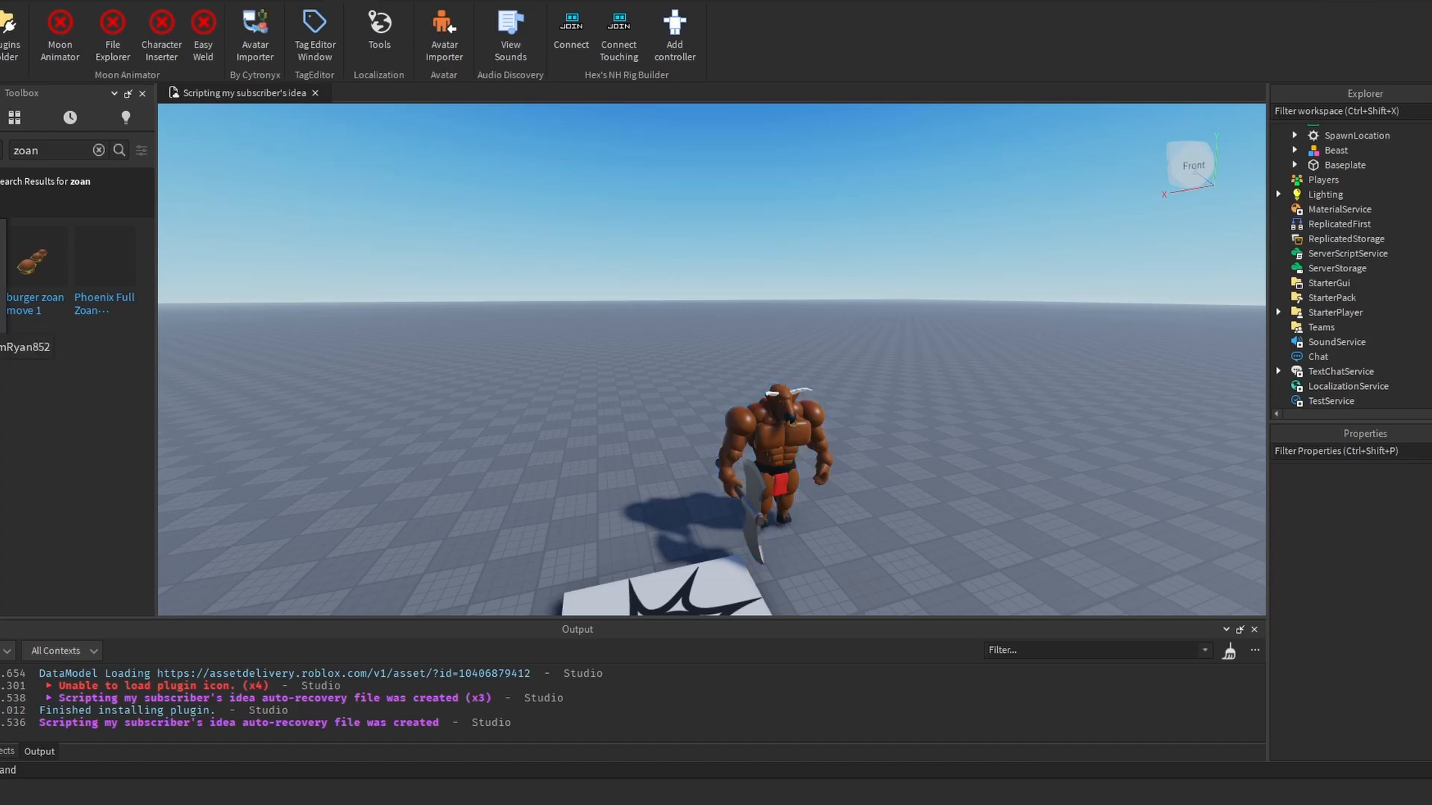
Step: Inspect the Beast model from the front, both close up and at full-body distance
right_click_drag(842, 258, 828, 263)
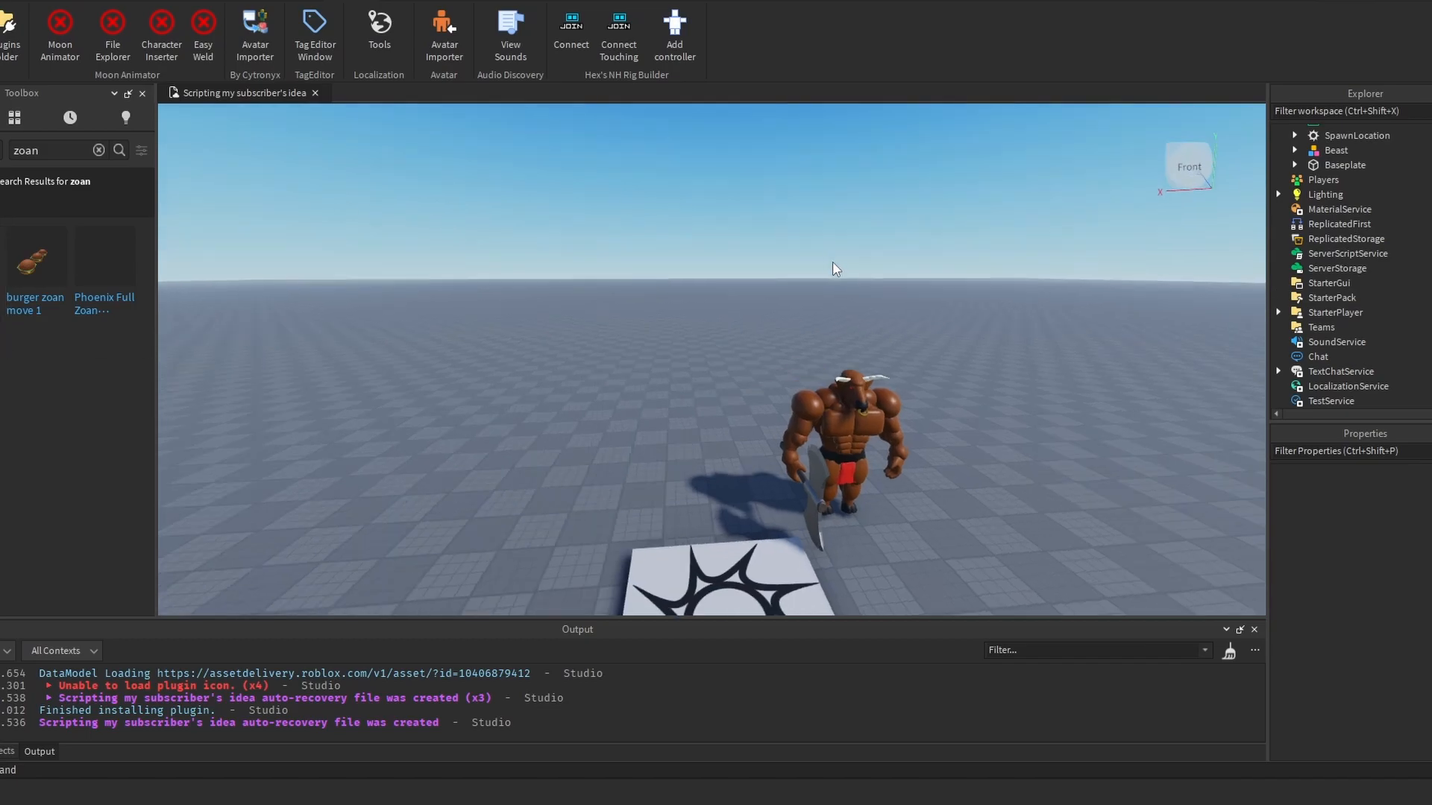
right_click_drag(616, 349, 638, 368)
scroll(638, 351, "up", 5)
left_click(730, 305)
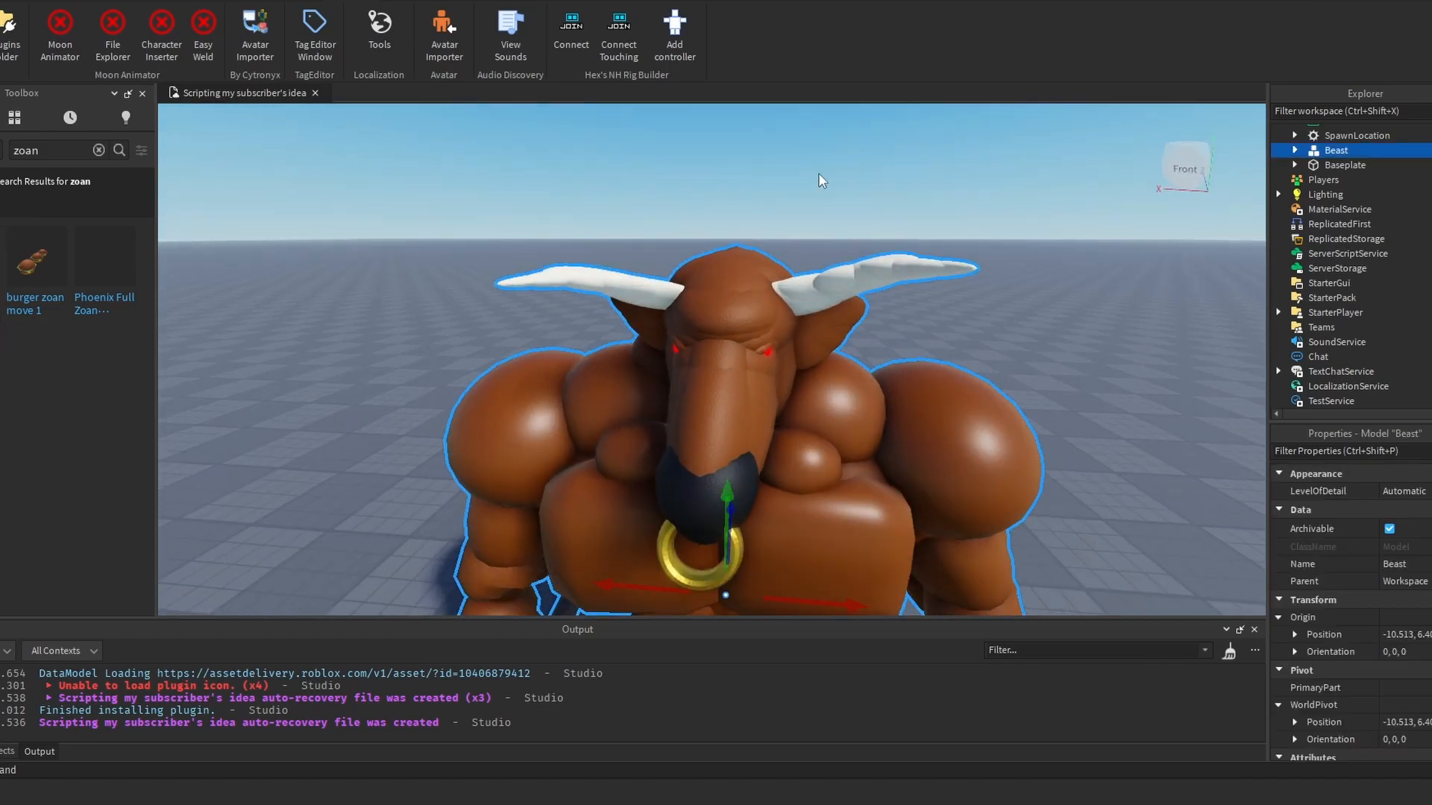
scroll(847, 176, "down", 4)
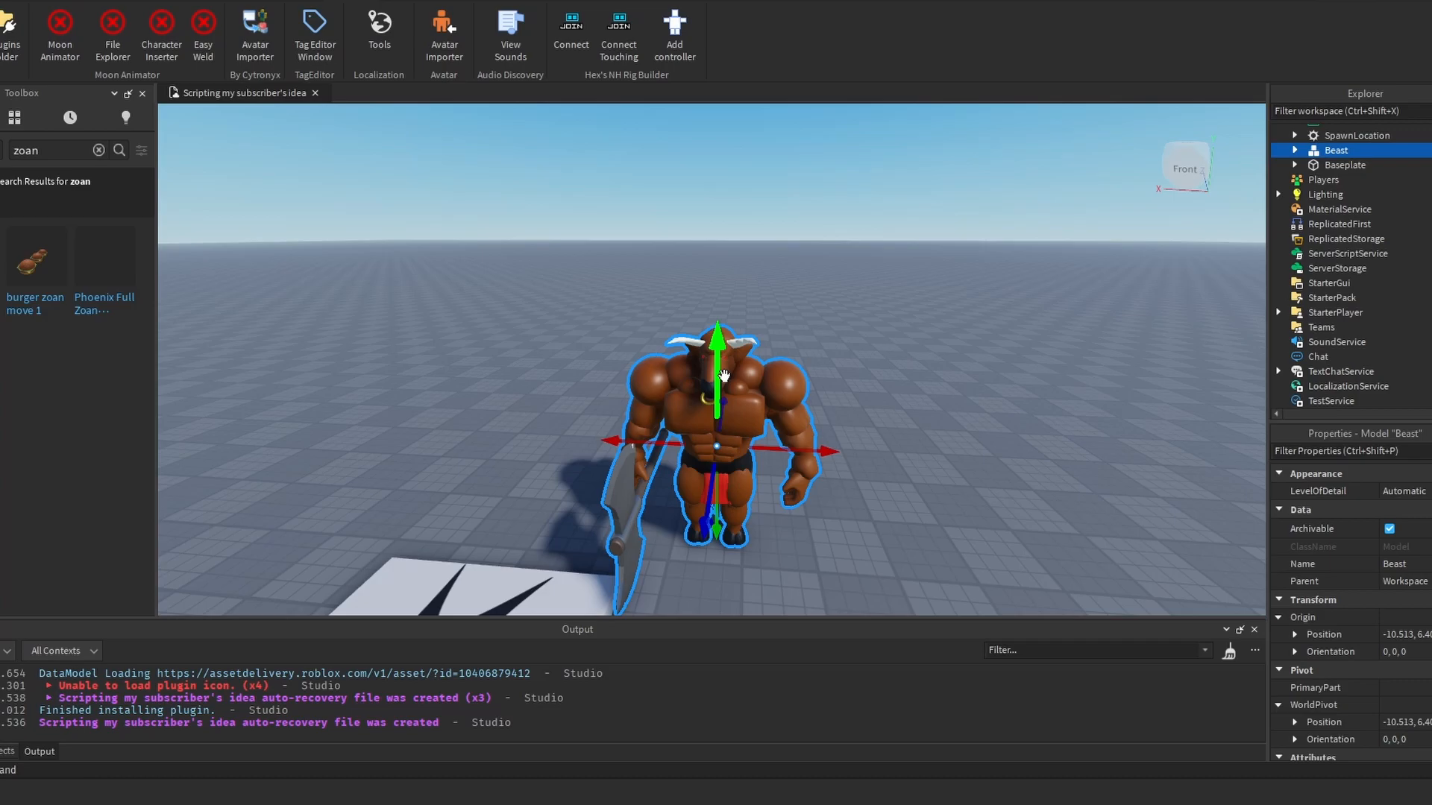
left_click(885, 297)
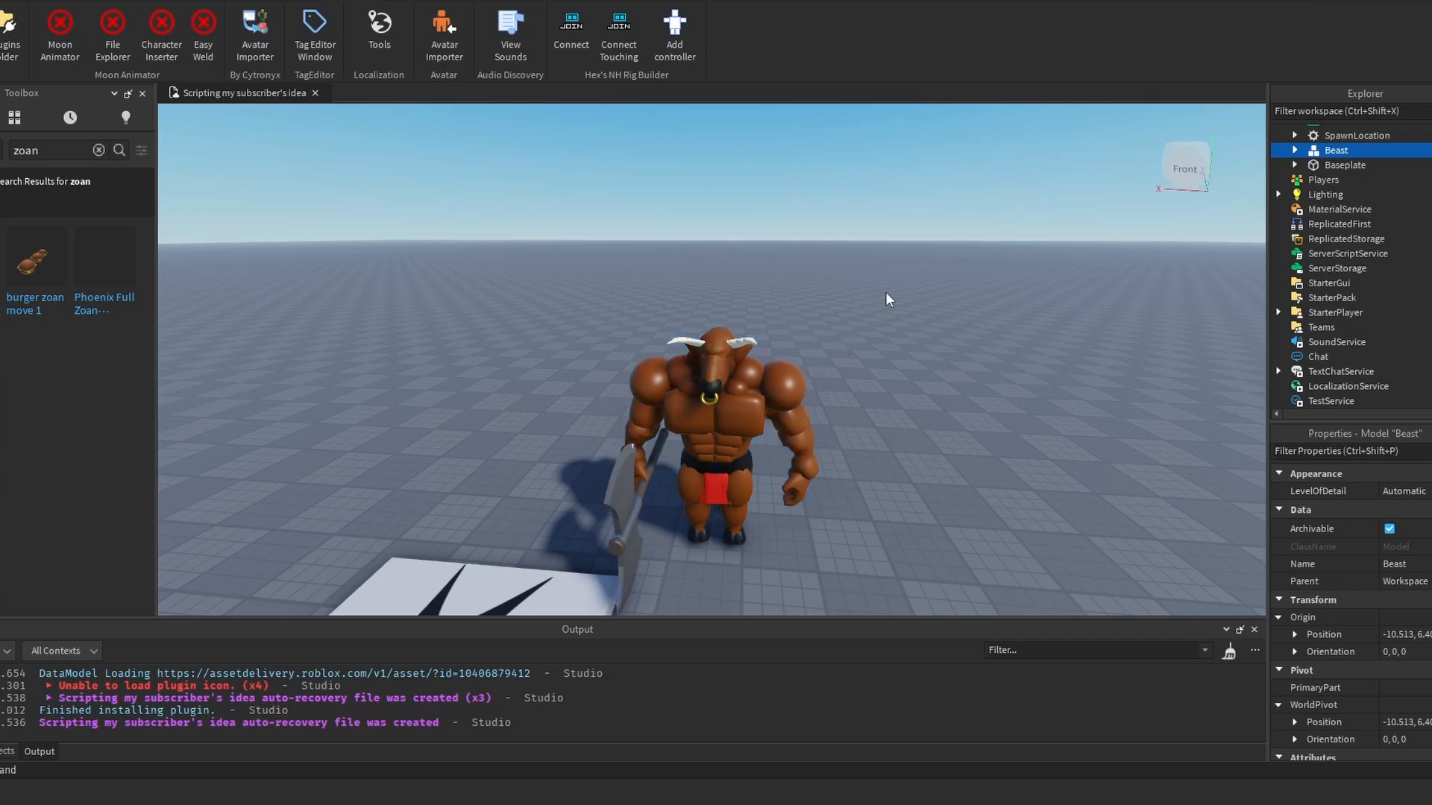
right_click_drag(886, 297, 886, 298)
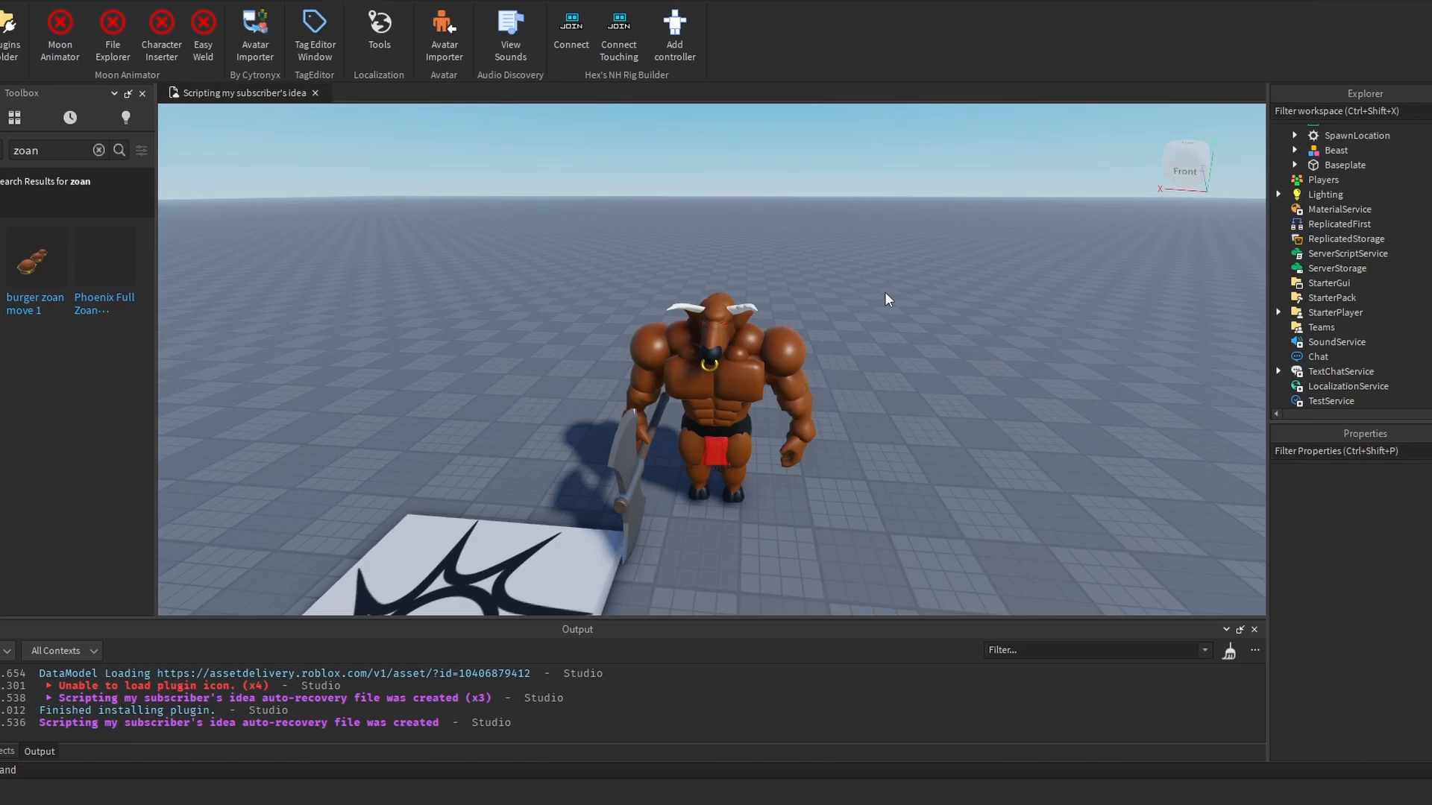
left_click(798, 348)
left_click(1001, 259)
Step: Expand the Beast model and examine its contents, checking the Head, Left Leg, Right Arm, Right Leg and Torso base parts
left_click(1320, 150)
left_click(1294, 150)
key("f")
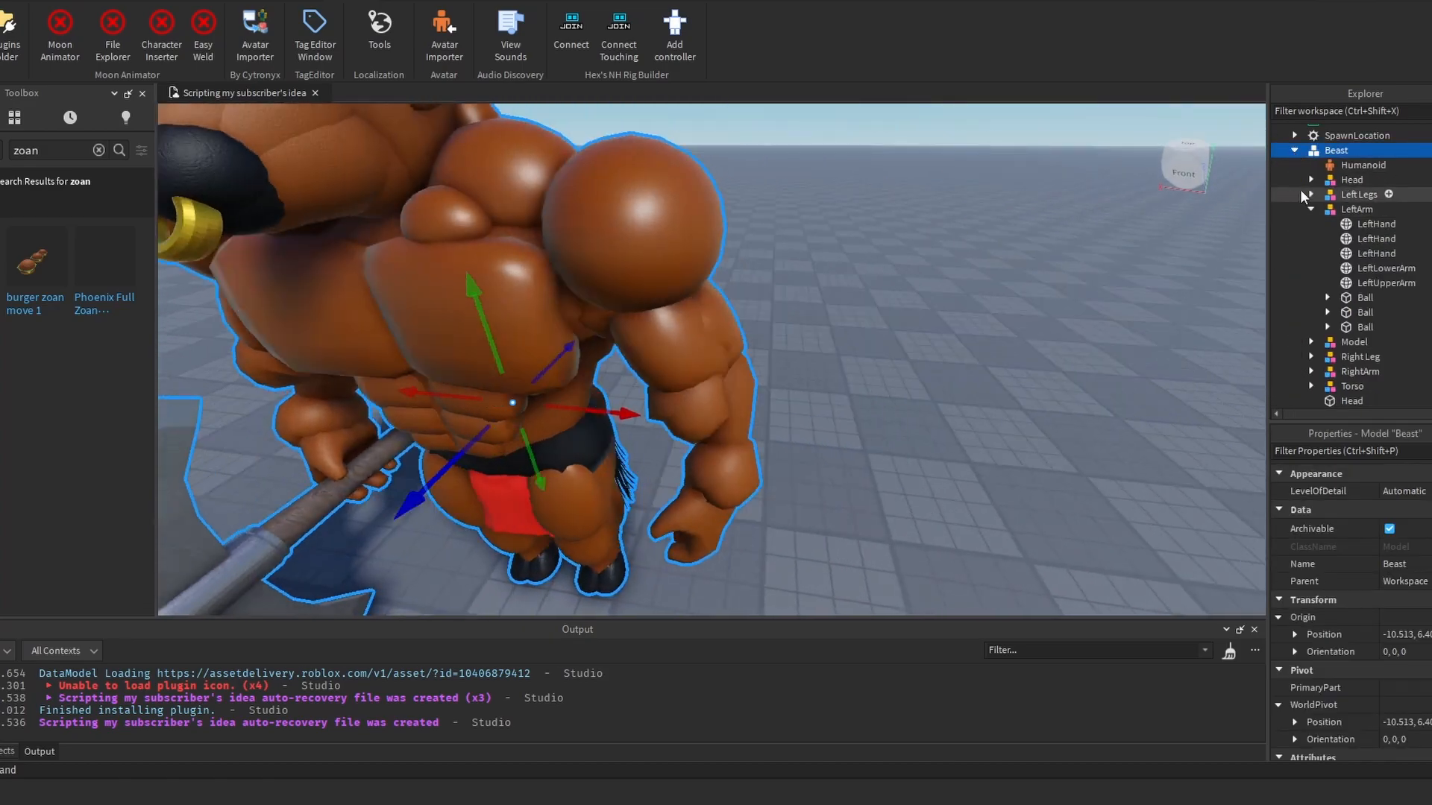
left_click(1311, 209)
right_click_drag(982, 321, 981, 288)
left_click(981, 288)
left_click(694, 400)
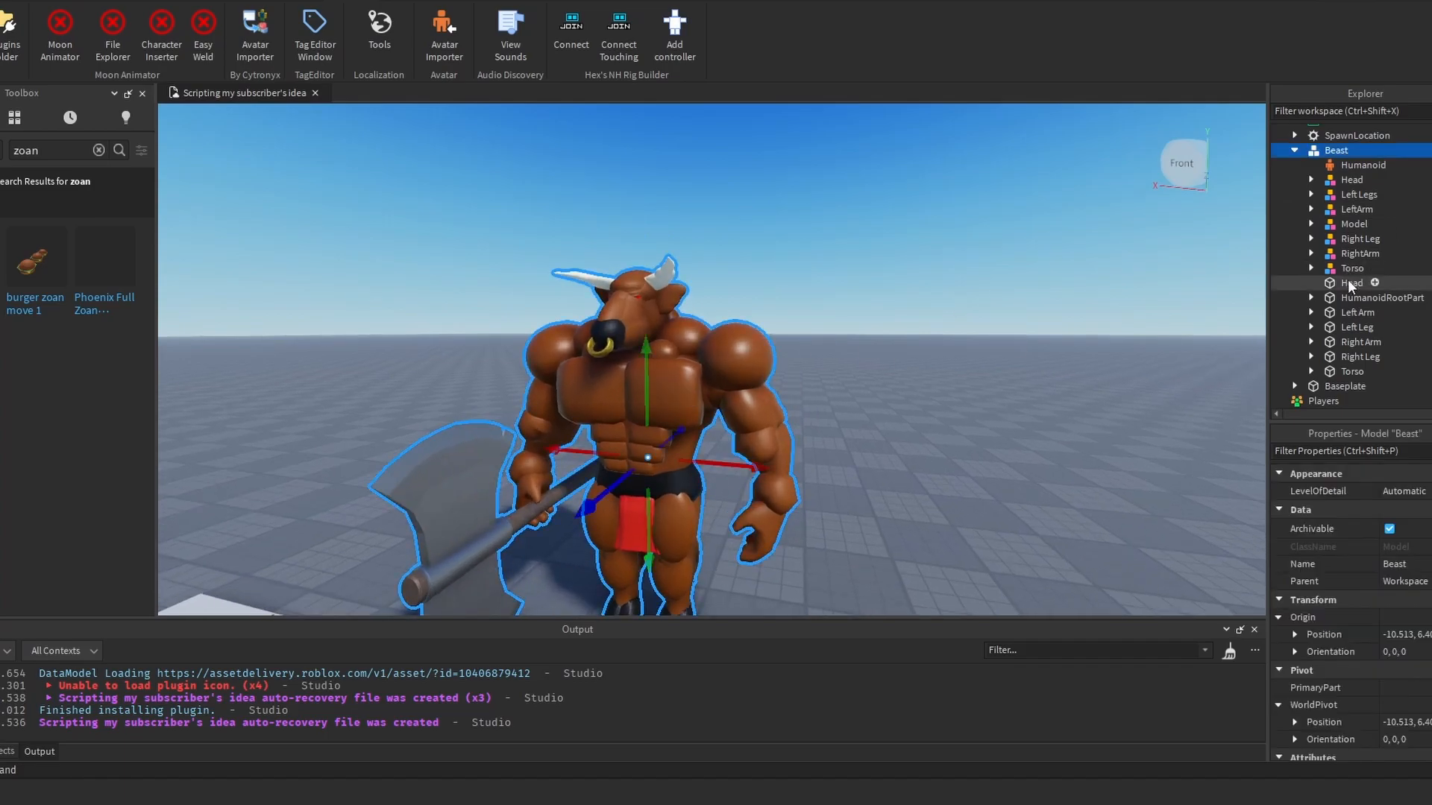
left_click(1347, 295)
left_click(1335, 284)
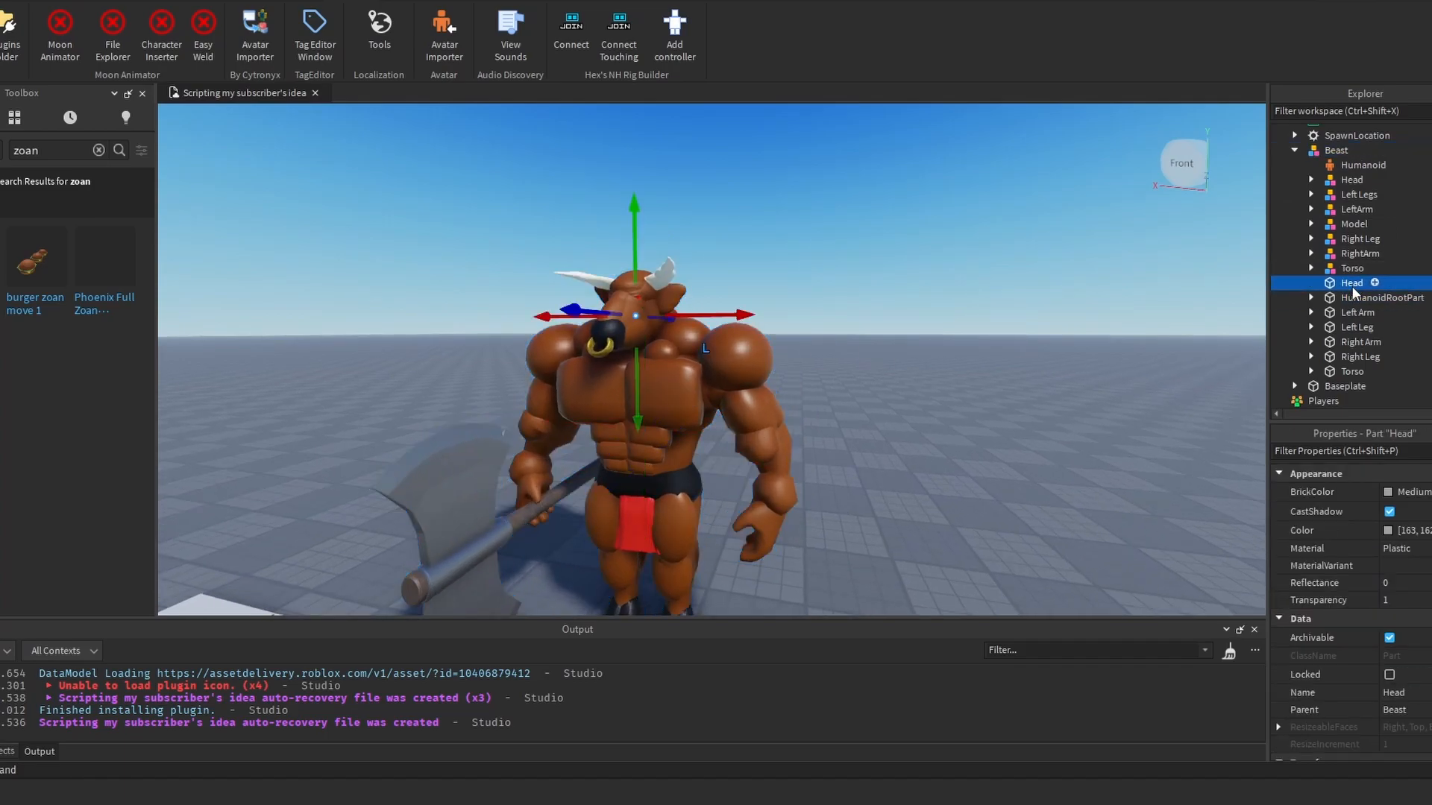
left_click(1364, 325)
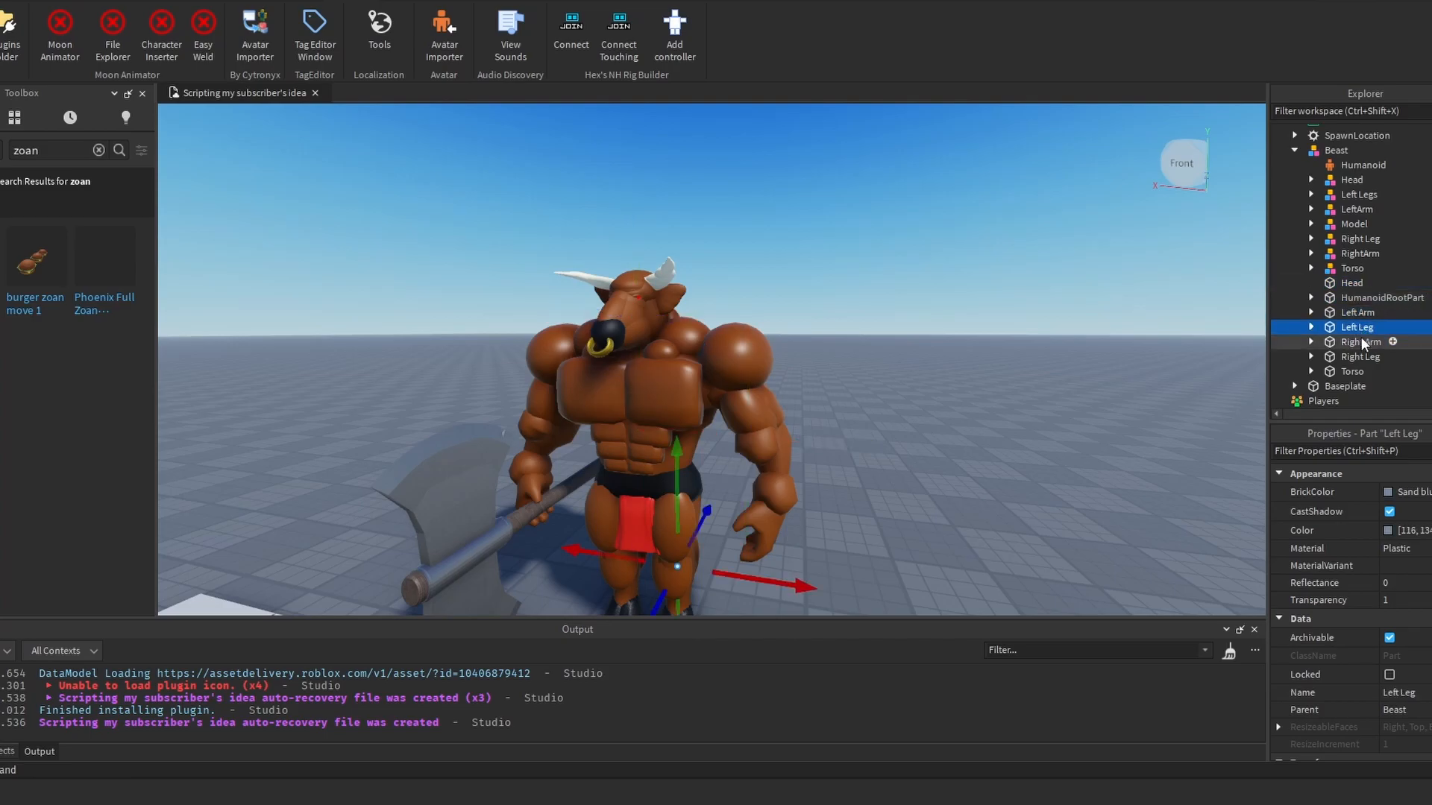
left_click(1365, 347)
left_click(1369, 354)
left_click(1364, 370)
left_click(1250, 336)
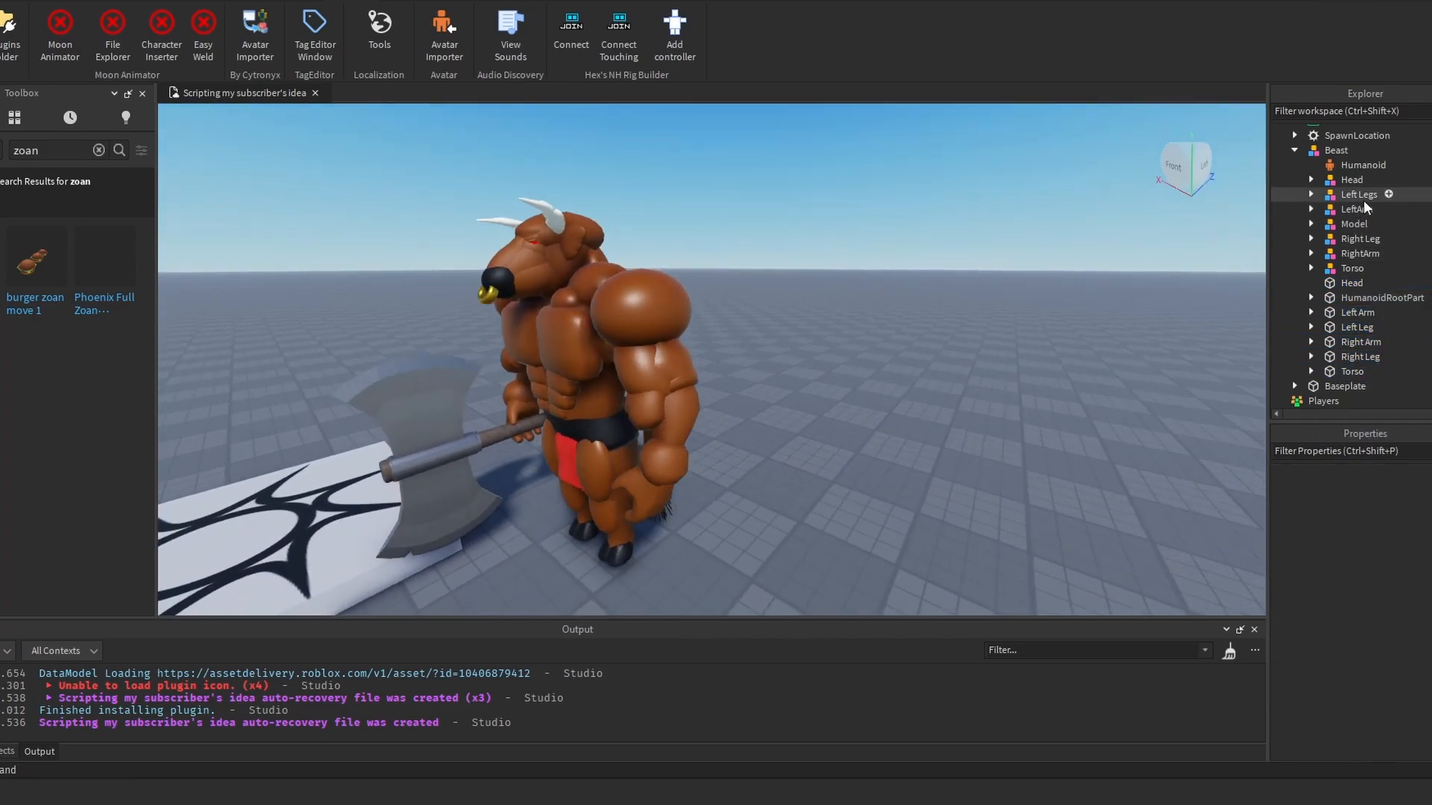
Step: Highlight the body-part models from Left Legs through Torso inside Beast and examine the figure from several sides
left_click(1356, 194)
left_click(1352, 268, "shift")
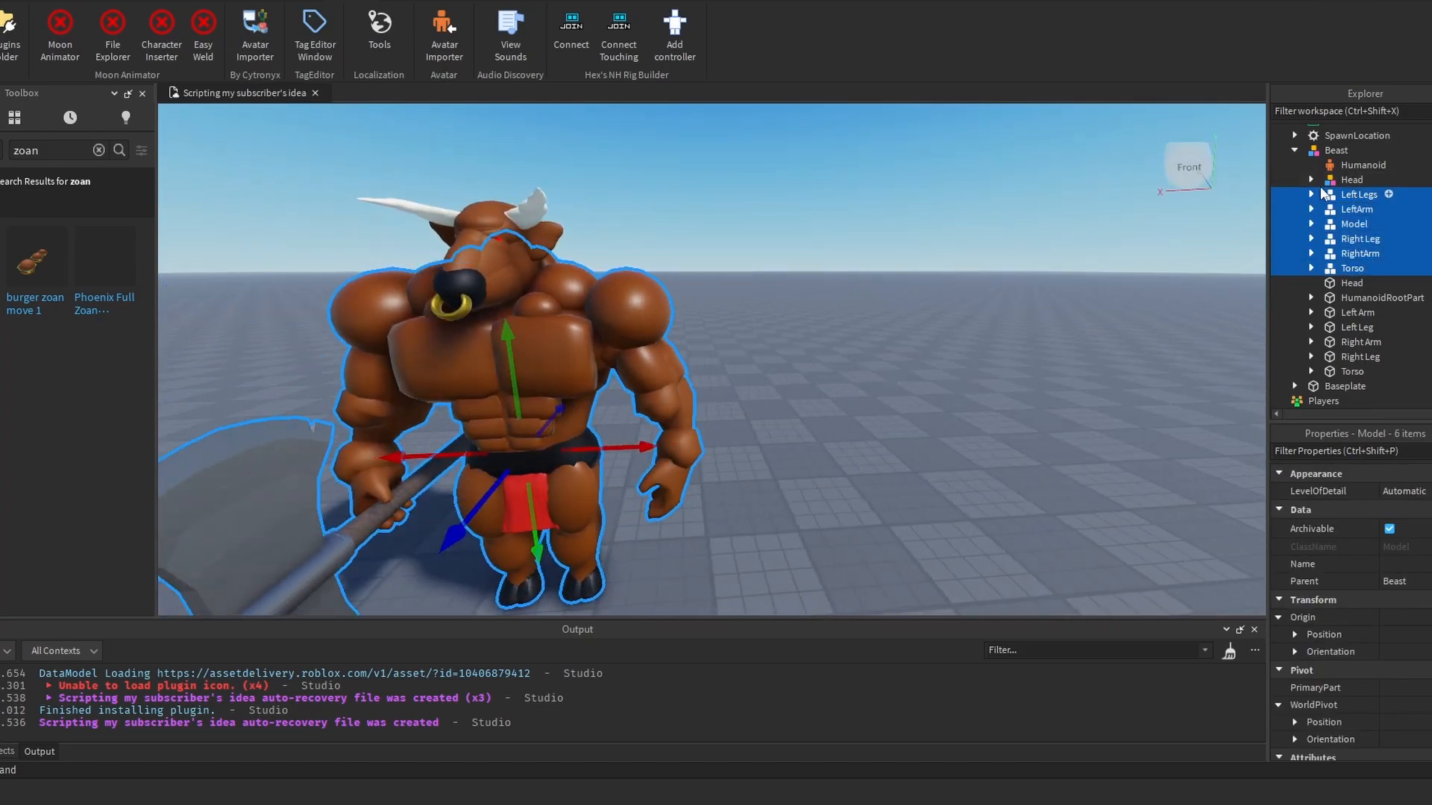
right_click_drag(964, 207, 964, 208)
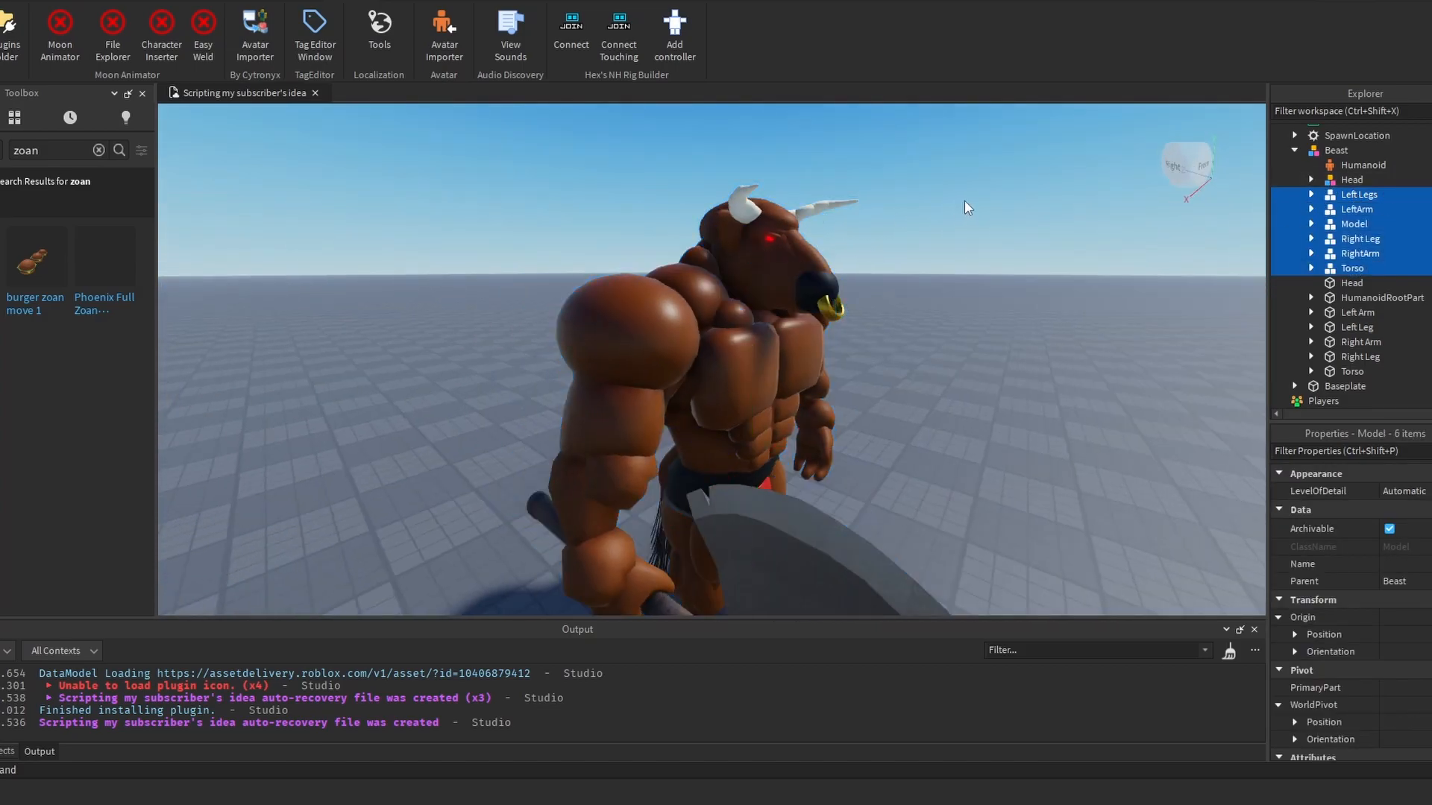
left_click(964, 201)
key("a")
right_click_drag(851, 294, 769, 314)
left_click(1327, 168)
left_click(1035, 240)
right_click_drag(1035, 239, 1035, 239)
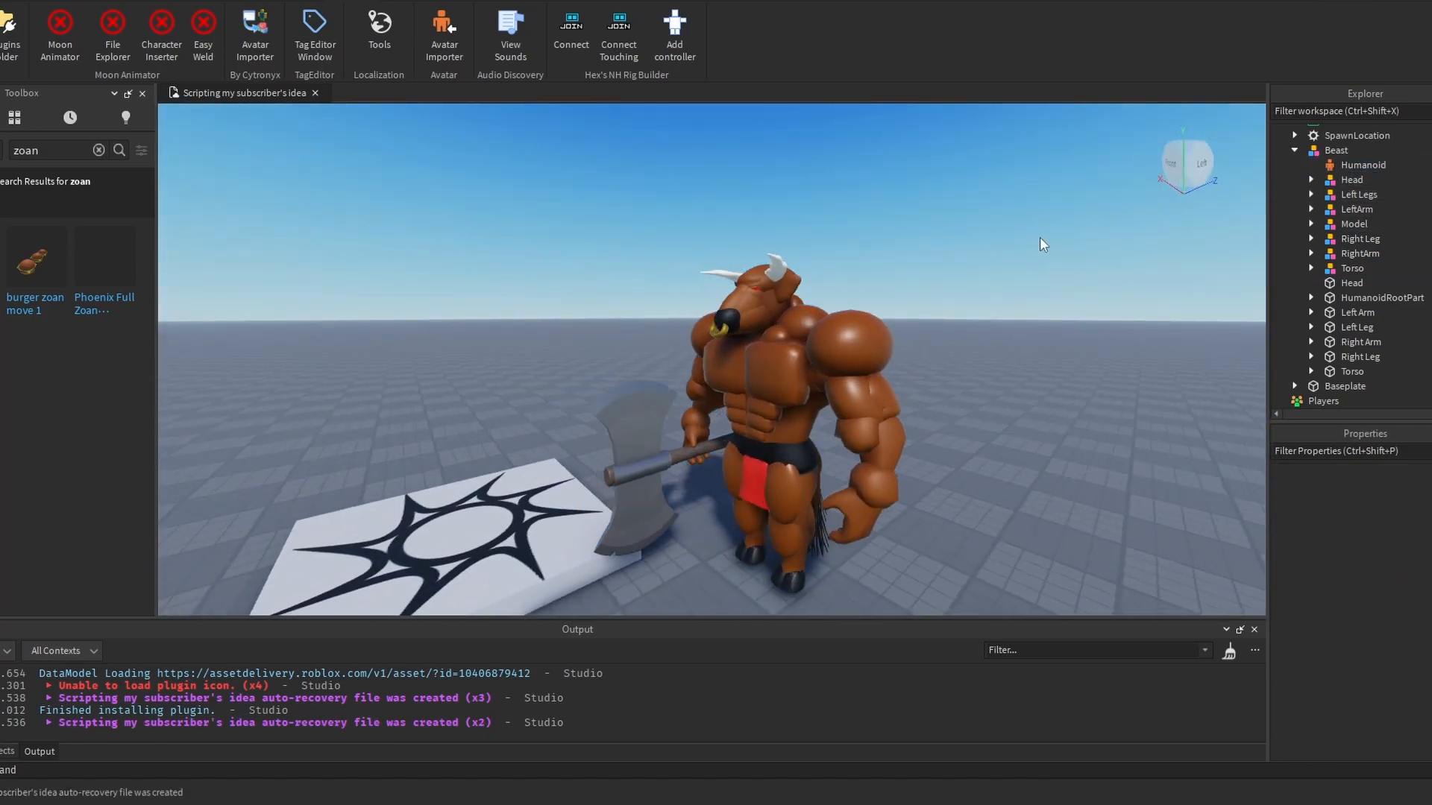
Step: Move the body-part models from Head through Torso out of Beast into Workspace, raise them above the baseplate, and collapse Beast
left_click(1341, 183)
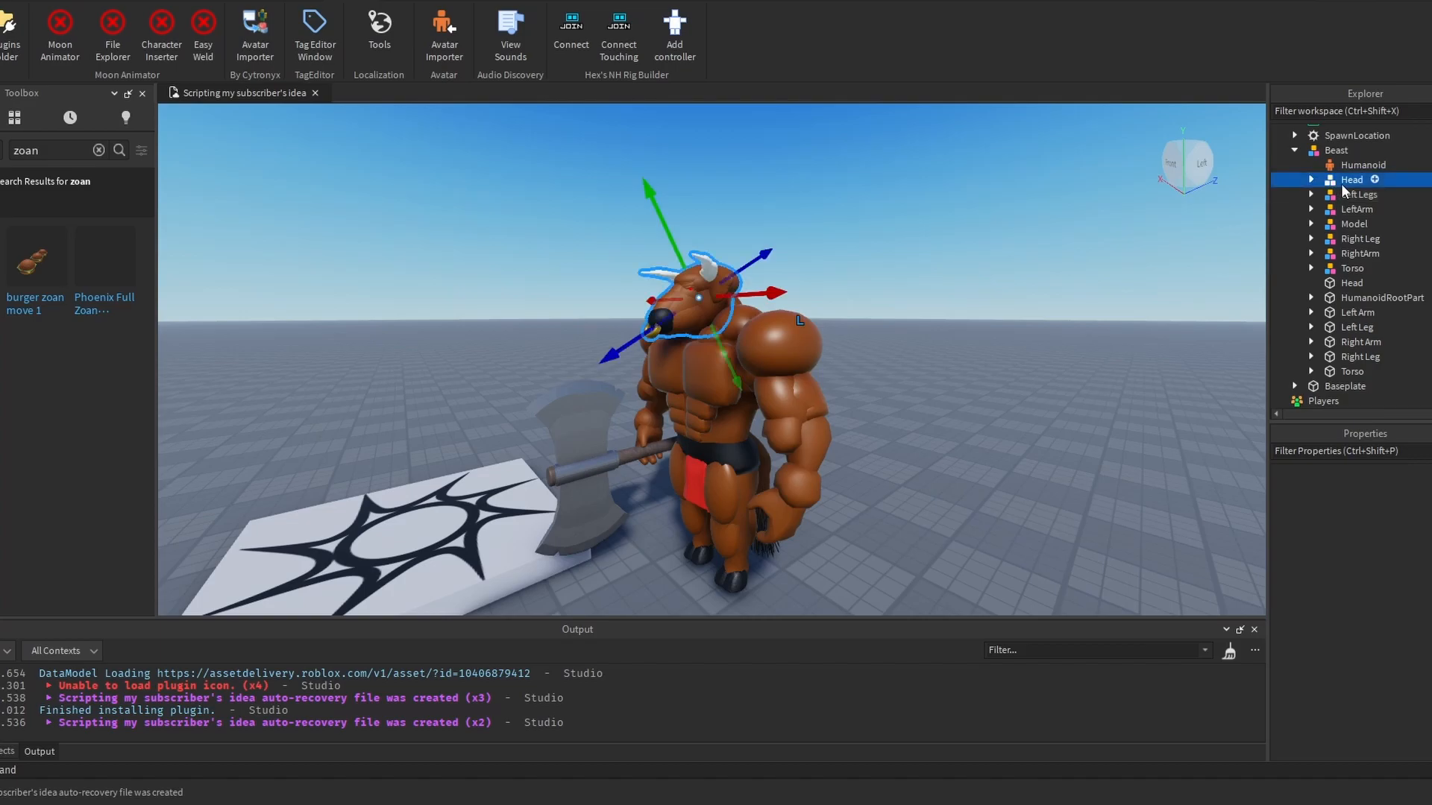
left_click(1352, 268, "shift")
left_click_drag(1336, 182, 1335, 134)
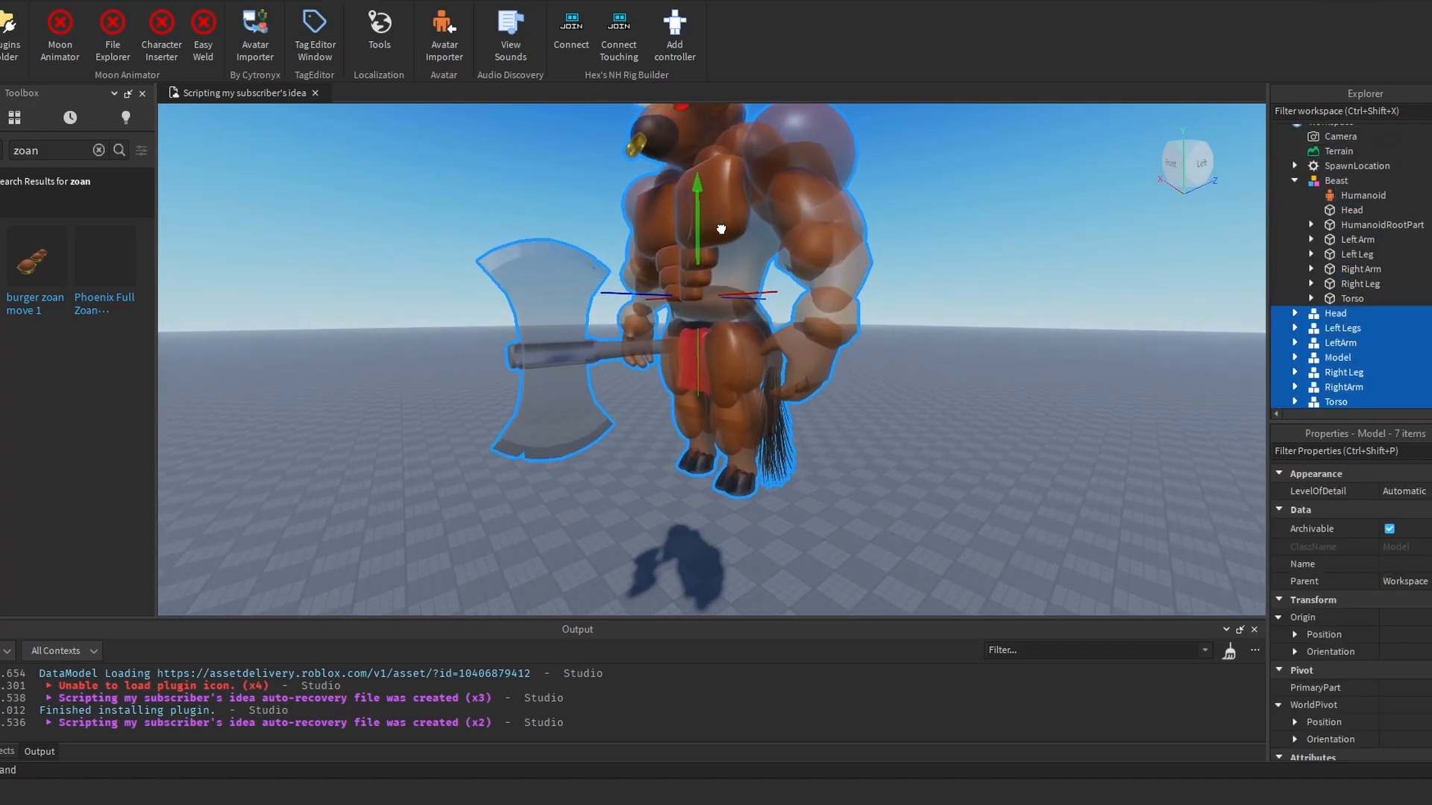
scroll(715, 223, "down", 10)
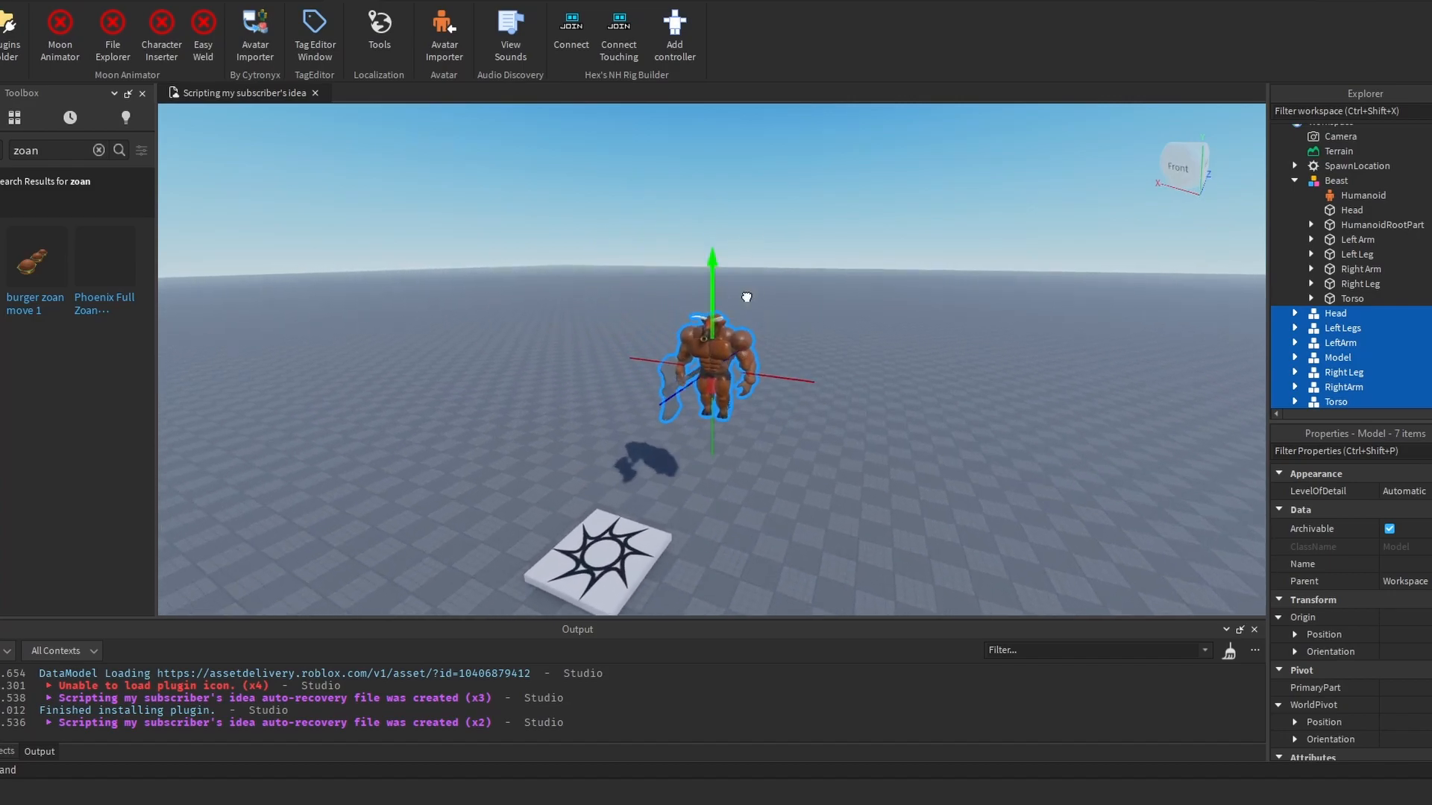
scroll(754, 297, "up", 5)
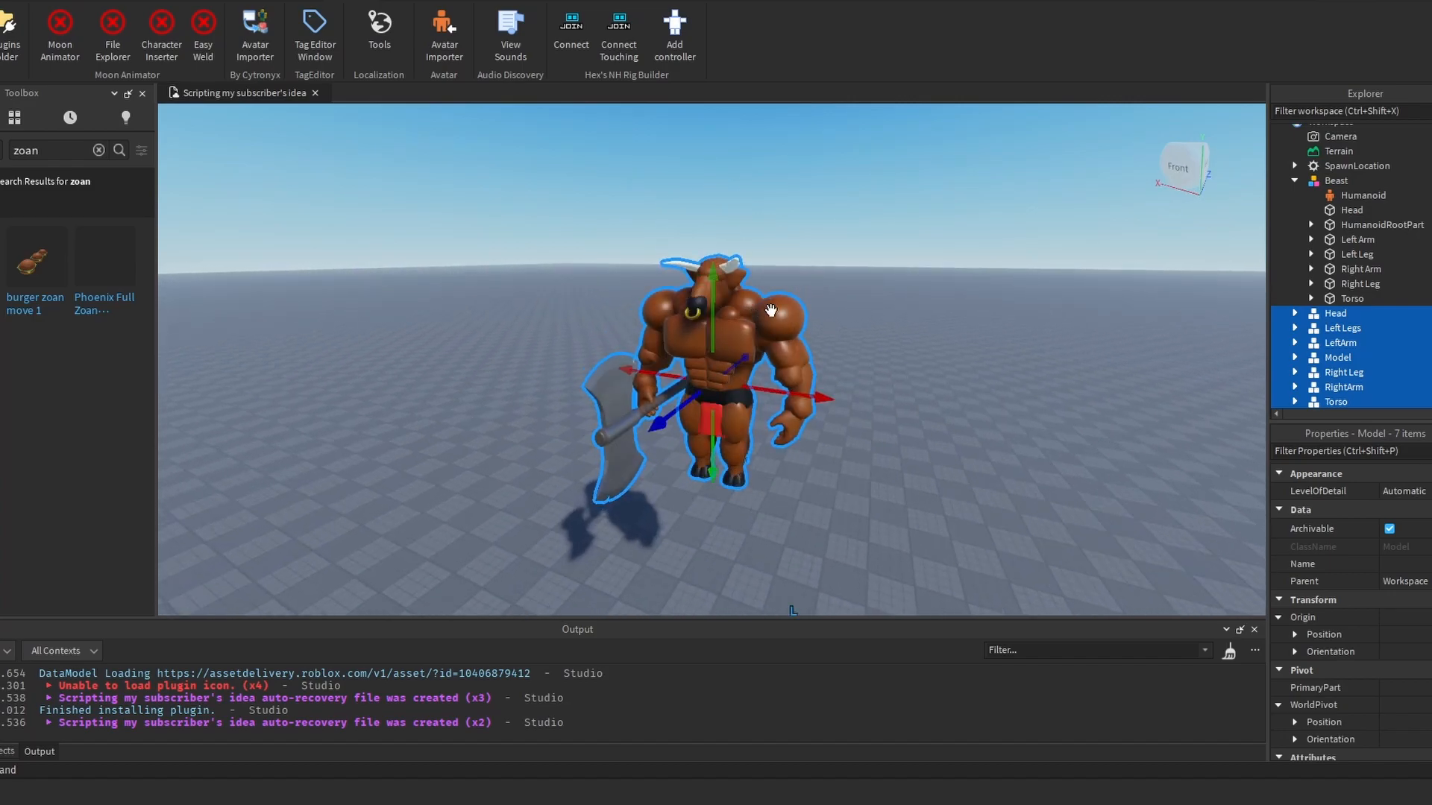
left_click(1295, 180)
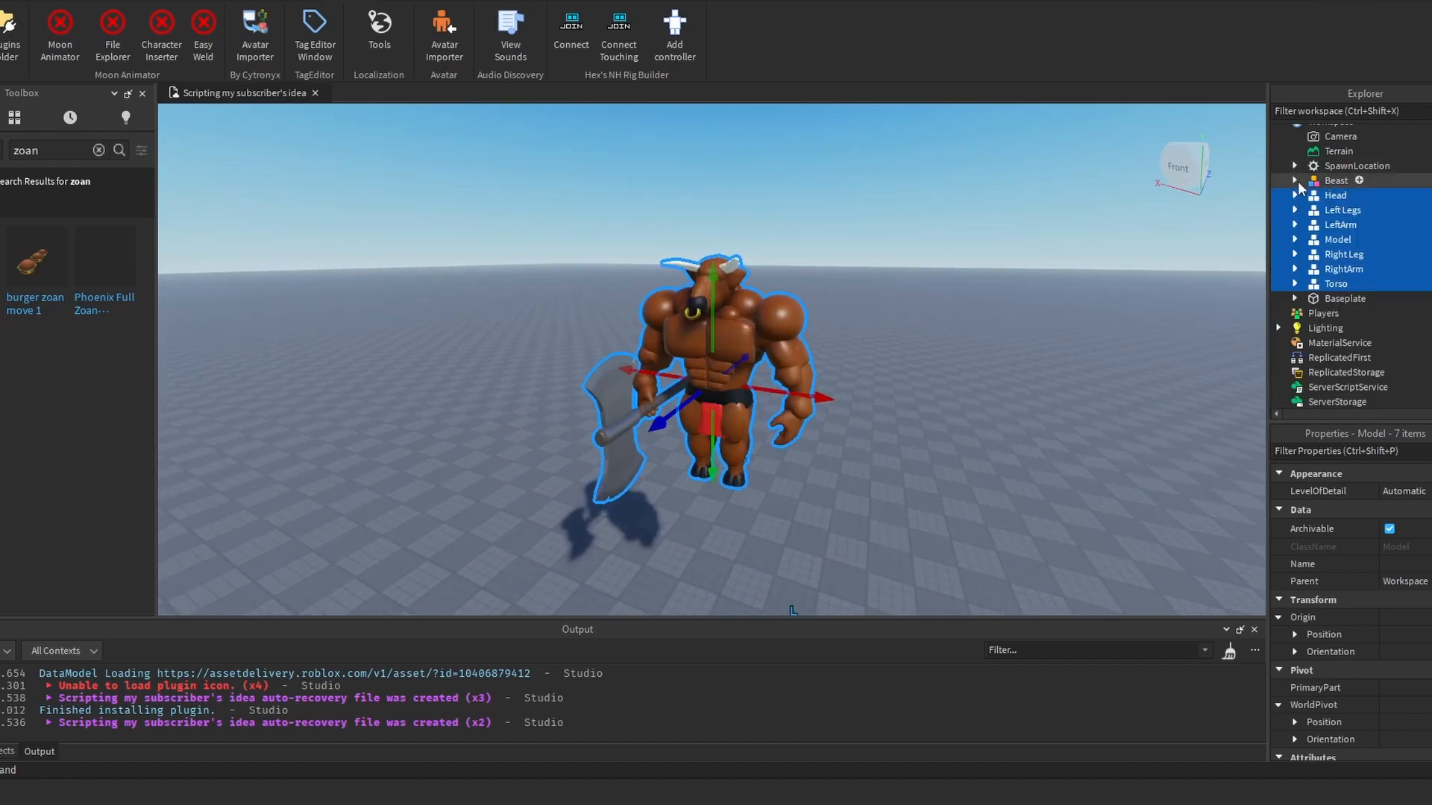
Step: Try to group Workspace as a model
scroll(1318, 153, "up", 1)
left_click(1319, 147)
right_click(1310, 129)
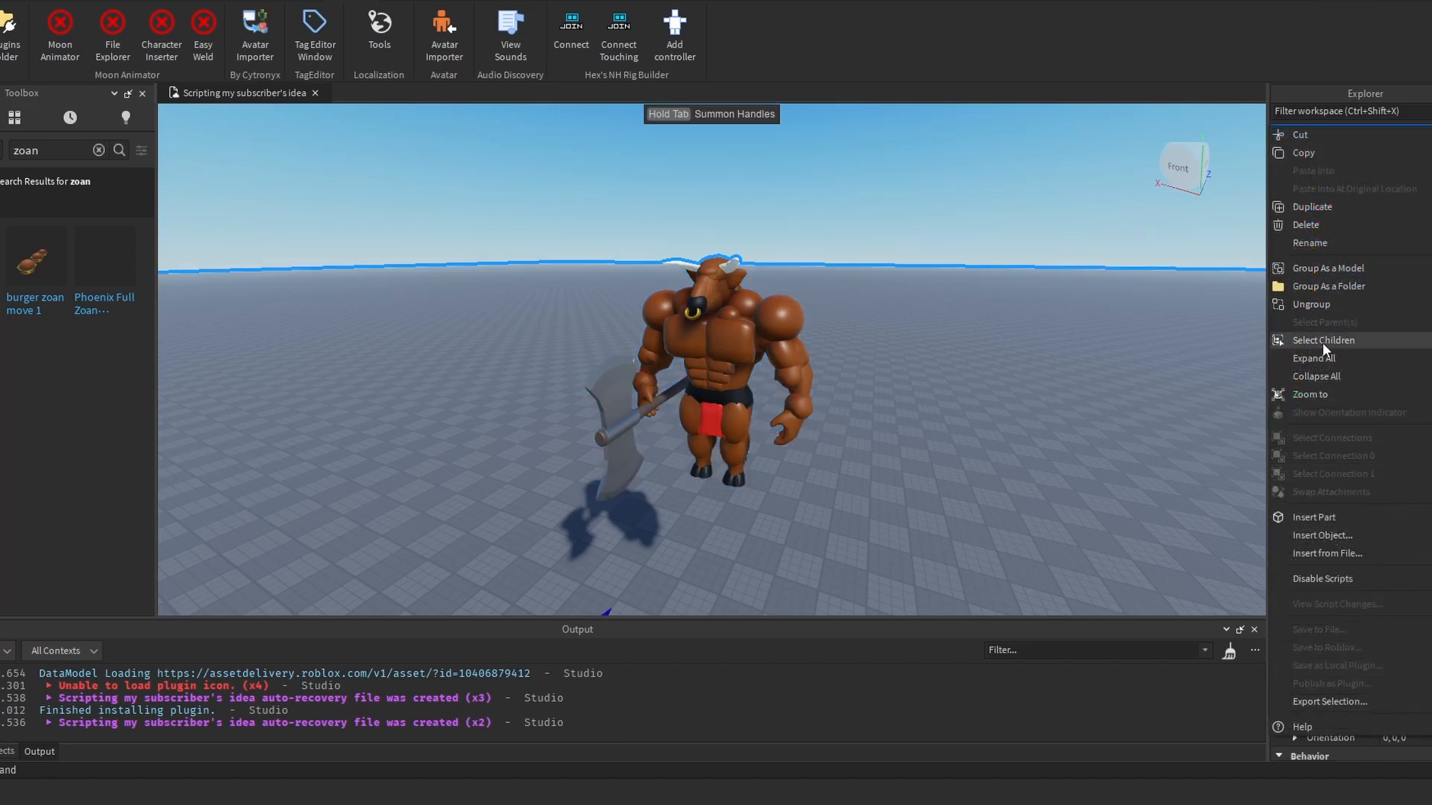
left_click(1320, 270)
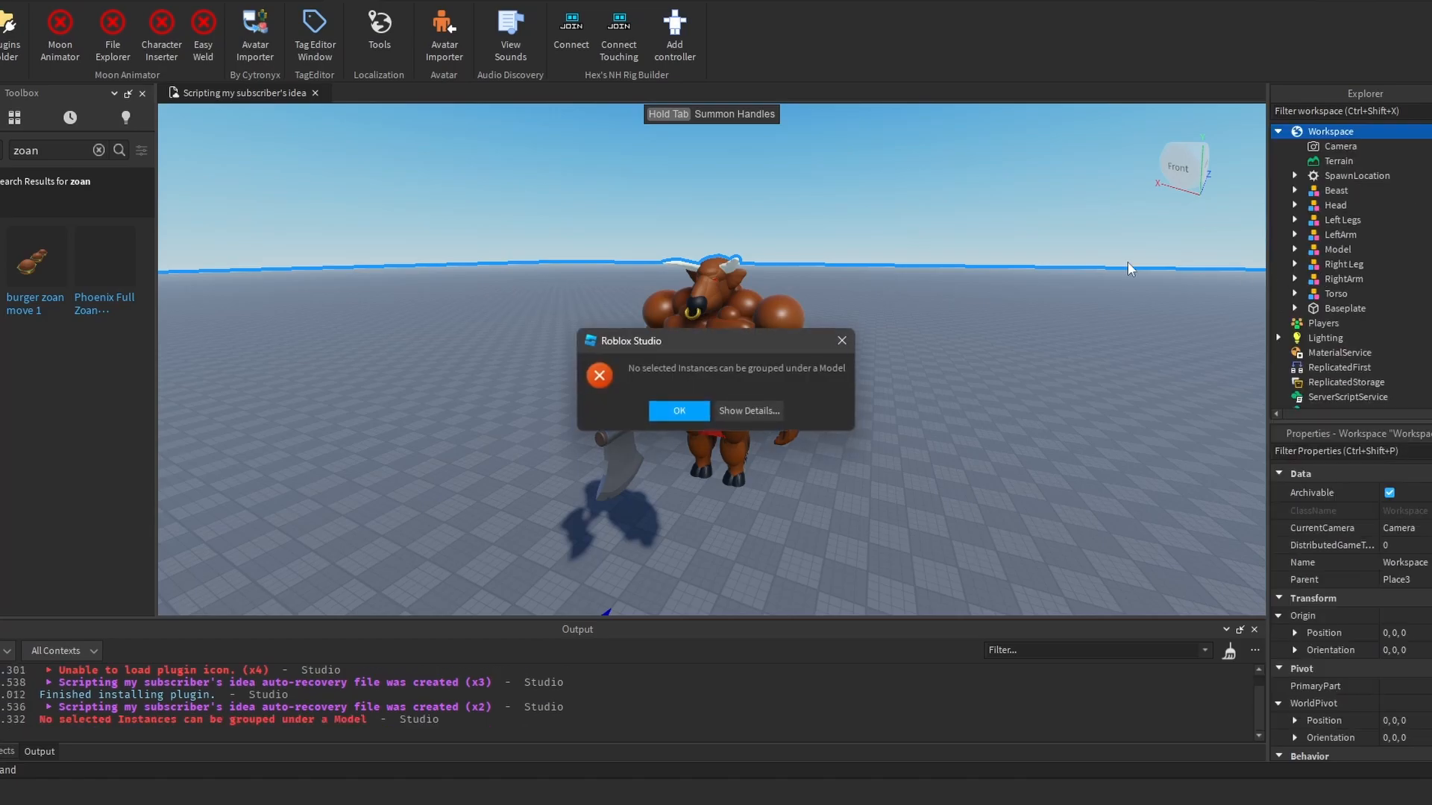
key("Return")
Step: Group the seven body-part models from Head through Torso in Workspace as a single model
left_click(1335, 205)
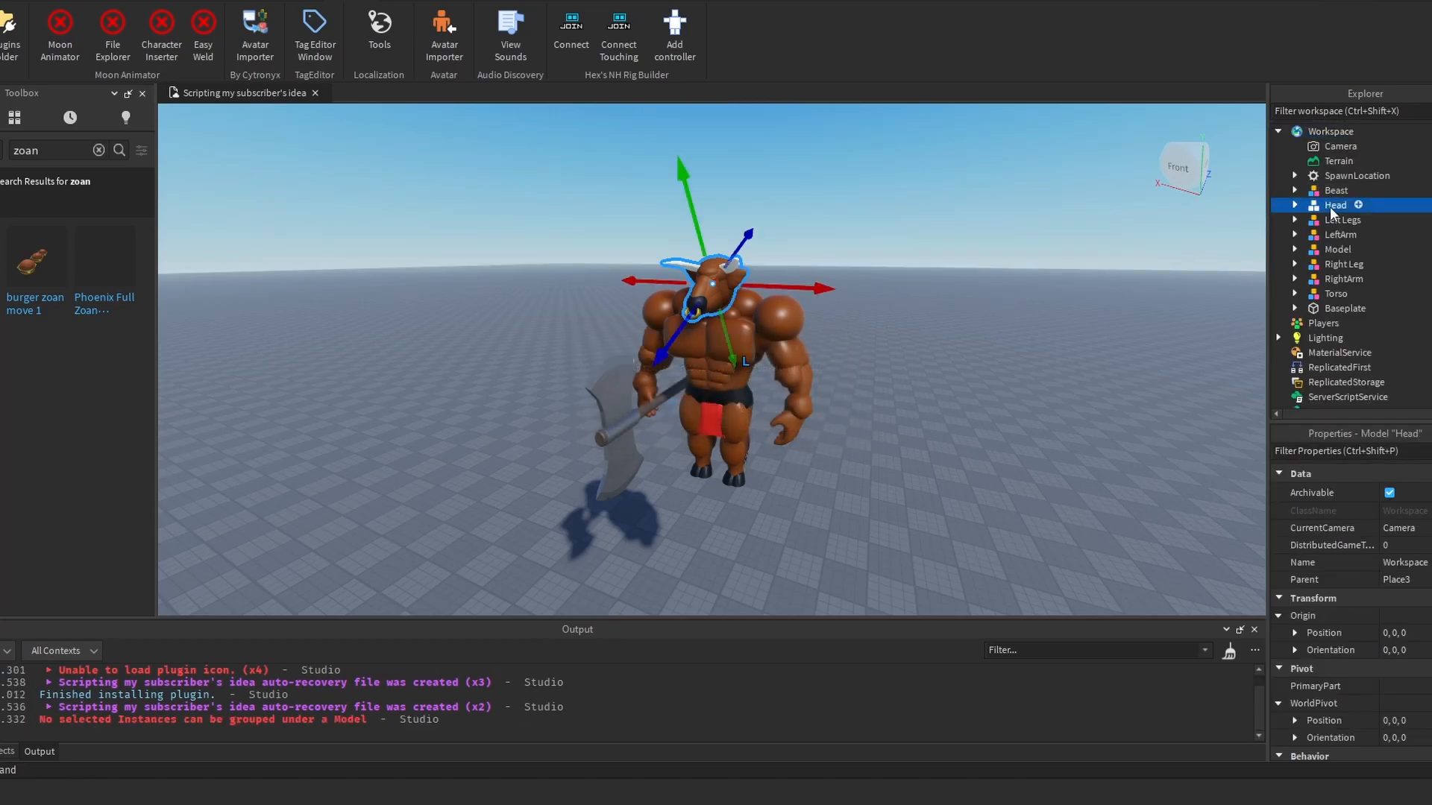
left_click(1335, 294, "shift")
right_click(725, 316)
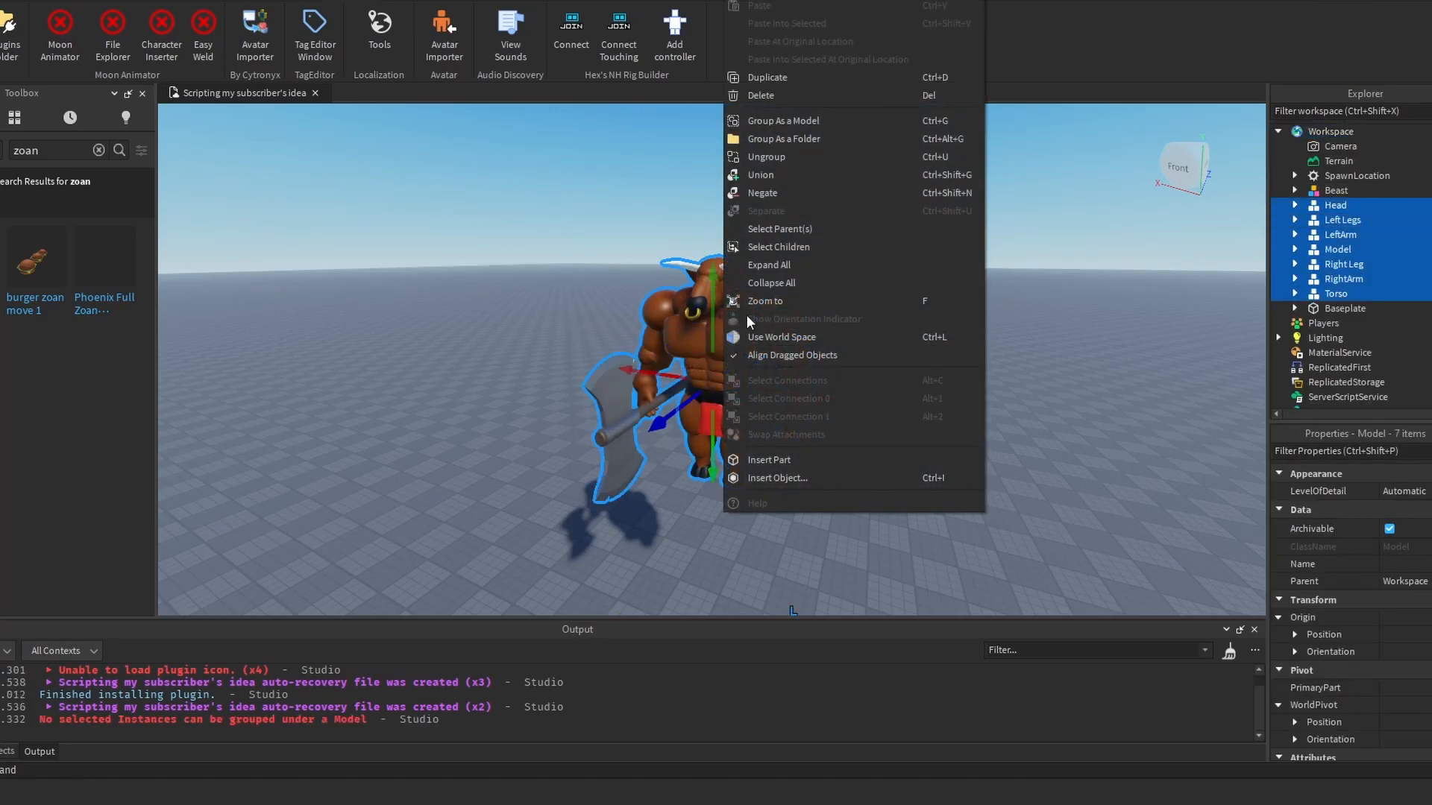
left_click(780, 121)
Step: Rename the new body-part group model to Bull
right_click(1322, 206)
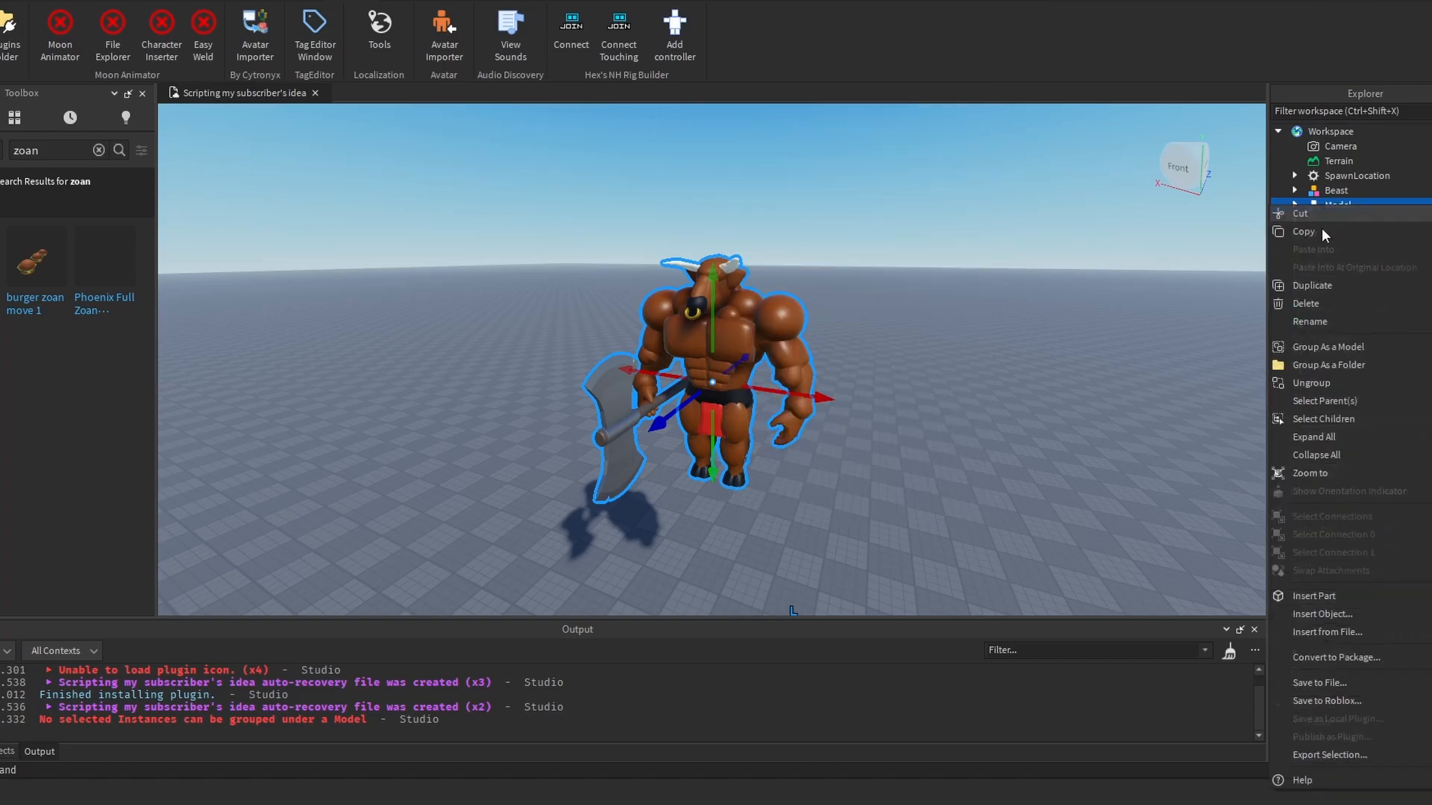
left_click(1321, 320)
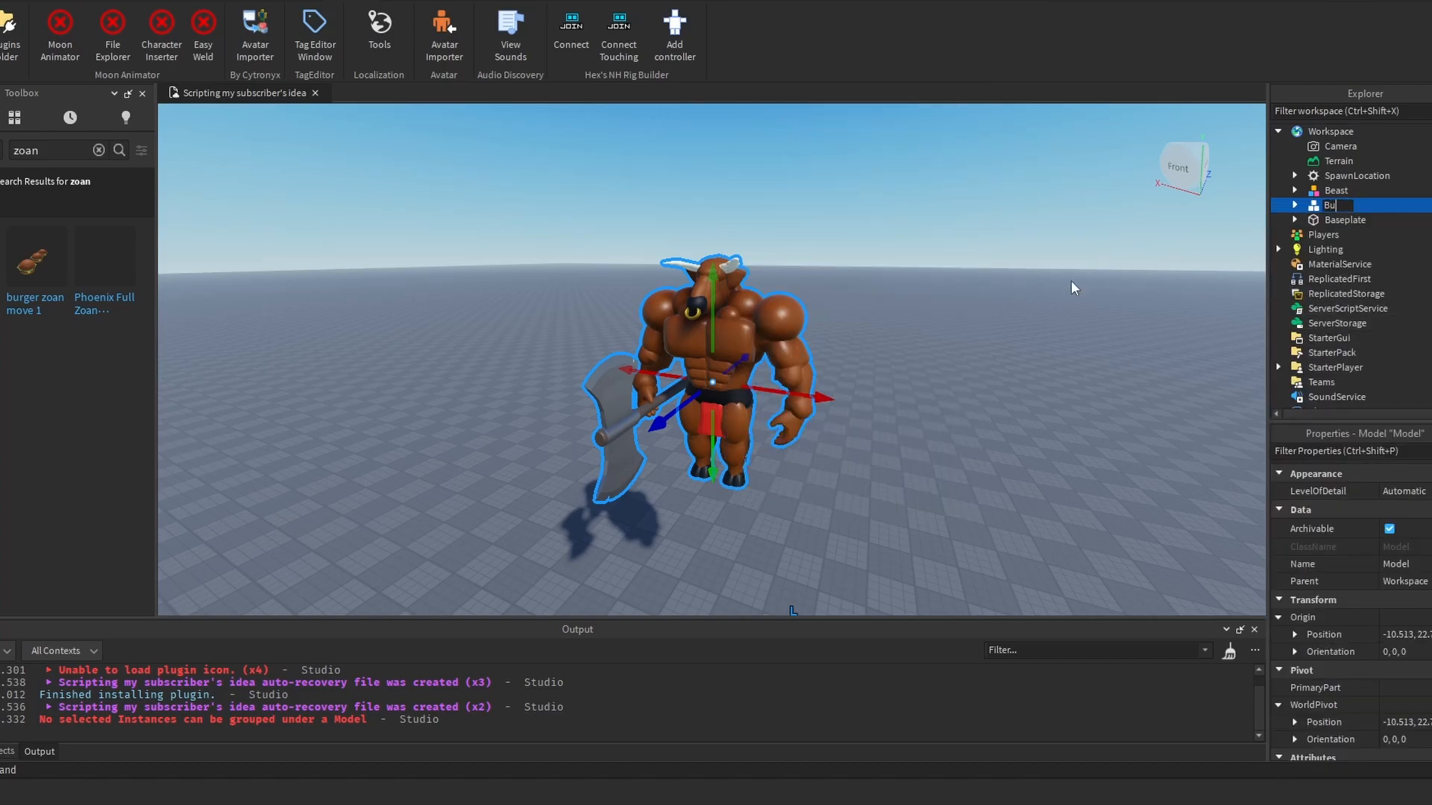
key("Return")
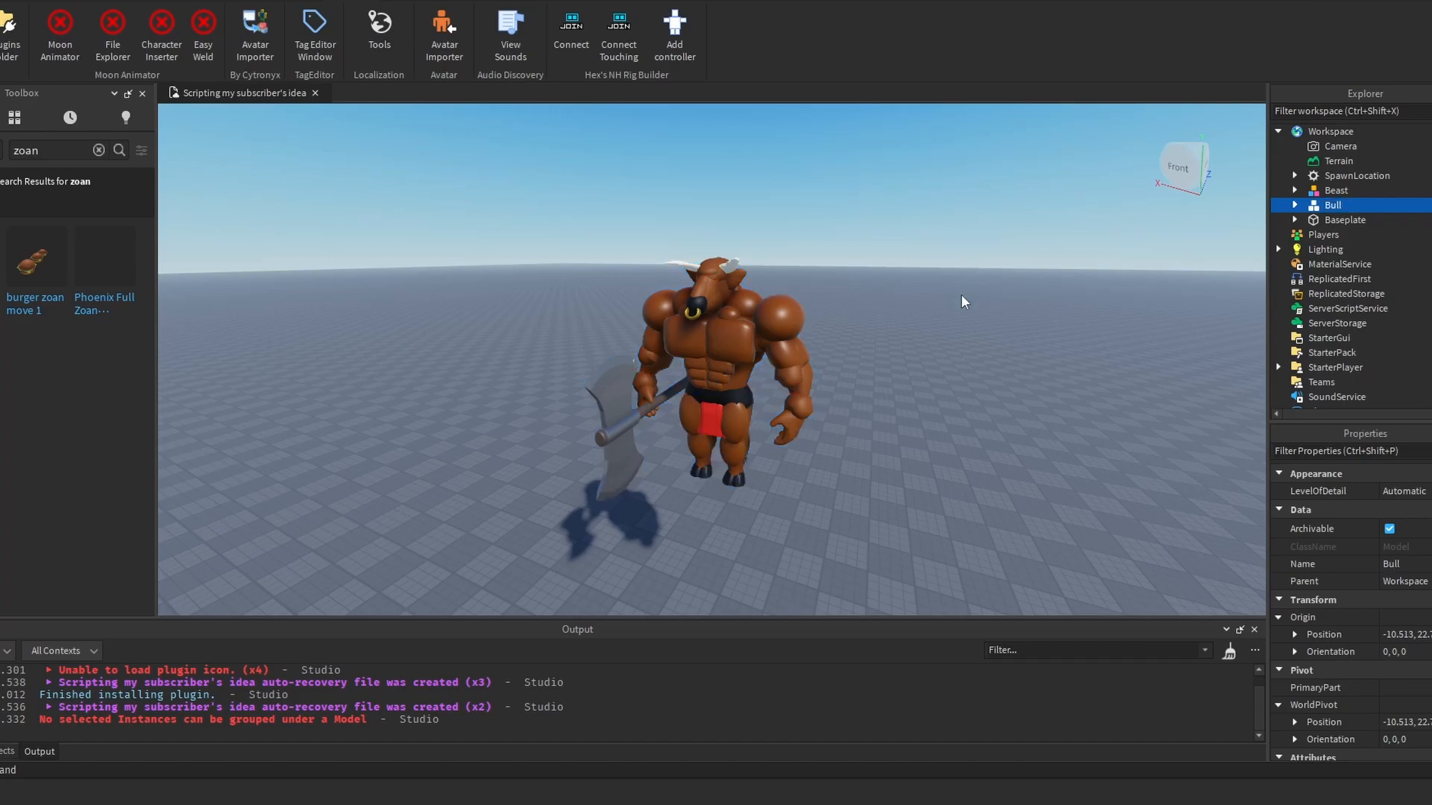
Step: Expand the Bull model and examine its Head and Left Legs models from different angles
right_click(1338, 206)
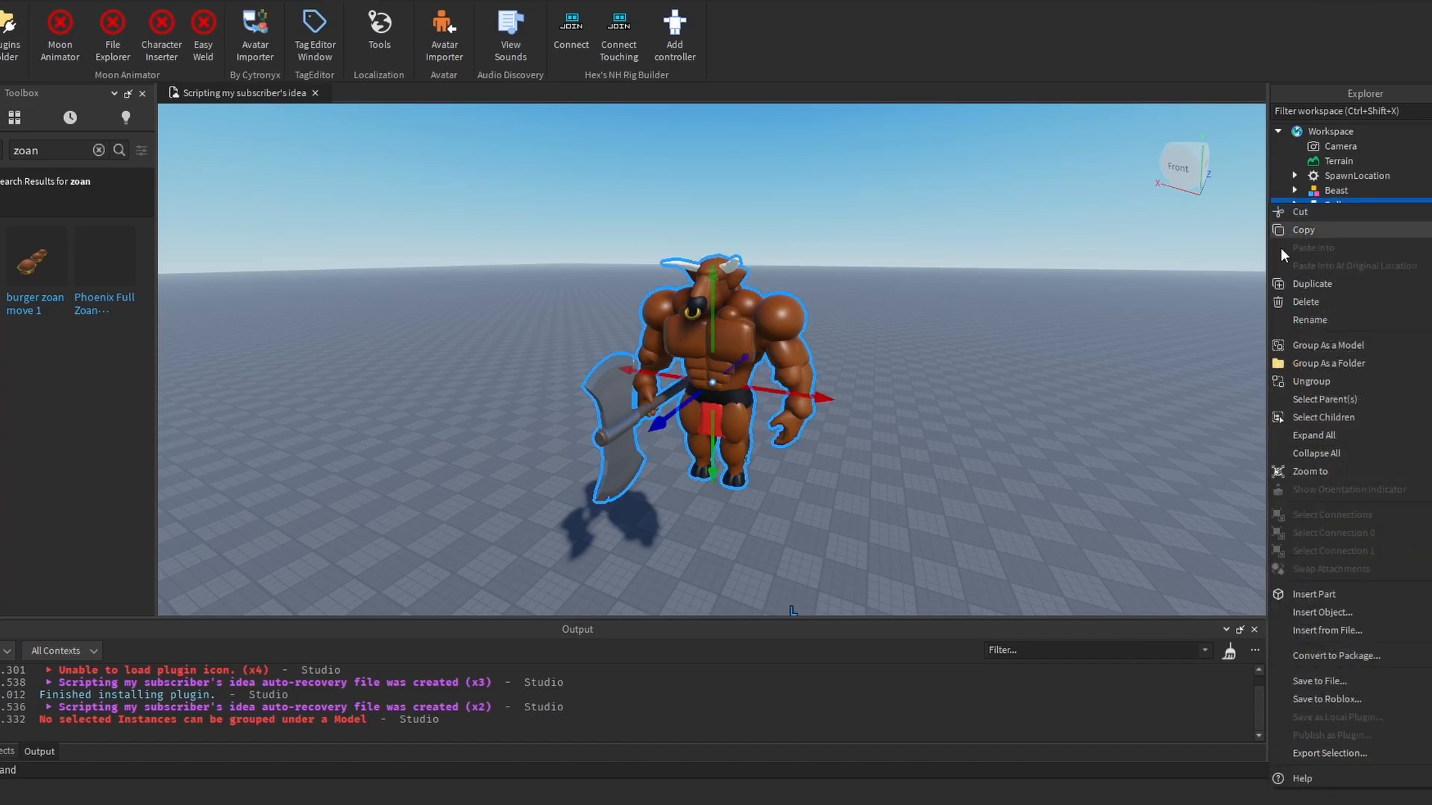
right_click_drag(1111, 277, 1118, 278)
key("a")
left_click(1113, 277)
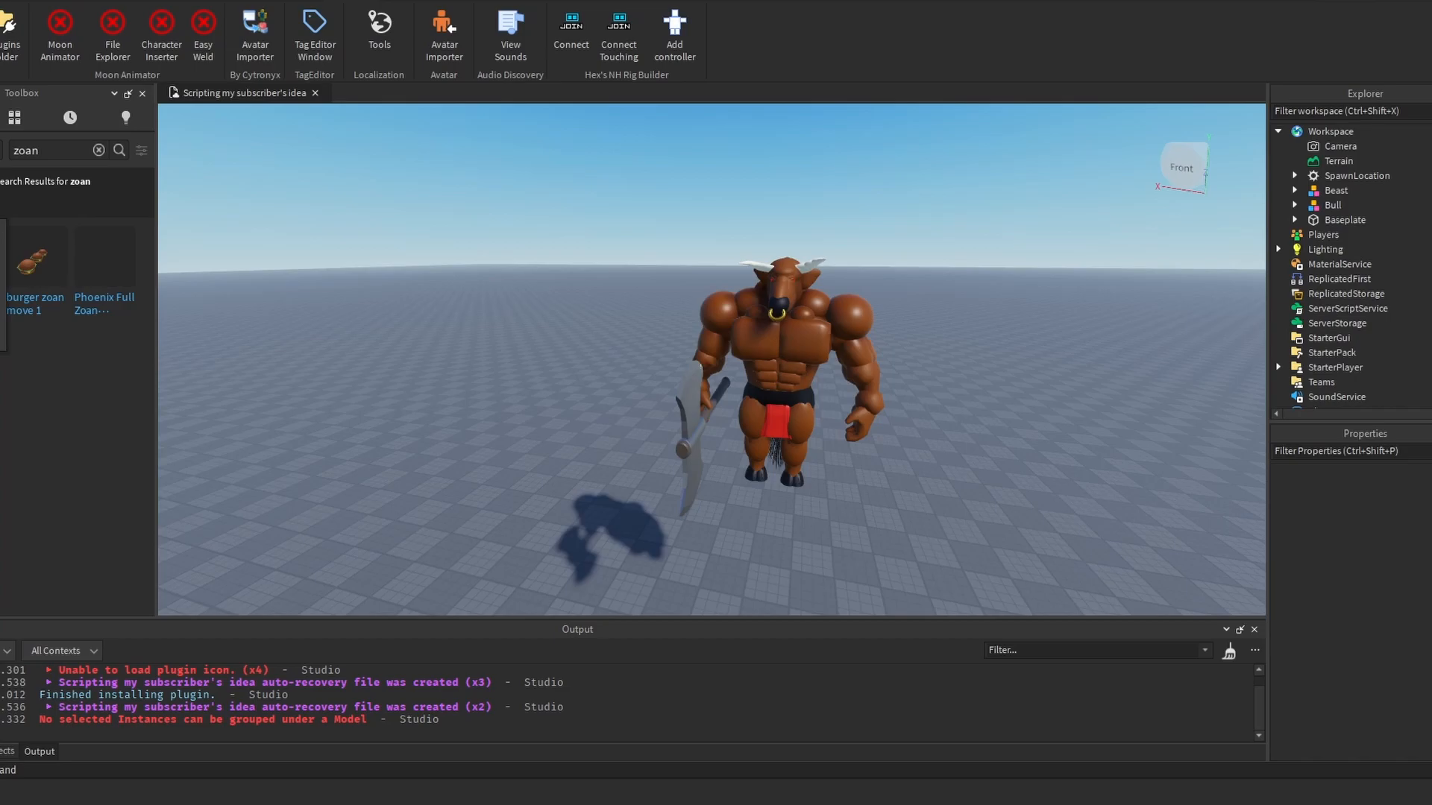
key("d")
key("a")
left_click(1295, 205)
left_click(1336, 208)
left_click(1346, 222)
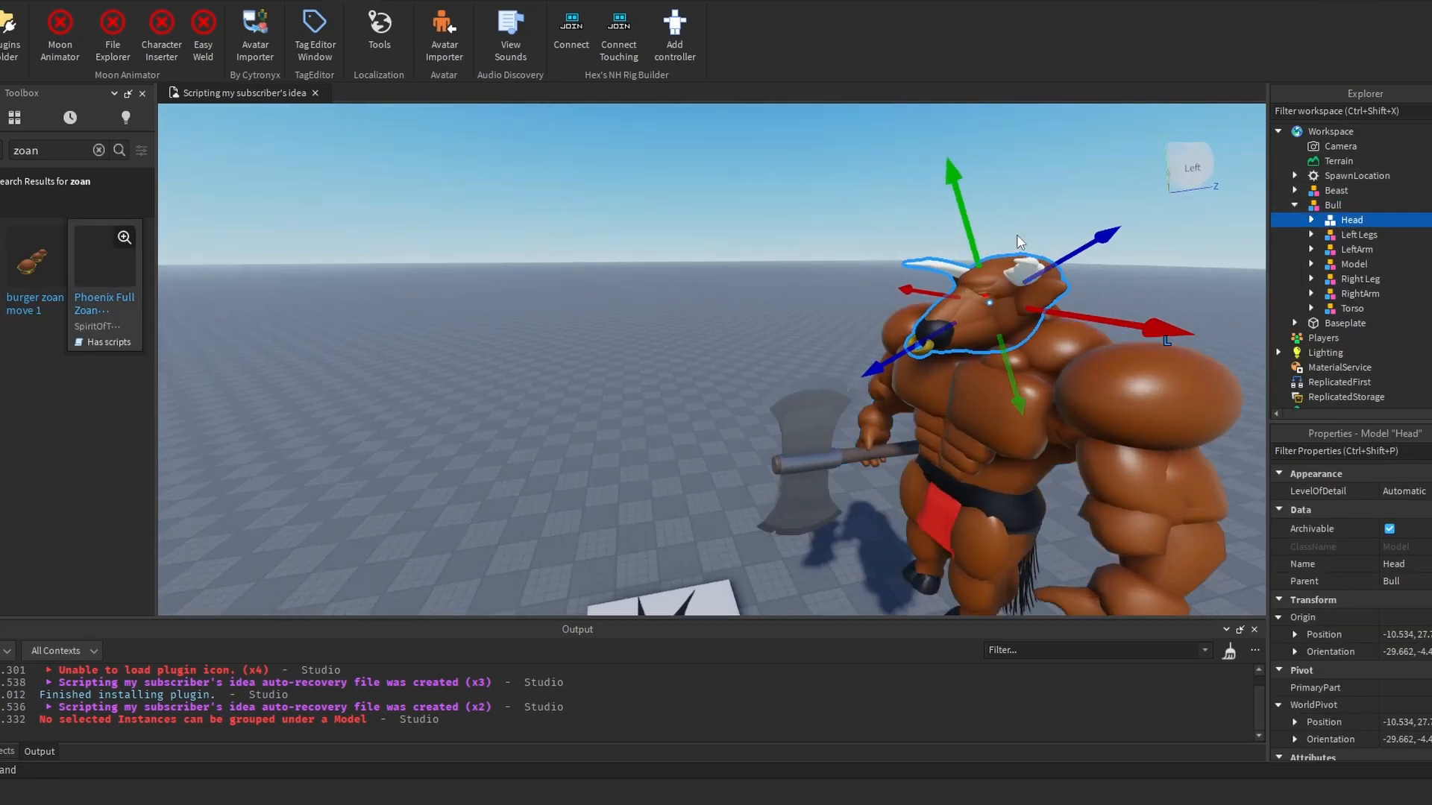
right_click_drag(1017, 234, 1022, 237)
key("d")
left_click(1345, 231)
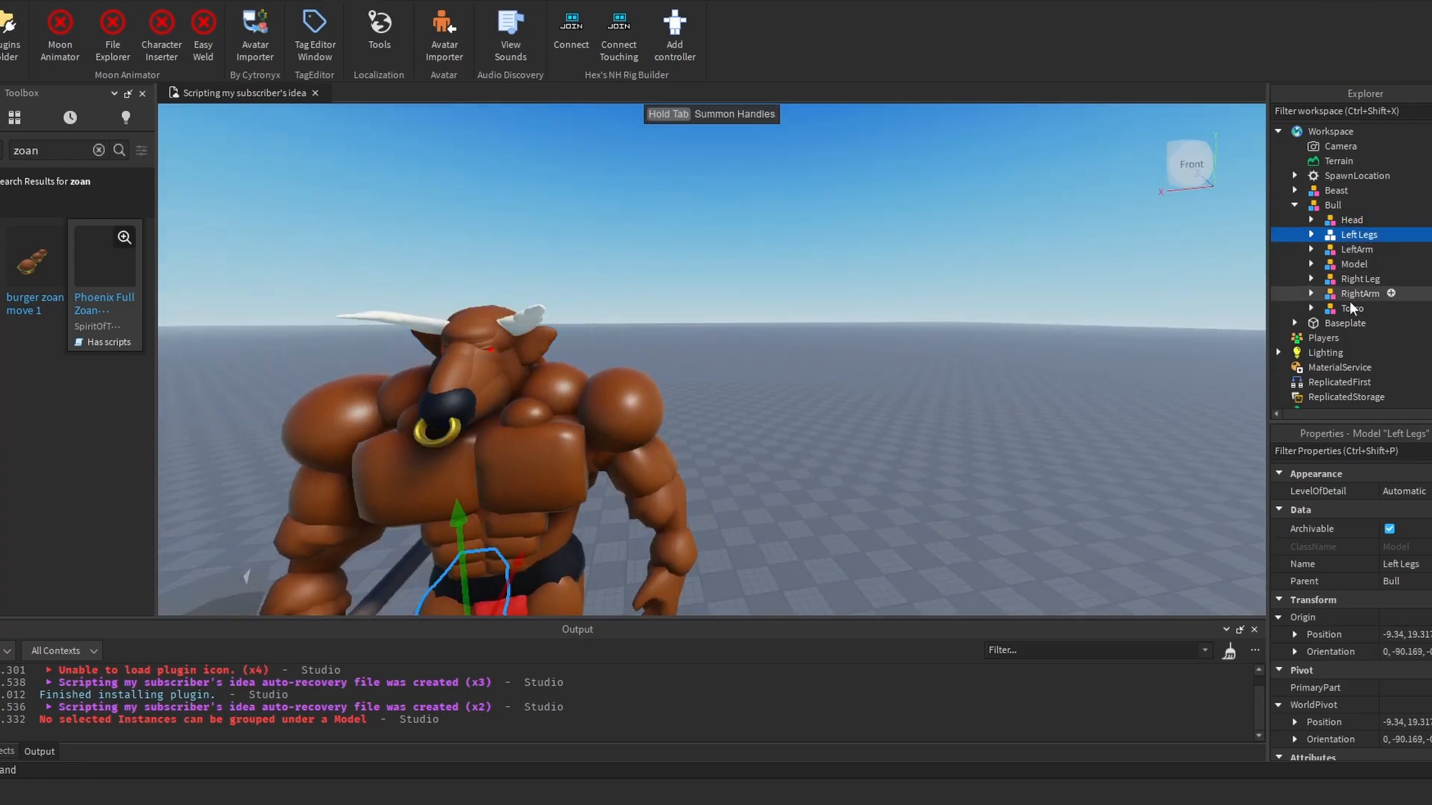
Step: Look through the parts inside Bull's Head model, check one part's Mesh properties, and collapse the Head model again
left_click(1311, 220)
scroll(1335, 224, "down", 10)
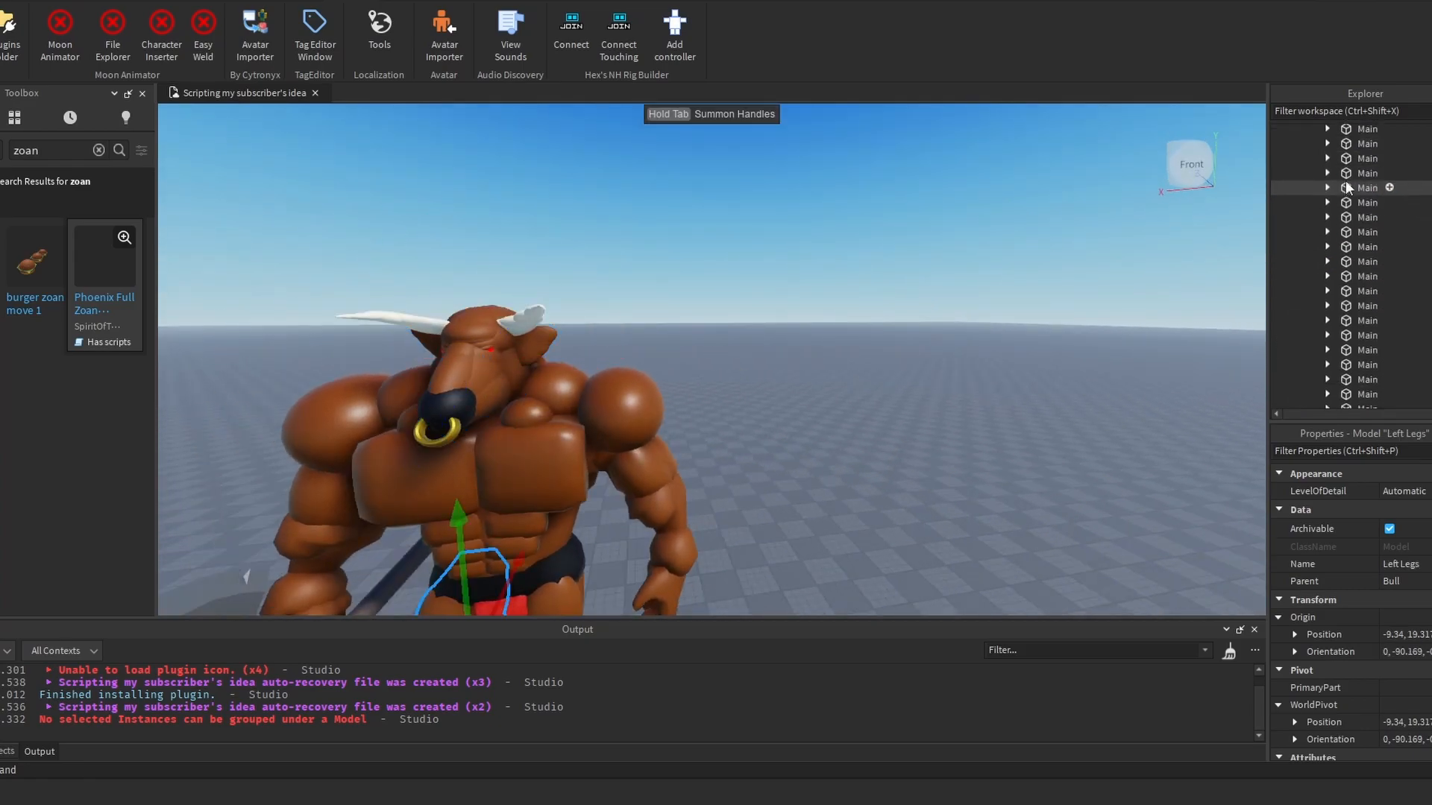
left_click(1327, 210)
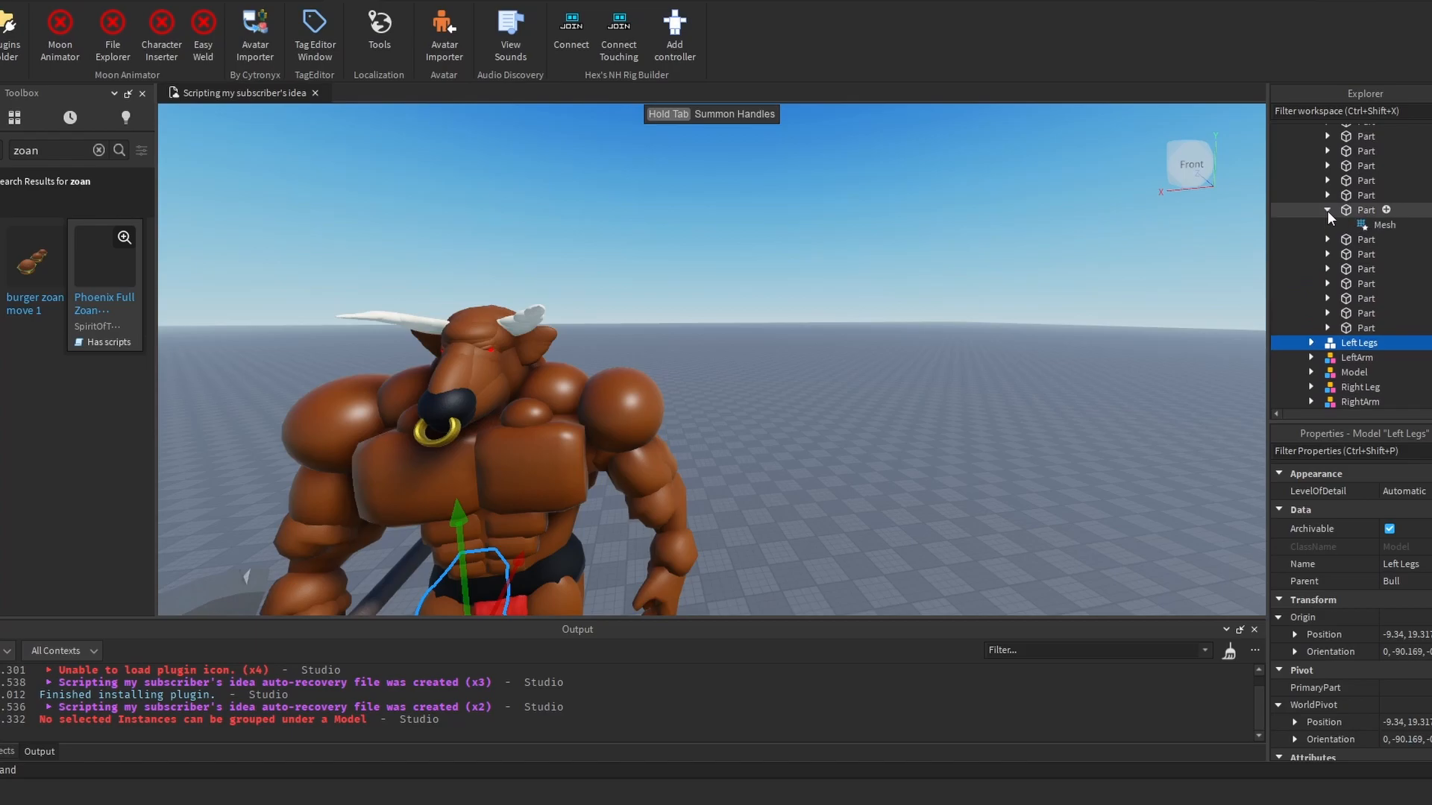
left_click(1366, 223)
left_click(1326, 209)
scroll(1335, 212, "up", 4)
scroll(1337, 213, "up", 10)
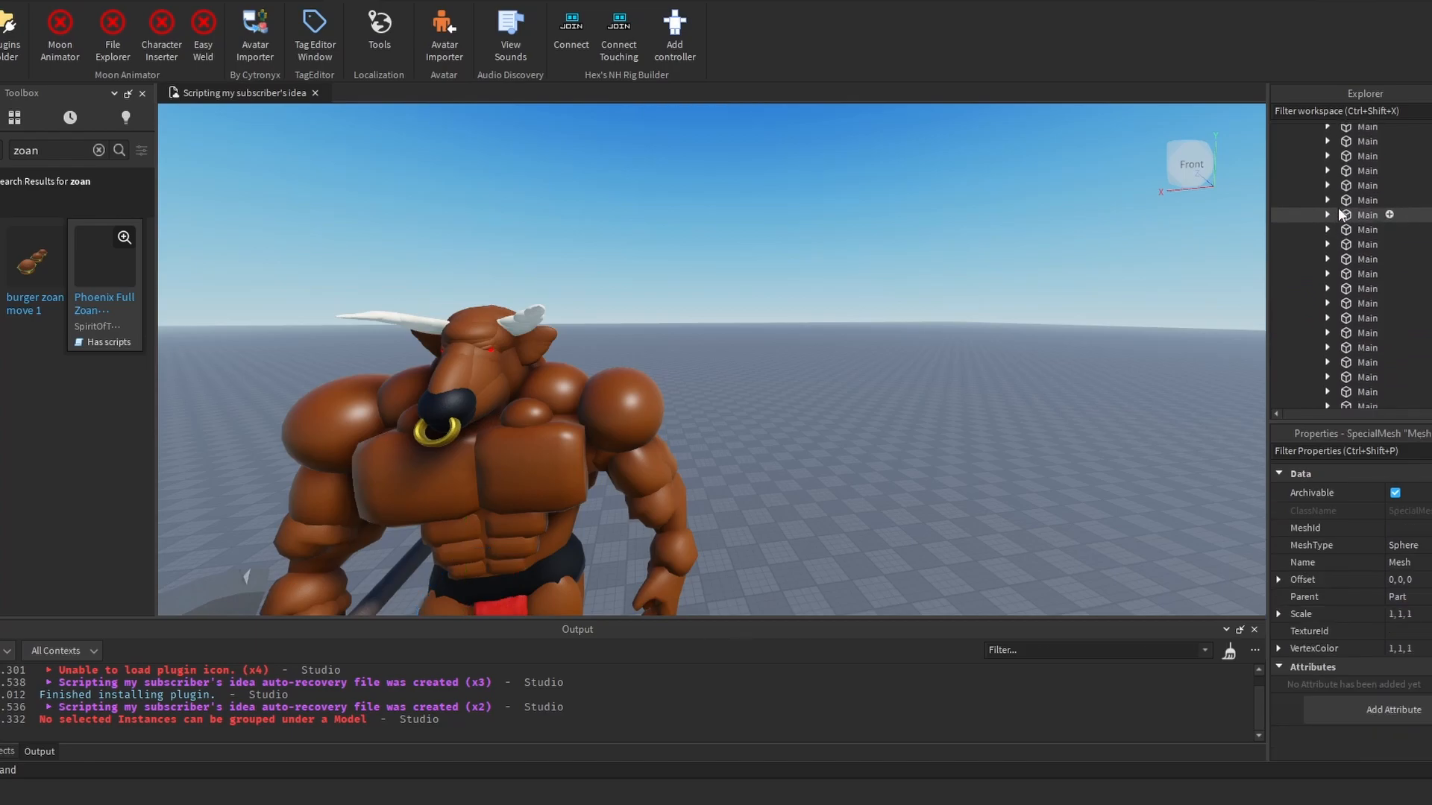
left_click(1312, 218)
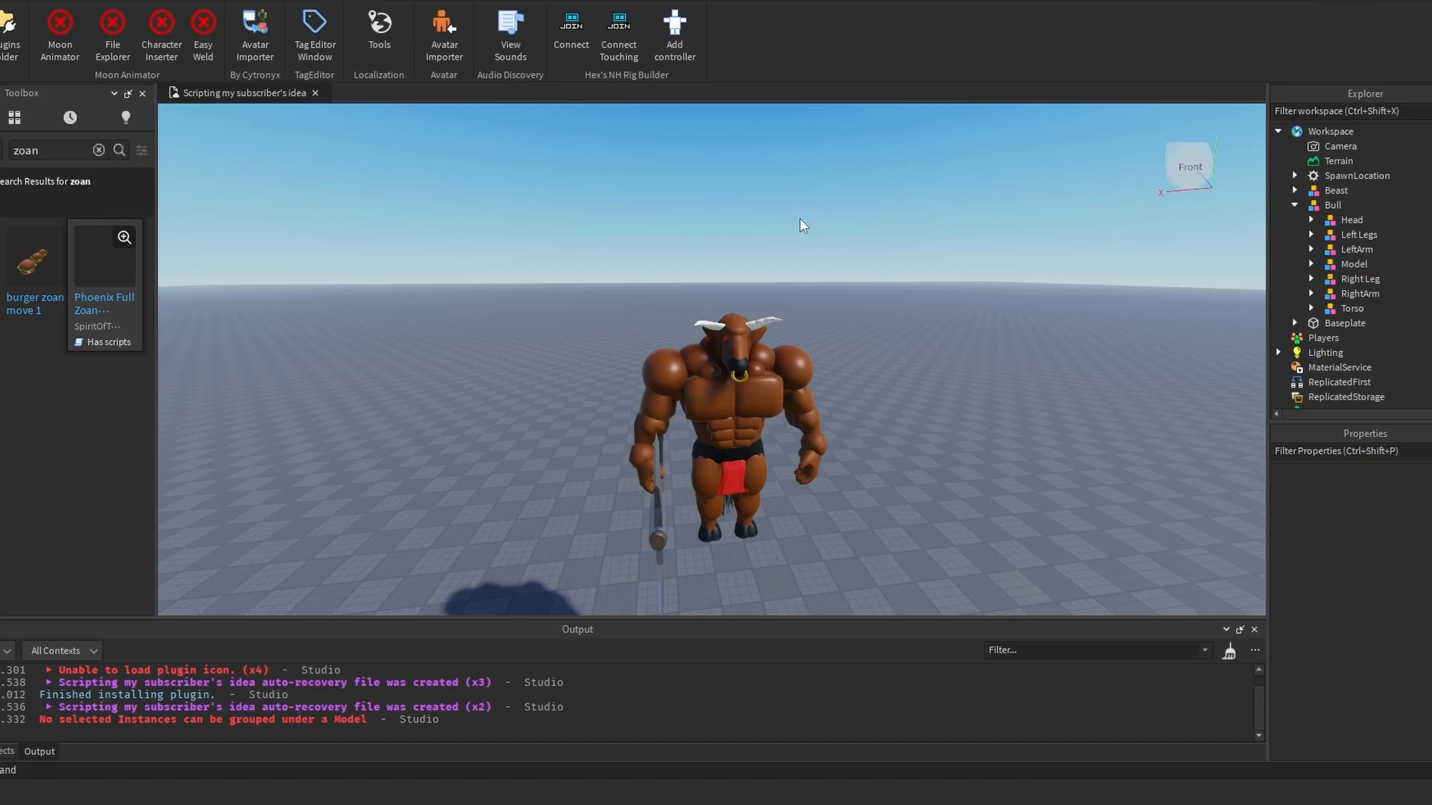
Step: Select Bull's Head model and focus on it to examine it from the front
key("w")
key("a")
right_click_drag(816, 281, 815, 279)
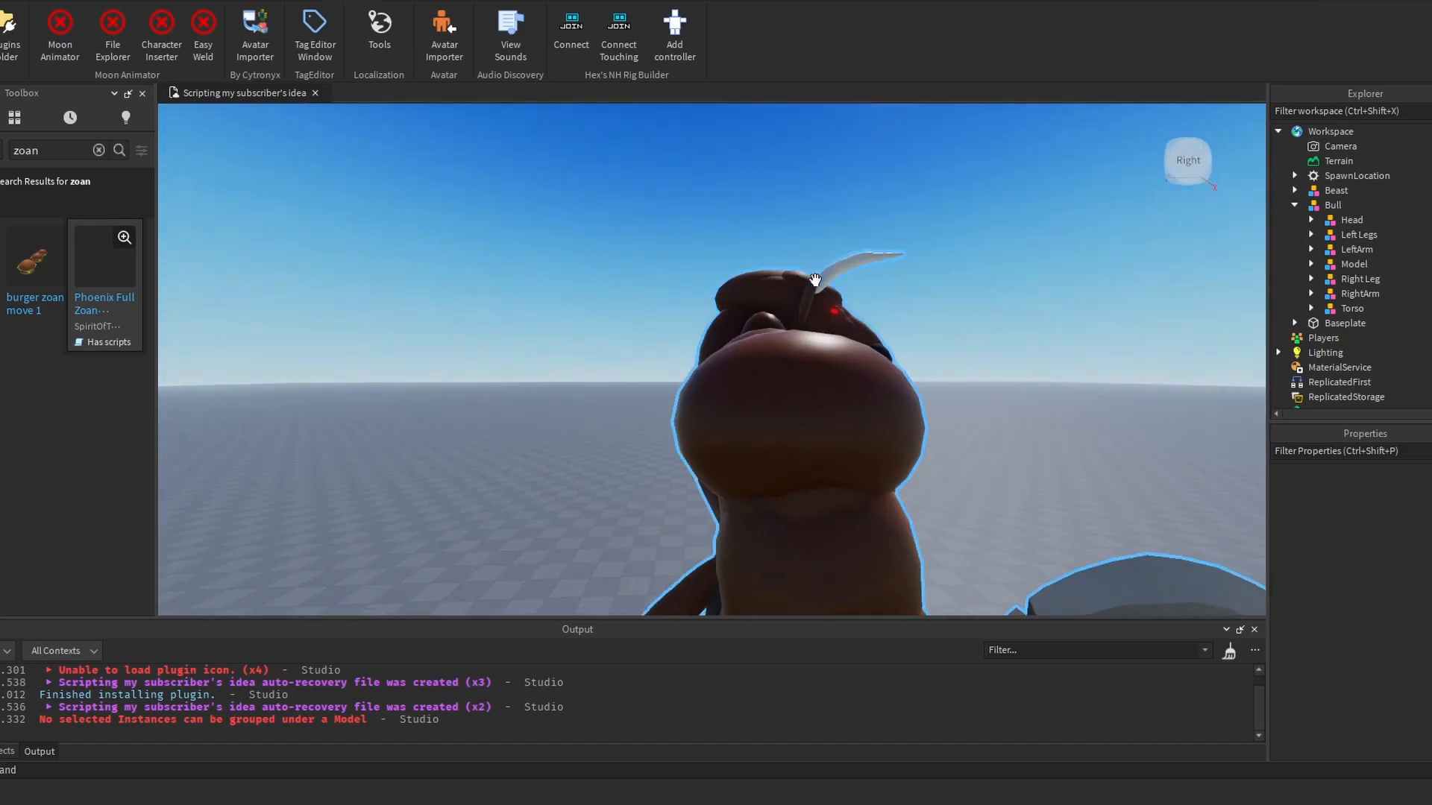
left_click(1335, 220)
key("f")
key("d")
right_click_drag(975, 252, 974, 252)
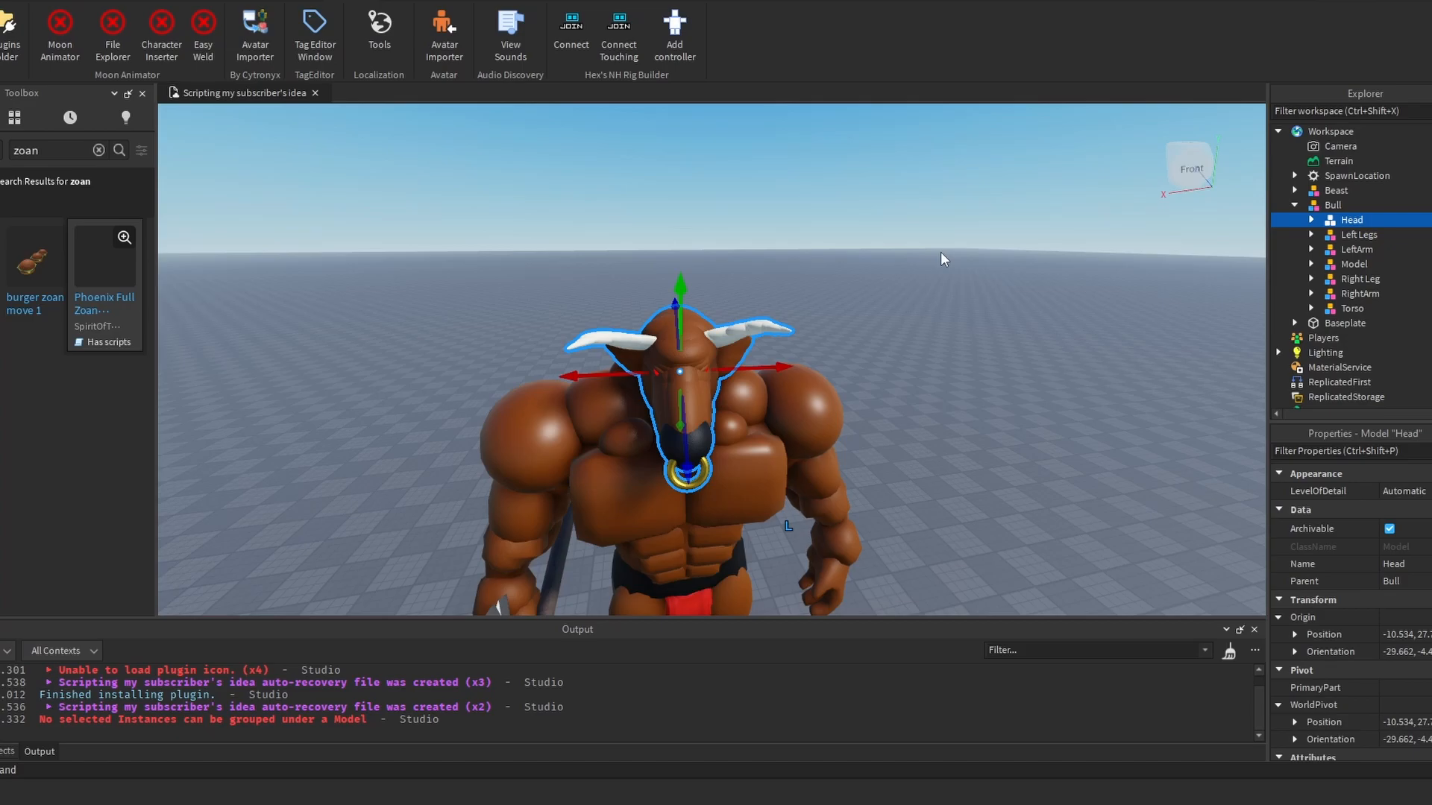
Step: Insert an R15 block rig from the Rig Builder onto the baseplate near the bull
left_click(1117, 256)
right_click_drag(1116, 257, 1027, 281)
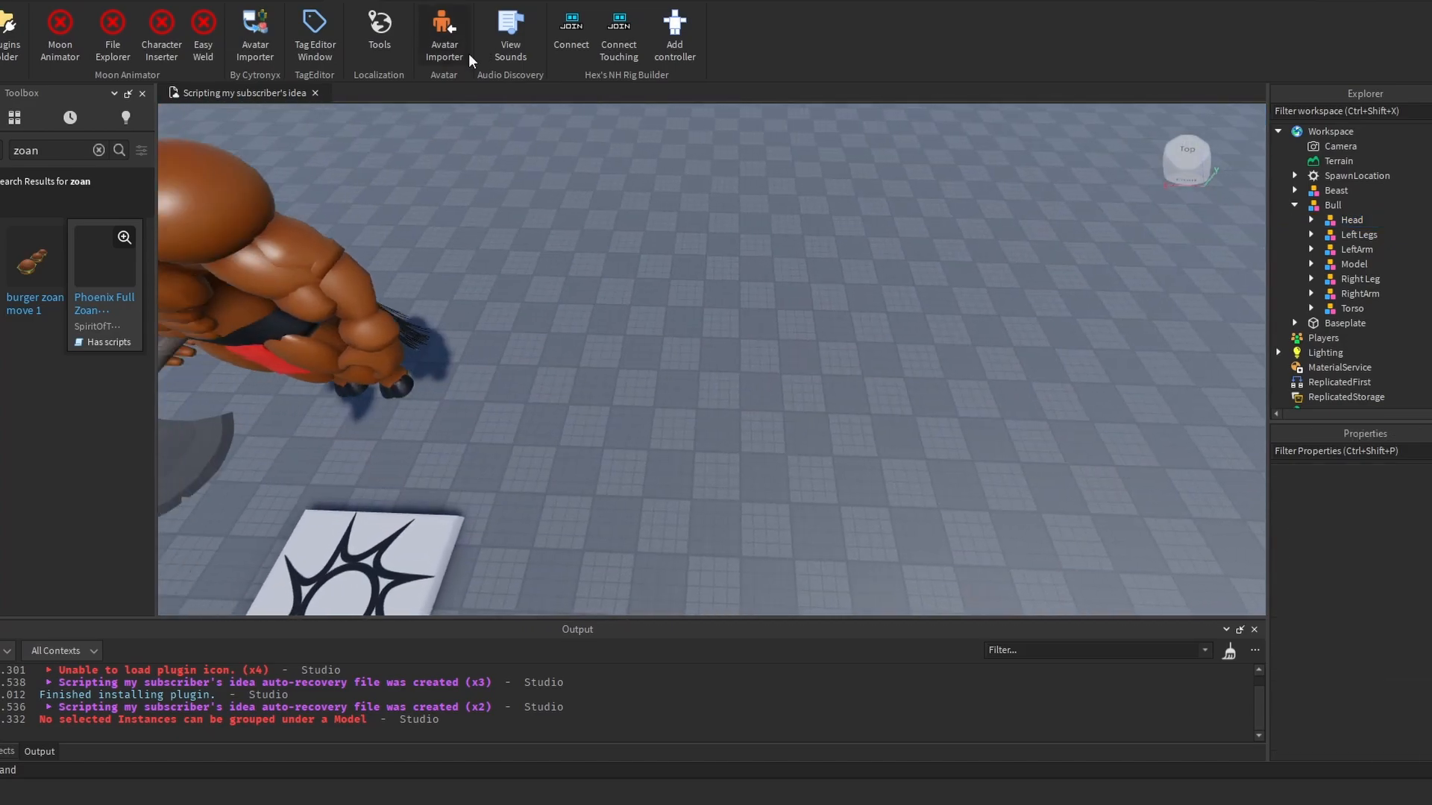
right_click_drag(524, 112, 546, 122)
key("w")
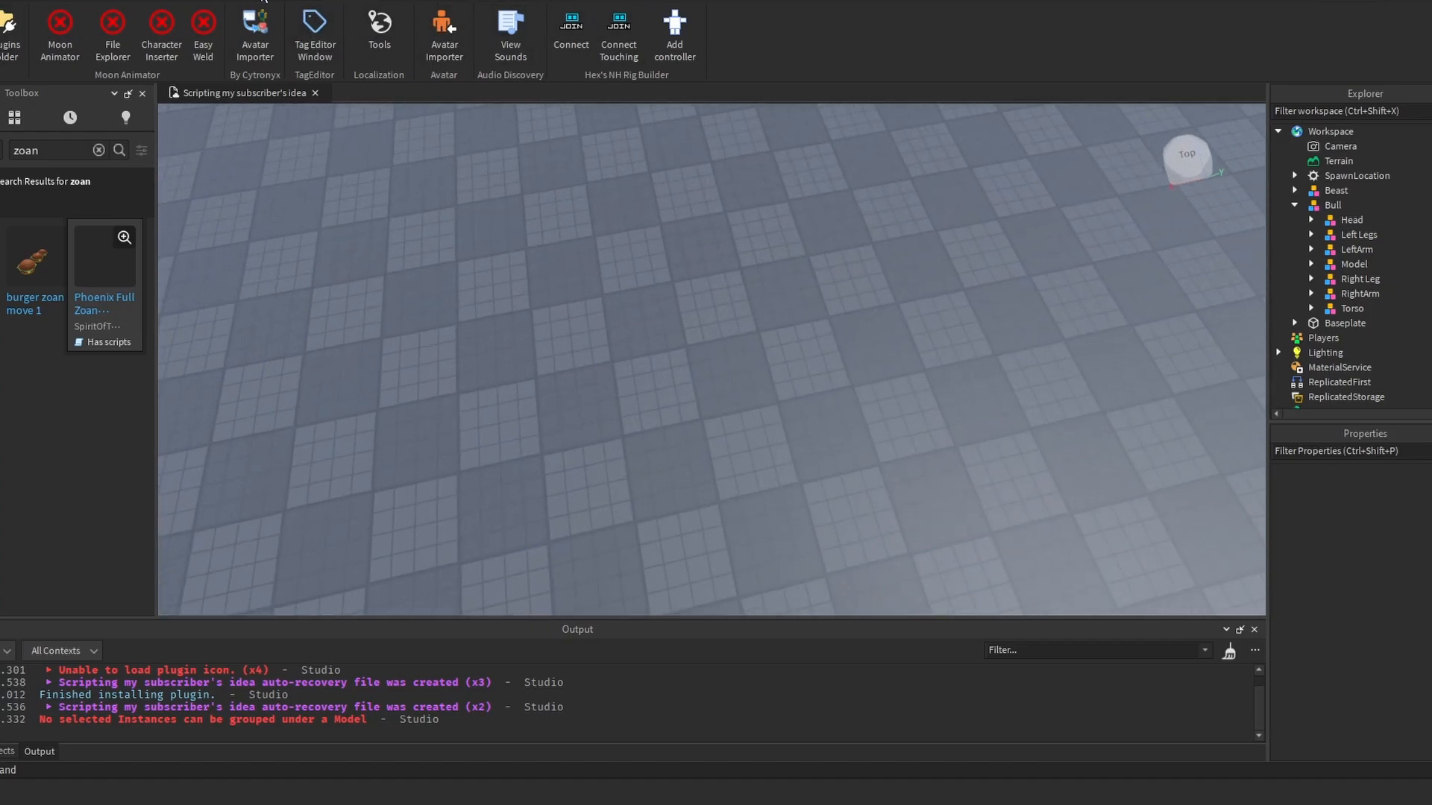
left_click(262, 1)
left_click(616, 51)
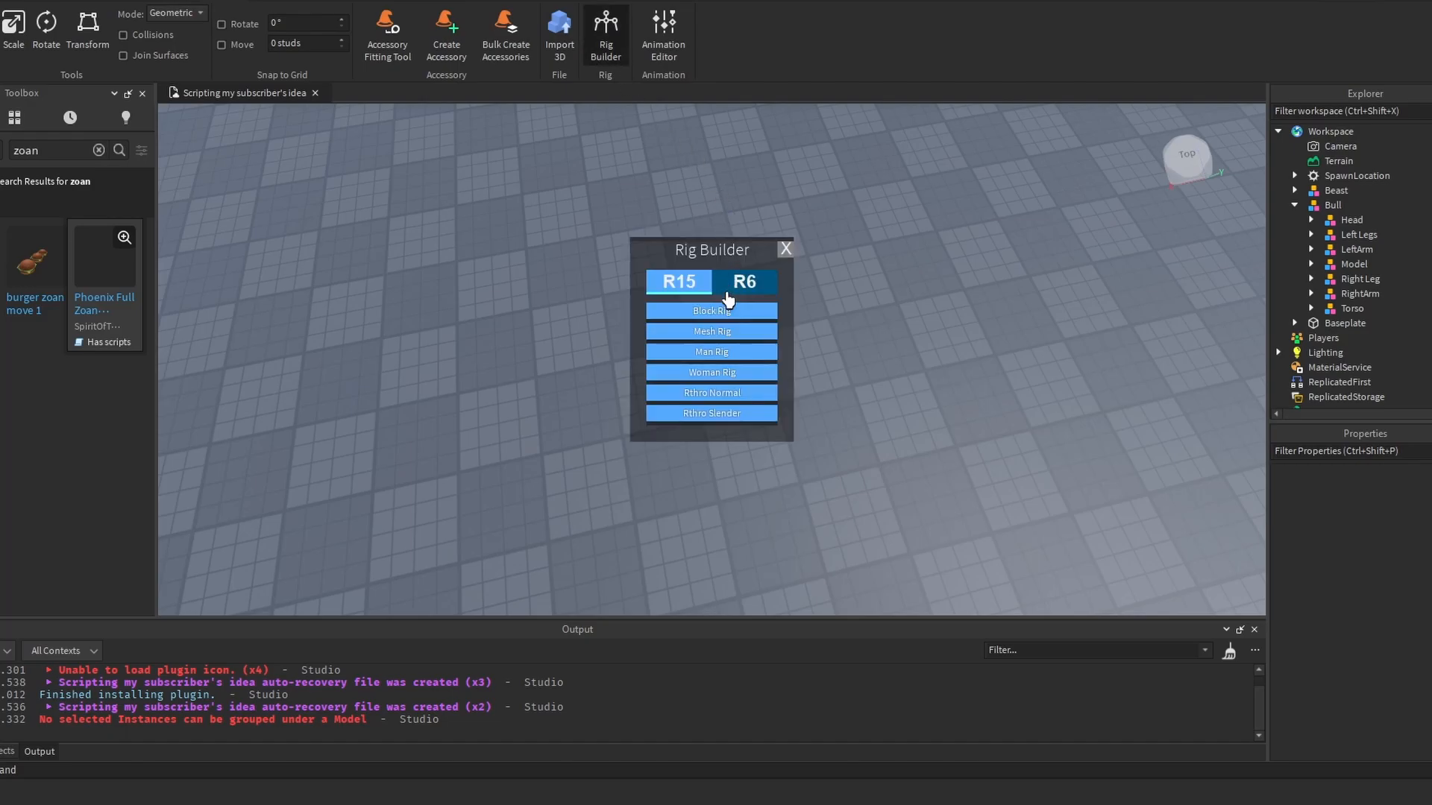
left_click(731, 314)
scroll(744, 332, "down", 3)
left_click_drag(740, 343, 726, 415)
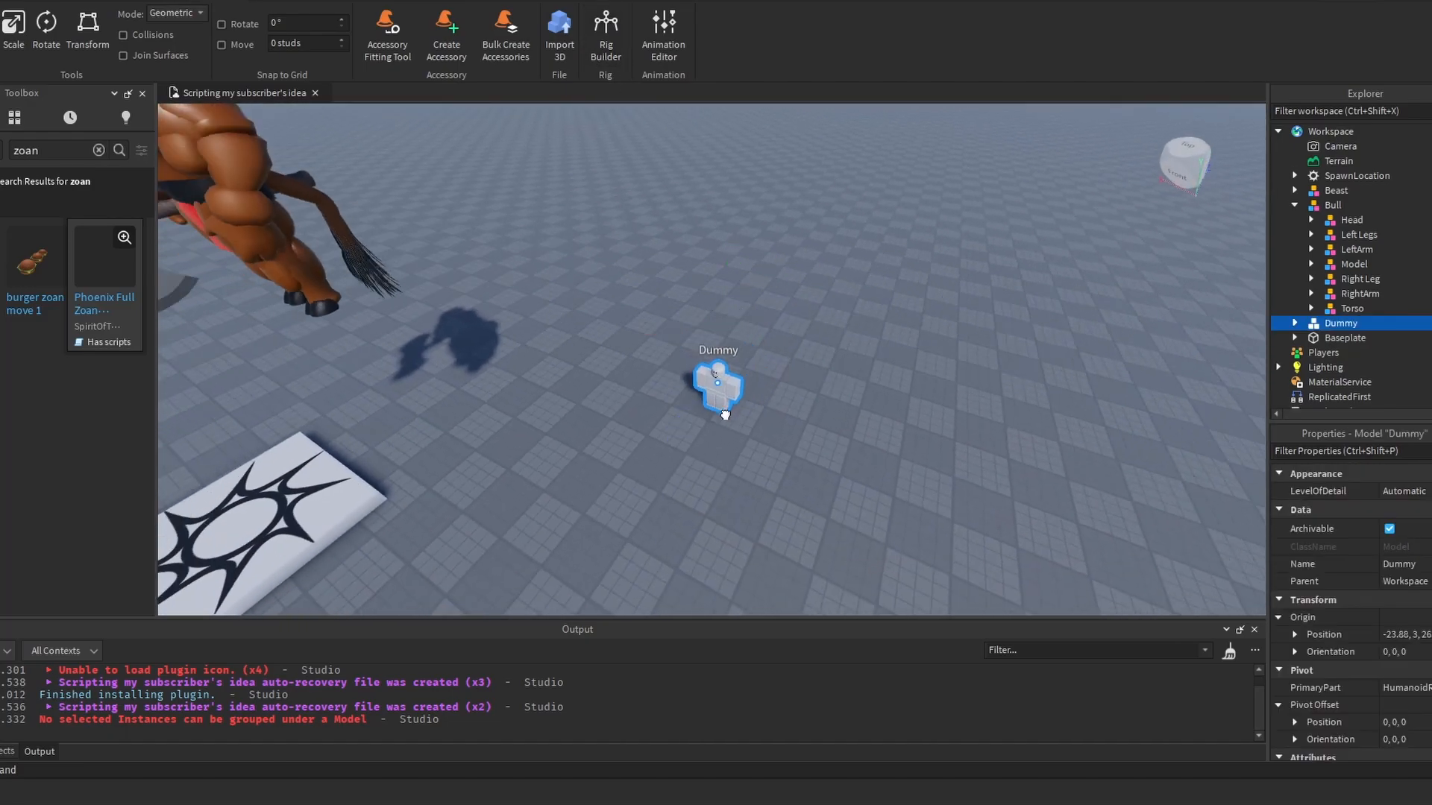
Step: Focus on the Dummy rig and examine the names of its body parts in the hierarchy
scroll(726, 415, "up", 3)
left_click(1294, 324)
scroll(1291, 325, "down", 1)
scroll(828, 295, "down", 2)
scroll(828, 295, "up", 4)
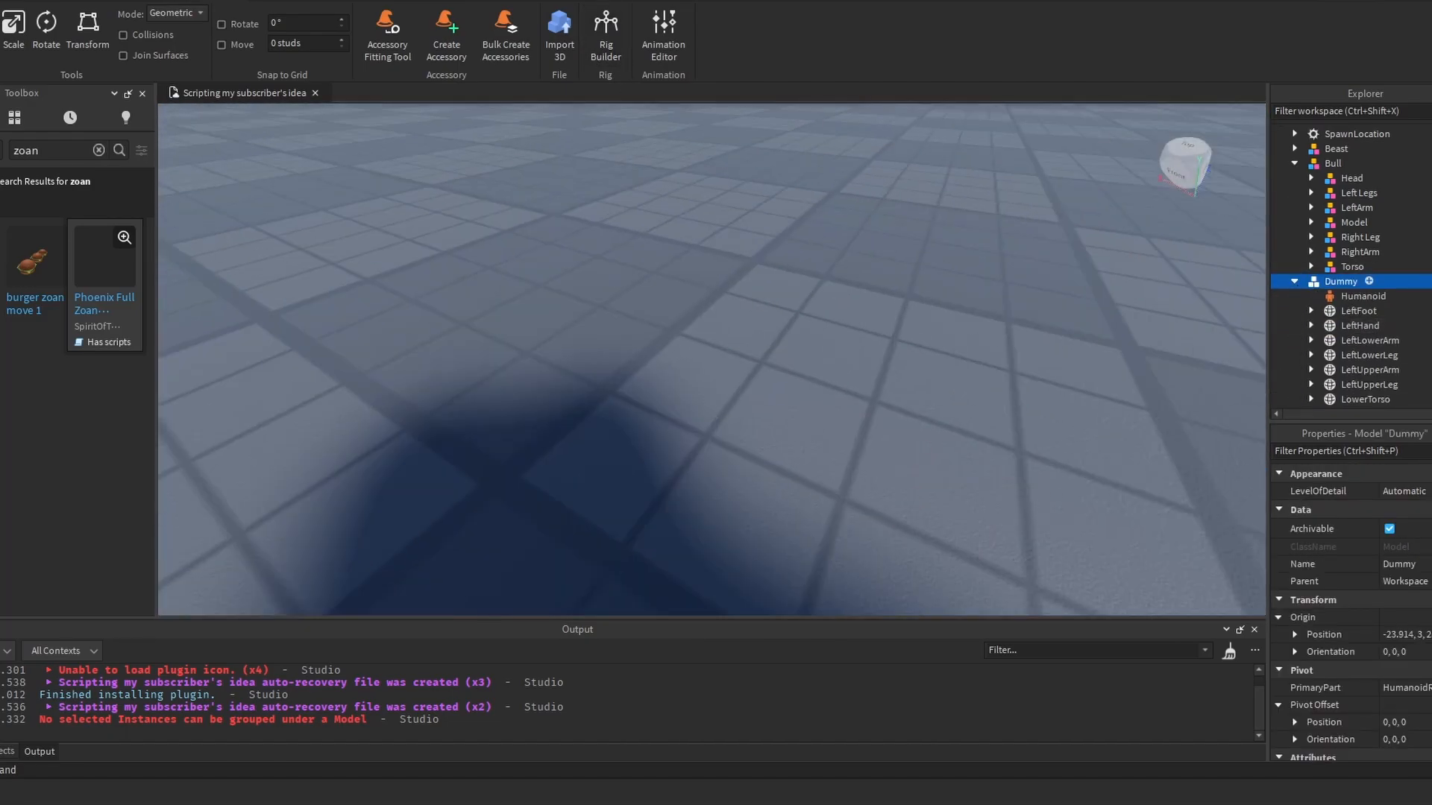
key("f")
scroll(1378, 297, "down", 3)
scroll(1356, 305, "up", 1)
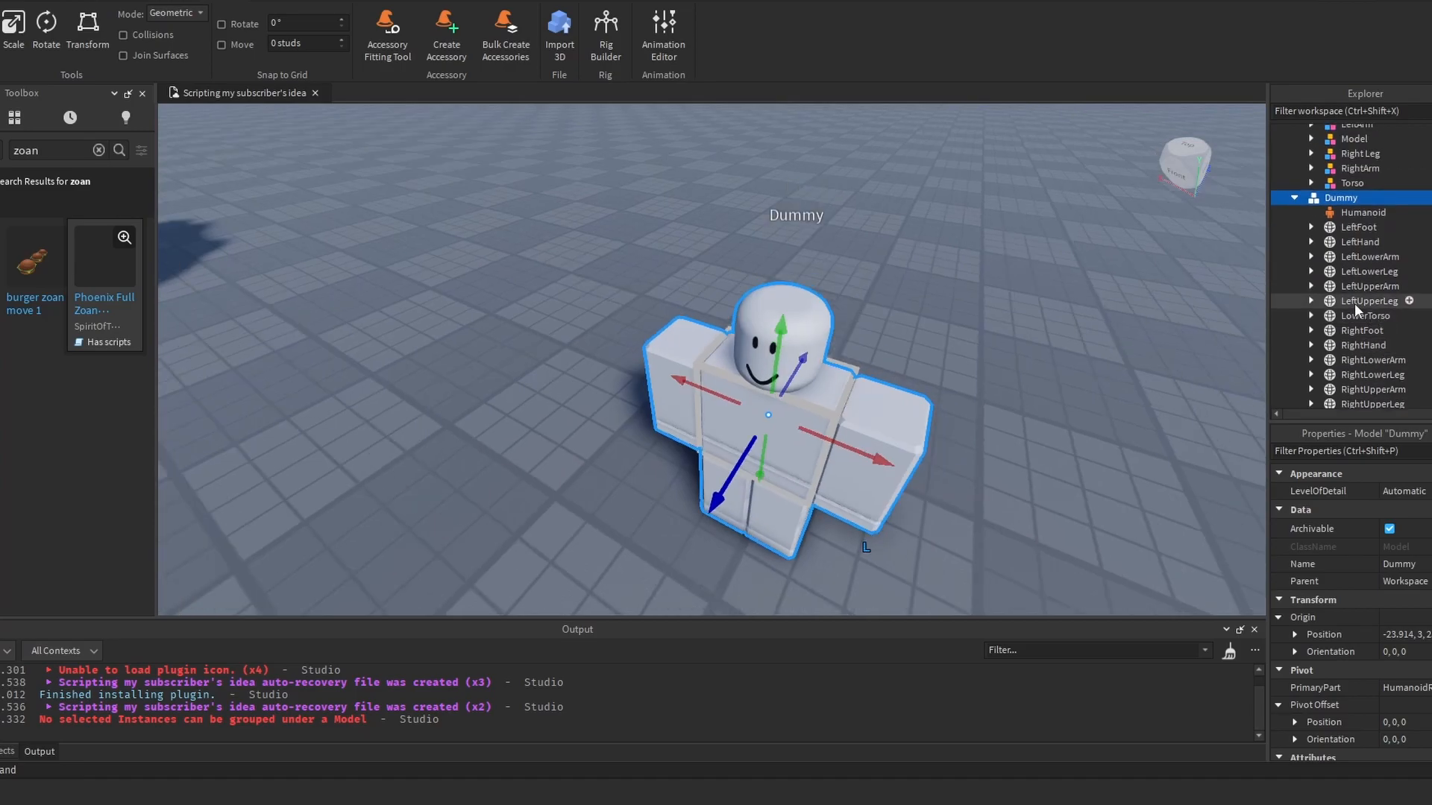
Step: Delete the Dummy rig and return to the Bull model, viewed from the front
right_click(1334, 195)
left_click(1308, 292)
key("s")
right_click_drag(873, 230, 874, 229)
left_click(554, 333)
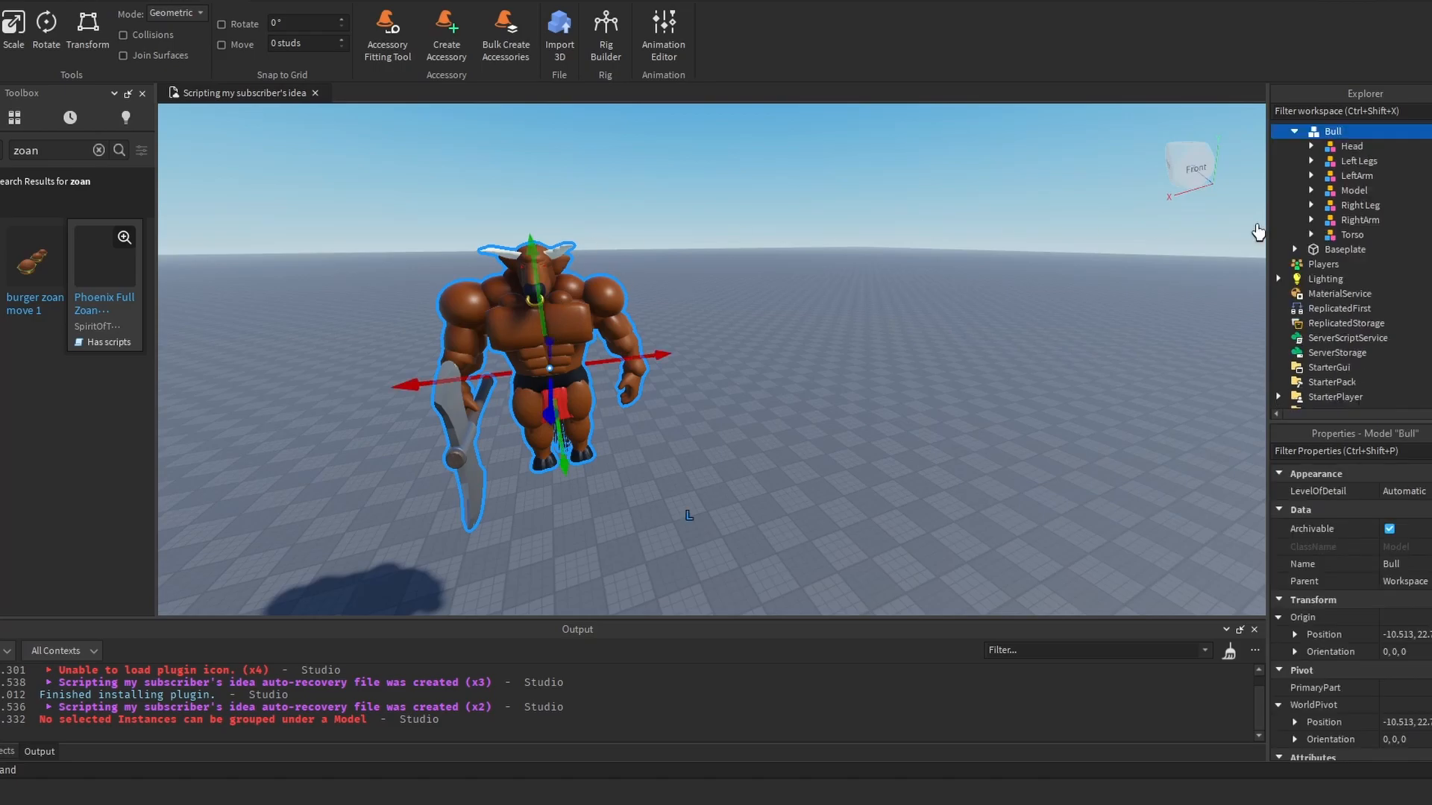
left_click(1191, 167)
Step: Expand Bull's Head model and examine the Main parts that form the head up close
left_click(1310, 147)
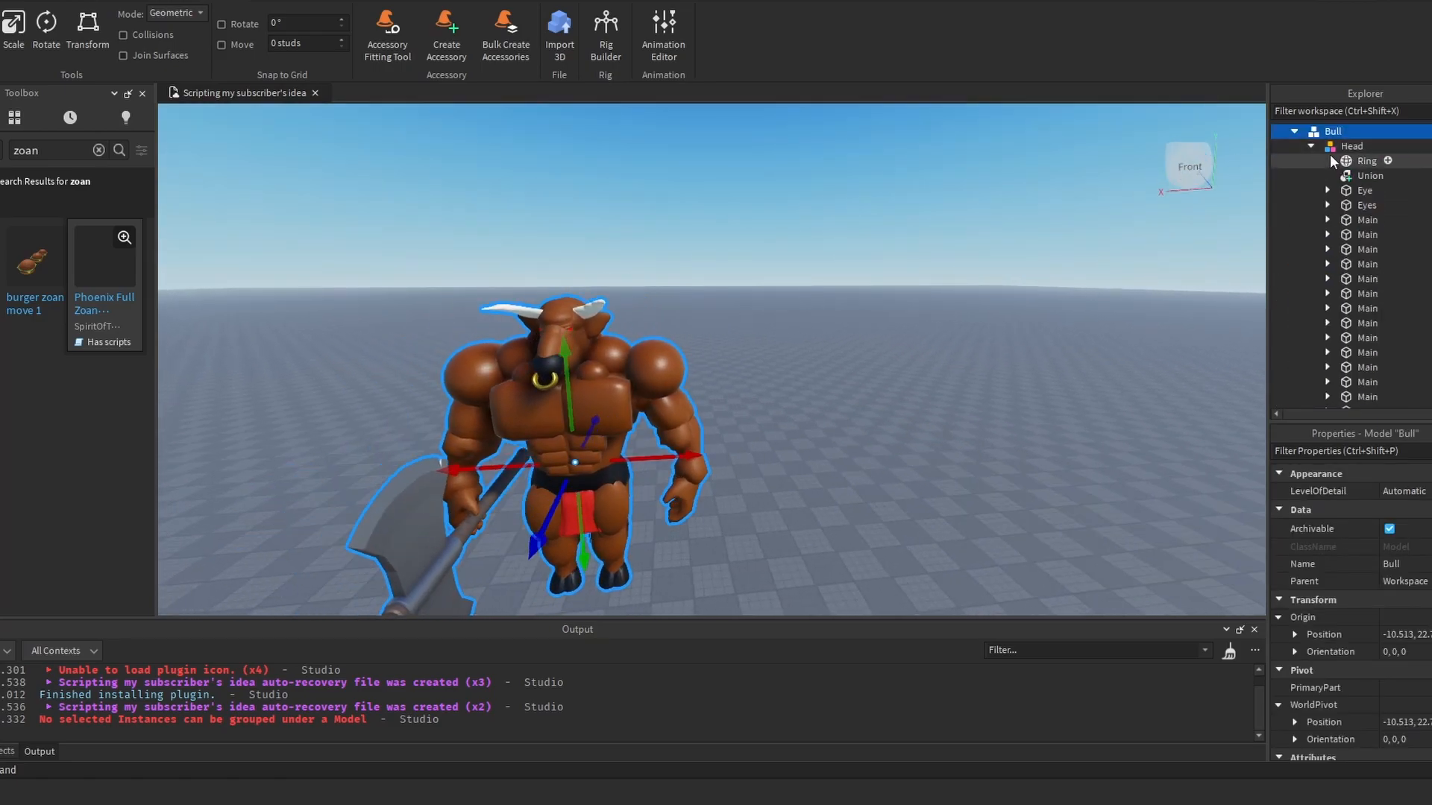
left_click(1345, 148)
left_click(1352, 219)
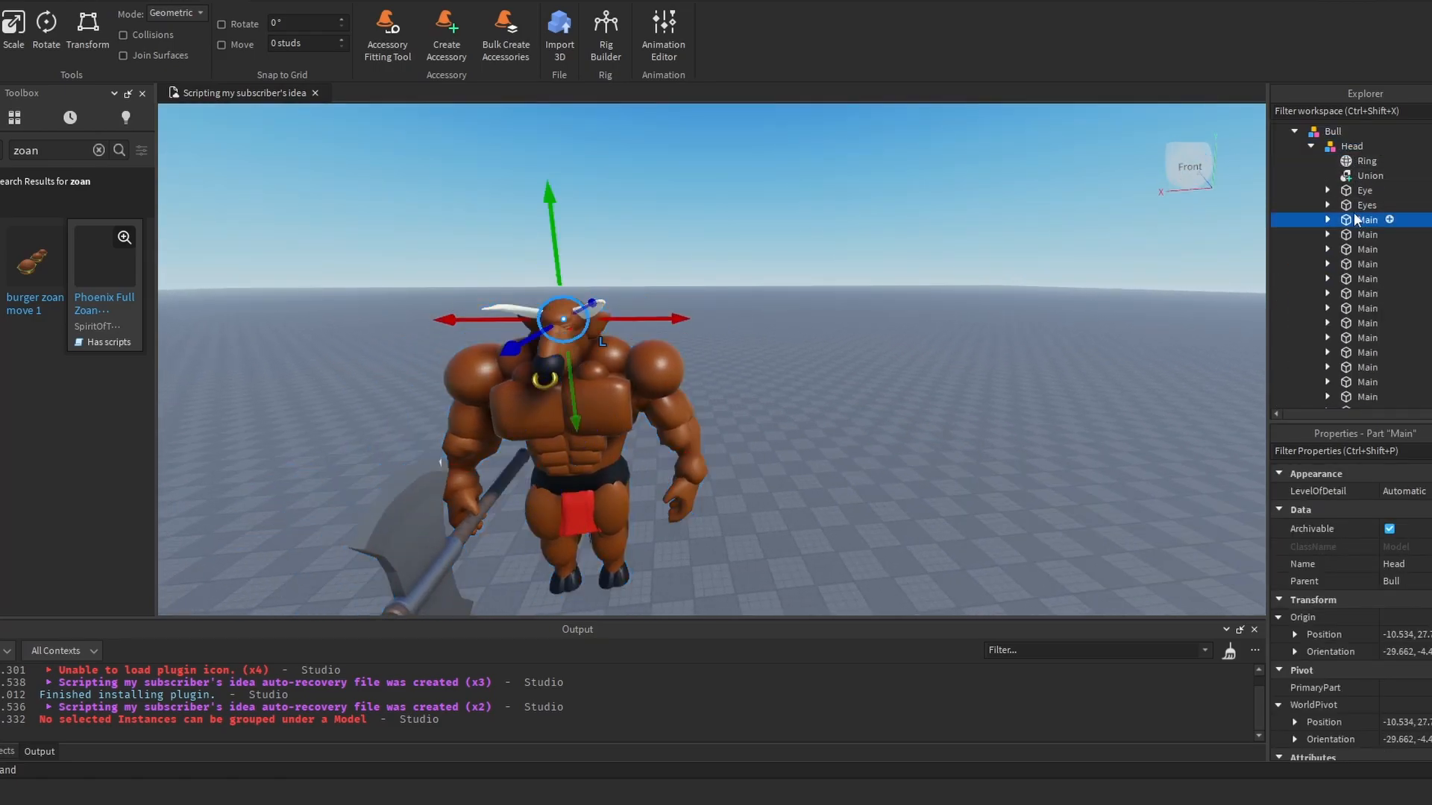
scroll(1351, 194, "down", 5)
scroll(1360, 239, "up", 5)
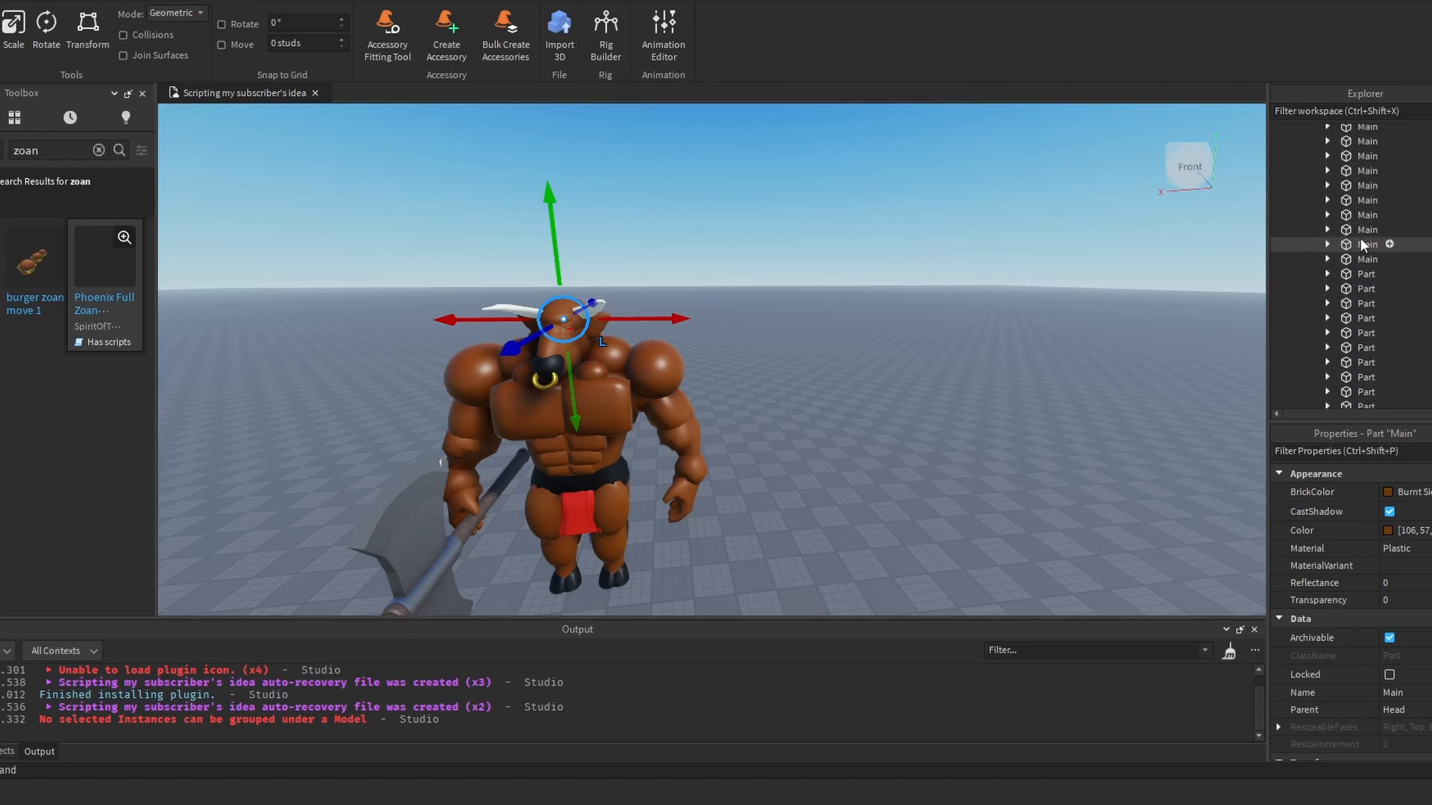
left_click(1365, 230)
key("f")
right_click_drag(823, 200, 1245, 310)
scroll(1368, 261, "up", 6)
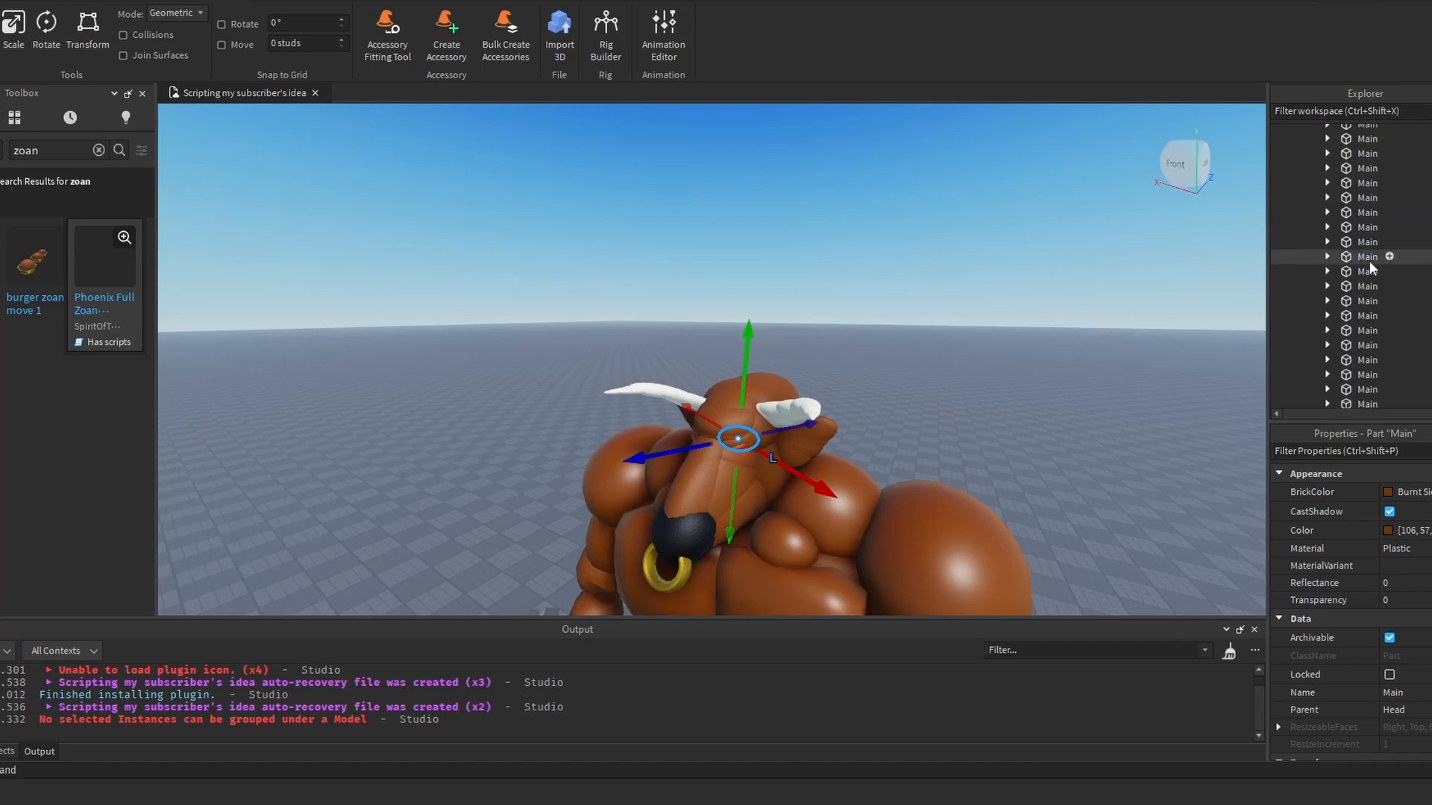
Step: Insert a new block part into the Bull model
left_click(1311, 221)
left_click(1319, 209)
right_click(1318, 209)
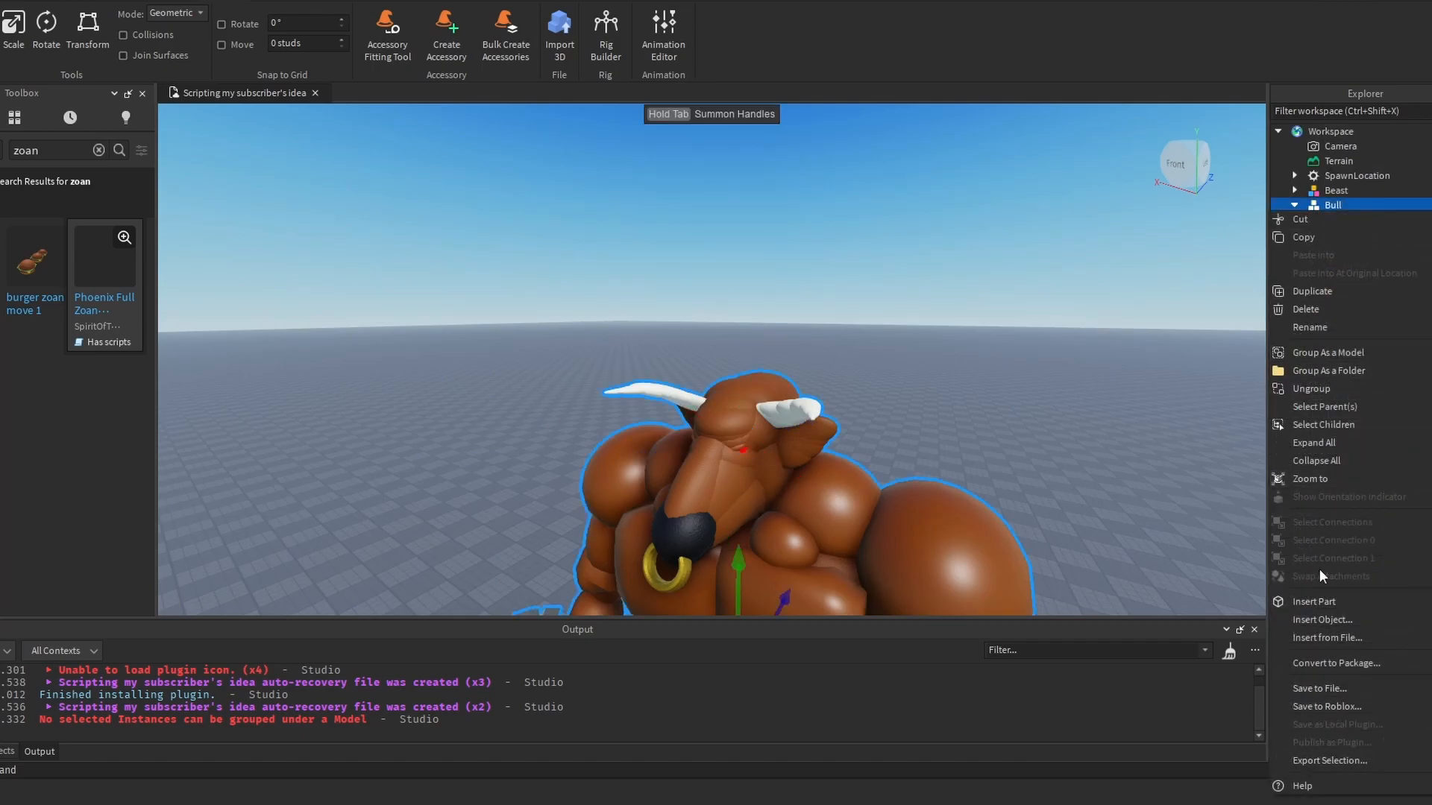
left_click(1308, 602)
left_click_drag(1339, 323, 1340, 310)
key("ctrl+z")
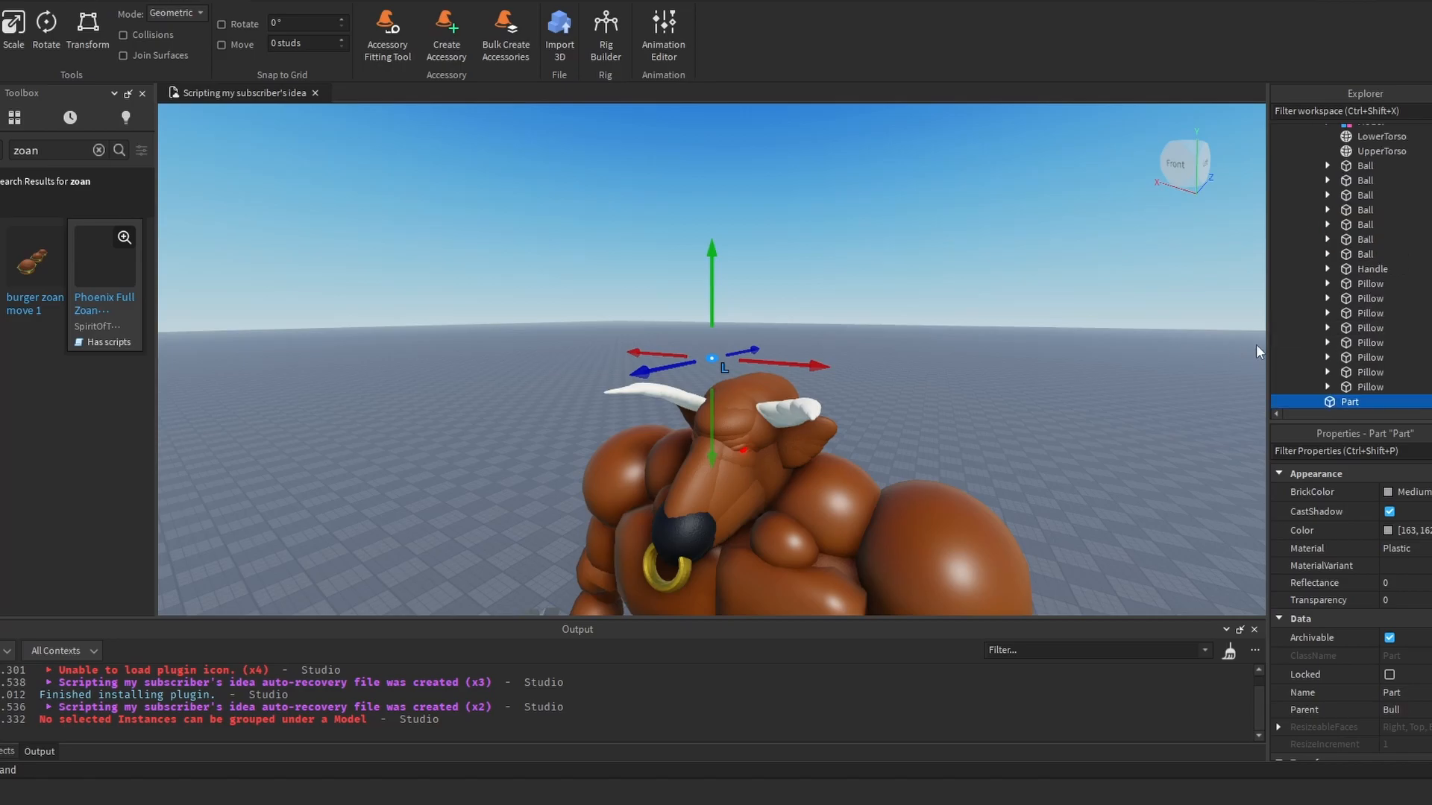
Step: Put the new block part inside the Torso model and move it toward the bull's body
left_click_drag(1345, 403, 1363, 309)
right_click_drag(933, 295, 959, 297)
scroll(959, 297, "down", 5)
left_click_drag(370, 408, 371, 412)
right_click_drag(378, 406, 371, 412)
left_click_drag(438, 233, 748, 288)
right_click_drag(596, 261, 748, 288)
left_click_drag(748, 288, 787, 283)
Step: Raise the block part to the level of the bull's head
left_click_drag(716, 319, 733, 90)
key("a")
right_click_drag(754, 224, 749, 233)
key("w")
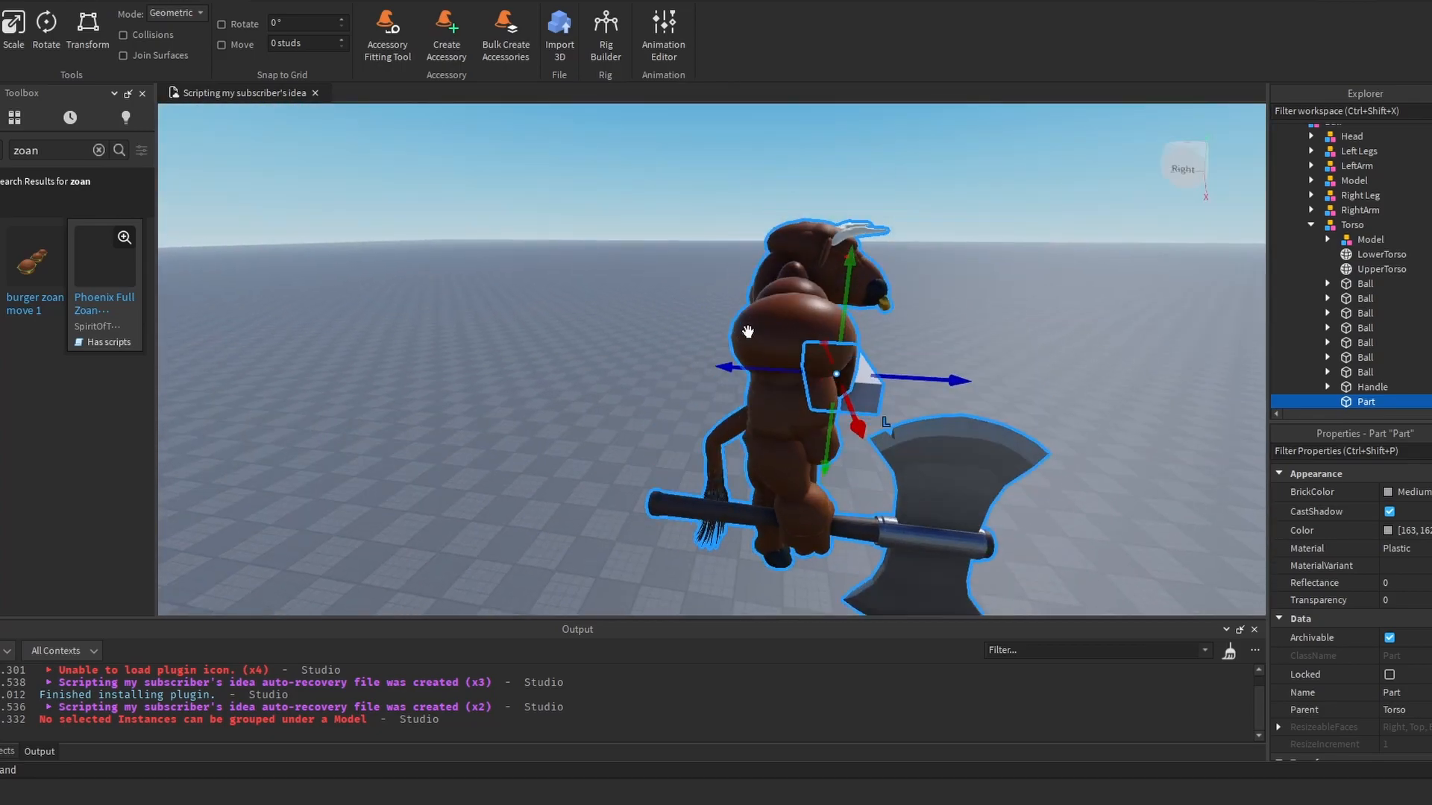
left_click_drag(842, 305, 815, 187)
right_click_drag(815, 186, 791, 191)
key("d")
key("a")
Step: Scale the block part in width, height and depth until it encloses the bull's whole head
left_click(26, 36)
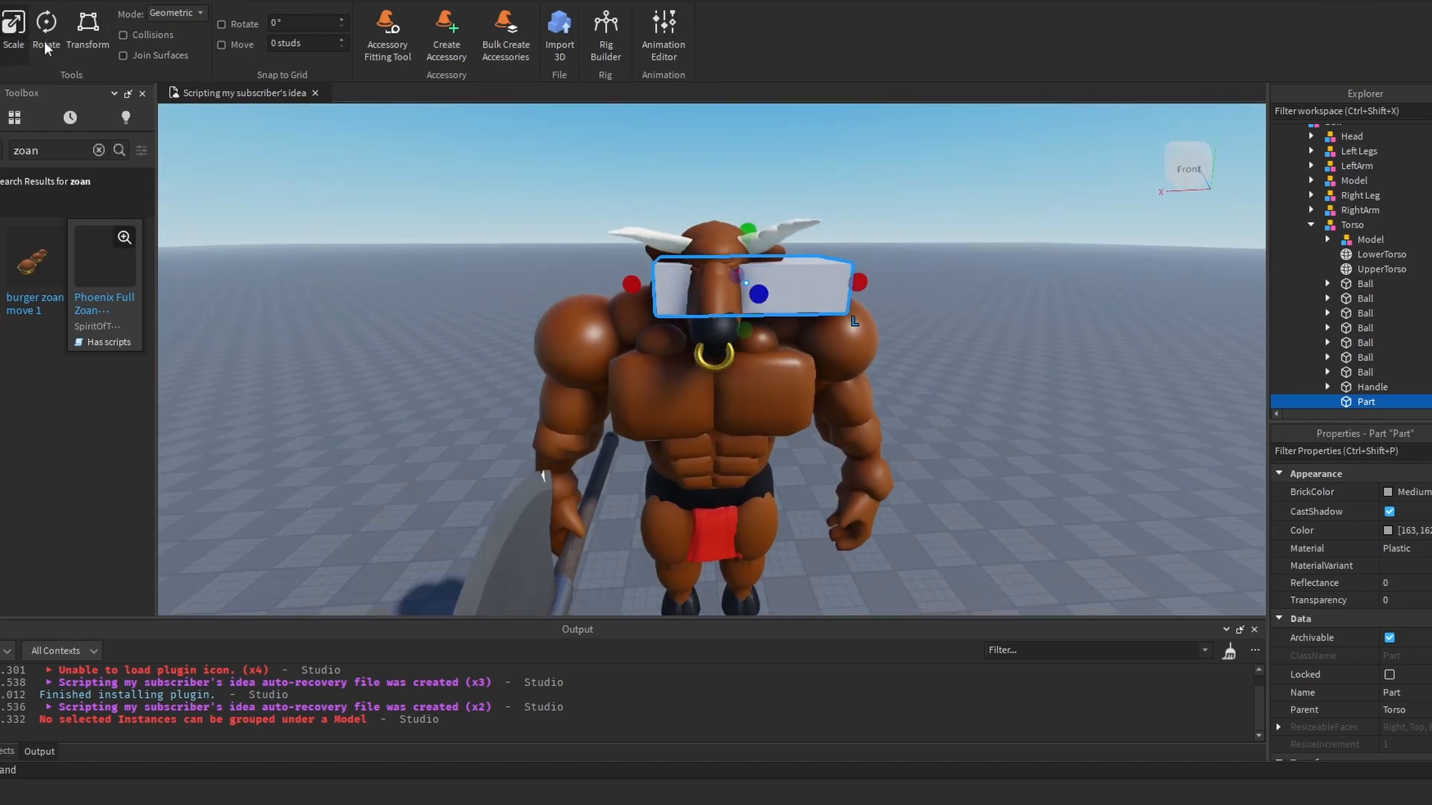
left_click_drag(859, 282, 801, 282)
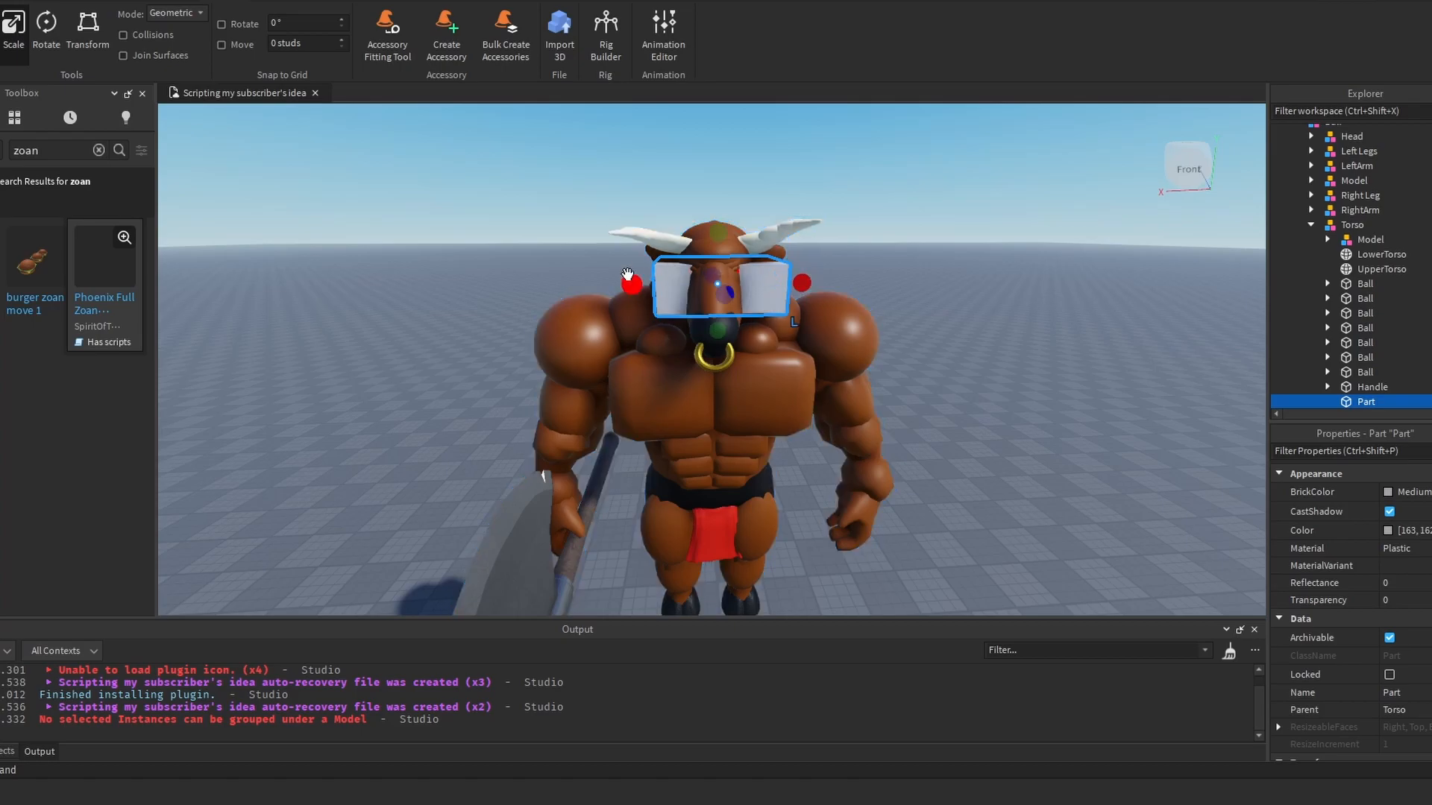
left_click_drag(623, 281, 589, 283)
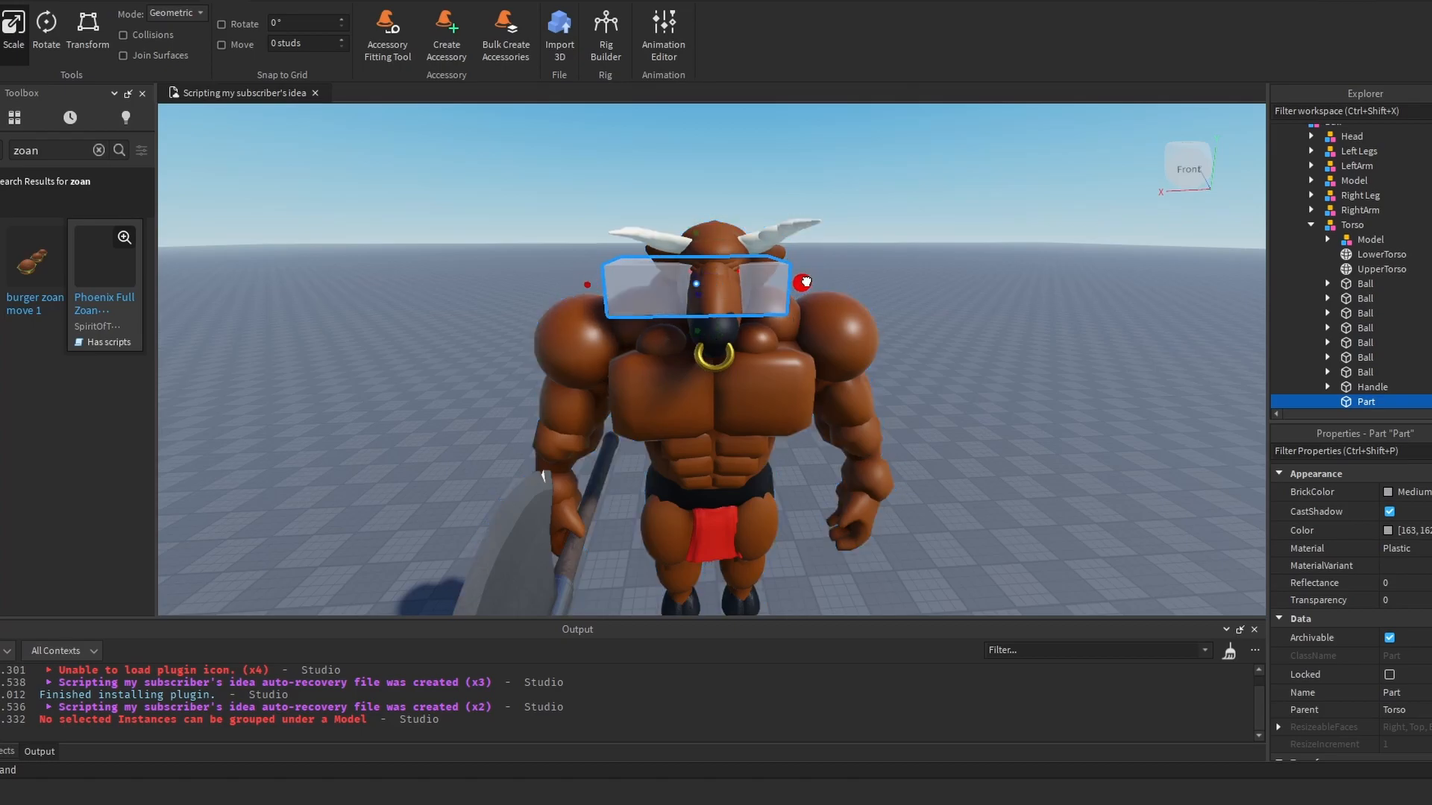
left_click_drag(804, 282, 843, 281)
key("a")
right_click_drag(841, 284, 792, 279)
scroll(774, 307, "up", 3)
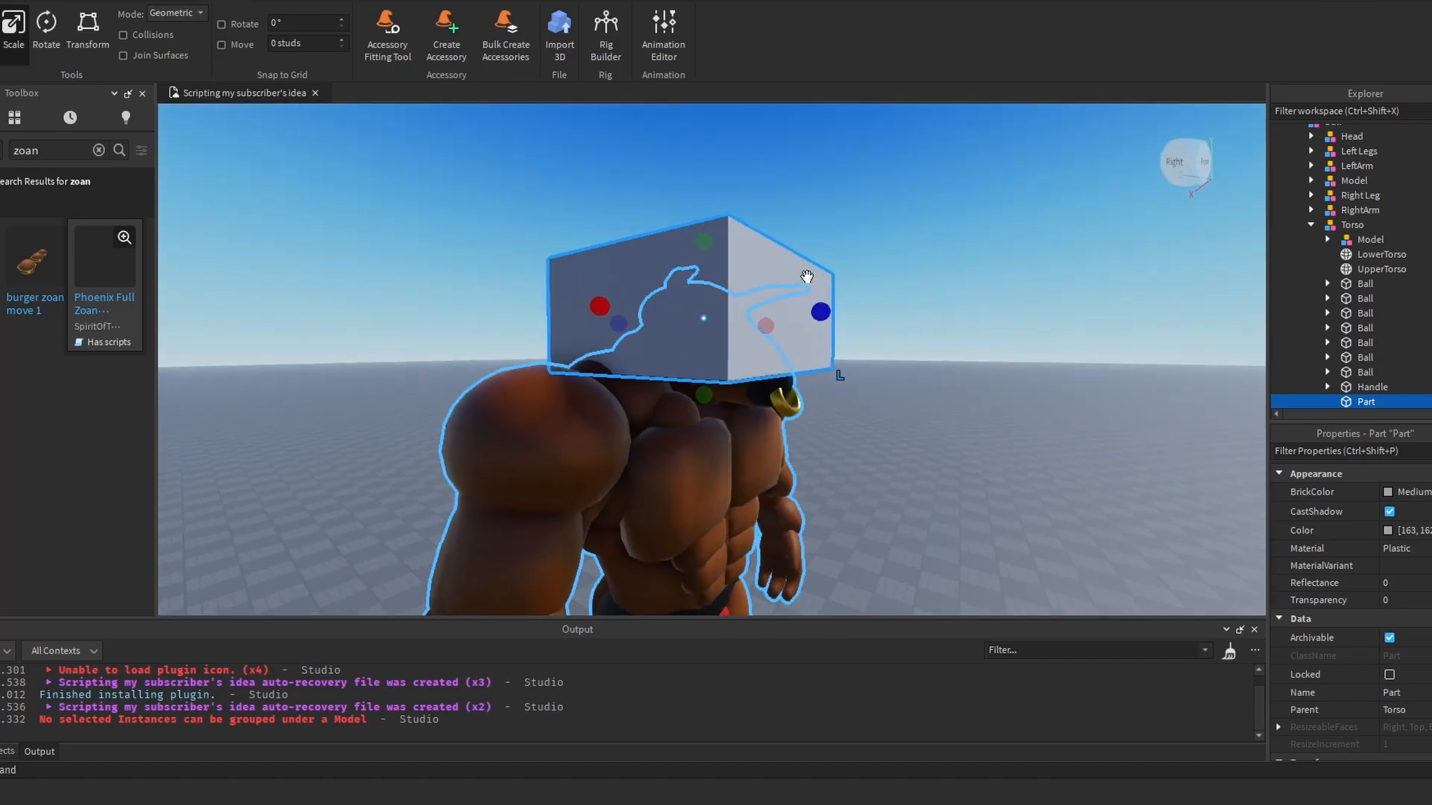
left_click_drag(705, 433, 705, 431)
left_click_drag(819, 334, 832, 335)
right_click_drag(814, 344, 754, 351)
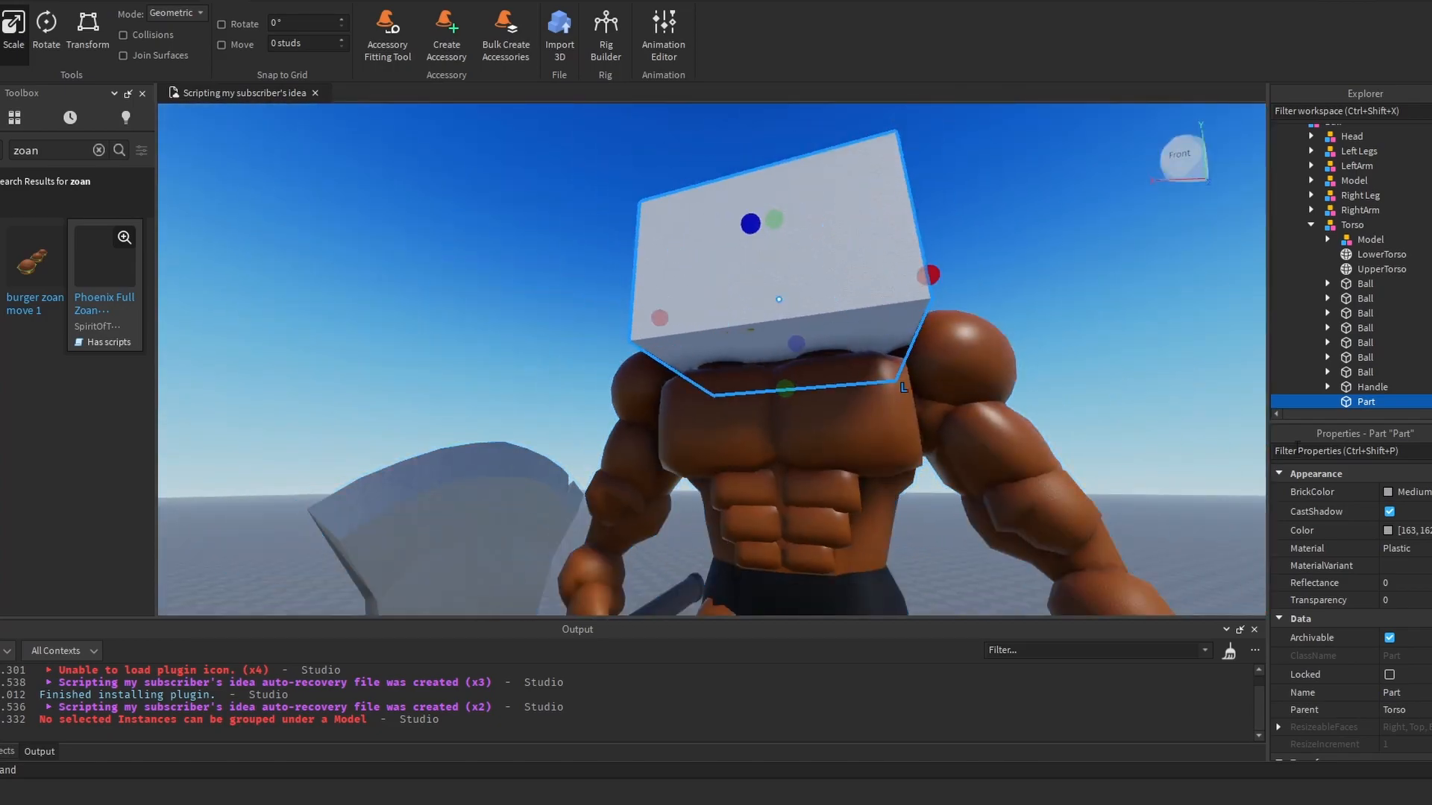
Step: Rename the block part to Head and collapse the Torso model
right_click(1369, 412)
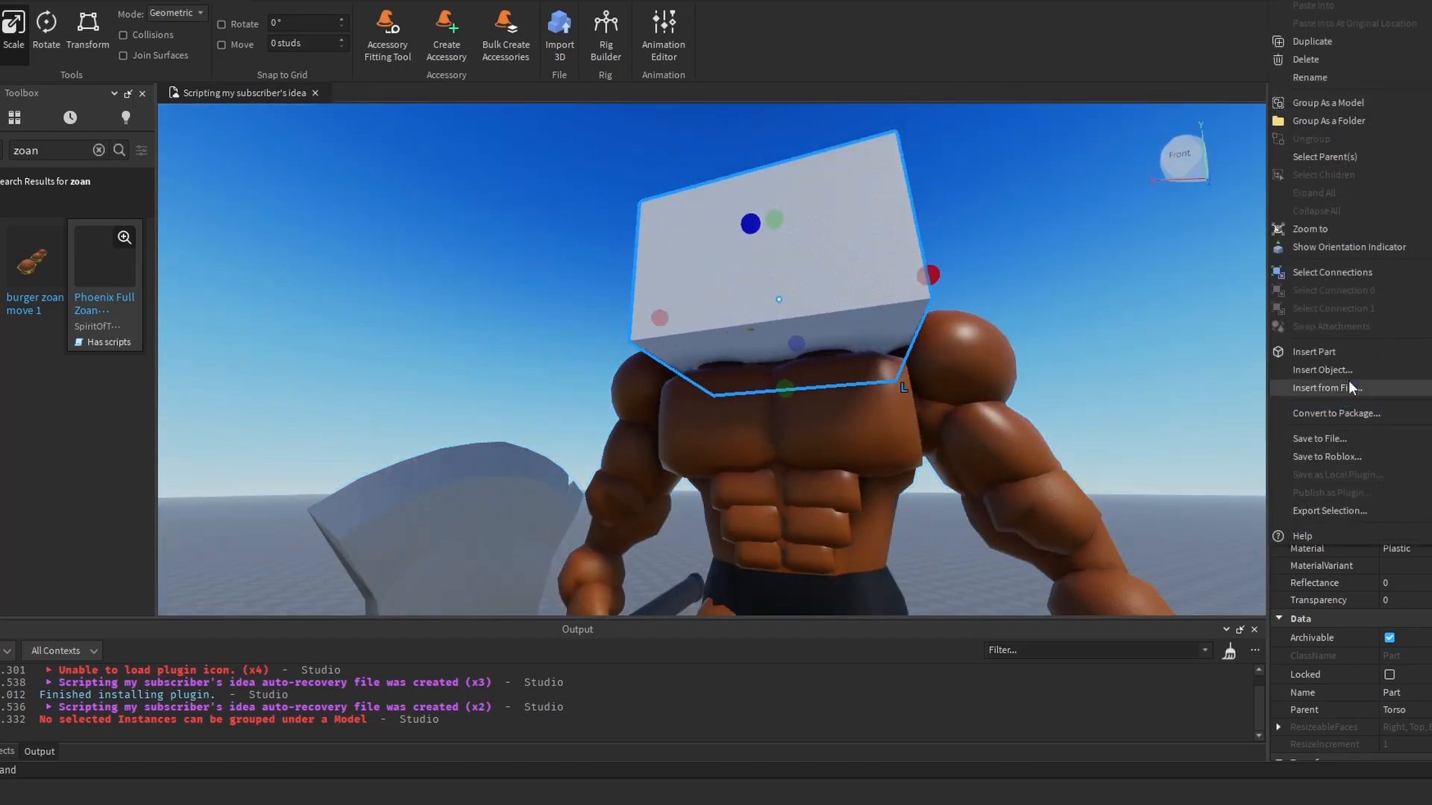
left_click(1314, 84)
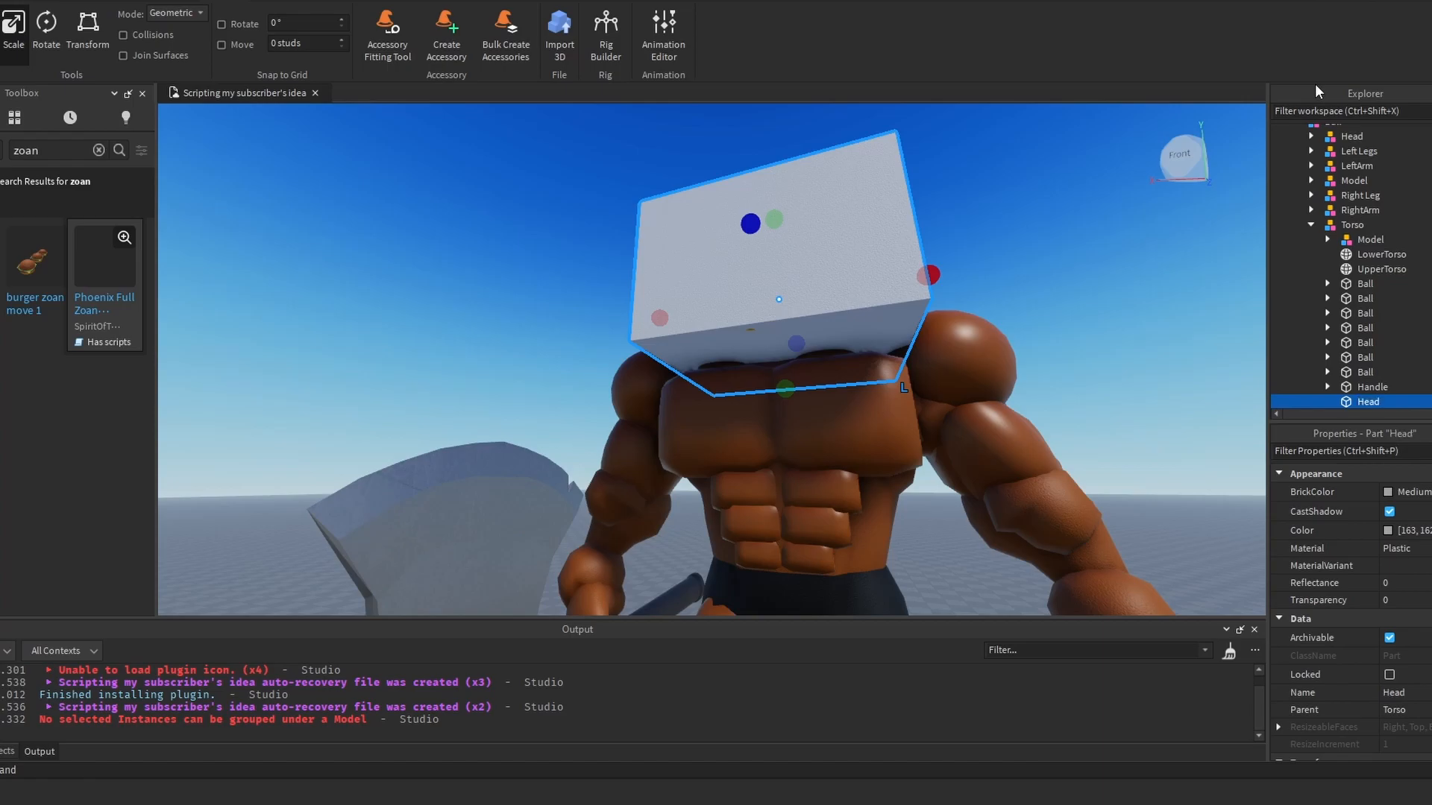
left_click(1311, 225)
Step: Select every part inside Bull's Head model, try to move them out of it, and collapse the model
left_click(1311, 135)
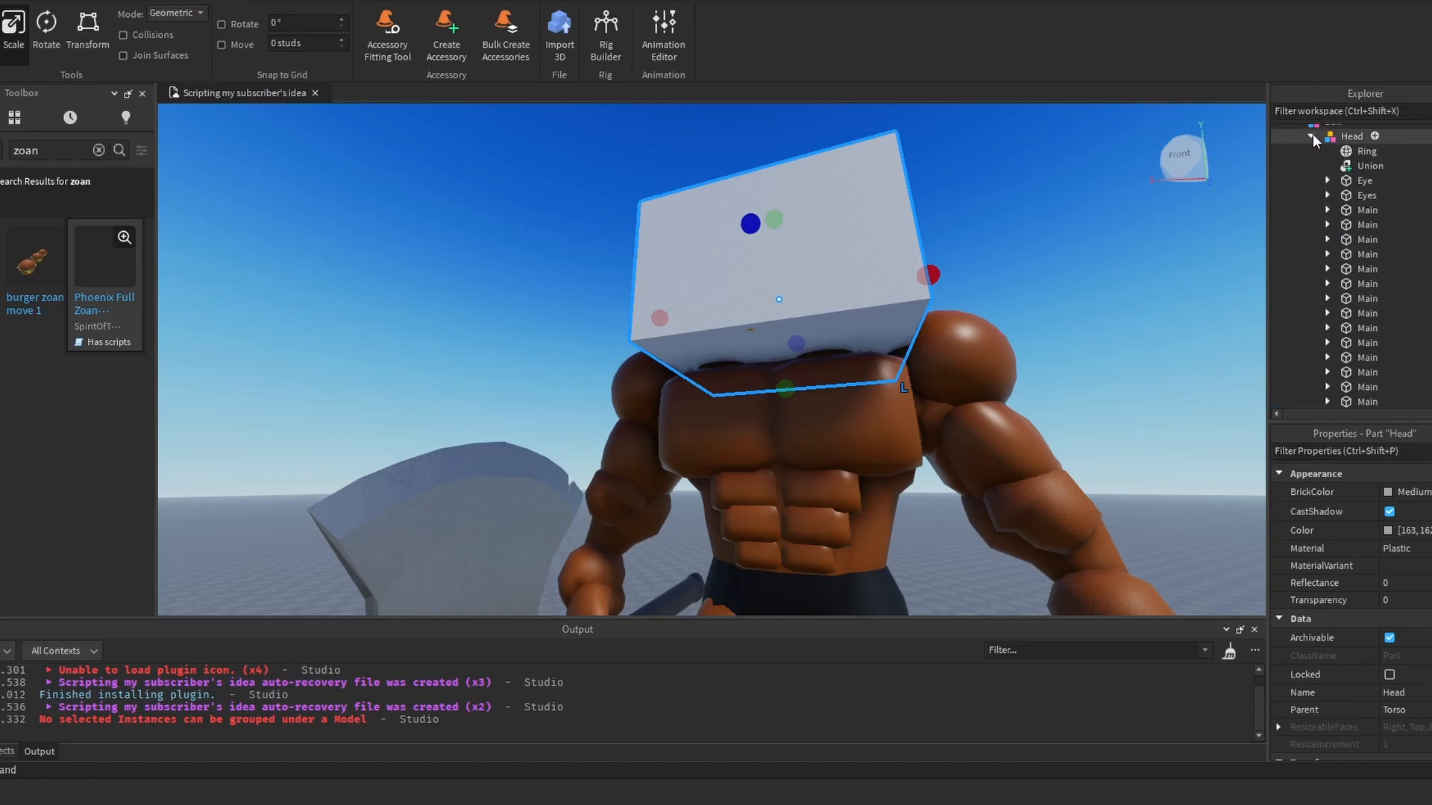
left_click(1366, 152)
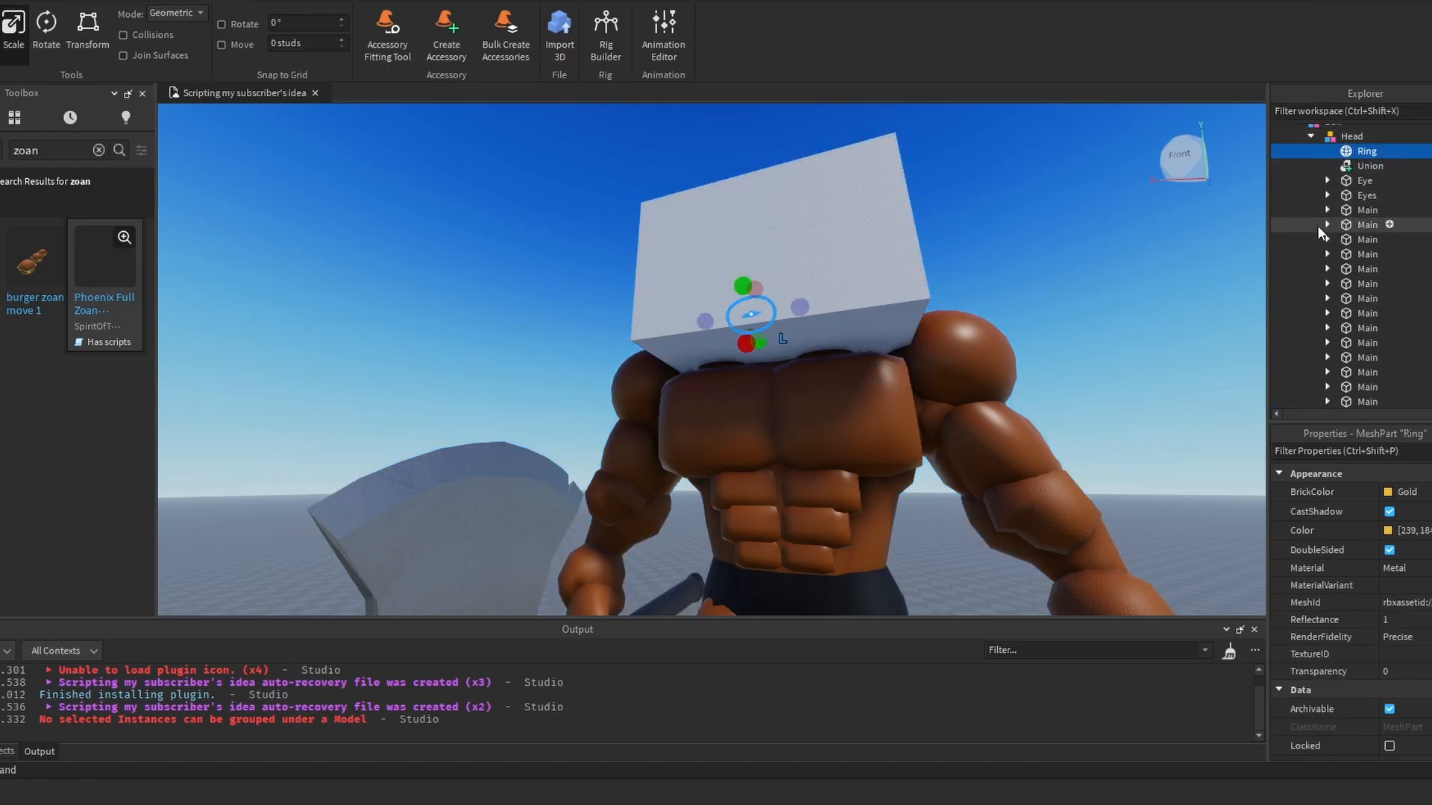
scroll(1313, 231, "down", 10)
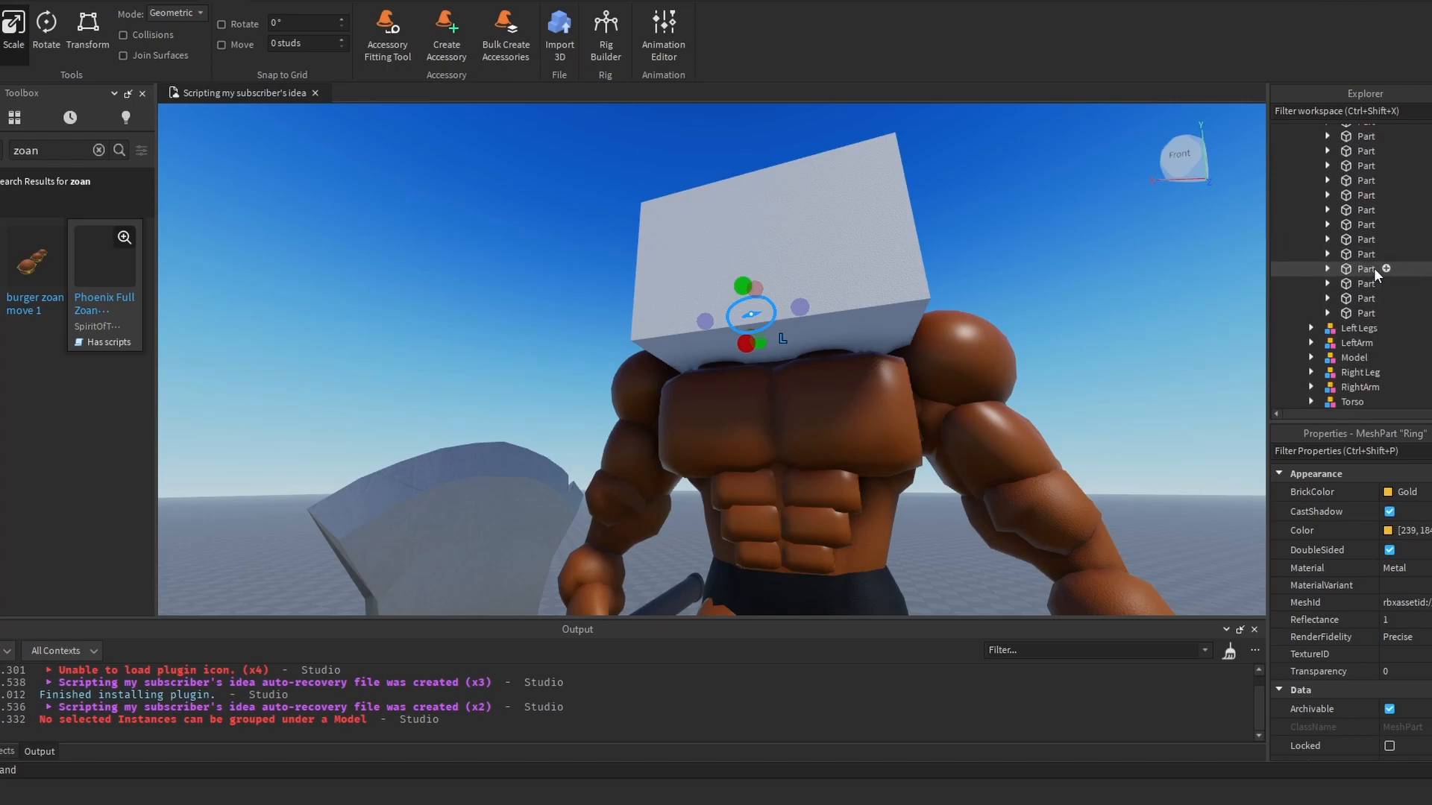
left_click(1349, 314, "shift")
scroll(1361, 261, "up", 6)
scroll(1358, 239, "up", 5)
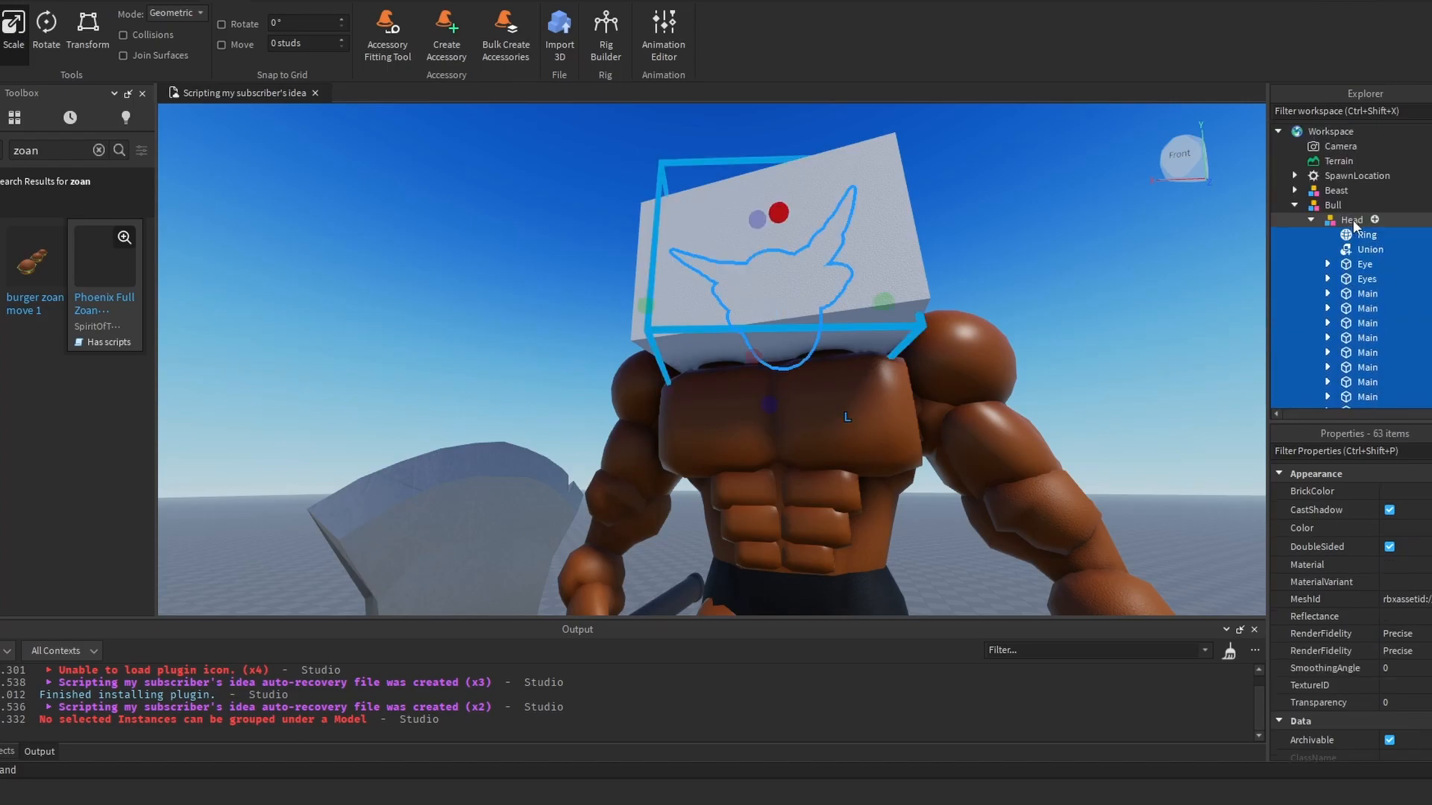
left_click_drag(1344, 237, 1380, 247)
scroll(1425, 239, "down", 5)
scroll(1419, 231, "down", 10)
left_click_drag(1379, 214, 1356, 243)
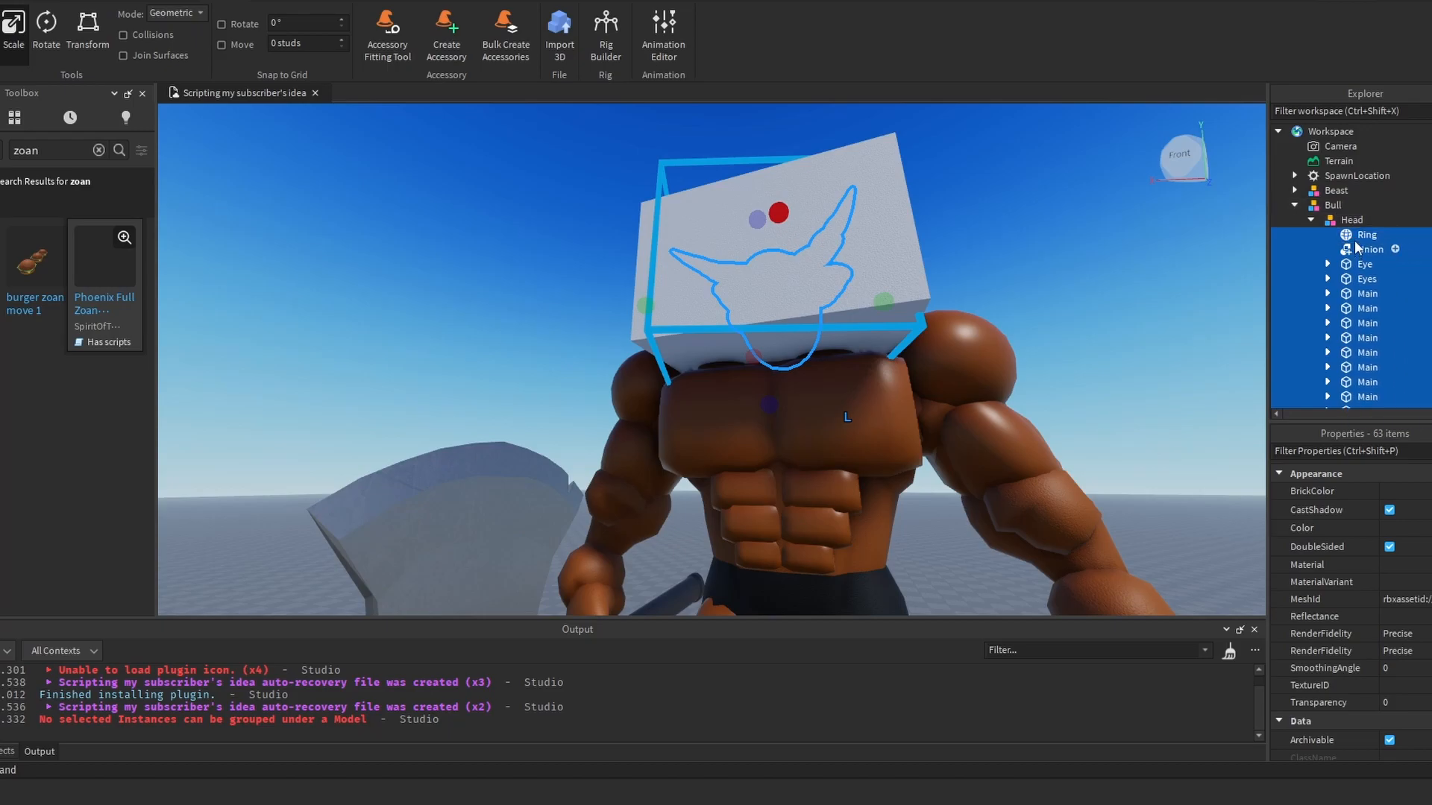
left_click(1325, 222)
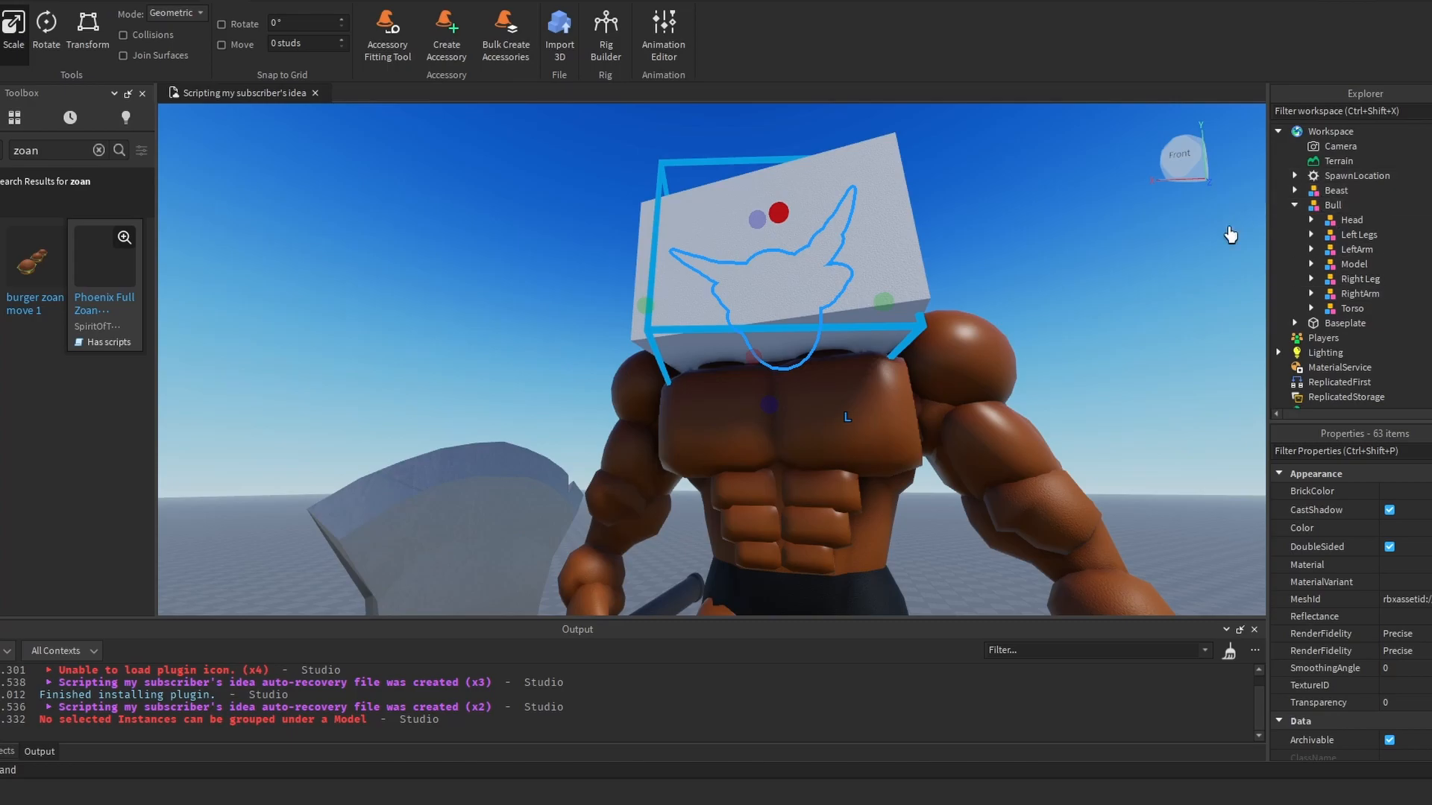
Step: Move the Head block part out of the Torso model so it sits directly under Bull
left_click(1175, 284)
left_click(871, 249)
key("f")
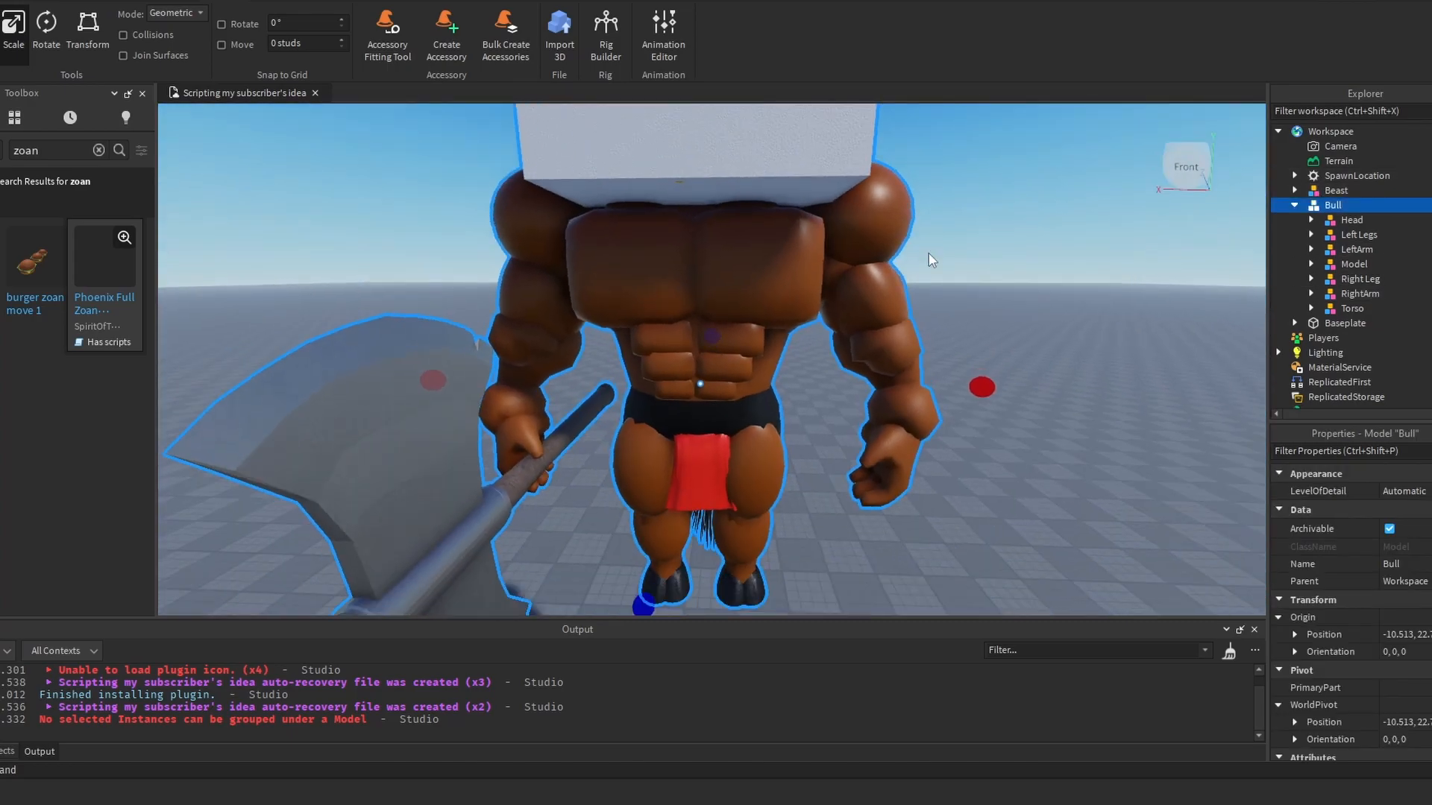
left_click(1312, 309)
scroll(1327, 313, "down", 3)
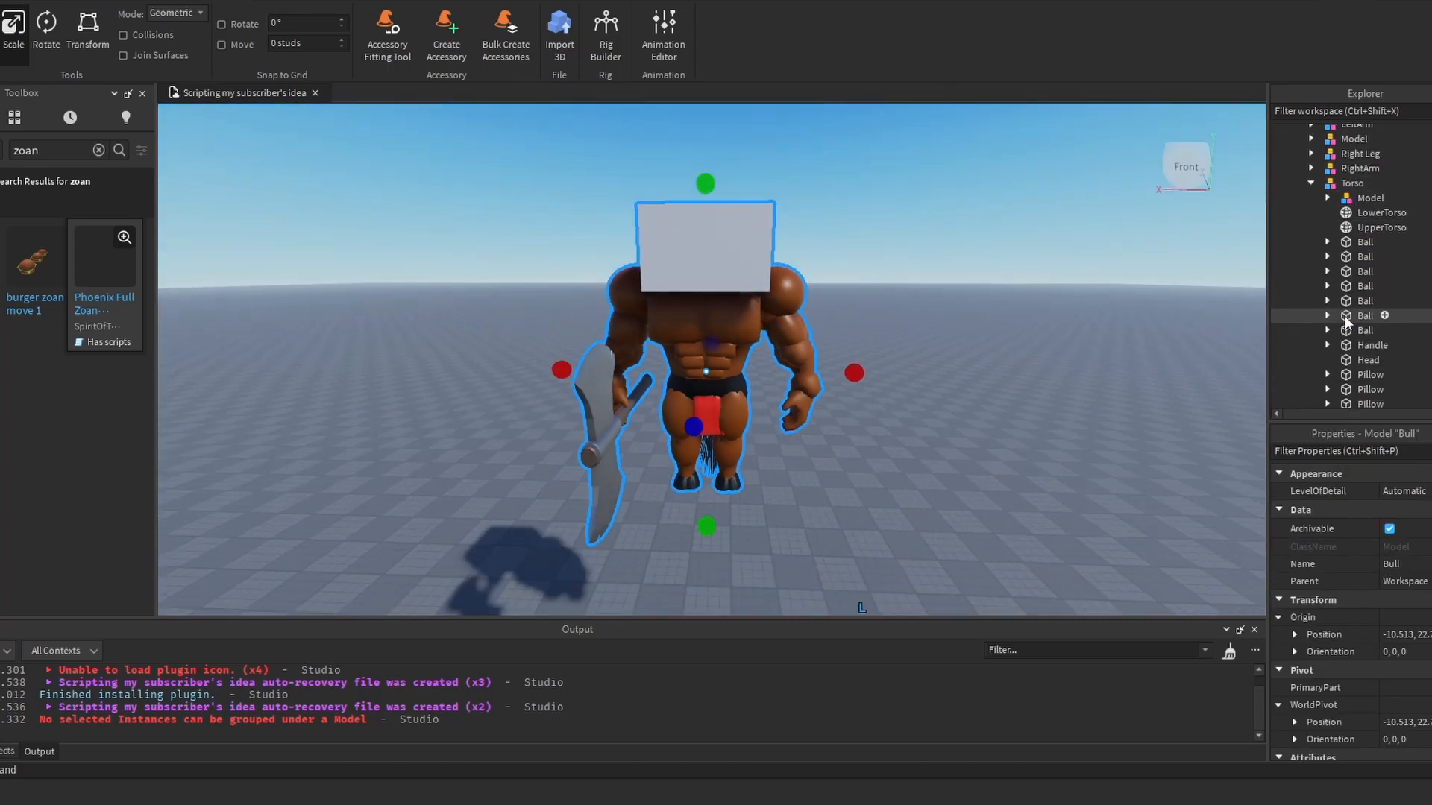
left_click_drag(1367, 361, 1343, 203)
Step: Place the Head model inside the Head block part and ungroup it there
left_click(1310, 232)
left_click_drag(1351, 143, 1353, 247)
right_click(1353, 247)
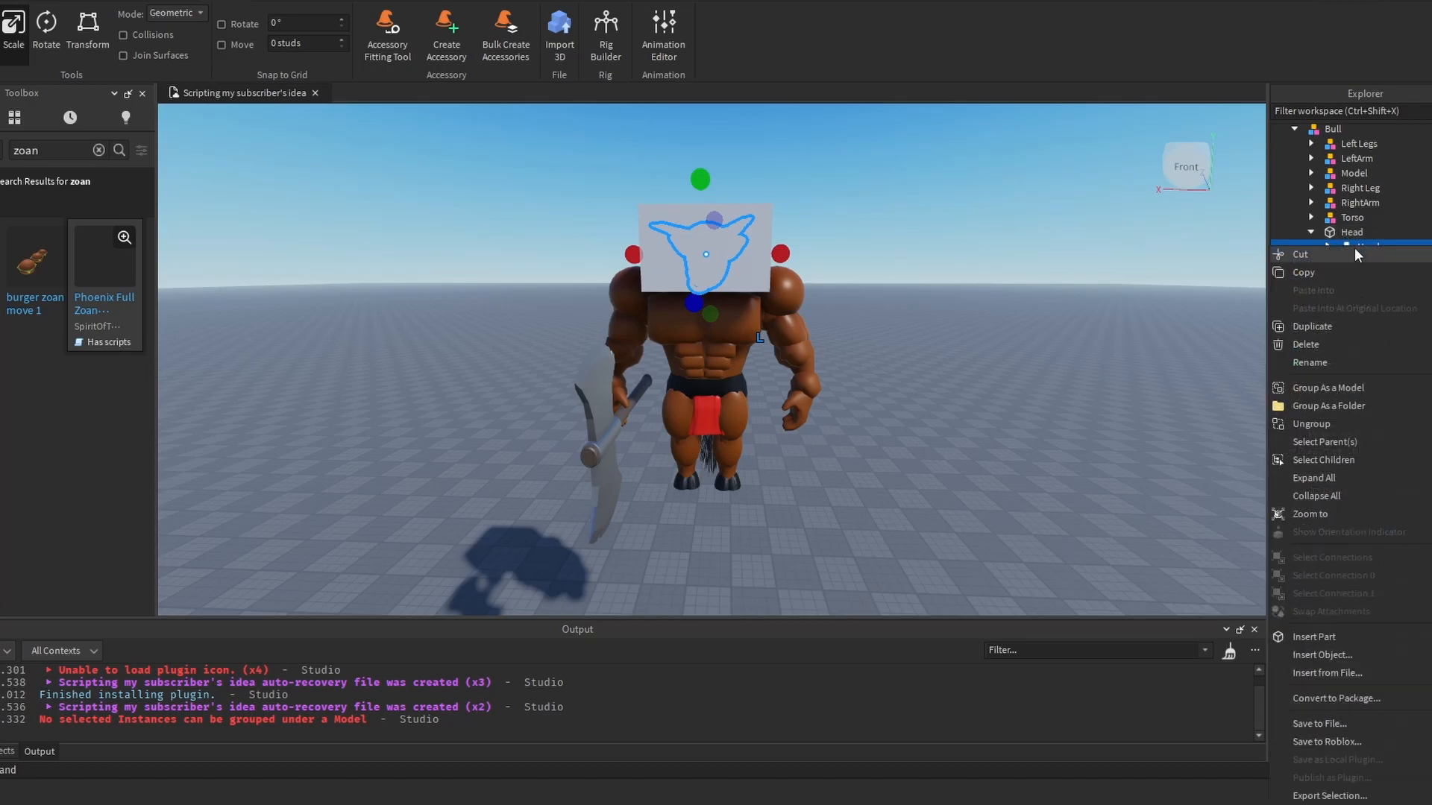
left_click(1345, 422)
Step: Examine the bull and the block around its head from the side and the front
left_click(1166, 260)
right_click_drag(713, 208, 709, 223)
key("a")
key("w")
left_click(706, 222)
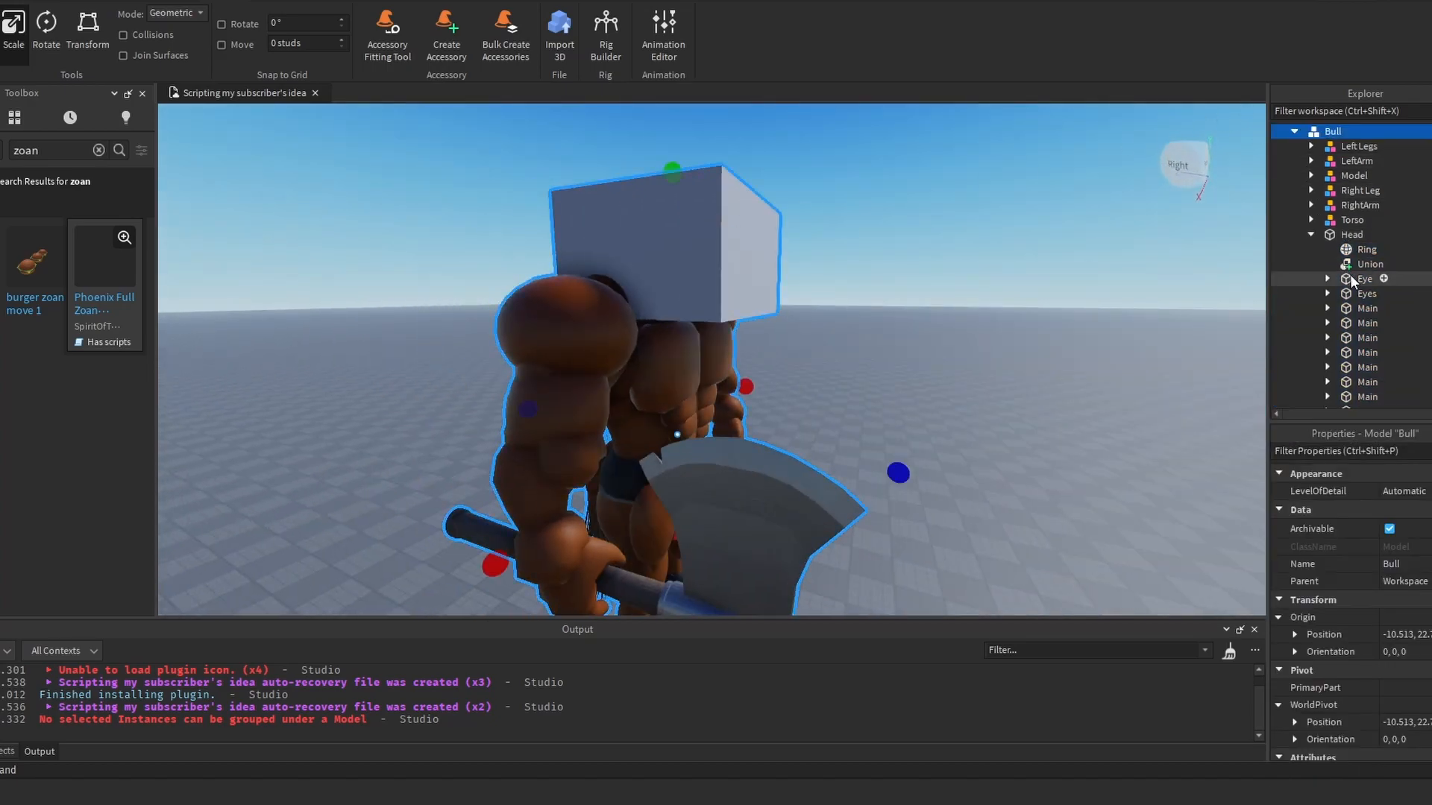
left_click(1350, 220)
right_click_drag(732, 397, 744, 400)
key("d")
key("e")
key("w")
right_click_drag(888, 300, 730, 285)
key("d")
key("w")
key("s")
Step: Set the Head block part's transparency to 1 and view the bull's head from the side
left_click(1341, 235)
key("a")
right_click_drag(933, 312, 936, 314)
key("d")
left_click(1402, 601)
type("1")
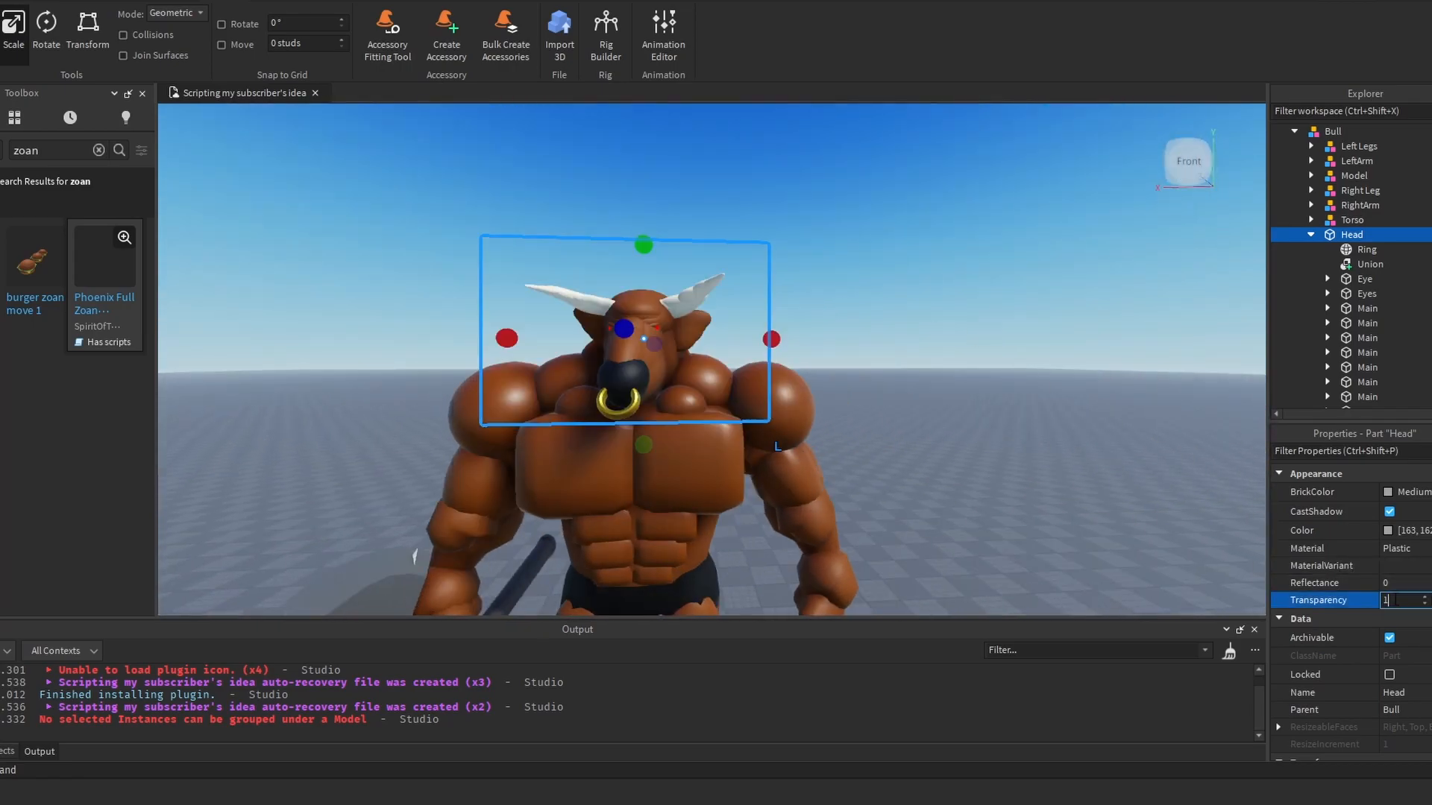
key("d")
right_click_drag(1056, 365, 1045, 355)
key("a")
left_click(1045, 355)
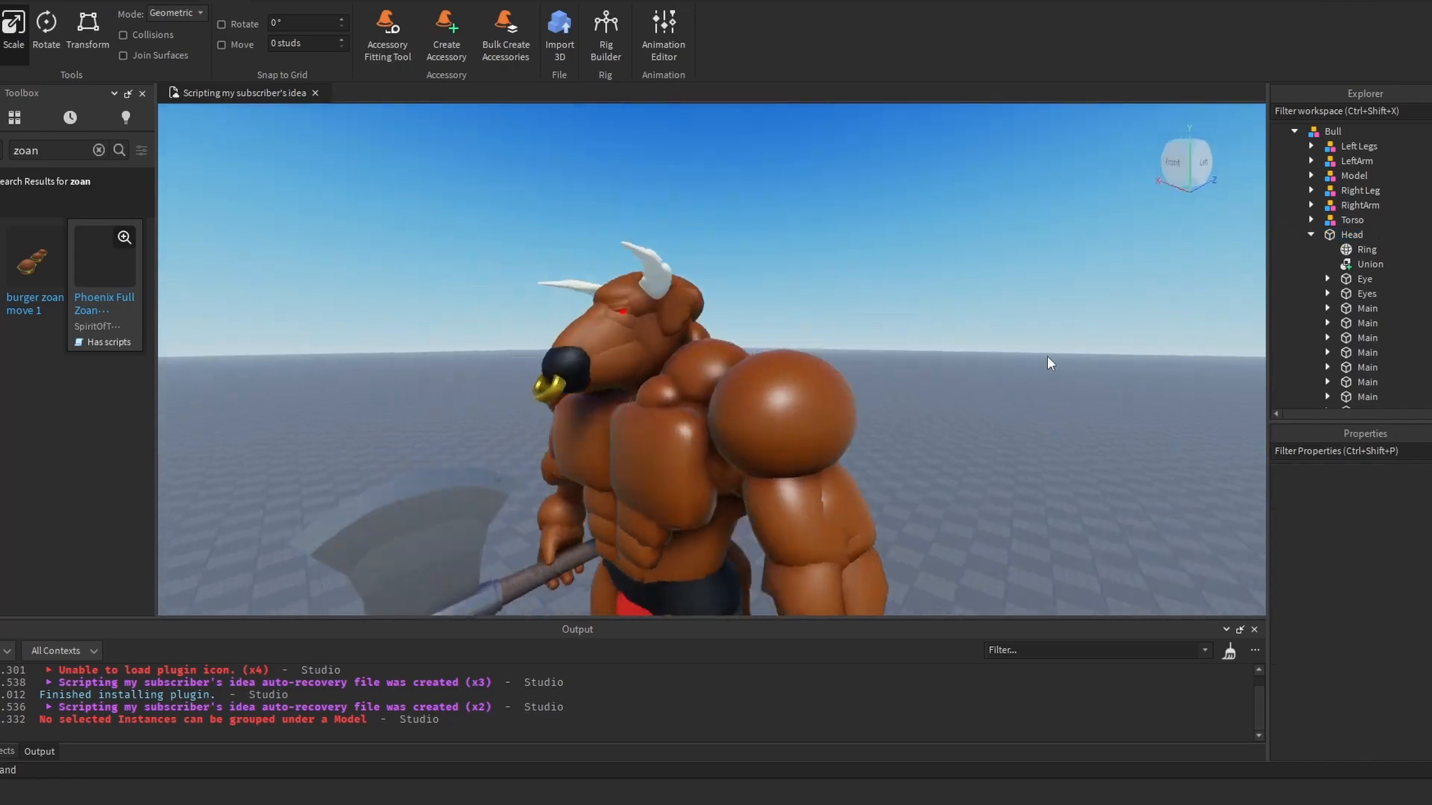
Step: Select every piece inside the Head block part, from Ring to the last Part, and make them massless
scroll(1376, 287, "down", 10)
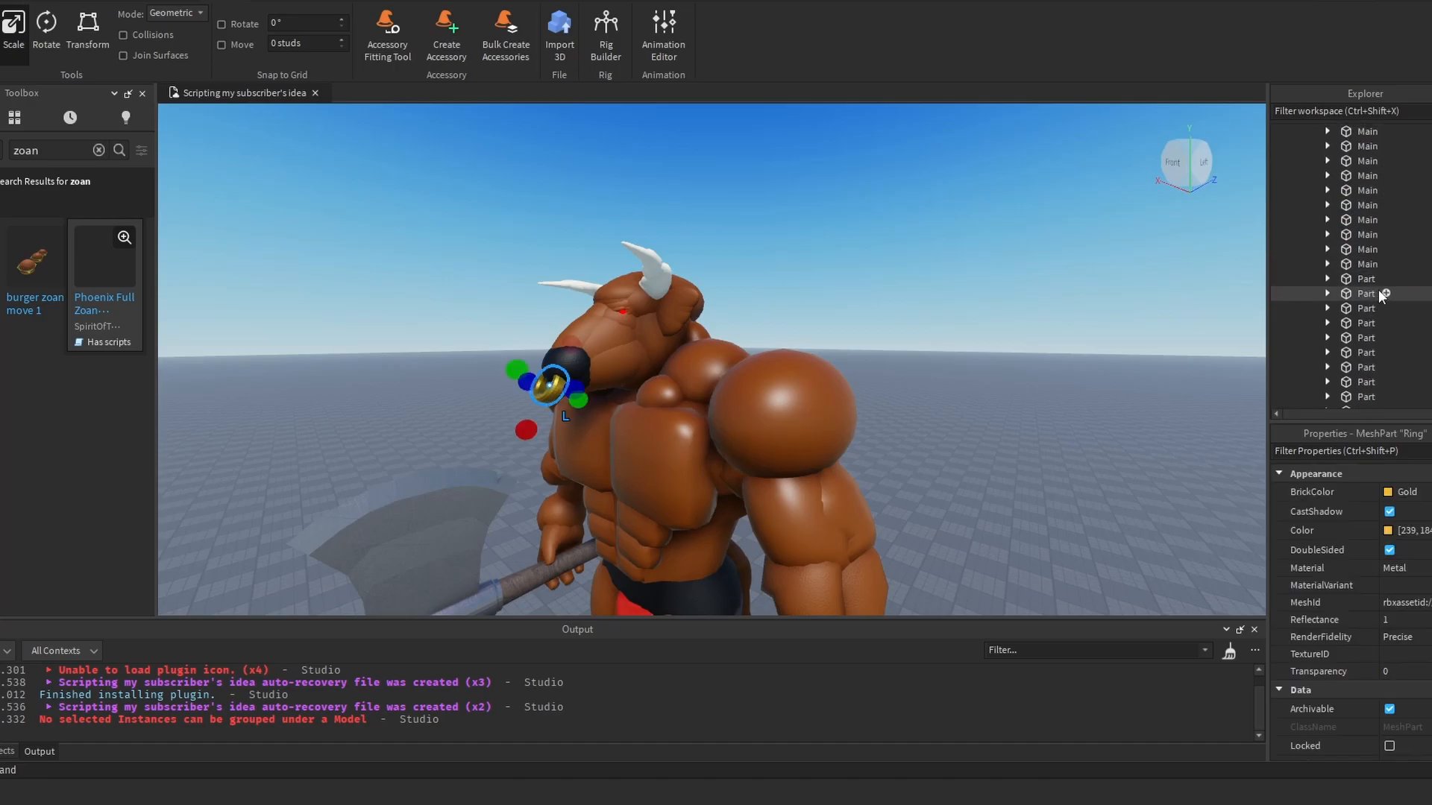
left_click(1362, 326, "shift")
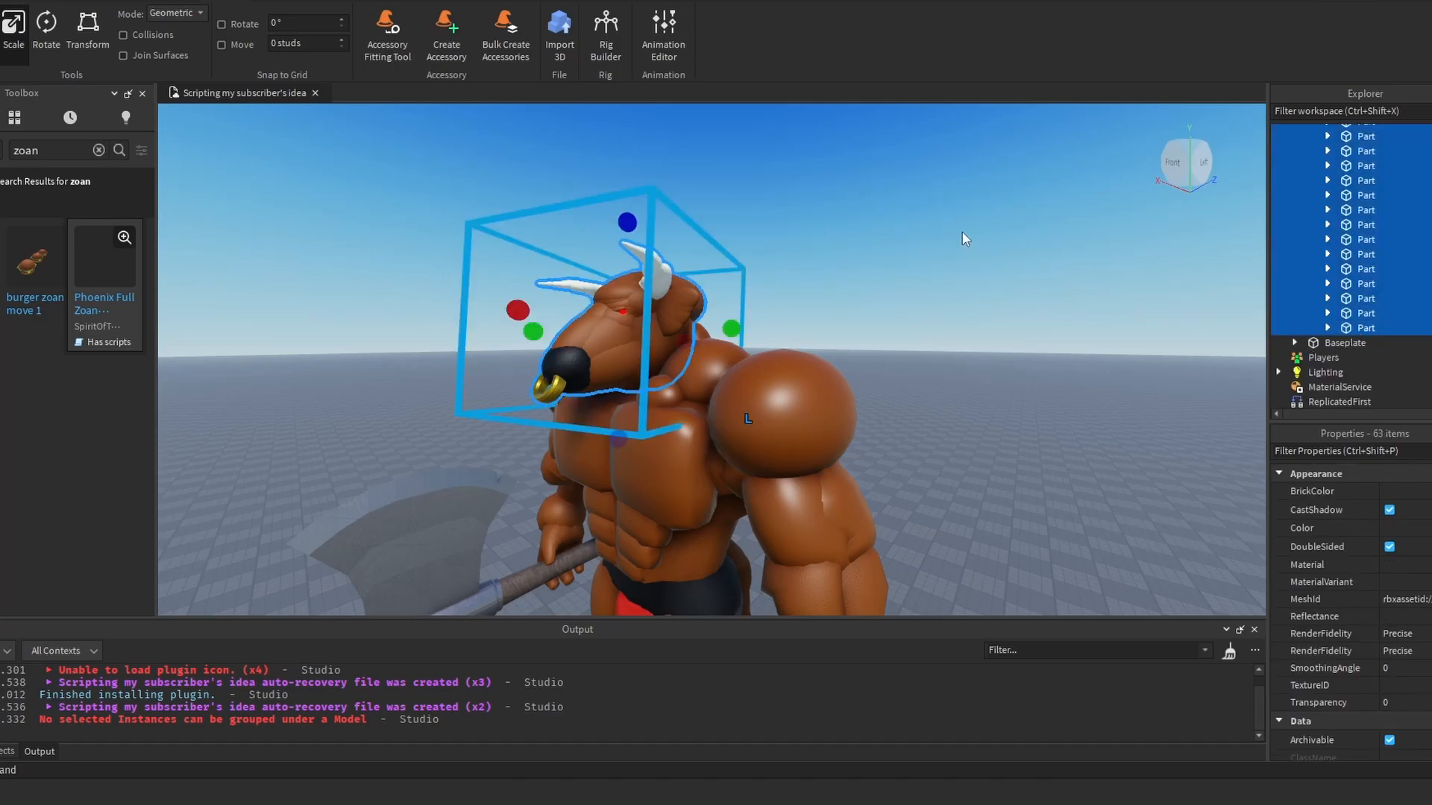
scroll(962, 231, "down", 5)
right_click_drag(900, 286, 902, 281)
key("a")
scroll(904, 280, "down", 4)
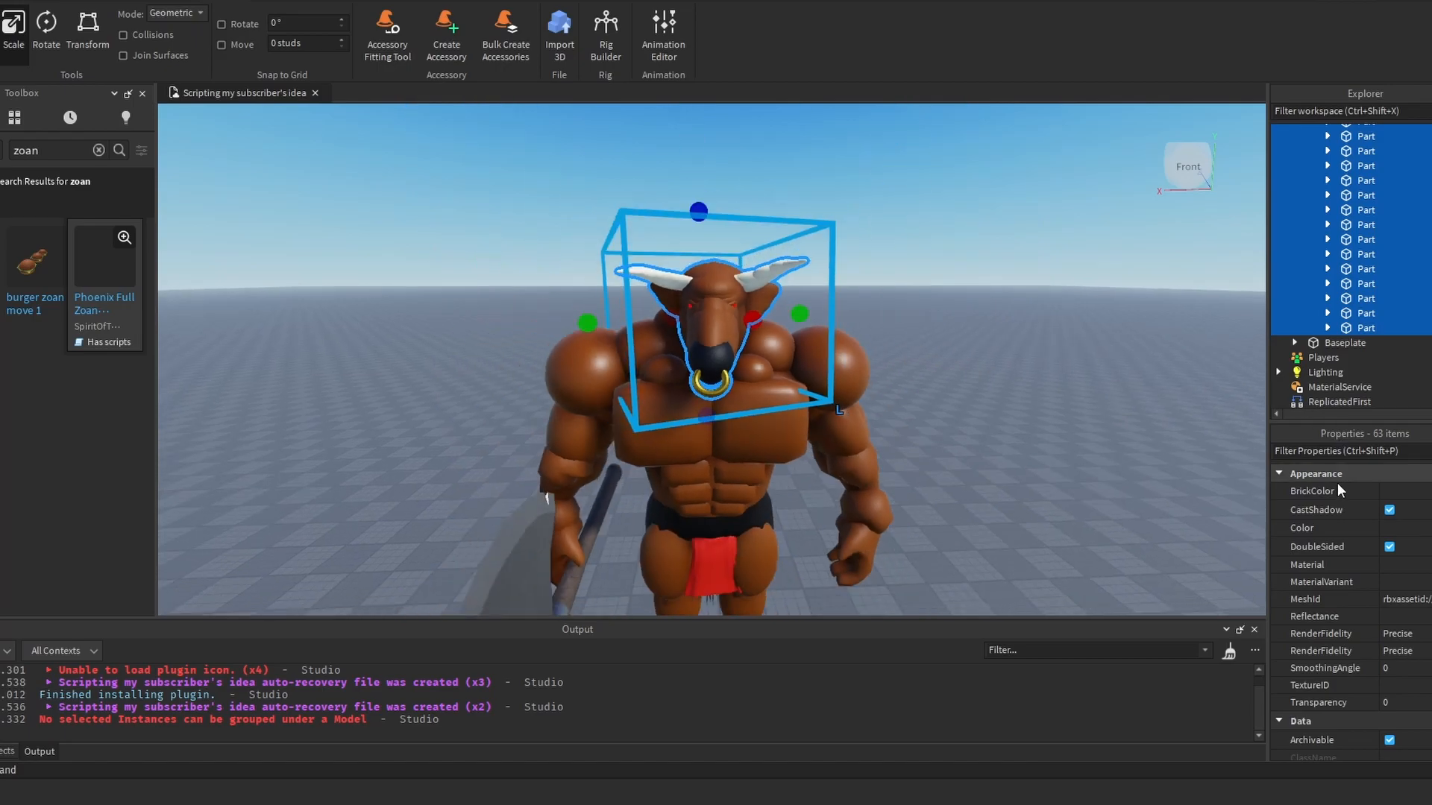
scroll(1356, 518, "down", 7)
scroll(1358, 521, "down", 5)
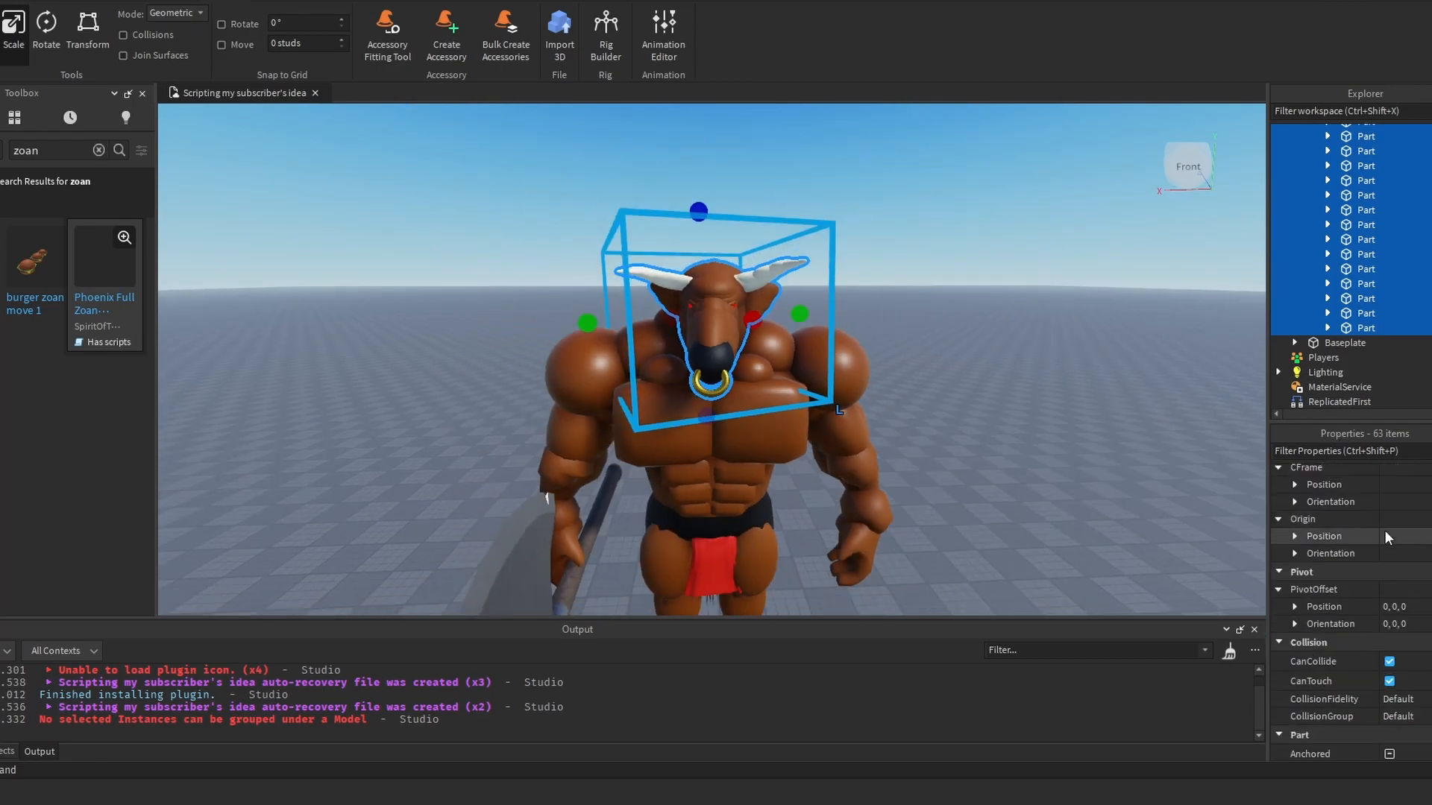
key("e")
right_click_drag(1074, 442, 1074, 446)
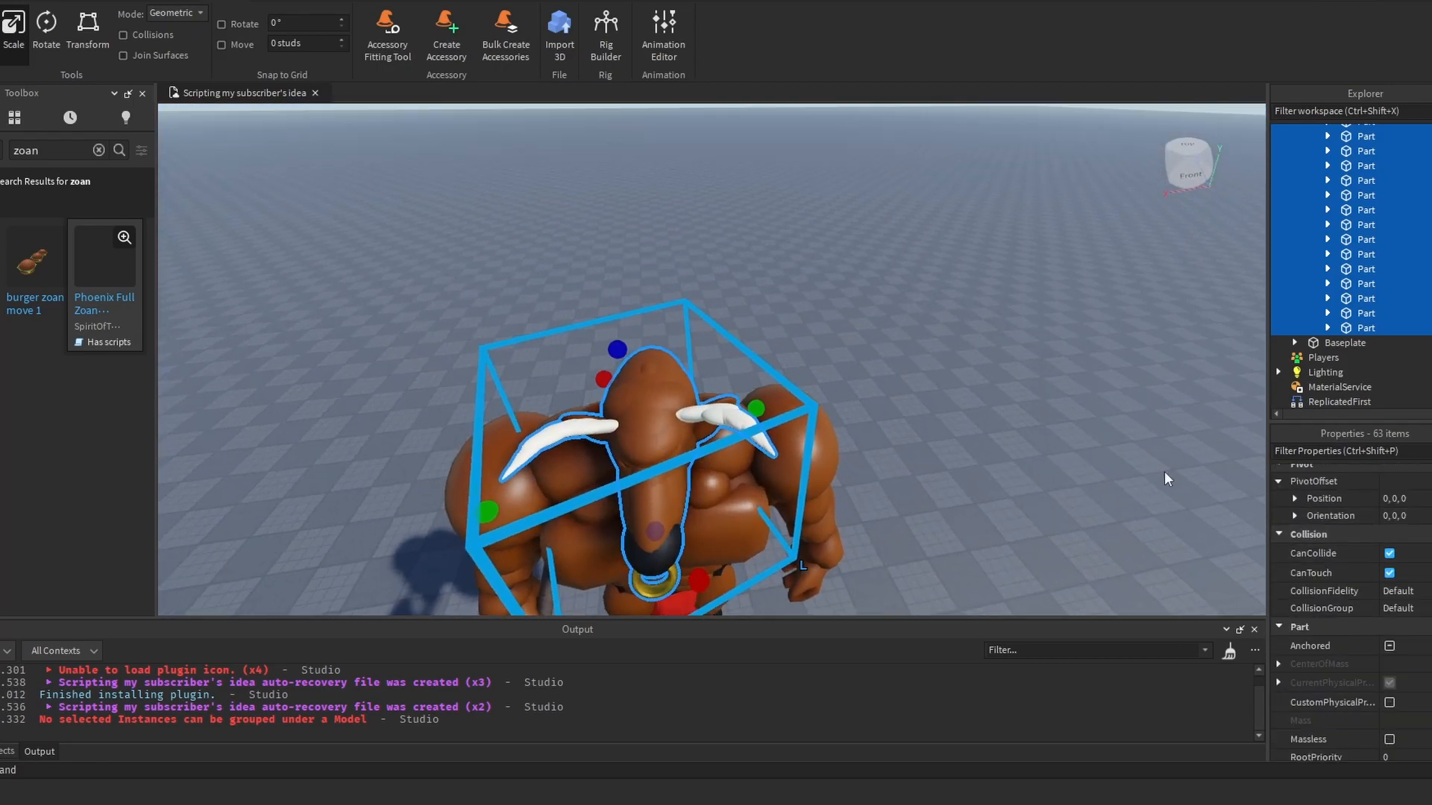
scroll(1389, 680, "down", 3)
left_click(1389, 632)
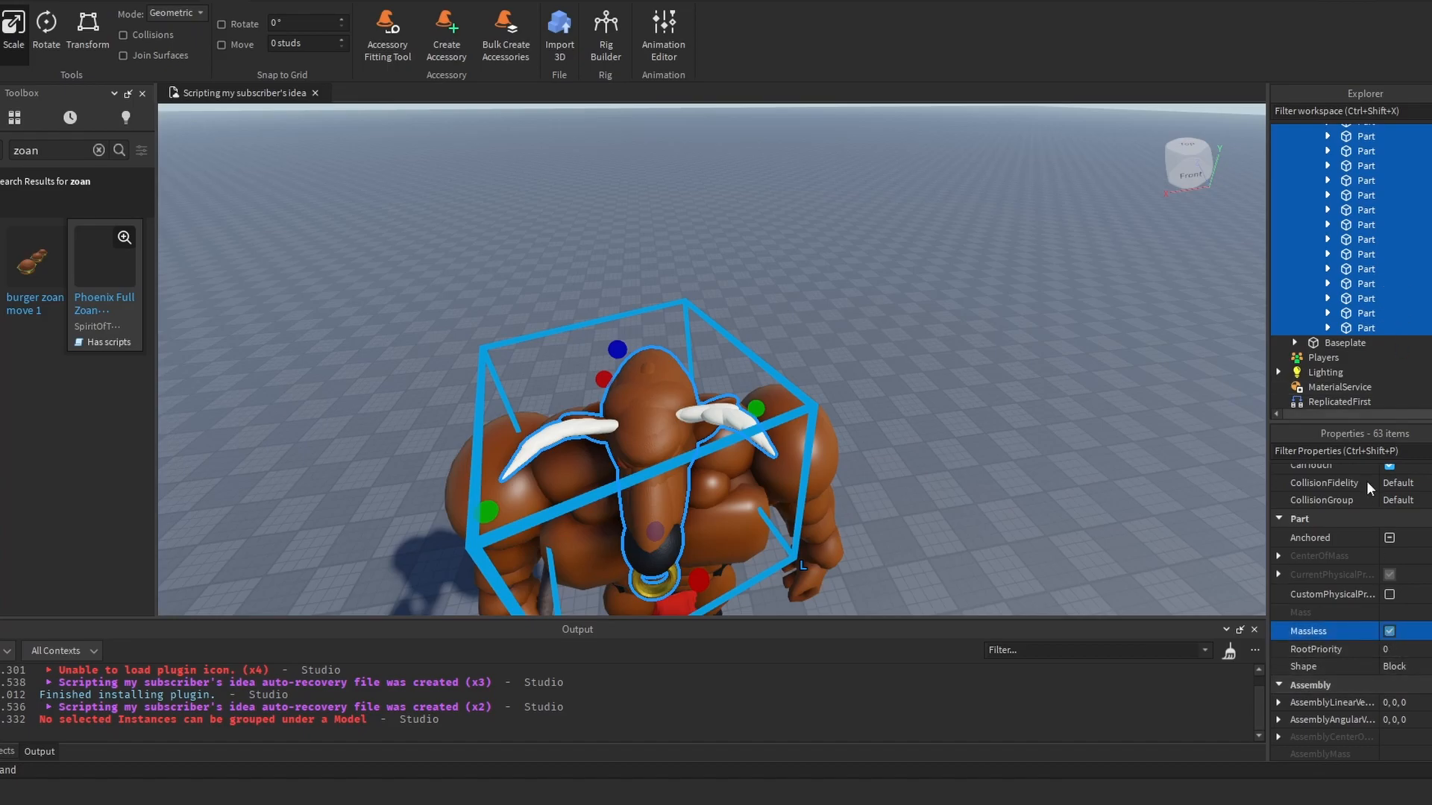
Step: Unanchor the selected head pieces and turn off their CanCollide property
scroll(1427, 636, "up", 1)
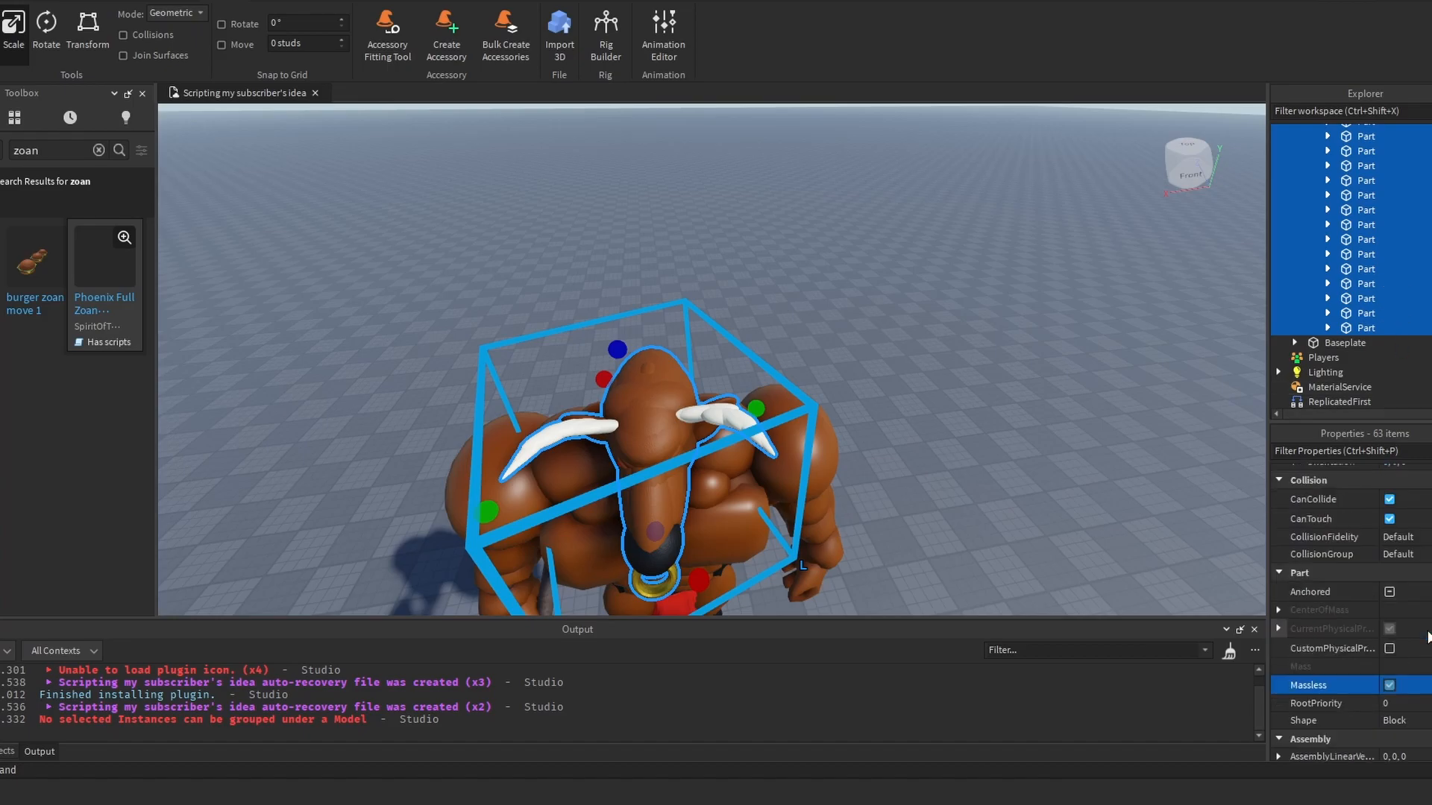
left_click(1392, 594)
left_click(1389, 499)
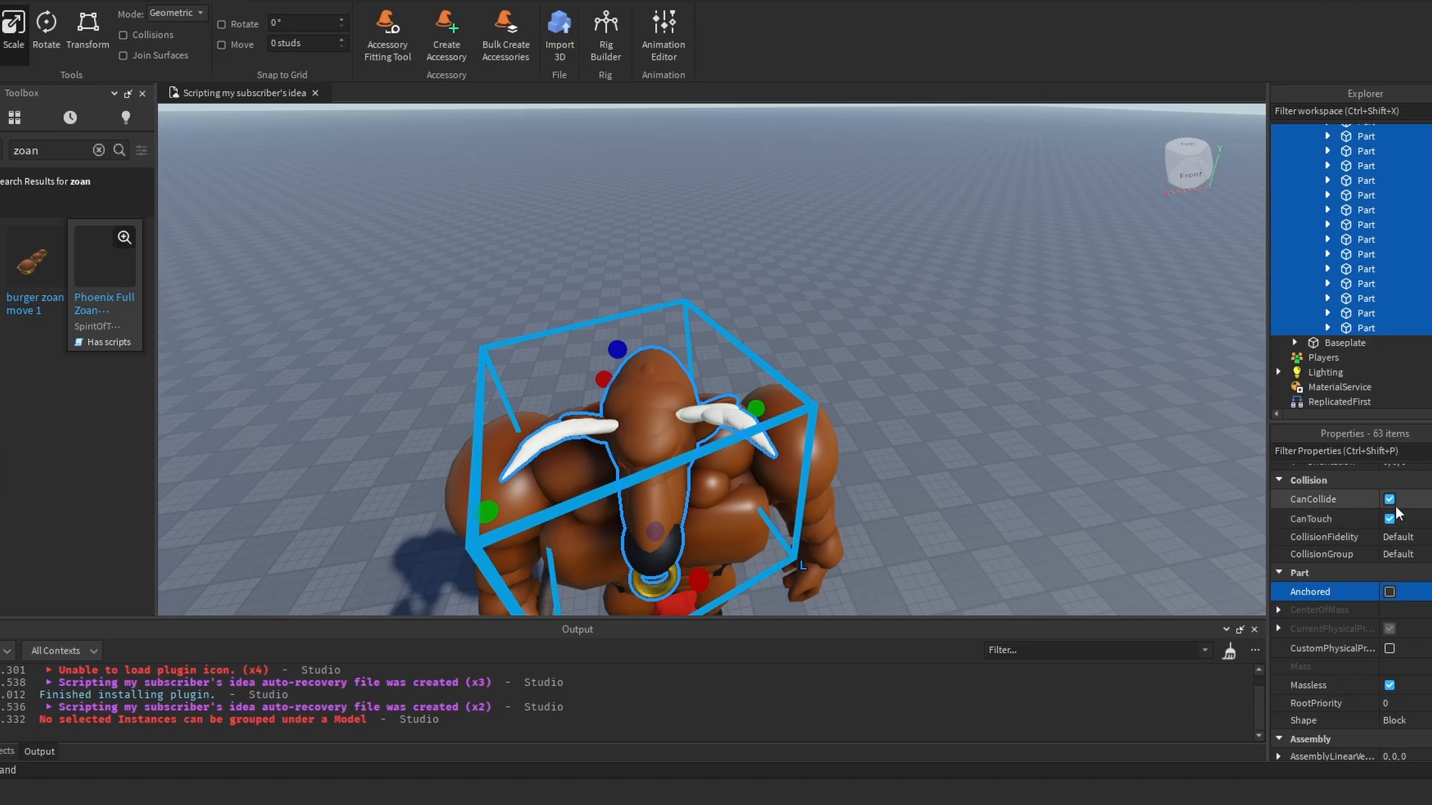
right_click_drag(1082, 463, 962, 352)
scroll(961, 348, "down", 3)
left_click(961, 348)
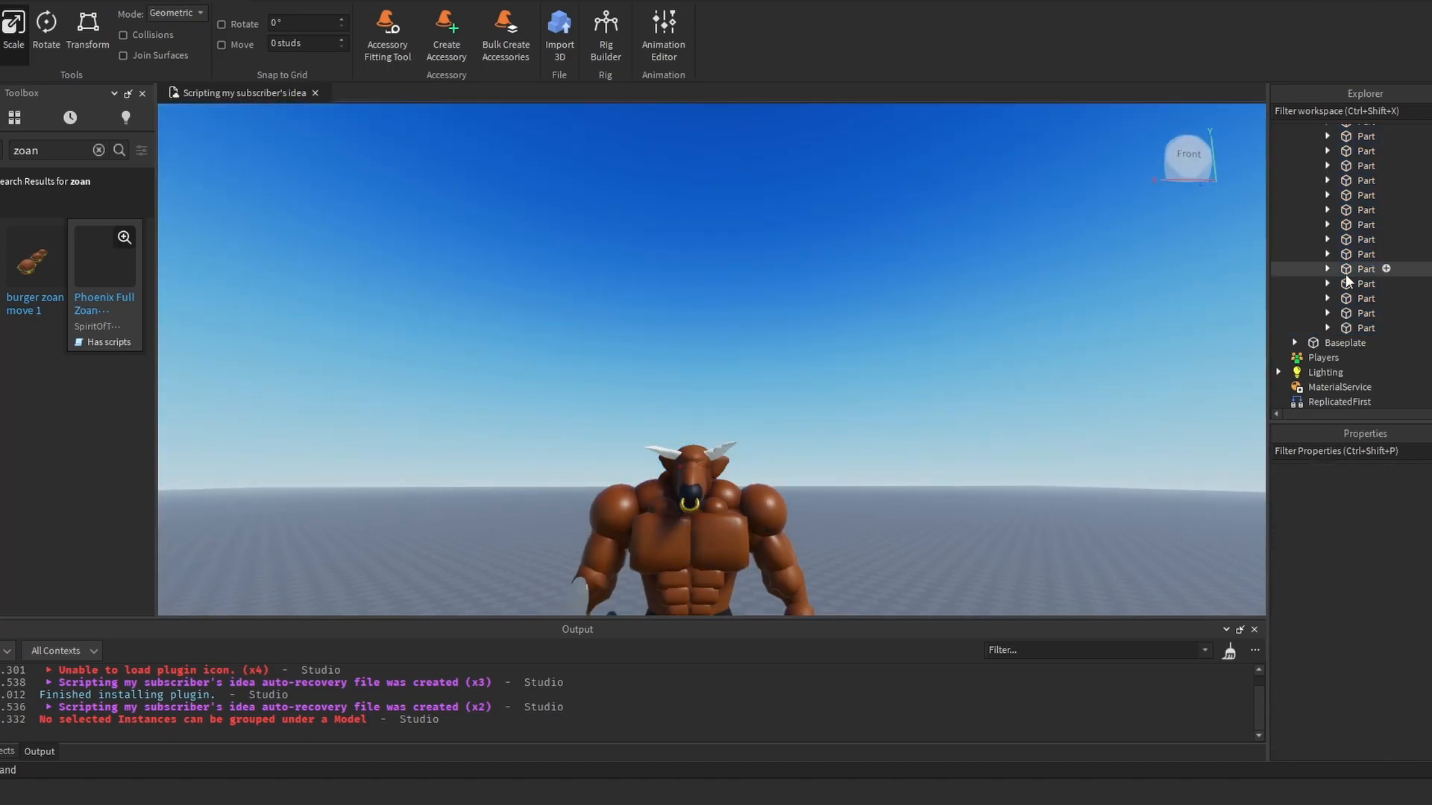
Step: Check the collision and anchoring properties of the Head block part and its Ring piece
scroll(1345, 273, "up", 16)
left_click(1351, 151)
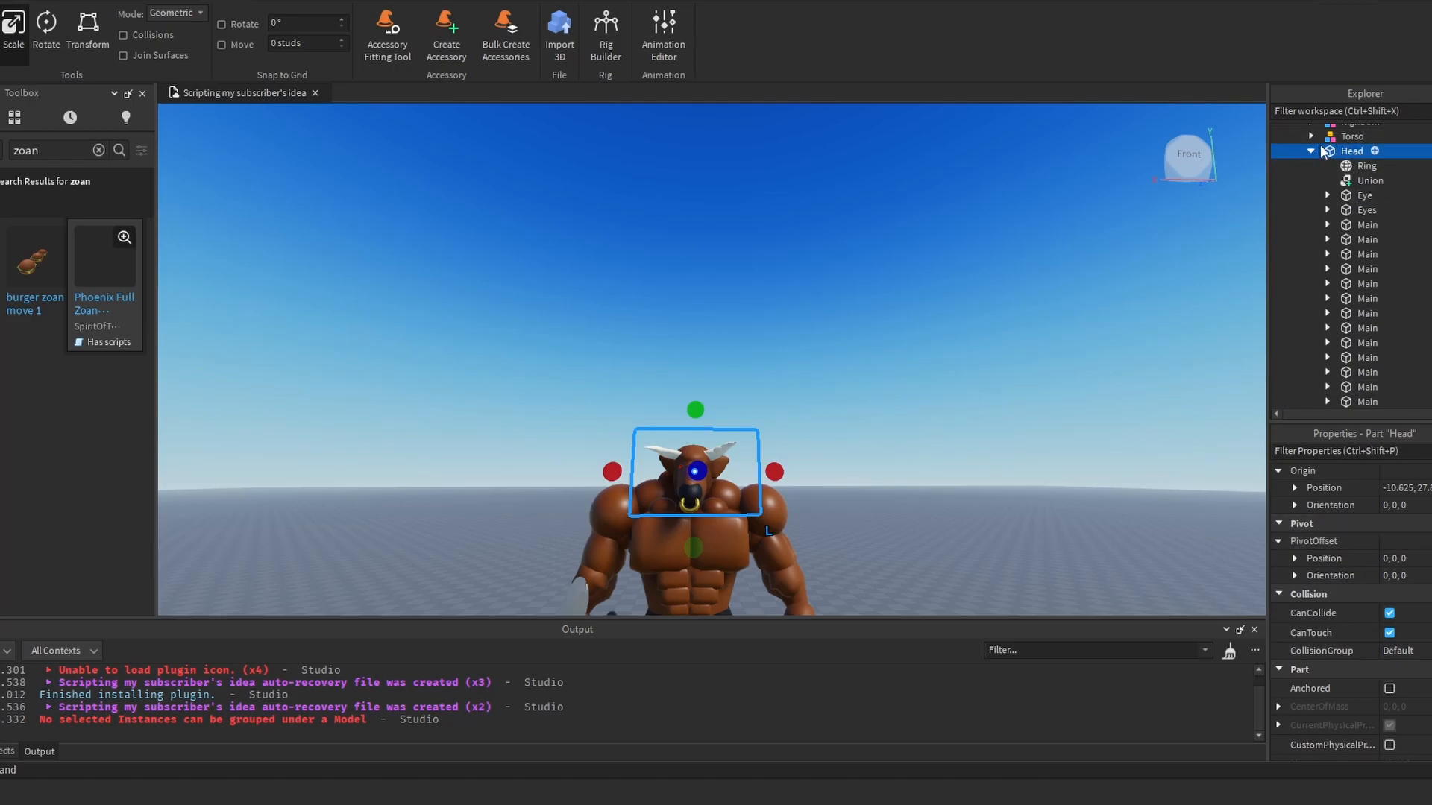
left_click(1311, 150)
left_click(1311, 151)
left_click(1361, 168)
scroll(1359, 239, "down", 5)
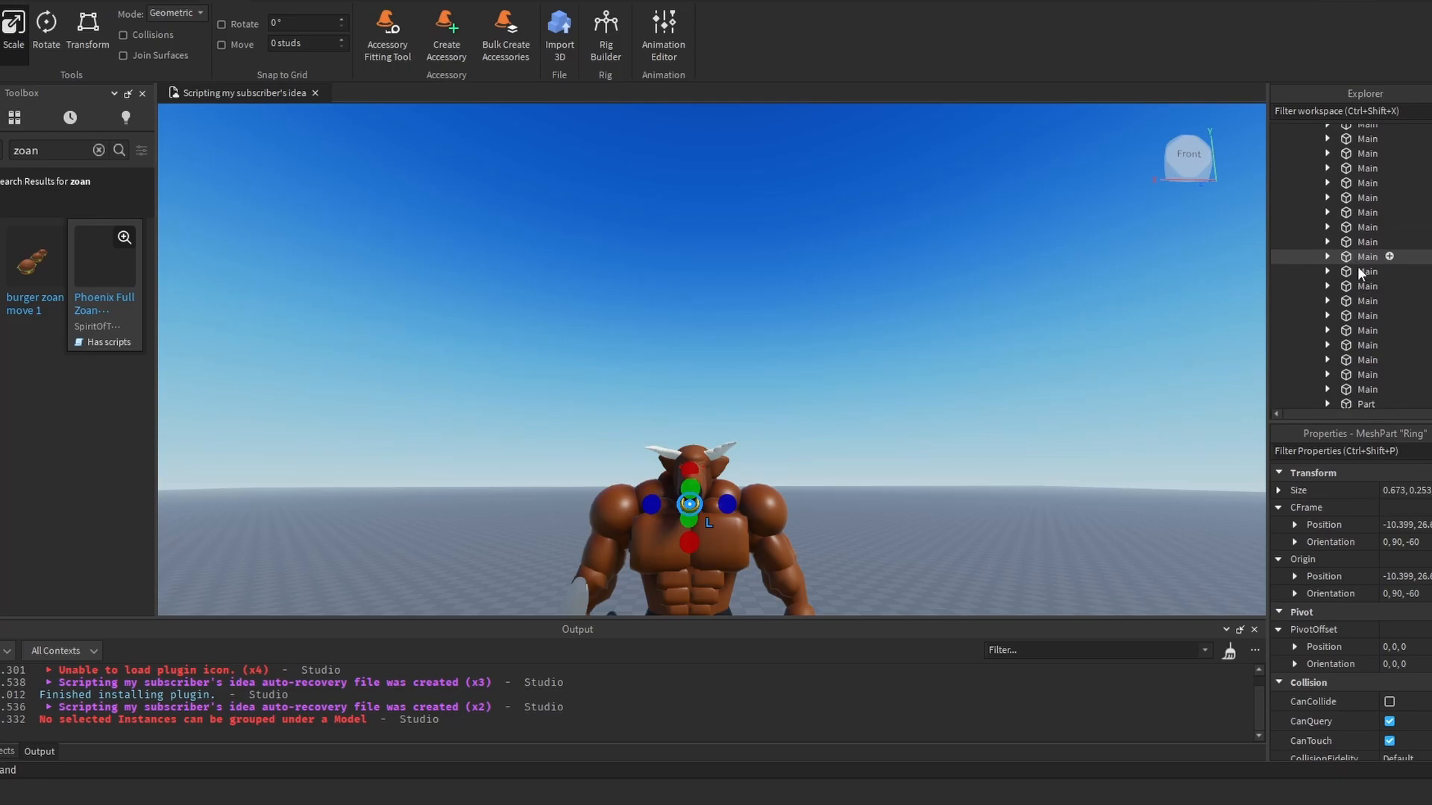
scroll(1363, 320, "up", 5)
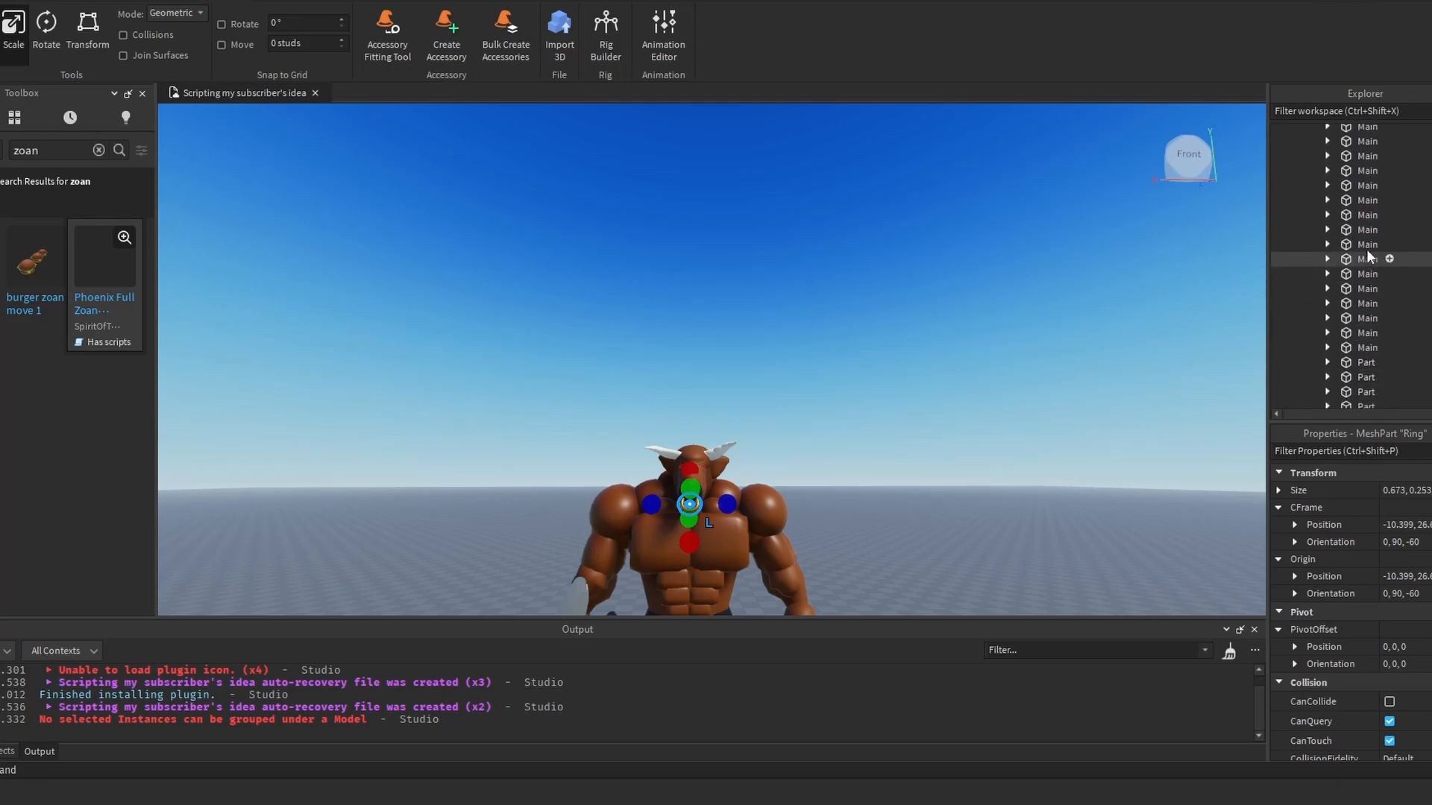
scroll(1428, 276, "down", 3)
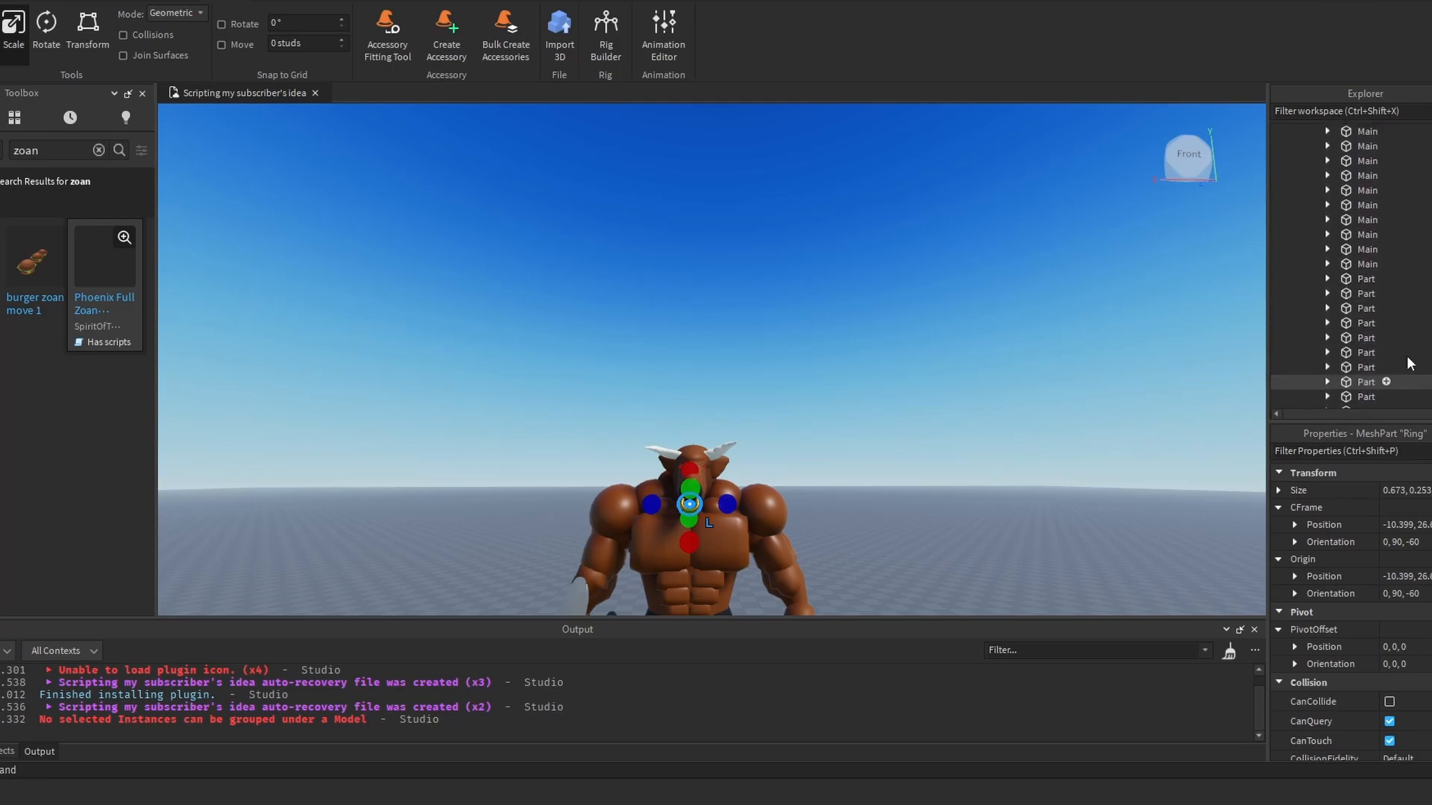
left_click(960, 376)
right_click_drag(960, 376, 958, 382)
scroll(1388, 291, "up", 6)
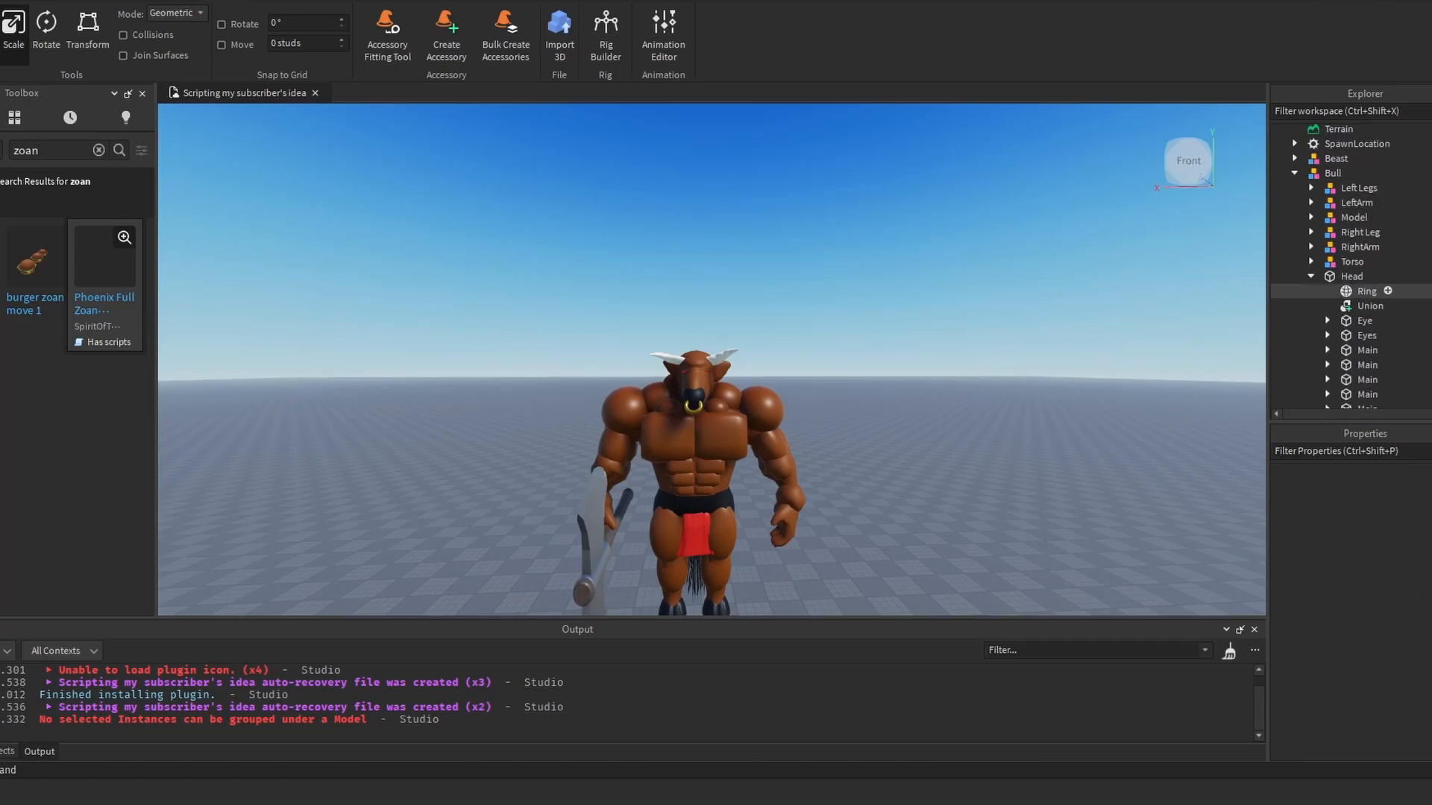
Step: Collapse the Head block part's contents and view the bull from the side and the front
left_click(1338, 280)
right_click_drag(863, 224, 901, 209)
left_click(871, 211)
key("a")
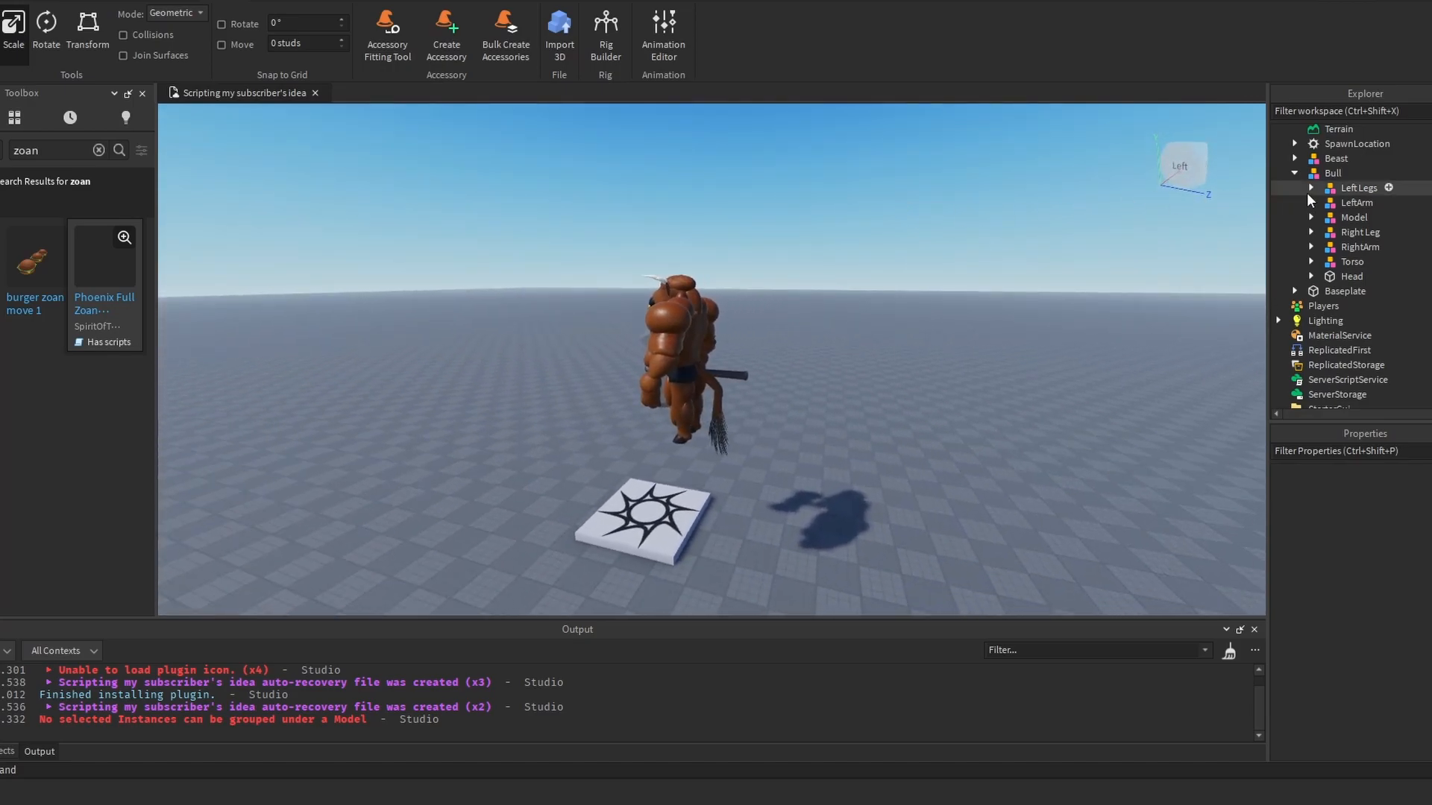
key("a")
right_click_drag(788, 316, 746, 341)
key("w")
key("a")
key("s")
left_click(1336, 278)
left_click(990, 271)
key("w")
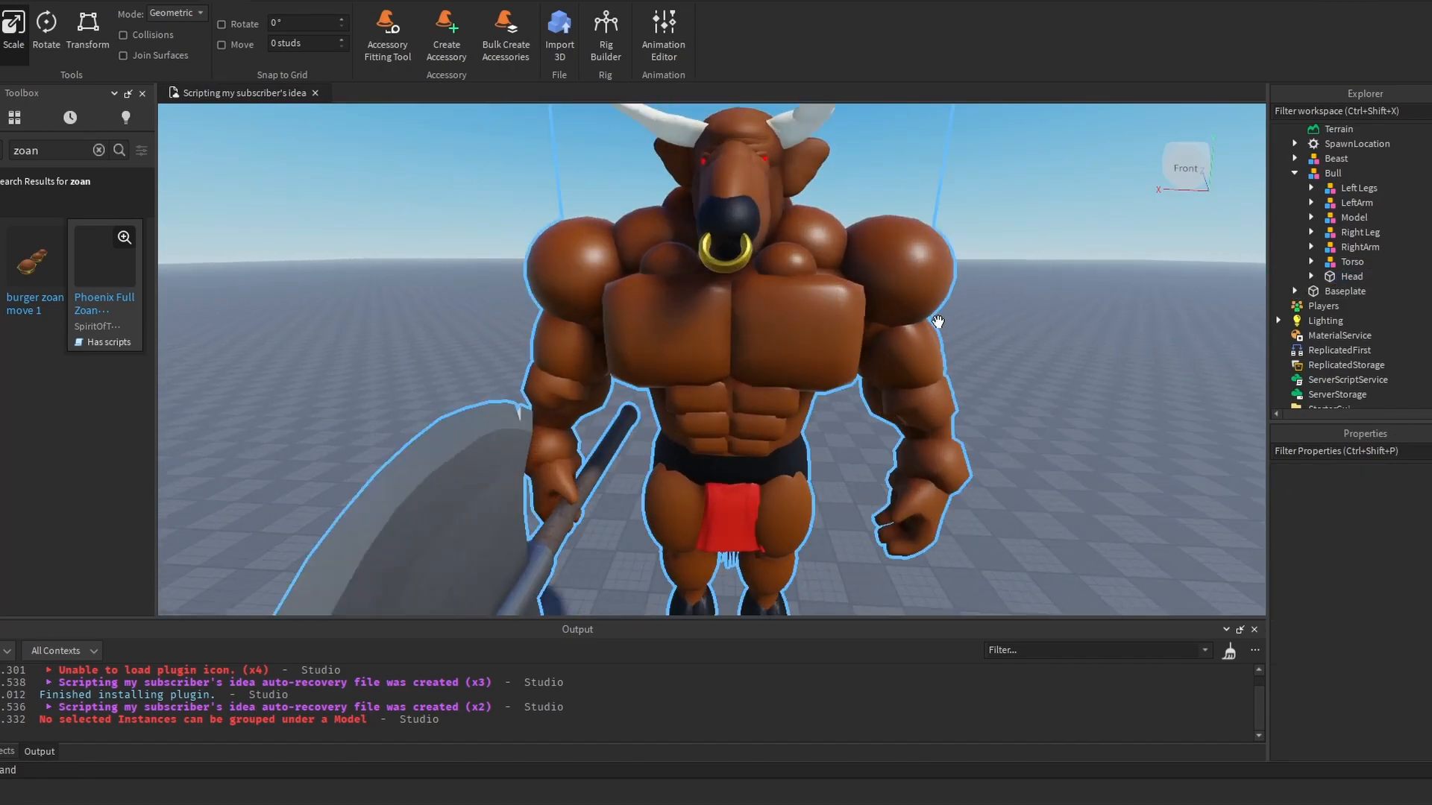
Step: Examine the bull's whole body and axe from several angles, ending with a front view of the full figure
right_click_drag(942, 321, 938, 326)
key("s")
key("w")
right_click_drag(684, 356, 646, 326)
key("w")
key("d")
key("s")
key("a")
key("w")
key("s")
key("w")
key("w")
right_click_drag(674, 381, 722, 335)
key("s")
key("e")
key("s")
key("d")
key("w")
key("s")
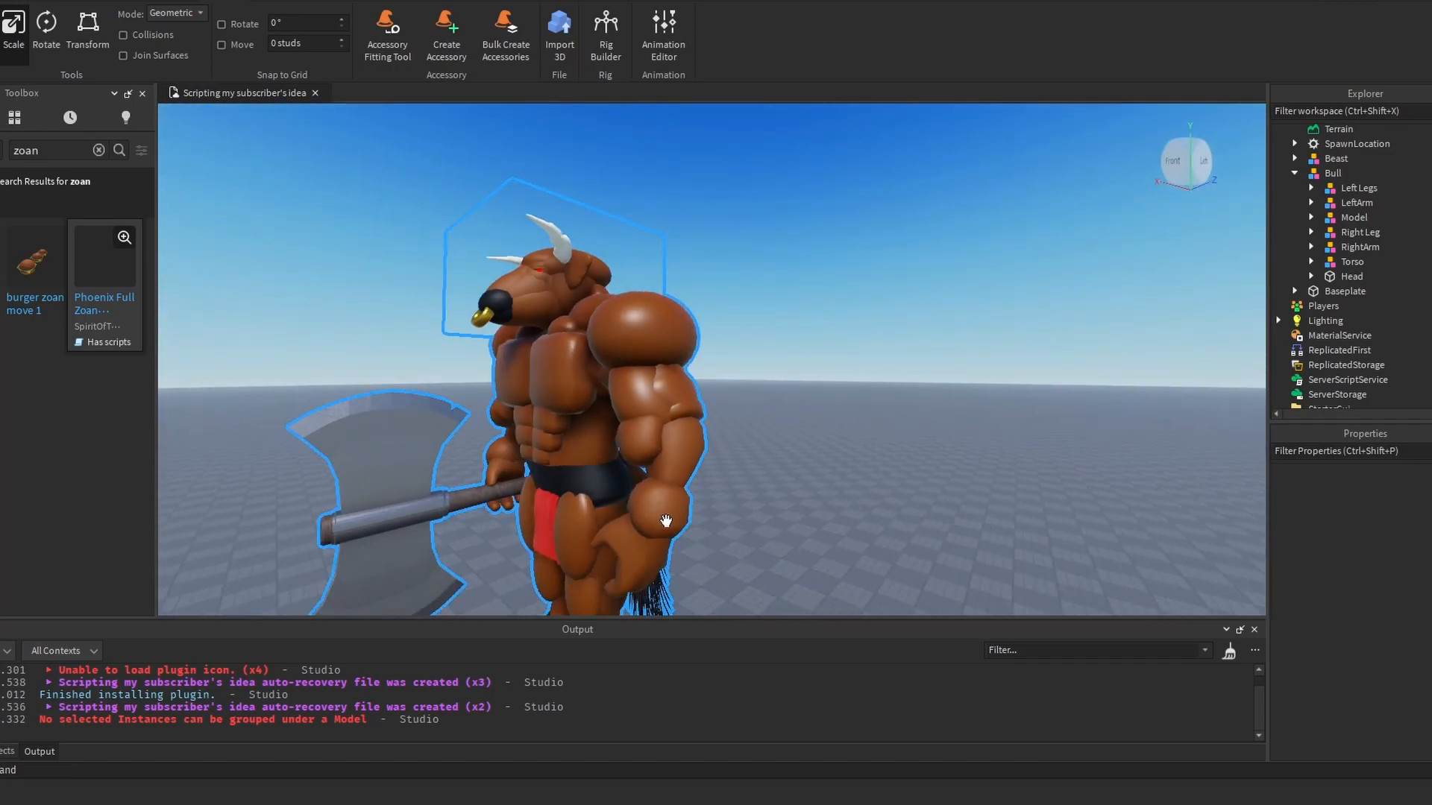
right_click_drag(666, 520, 651, 521)
key("e")
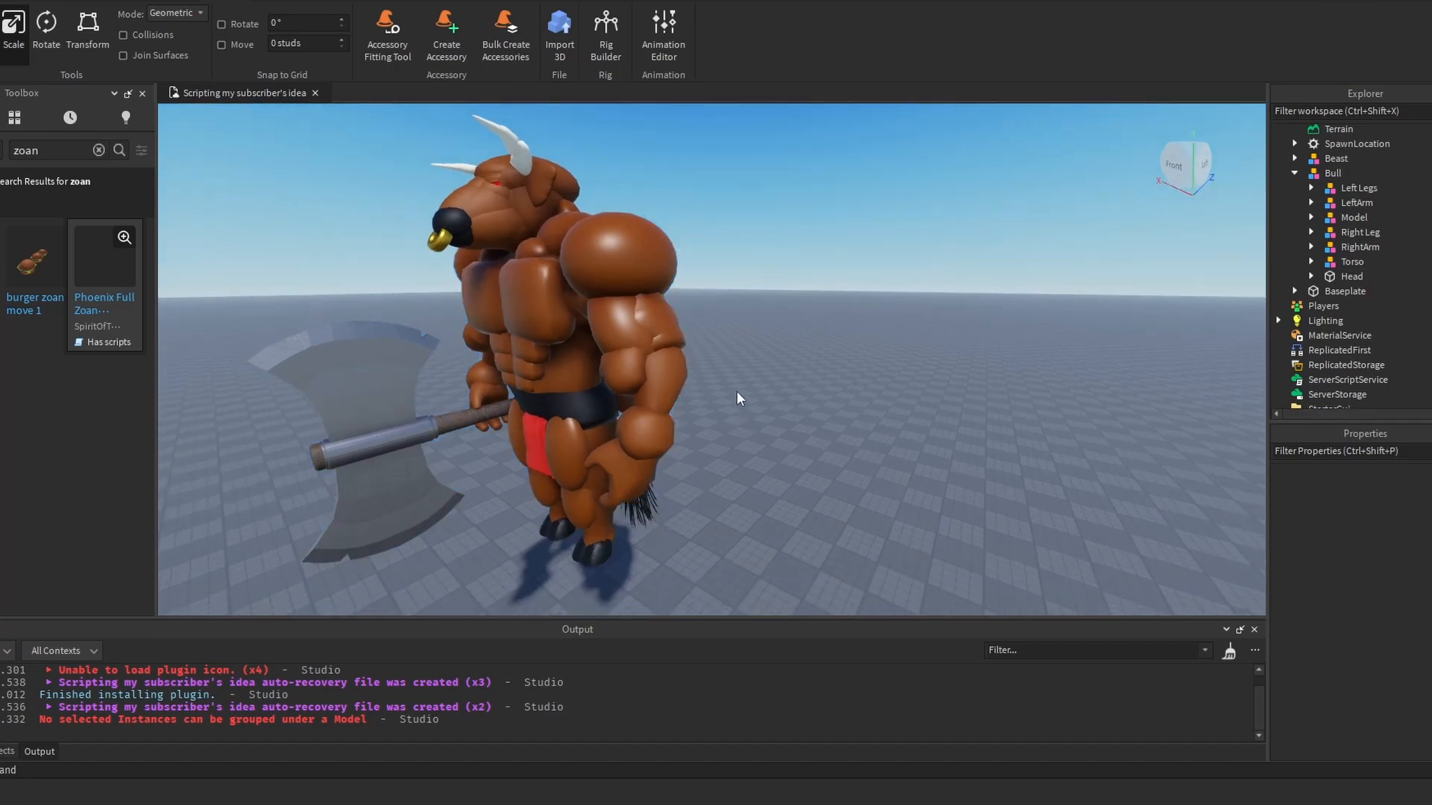
key("a")
right_click_drag(870, 342, 771, 341)
left_click(770, 342)
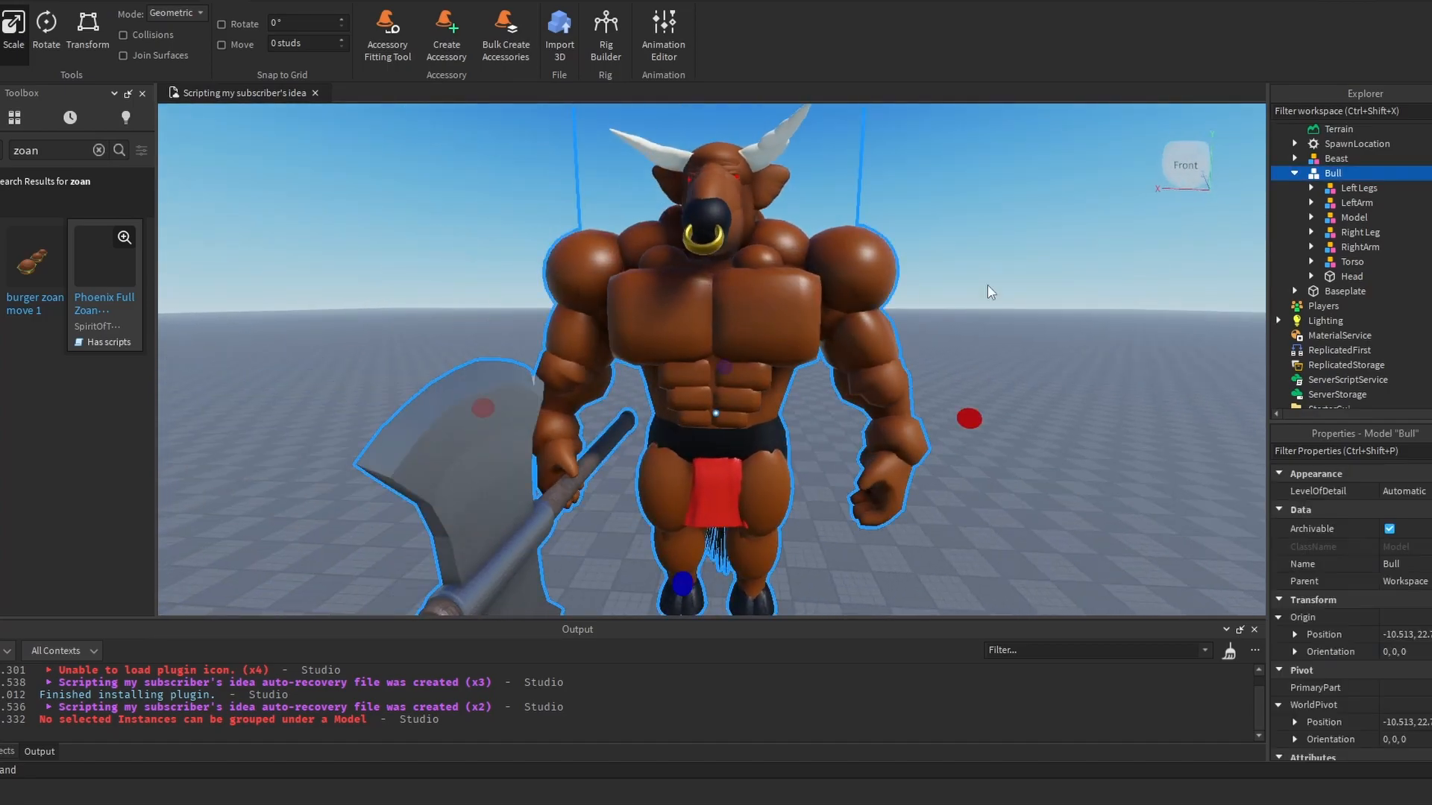
left_click(1053, 266)
key("s")
right_click(1329, 177)
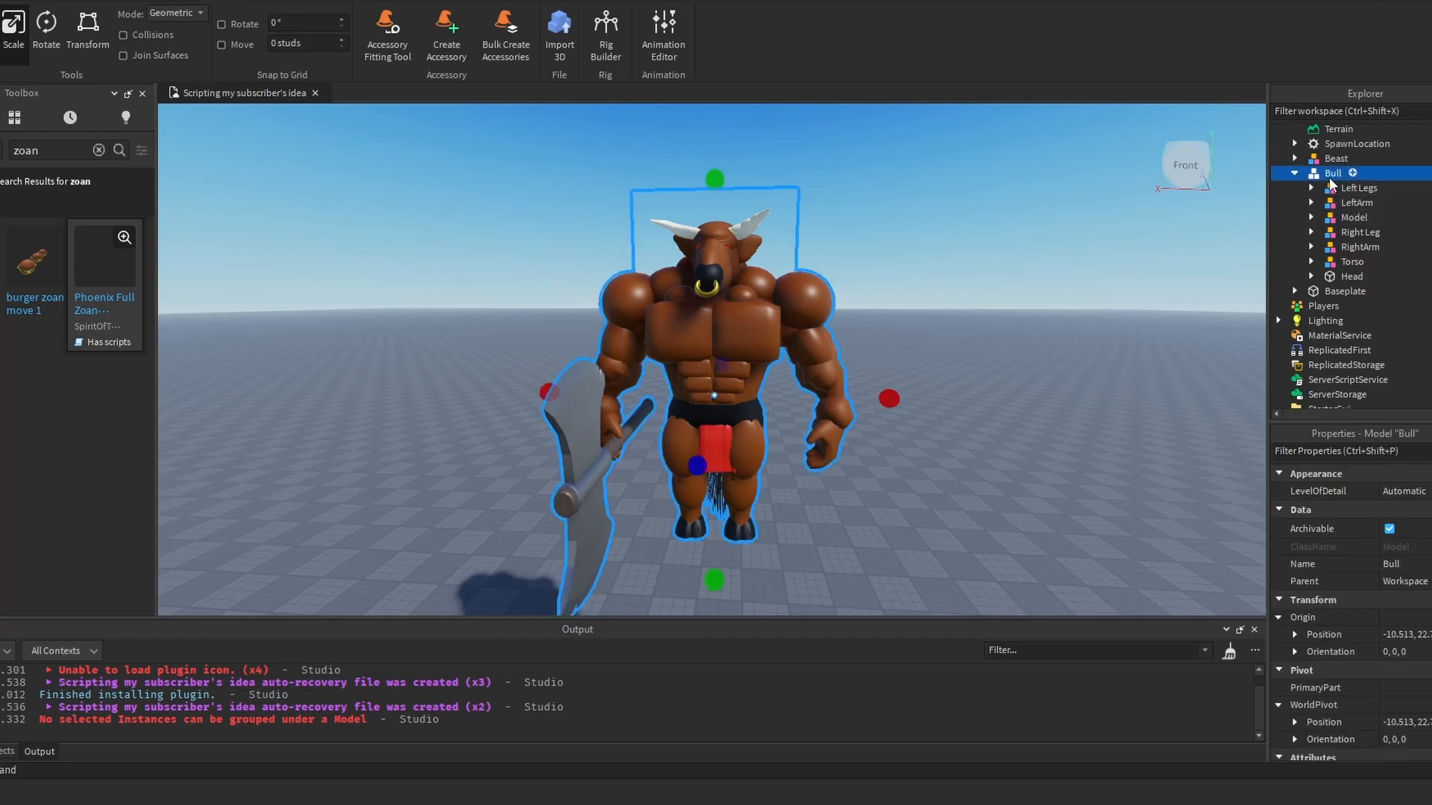
left_click(1157, 277)
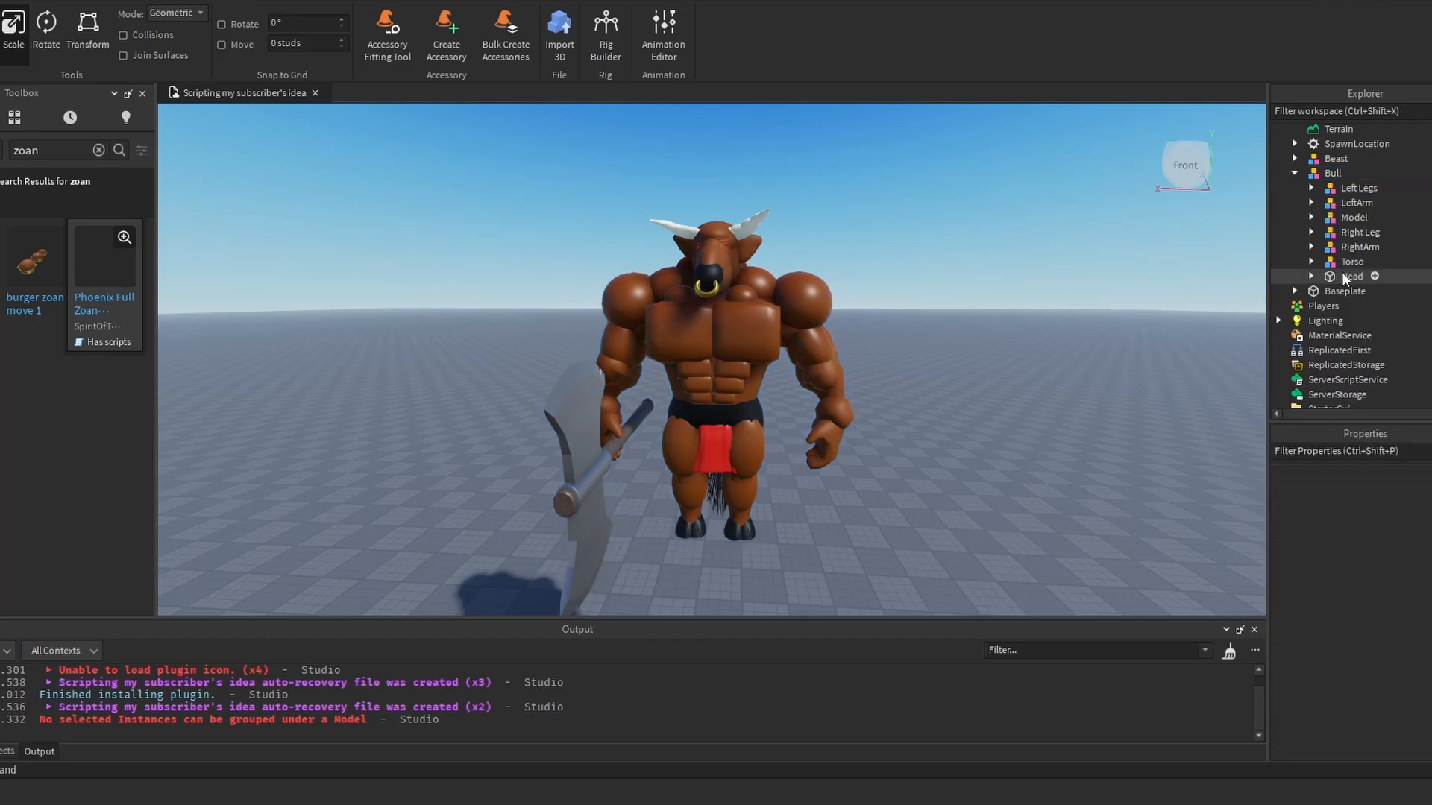
Step: Duplicate the Head block part and delete all the pieces inside the copy
left_click(1341, 276)
right_click(1340, 278)
left_click(1305, 41)
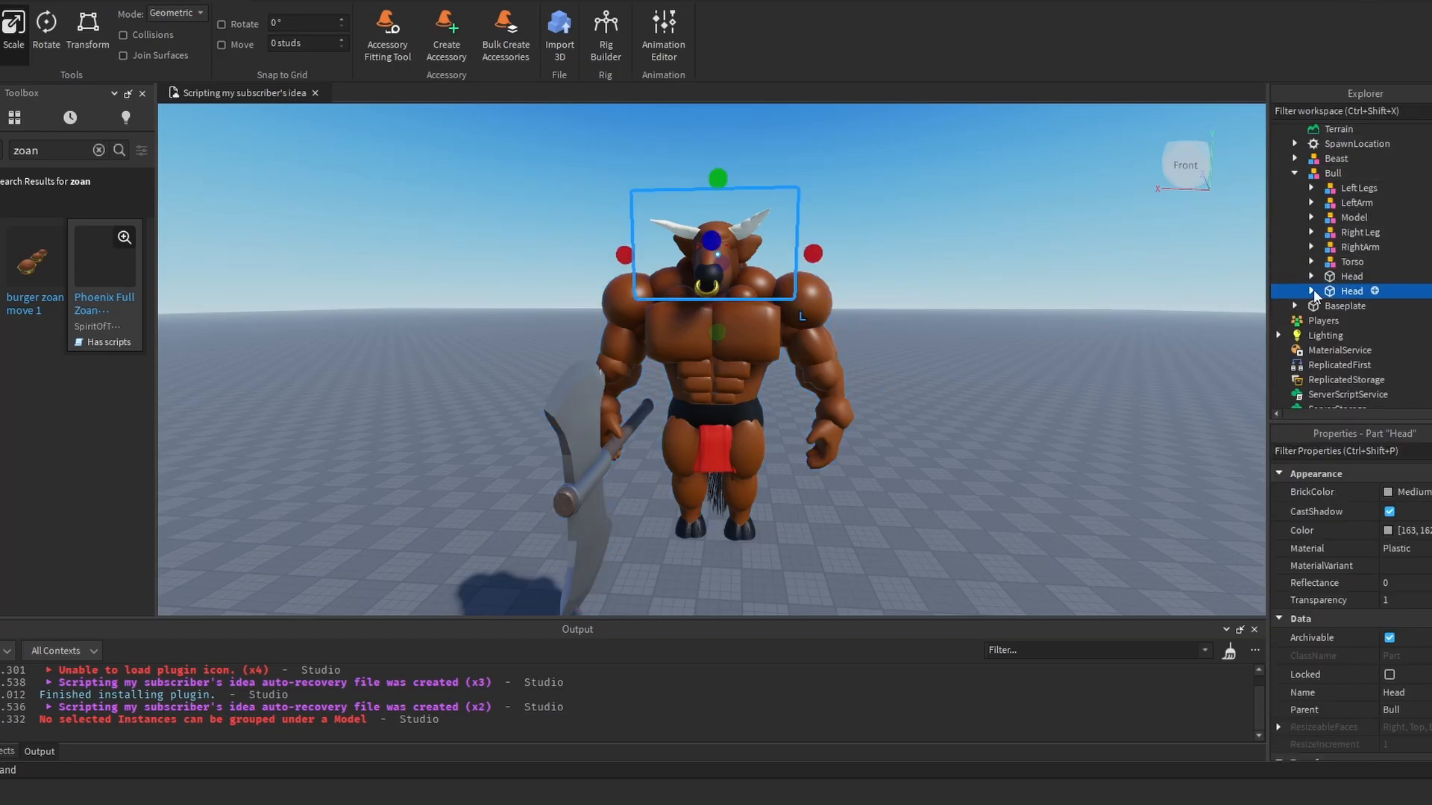
left_click(1346, 305)
scroll(1350, 306, "down", 10)
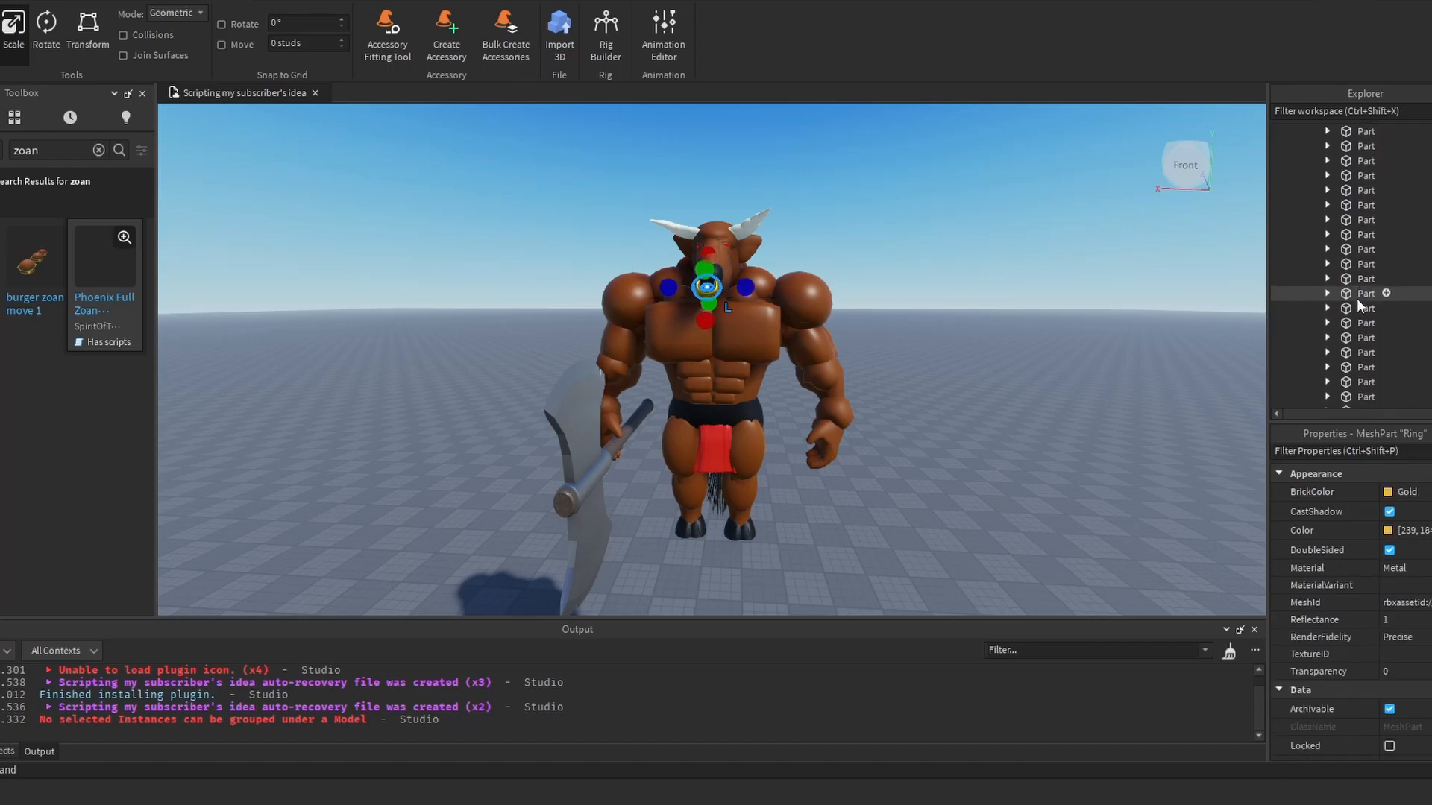
left_click(1346, 260, "shift")
right_click(1346, 260)
left_click(1295, 352)
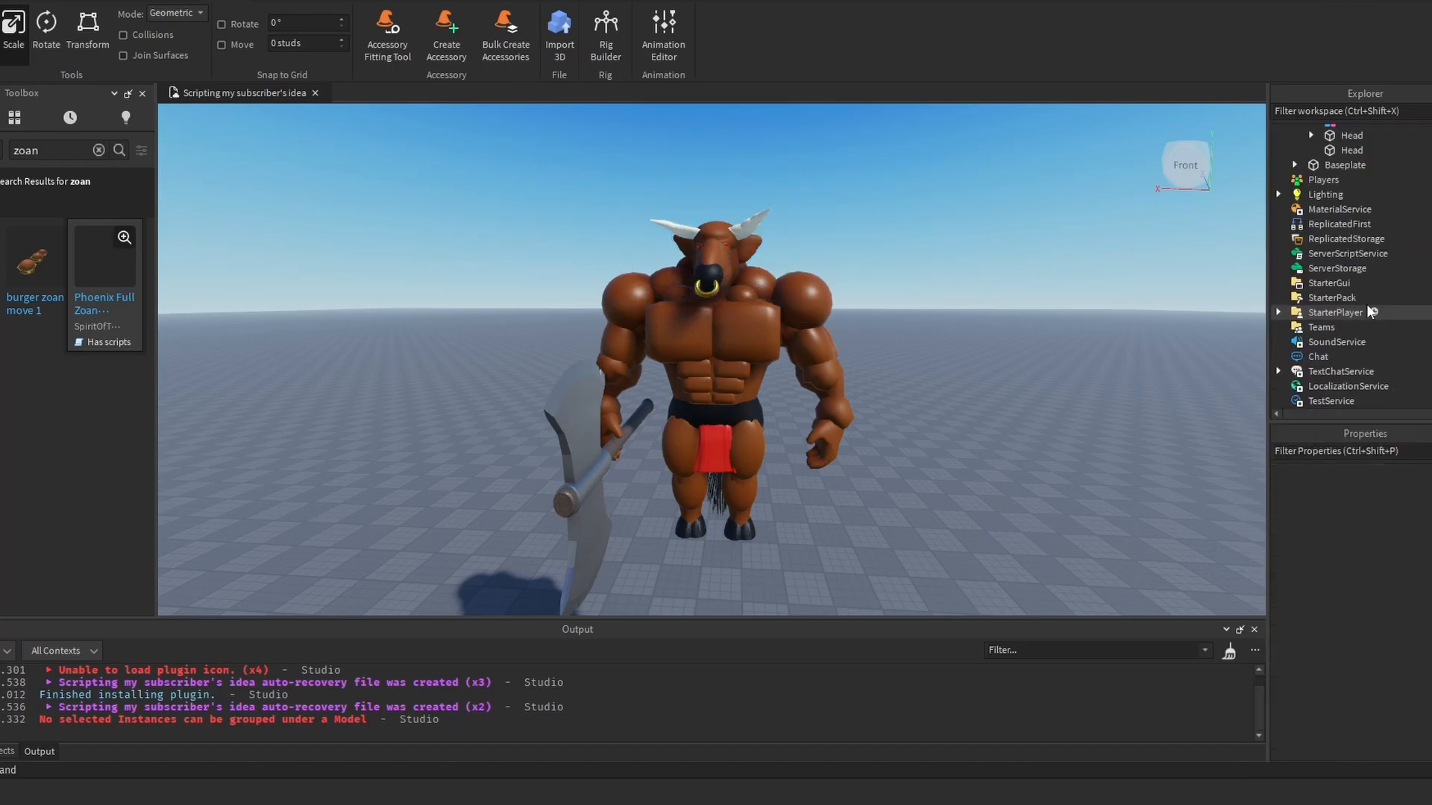
Step: Rename the empty copy of the Head block part as Torso
left_click(1373, 308)
right_click(1338, 316)
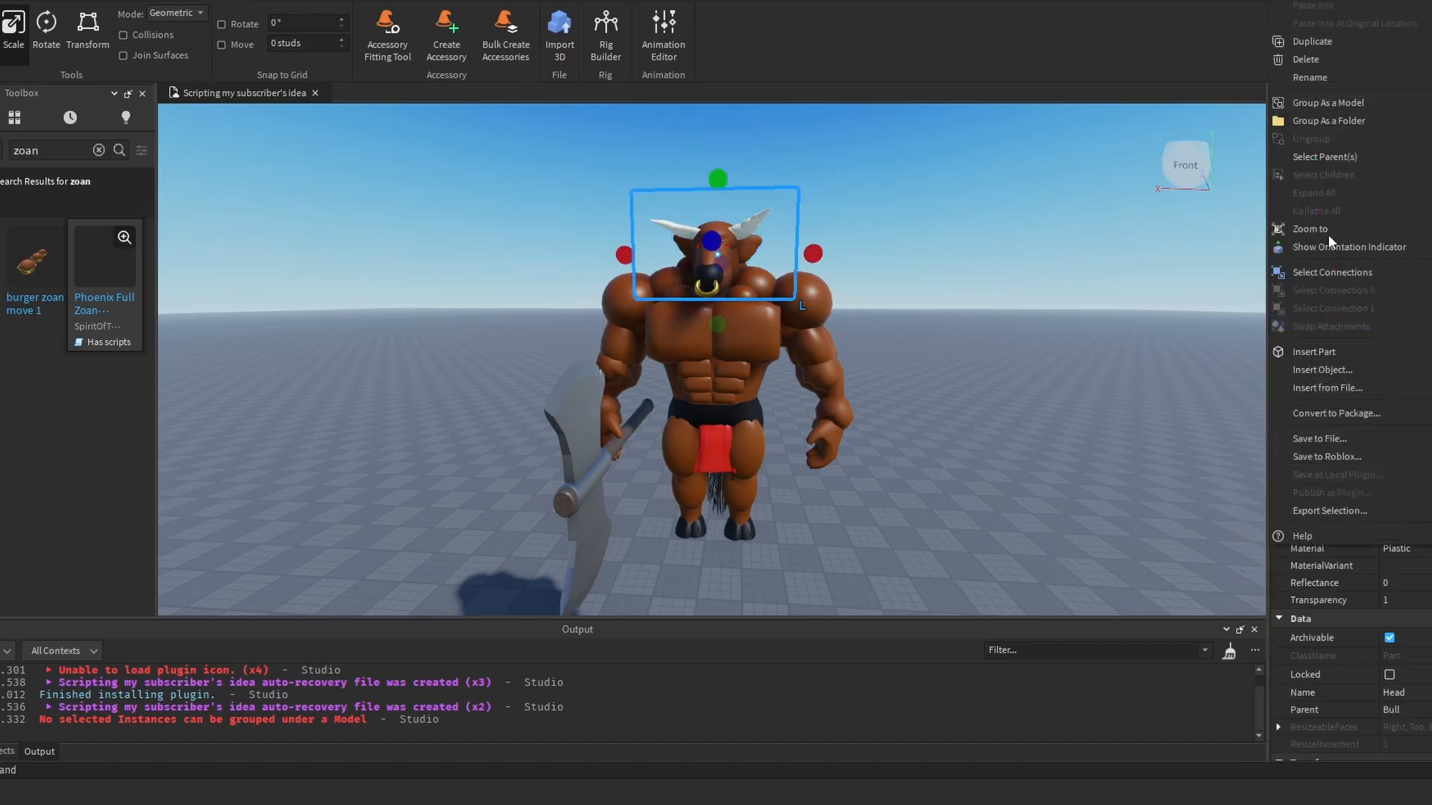
left_click(1312, 78)
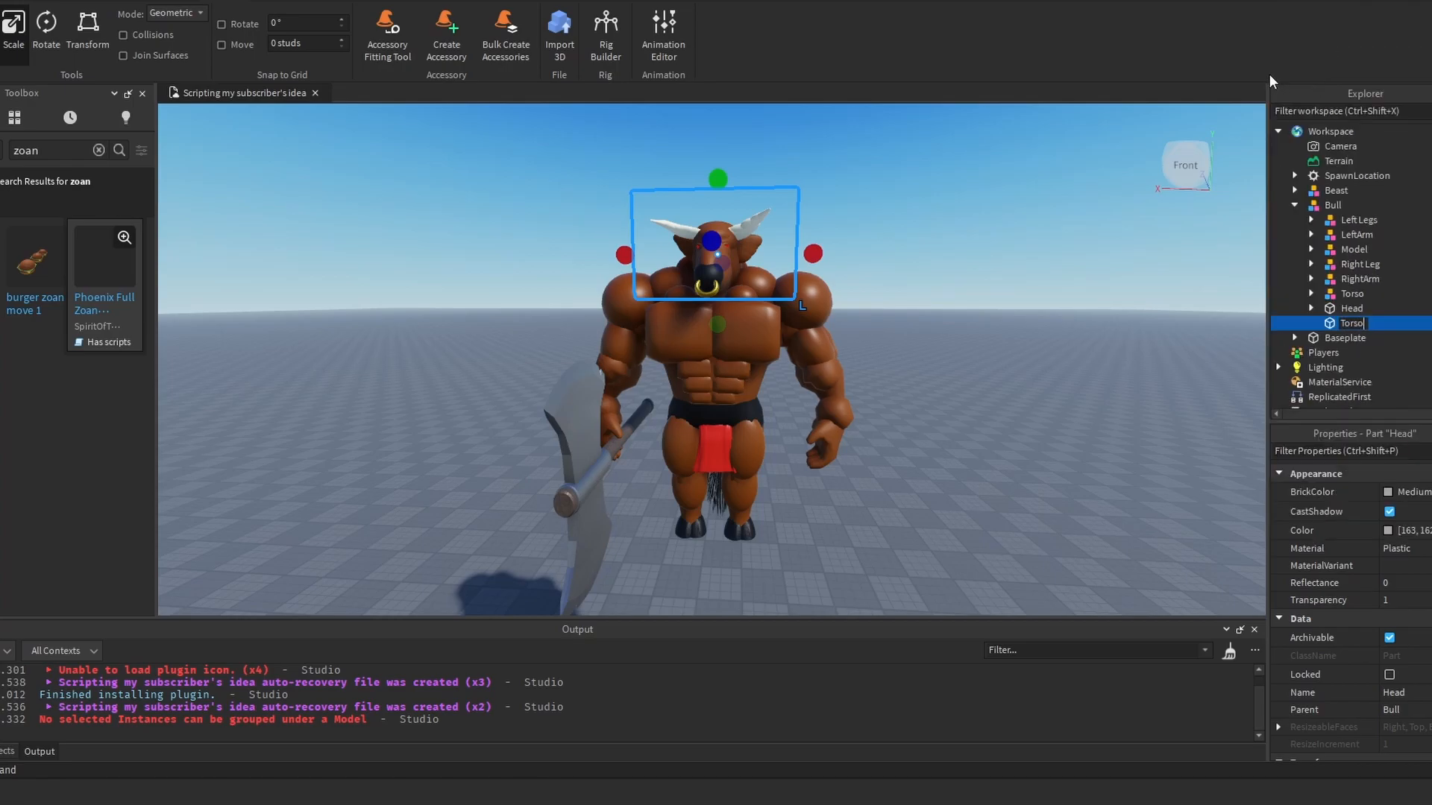
Step: Move the Torso block part down from the head and align it with the bull's chest
key("ctrl+2")
right_click_drag(753, 357, 627, 358)
left_click_drag(888, 330, 848, 473)
right_click_drag(849, 473, 847, 473)
key("d")
left_click_drag(841, 398, 899, 398)
right_click_drag(886, 400, 884, 399)
key("a")
left_click_drag(793, 367, 794, 353)
key("a")
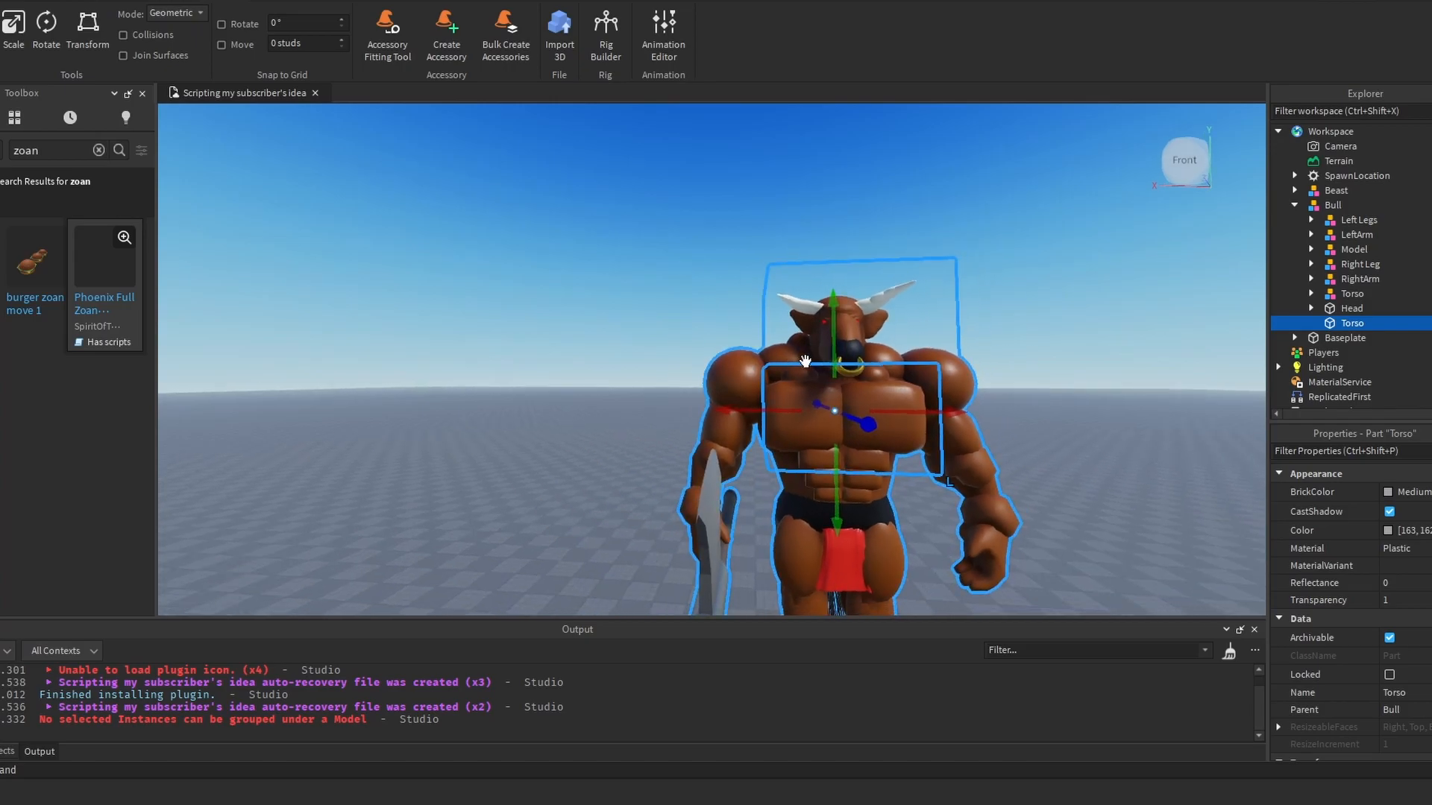
Step: Lengthen the Torso block part downward so it covers the bull's body from the neck to the waist
key("d")
left_click_drag(792, 483, 798, 528)
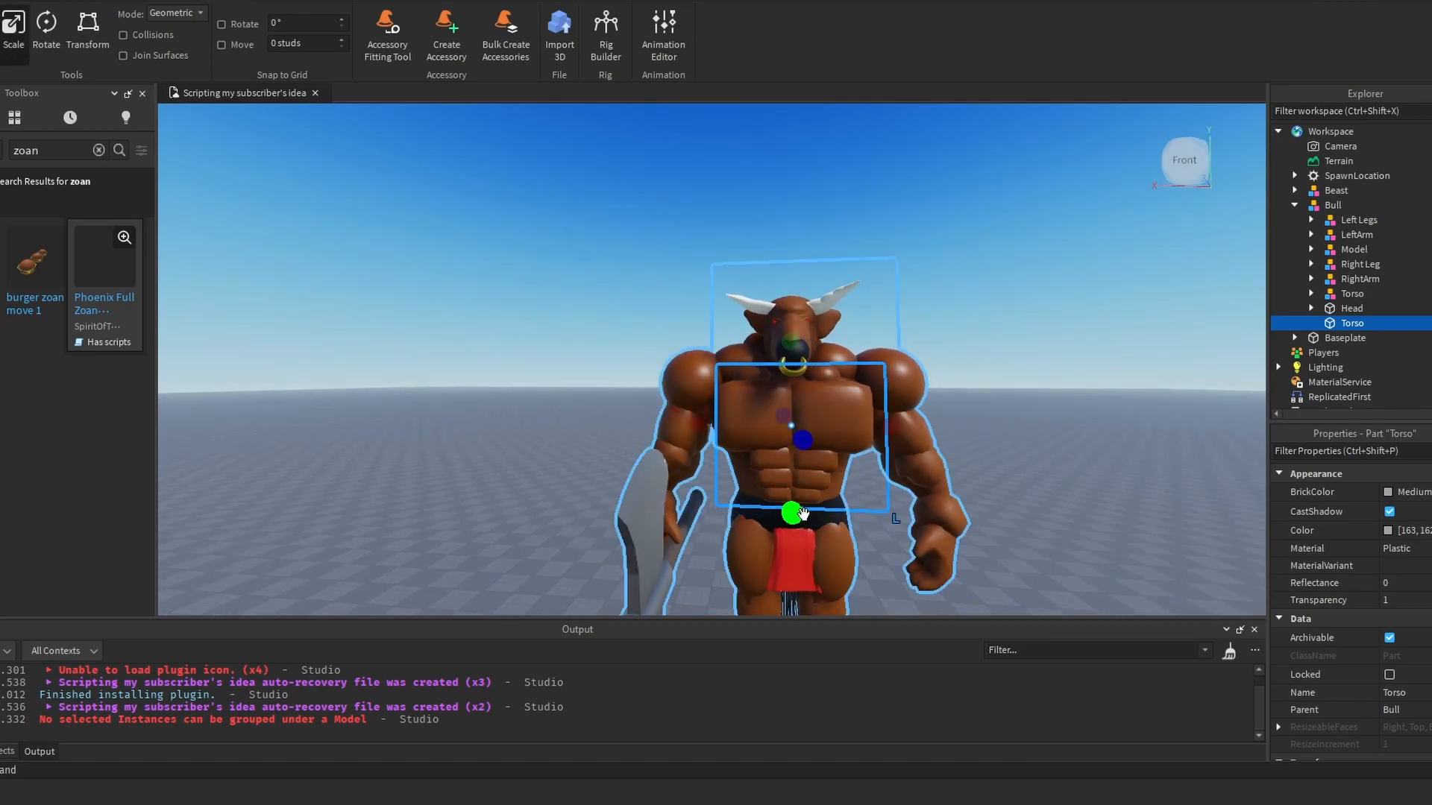
scroll(802, 520, "up", 5)
scroll(803, 519, "down", 3)
scroll(803, 515, "up", 1)
scroll(802, 515, "down", 6)
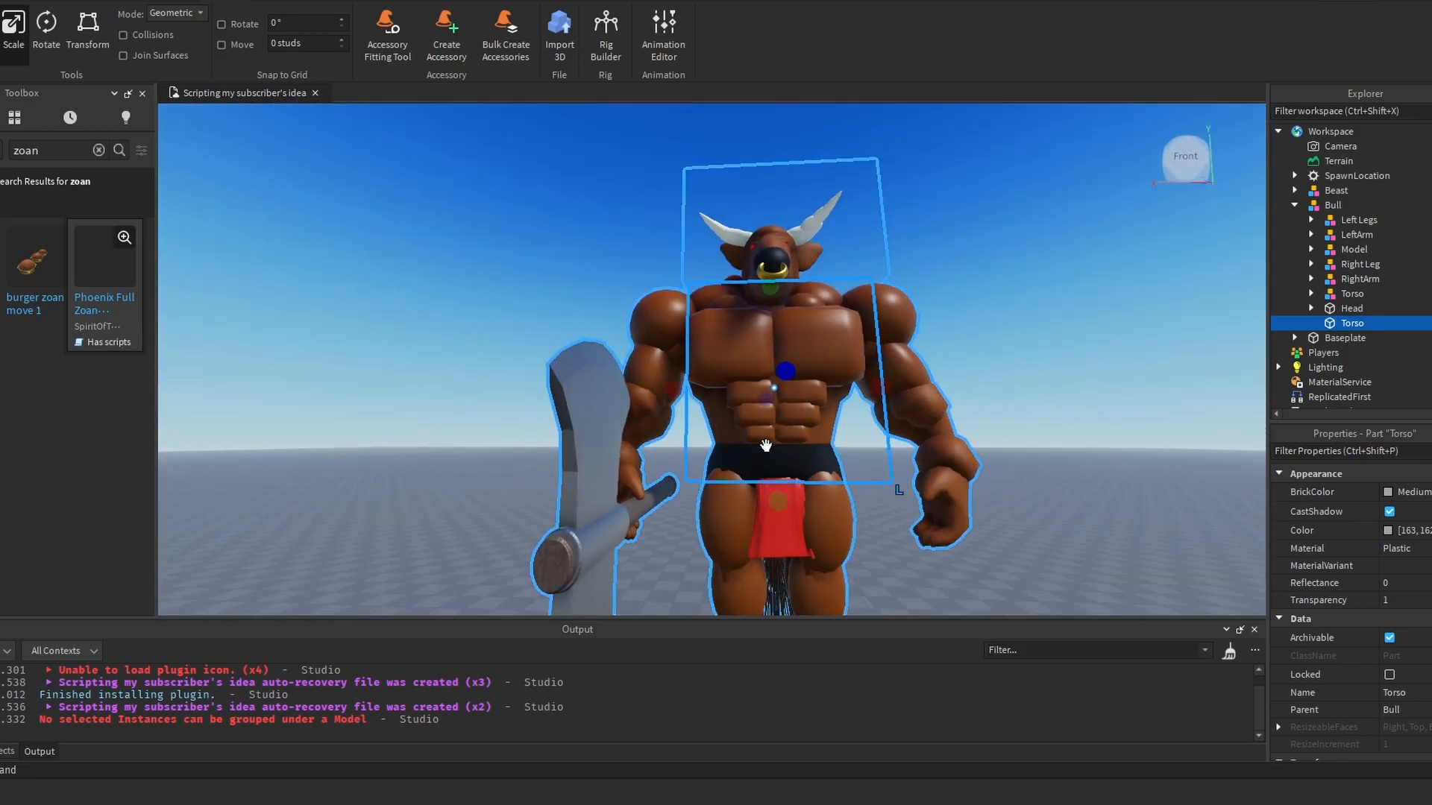
left_click(882, 403)
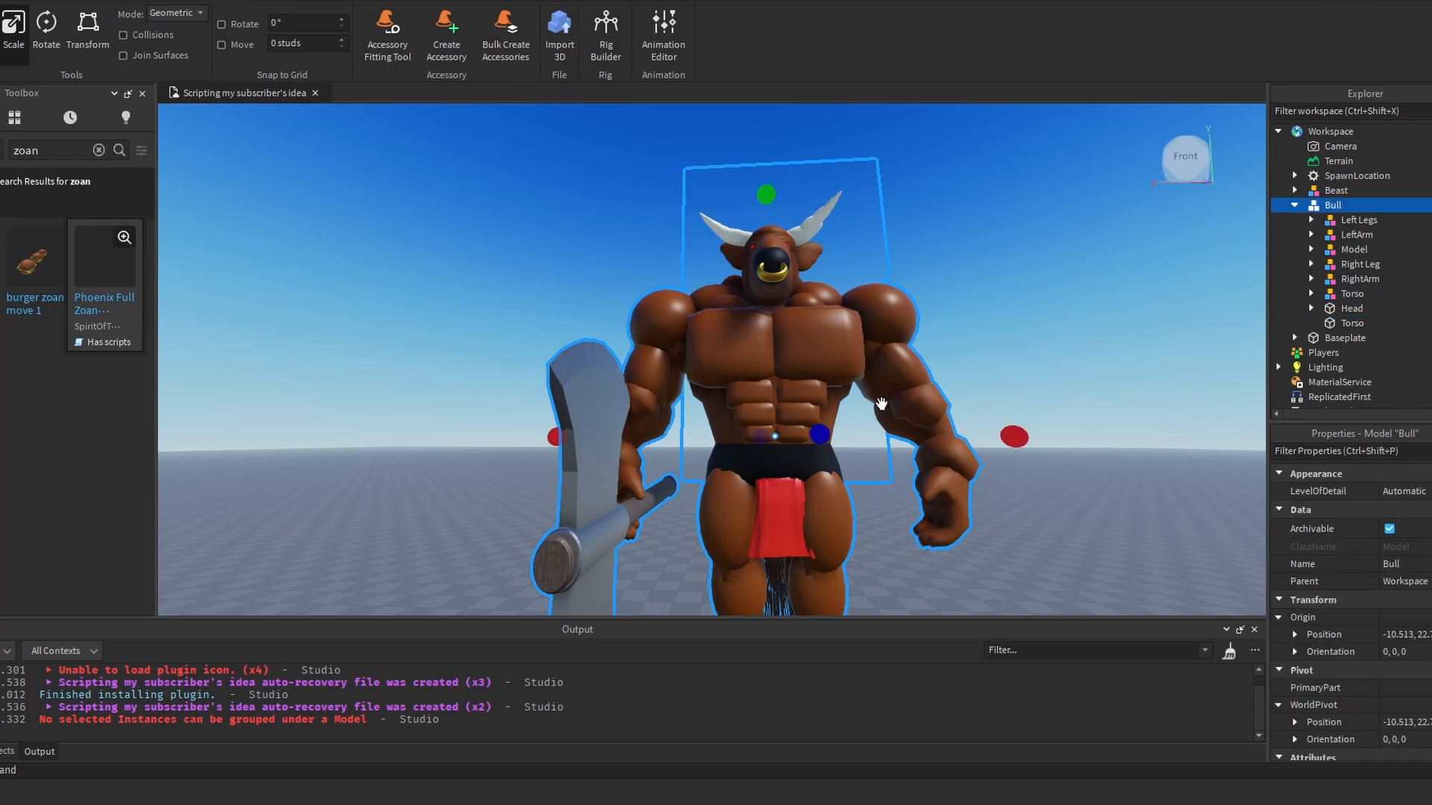
scroll(933, 410, "down", 4)
left_click(990, 420)
Step: Place the Torso model inside the Torso block part and ungroup it there
left_click(1350, 323)
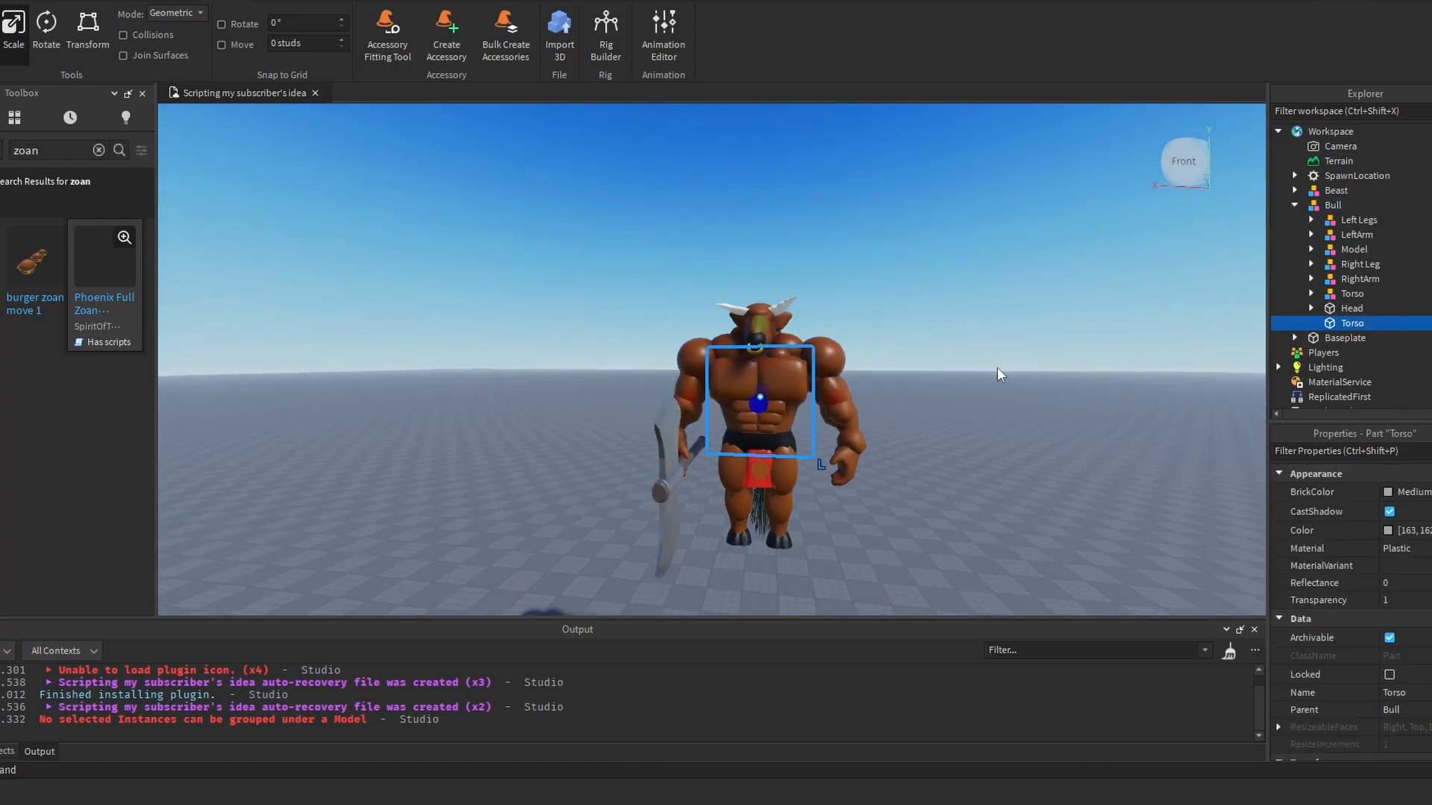
scroll(830, 399, "up", 5)
key("d")
key("d")
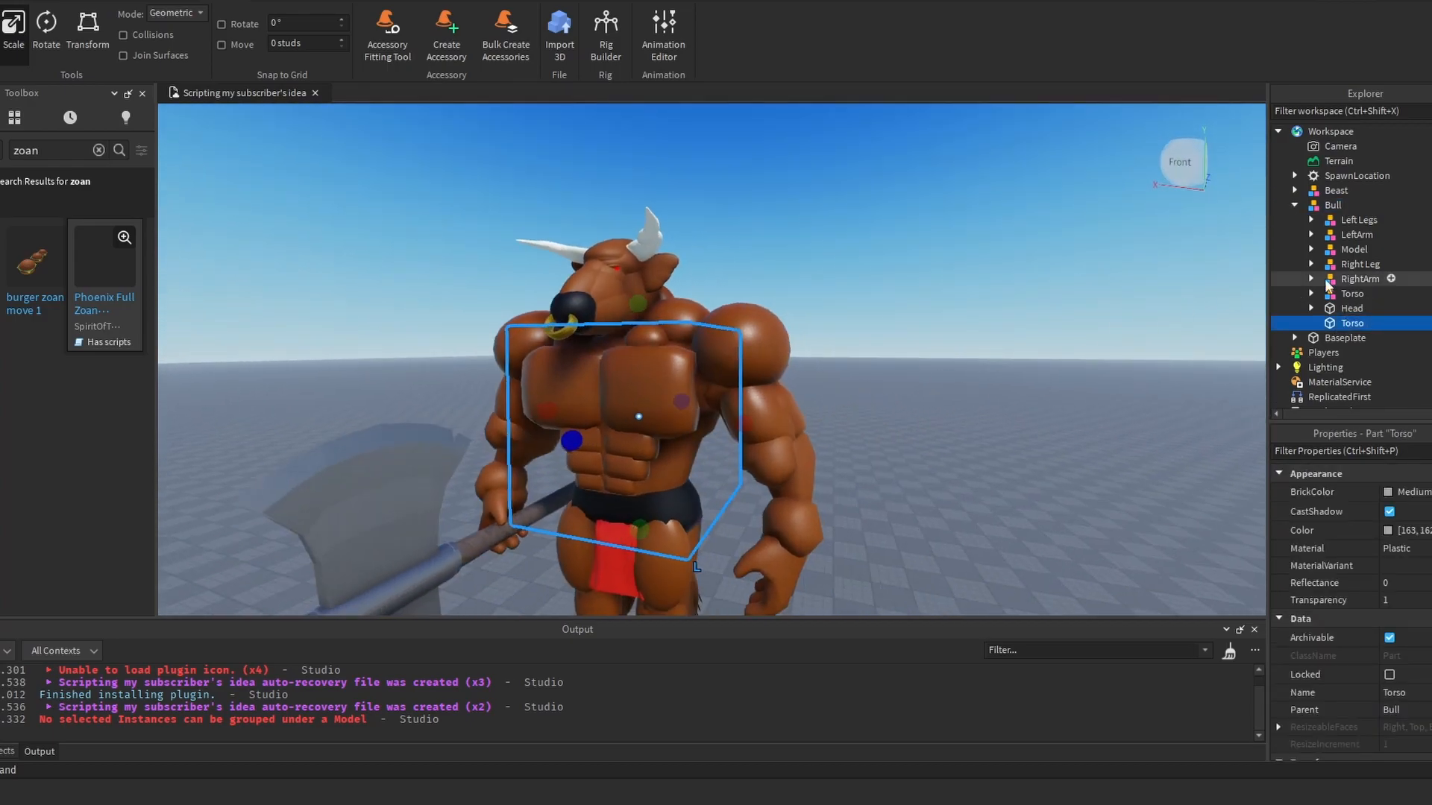
left_click_drag(1329, 293, 1358, 320)
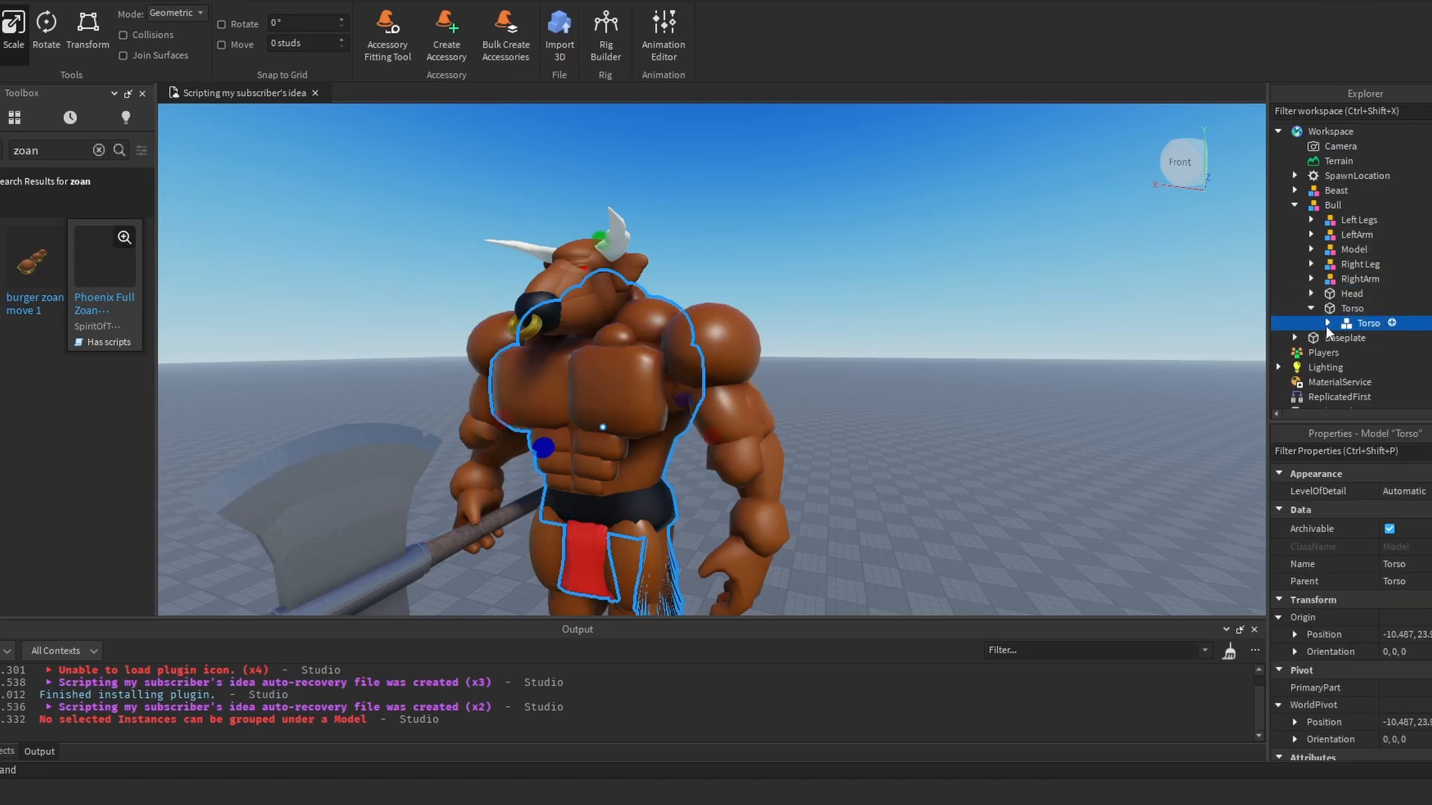
right_click(1349, 324)
left_click(1323, 136)
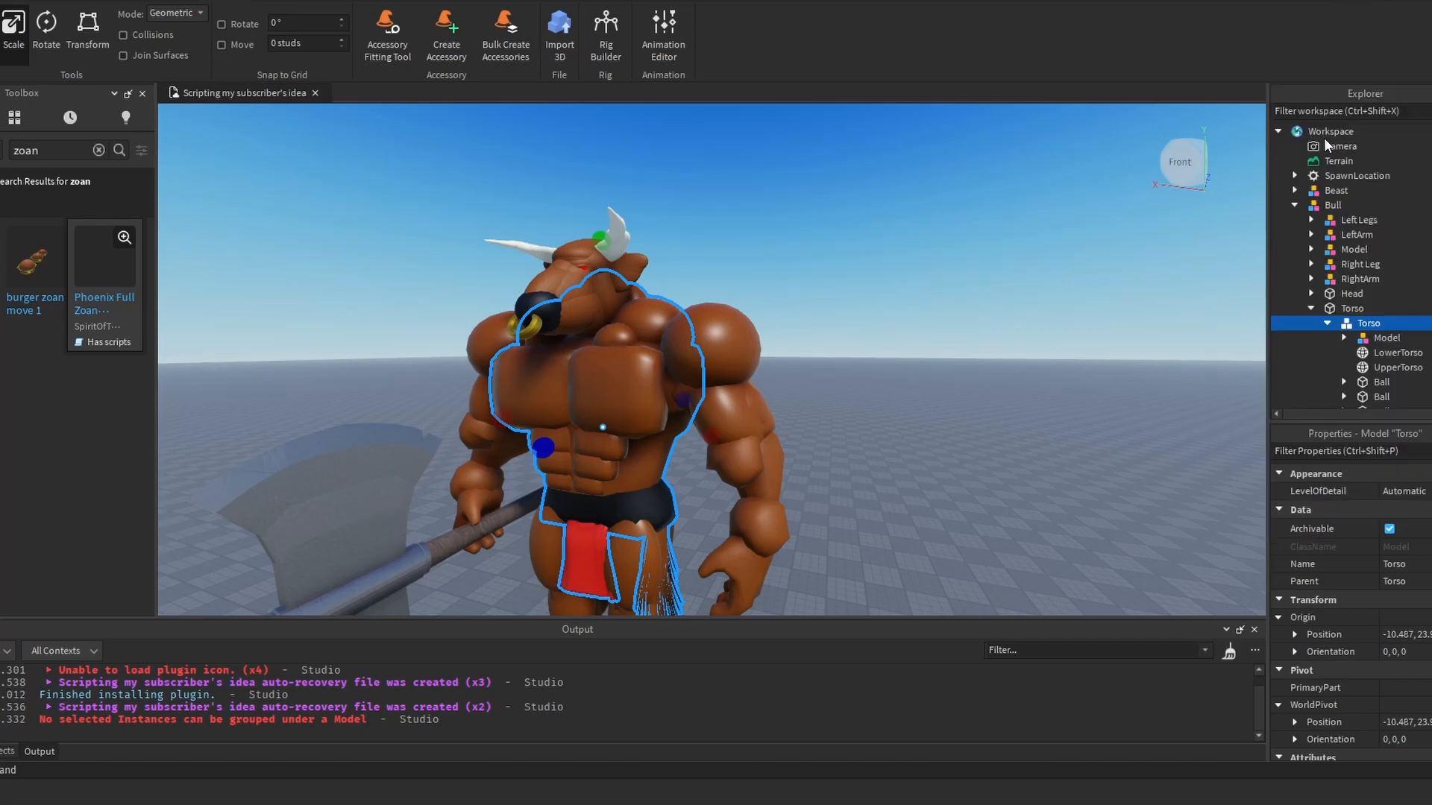
left_click(1054, 266)
scroll(1372, 236, "up", 1)
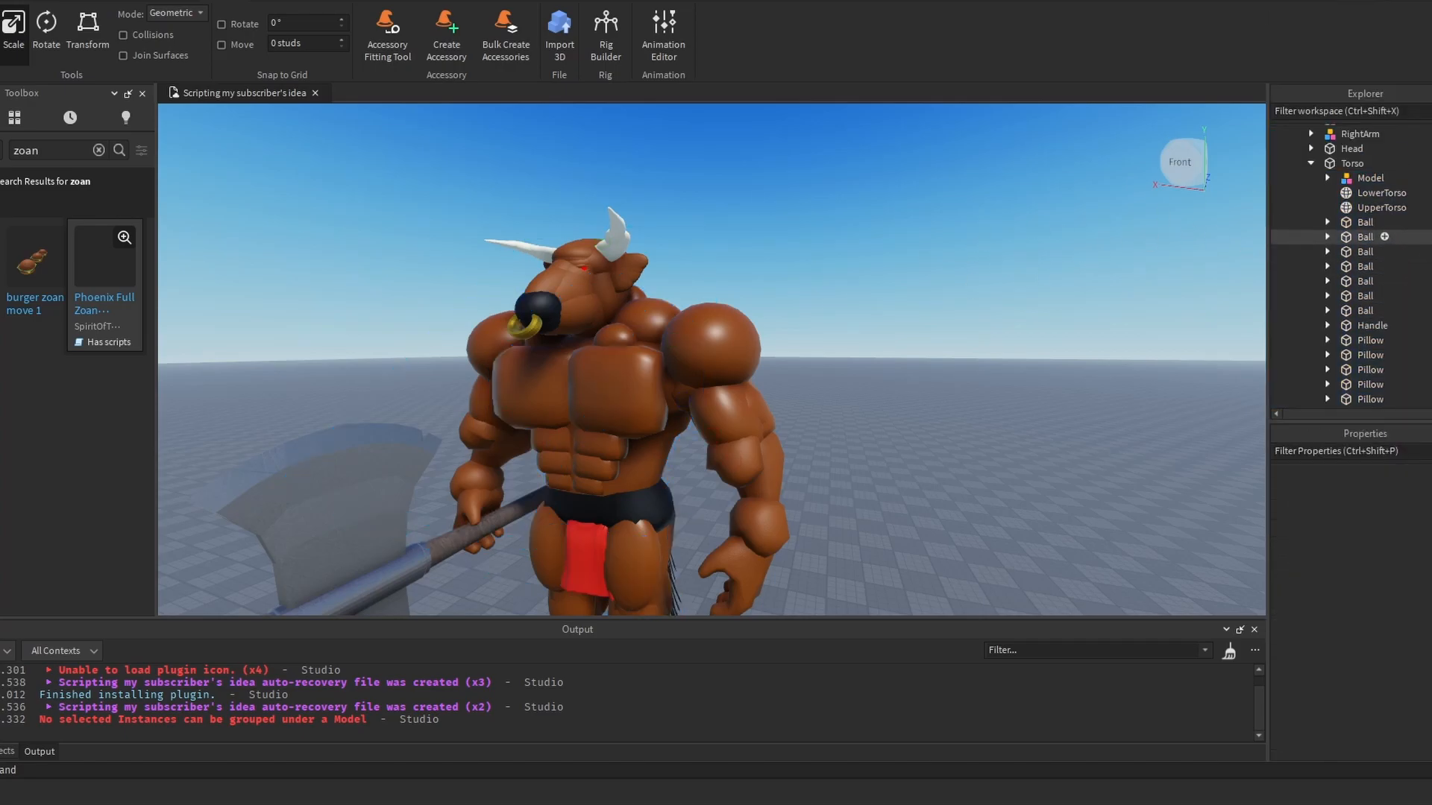
Step: Try to ungroup the tail model inside the Torso block part
left_click(1352, 178)
right_click_drag(746, 321, 748, 322)
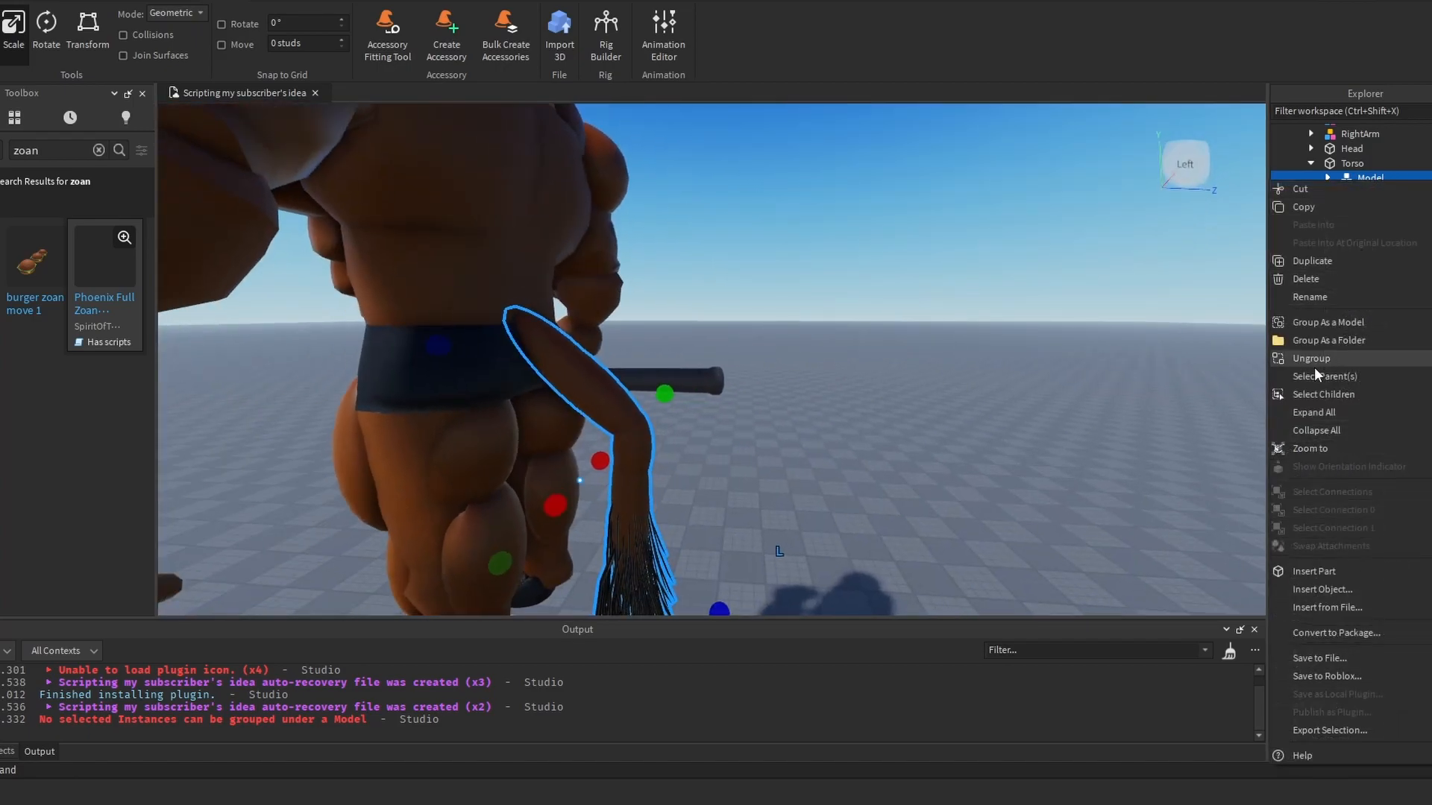
left_click(1311, 358)
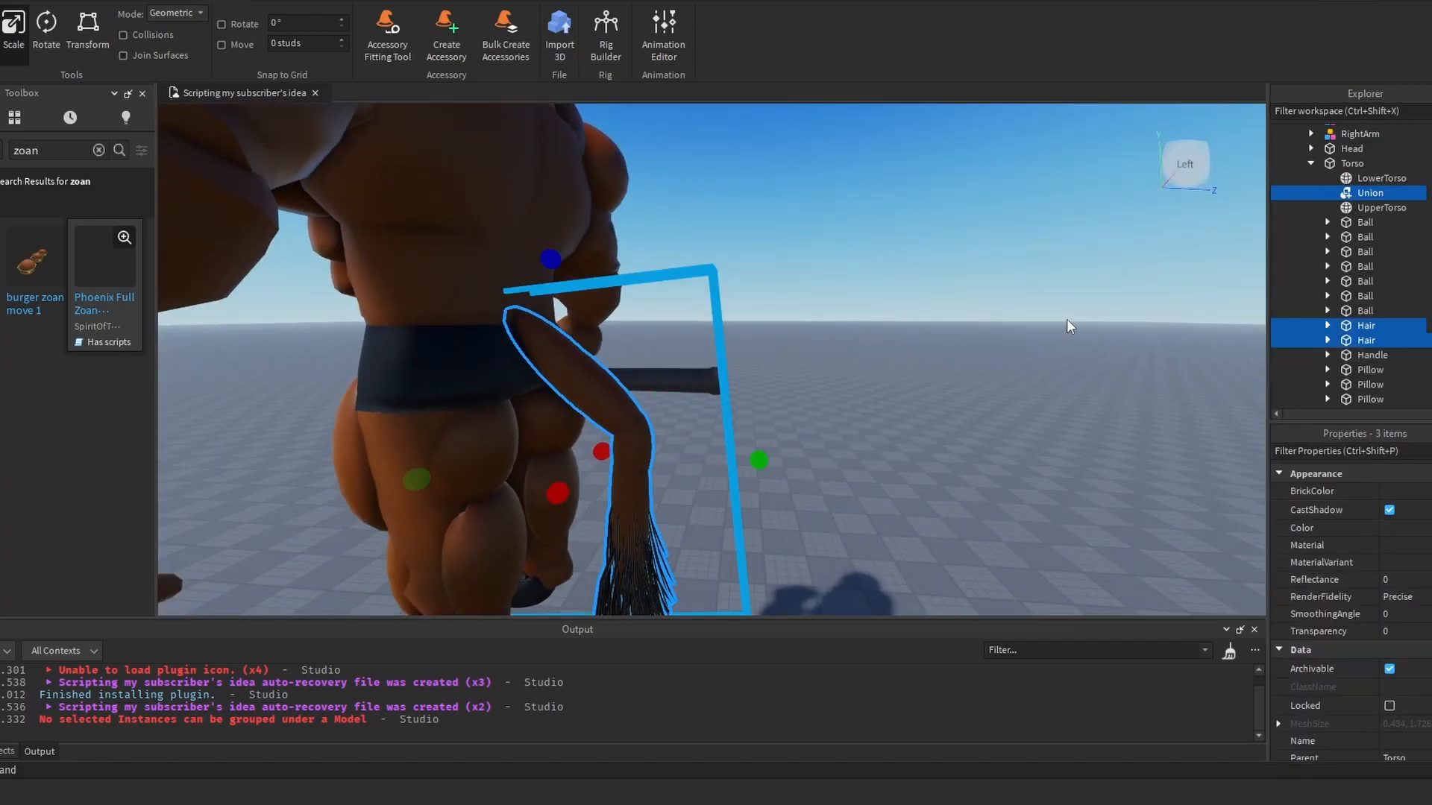
key("ctrl+z")
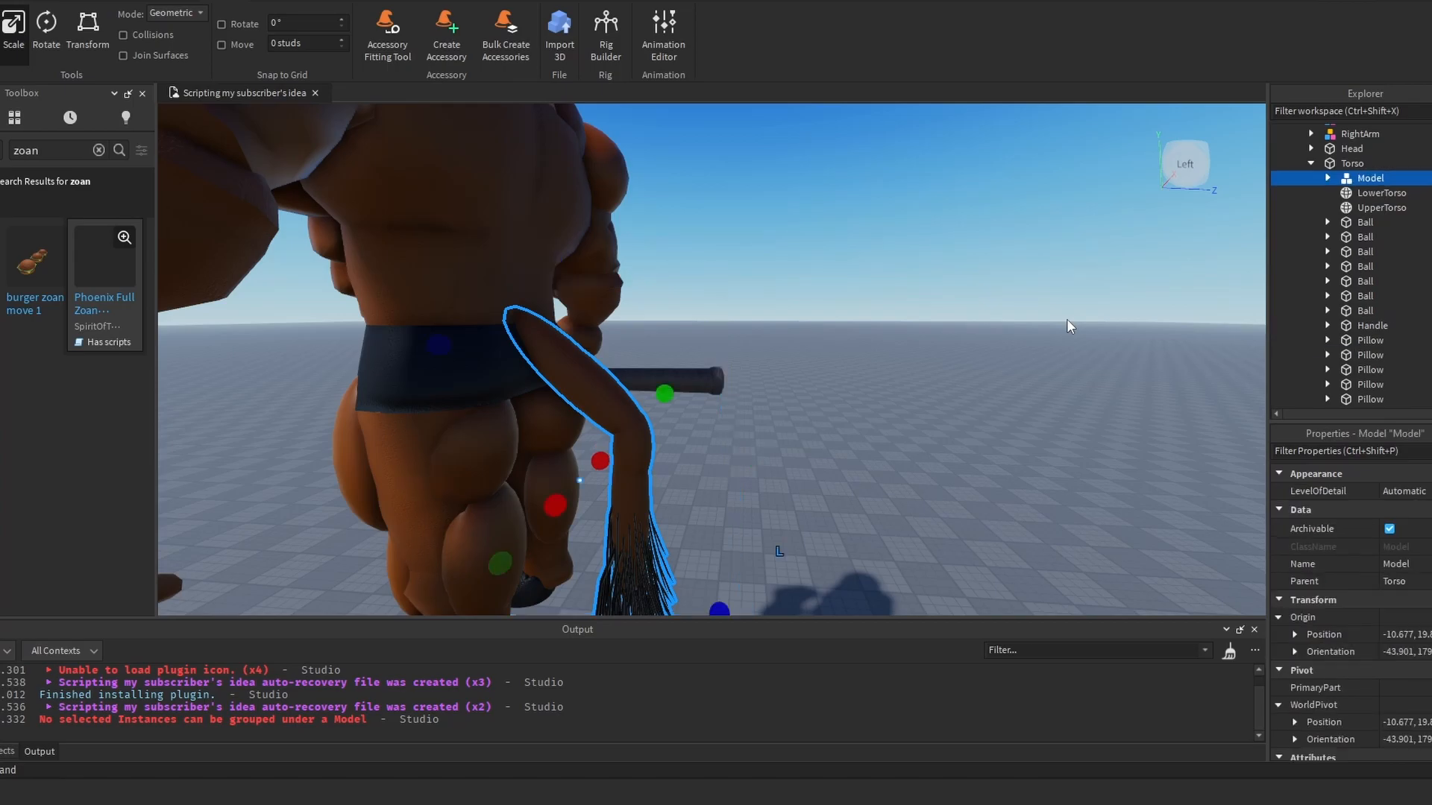
Step: Move the tail model out of the Torso block part into the Bull model and rename it Tail
left_click_drag(1395, 169, 1346, 209)
right_click(1352, 255)
left_click(1313, 367)
type("Tail")
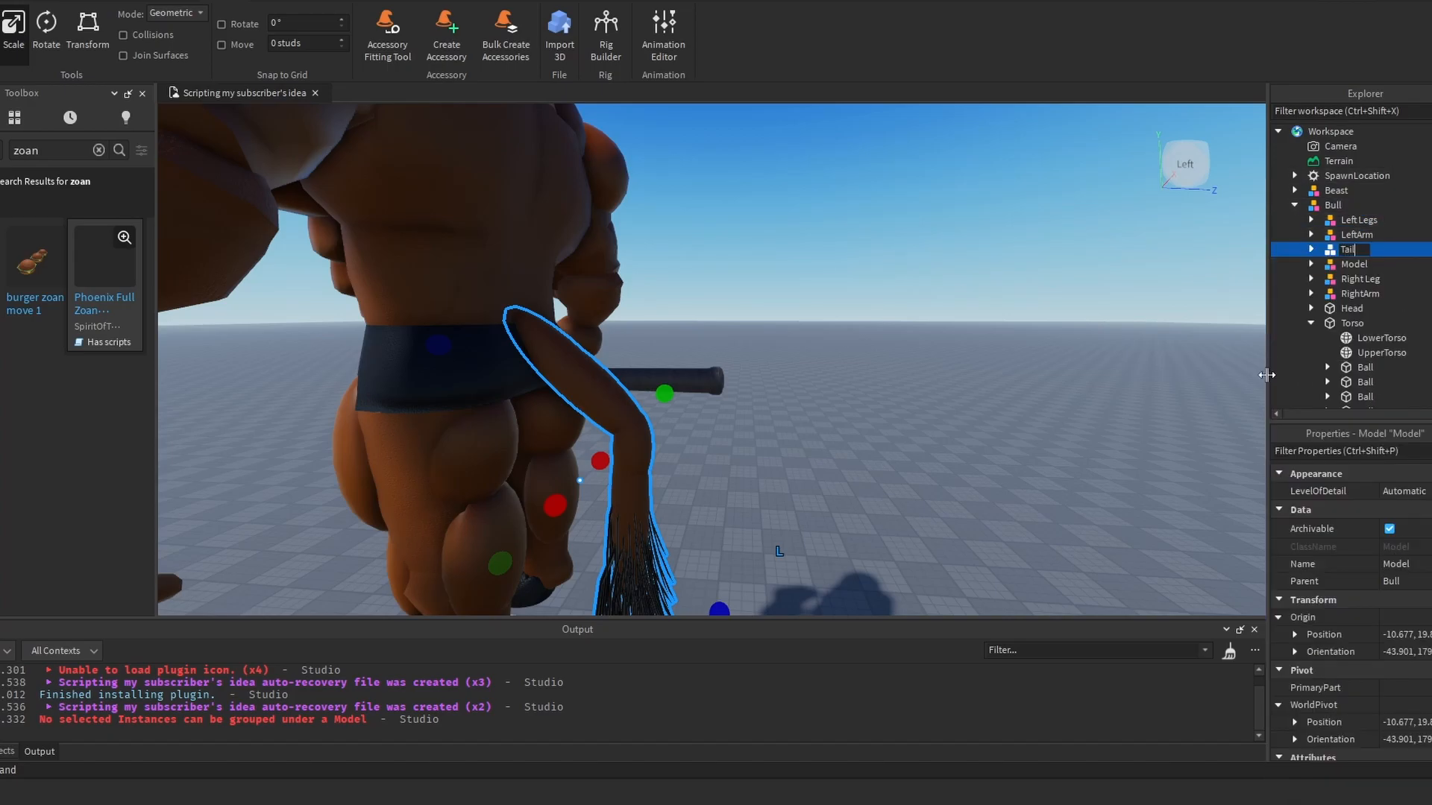
Step: Examine which areas of the bull belong to LowerTorso, UpperTorso, Head, Torso and the whole Bull model
left_click(1370, 340)
key("f")
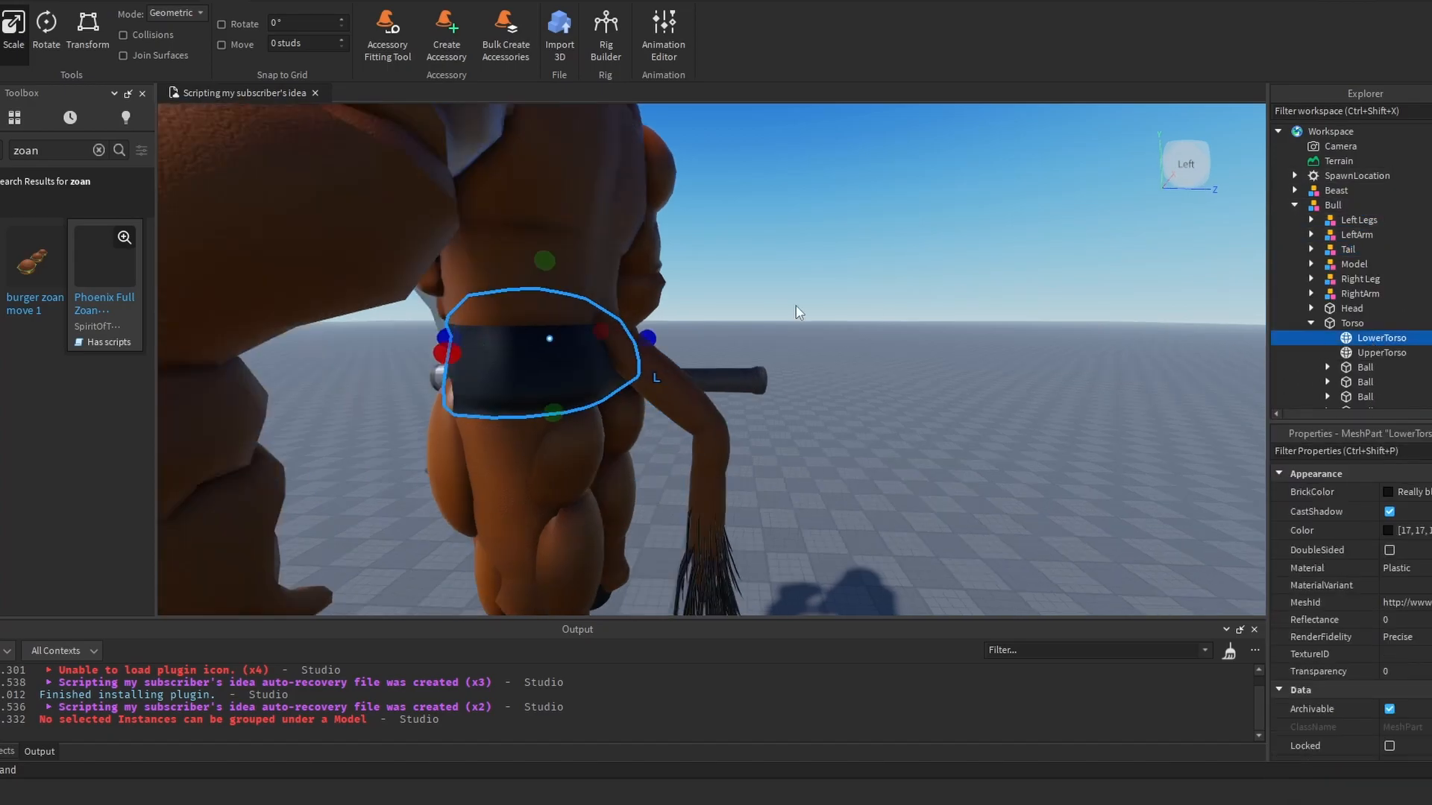
left_click(1379, 353)
scroll(1024, 301, "down", 5)
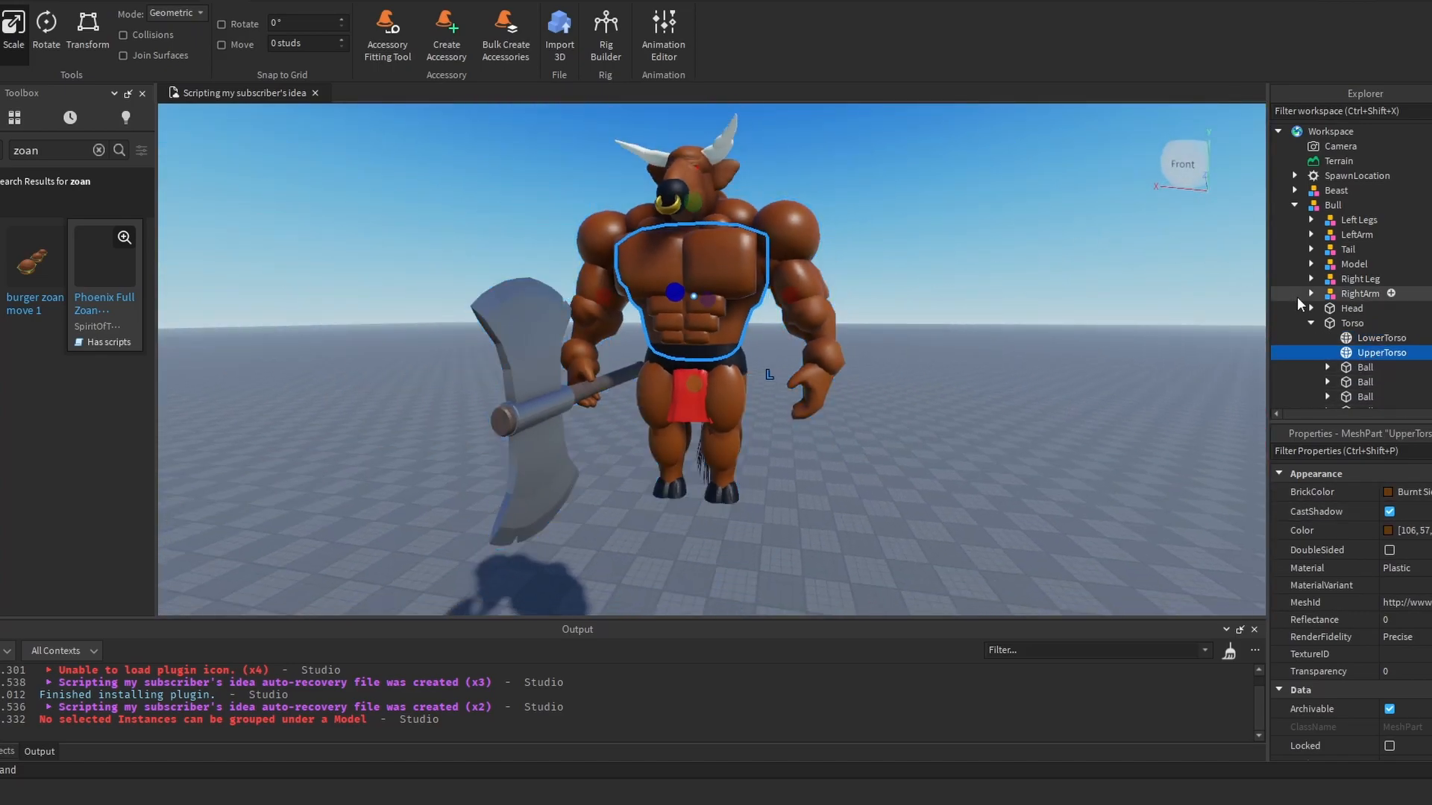
left_click(1312, 323)
left_click(1335, 309)
left_click(1352, 323)
scroll(952, 217, "down", 5)
left_click(953, 219)
right_click_drag(953, 219, 975, 217)
left_click(1333, 206)
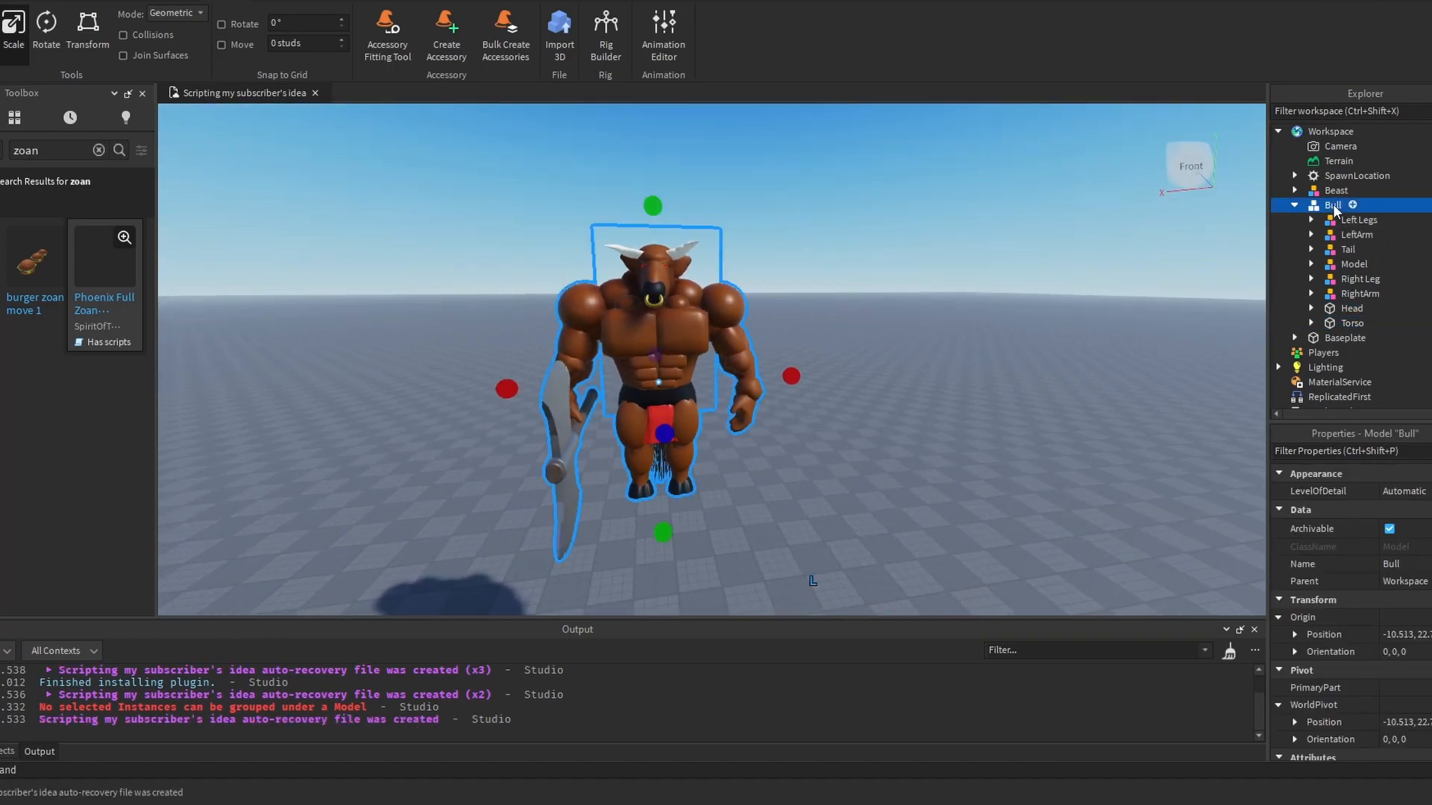
right_click(1335, 208)
left_click(888, 362)
scroll(902, 317, "up", 4)
right_click_drag(902, 317, 888, 265)
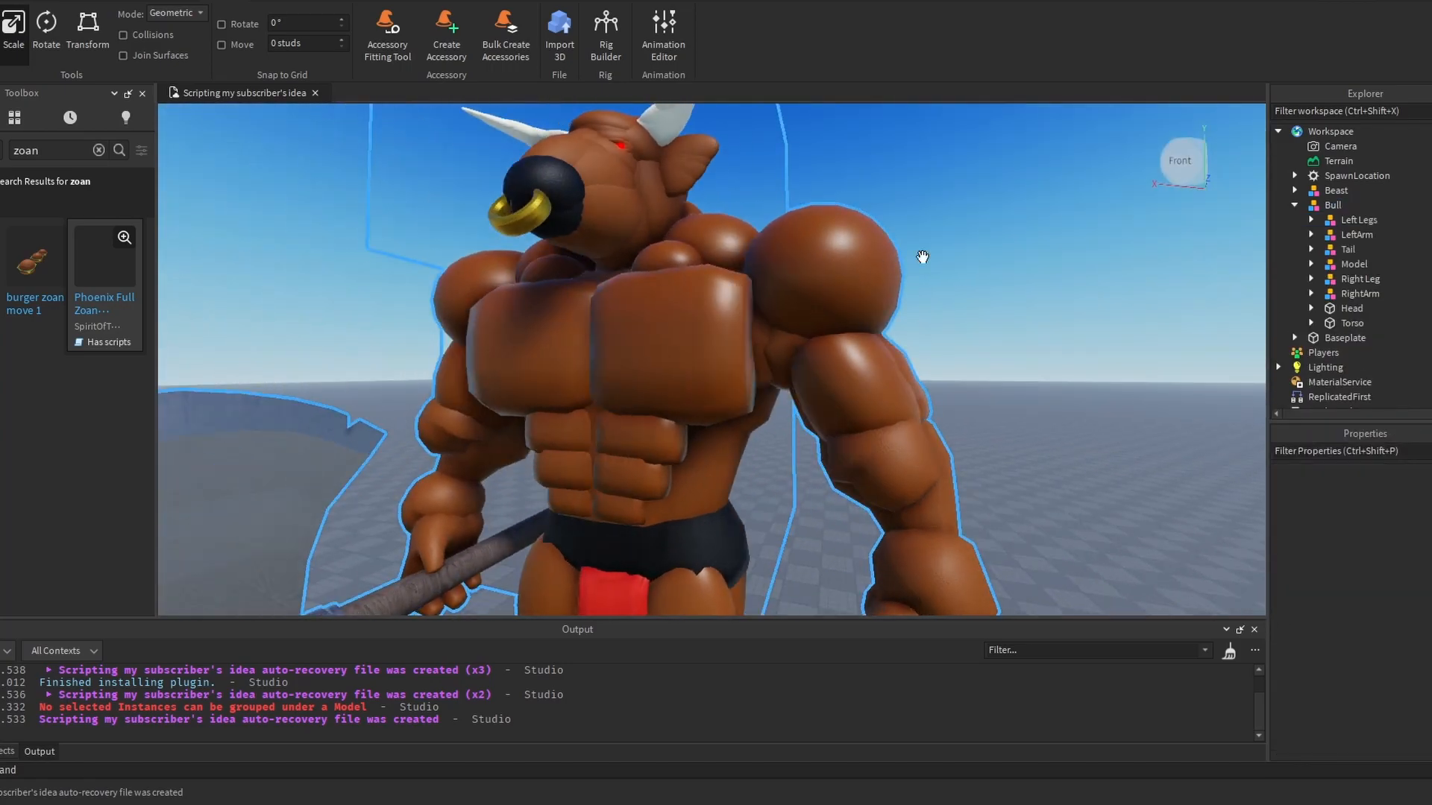
Step: Duplicate the Head block part and rename the copy RightUpperArm
scroll(888, 265, "down", 3)
left_click(1331, 303)
right_click(1331, 303)
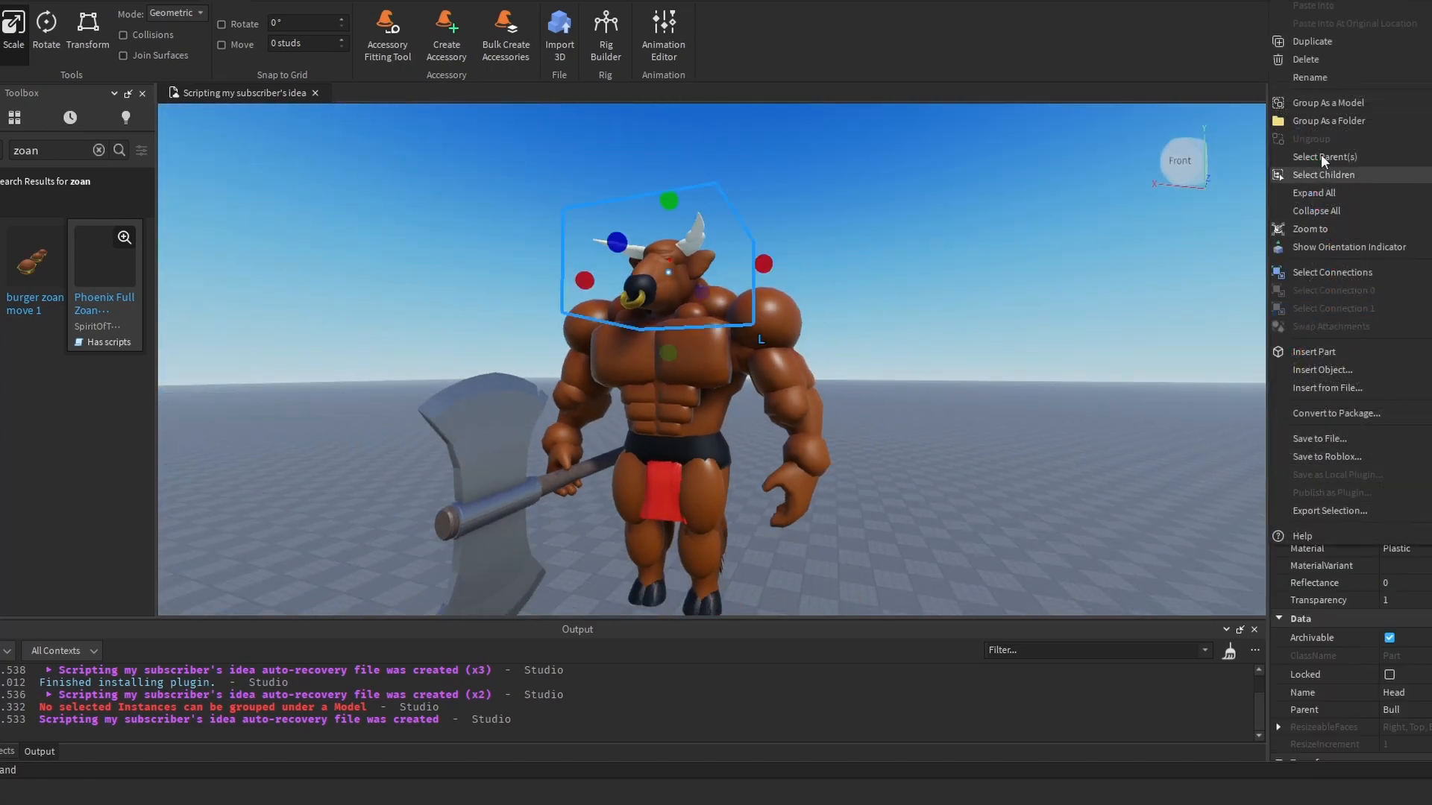
left_click(1314, 41)
right_click(1351, 326)
left_click(1332, 84)
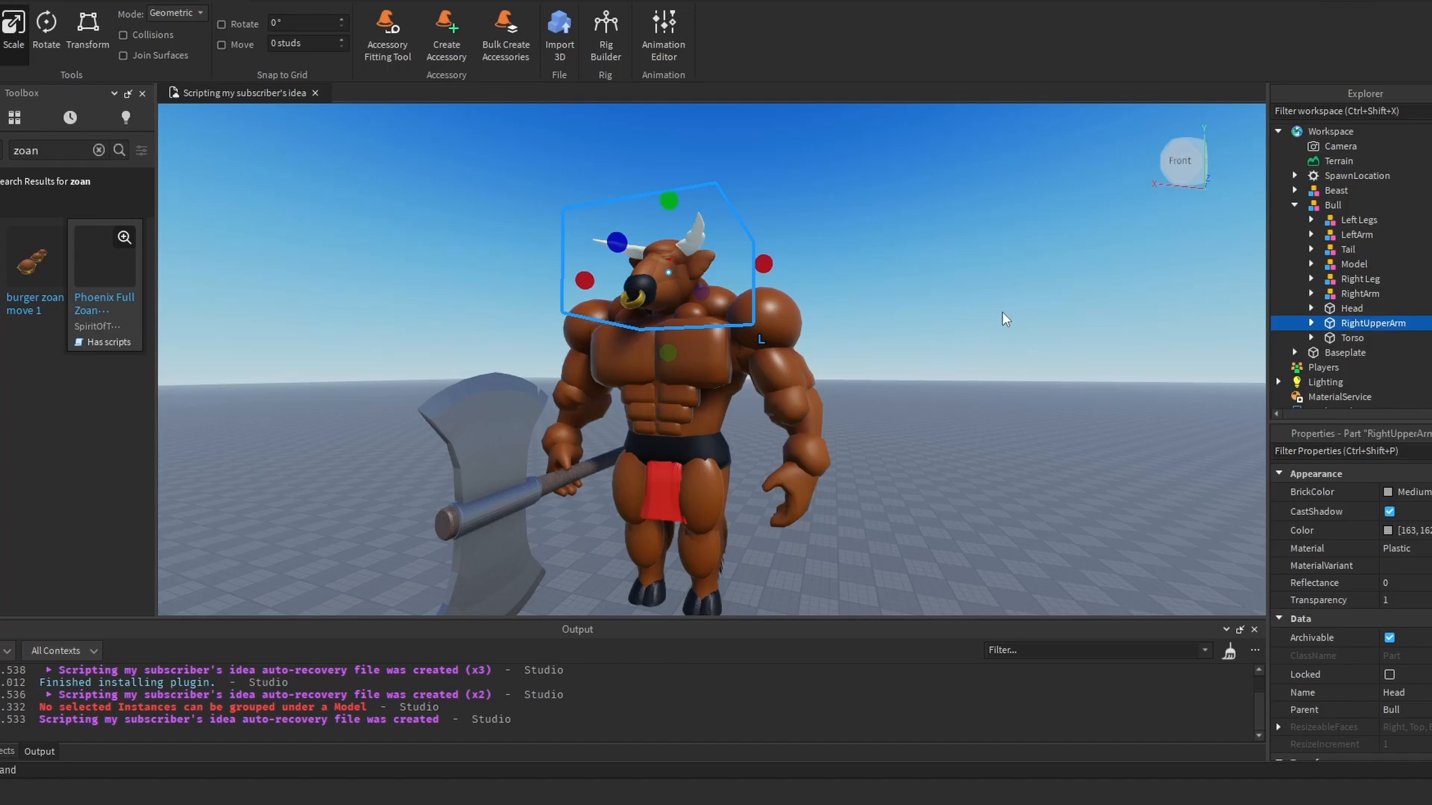
Step: Delete all the head parts nested inside the RightUpperArm block part, leaving only the empty block
left_click(1355, 293)
mouse_move(895, 328)
right_mouse_down()
mouse_move(859, 328)
mouse_move(880, 320)
right_mouse_up()
left_click(1402, 322)
right_click_drag(880, 250, 835, 247)
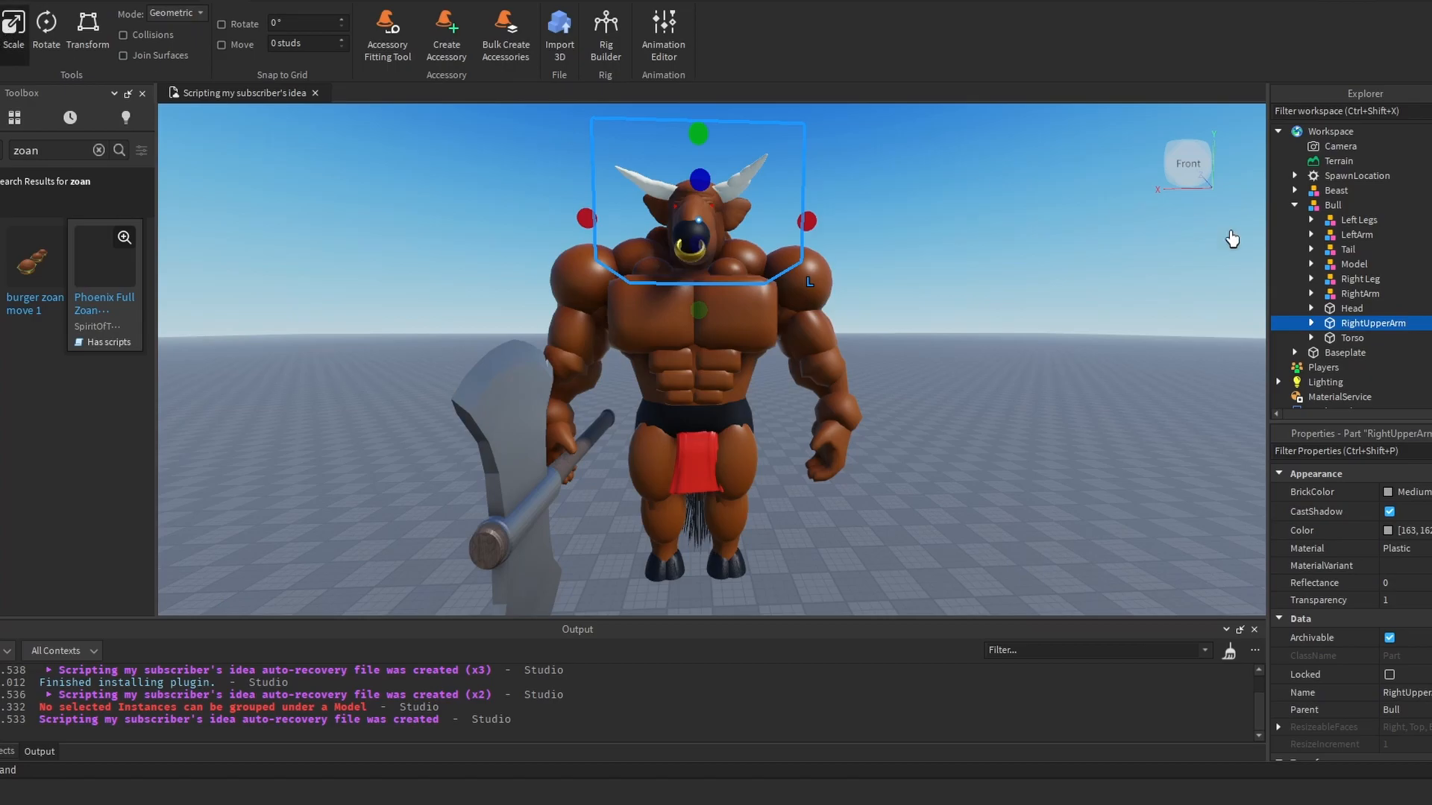
left_click(1364, 337)
scroll(1370, 333, "down", 20)
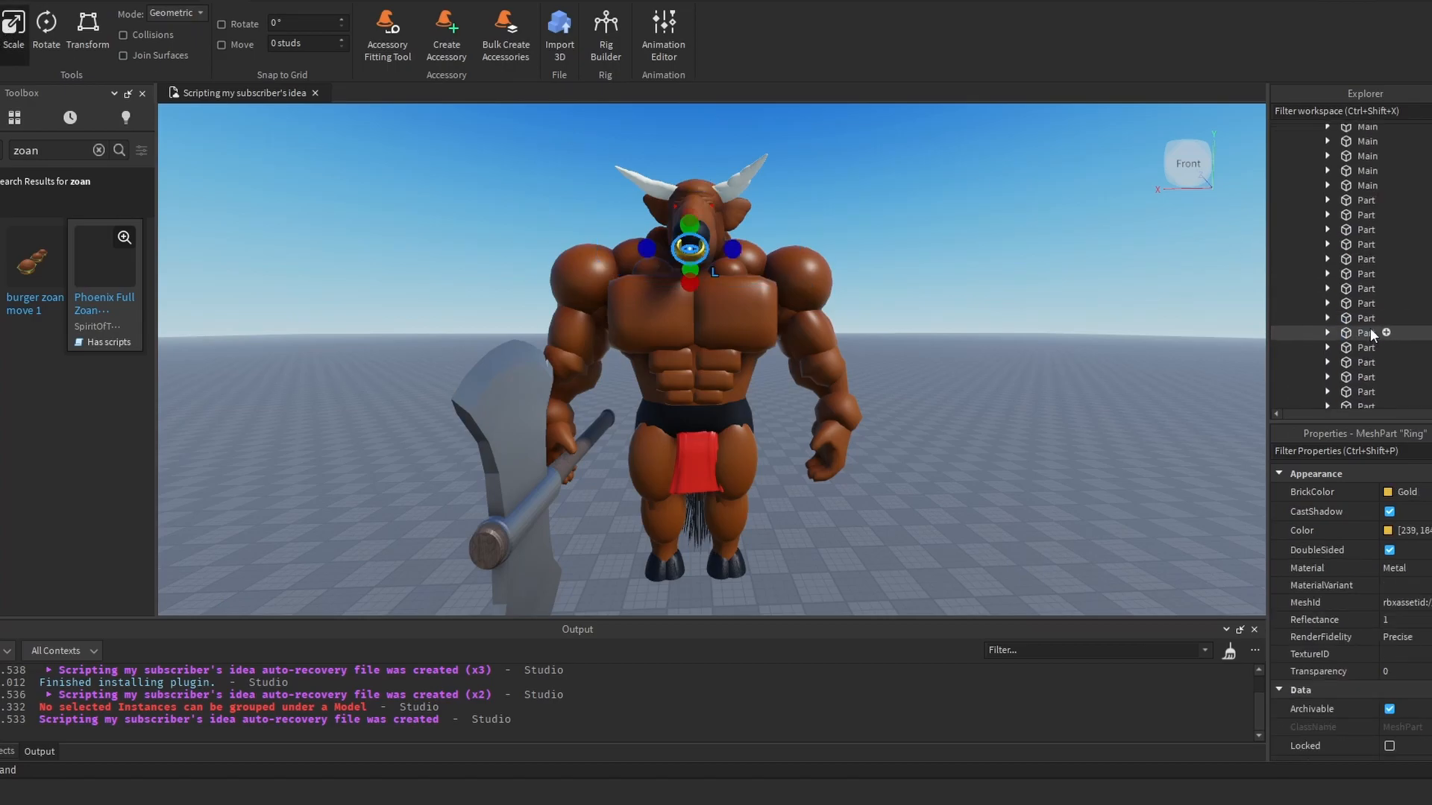
left_click(1349, 287, "shift")
right_click(1349, 287)
left_click(1303, 369)
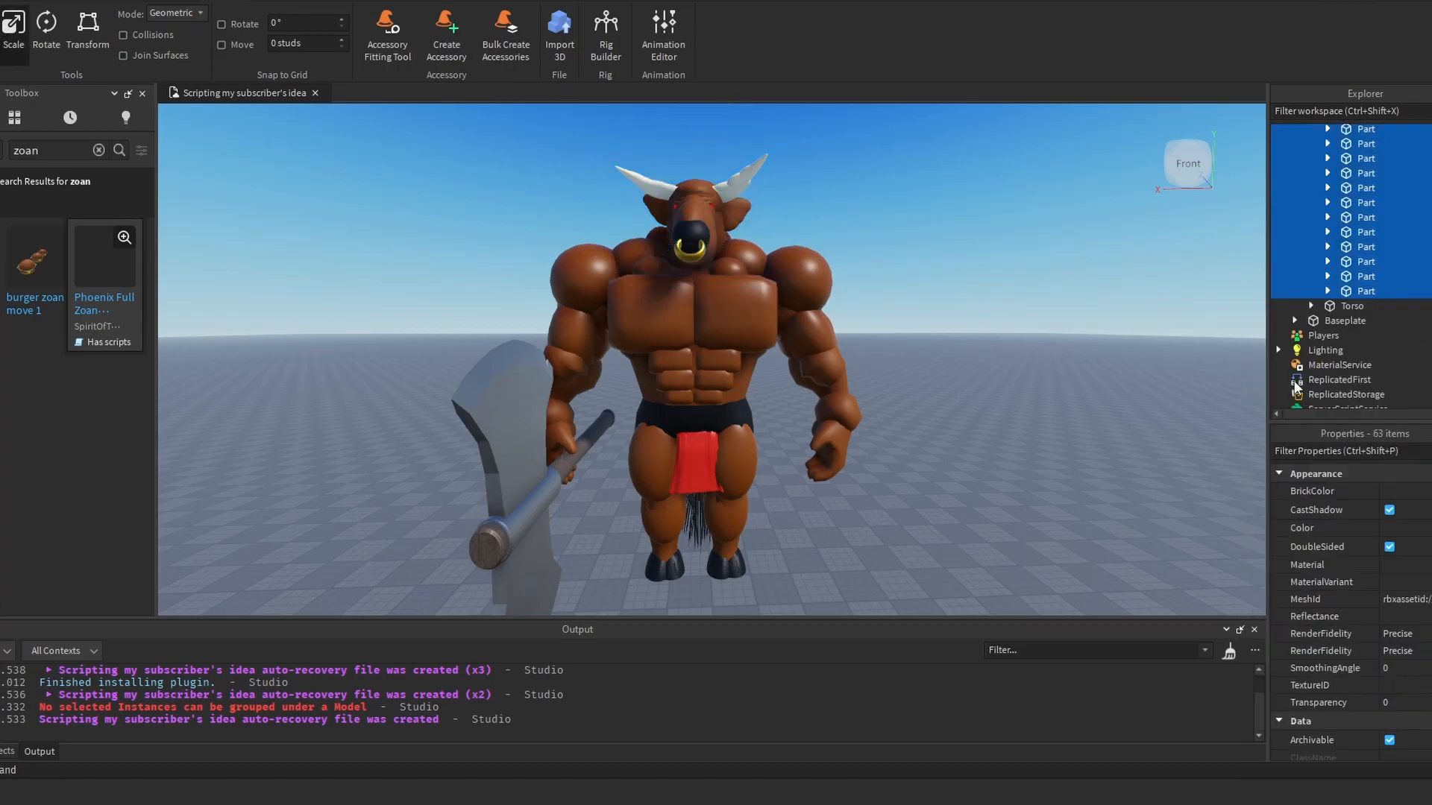
left_click(1353, 320)
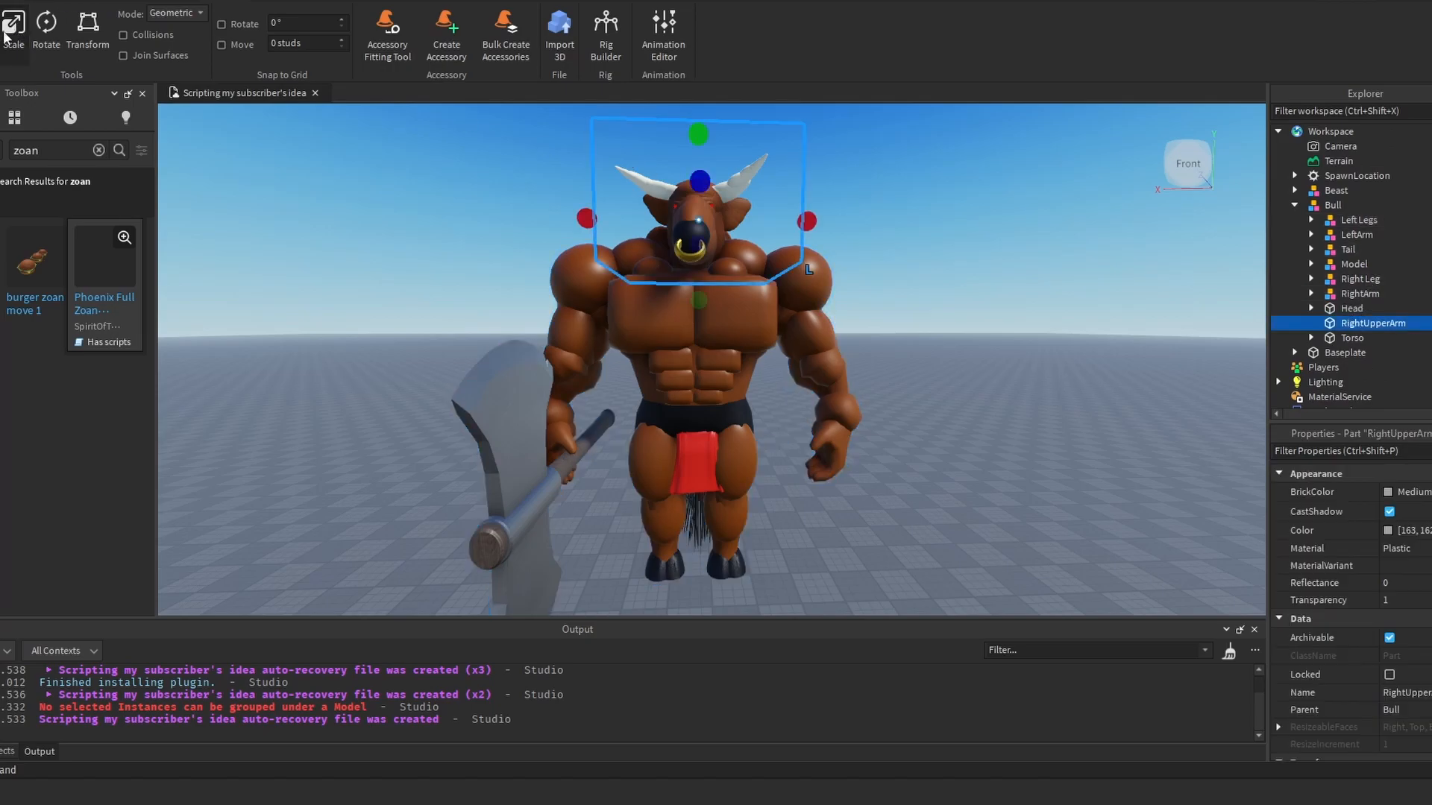
Step: Shift the RightUpperArm block part from the head toward the bull's right arm and reduce its size
right_click_drag(522, 218, 567, 232)
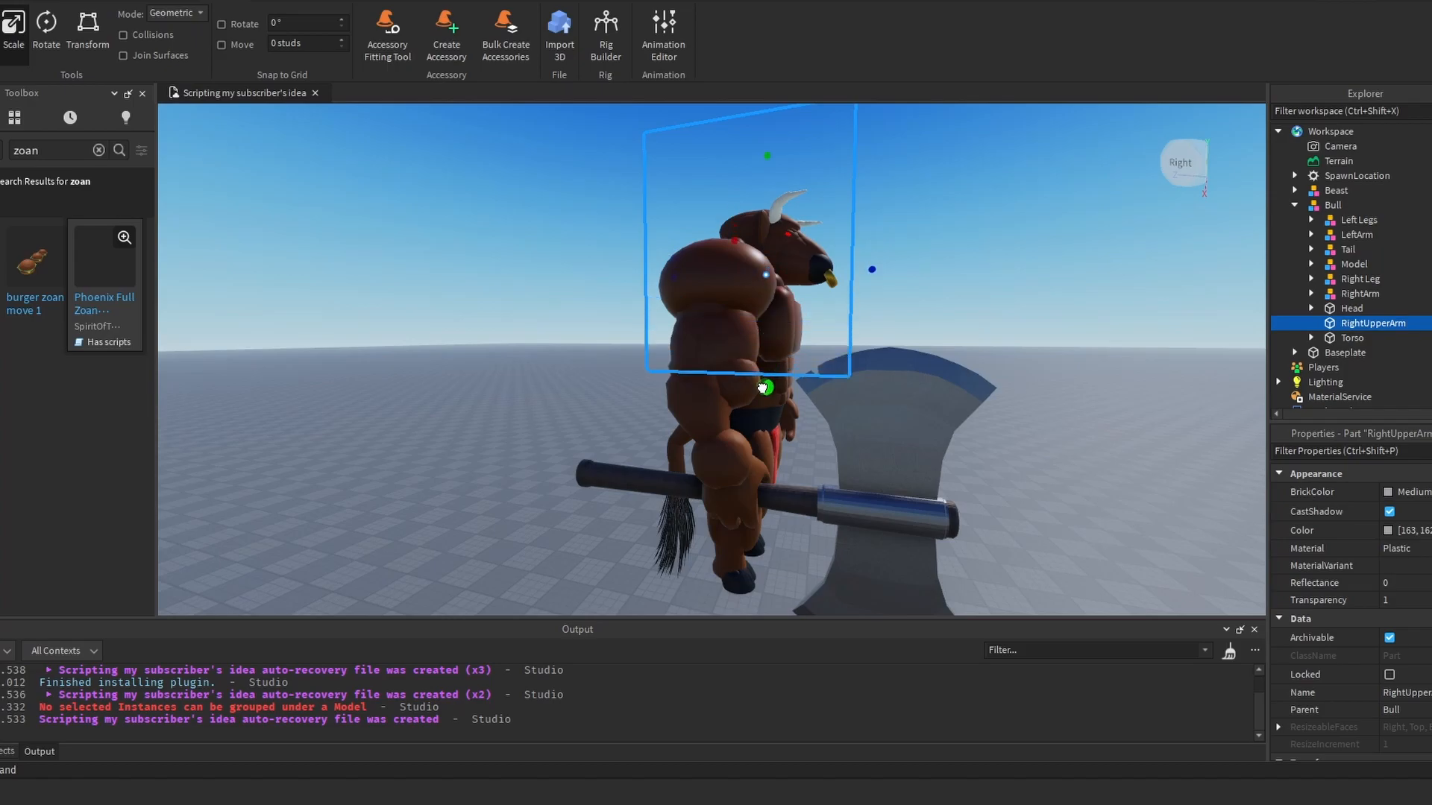
scroll(762, 385, "up", 10)
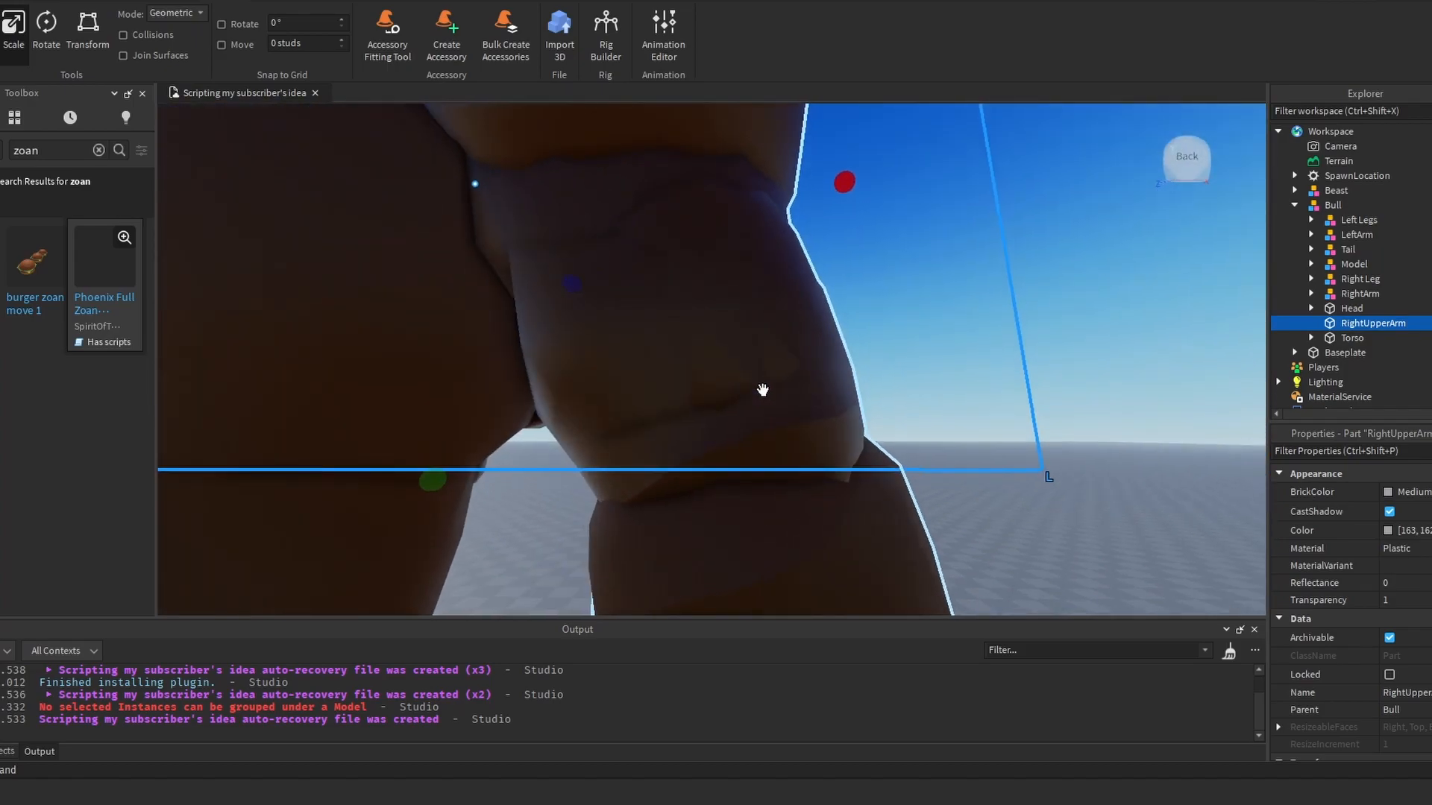
key("f")
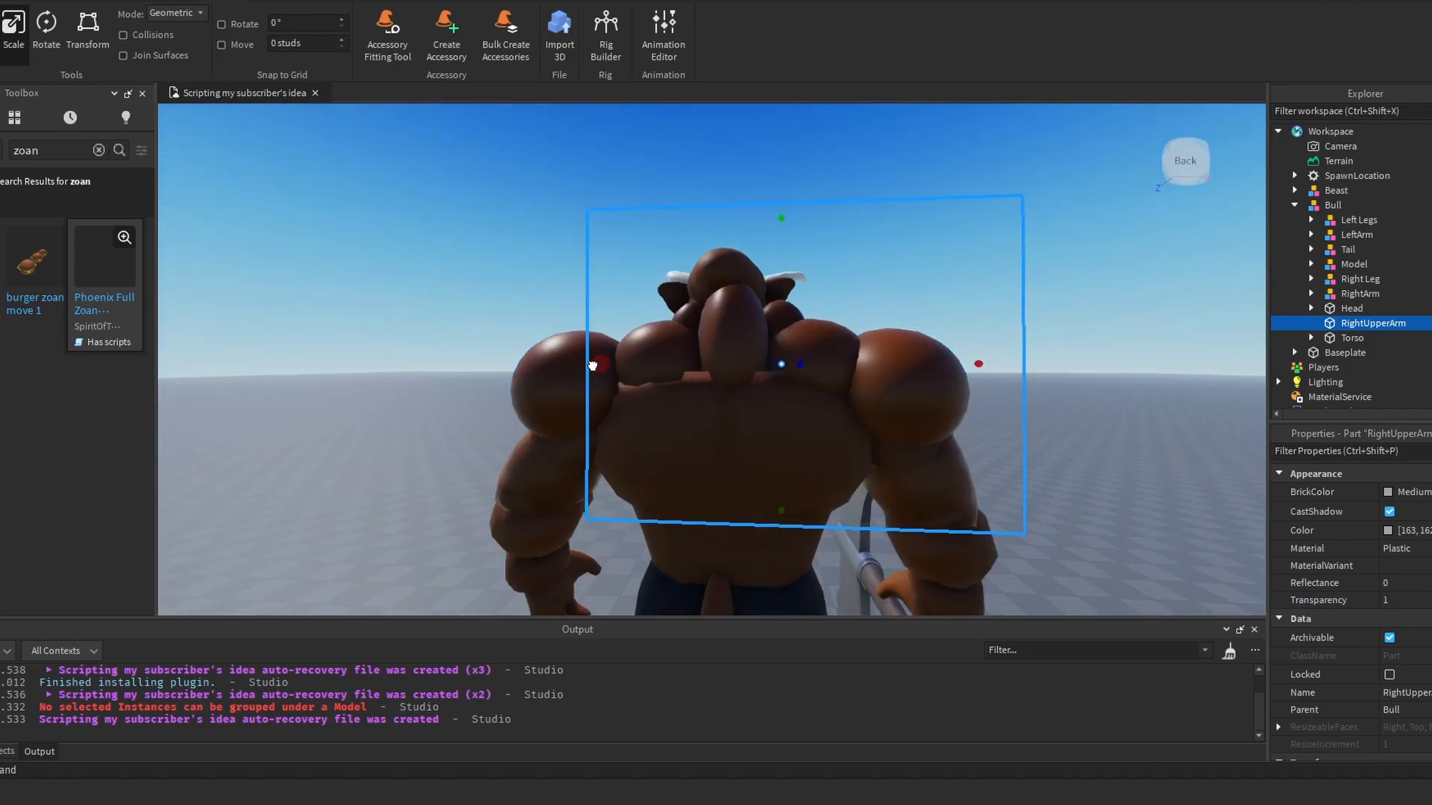
right_click_drag(823, 409, 714, 241)
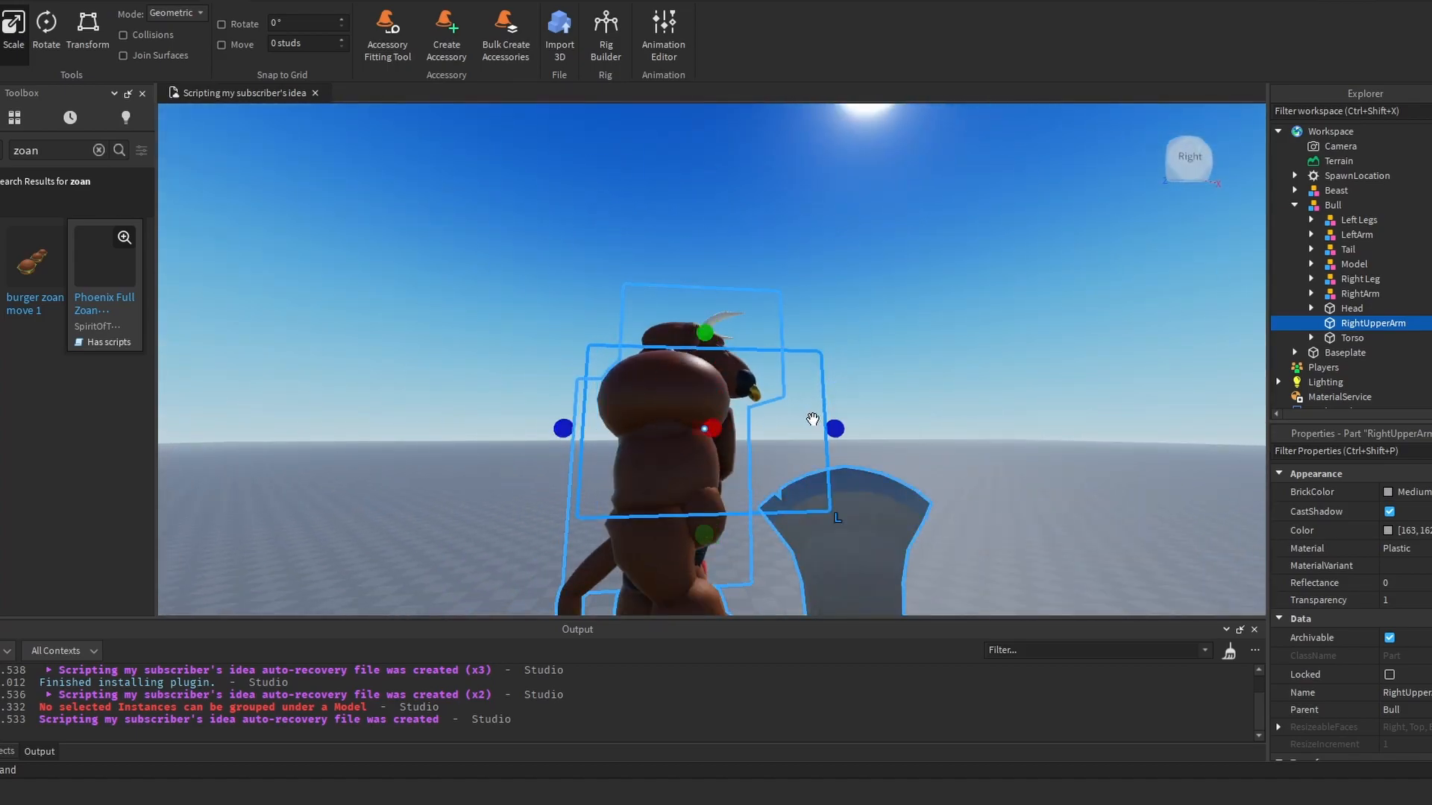
scroll(724, 528, "up", 3)
right_click_drag(723, 522, 722, 527)
scroll(722, 527, "down", 3)
scroll(722, 527, "up", 3)
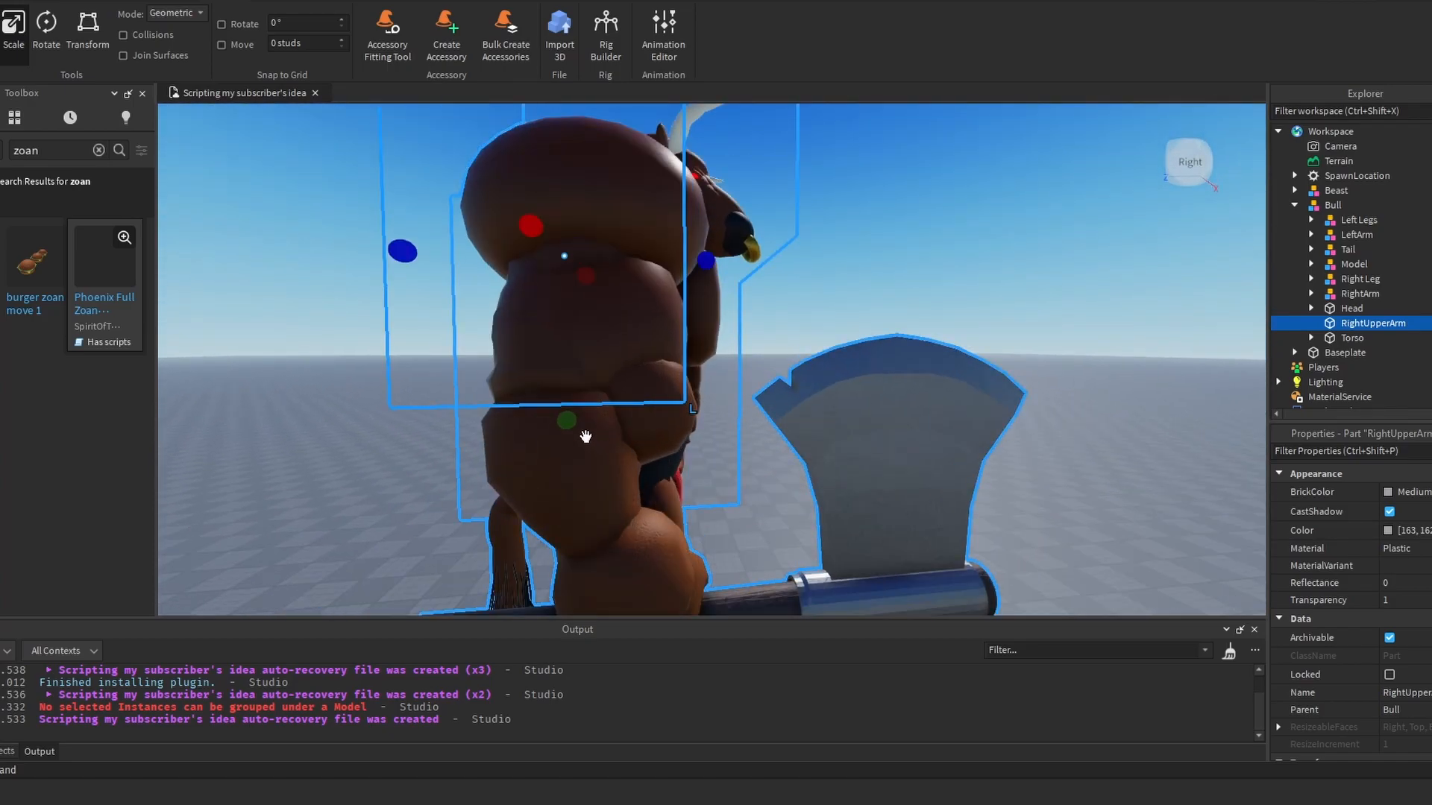
Step: Fit the RightUpperArm block part around the bull's right shoulder and upper arm, checking it from behind and in front
right_click_drag(659, 342, 662, 348)
scroll(661, 348, "down", 2)
scroll(853, 328, "up", 3)
right_click_drag(852, 328, 826, 314)
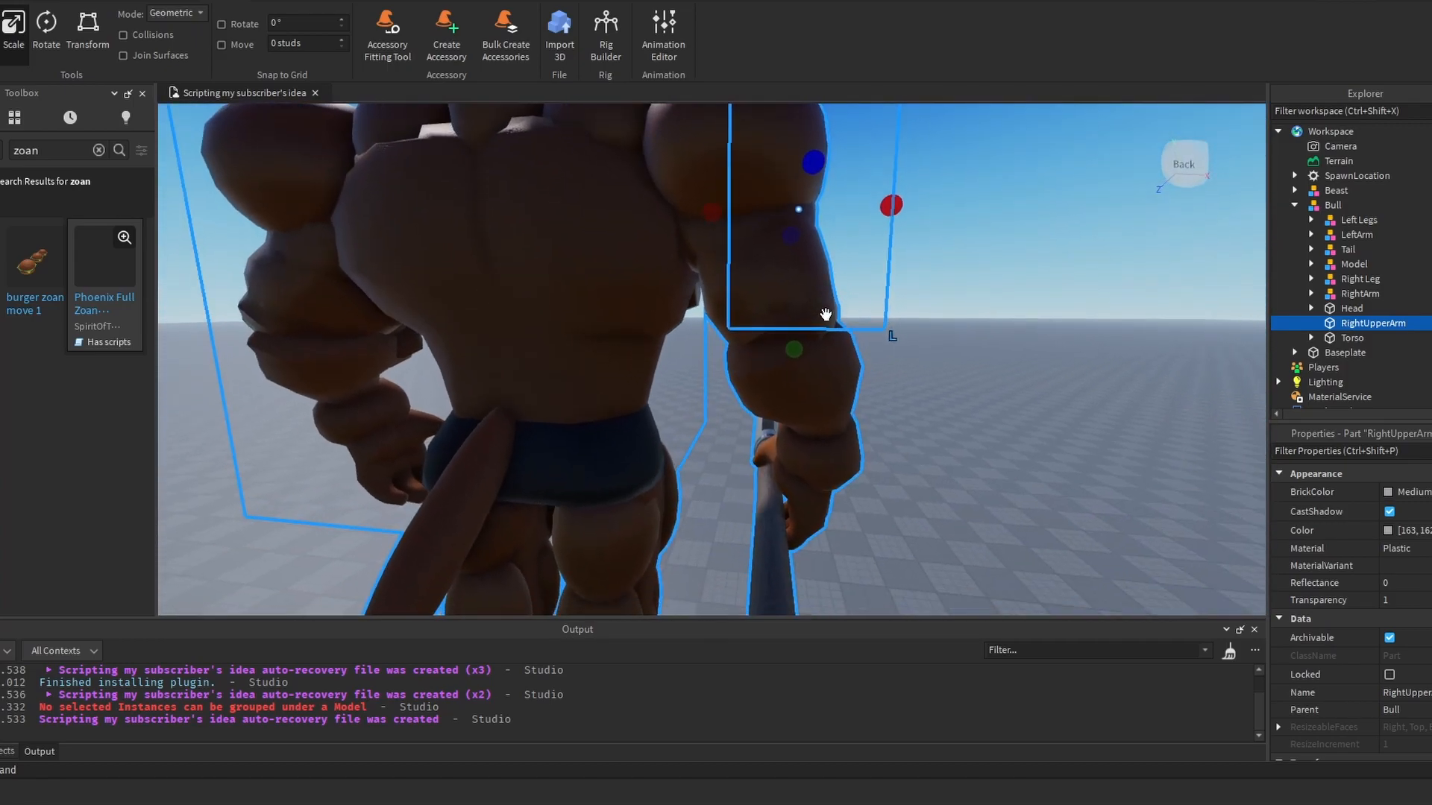
scroll(826, 314, "down", 5)
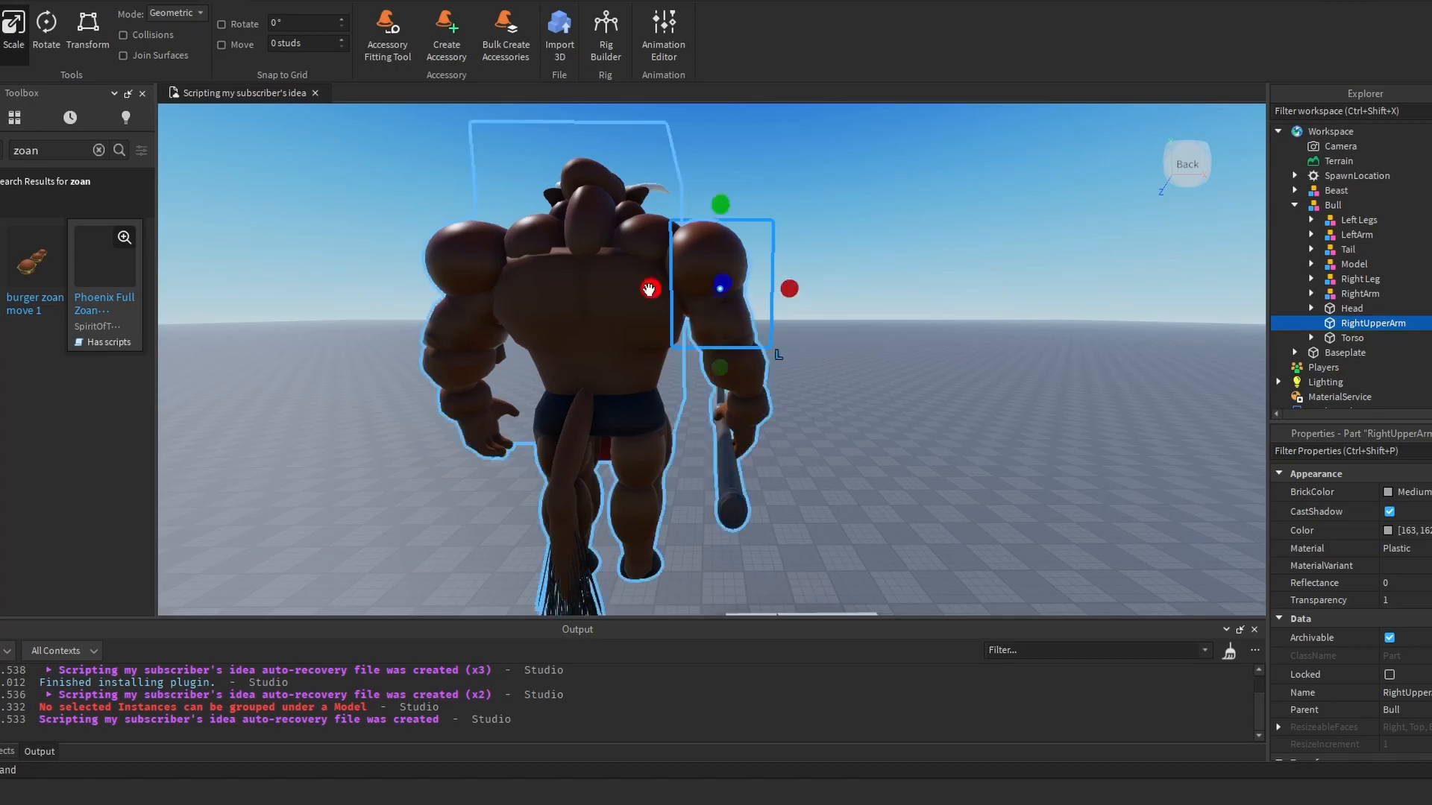
right_click_drag(864, 331, 558, 322)
scroll(806, 332, "up", 4)
scroll(558, 322, "down", 5)
scroll(847, 310, "up", 4)
right_click_drag(1029, 307, 828, 305)
key("a")
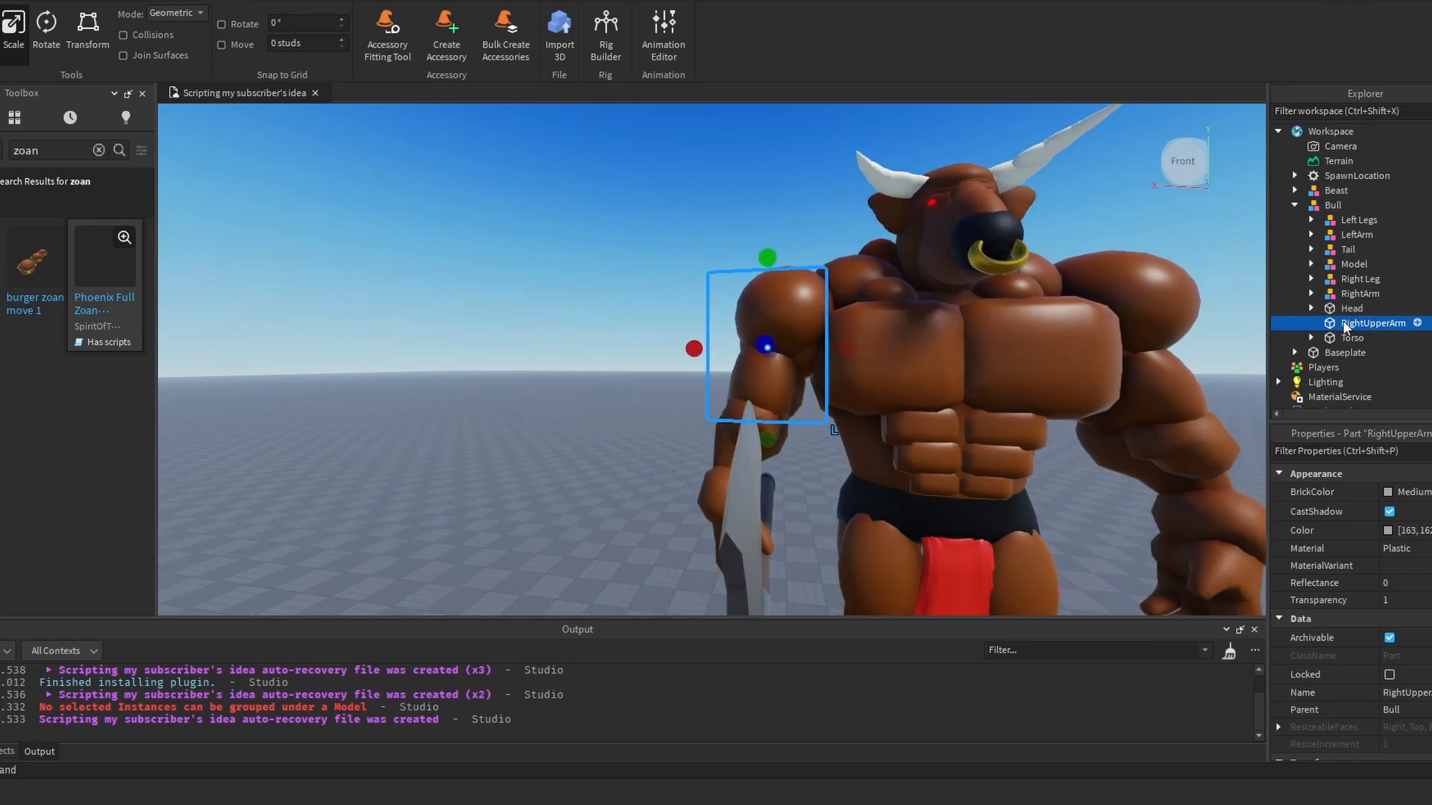
Step: Duplicate the RightUpperArm block part and move the copy across the chest onto the bull's left shoulder and upper arm
right_click(1344, 326)
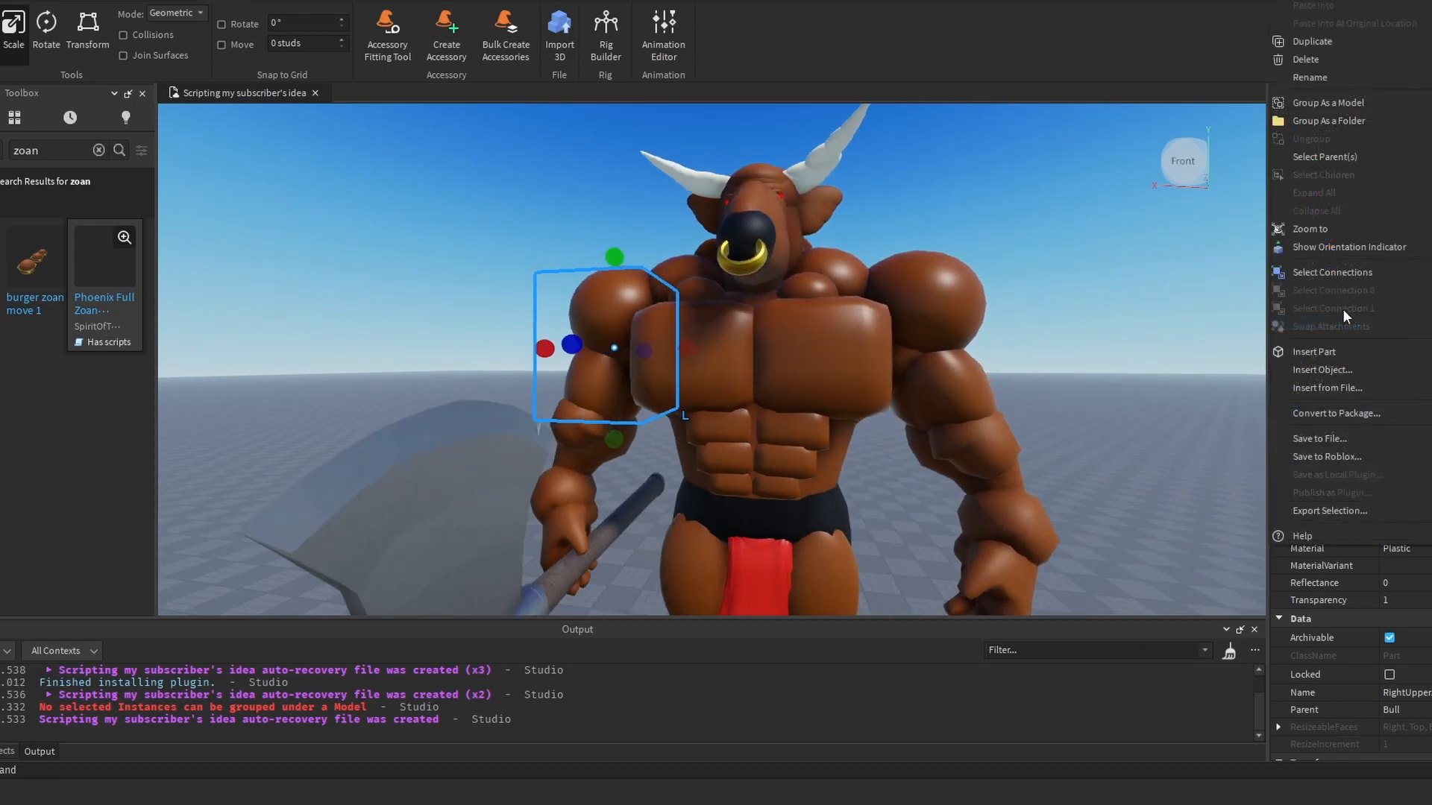
left_click(1311, 41)
key("ctrl+2")
left_click_drag(669, 344, 837, 369)
key("d")
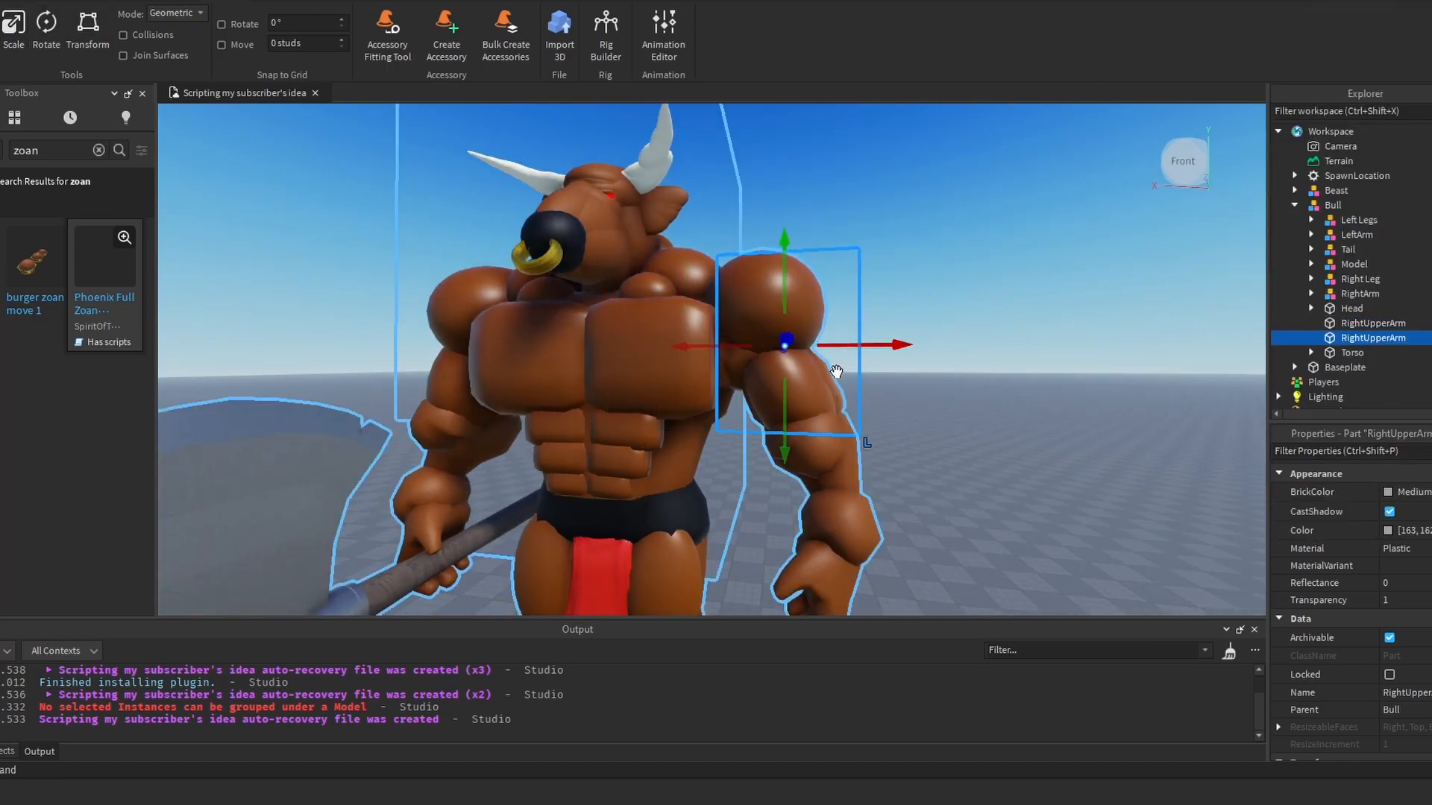
scroll(825, 367, "down", 5)
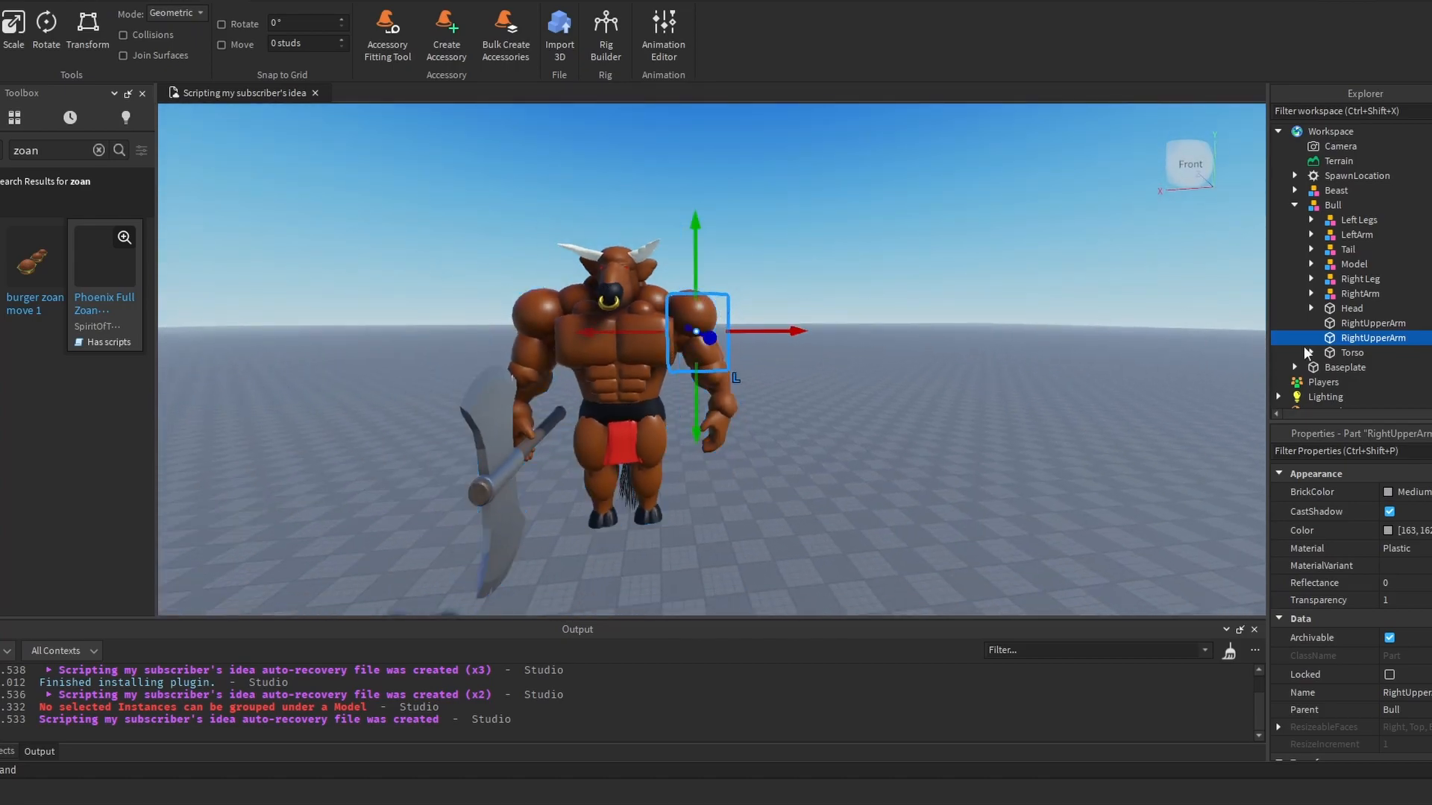
Step: Extend both upper-arm block parts slightly upward over the shoulders and rename the left one LeftUpperArm
left_click(1372, 323)
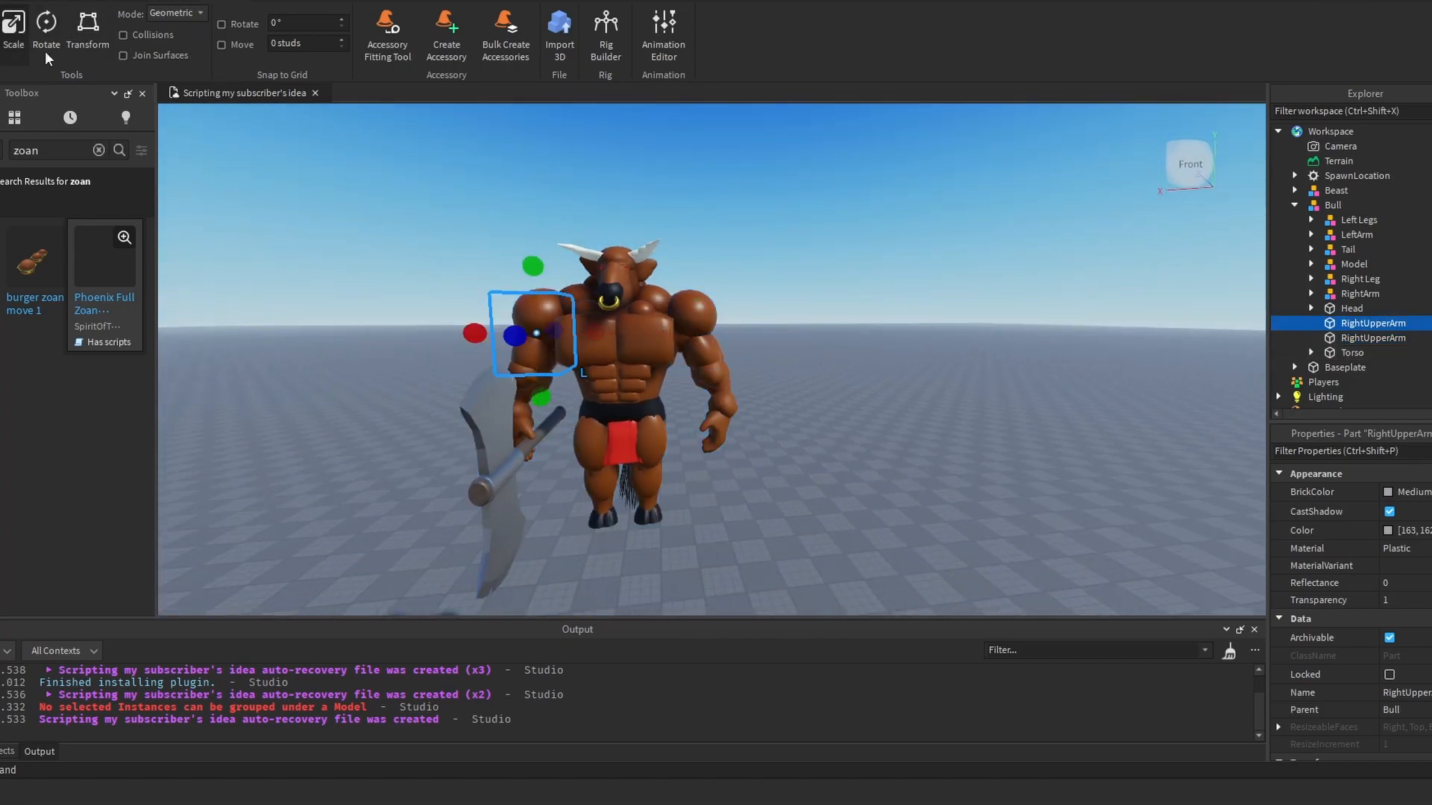
left_click(1371, 341)
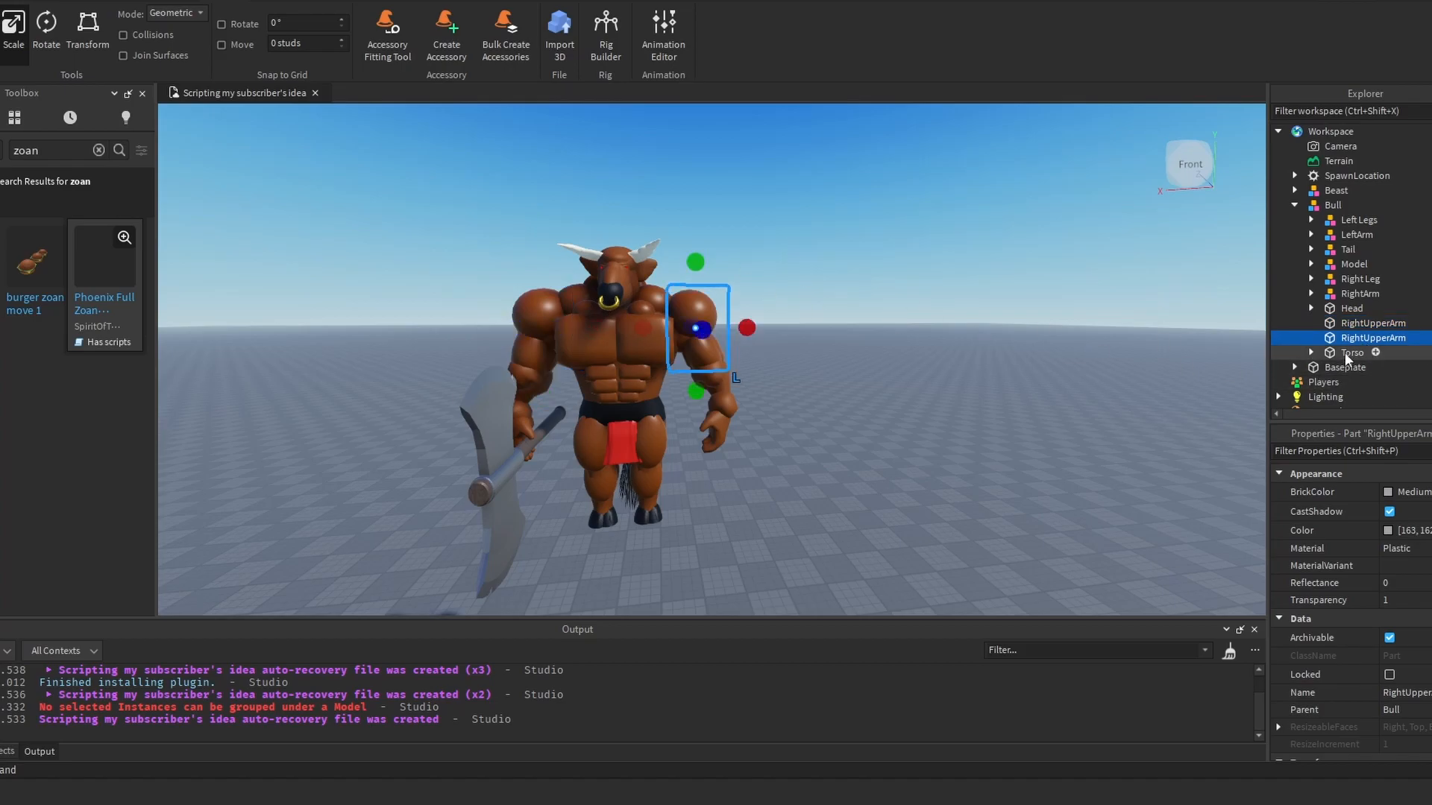
right_click(1347, 344)
left_click(1298, 78)
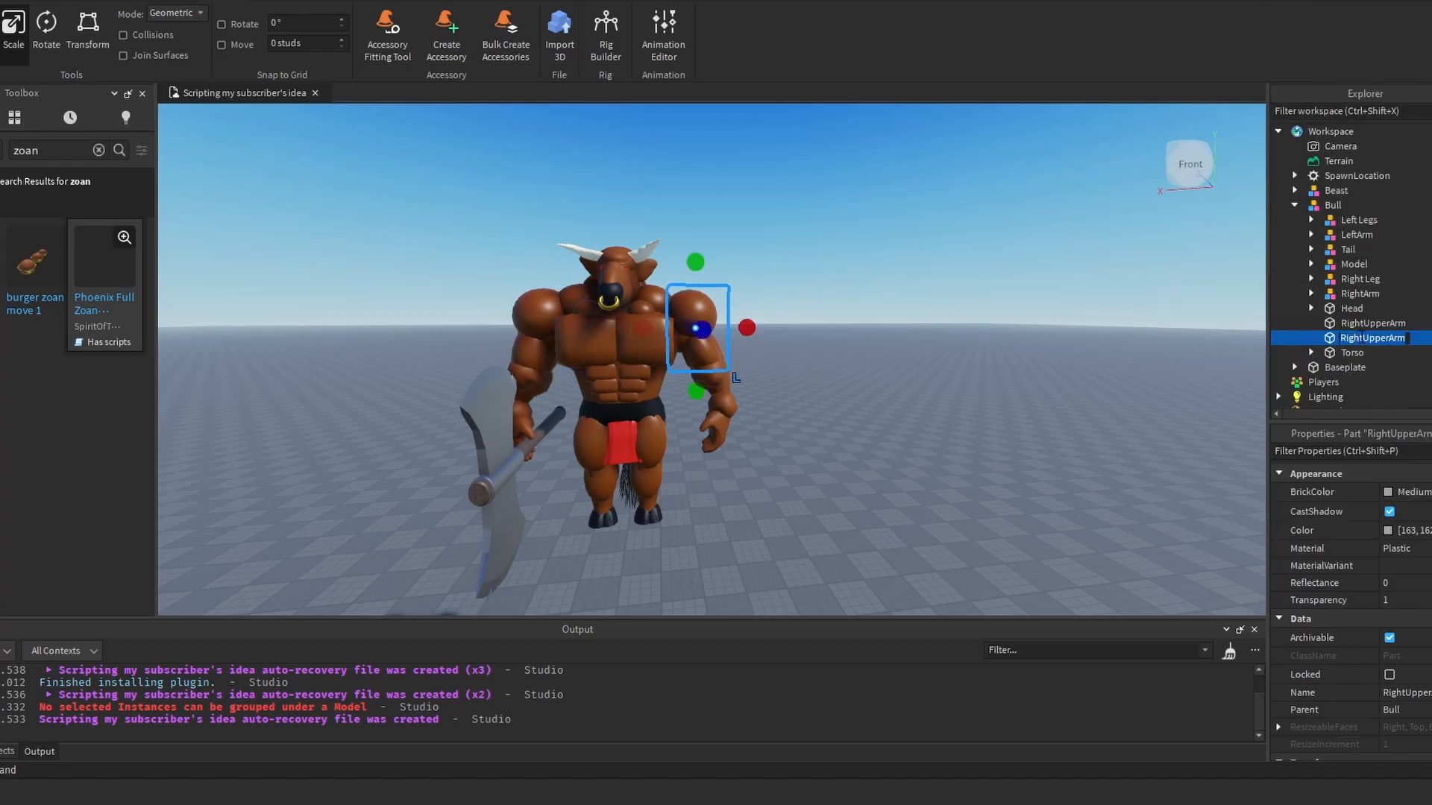
key("Return")
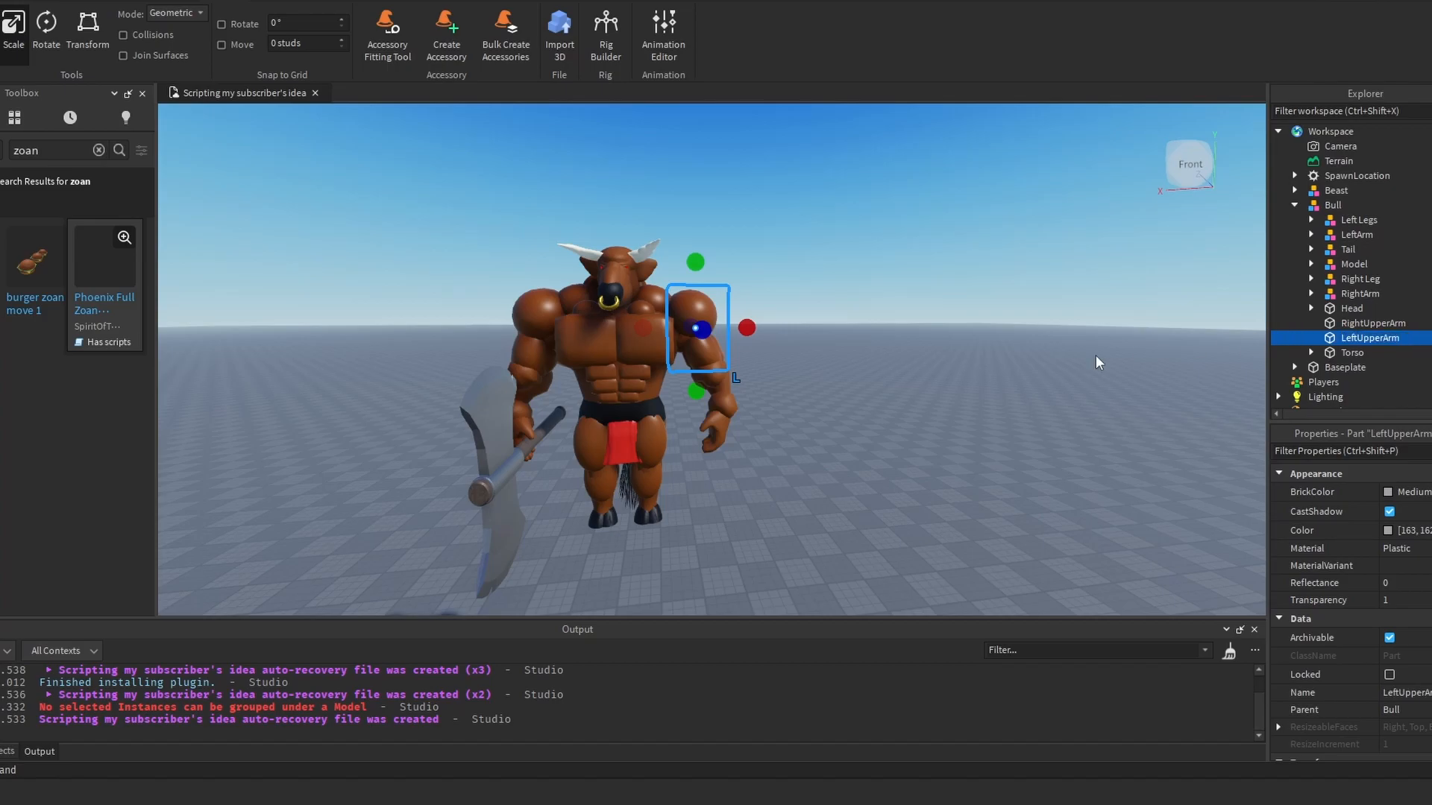
Step: Duplicate the RightUpperArm block part and move the copy down to the bull's right forearm
left_click(1358, 323)
right_click(1358, 322)
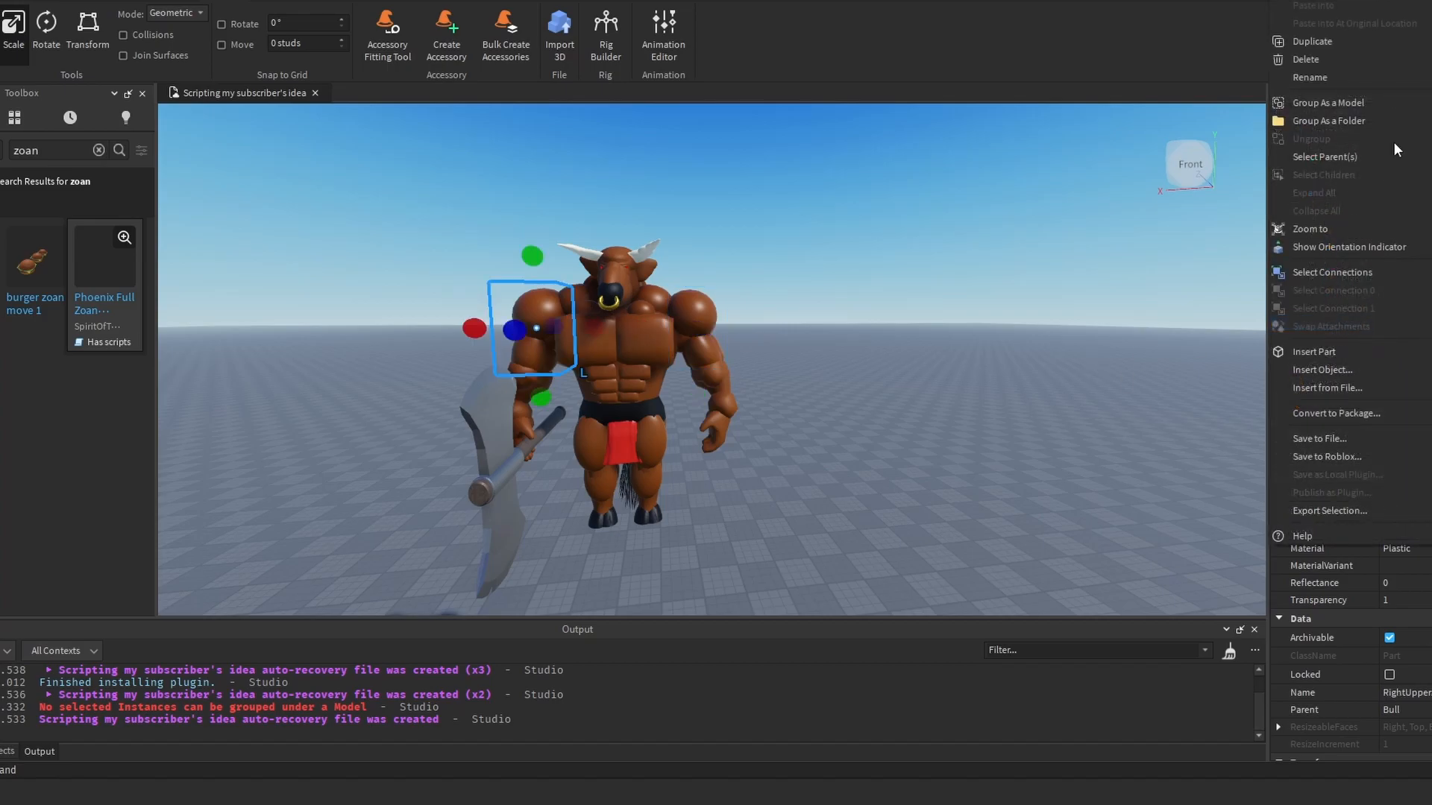
left_click(1329, 42)
key("a")
mouse_move(626, 230)
right_mouse_down()
mouse_move(653, 233)
mouse_move(642, 217)
right_mouse_up()
key("a")
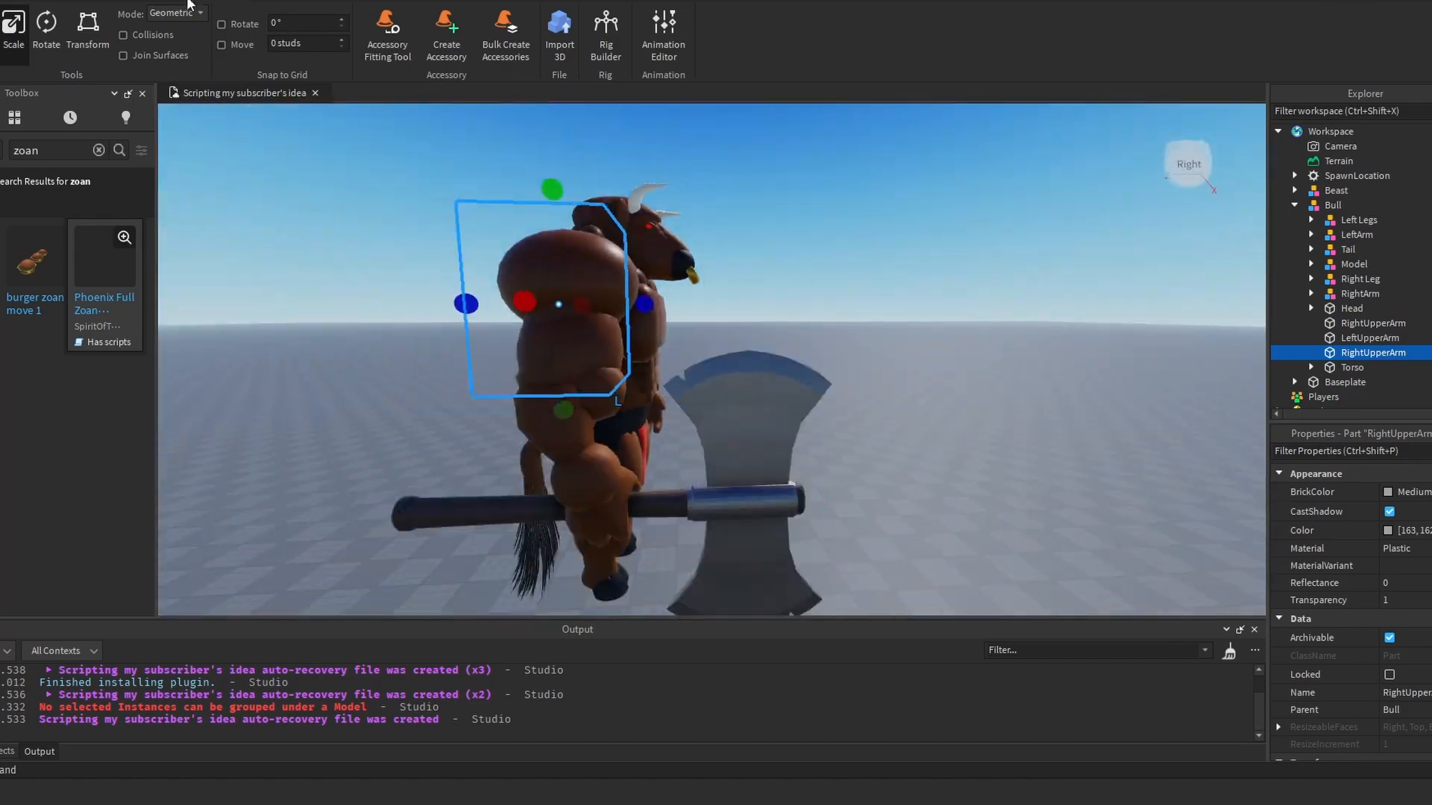
left_click(1, 36)
right_click_drag(703, 355, 752, 399)
left_click_drag(742, 428, 745, 543)
scroll(745, 451, "down", 2)
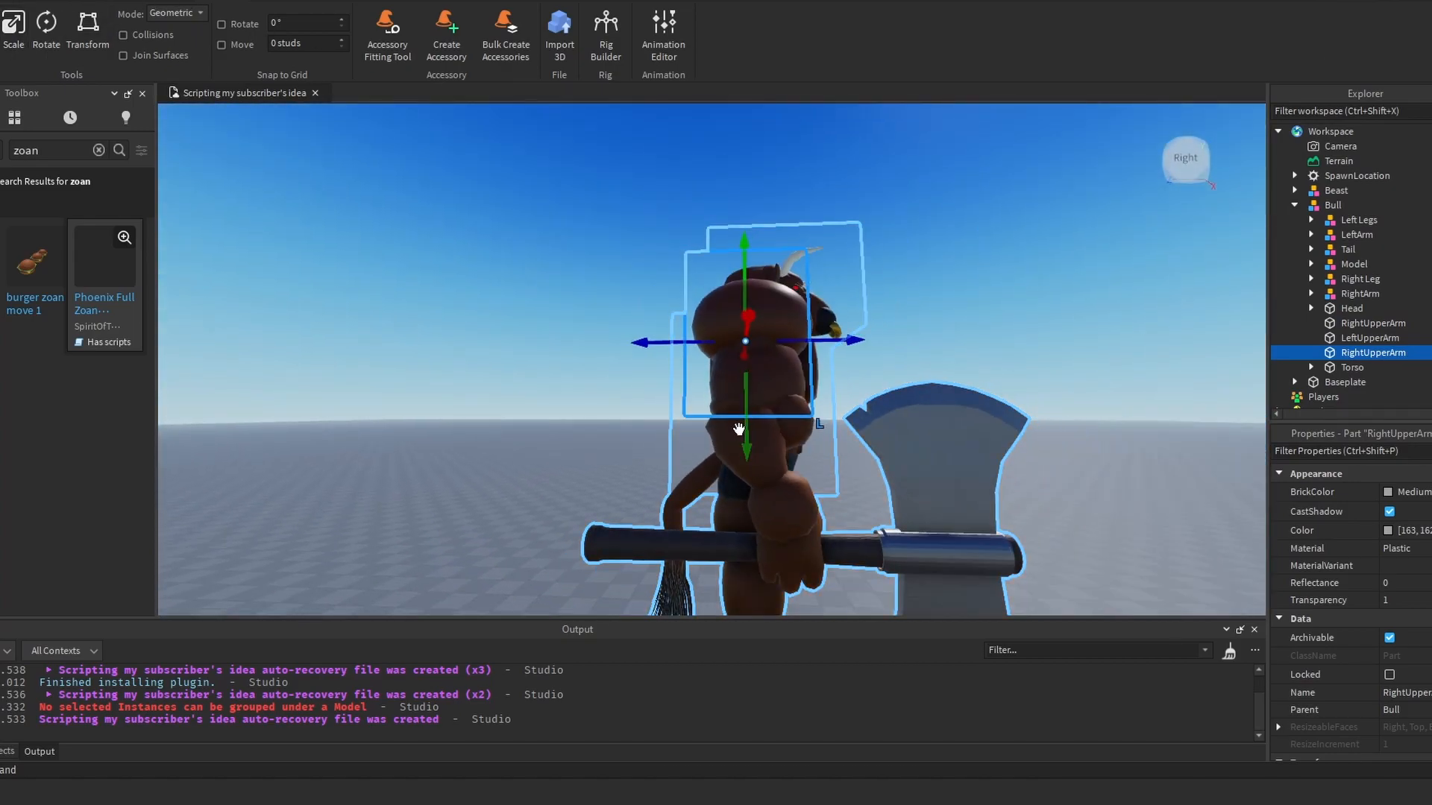
left_click_drag(805, 444, 823, 445)
Step: Resize and shift the copied block part so it encloses the bull's right forearm and hand
left_click(16, 34)
scroll(657, 481, "up", 2)
left_click_drag(684, 471, 682, 472)
left_click_drag(761, 381, 763, 366)
right_click_drag(763, 370, 763, 372)
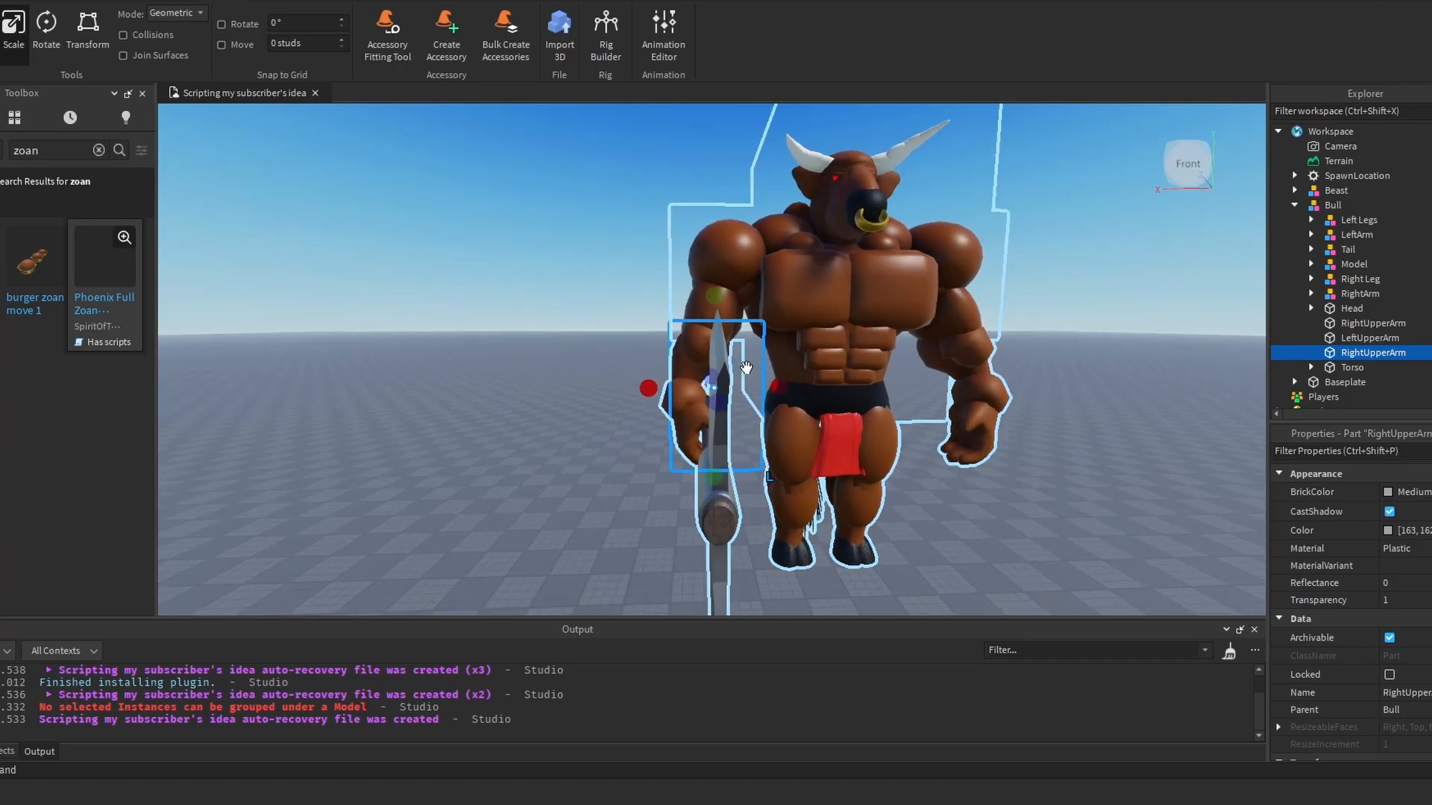
left_click(2, 33)
left_click_drag(784, 386, 774, 386)
right_click_drag(766, 385, 766, 385)
Step: Rename the block part around the bull's right forearm RightLowerArm
right_click(1391, 357)
left_click(1347, 139)
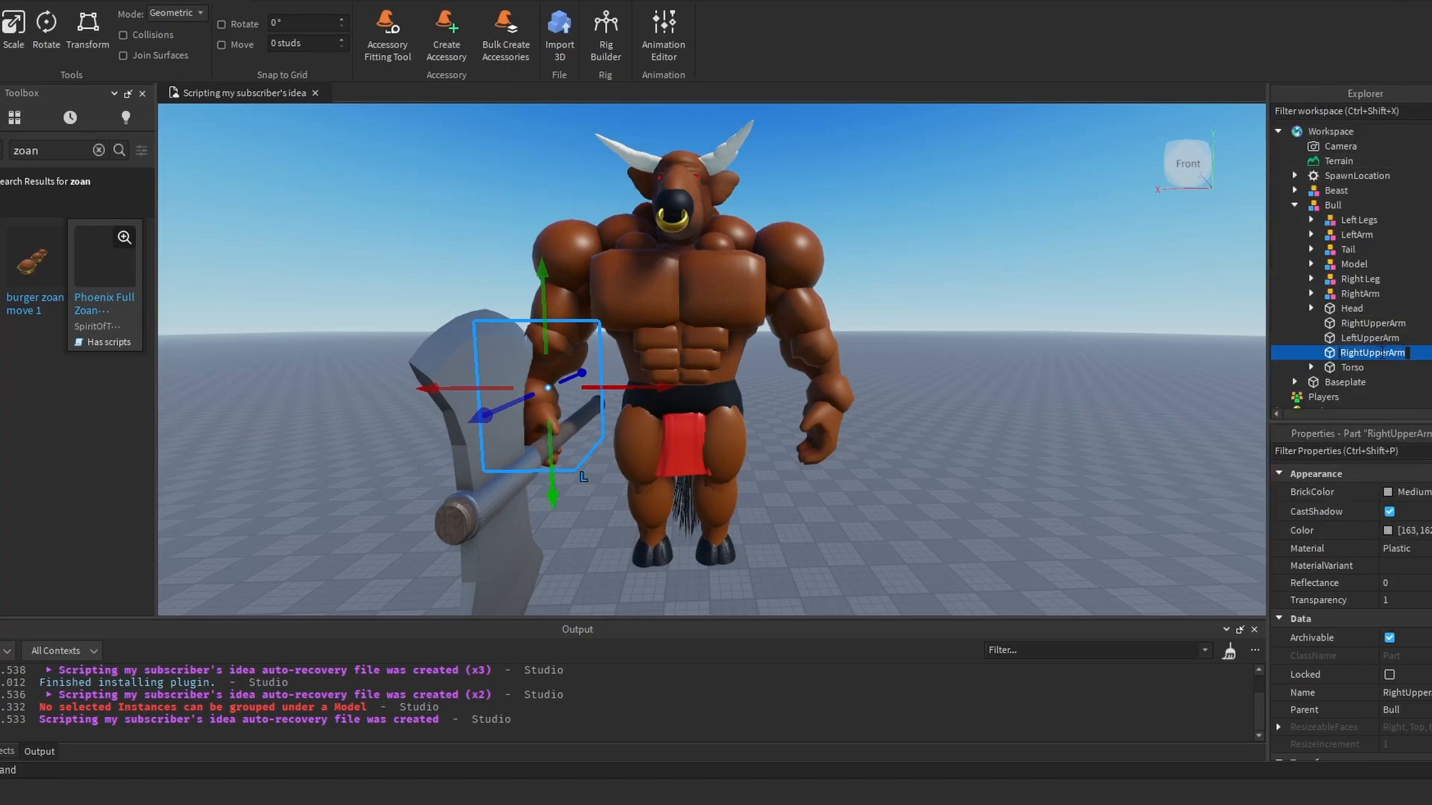
type("Low")
key("Return")
Step: Duplicate the RightLowerArm block part and rename the copy LeftLowerArm
right_click(1335, 352)
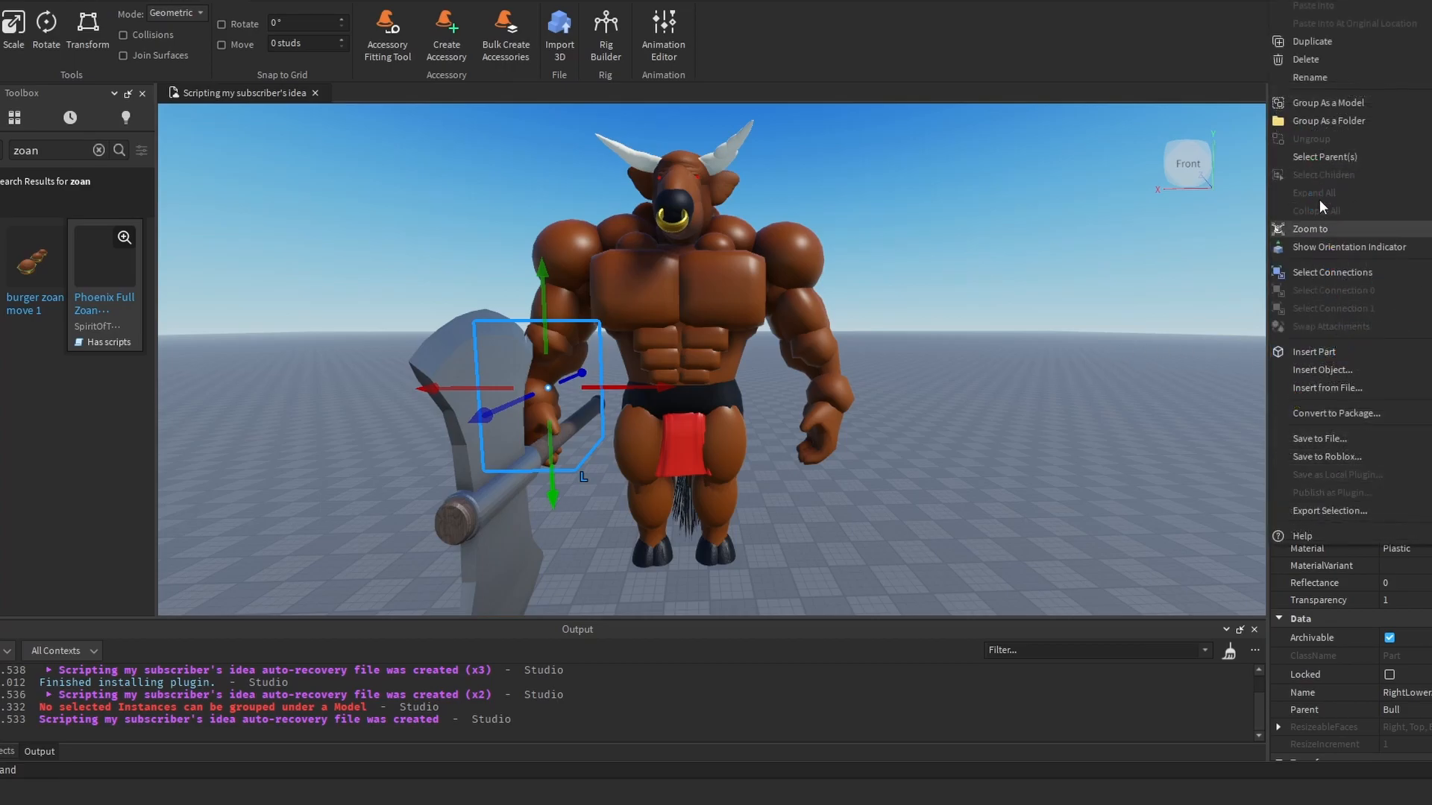
left_click(1311, 42)
right_click(1372, 365)
left_click(1326, 82)
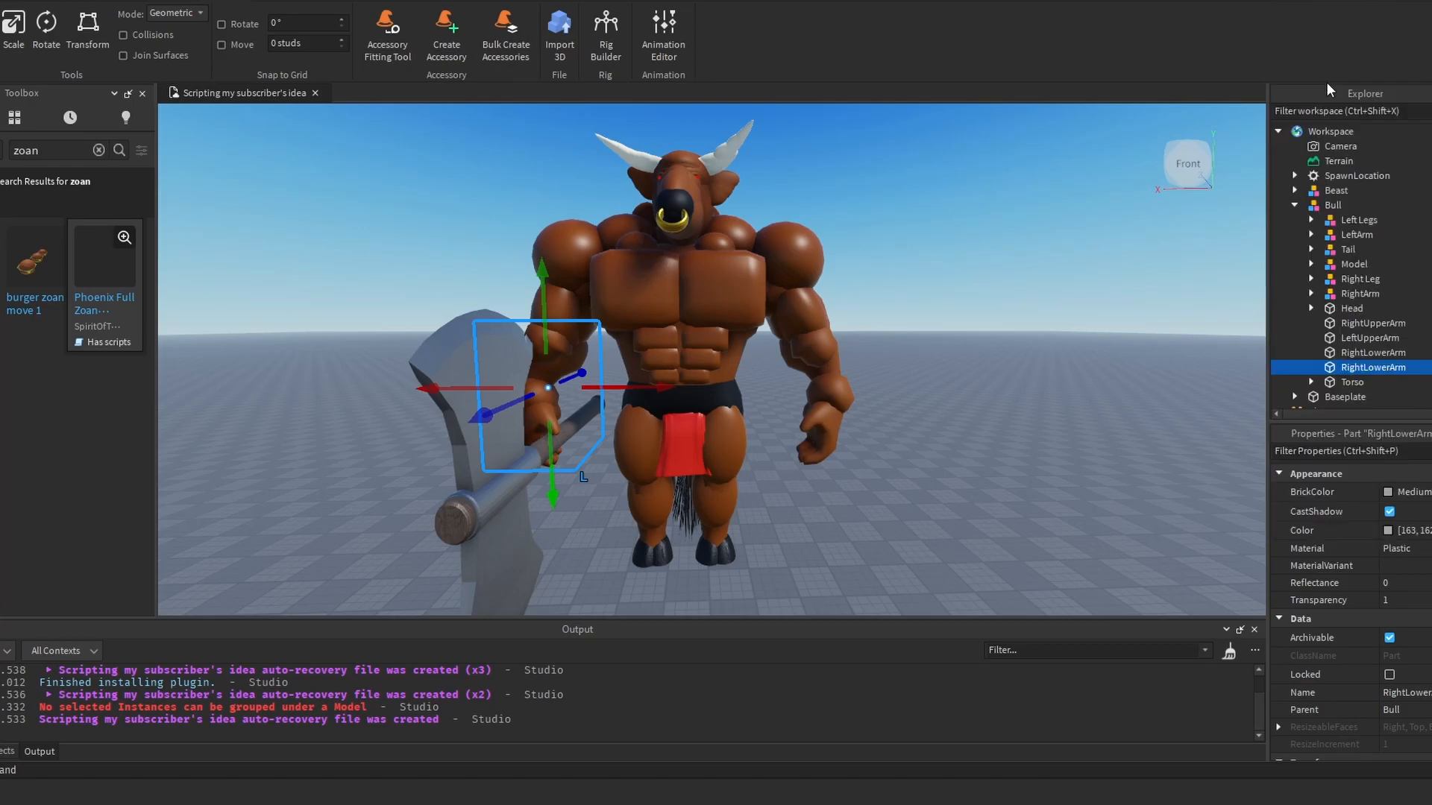
type("Left")
key("Return")
Step: Move the LeftLowerArm block part across the body so it encloses the bull's left forearm and hand
left_click_drag(646, 389, 888, 400)
right_click_drag(885, 400, 882, 401)
key("d")
key("d")
left_click_drag(838, 403, 832, 402)
left_click(927, 360)
Step: Reparent the RightUpperArm mesh and the two Balls from the RightArm model into the RightUpperArm block part
scroll(927, 359, "down", 3)
right_click_drag(926, 359, 926, 360)
key("a")
key("w")
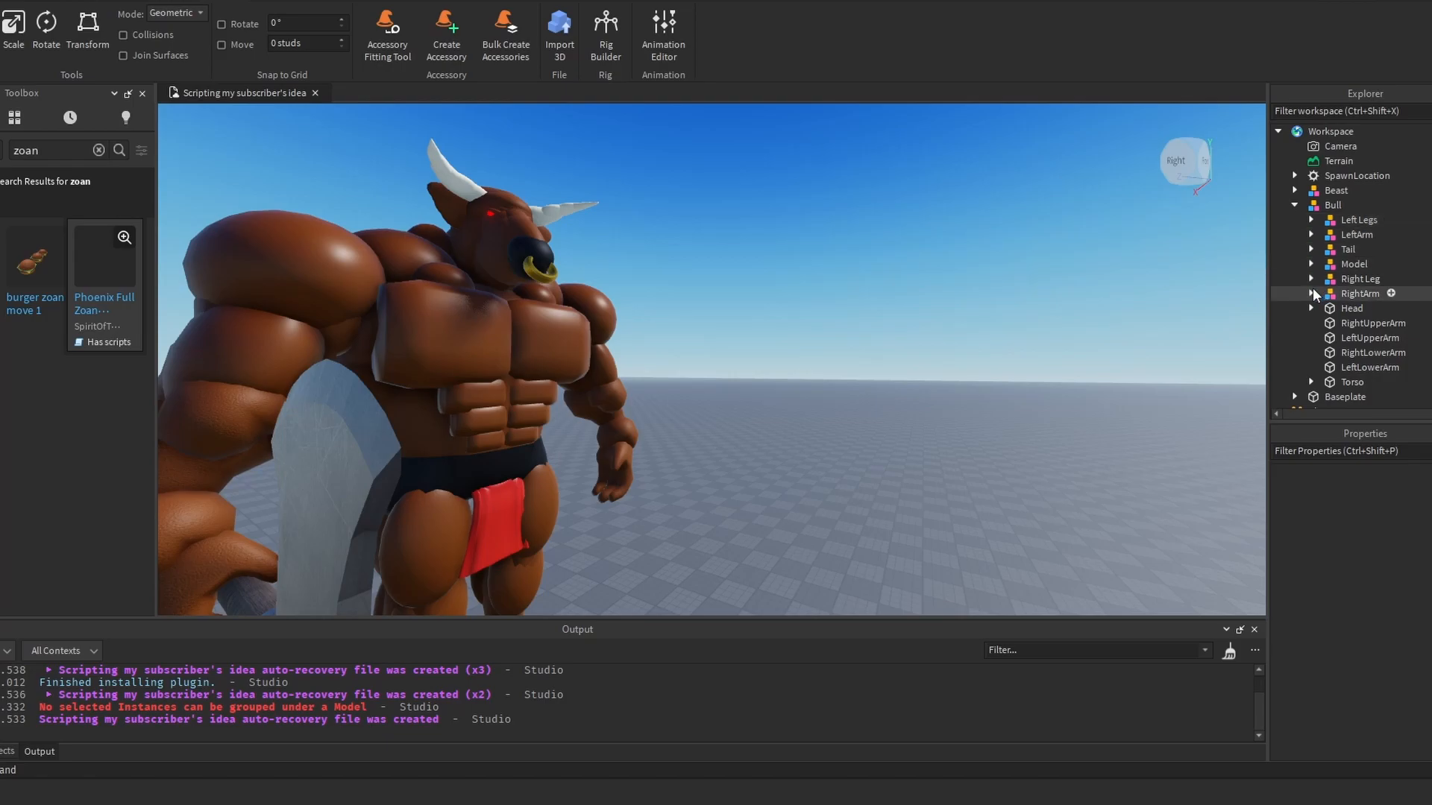
left_click(1312, 293)
left_click(1346, 306)
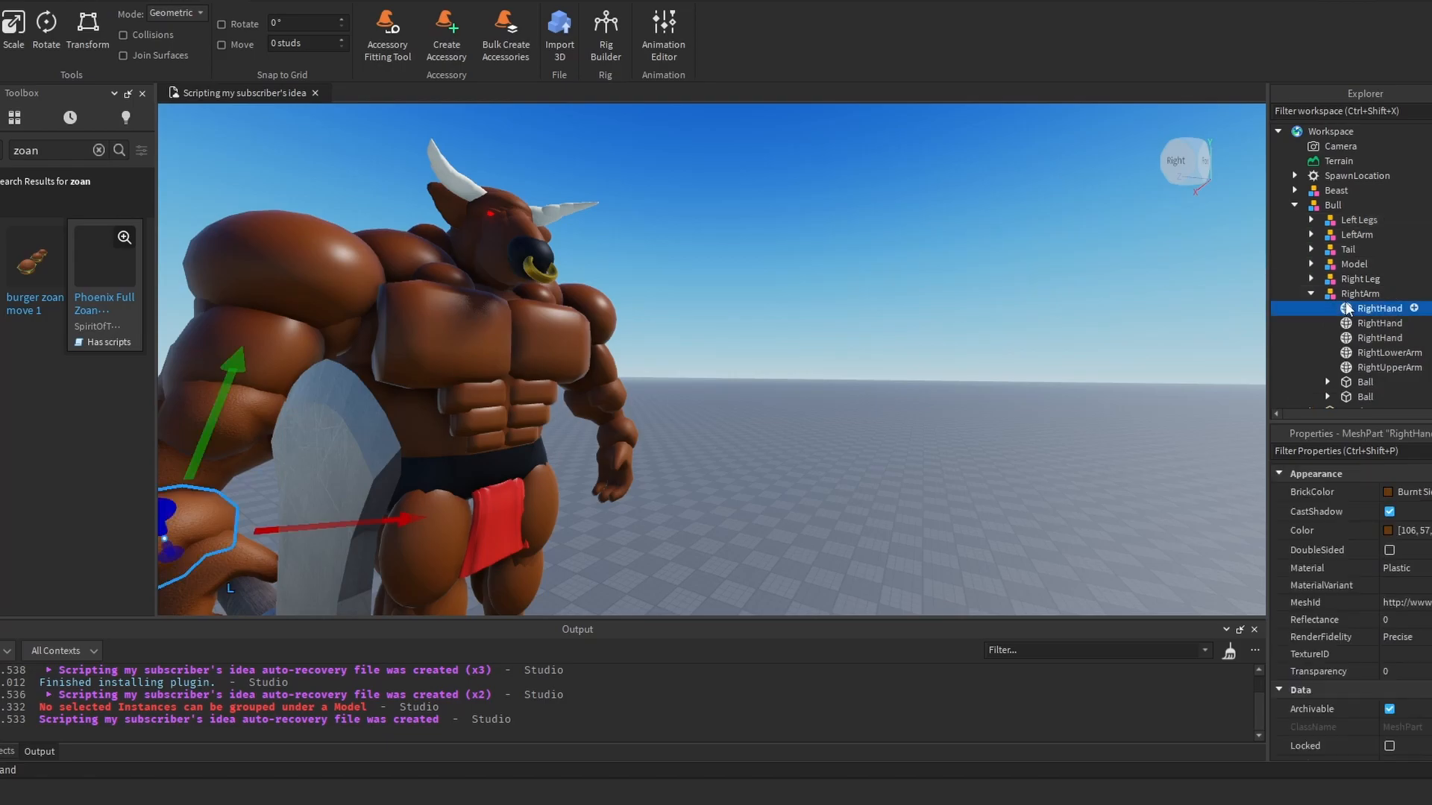
left_click(1372, 352)
right_click_drag(1211, 346, 1002, 300)
left_click(1371, 367)
left_click(1363, 383, "ctrl")
left_click(1360, 399, "ctrl")
scroll(1404, 341, "down", 1)
scroll(1403, 341, "down", 4)
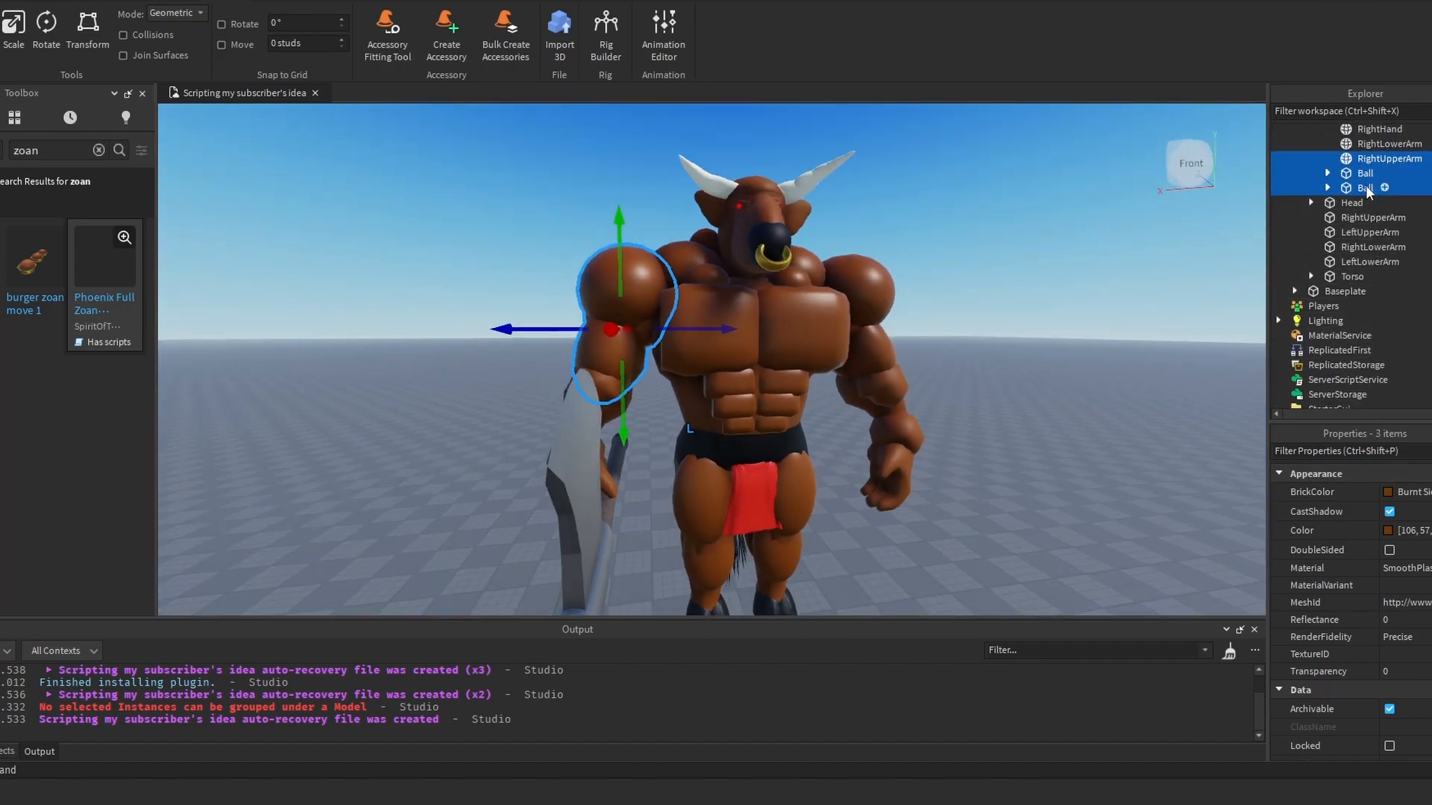
left_click_drag(1389, 177, 1356, 220)
Step: Reparent the three RightHand meshes and the RightLowerArm mesh into the RightLowerArm block part
right_click_drag(1055, 271, 1055, 272)
scroll(1054, 271, "down", 1)
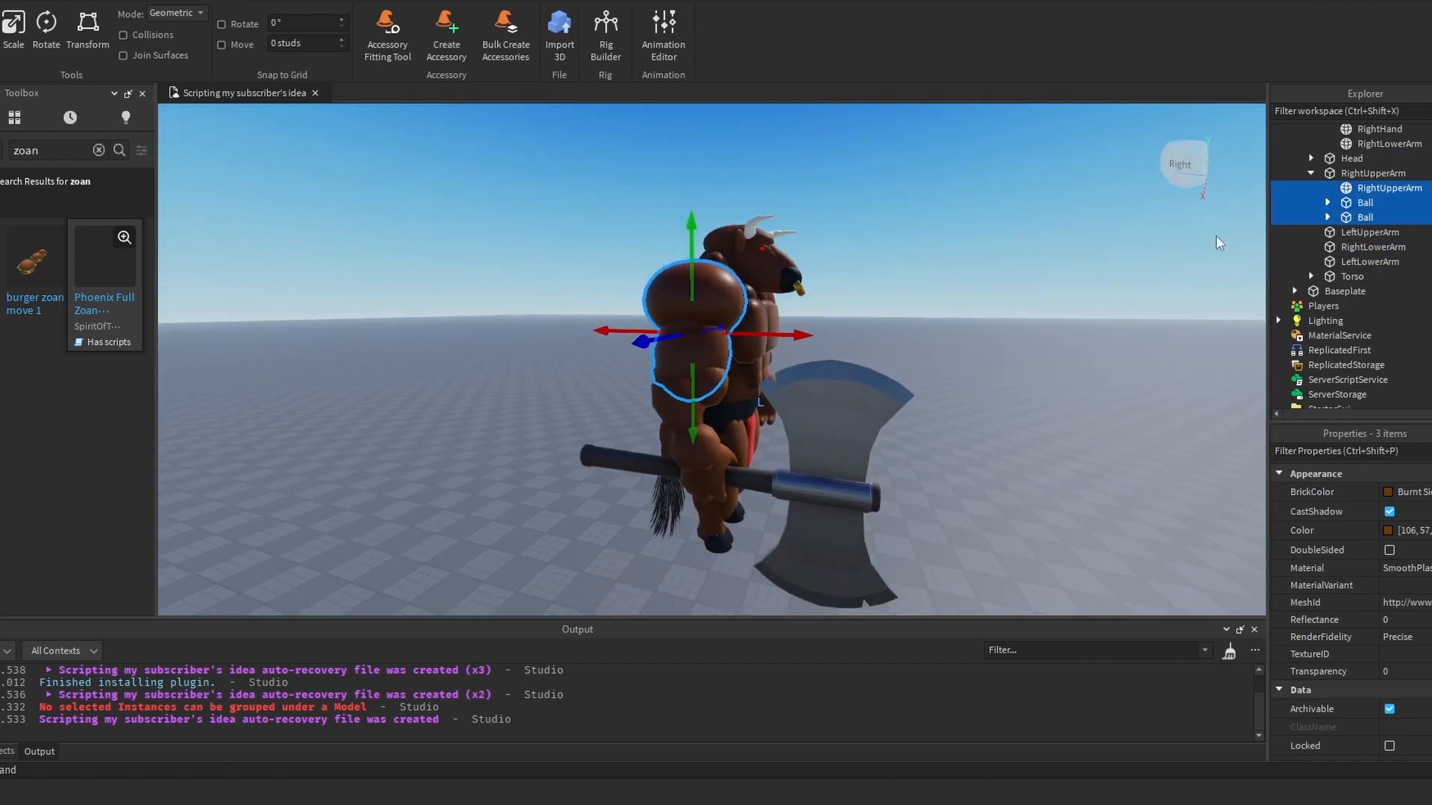
scroll(1179, 249, "up", 2)
scroll(1383, 205, "up", 2)
left_click(1380, 213)
left_click(1363, 197)
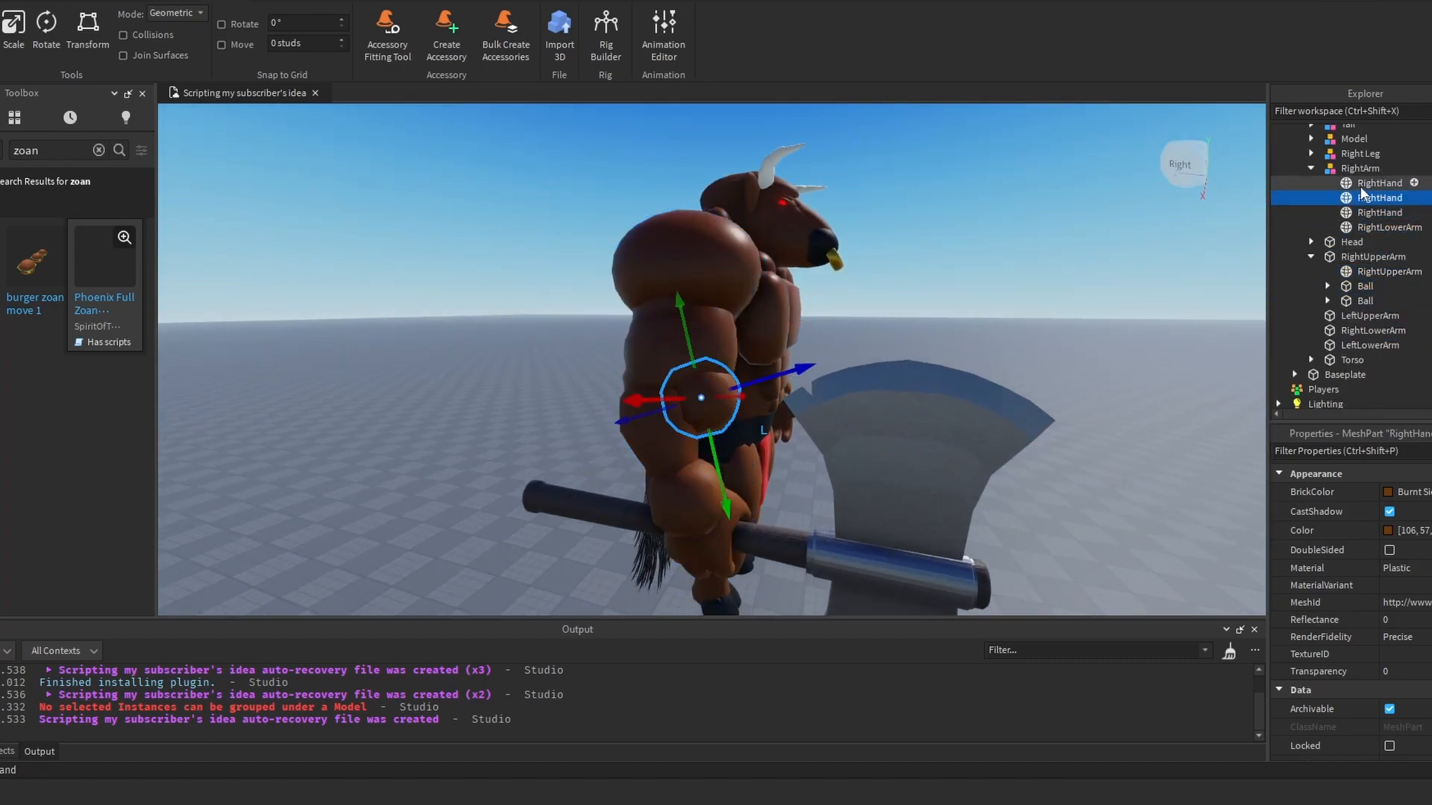
left_click(1365, 183)
left_click(1374, 212)
left_click(1375, 226)
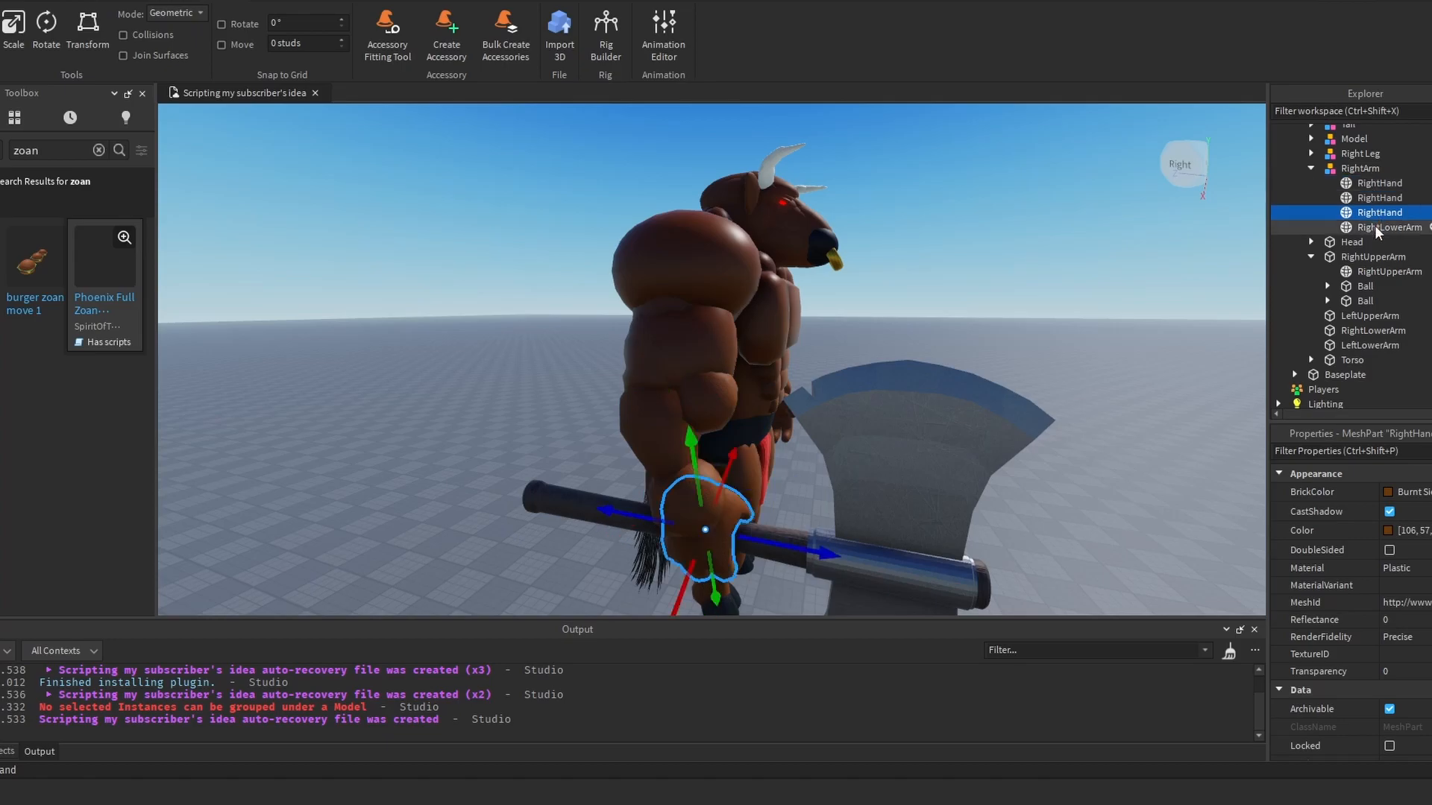
left_click(1364, 184, "shift")
scroll(1380, 246, "down", 1)
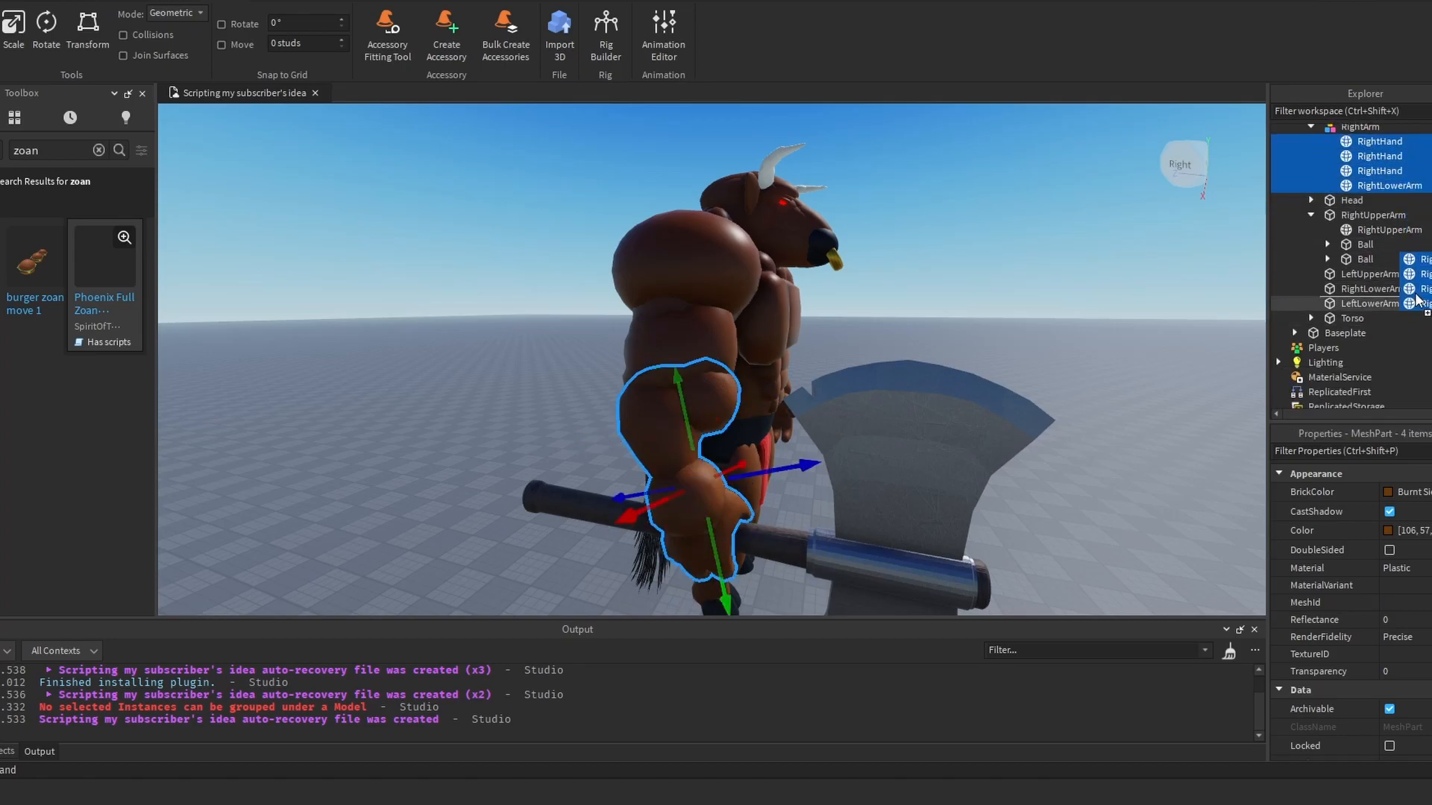
left_click_drag(1405, 289, 1403, 288)
Step: Collapse the right arm block parts and delete the emptied RightArm model along with its accidental duplicate
right_click_drag(1140, 245, 1143, 242)
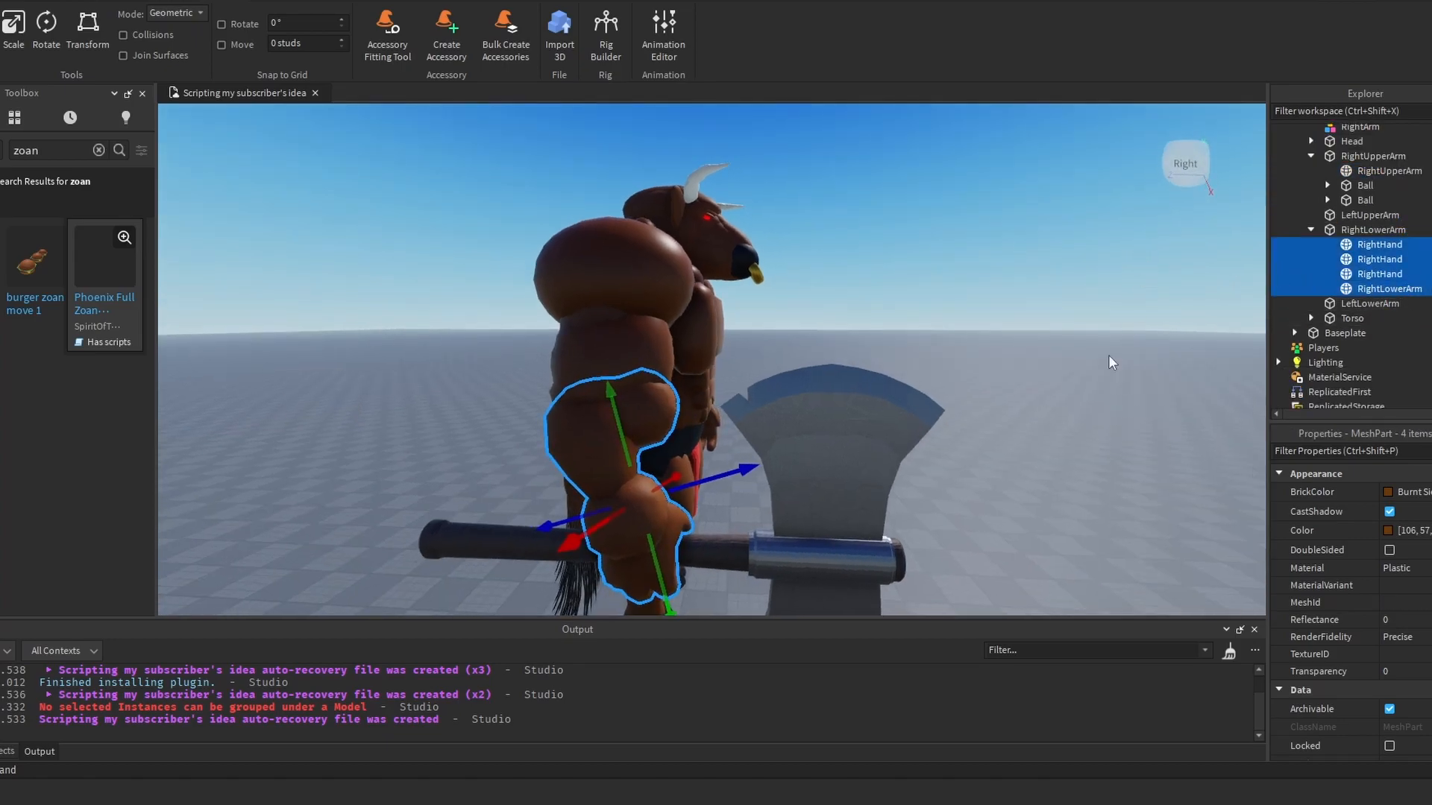
right_click_drag(1013, 325, 952, 297)
left_click(1359, 232)
scroll(1365, 231, "up", 1)
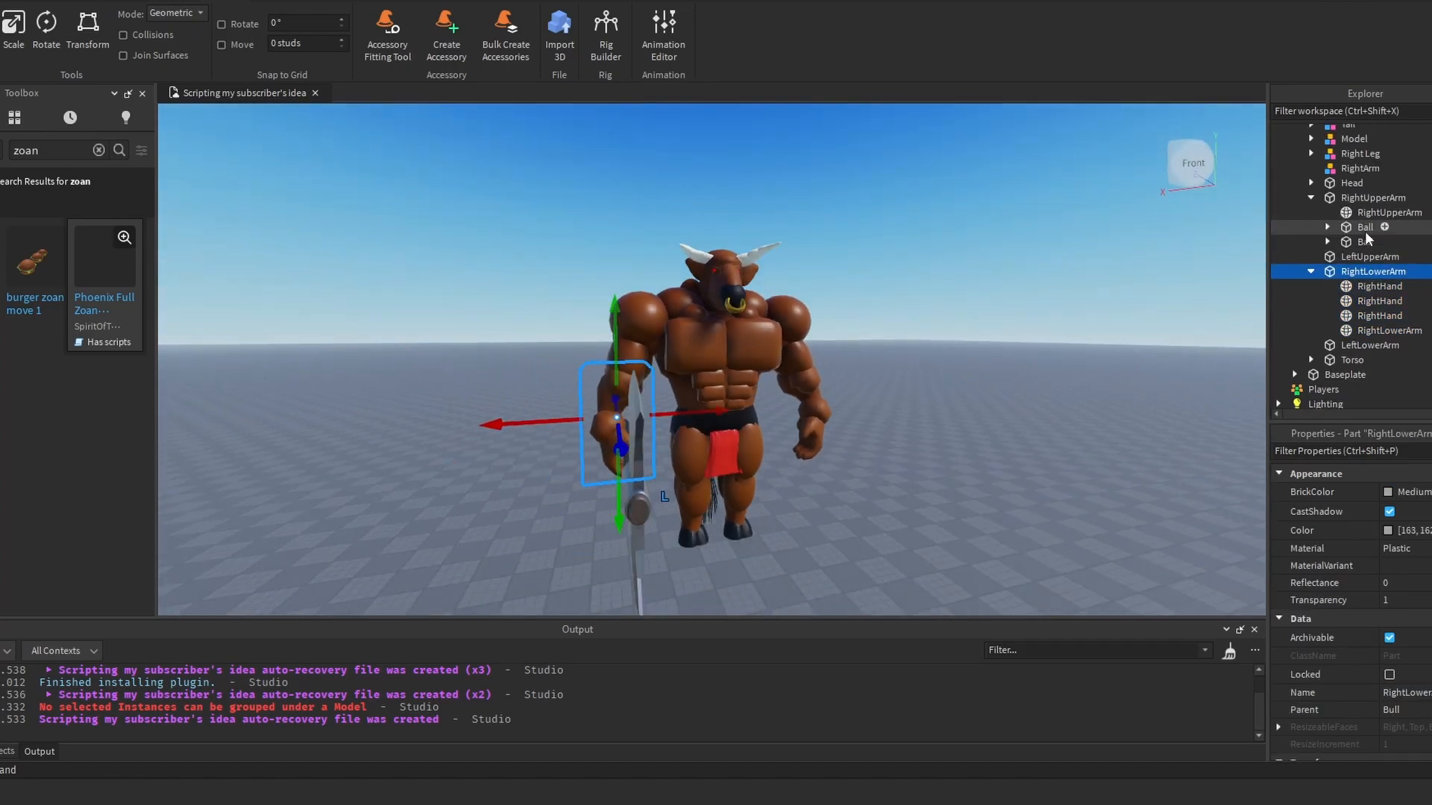
left_click(1354, 258)
left_click(1311, 271)
left_click(1311, 197)
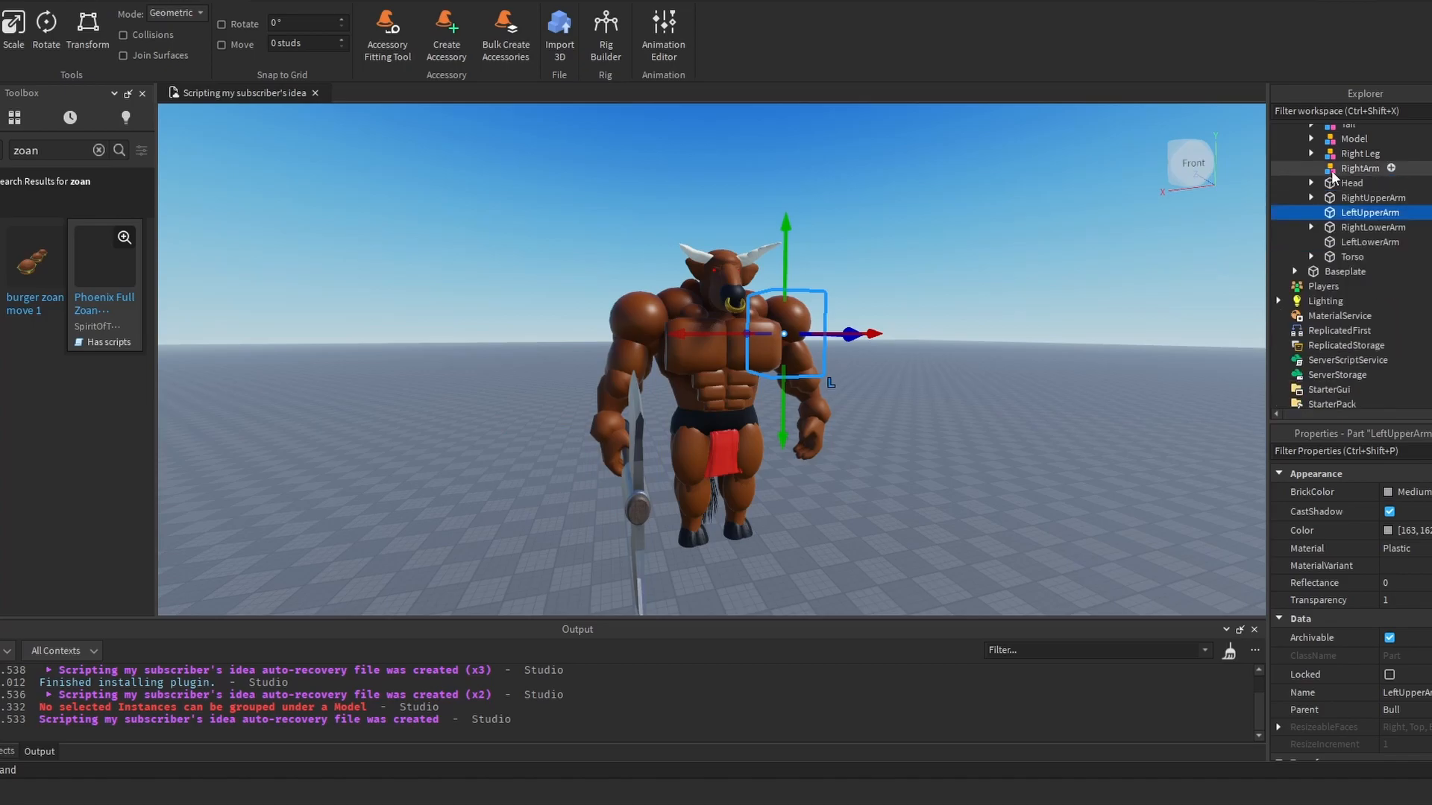
right_click(1334, 169)
left_click(1306, 254)
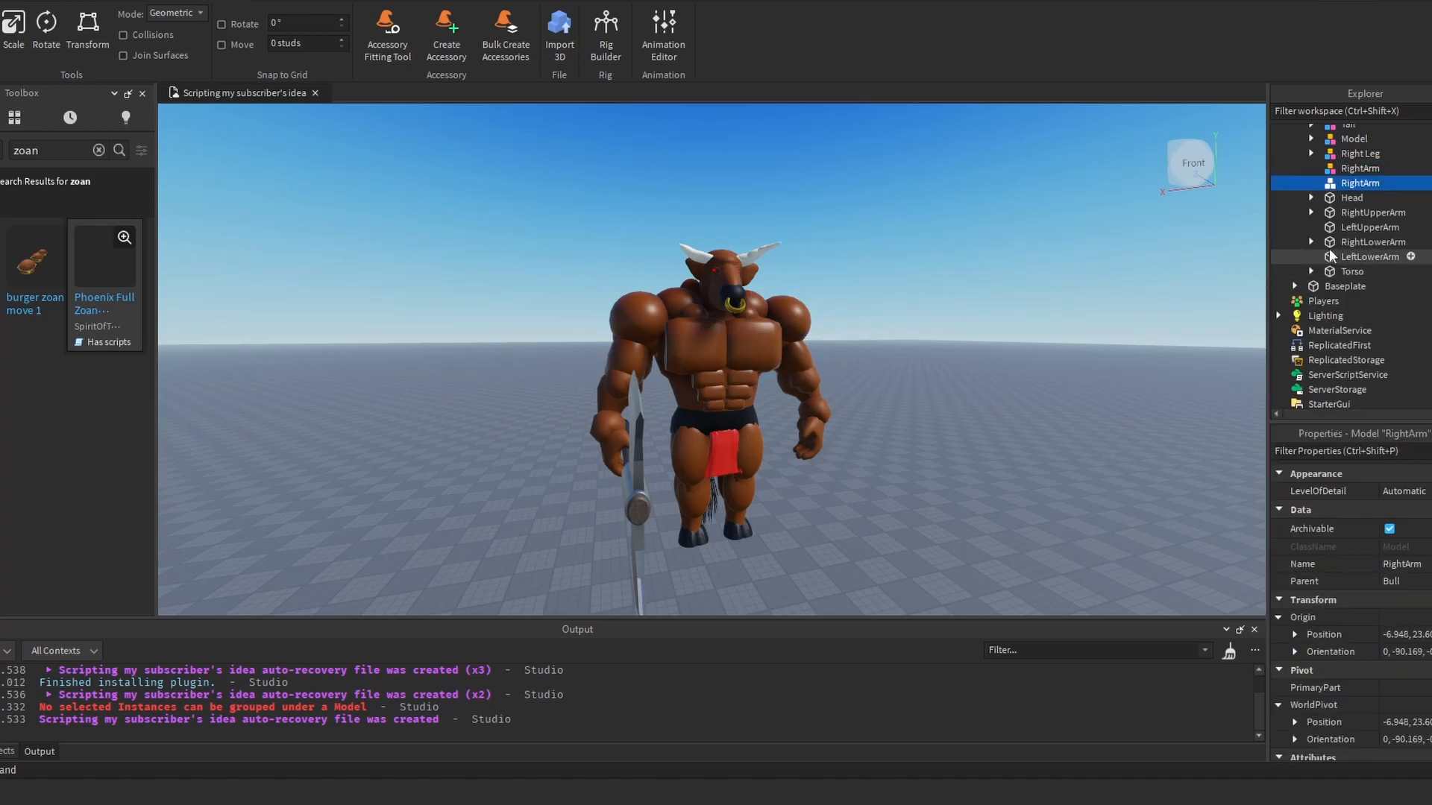
left_click(1341, 181, "ctrl")
right_click(1340, 181)
left_click(1294, 280)
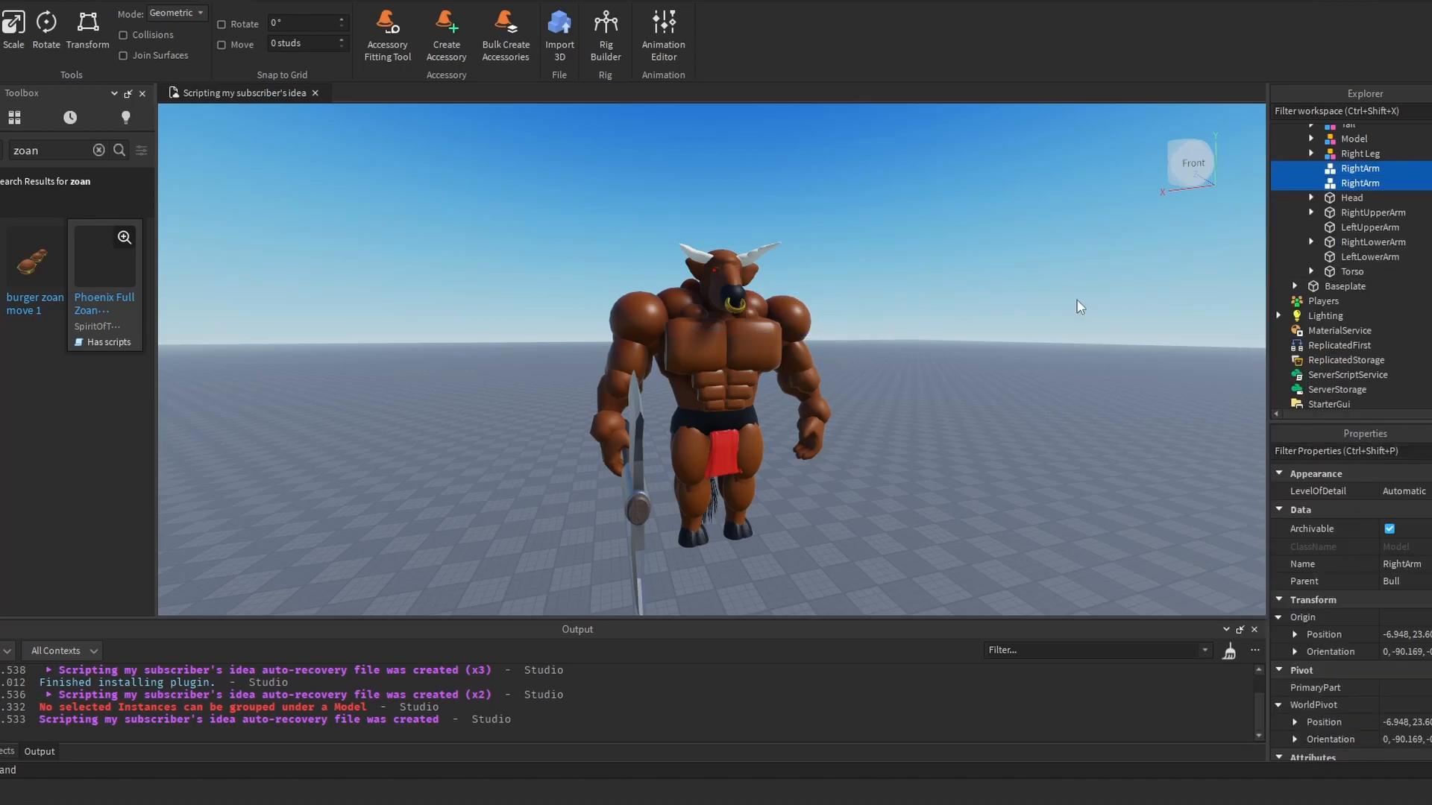
Step: Reparent the three LeftHand meshes and the LeftLowerArm mesh from the LeftArm model into the LeftLowerArm block part
right_click_drag(827, 343, 826, 344)
key("d")
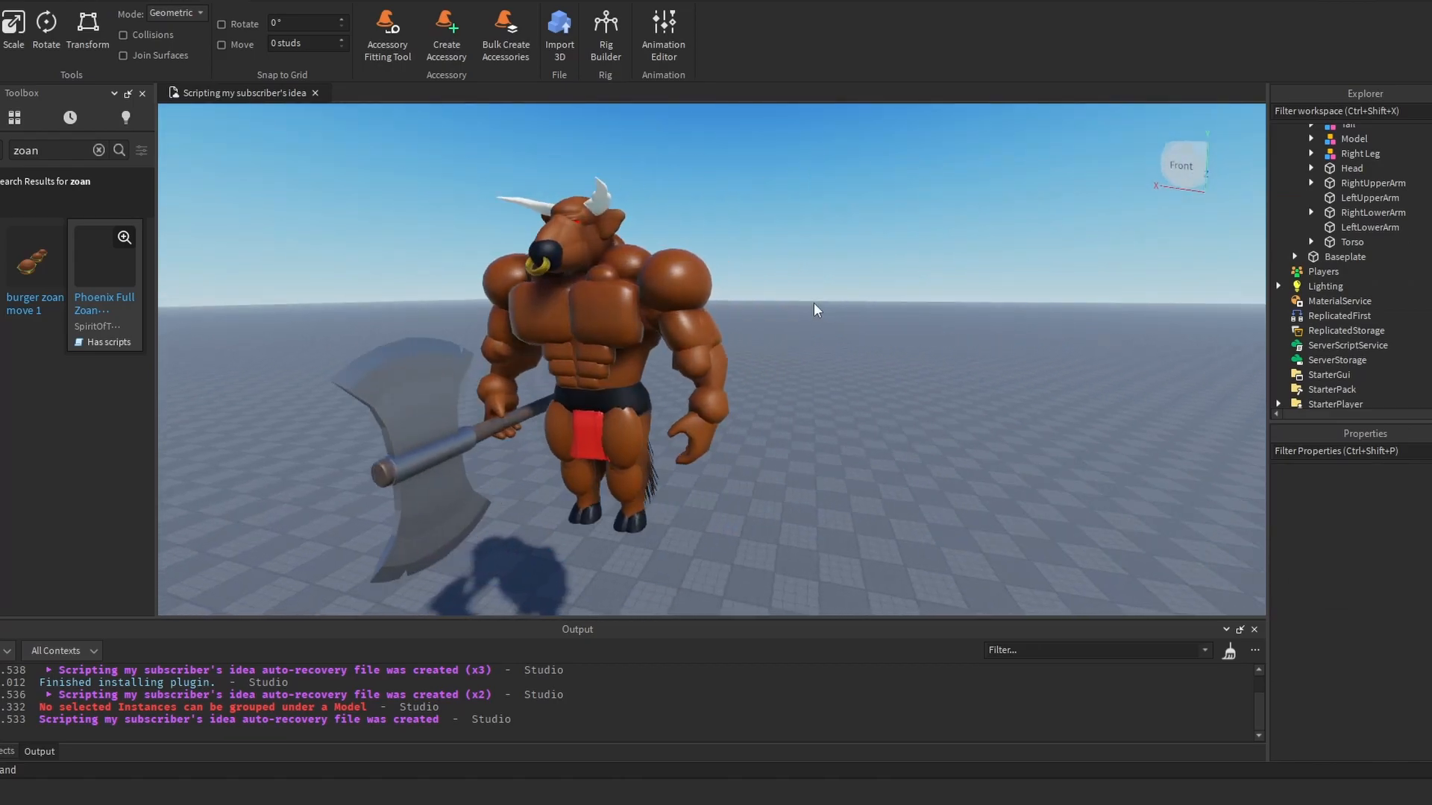
left_click(697, 314)
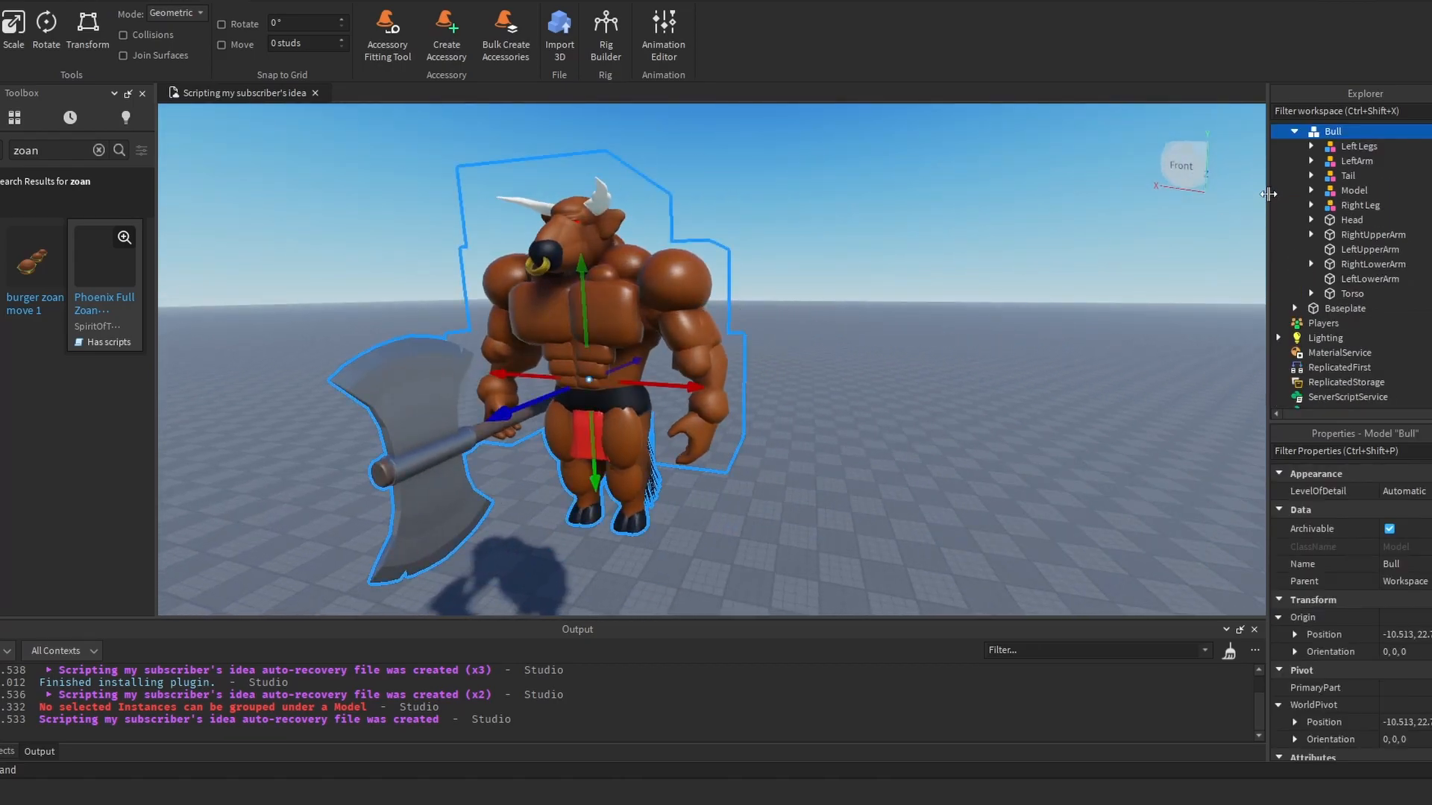
left_click(1328, 162)
left_click(1313, 161)
left_click(1368, 177)
right_click_drag(1067, 222, 1065, 220)
left_click(1377, 191, "ctrl")
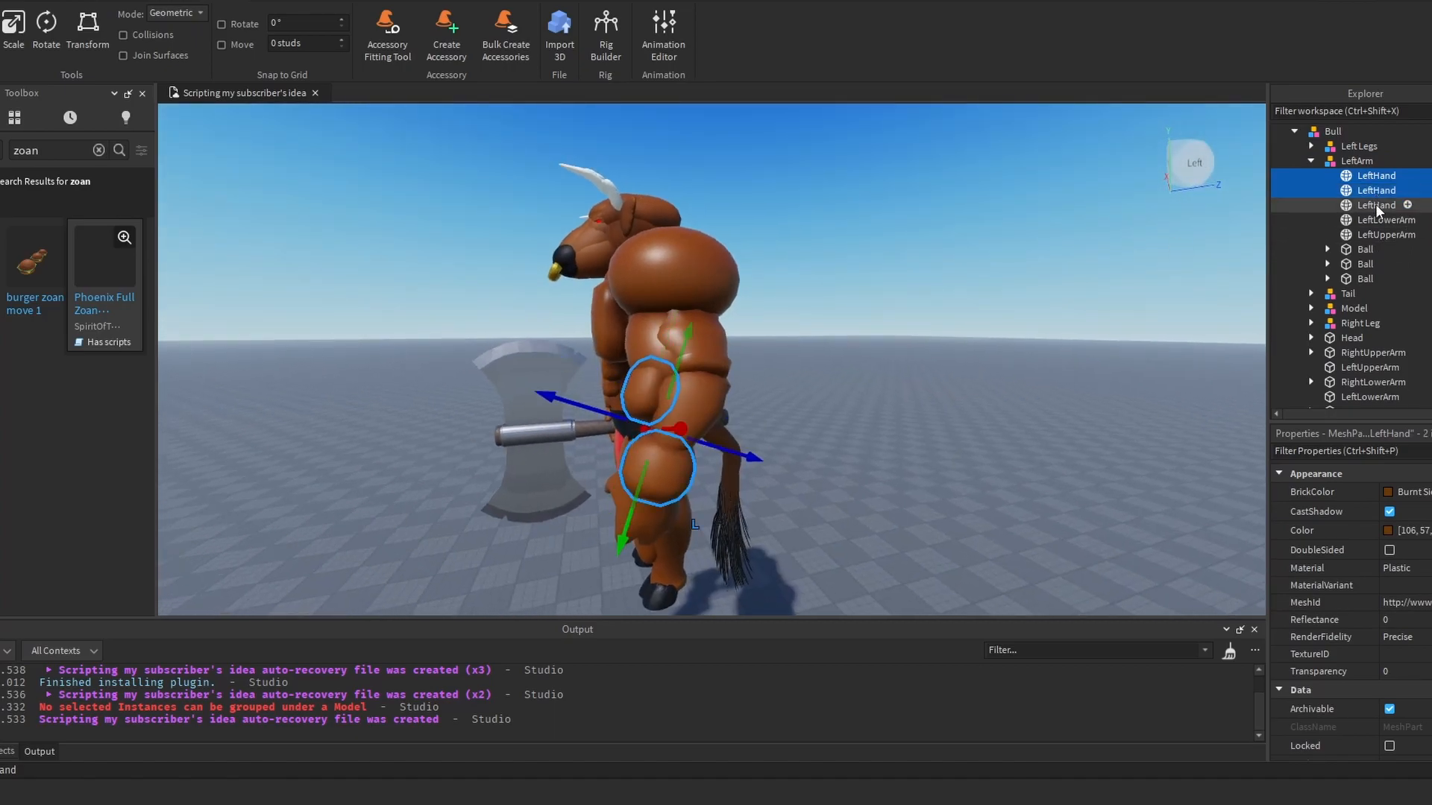
left_click(1375, 204, "ctrl")
left_click(1375, 218, "ctrl")
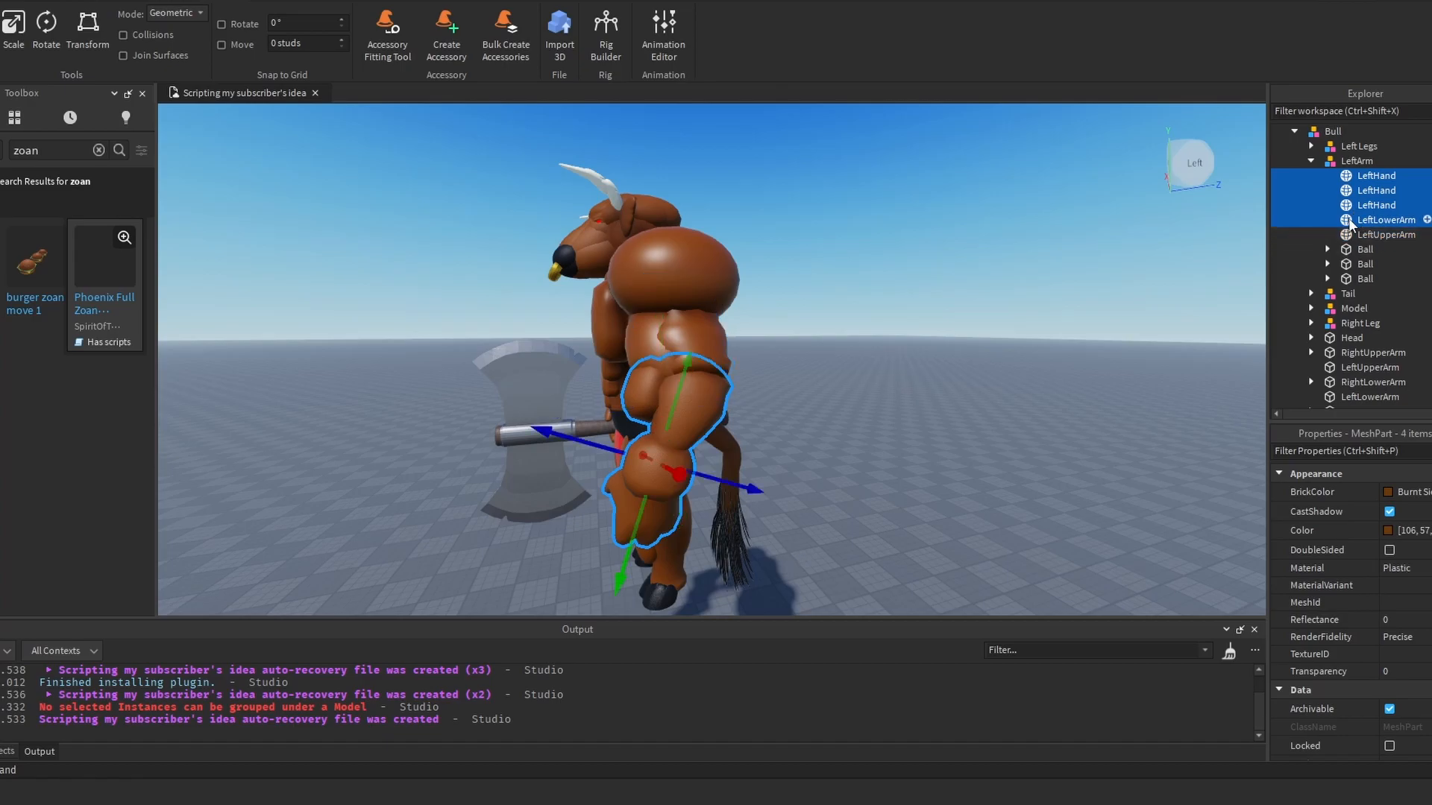
scroll(1352, 222, "down", 4)
left_click_drag(1390, 232, 1386, 231)
Step: Check which body part each Ball remaining in the LeftArm model belongs to
right_click_drag(922, 298, 922, 299)
scroll(1354, 219, "up", 4)
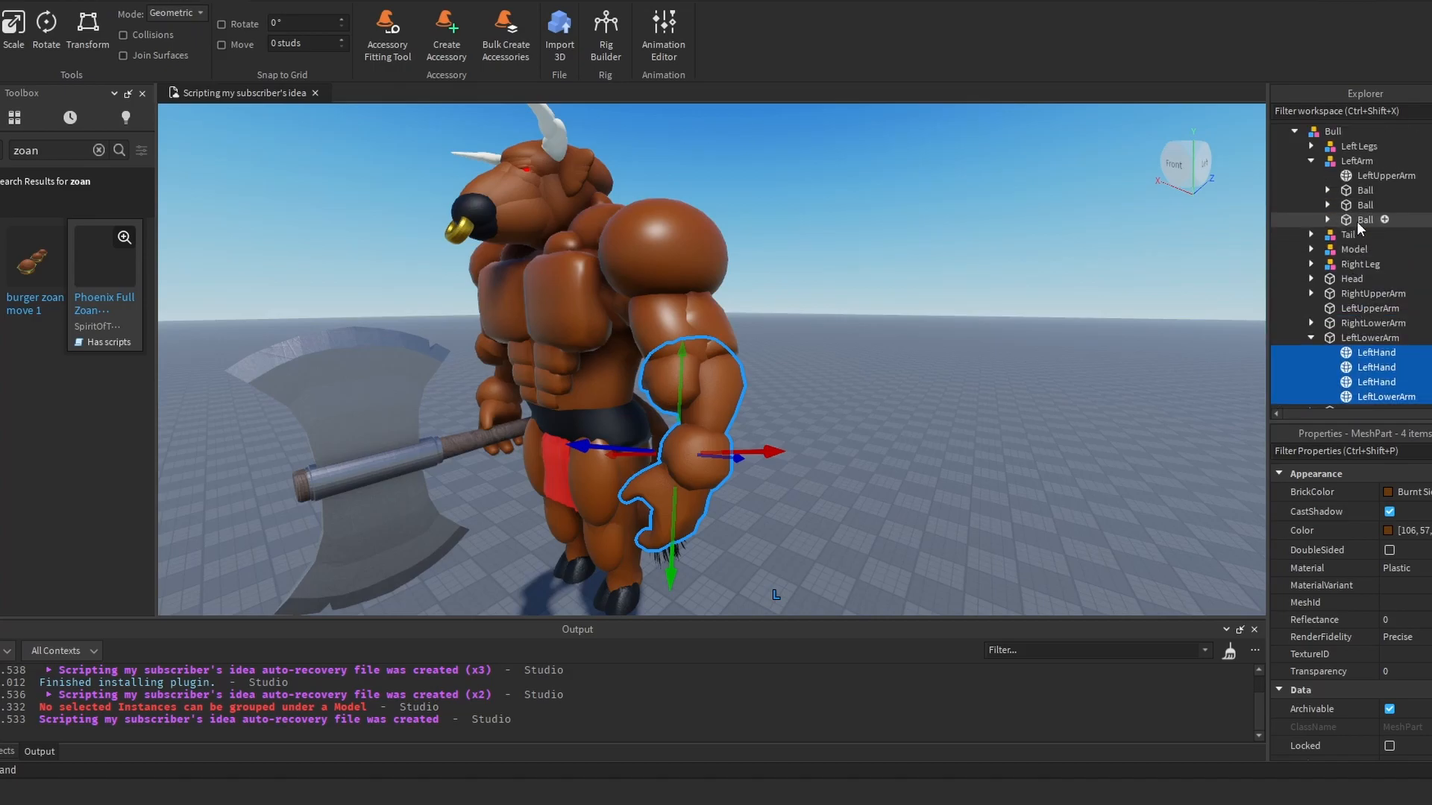
left_click(1350, 176)
left_click(1365, 217, "shift")
right_click_drag(1051, 300, 1052, 300)
key("w")
left_click(1379, 175)
left_click(1372, 190)
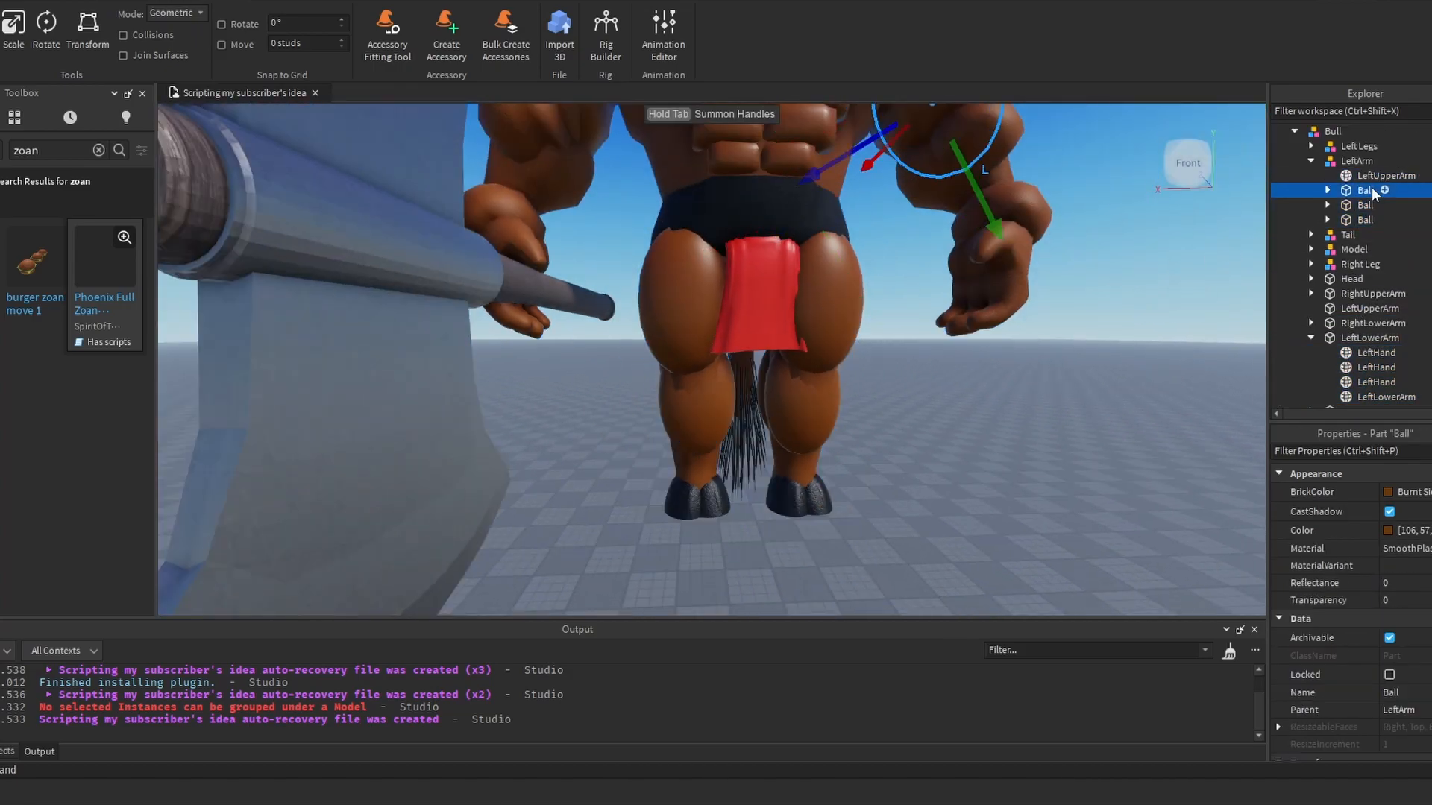
left_click(1362, 204)
right_click_drag(1002, 259, 1002, 259)
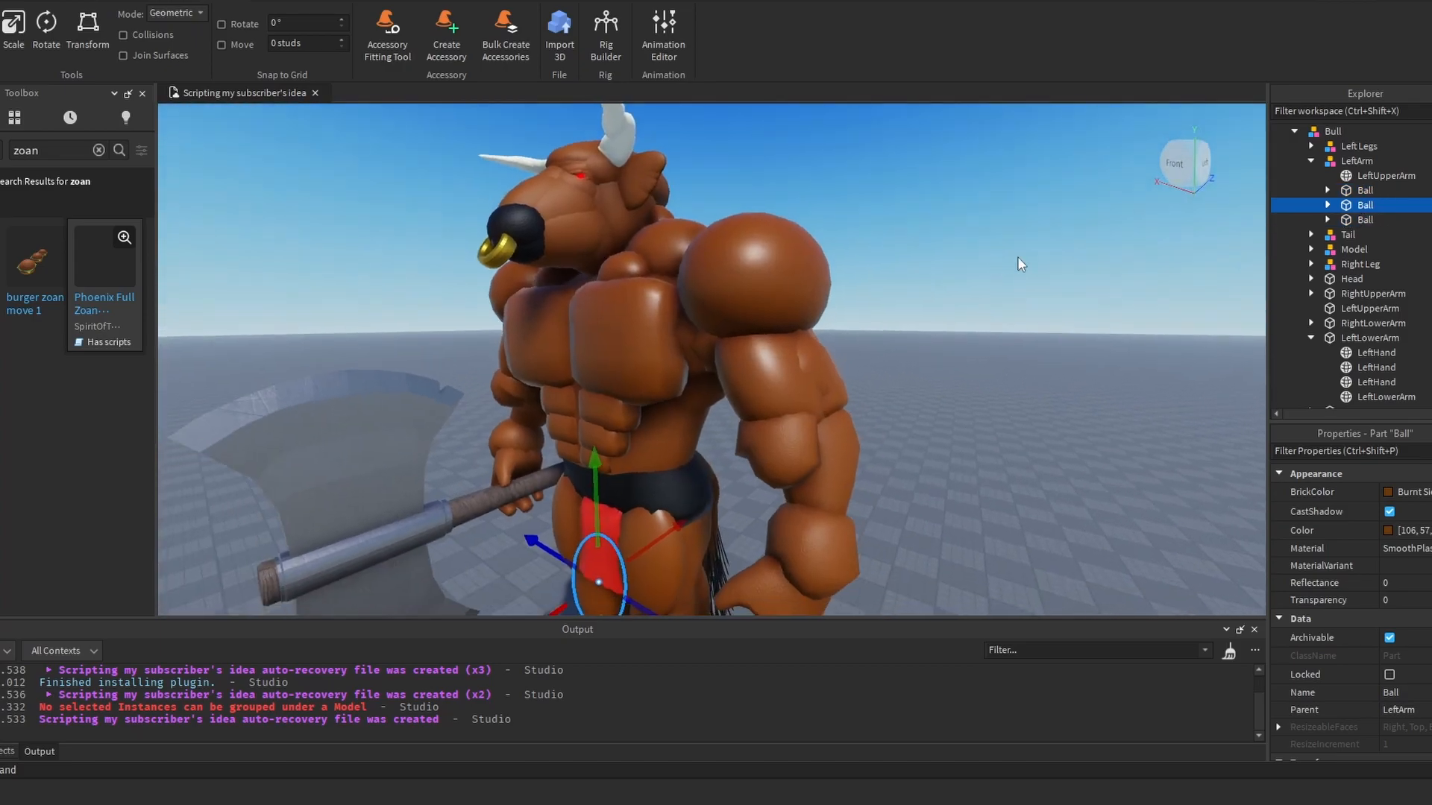
scroll(1001, 259, "down", 3)
left_click(1358, 218)
left_click(1350, 199)
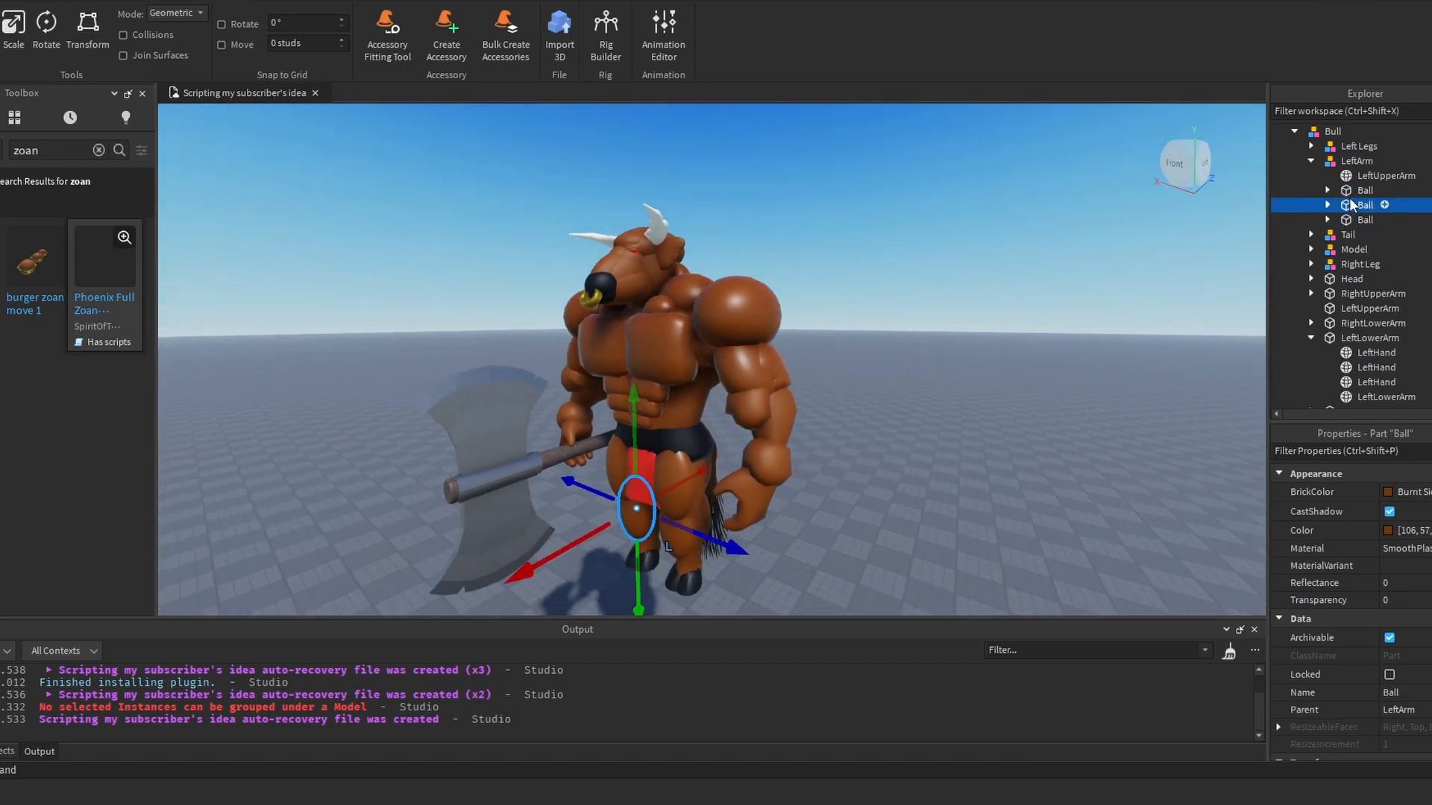
left_click(1348, 190)
key("f")
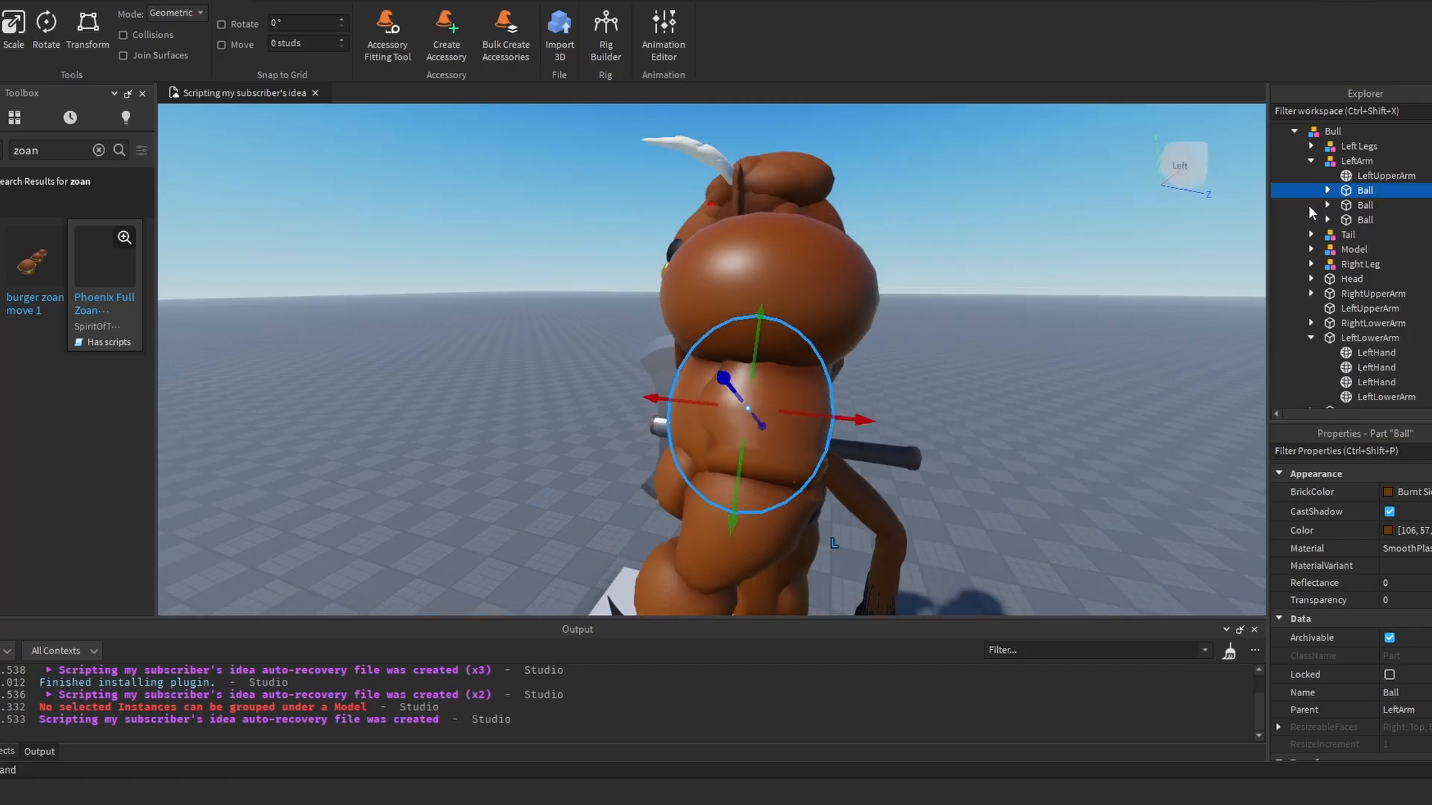
Step: Reparent the LeftUpperArm mesh and the first and third Balls from the LeftArm model into the LeftUpperArm block part
left_click(1362, 177, "ctrl")
left_click(1354, 221, "ctrl")
right_click_drag(952, 285, 952, 285)
left_click_drag(867, 293, 873, 237)
key("ctrl+z")
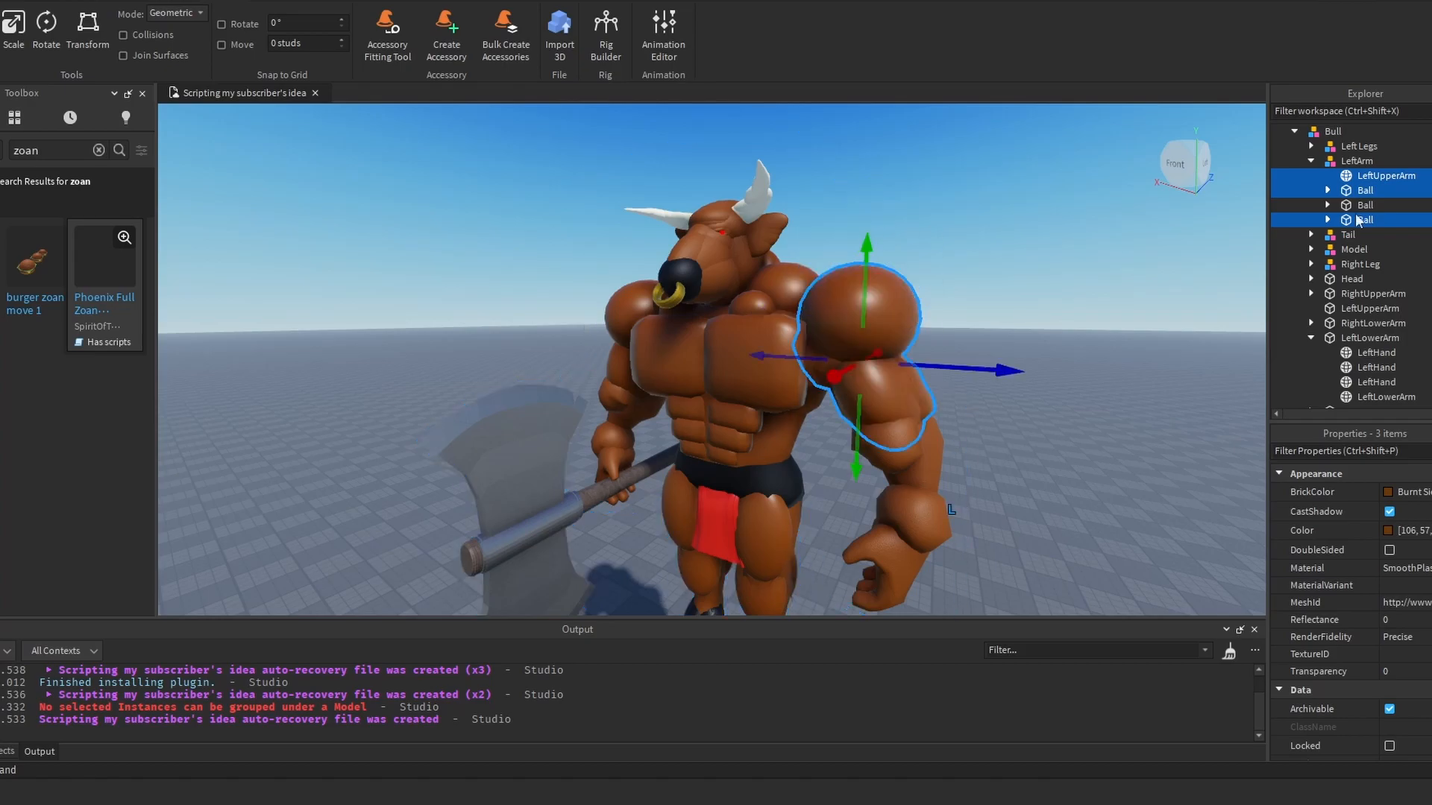
left_click_drag(1362, 182, 1416, 273)
Step: Move the stray leg Ball from the LeftArm model into the Right Leg model
scroll(1402, 257, "down", 1)
scroll(1416, 274, "up", 2)
left_click_drag(1362, 223, 1377, 264)
Step: Collapse the expanded Right Leg, LeftUpperArm and LeftLowerArm entries and delete the emptied LeftArm model
right_click_drag(1074, 267, 1119, 262)
key("s")
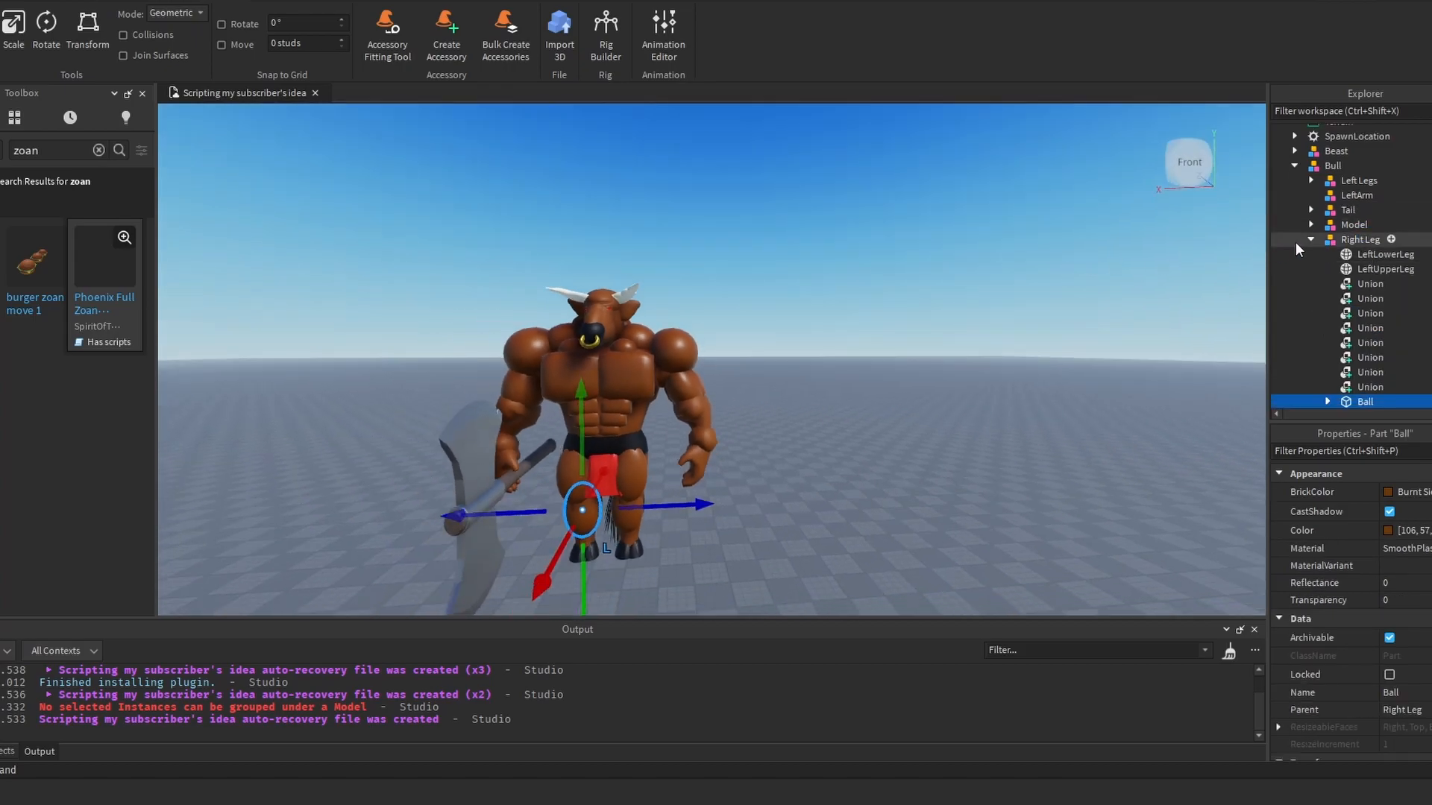
key("w")
left_click(1311, 242)
left_click(1312, 283)
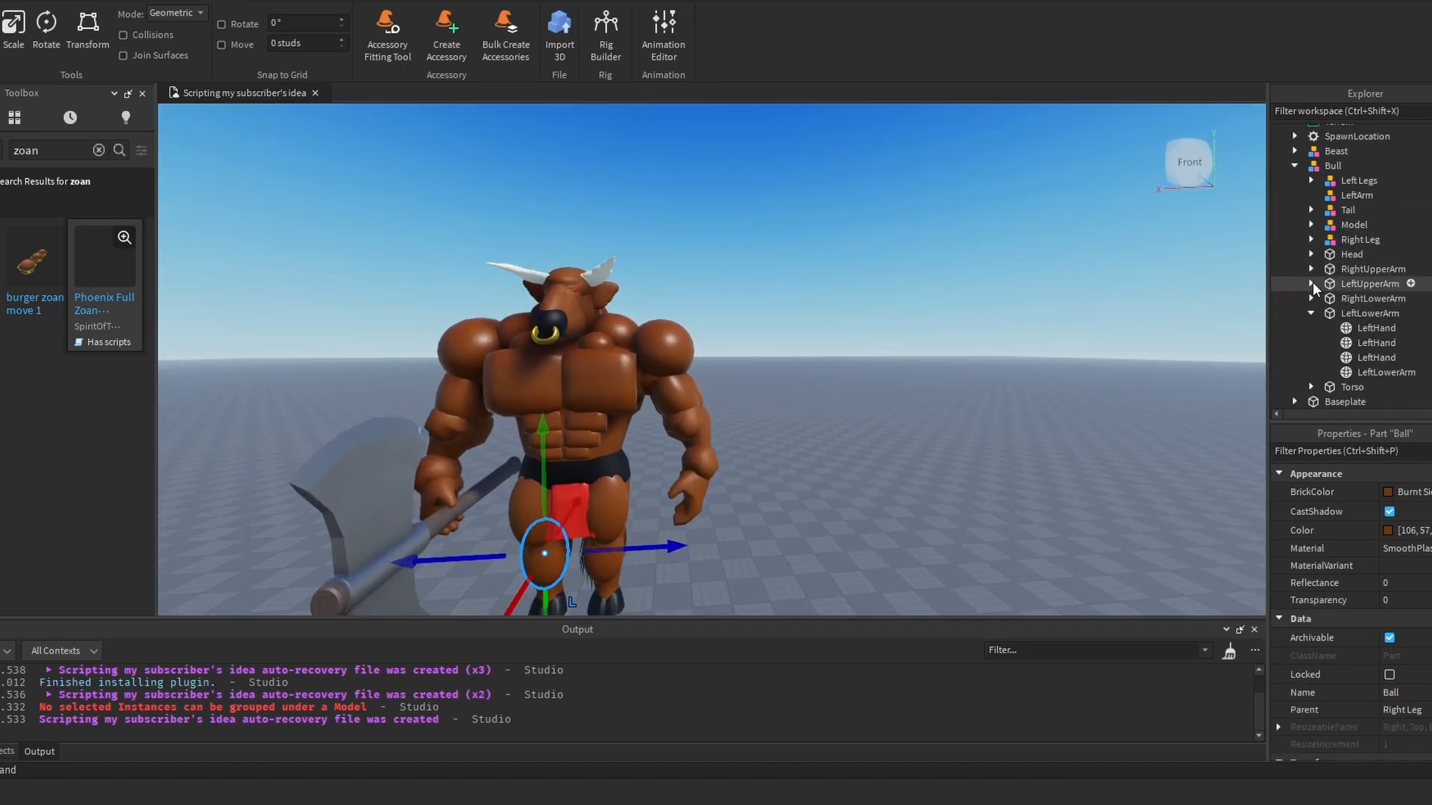
left_click(1309, 313)
left_click(1346, 195)
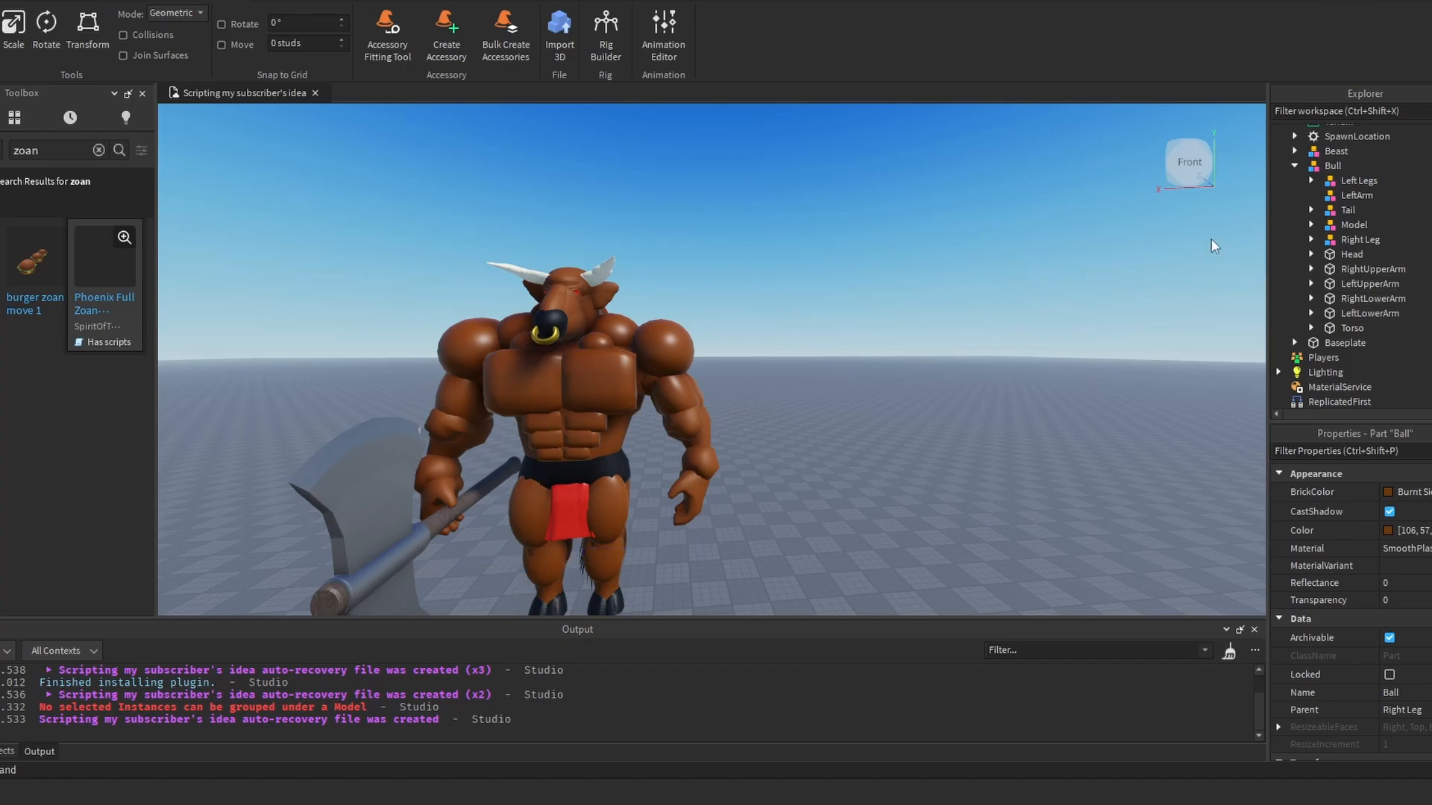
right_click(1336, 198)
left_click(1304, 298)
Step: Delete the axe model from the Bull
right_click_drag(1116, 249, 1116, 249)
left_click(1354, 209)
key("f")
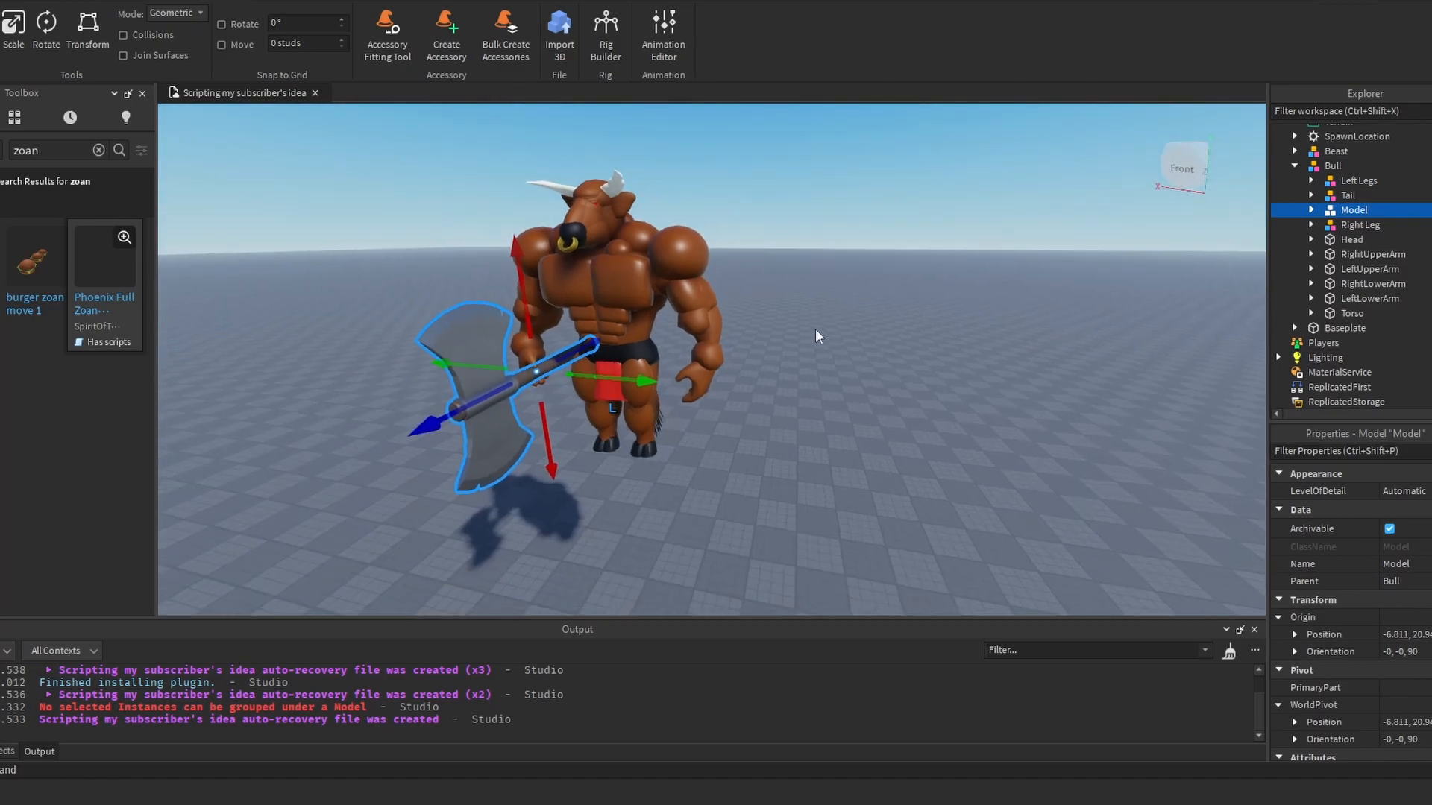
right_click(1349, 210)
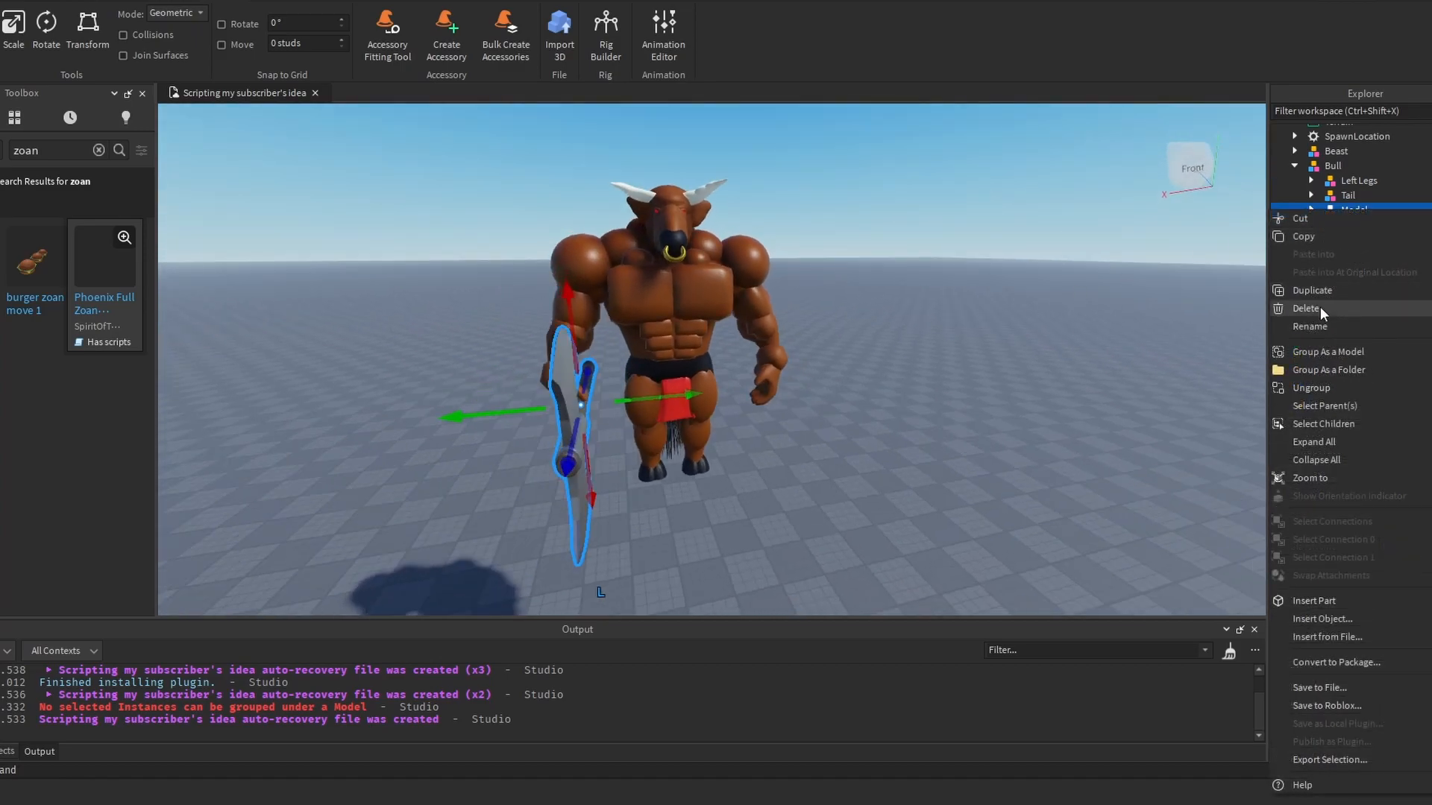
left_click(1320, 307)
Step: Move the misplaced Ball from the Right Leg model into the Left Legs model and collapse the Left Legs contents
right_click_drag(930, 264, 871, 282)
left_click(1331, 212)
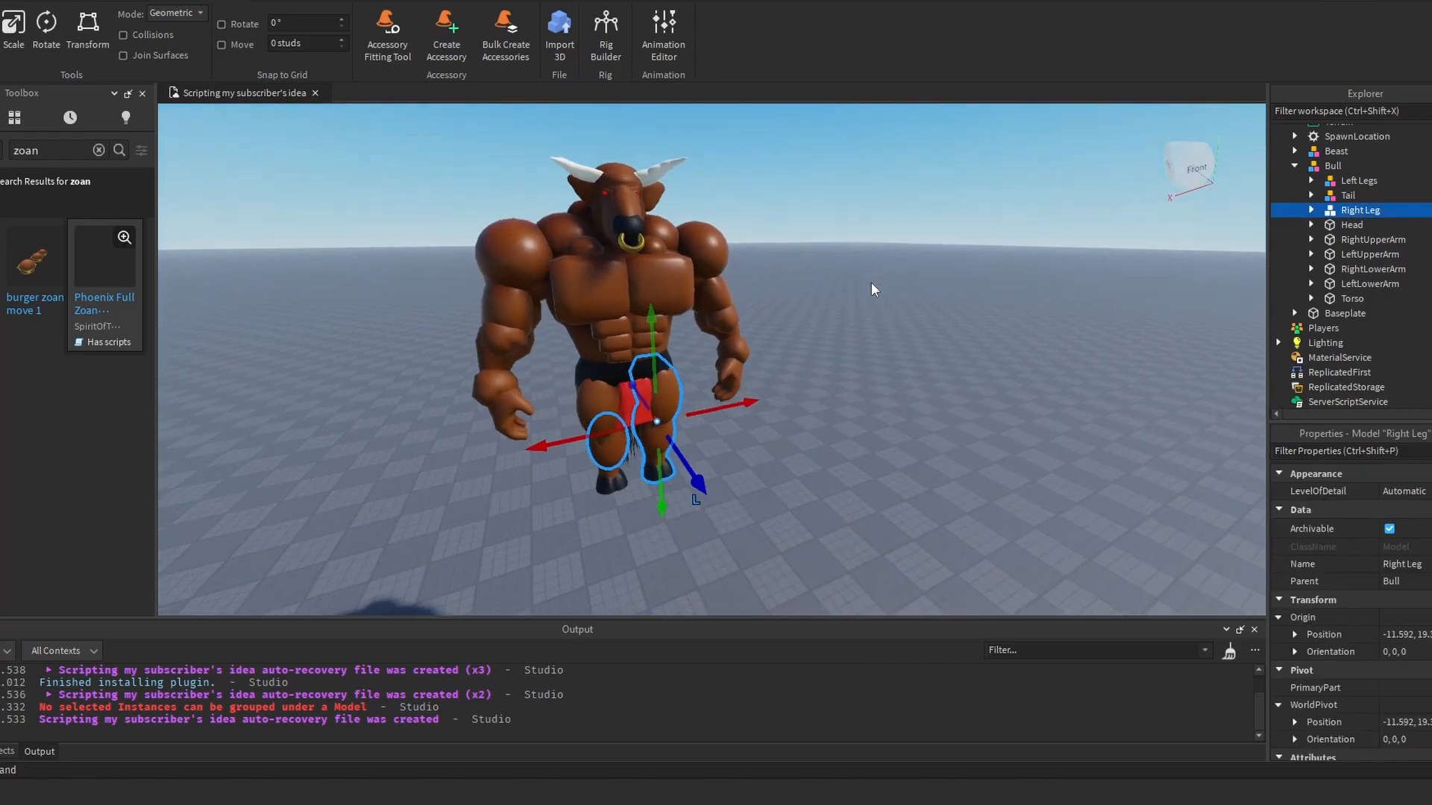
key("f")
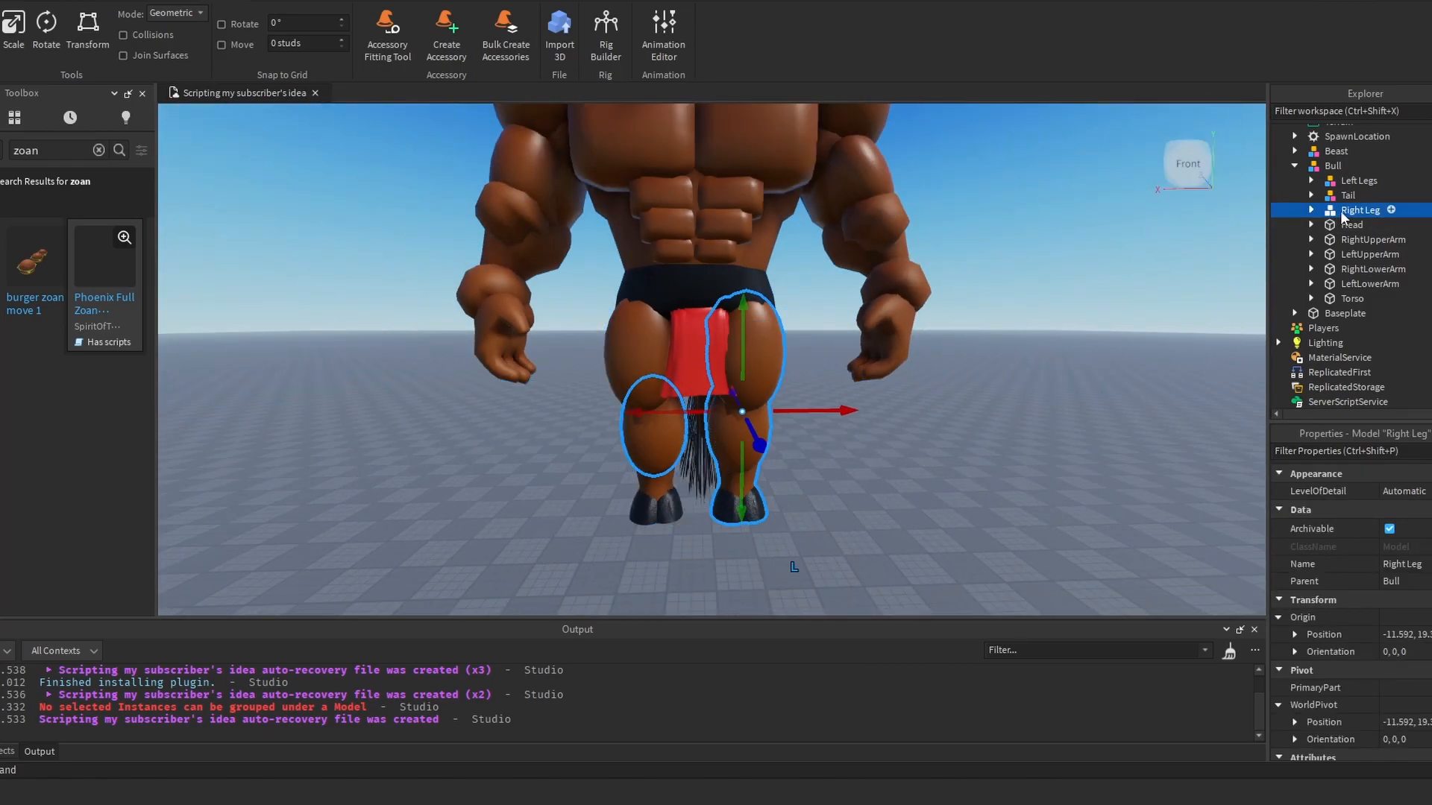
left_click(1311, 210)
scroll(1374, 261, "down", 1)
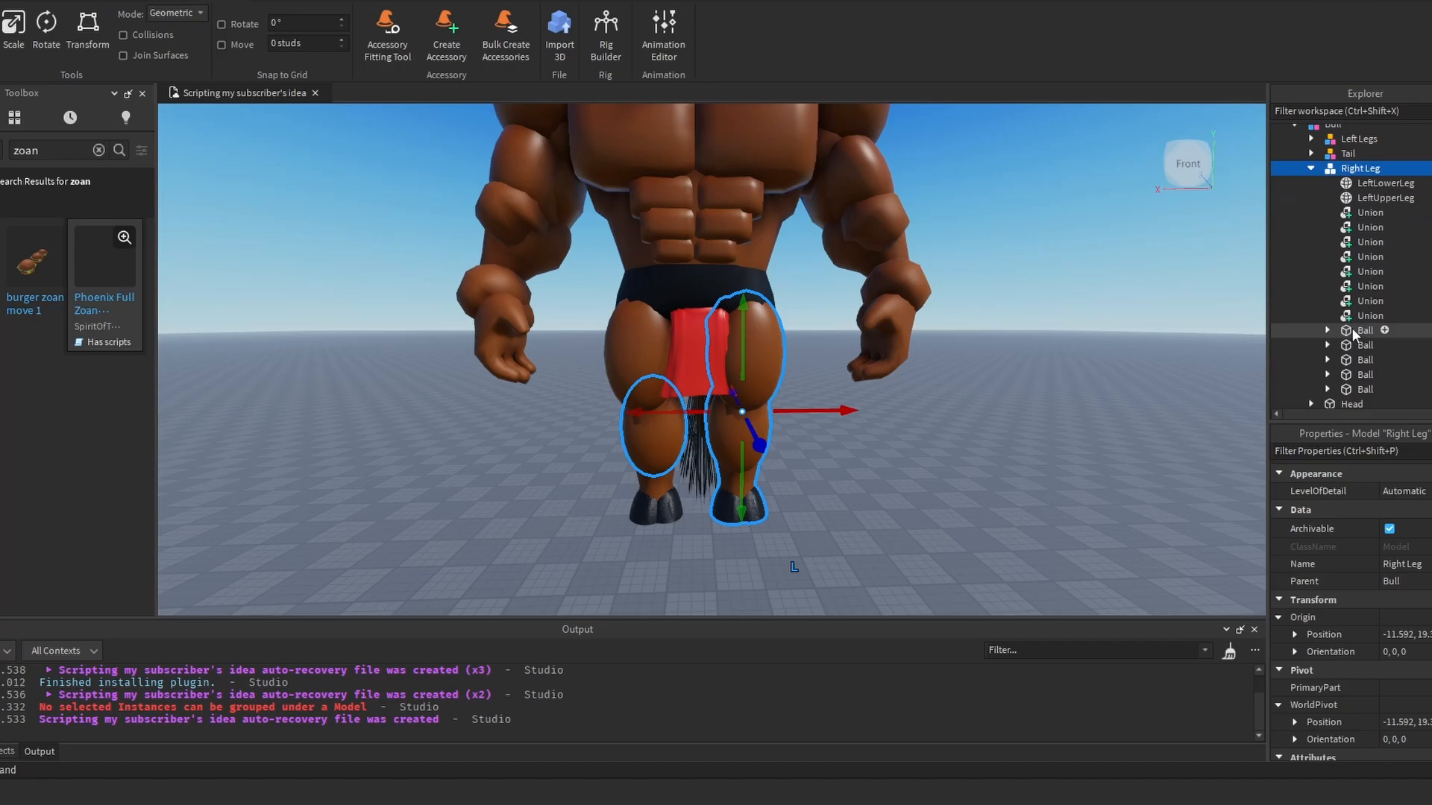
left_click(1352, 329)
left_click_drag(1346, 329, 1357, 143)
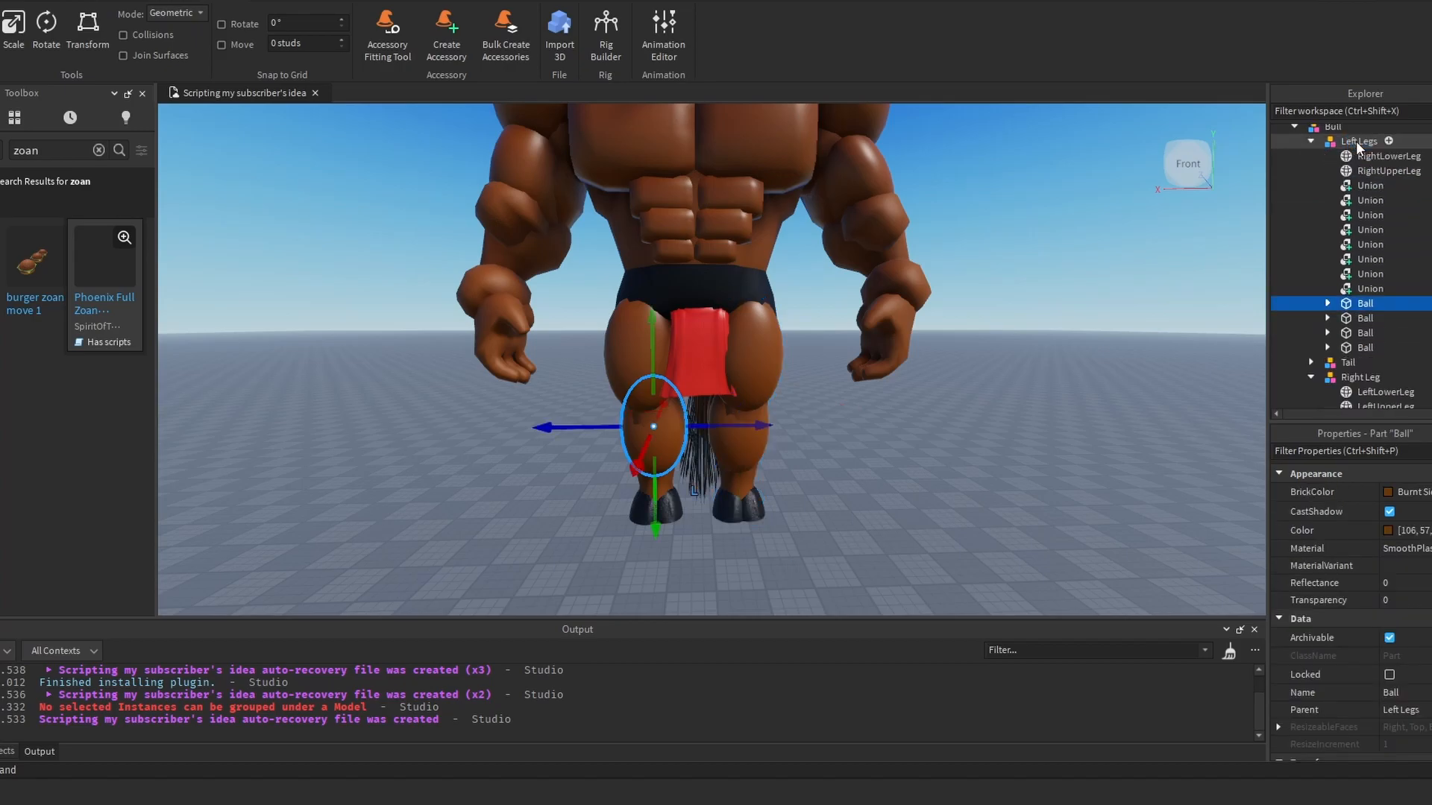
scroll(1388, 231, "up", 3)
left_click(1342, 219)
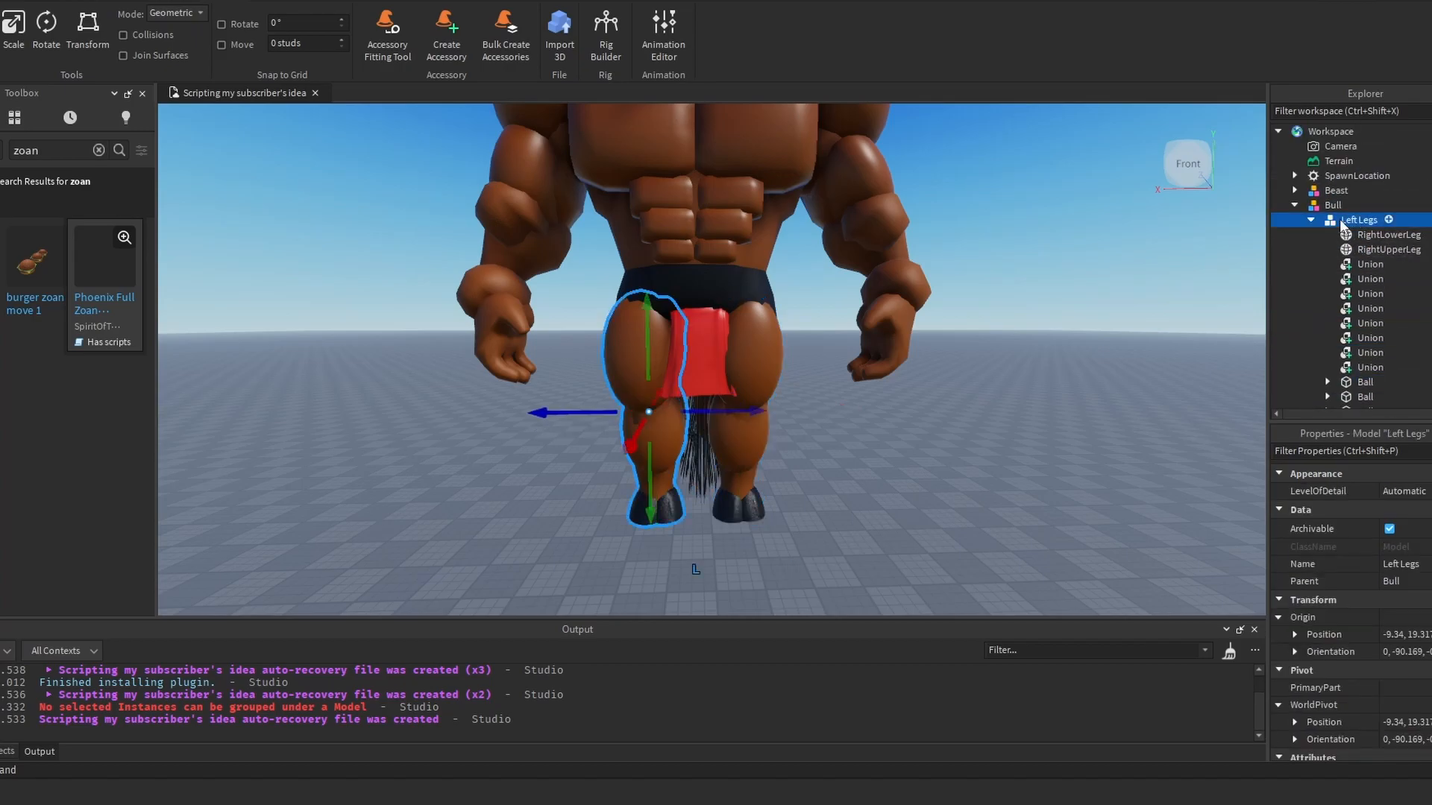
left_click(1312, 220)
left_click(1305, 248)
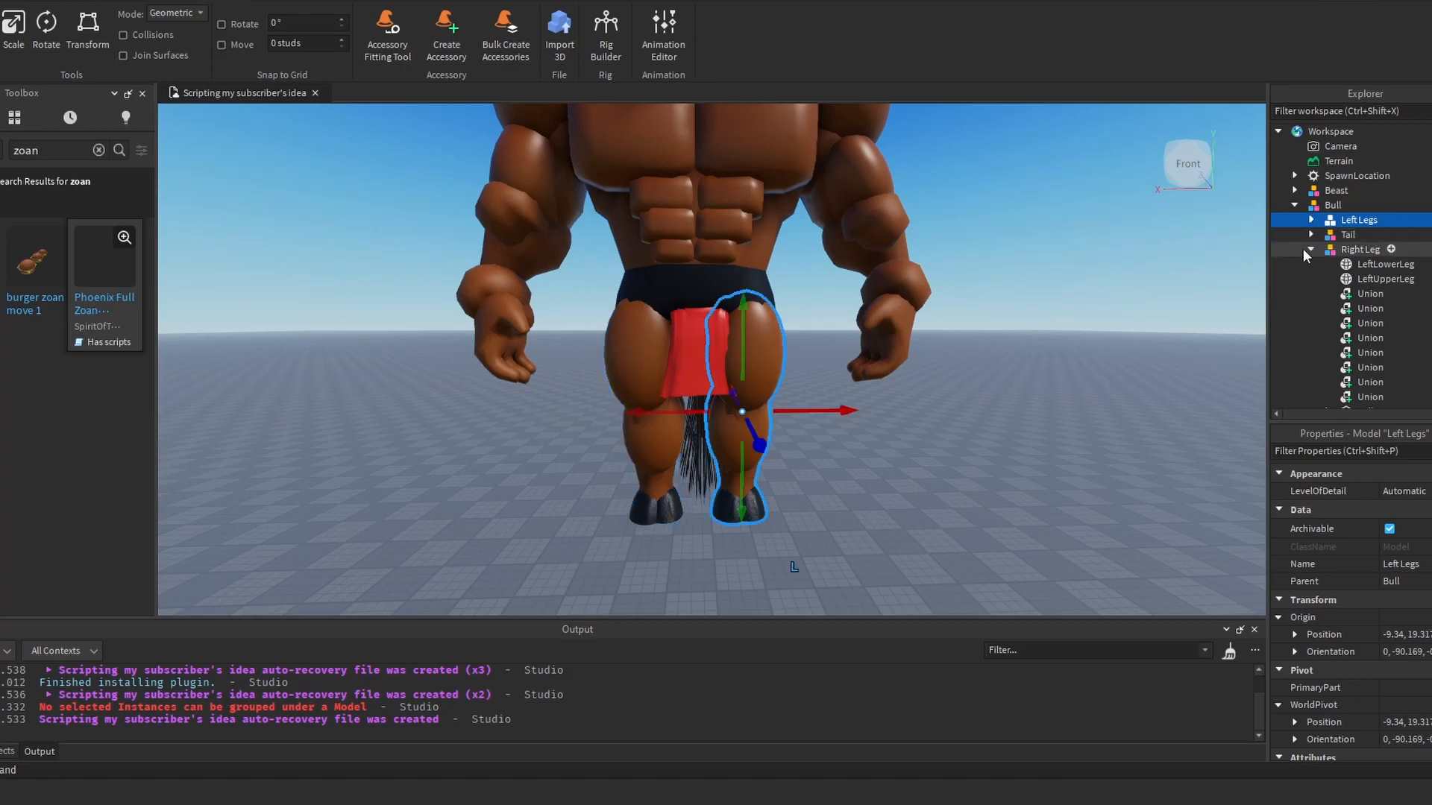
Step: Collapse the Right Leg model's contents and select the model to check which of the Bull's legs it covers
scroll(913, 267, "down", 5)
left_click(853, 328)
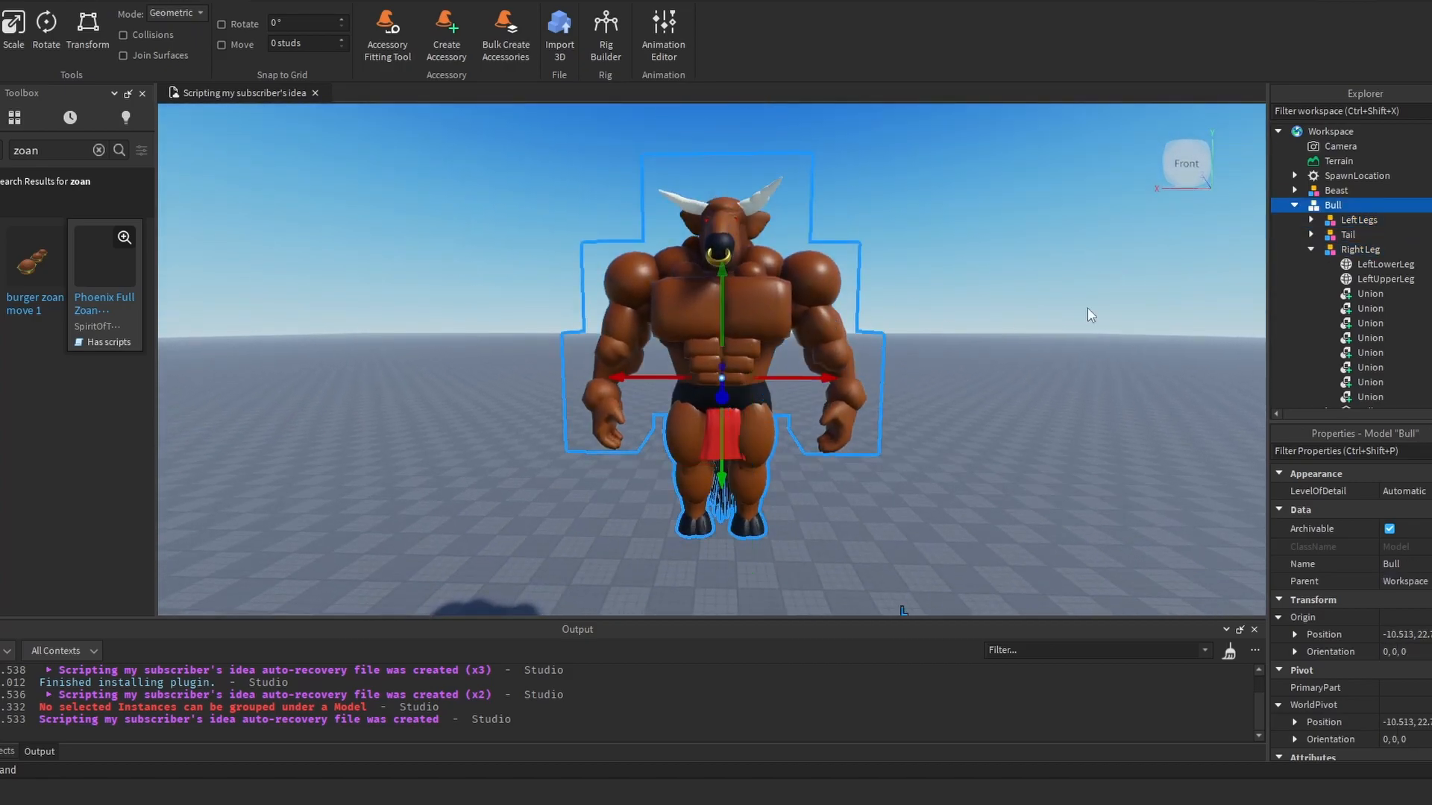
left_click(1311, 249)
left_click(1335, 251)
right_click_drag(938, 312, 938, 313)
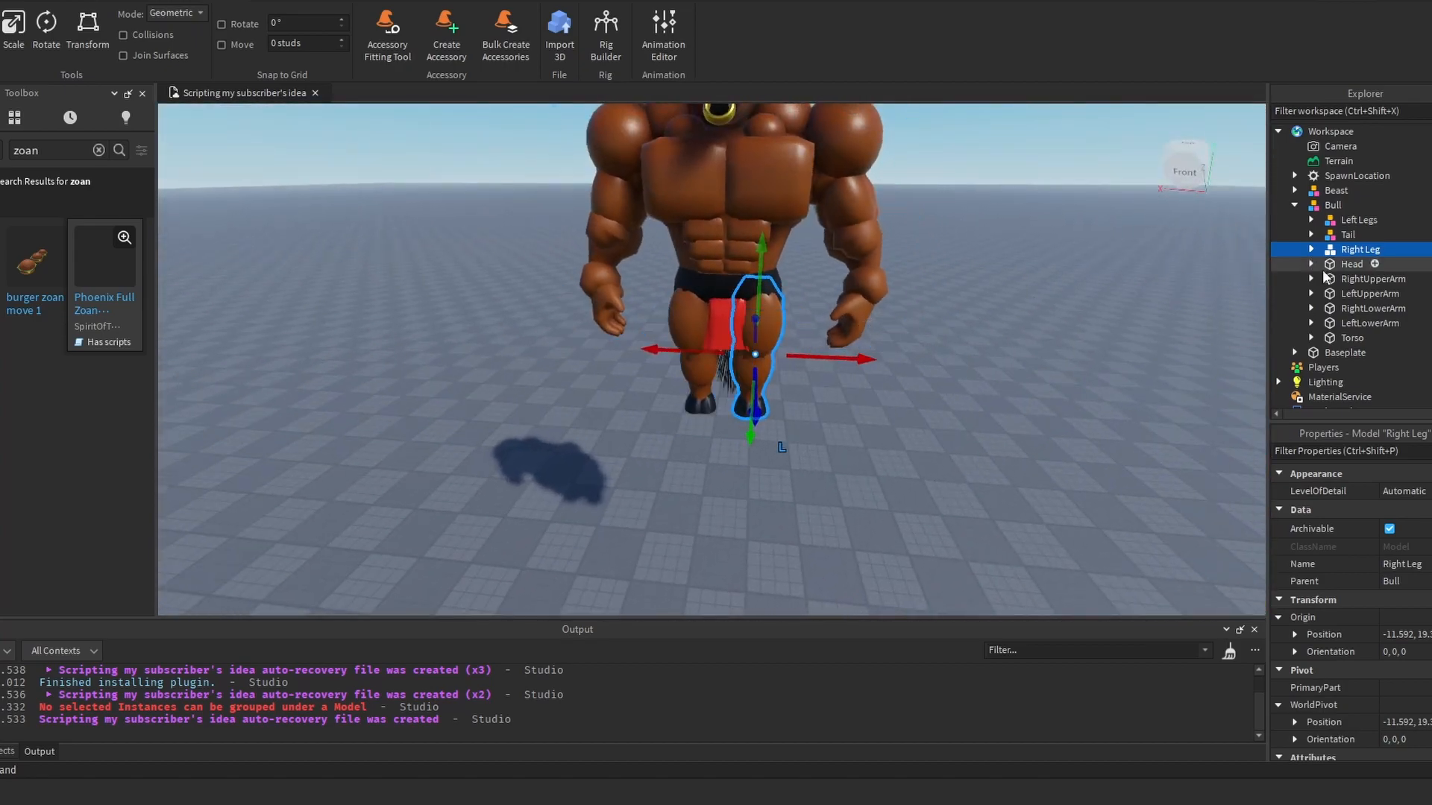
Step: Rename the Bull's RightUpperArm part as LeftUpperArm
left_click(1346, 280)
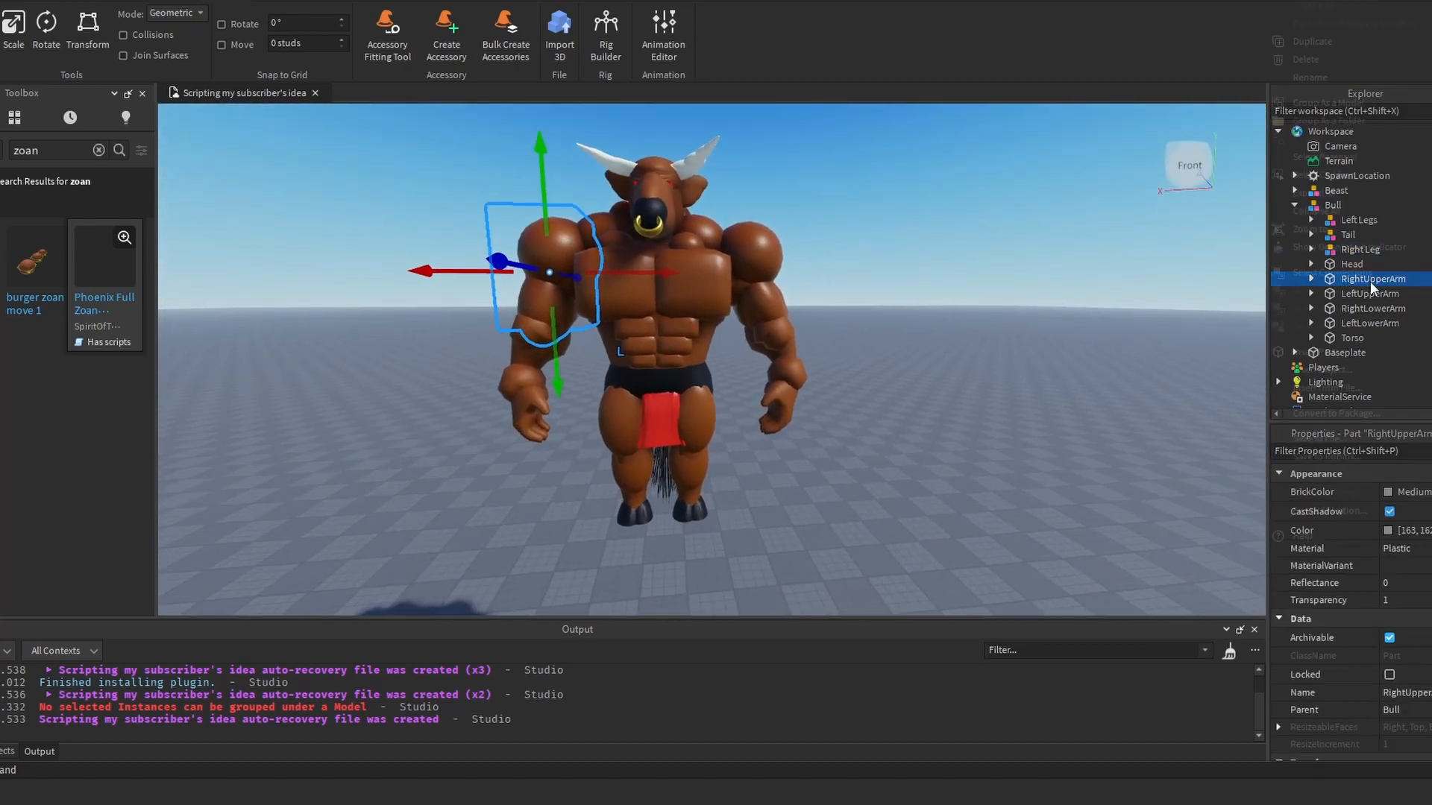
right_click(1371, 280)
left_click(1311, 77)
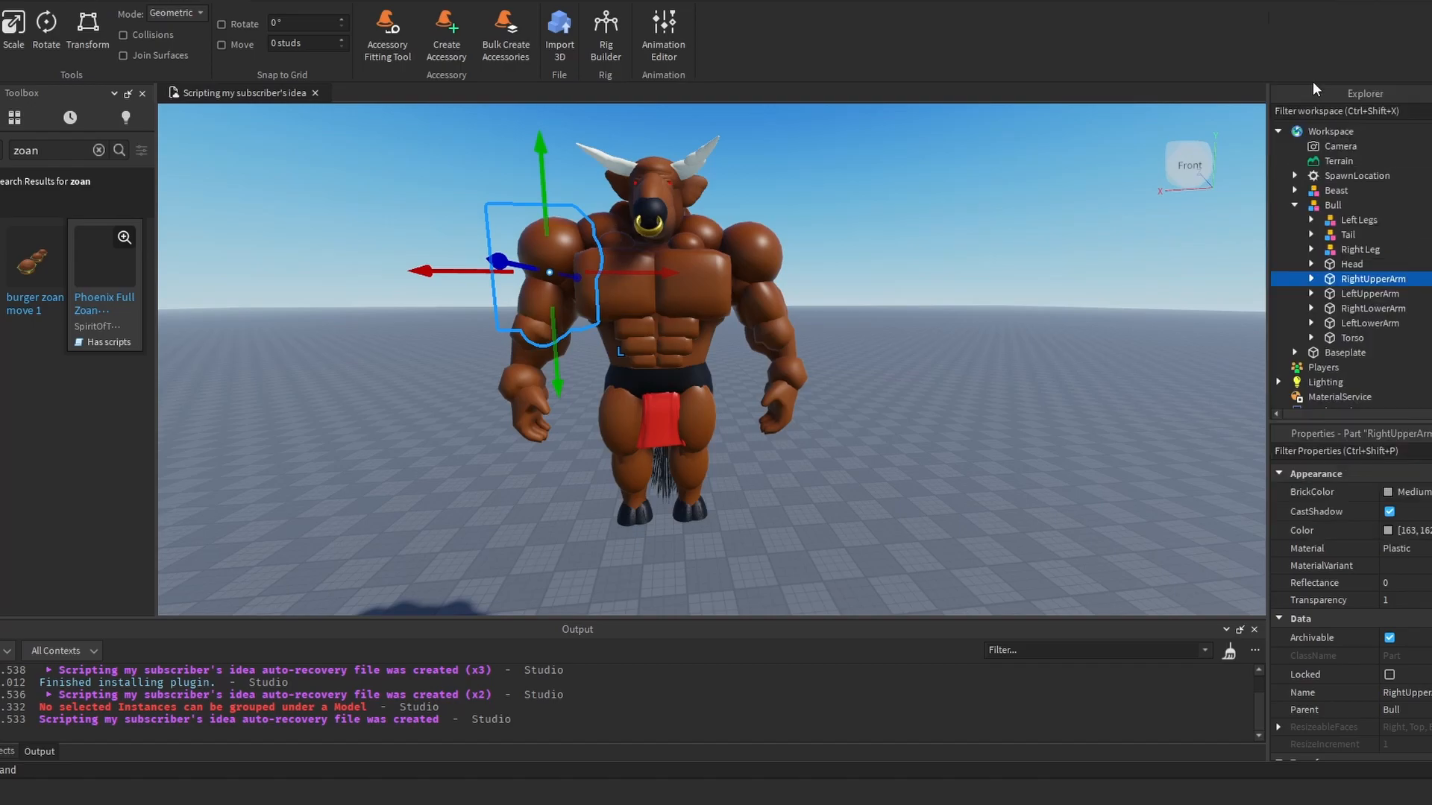
type("Left")
key("Return")
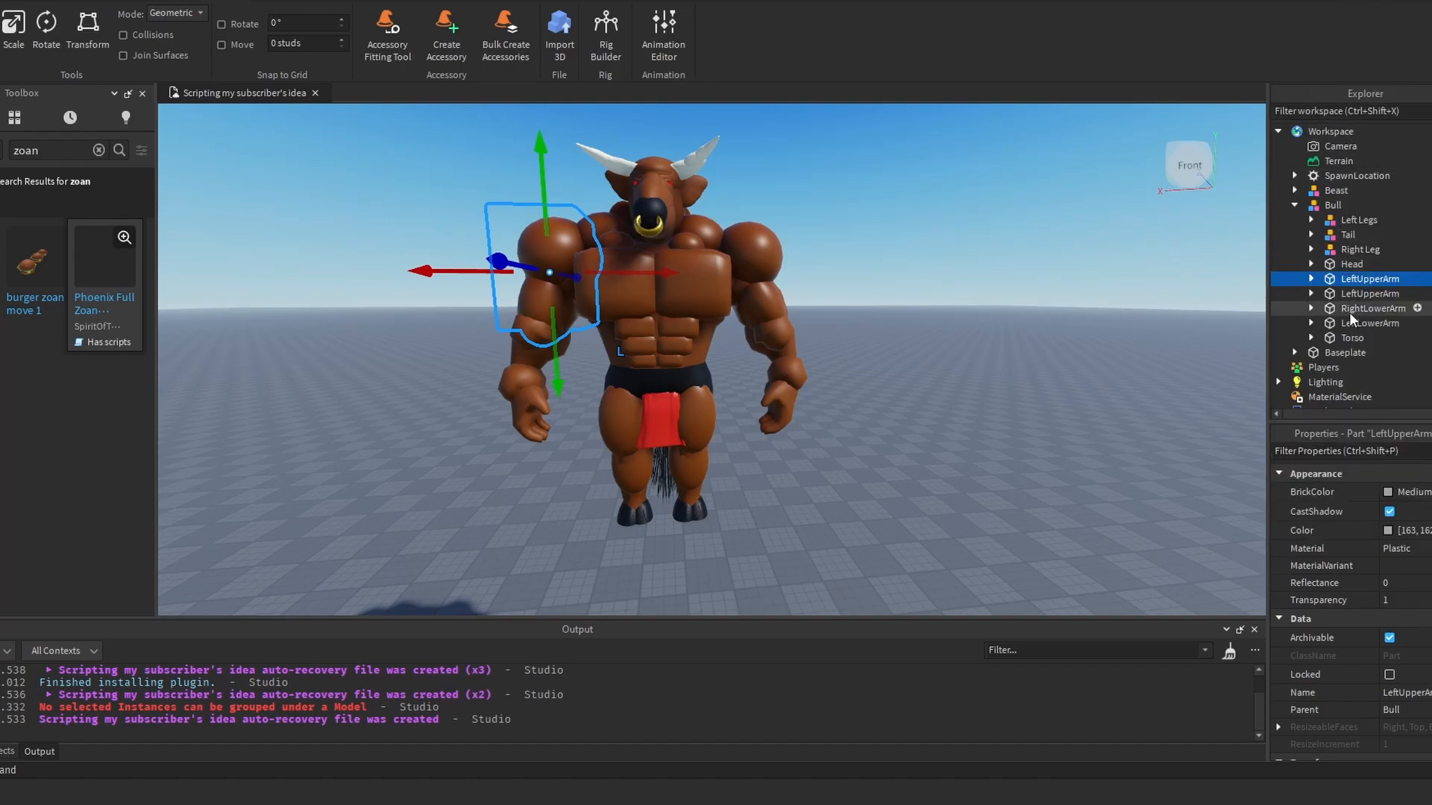
Step: Rename the original LeftUpperArm part on the Bull's opposite arm as RightUpperArm
left_click(1367, 294)
right_click(1367, 293)
left_click(1310, 84)
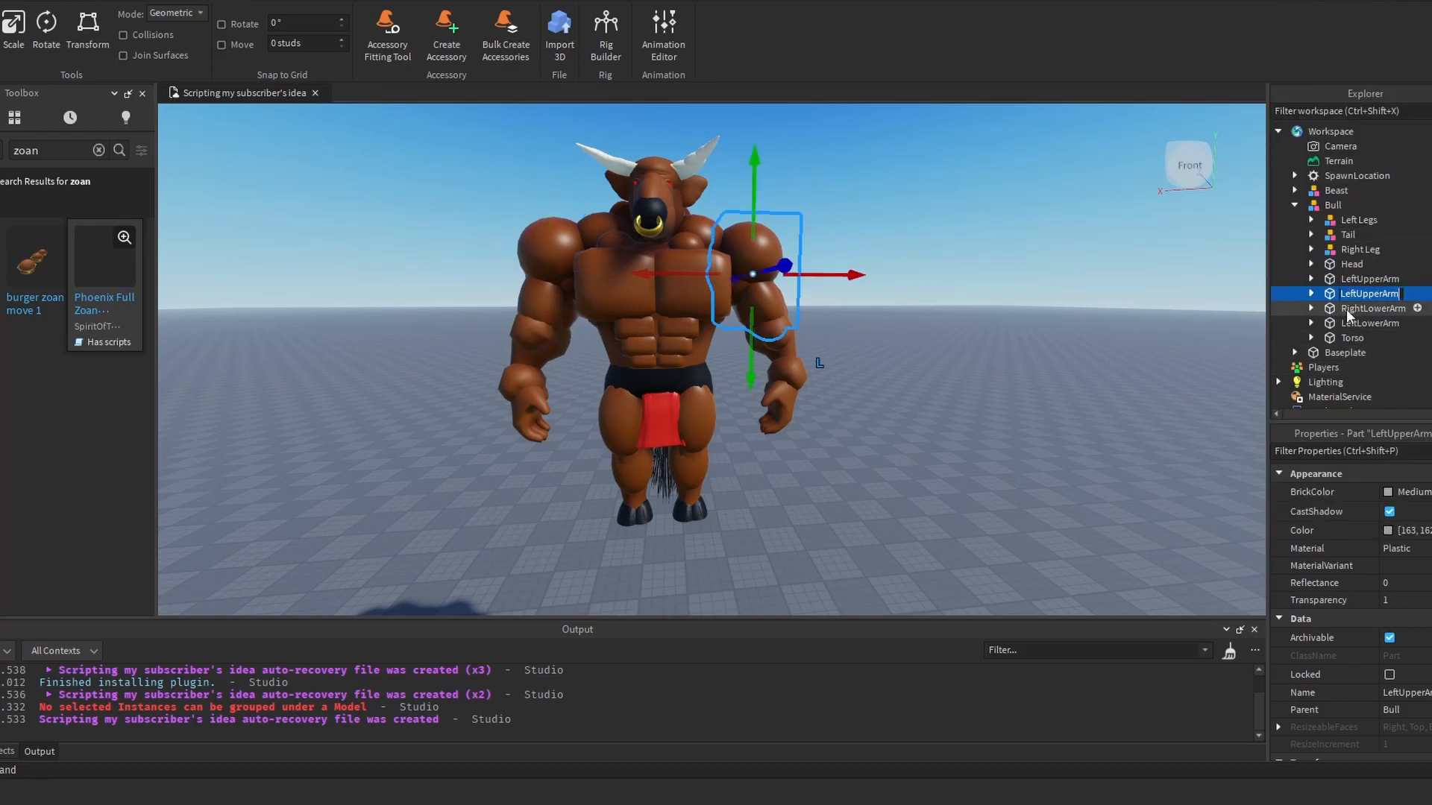
left_click_drag(1357, 294, 1205, 302)
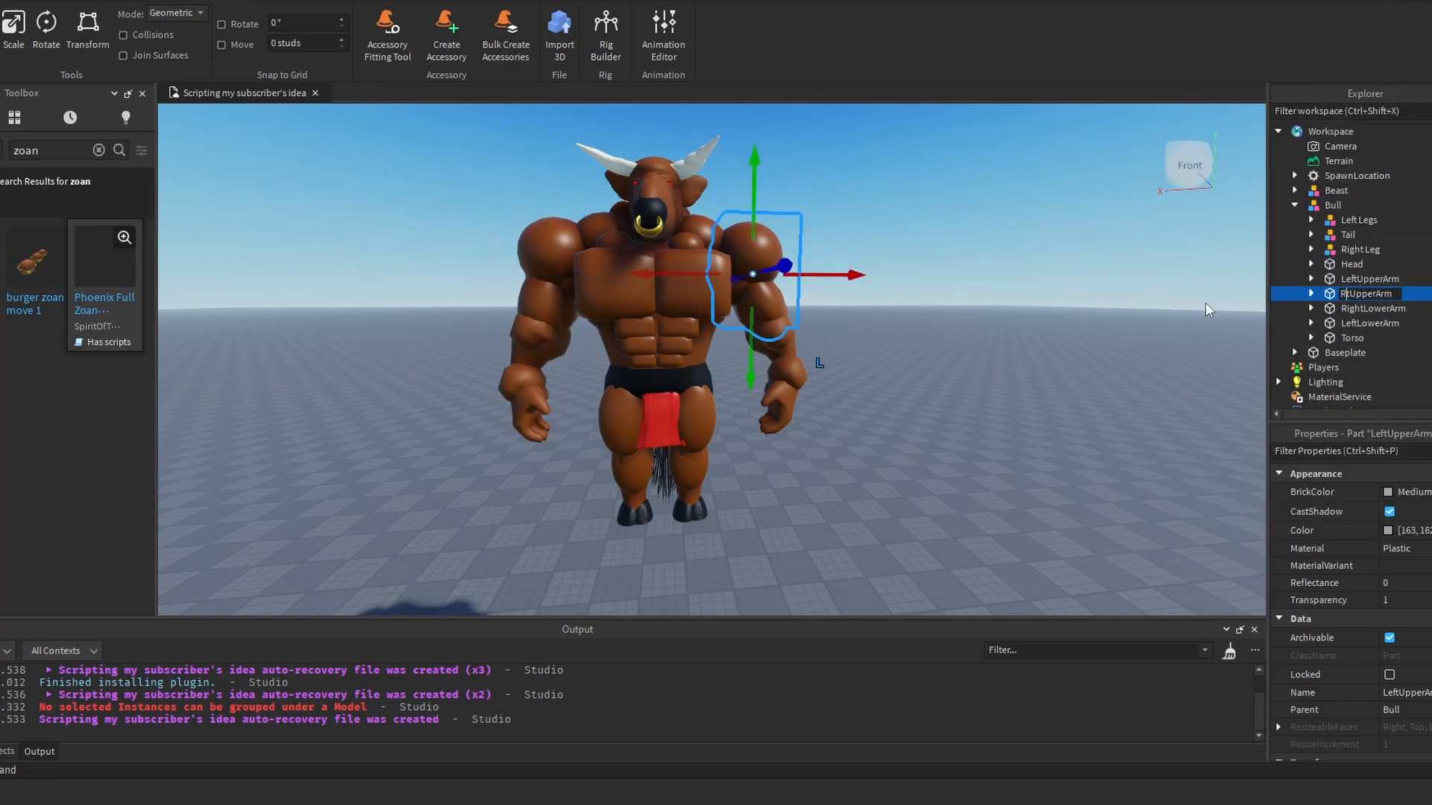
type("Right")
key("Return")
Step: Rename the Bull's RightLowerArm part as LeftLowerArm
left_click(1367, 308)
right_click(1367, 308)
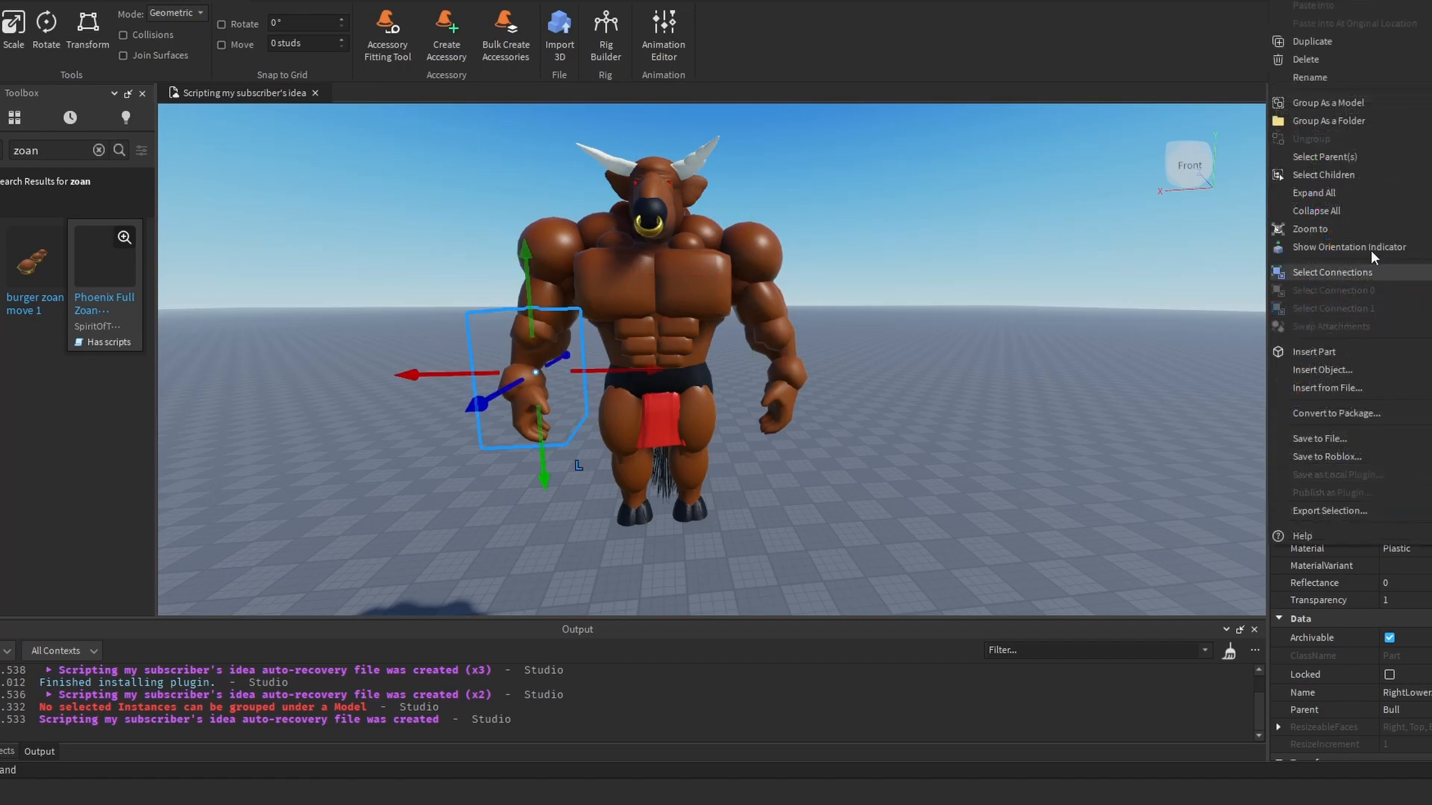
left_click(1310, 83)
left_click_drag(1361, 308, 1285, 298)
type("LeftLowerArm")
key("Return")
Step: Rename the original LeftLowerArm part on the Bull's opposite forearm as RightLowerArm
left_click(1354, 323)
right_click(1355, 323)
left_click(1313, 87)
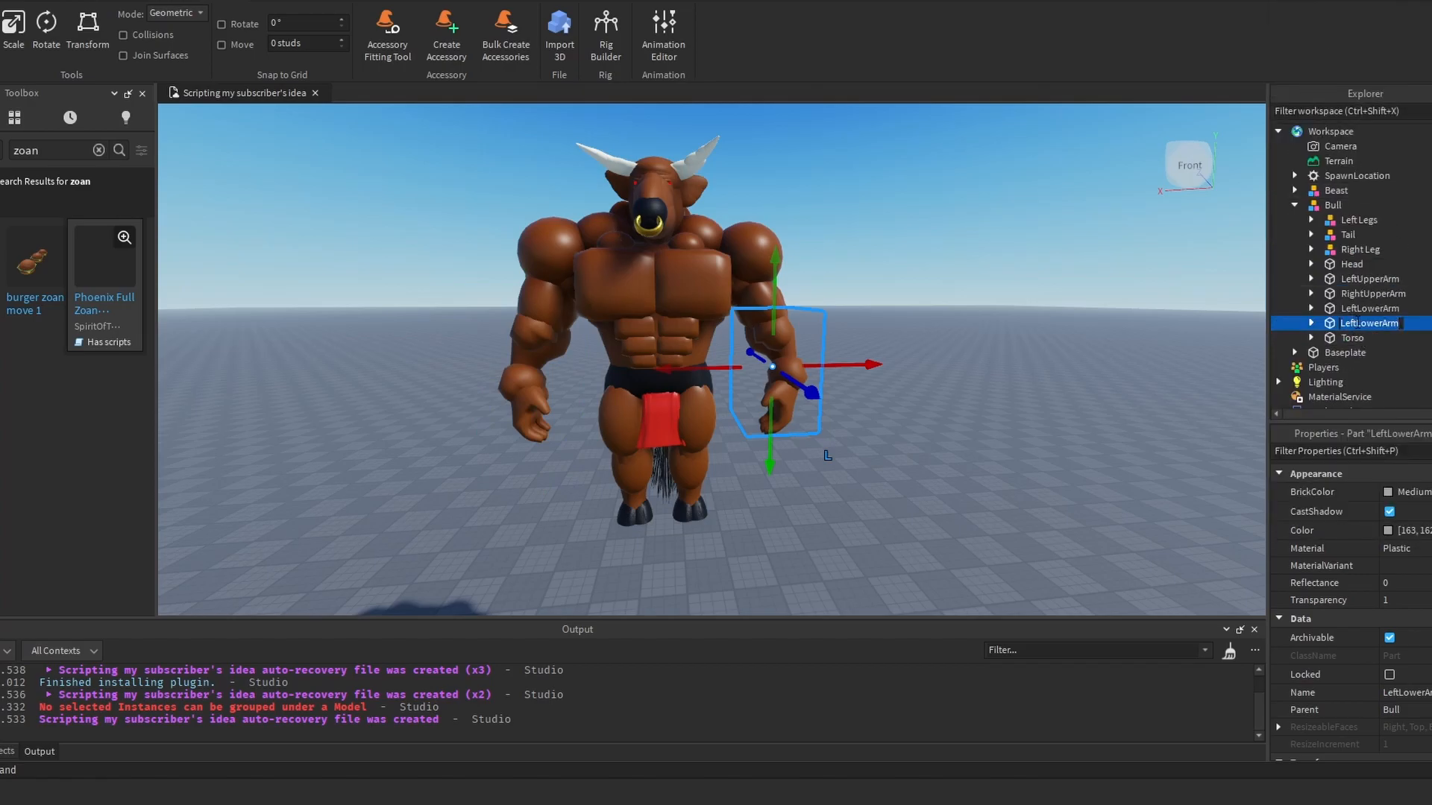
type("RightLowerArm")
key("Return")
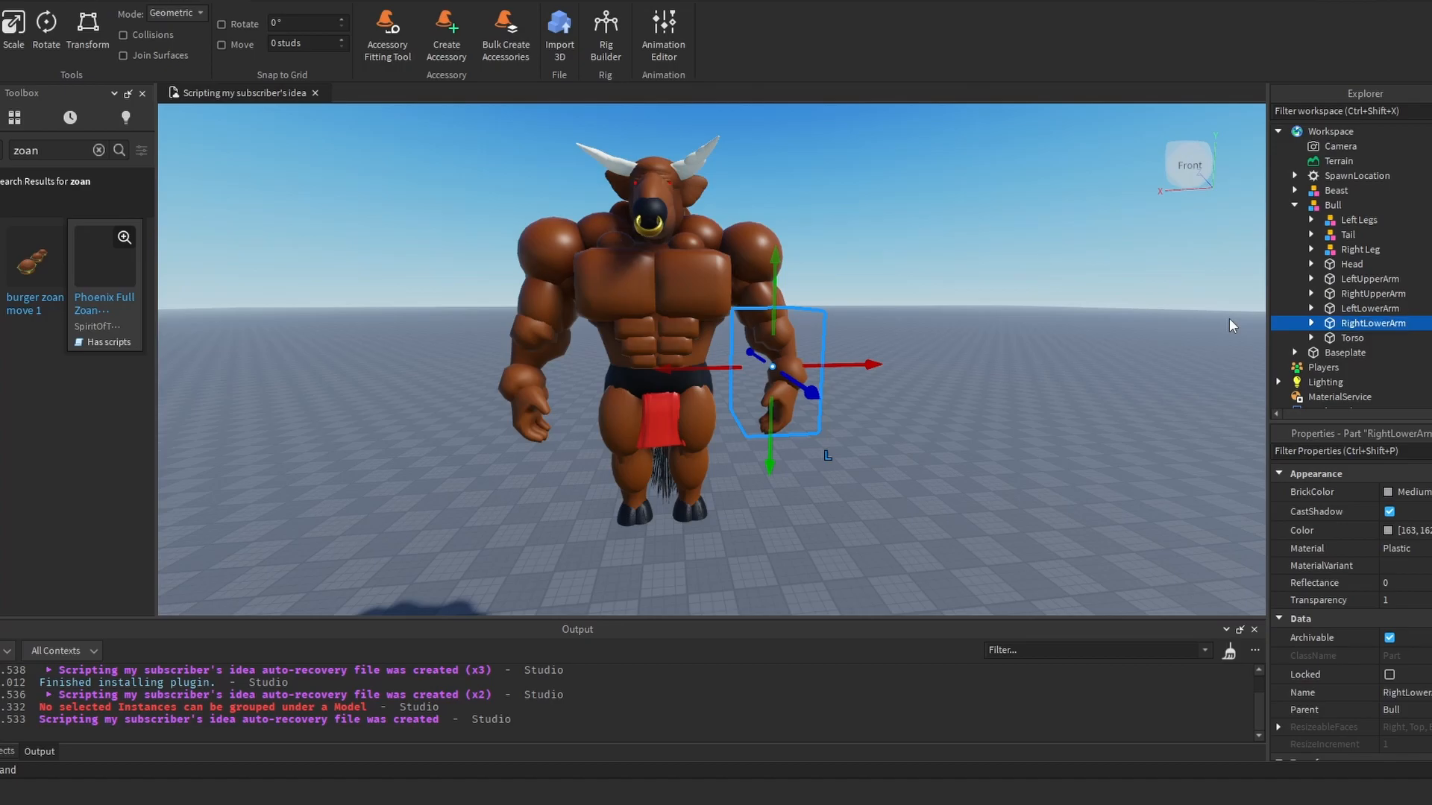
Step: Duplicate the Bull's Torso part to get a block for the tail
left_click(1148, 284)
right_click_drag(1066, 290, 1107, 283)
key("a")
key("s")
key("a")
key("w")
key("d")
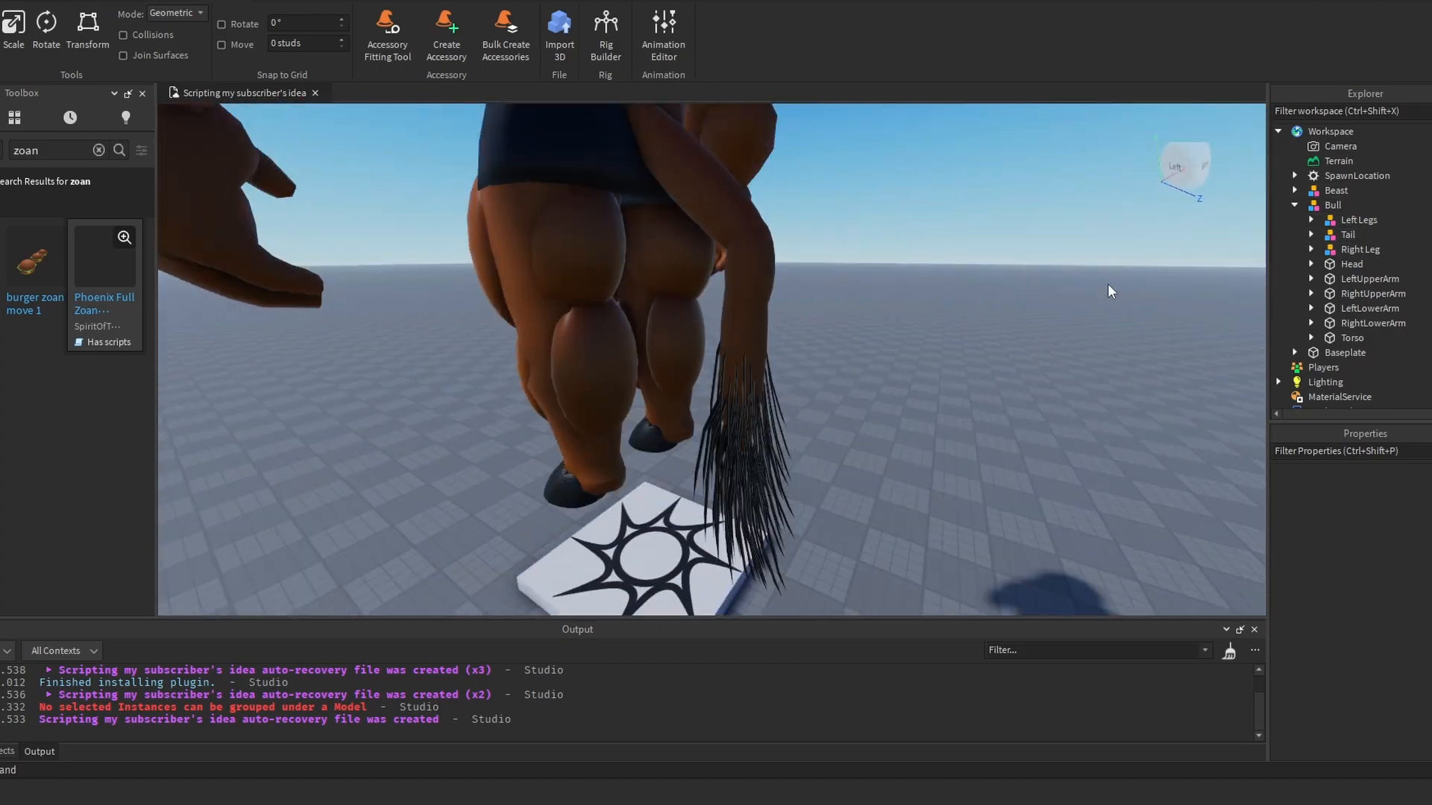
key("s")
left_click(1353, 338)
right_click(1352, 337)
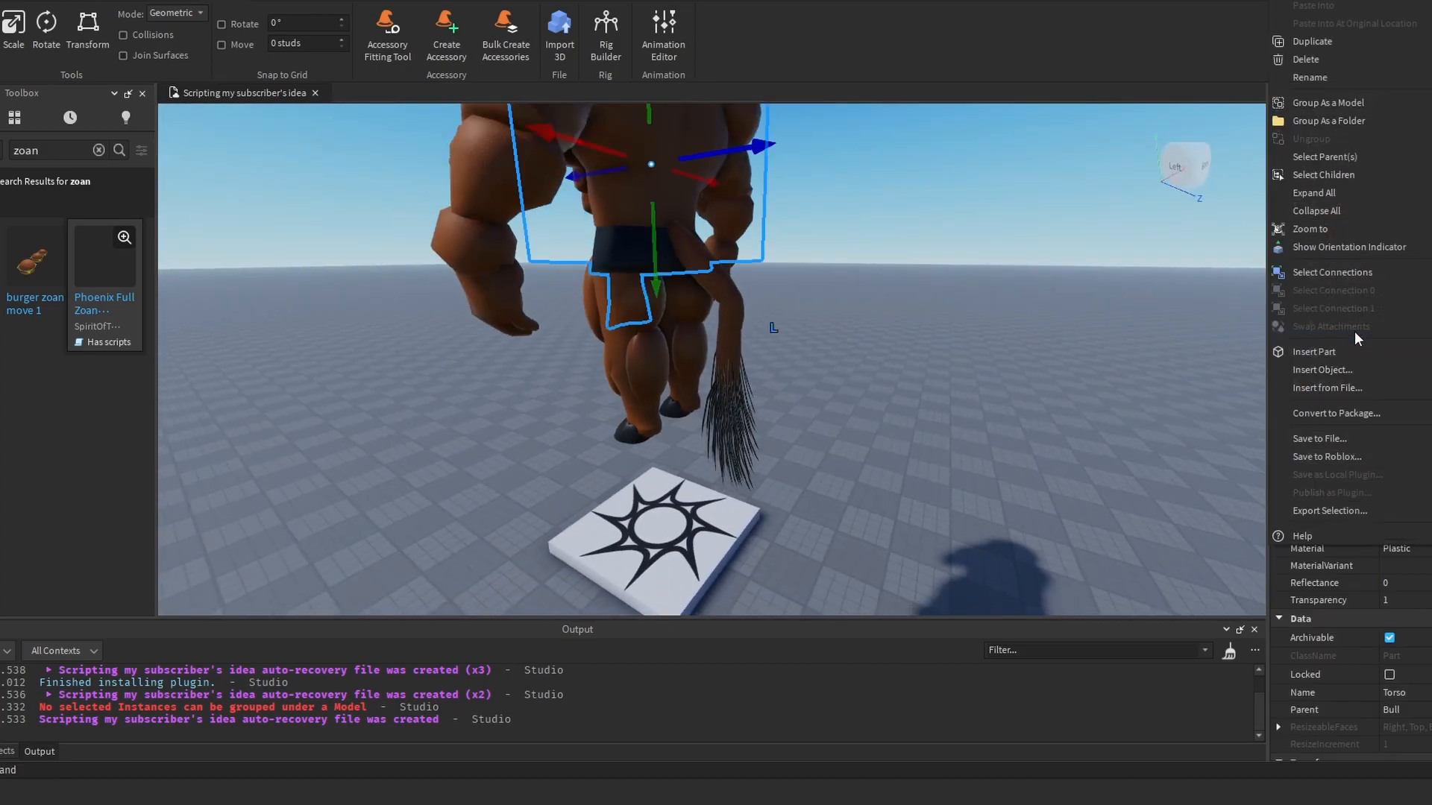
left_click(1322, 47)
Step: Delete all the copied meshes inside the duplicated Torso part and select the emptied block
left_click(1362, 369)
scroll(1350, 349, "down", 5)
left_click(1359, 283, "shift")
right_click(1350, 275)
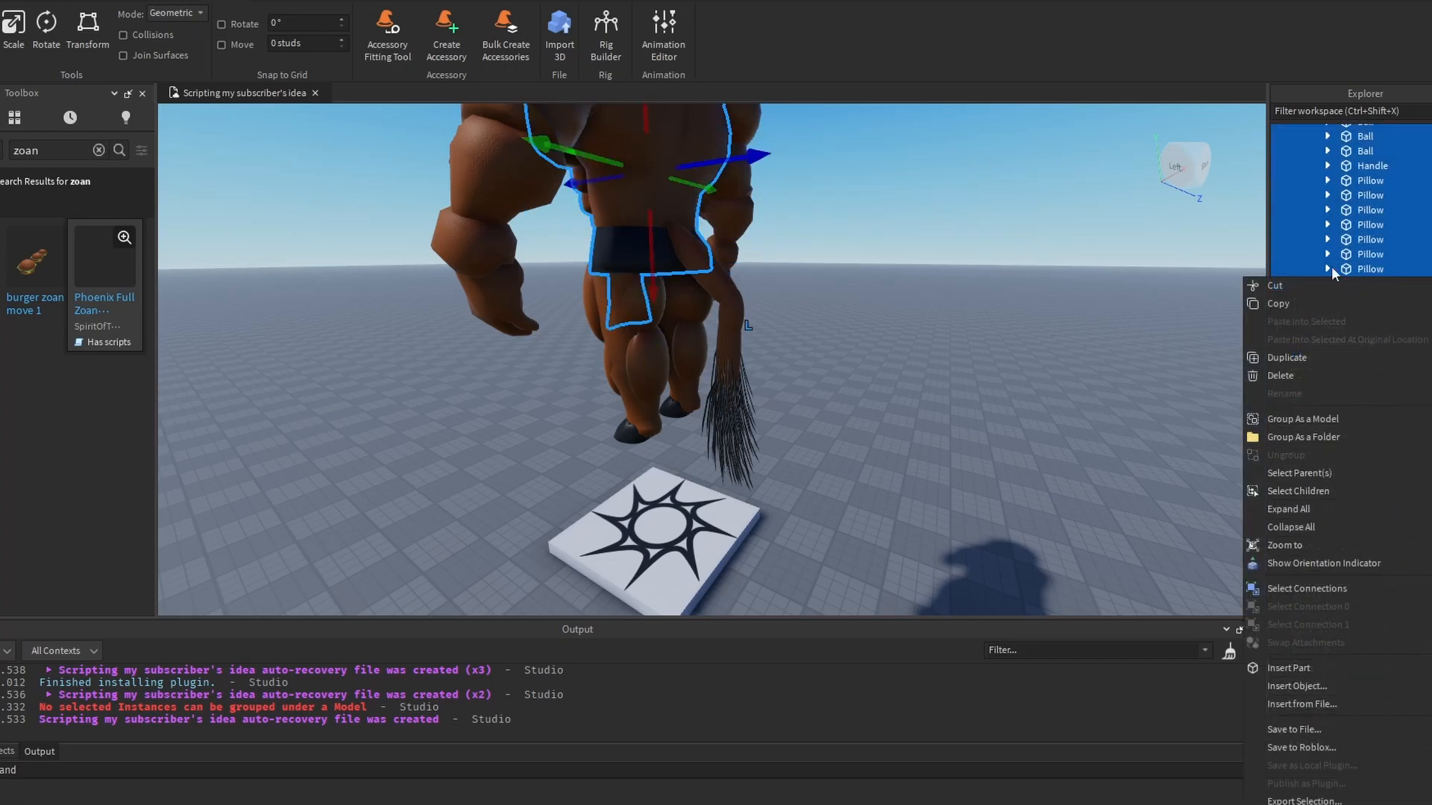
left_click(1278, 374)
left_click(1355, 277)
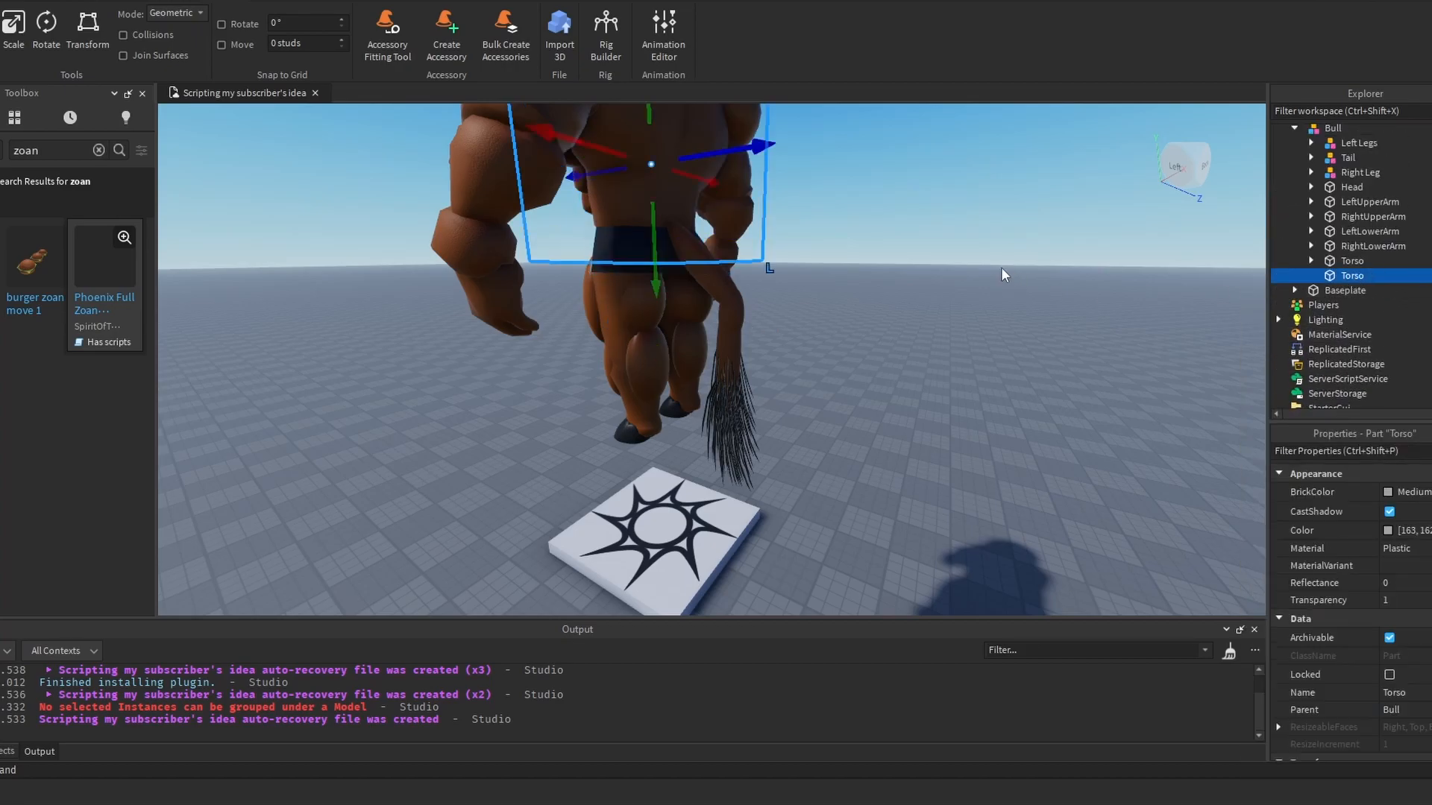
Step: Move the emptied Torso copy down and back to the Bull's tail
key("f")
scroll(974, 243, "down", 5)
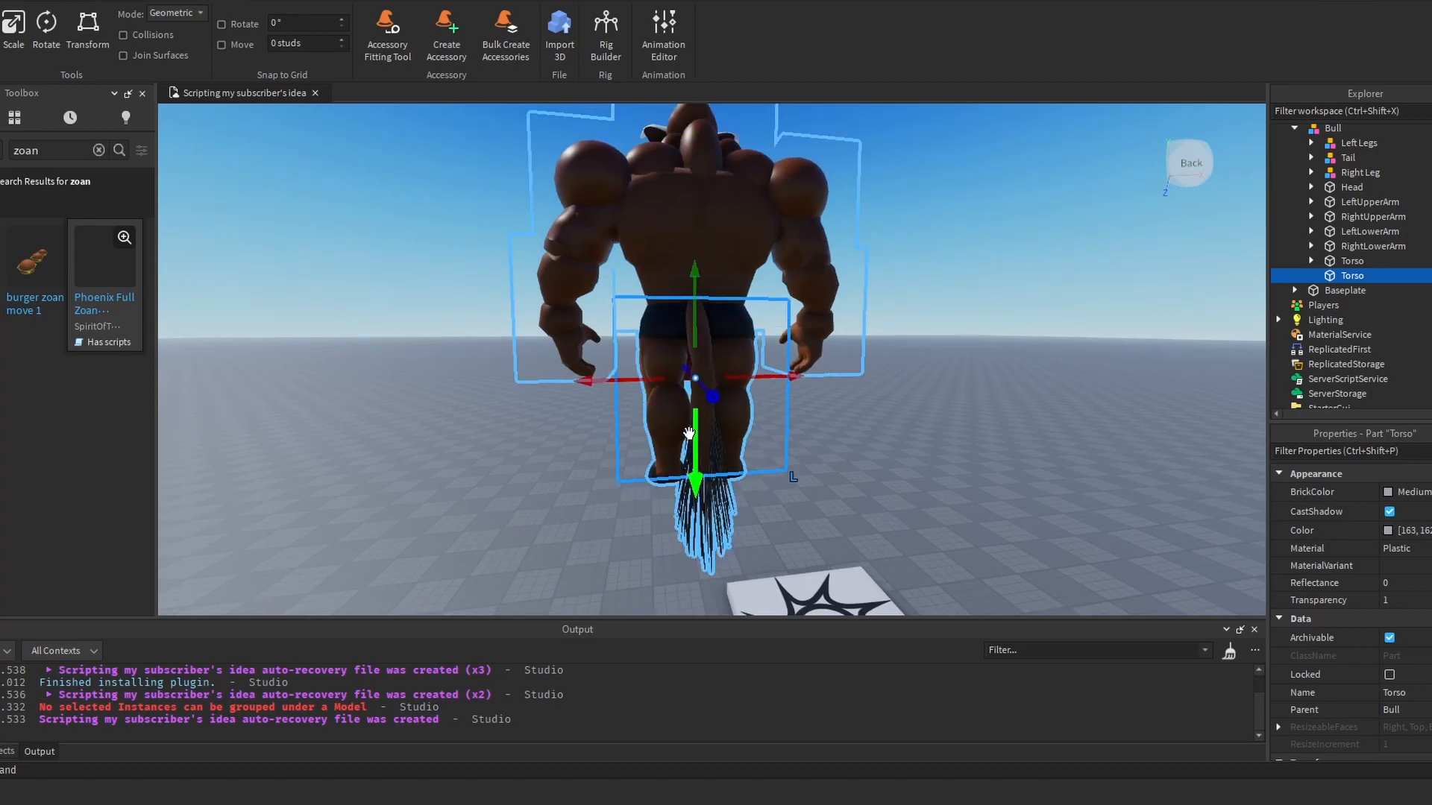
right_click_drag(689, 433, 746, 418)
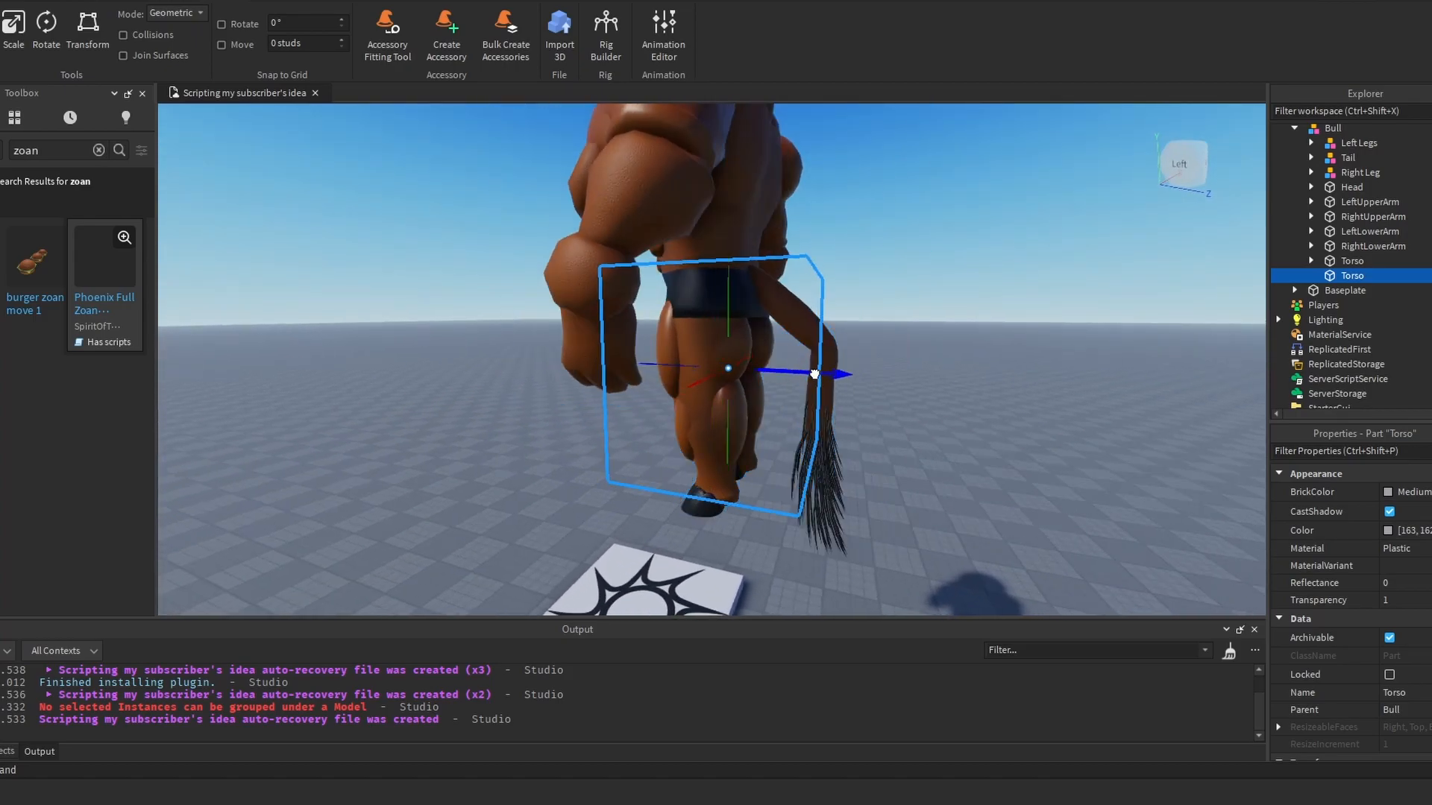
right_click_drag(479, 276, 655, 319)
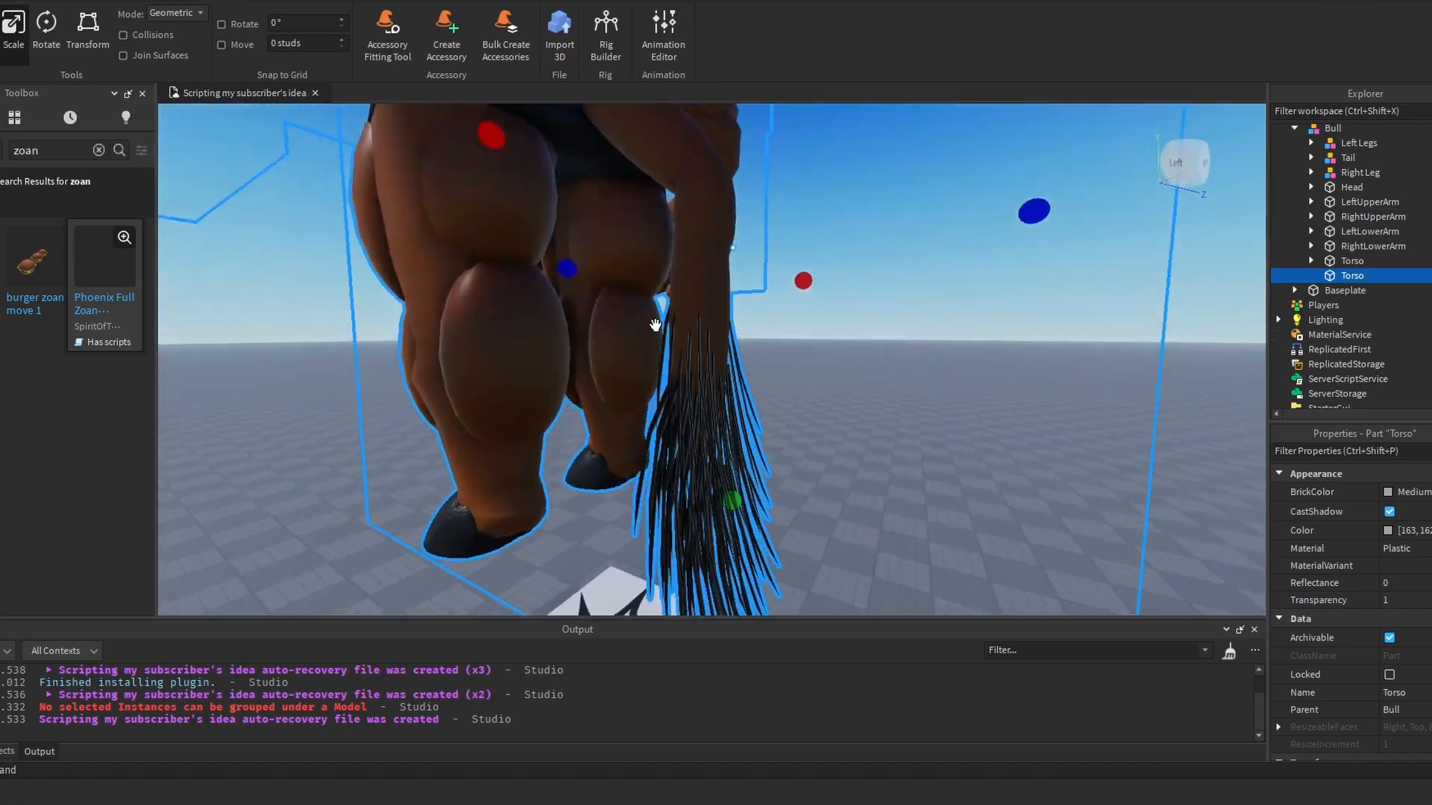
Step: Scale the Torso copy in height, width and depth until it closely encloses the tail
scroll(655, 319, "down", 3)
left_click_drag(721, 437, 721, 498)
right_click_drag(721, 498, 828, 470)
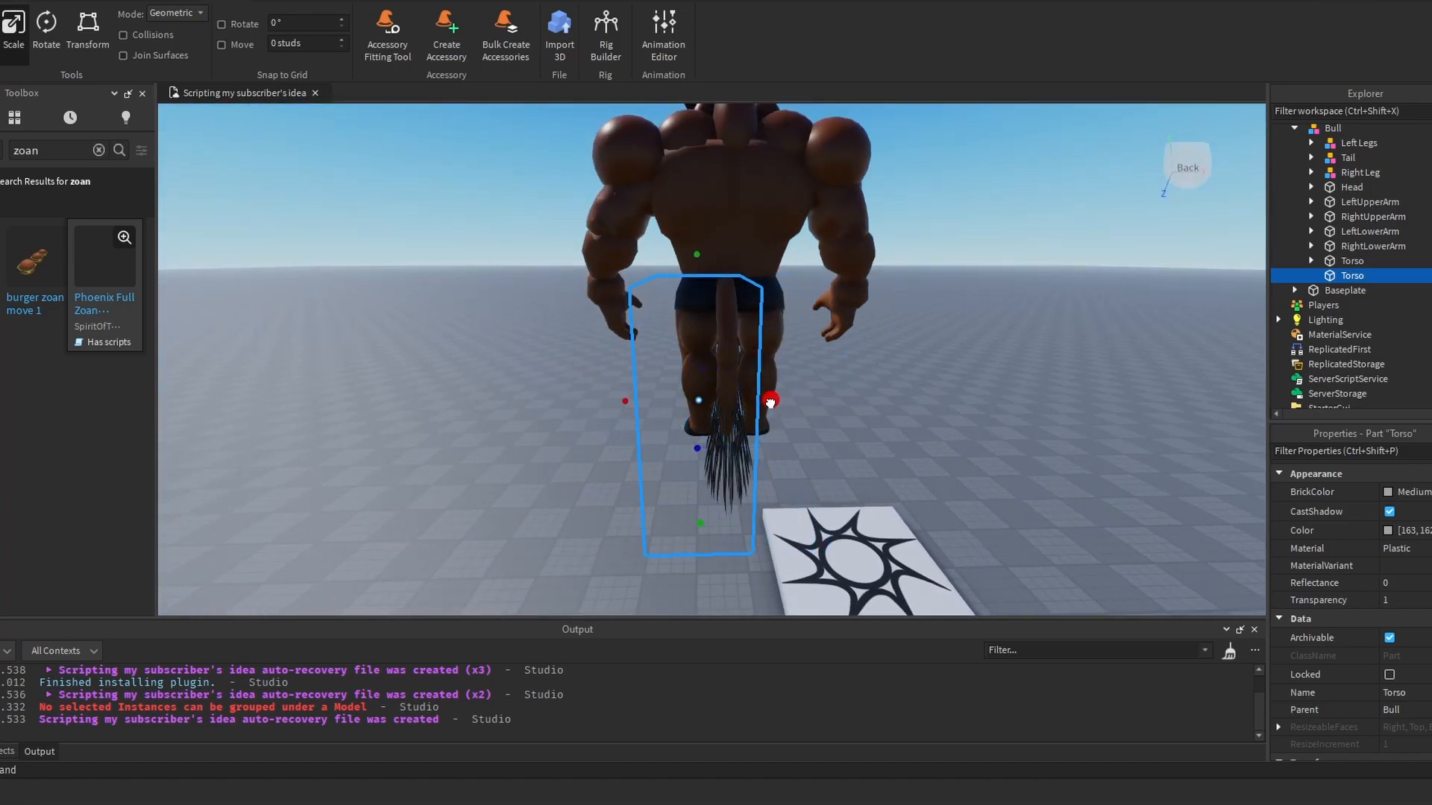
left_click_drag(625, 403, 673, 408)
right_click_drag(673, 408, 810, 423)
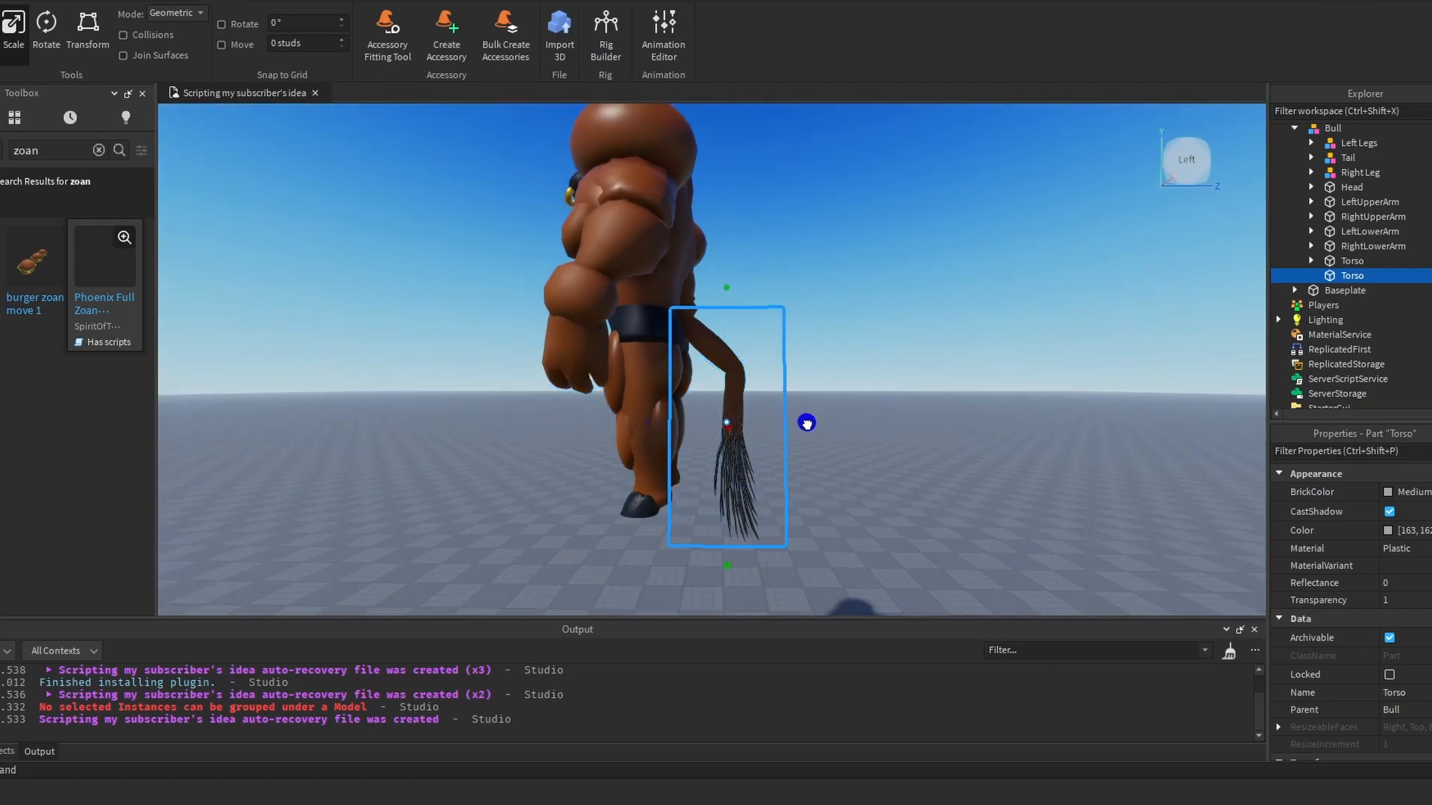
Step: Rename the block around the tail as Tail
right_click(1357, 274)
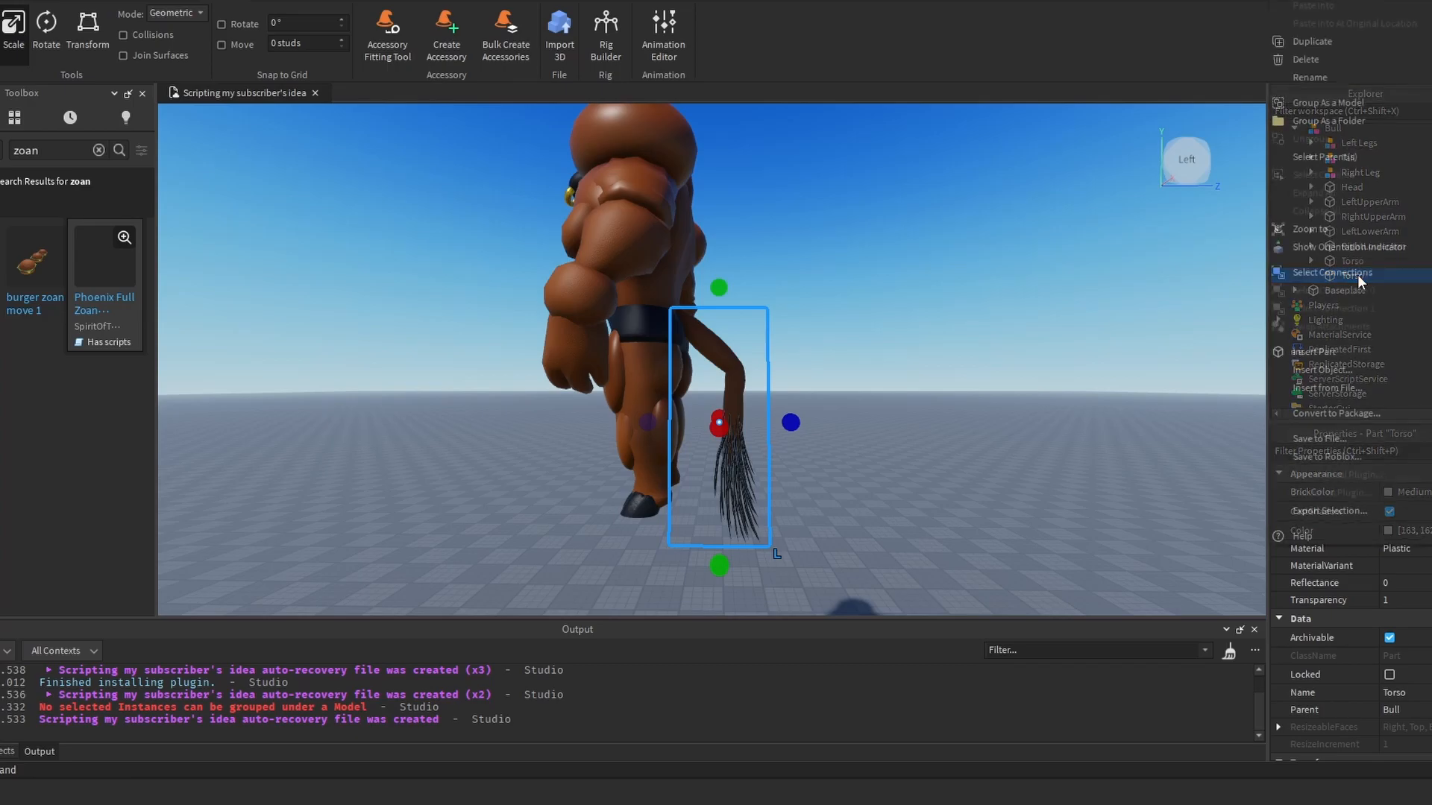
left_click(1331, 77)
type("Tail")
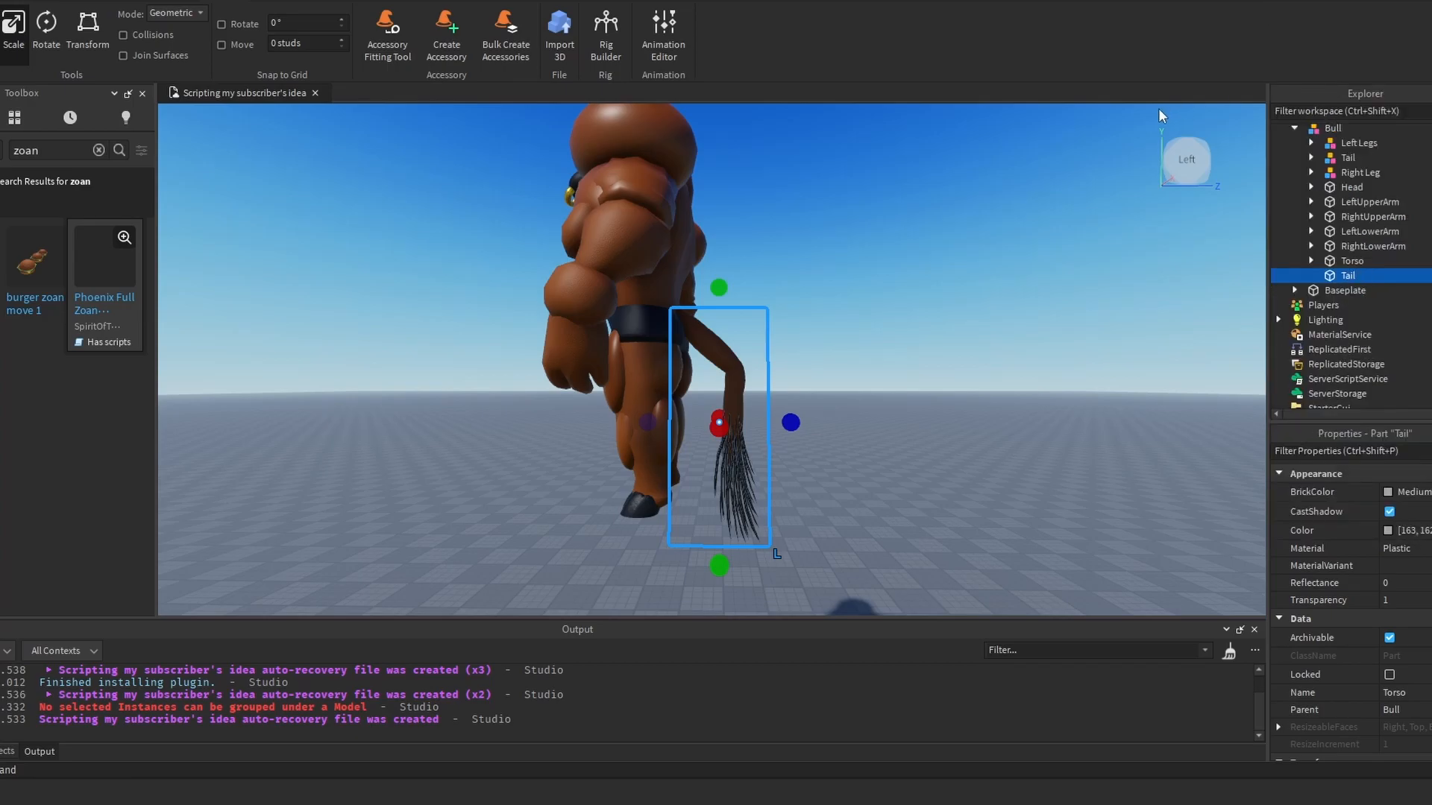
Step: Move the Union and both Hair pieces from the Tail model into the Tail part and delete the emptied model
left_click(1311, 157)
left_click(1350, 173)
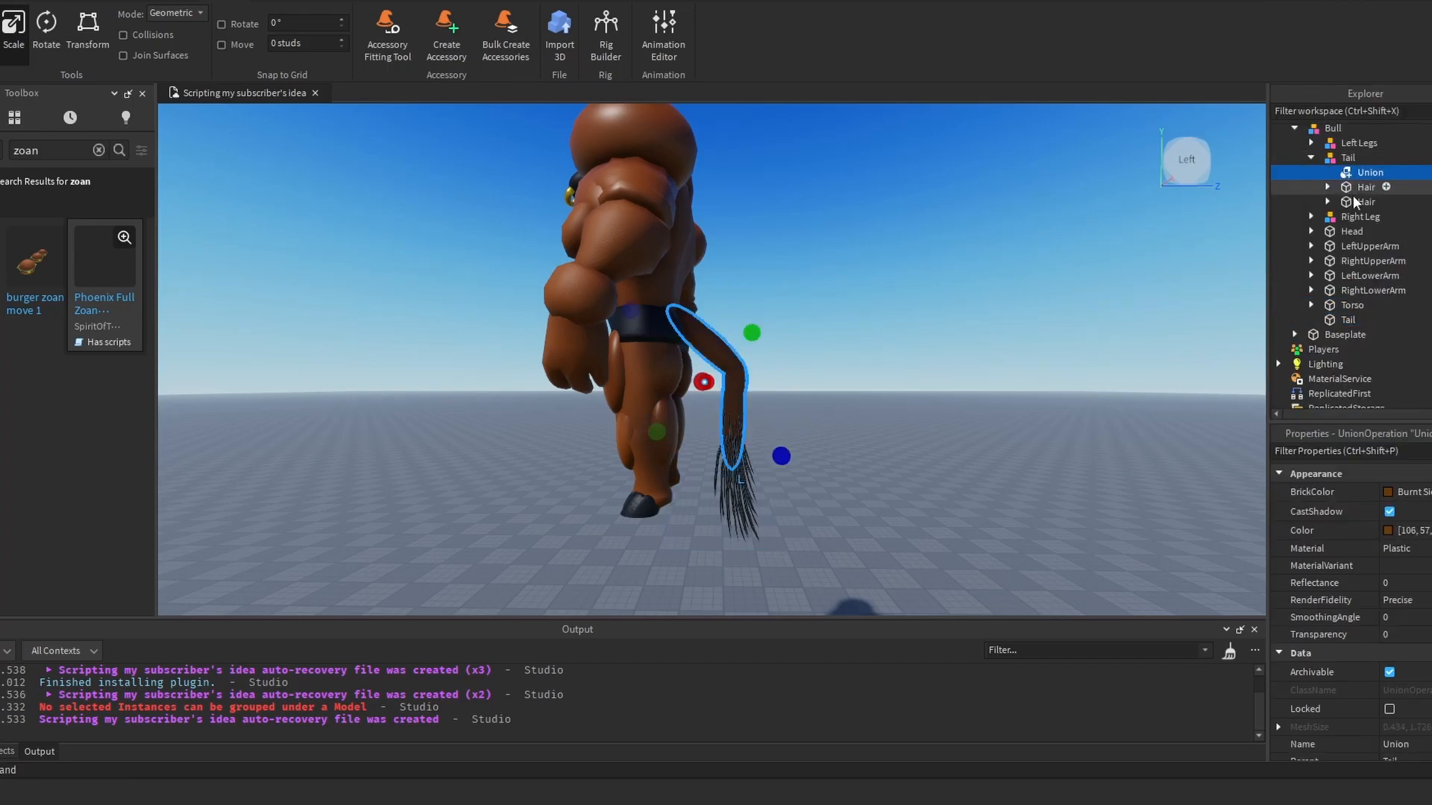
left_click(1353, 199, "shift")
left_click_drag(1349, 178, 1348, 319)
left_click(1348, 157)
right_click(1348, 157)
left_click(1317, 250)
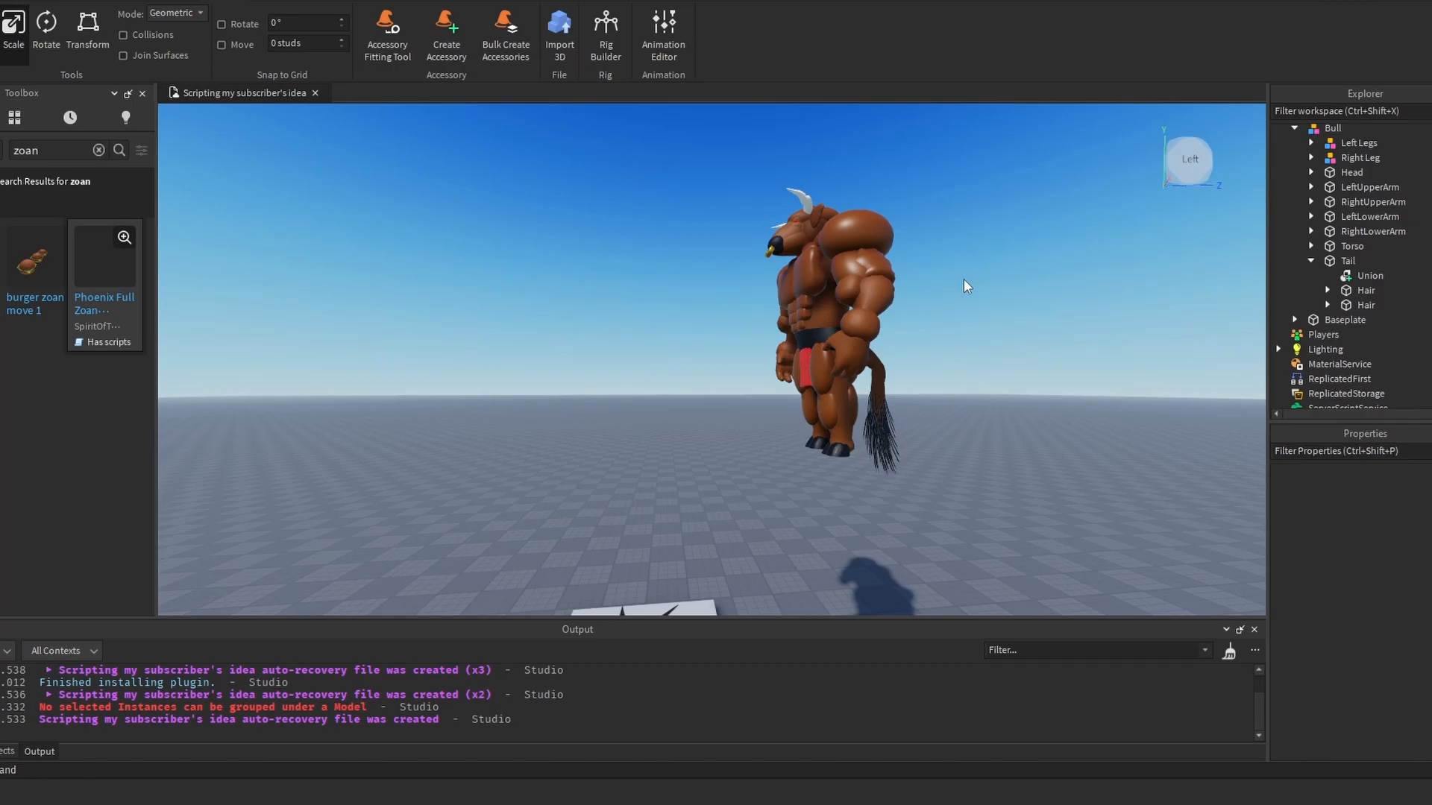
Step: Collapse the Tail part's contents and select the part to check how it fits on the Bull
scroll(964, 280, "down", 3)
scroll(964, 281, "up", 6)
right_click_drag(885, 340, 888, 343)
scroll(886, 340, "up", 2)
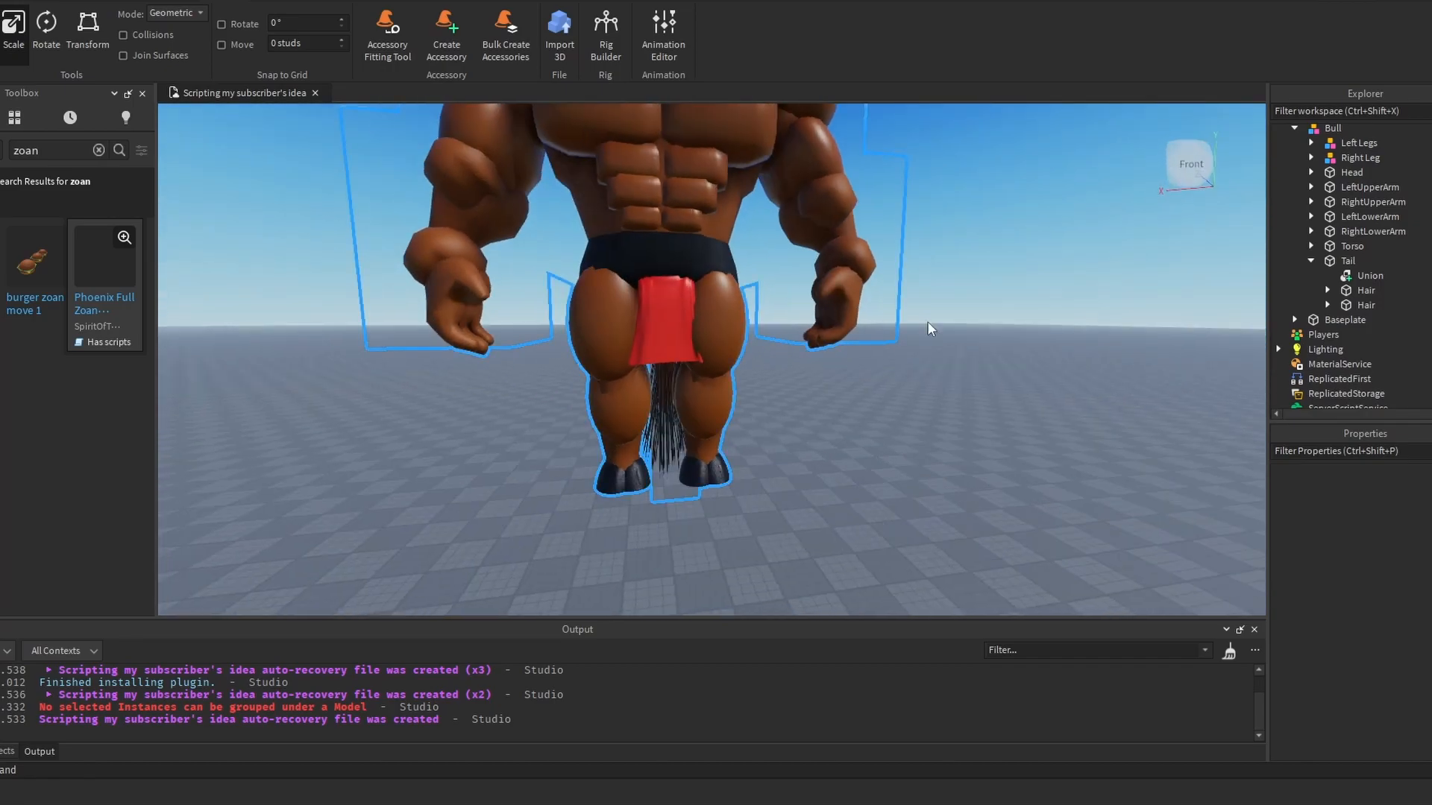
left_click(1312, 261)
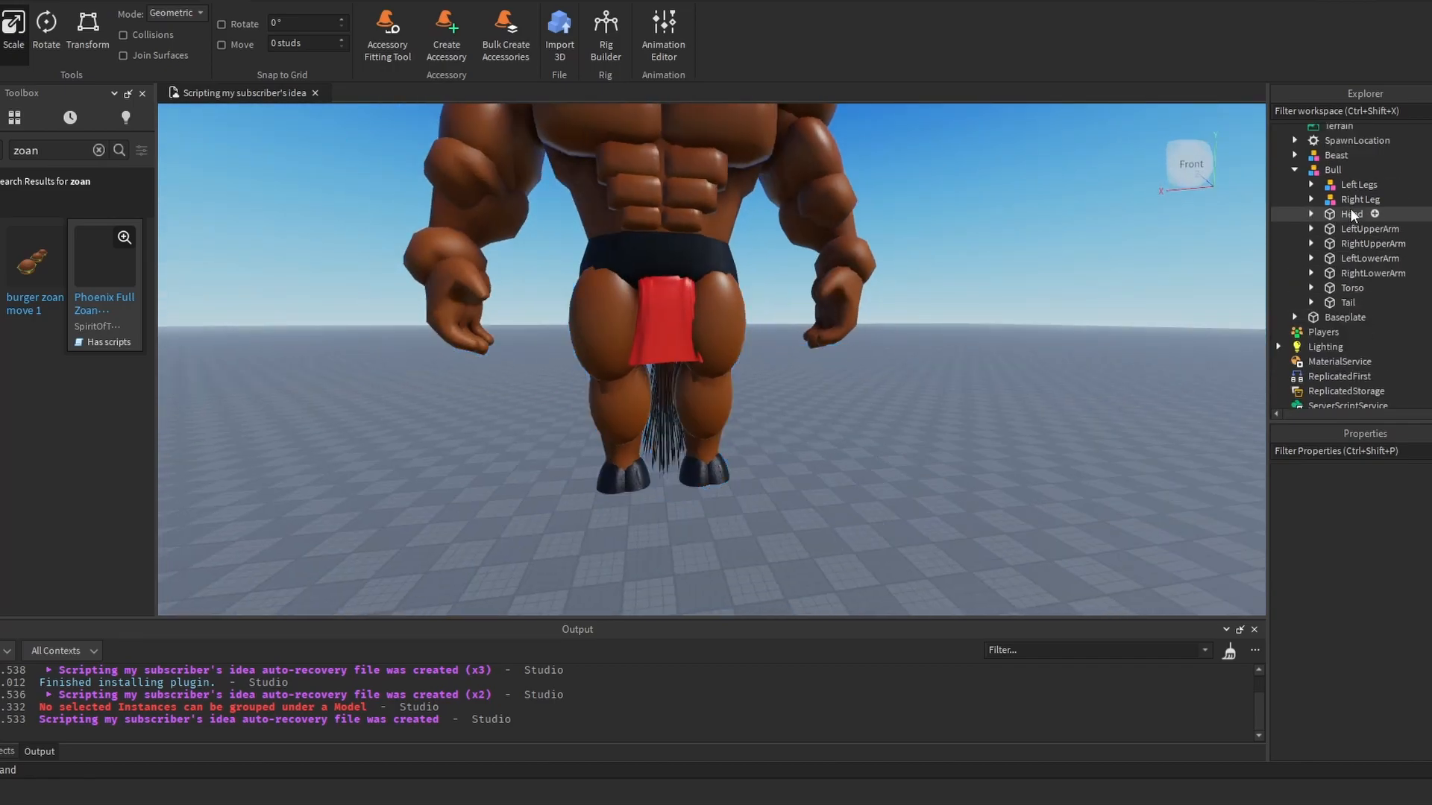
left_click(1335, 304)
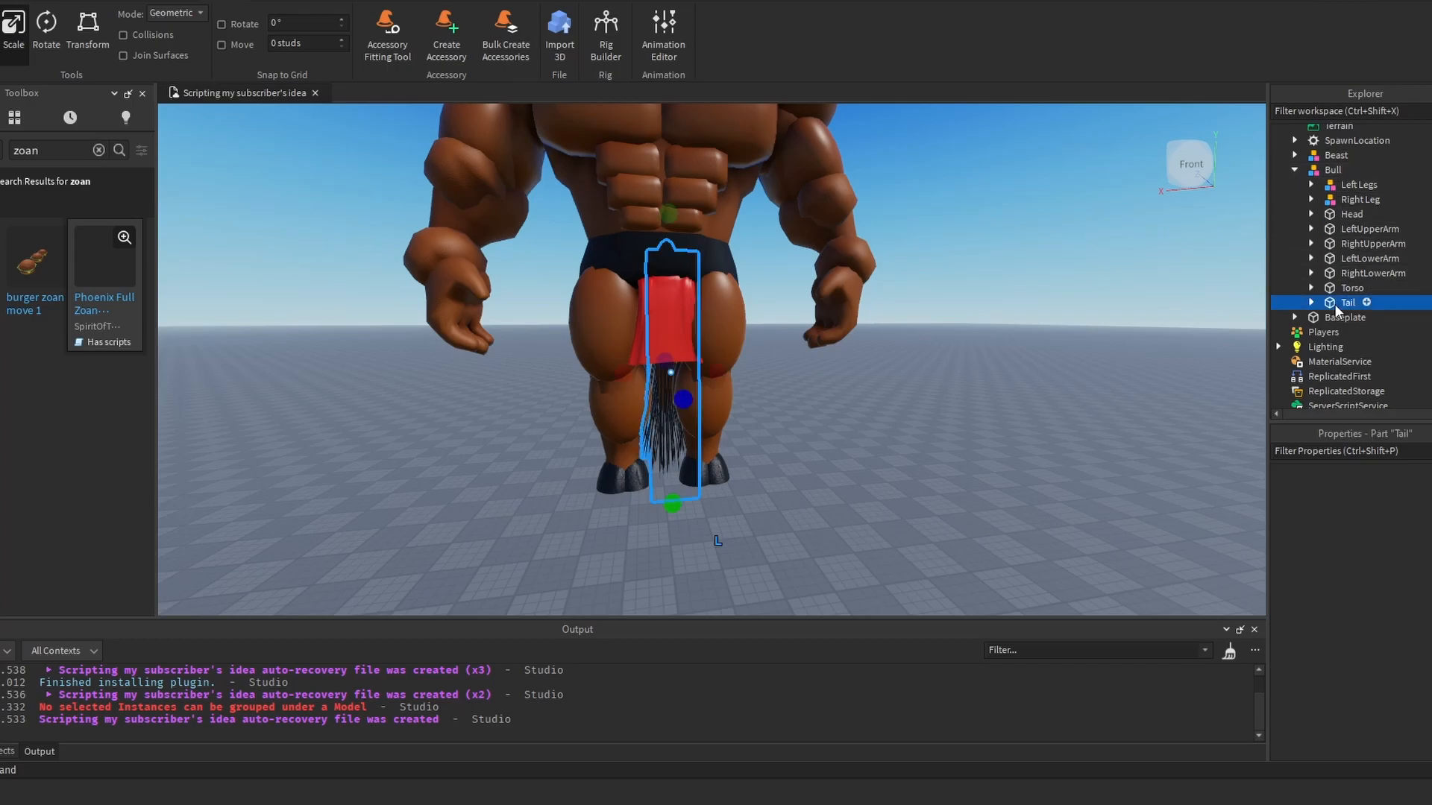
key("a")
right_click_drag(926, 274, 930, 273)
key("d")
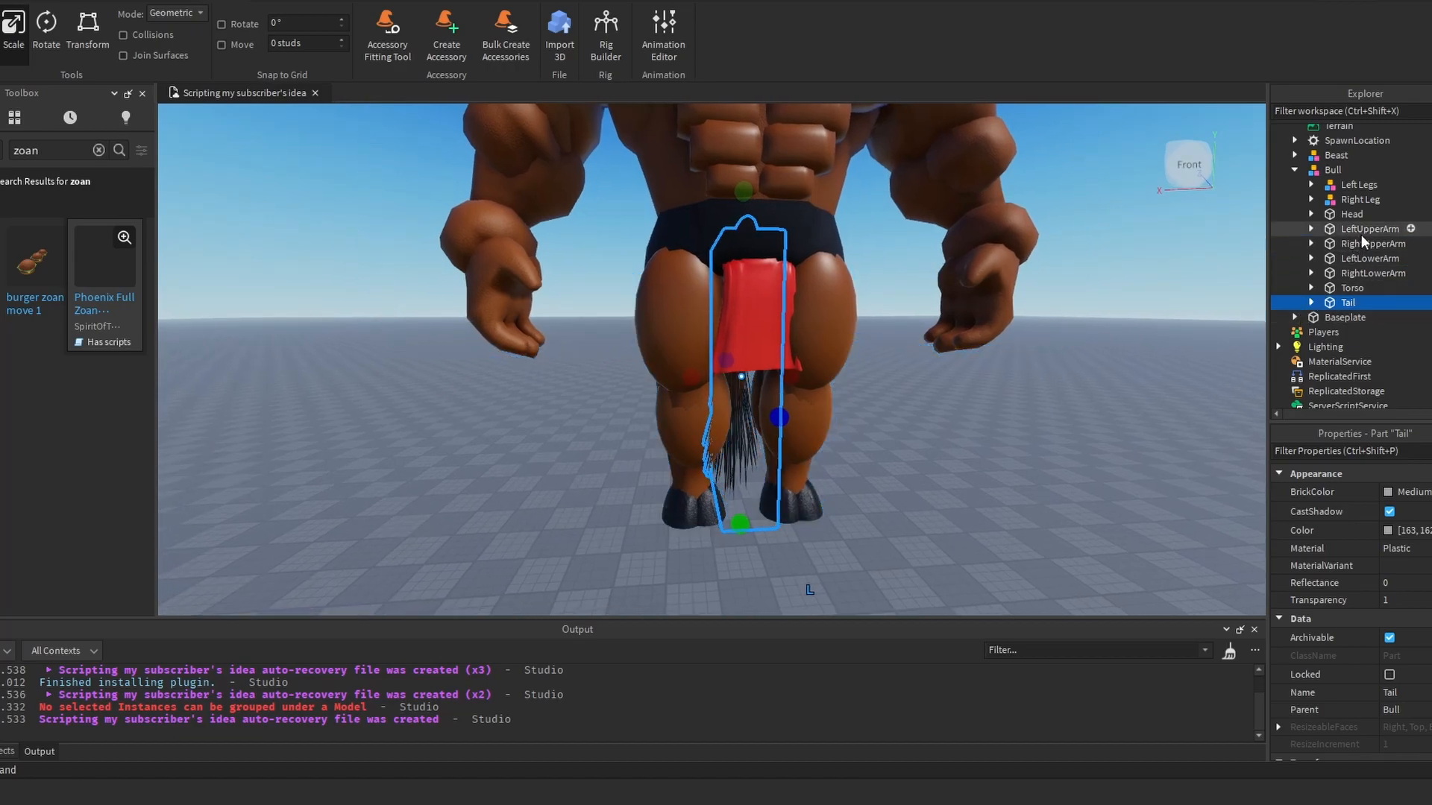
Step: Duplicate the LeftUpperArm part and delete the RightUpperArm mesh and two Balls from one of the two copies
left_click(1360, 229)
right_click_drag(885, 260, 885, 261)
right_click(1353, 227)
left_click(1335, 308)
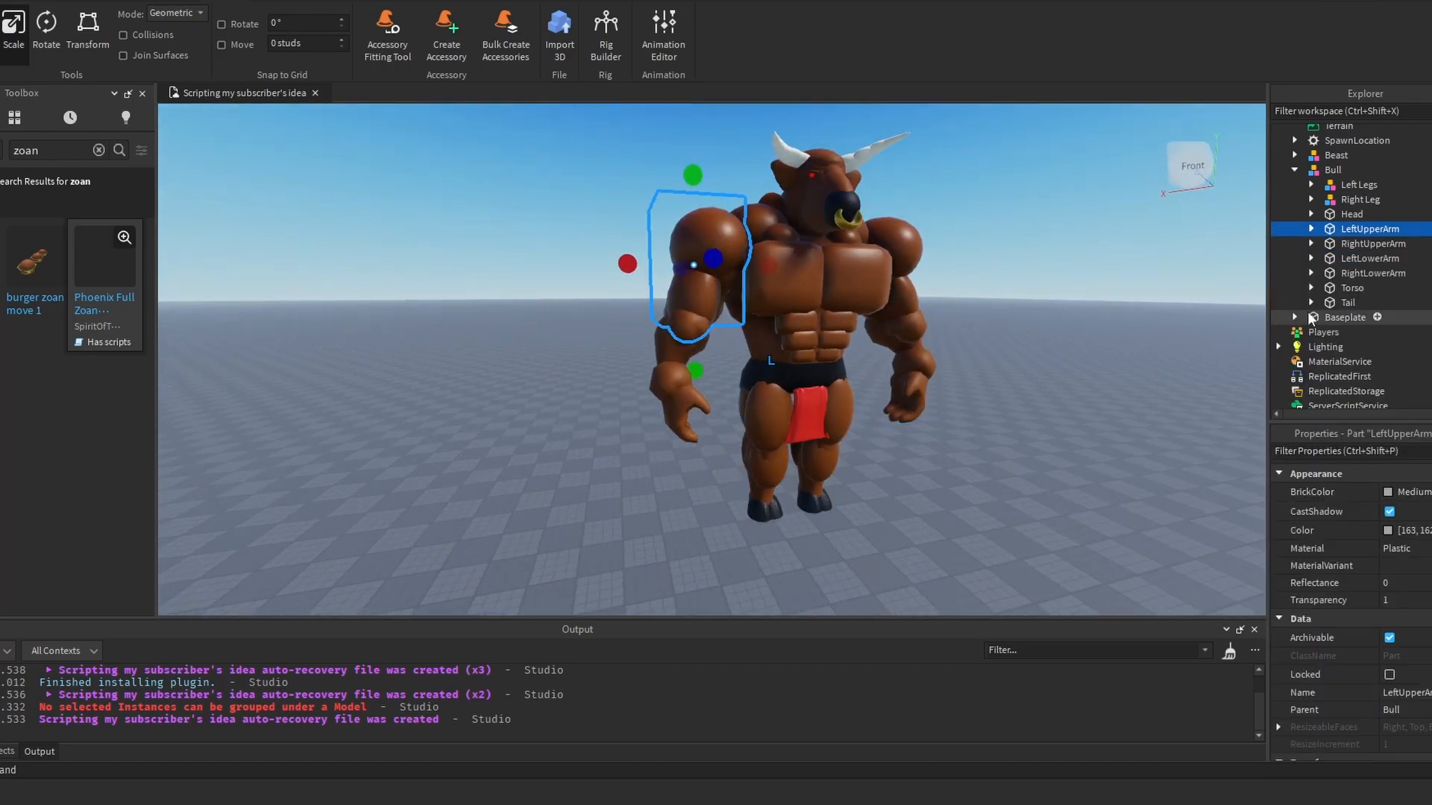
left_click(1312, 229)
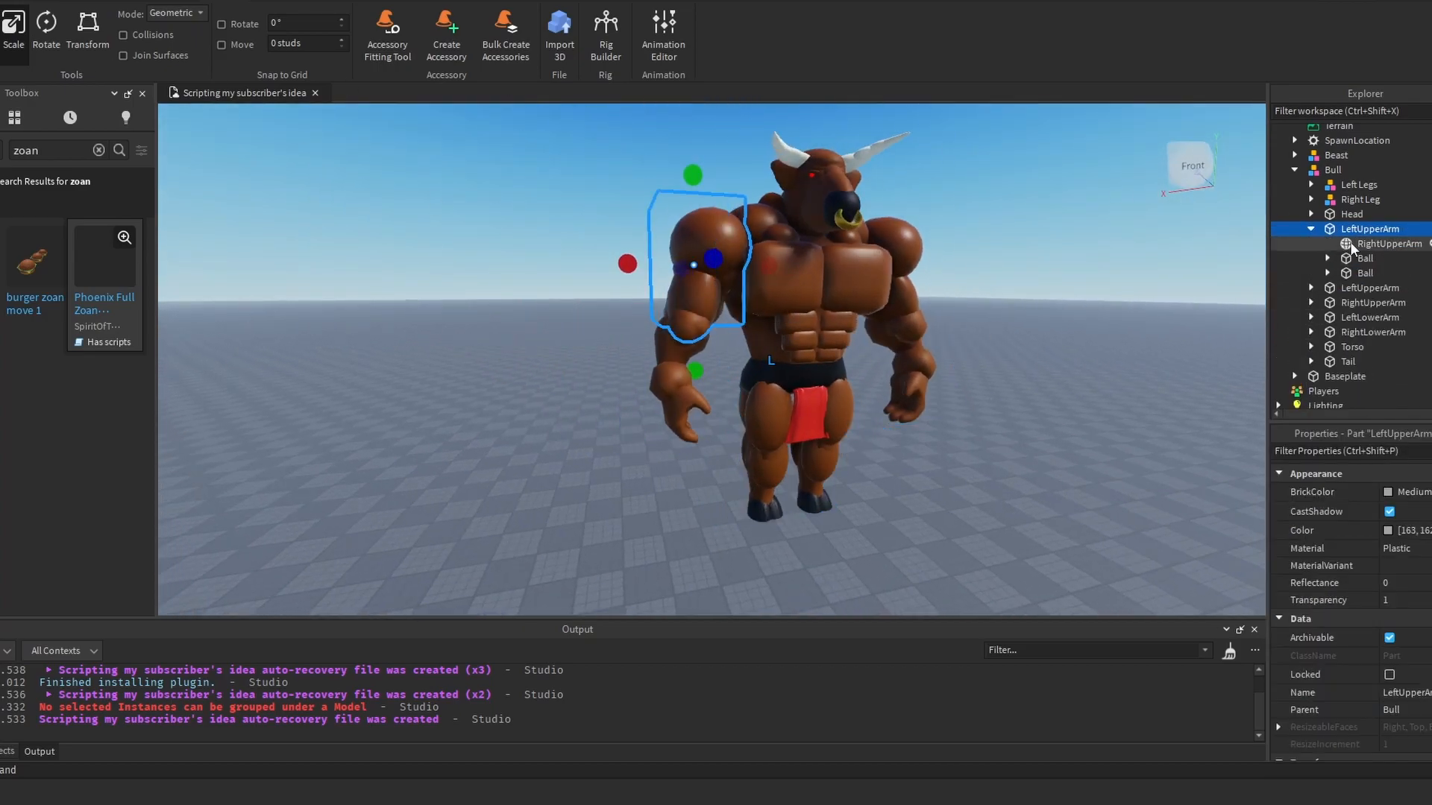
left_click(1355, 246)
left_click(1358, 268, "shift")
right_click(1358, 267)
left_click(1279, 366)
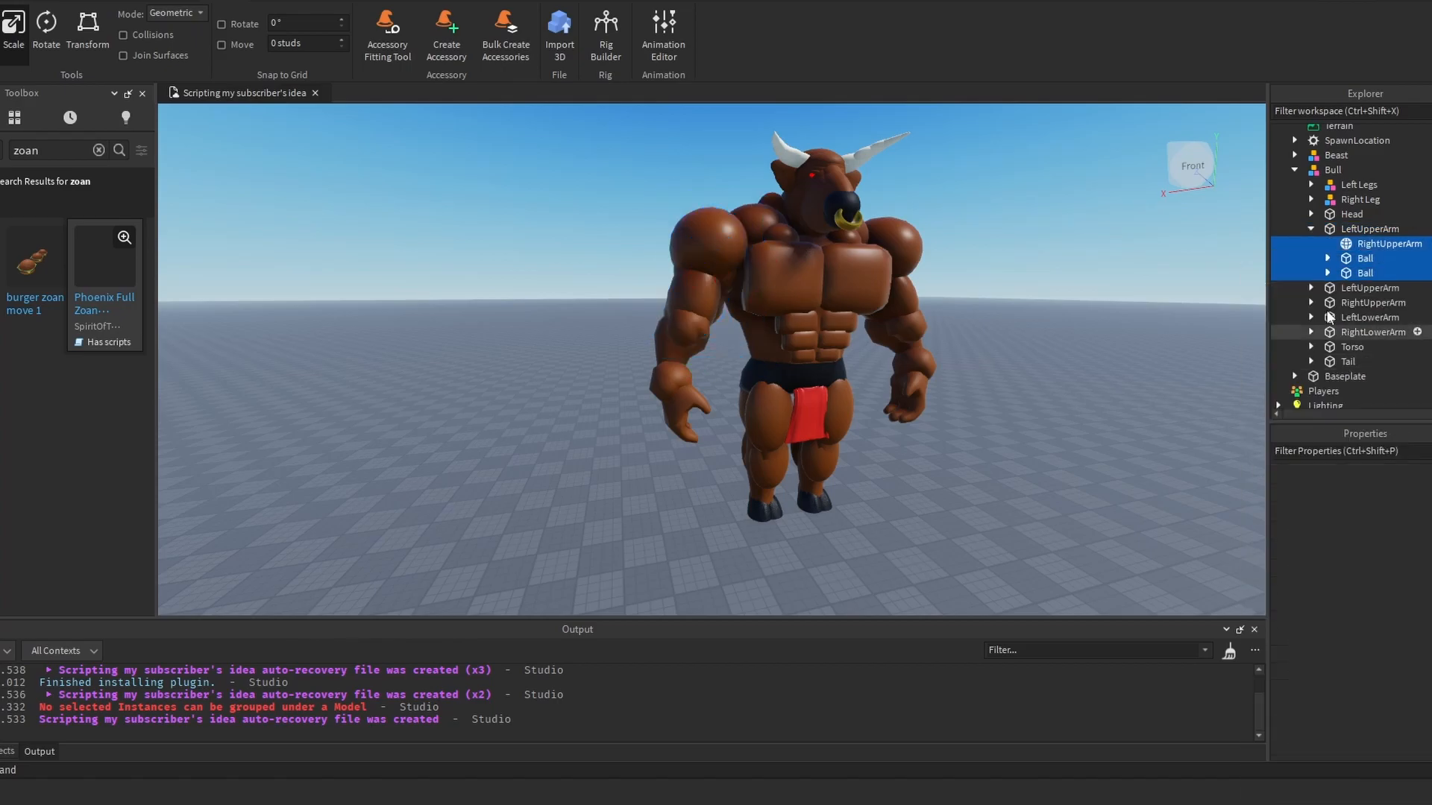
Step: Rename the emptied LeftUpperArm part as LeftUpperLeg
right_click(1364, 228)
left_click(1316, 345)
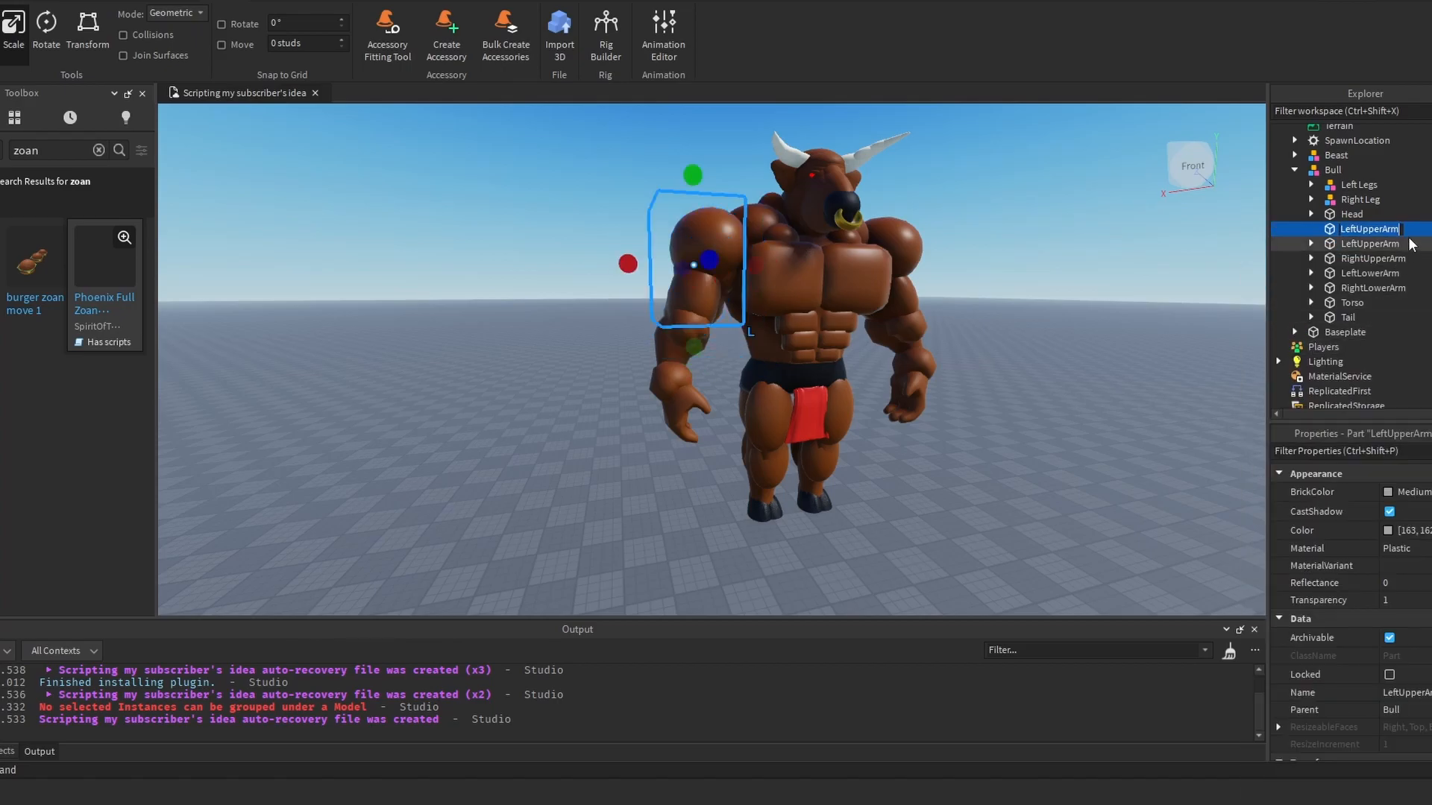
type("Leg")
key("Return")
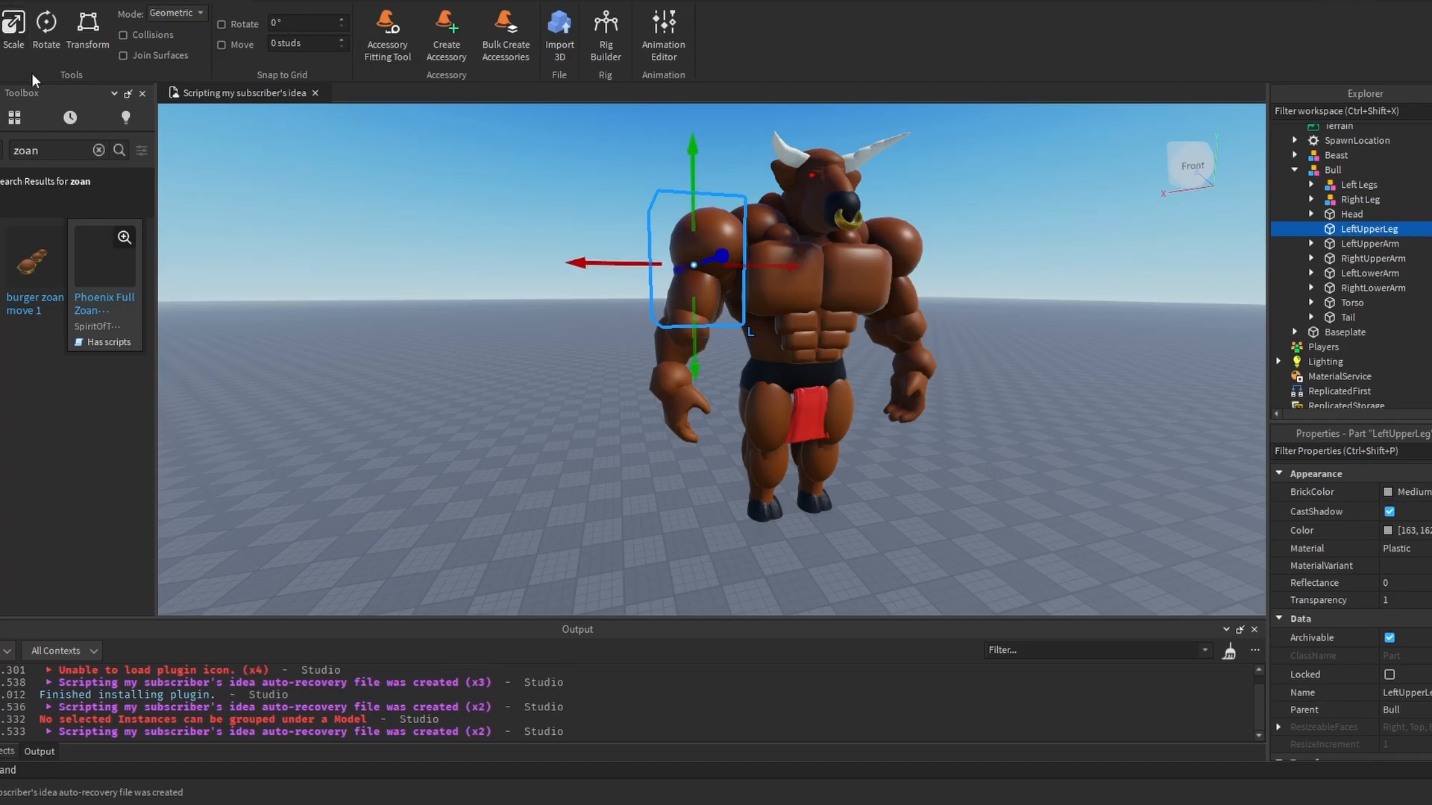
Step: Move the LeftUpperLeg block from the shoulder down and across onto the Bull's left thigh
left_click(1, 37)
key("w")
right_click_drag(710, 426, 776, 390)
left_click_drag(739, 390, 726, 417)
right_click_drag(726, 418, 710, 425)
mouse_move(727, 417)
left_mouse_down()
mouse_move(711, 443)
mouse_move(709, 424)
left_mouse_up()
key("w")
right_click_drag(709, 424, 695, 373)
key("s")
left_click_drag(769, 365, 818, 375)
key("w")
right_click_drag(860, 396, 861, 401)
key("s")
left_click_drag(842, 448, 848, 457)
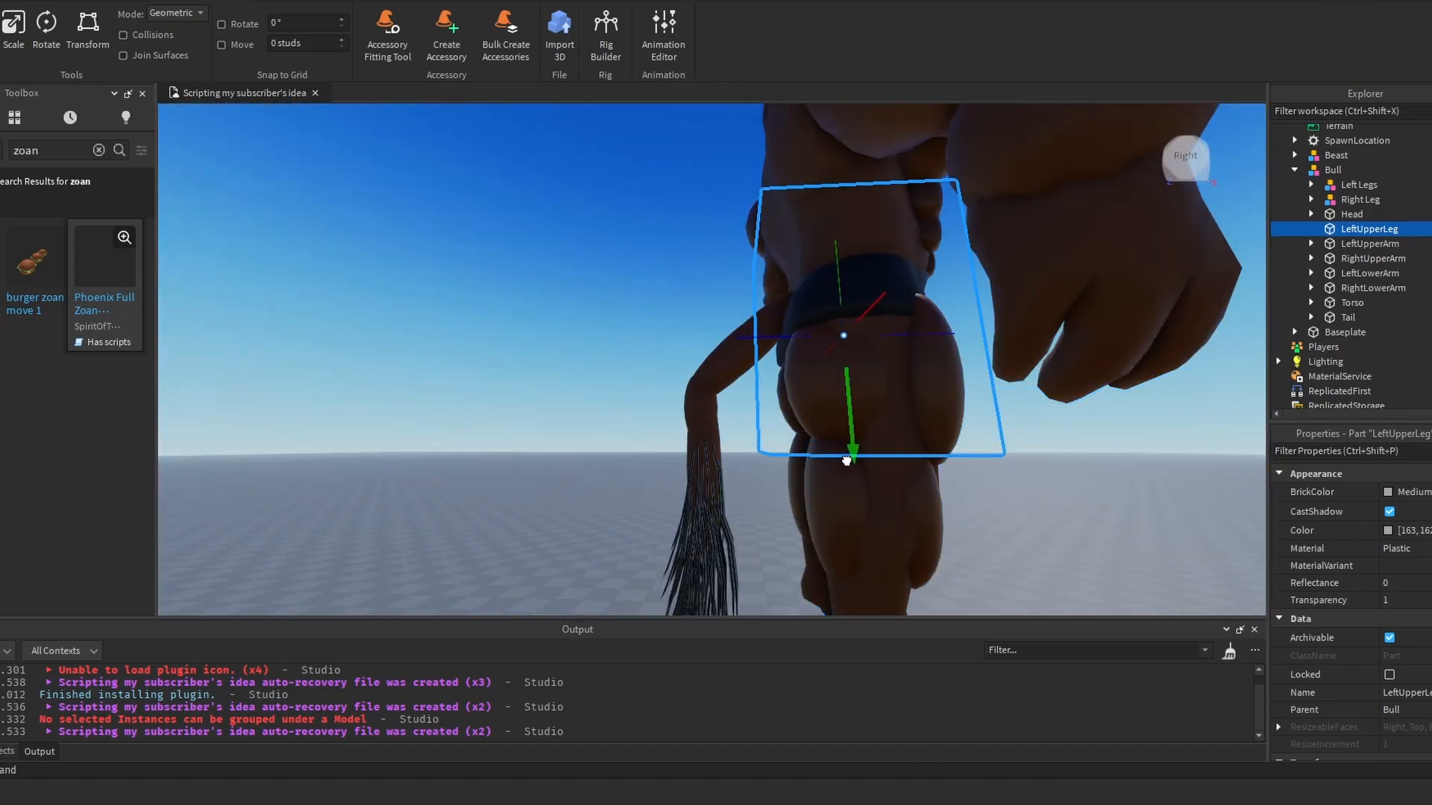
Step: Examine which meshes in the Left Legs model form the upper leg, collapse the model and reselect the LeftUpperLeg block
left_click(1311, 184)
left_click(1348, 200)
right_click_drag(840, 396, 840, 407)
right_click_drag(1262, 266, 1260, 267)
left_click(1397, 218)
right_click_drag(919, 333, 915, 335)
left_click(1369, 231, "ctrl")
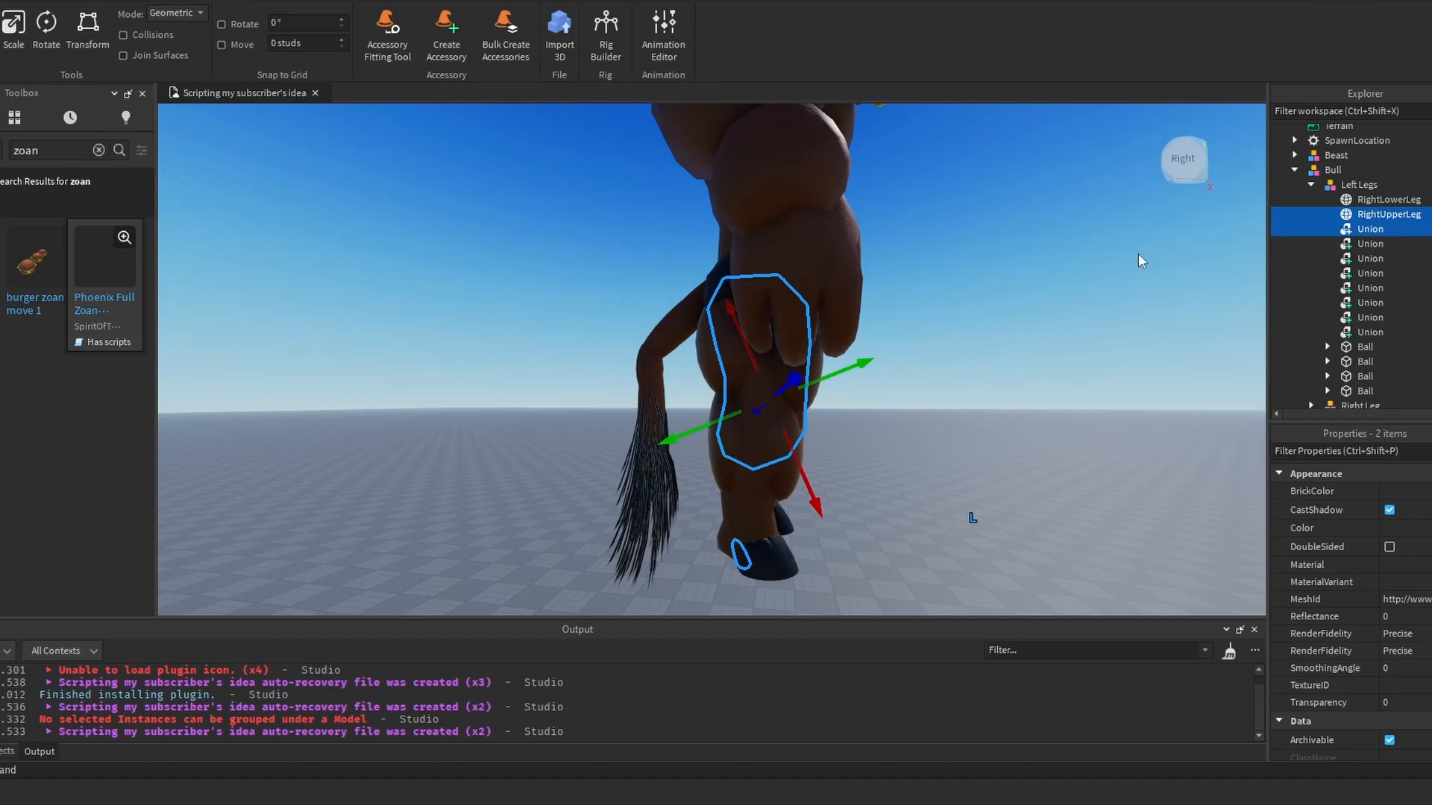
left_click(1138, 254)
left_click(1311, 185)
right_click_drag(1224, 231, 1152, 255)
left_click(1364, 229)
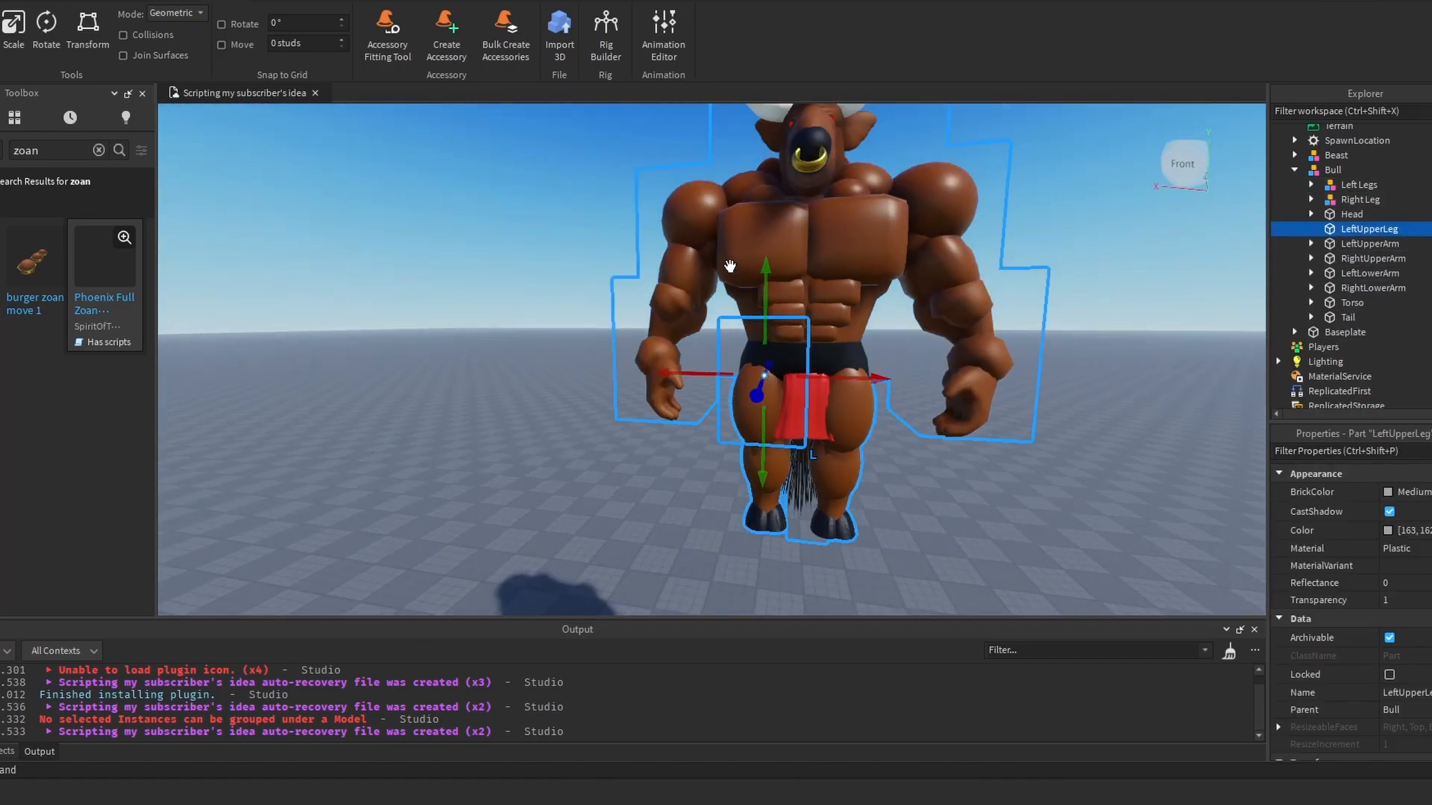
Step: Scale the LeftUpperLeg block so it spans the Bull's whole left leg, from the waist down to the hoof
left_click(15, 36)
left_click_drag(770, 452, 764, 507)
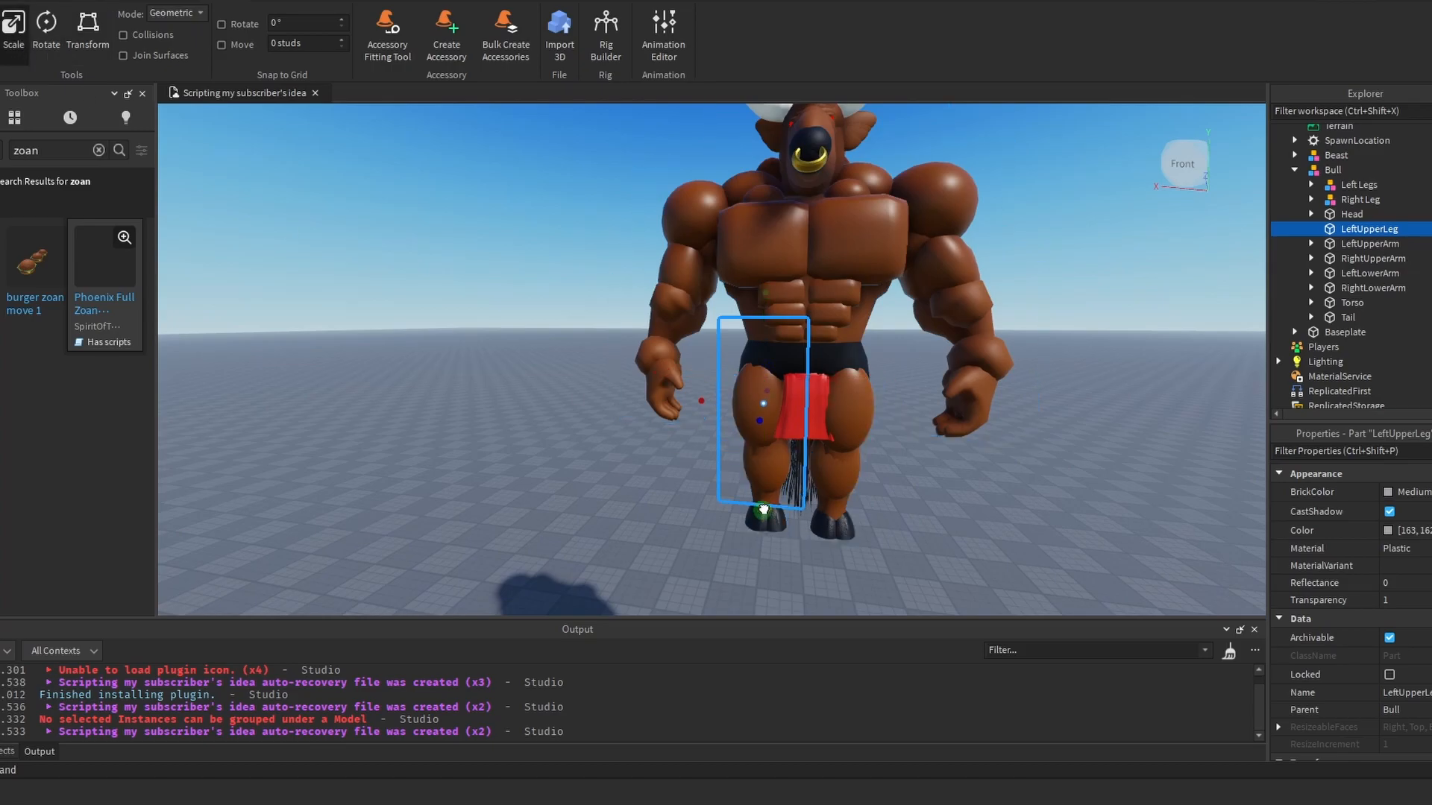
scroll(792, 417, "up", 2)
left_click_drag(780, 290, 782, 330)
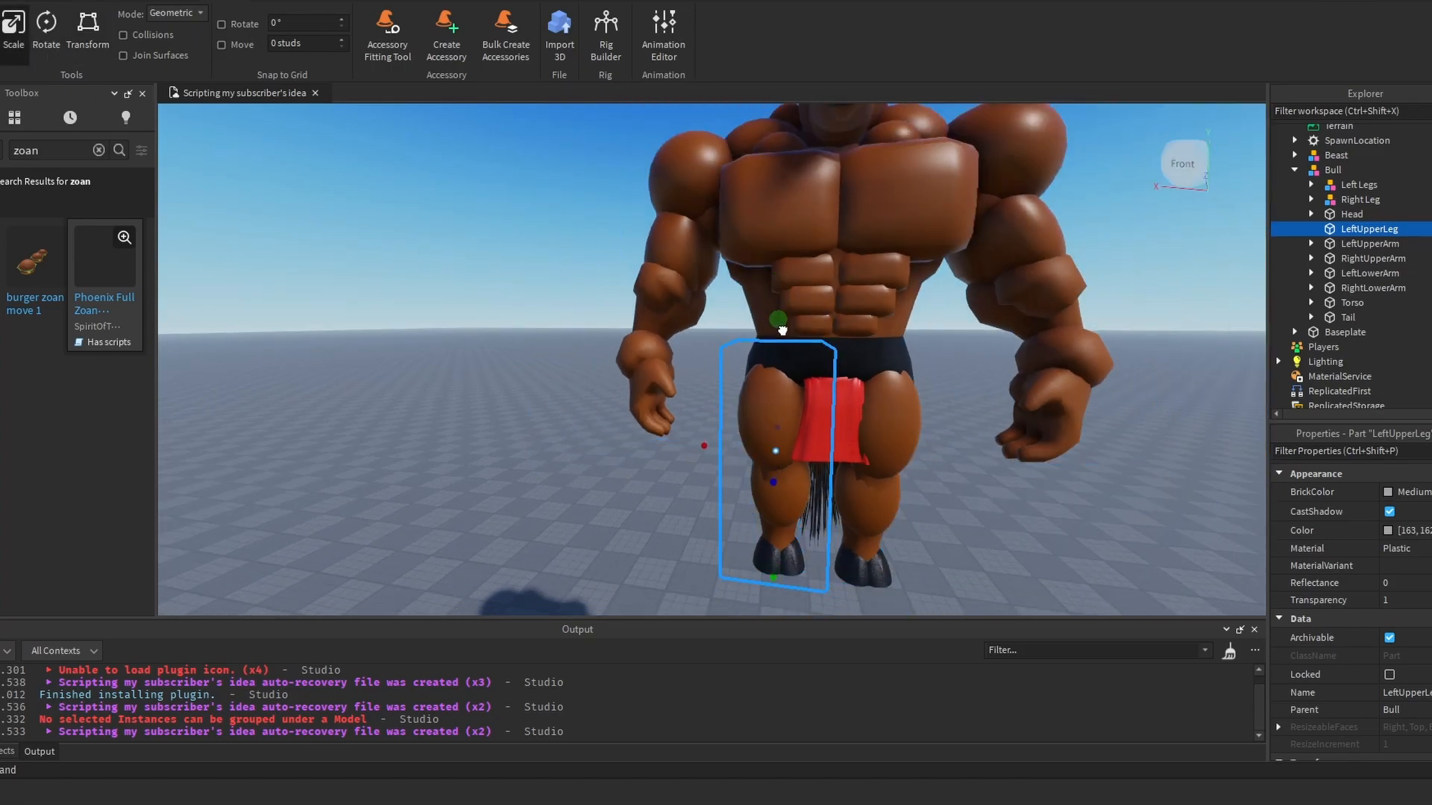
Step: Rename the LeftUpperLeg block as LeftLeg
right_click(1380, 233)
left_click(1310, 340)
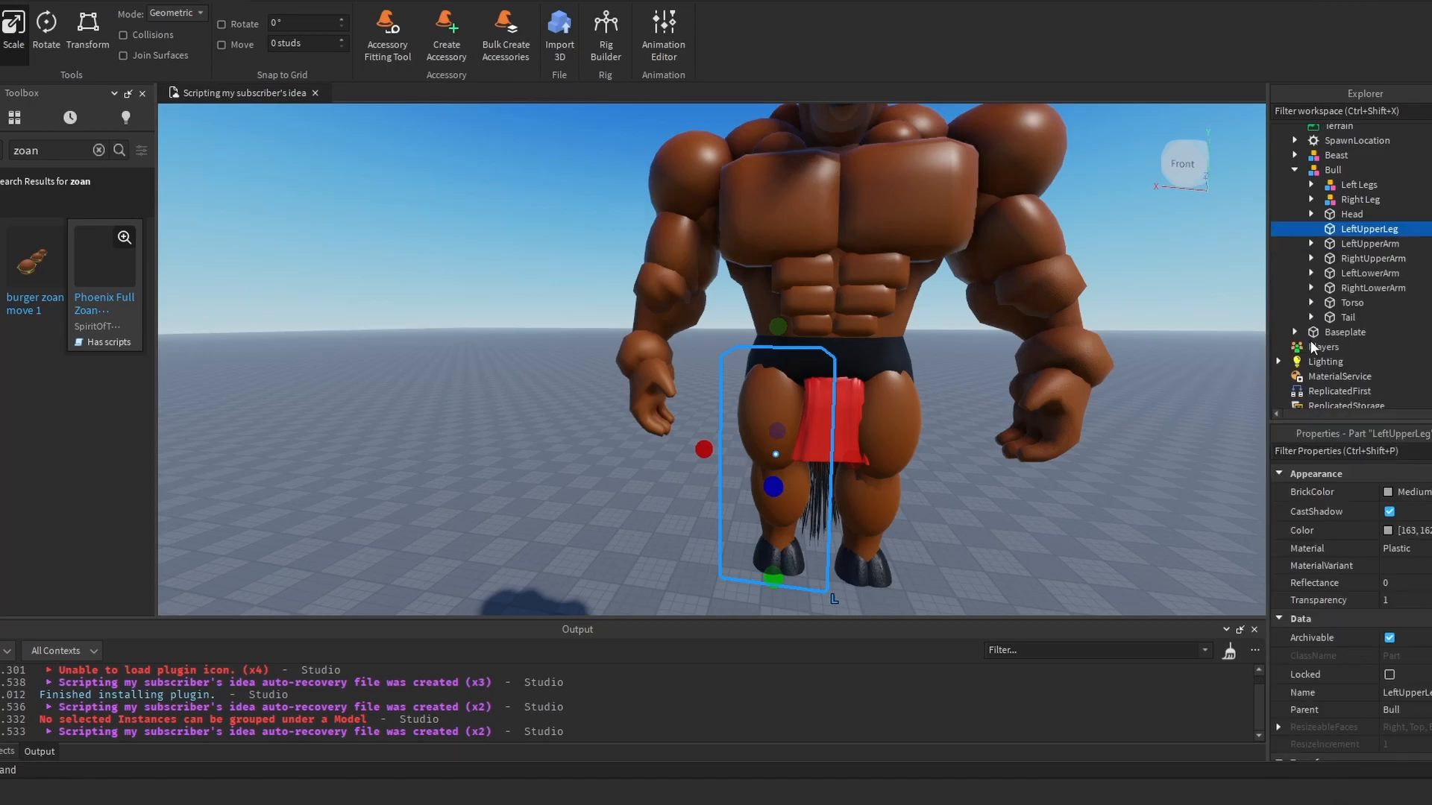
key("BackSpace")
key("BackSpace")
key("BackSpace")
key("BackSpace")
key("BackSpace")
key("Return")
Step: Move all the meshes, Unions and Balls from the Left Legs model into the LeftLeg block
left_click(1311, 185)
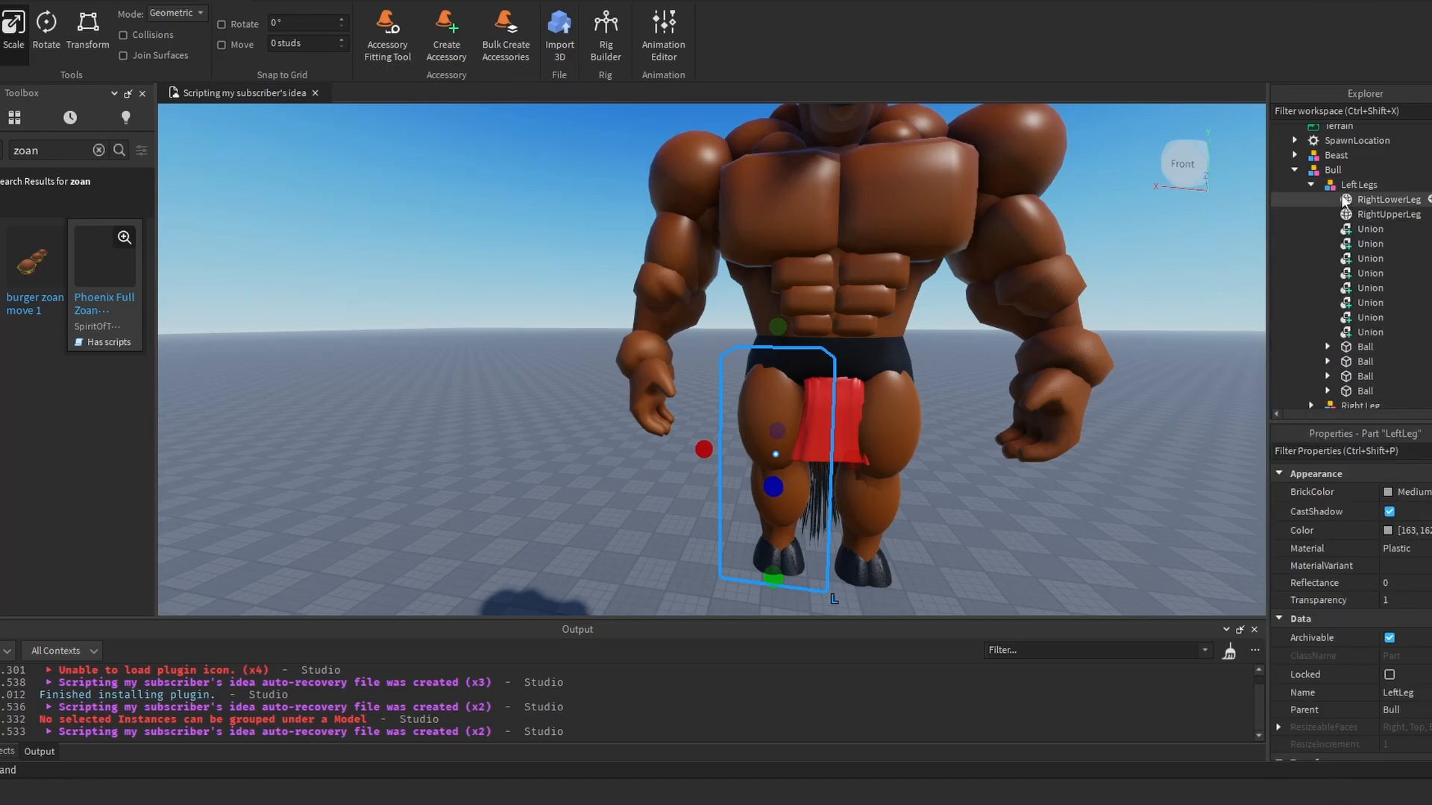
left_click(1344, 200)
scroll(1360, 299, "down", 2)
left_click(1362, 306, "shift")
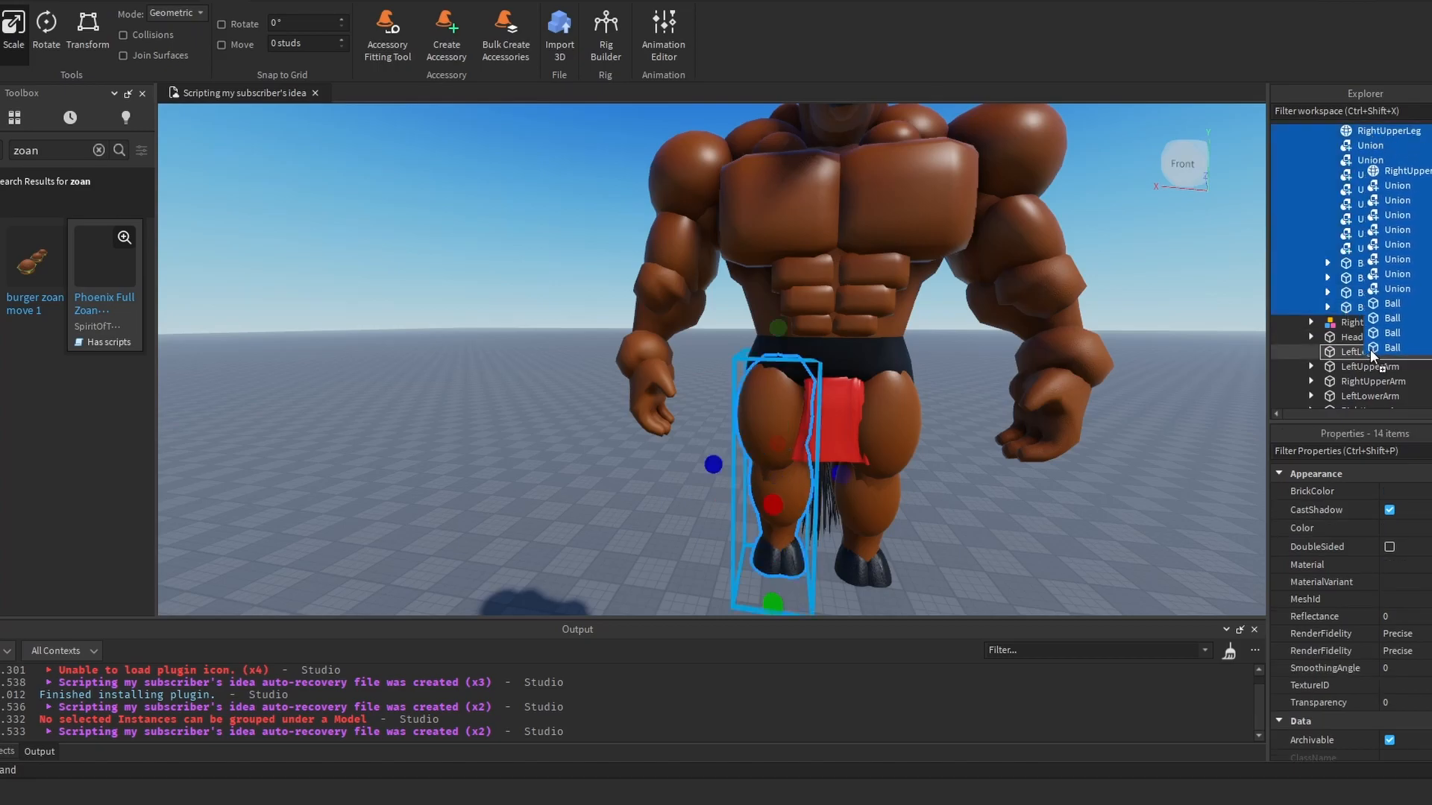
Step: Duplicate the LeftLeg block with its contents and rename the copy as RightLeg
scroll(1371, 349, "up", 2)
left_click(1352, 147)
key("f")
right_click(1348, 147)
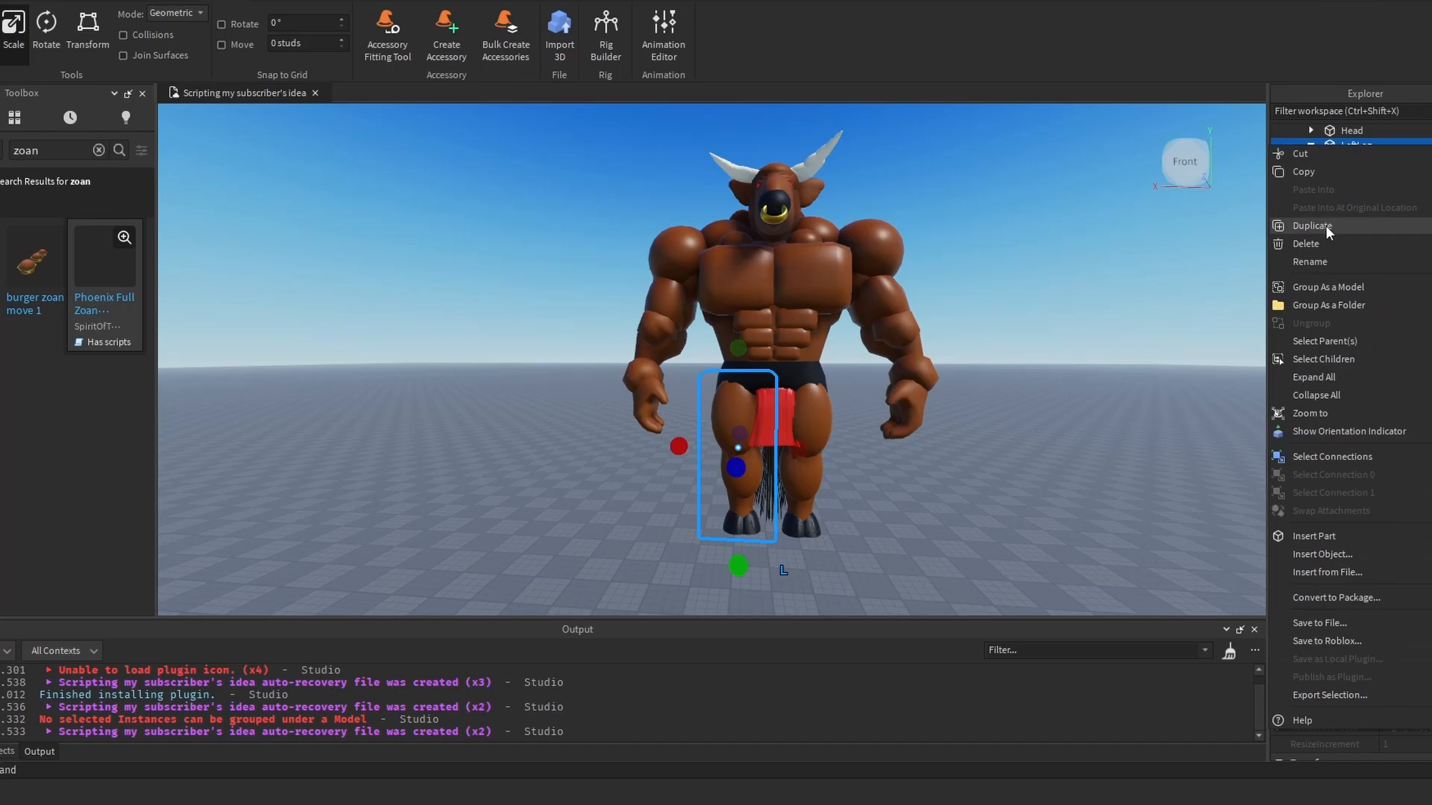
left_click(1326, 225)
right_click(1329, 145)
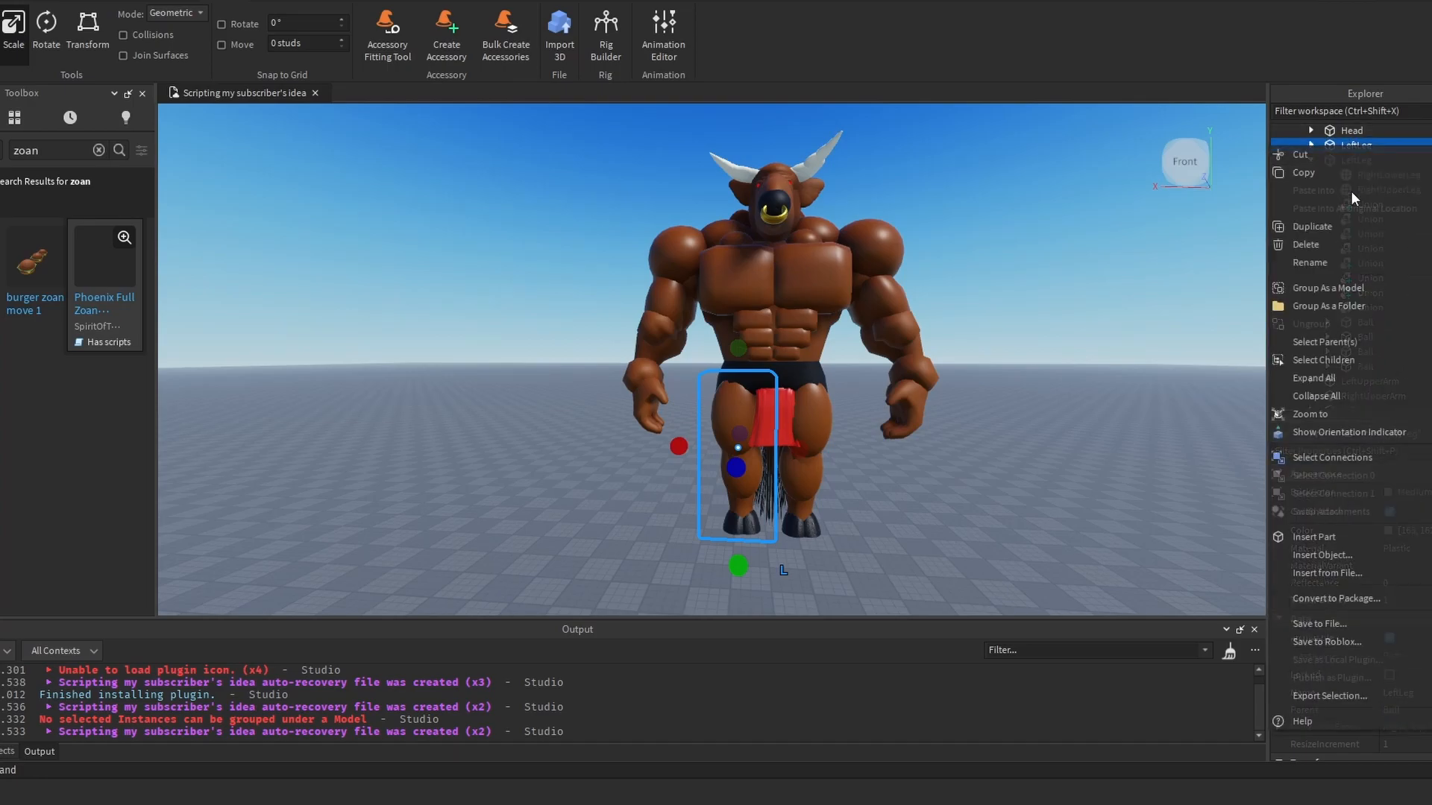
left_click(1330, 261)
type("RightLeg")
key("Return")
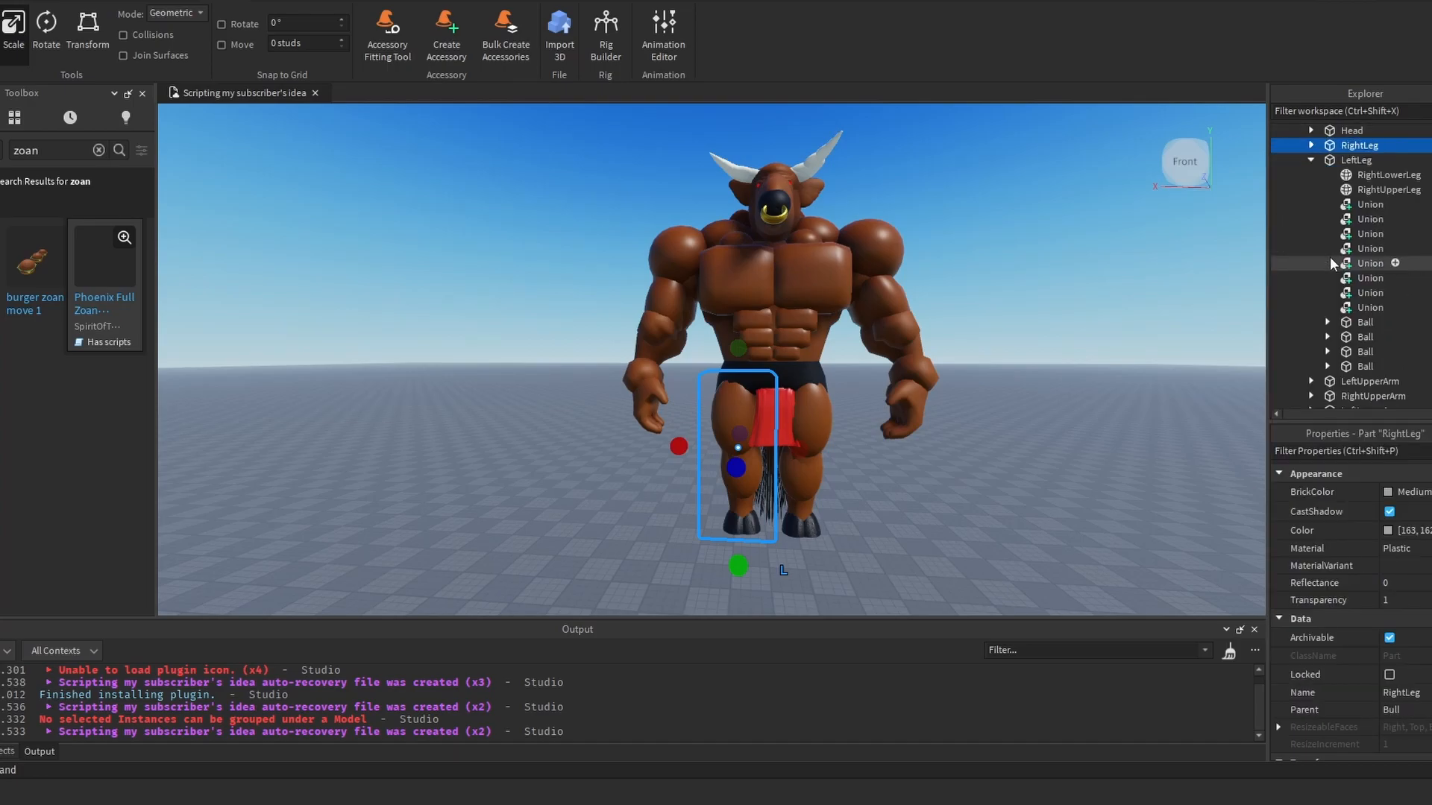
Step: Delete all the duplicated leg meshes, Unions and Balls from inside the RightLeg block
left_click(1312, 146)
left_click(1352, 161)
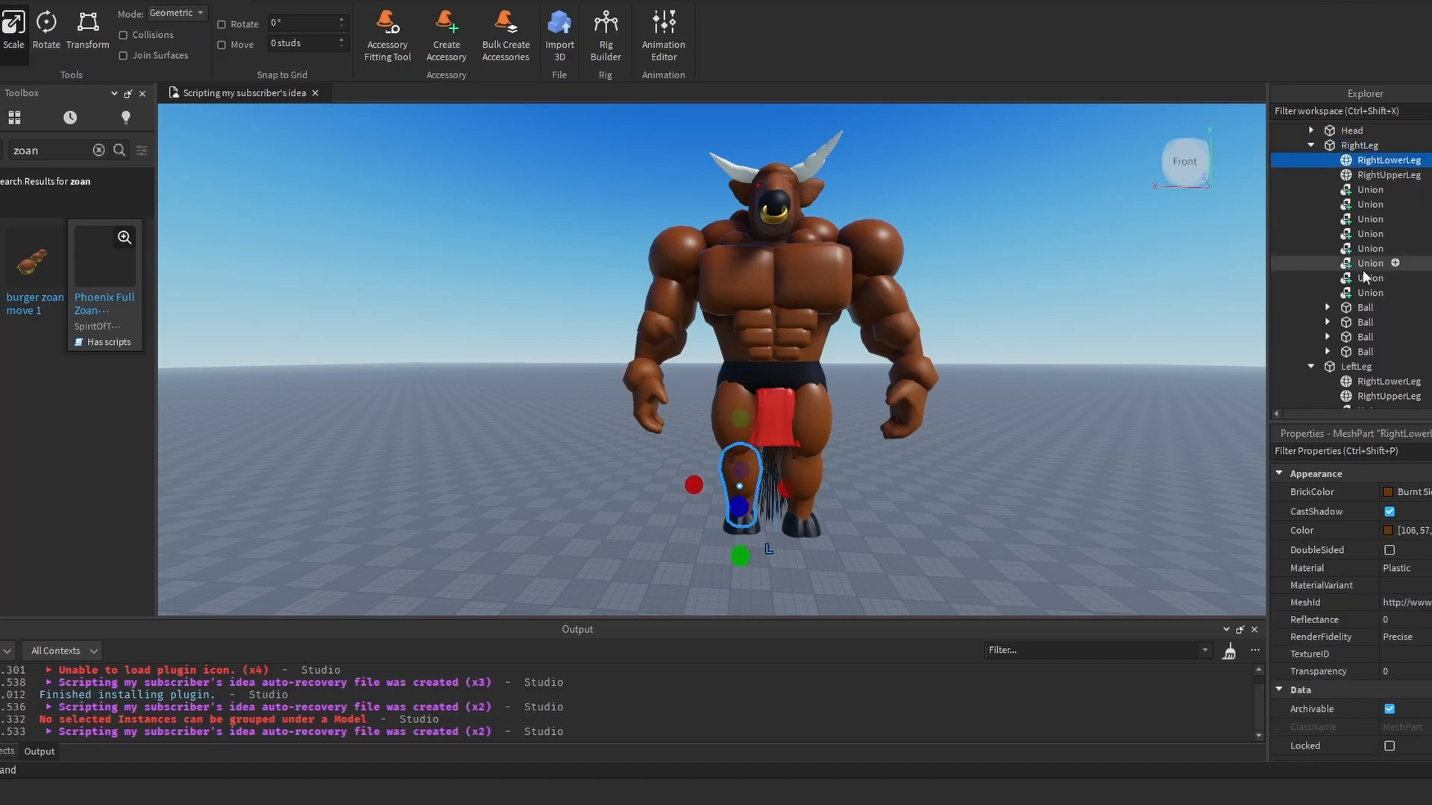
left_click(1346, 350, "shift")
right_click(1346, 350)
left_click(1317, 59)
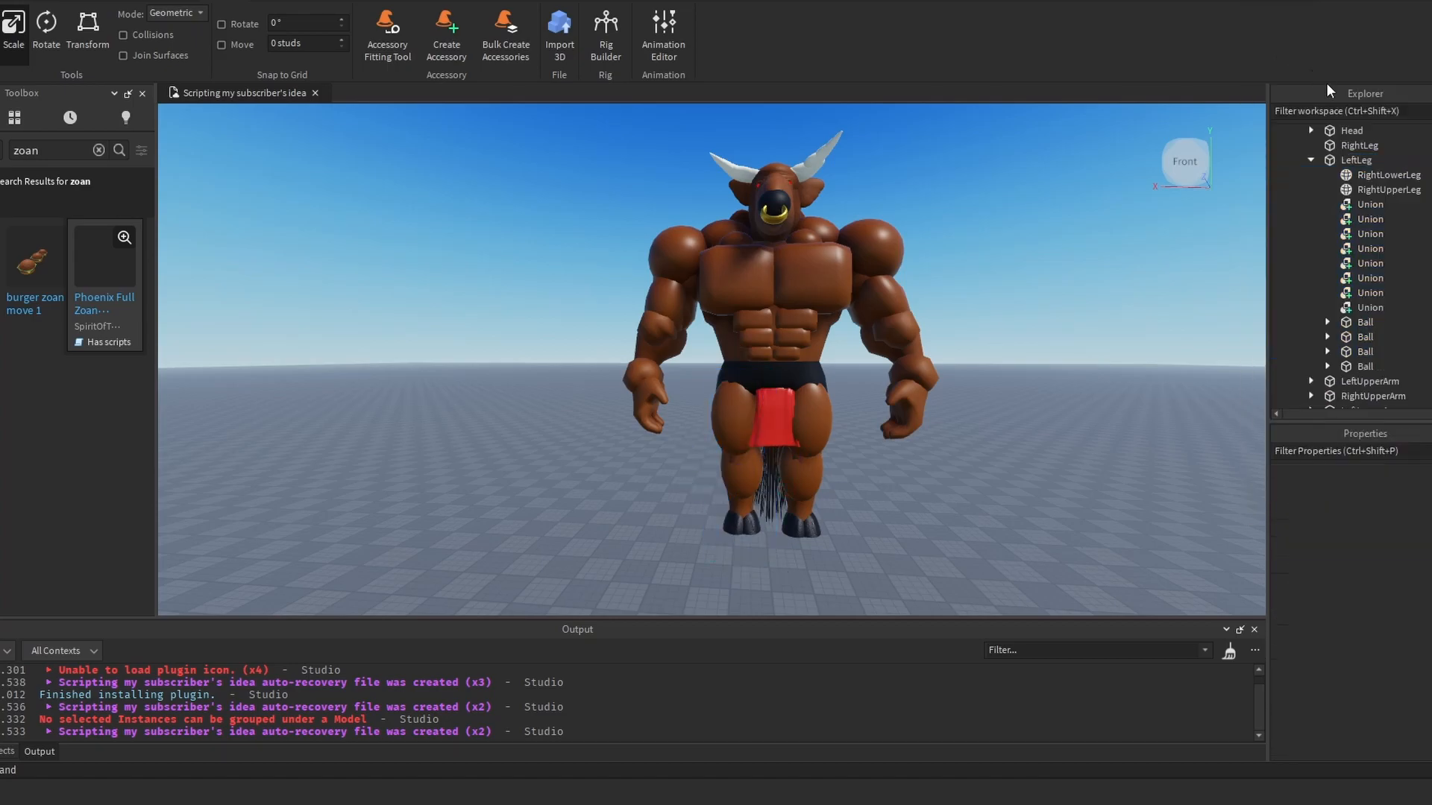
Step: Move the RightLeg block sideways onto the Bull's other leg and compare it with the LeftLeg block
left_click(1332, 147)
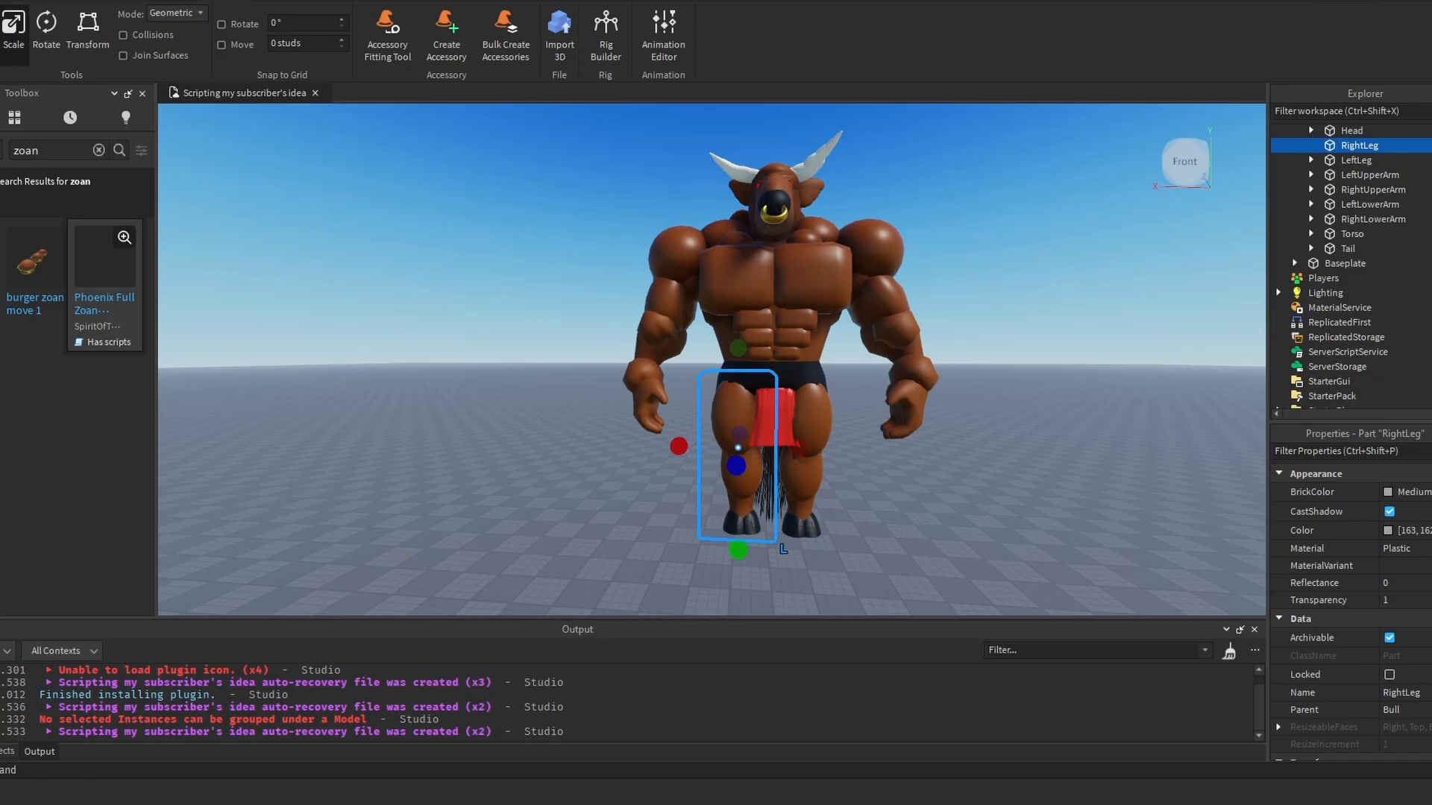
key("ctrl+2")
left_click_drag(799, 462, 871, 465)
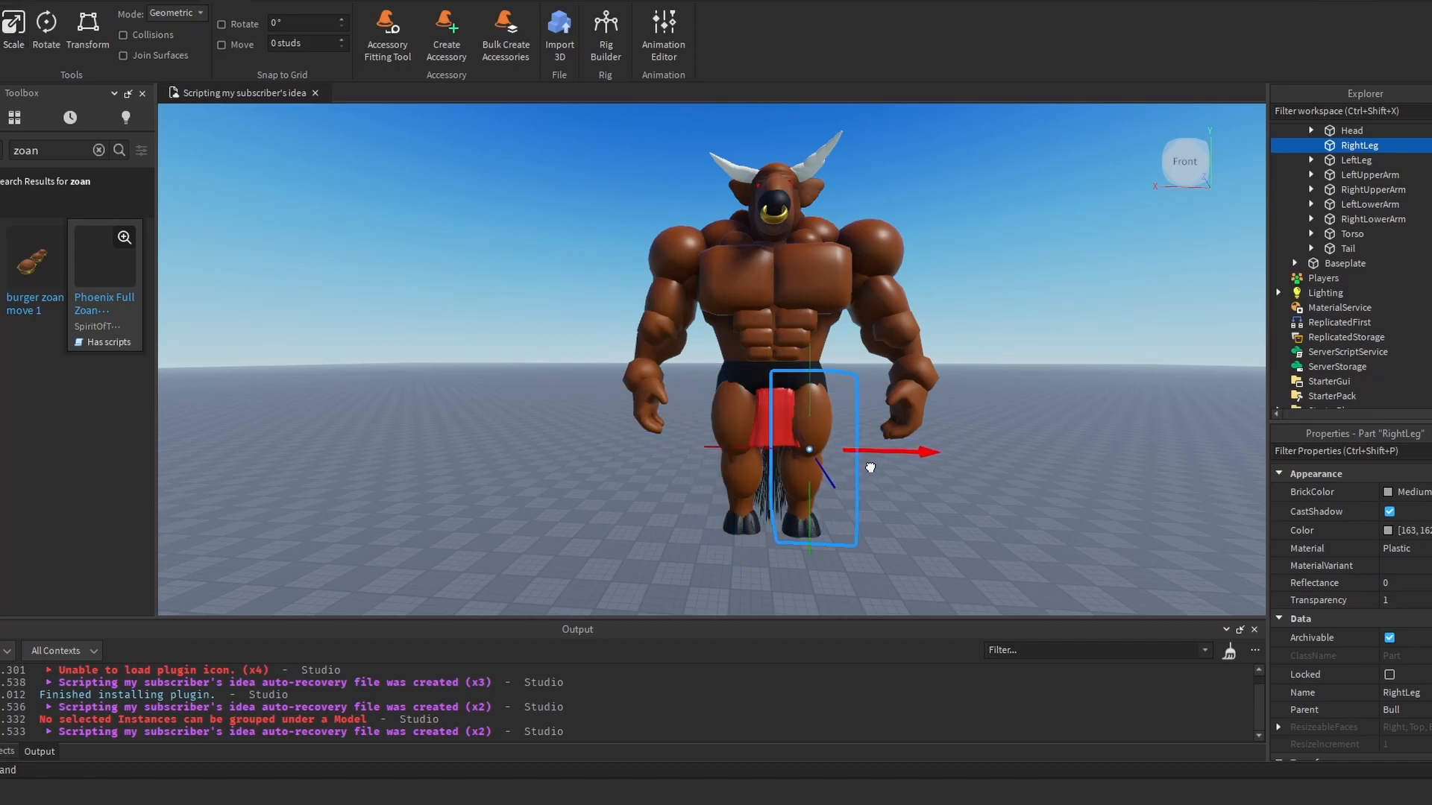
scroll(872, 471, "down", 3)
left_click(1348, 162, "ctrl")
scroll(902, 410, "up", 5)
scroll(901, 409, "up", 3)
right_click_drag(902, 409, 903, 410)
scroll(902, 410, "down", 6)
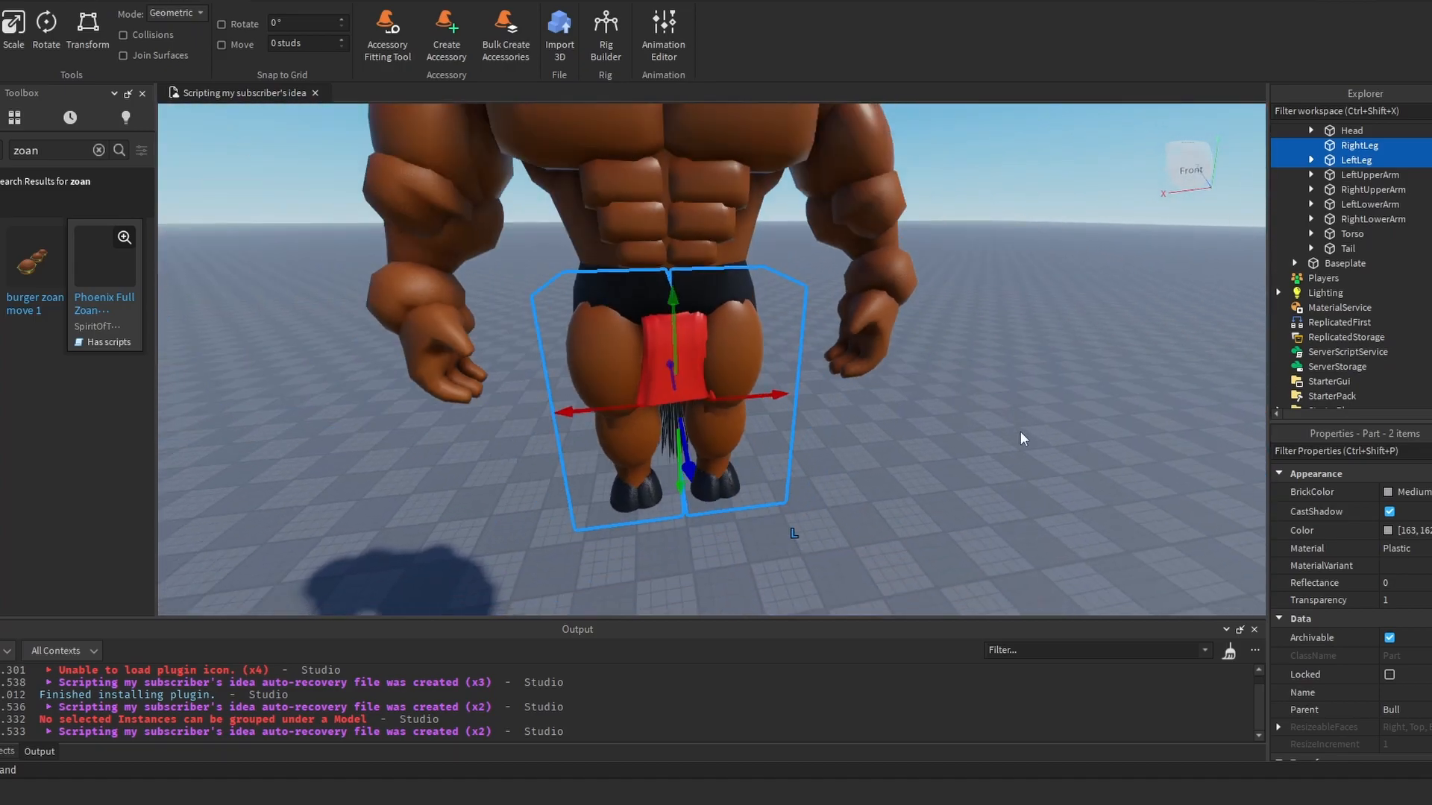
Step: Nudge the RightLeg block sideways to align its inner edge with the LeftLeg block
left_click(1020, 421)
scroll(1020, 420, "up", 2)
left_click(1356, 146)
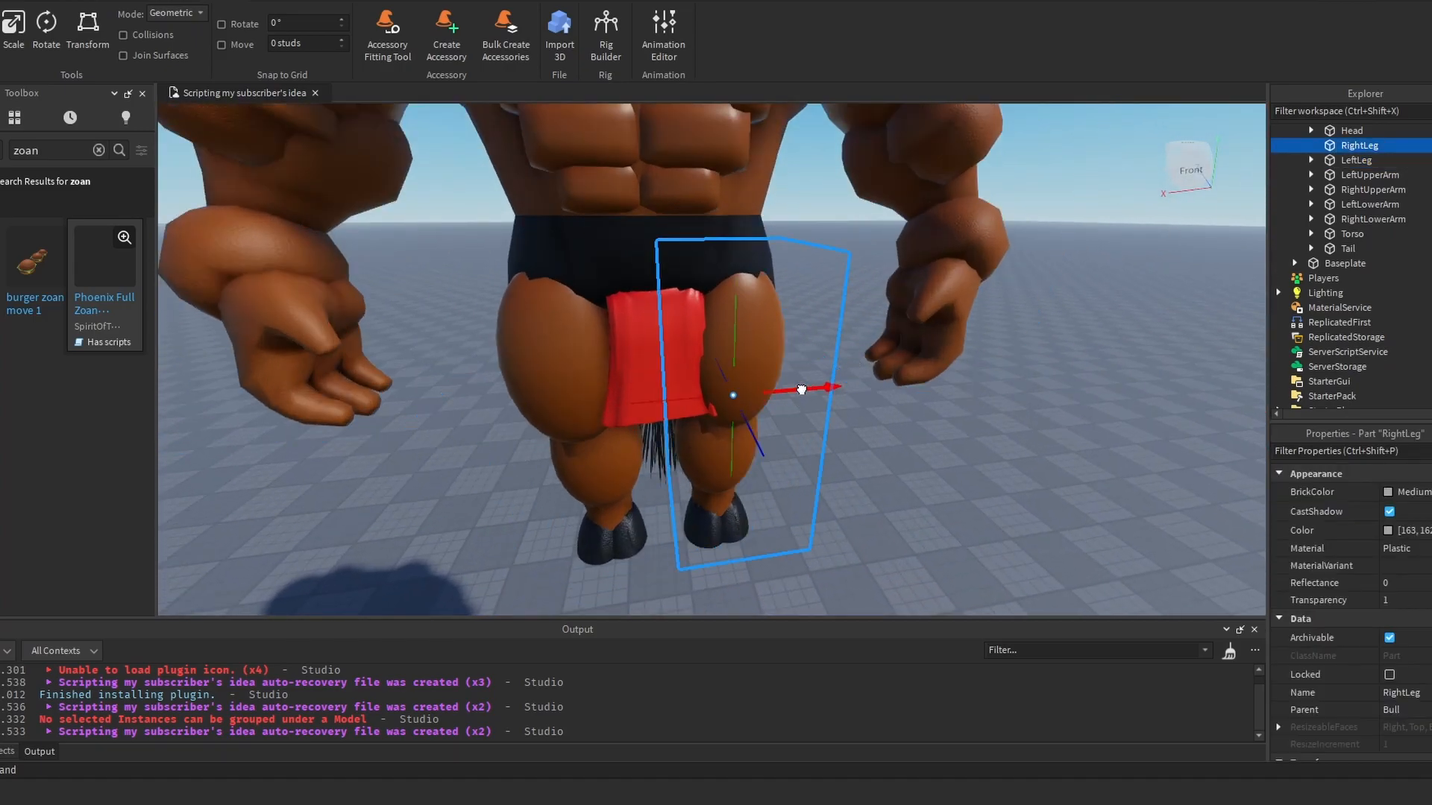
left_click_drag(801, 389, 826, 384)
left_click(1345, 161, "ctrl")
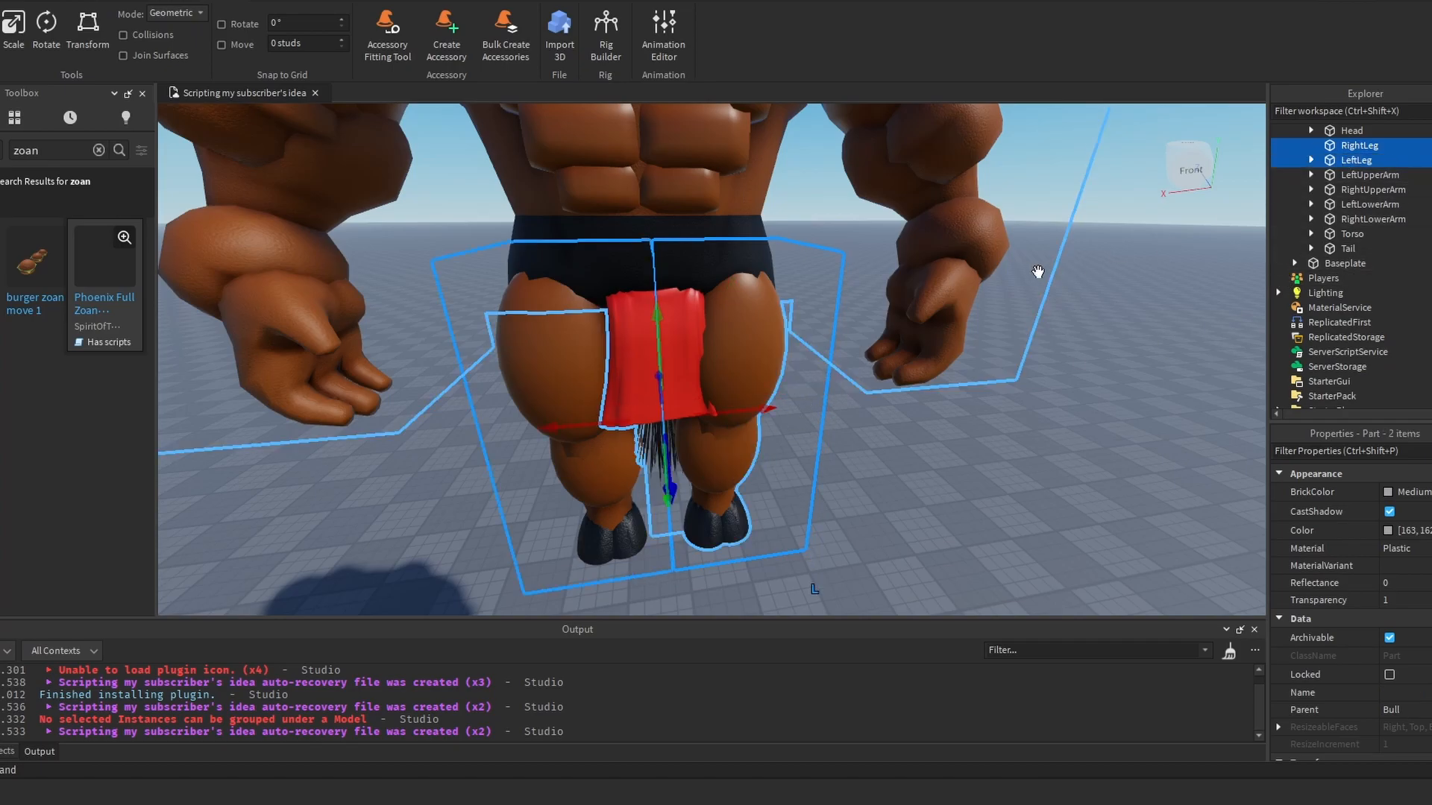
scroll(1036, 283, "down", 4)
left_click(1018, 365)
scroll(1019, 364, "up", 2)
scroll(1322, 167, "up", 2)
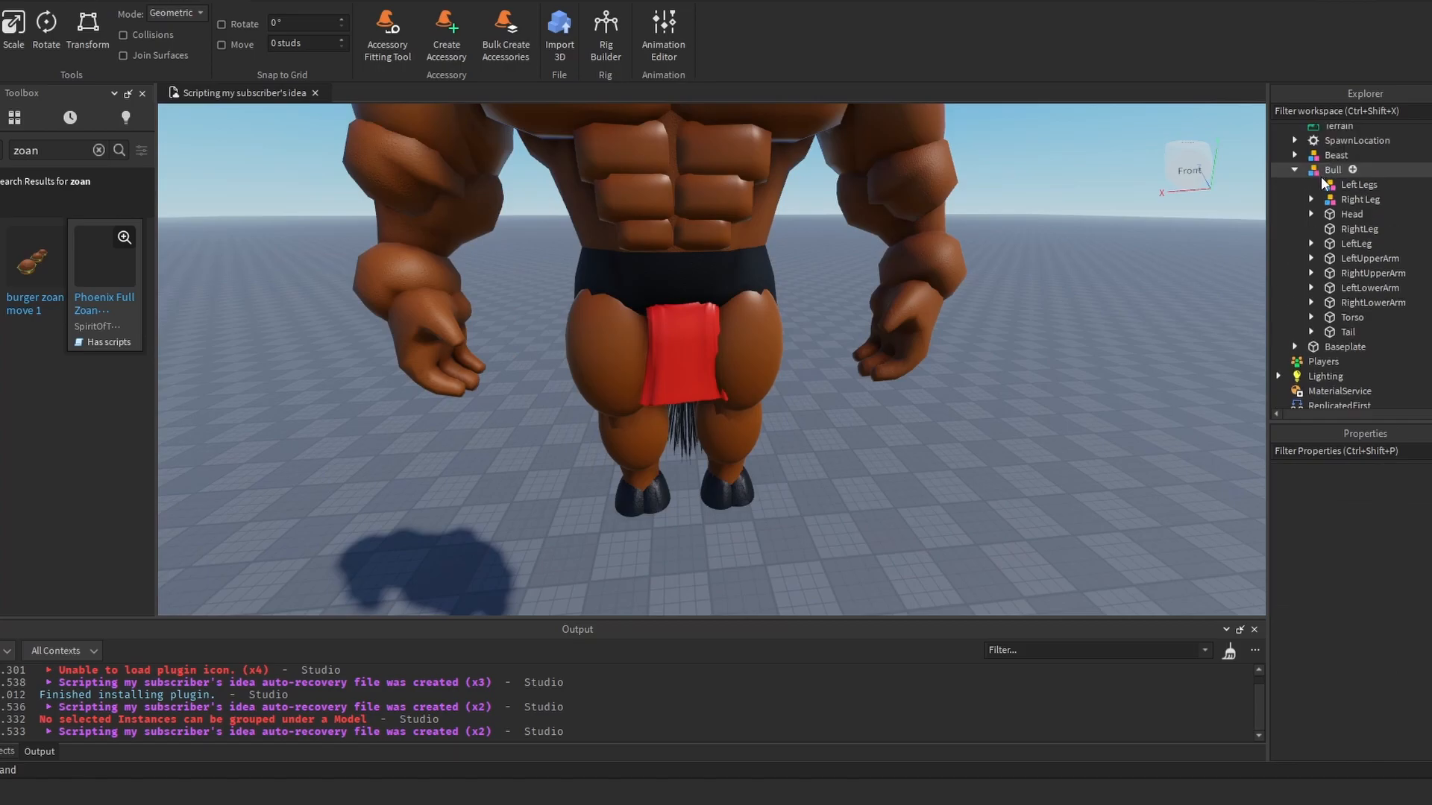
Step: Move all the meshes, Unions and Balls from the Right Leg model into the RightLeg block
left_click(1311, 199)
left_click(1359, 214)
scroll(1342, 298, "down", 3)
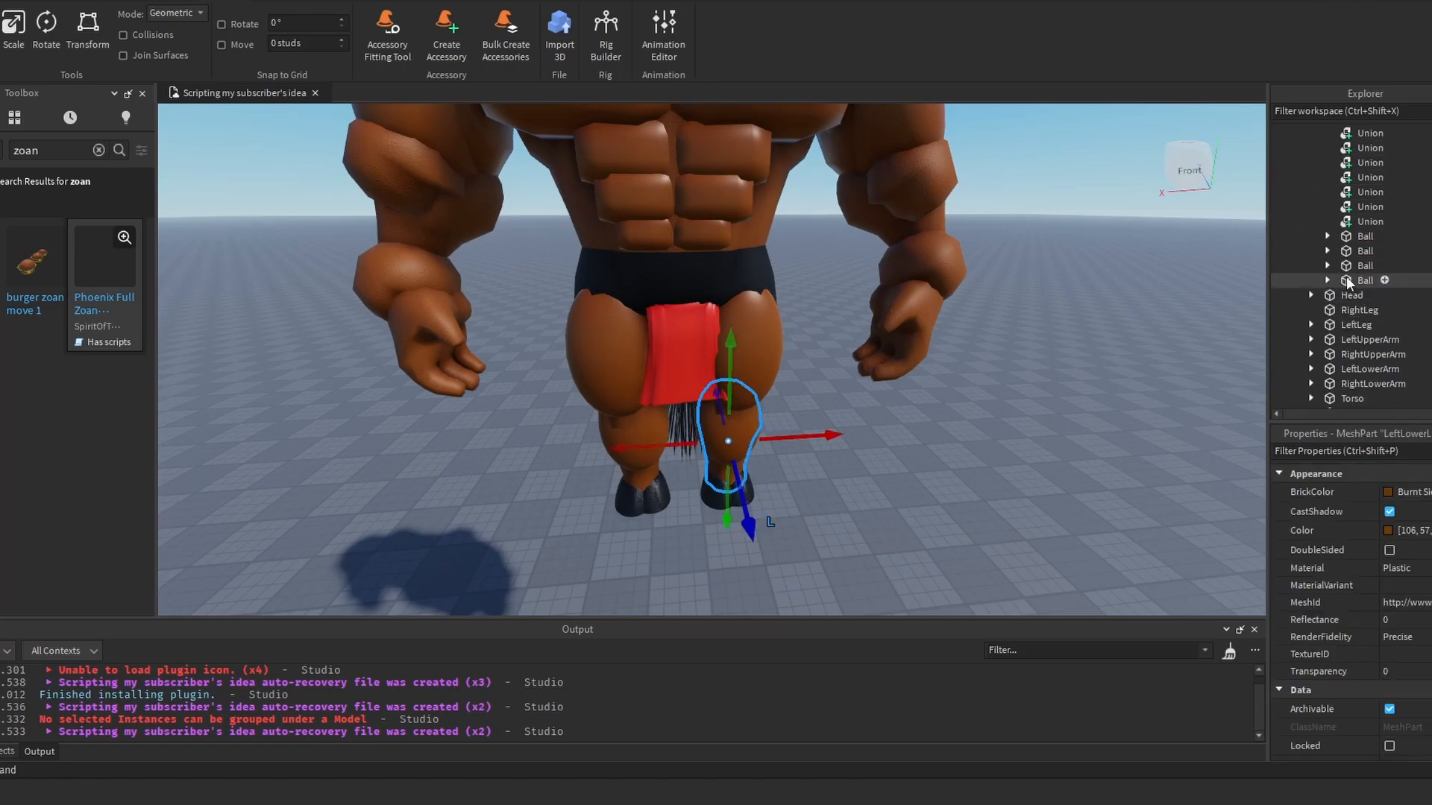
left_click(1350, 280, "shift")
scroll(1353, 298, "up", 4)
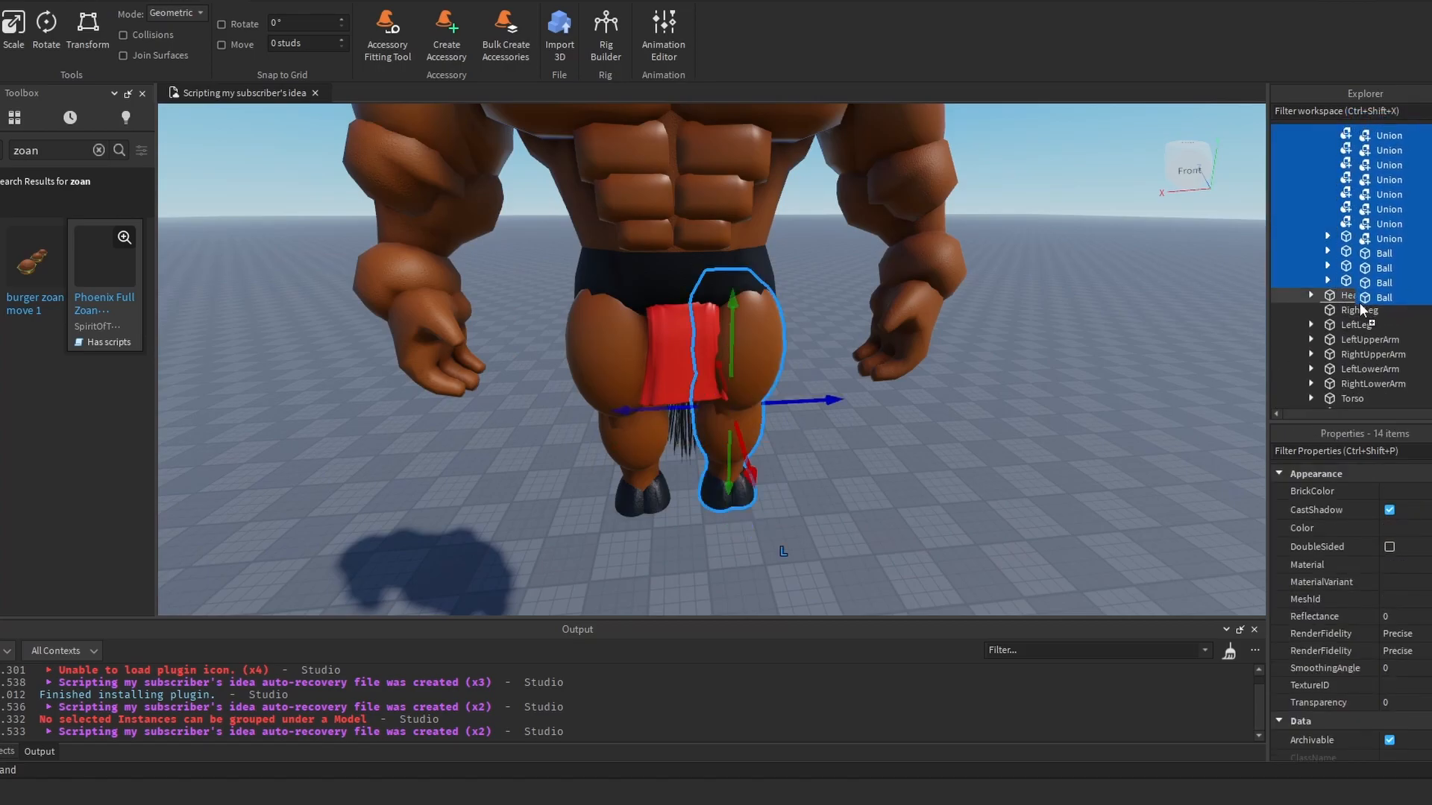
Step: Delete the emptied Left Legs and Right Leg models and collapse the RightLeg block
left_click(1343, 237)
left_click(1341, 223, "shift")
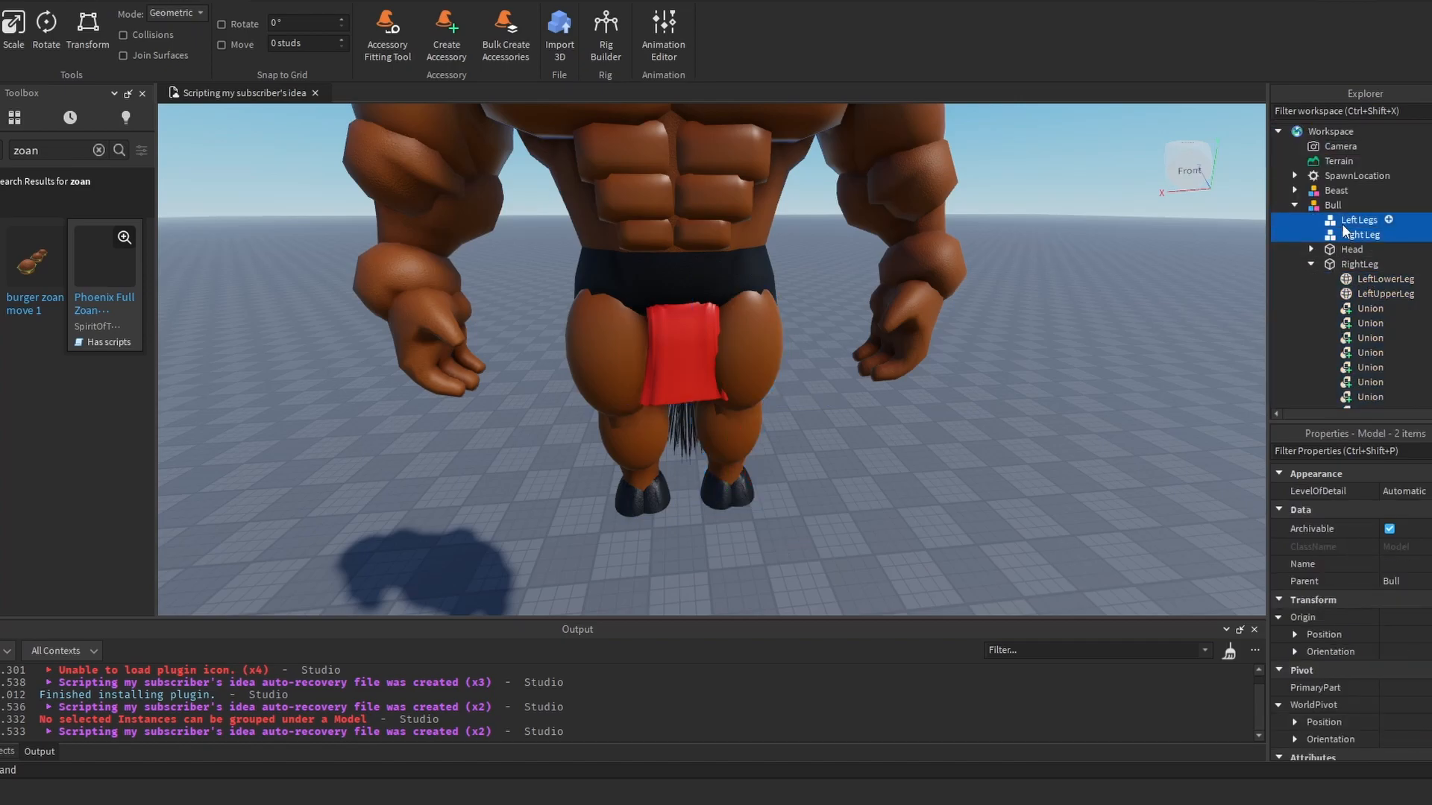
right_click(1341, 224)
left_click(1315, 323)
left_click(1312, 235)
Step: Examine the assembled Bull from several sides, checking its head, shoulders, arms and legs
right_click_drag(749, 299, 751, 302)
scroll(751, 303, "down", 10)
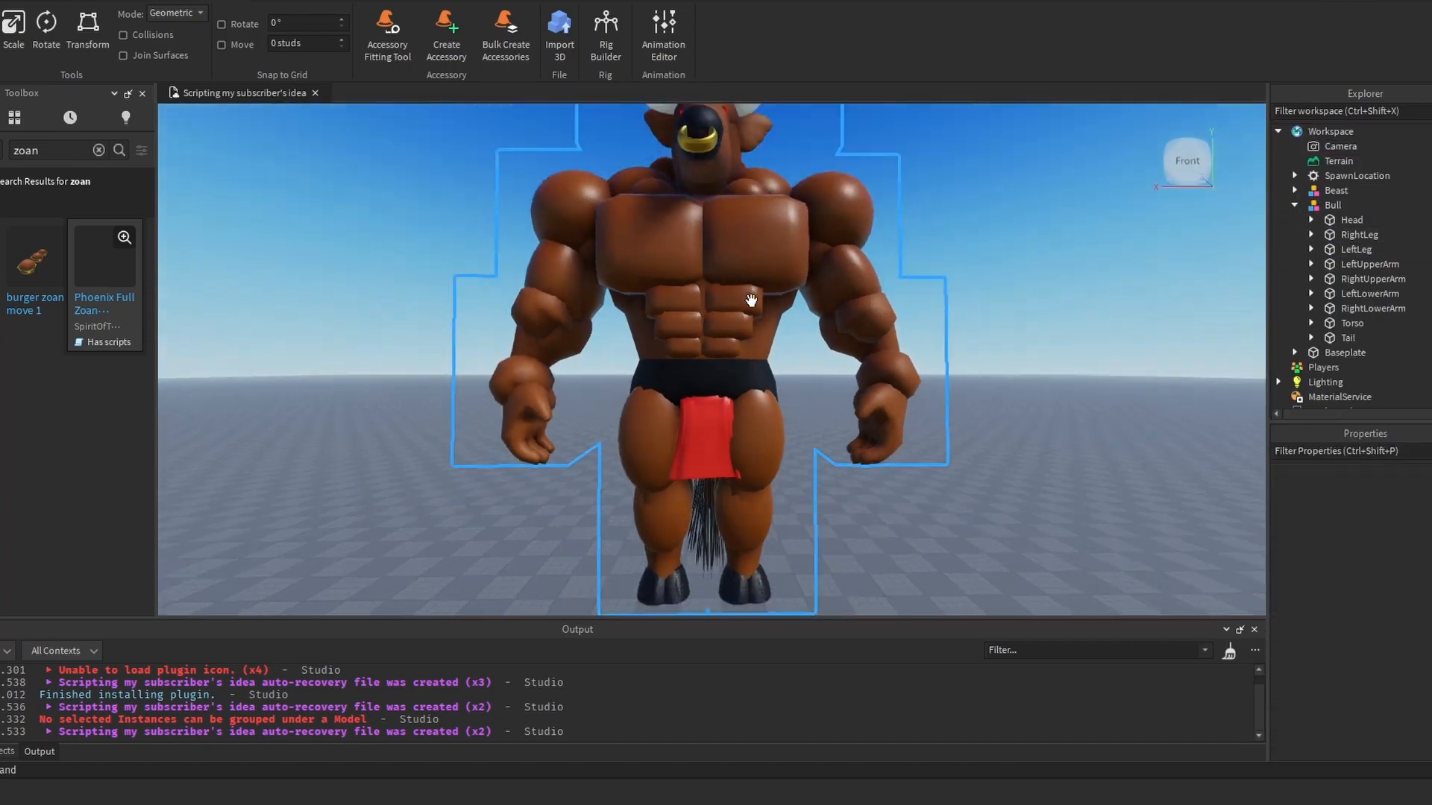
right_click_drag(843, 301, 844, 305)
scroll(844, 306, "up", 8)
scroll(621, 278, "down", 6)
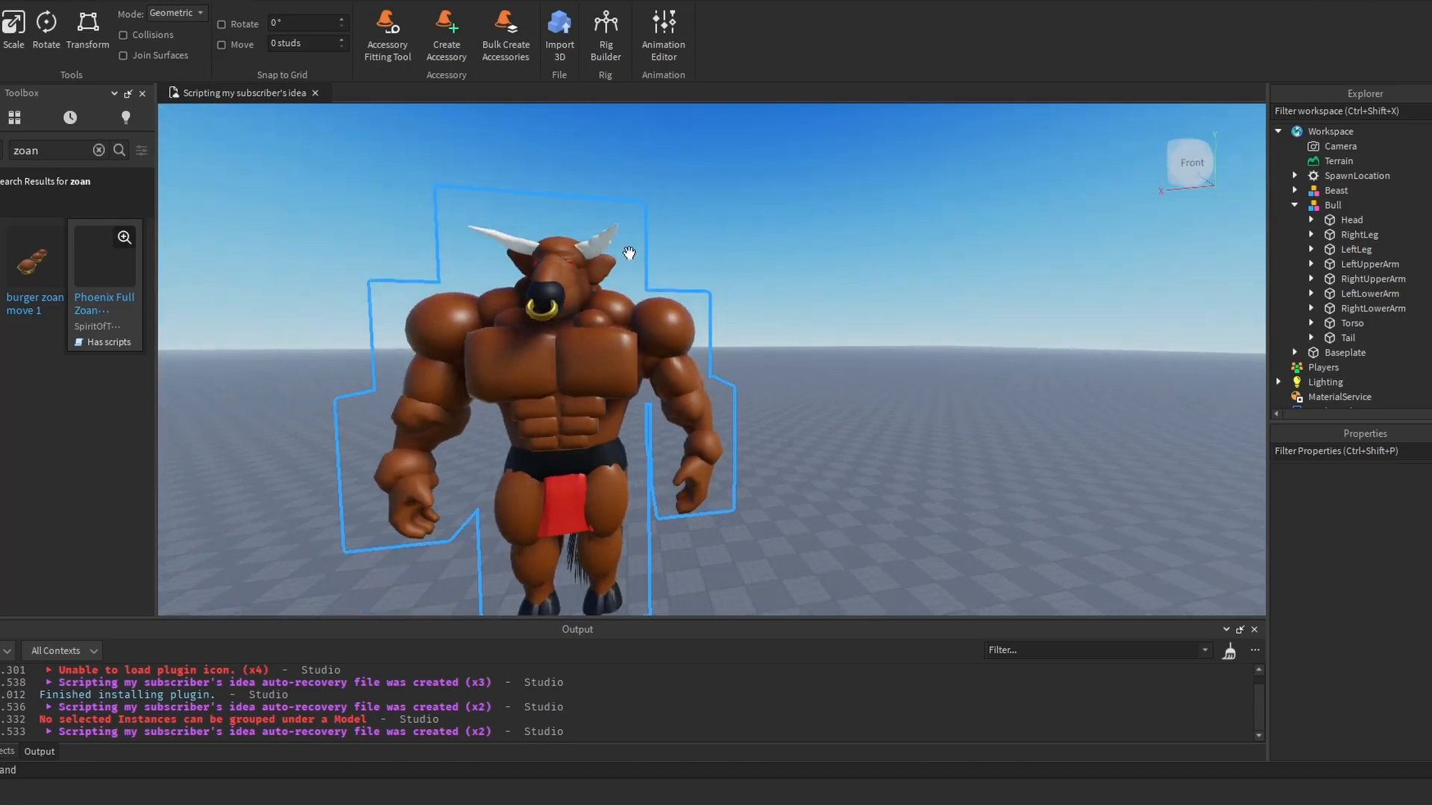
right_click_drag(623, 279, 742, 284)
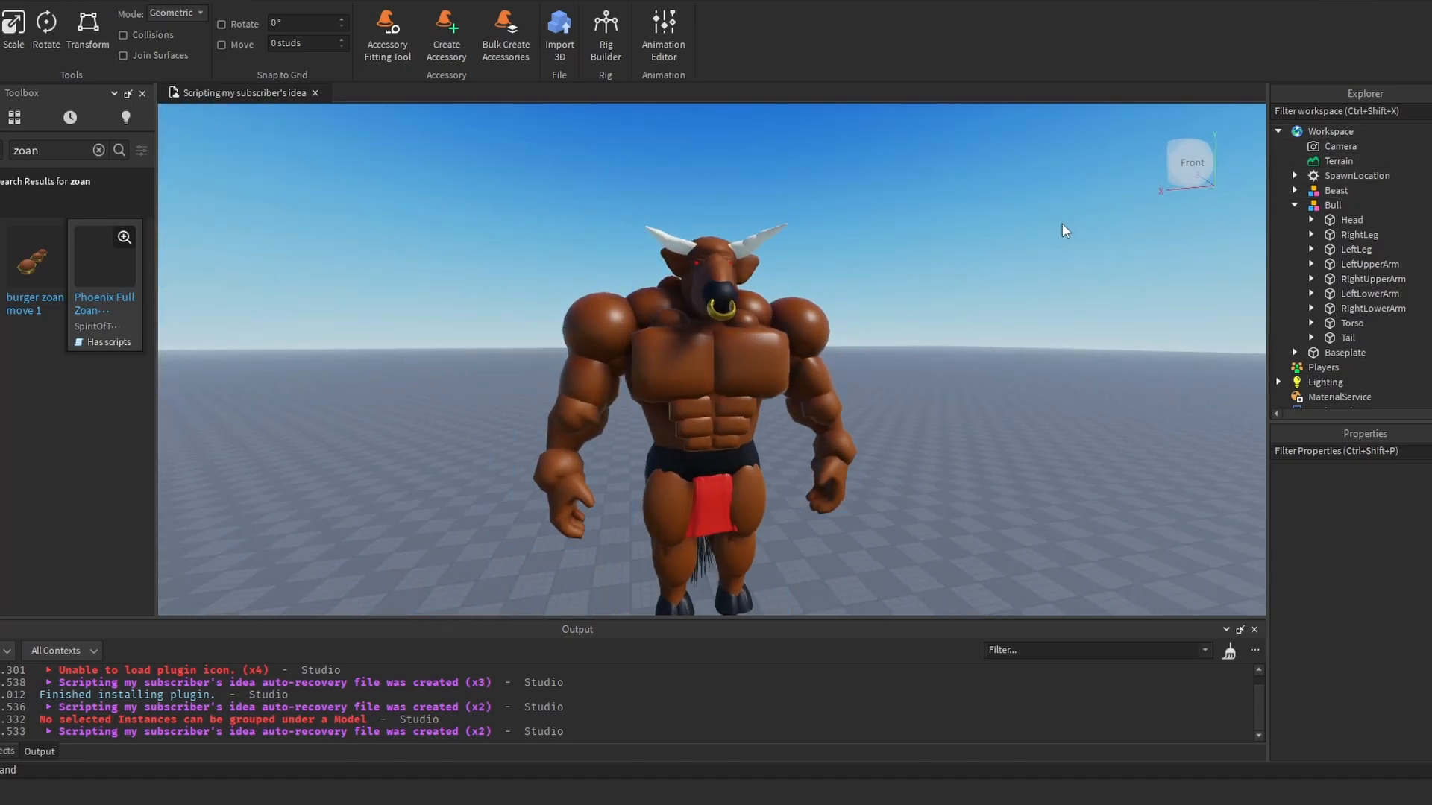
right_click_drag(1062, 229, 1066, 231)
left_click(1341, 220)
key("f")
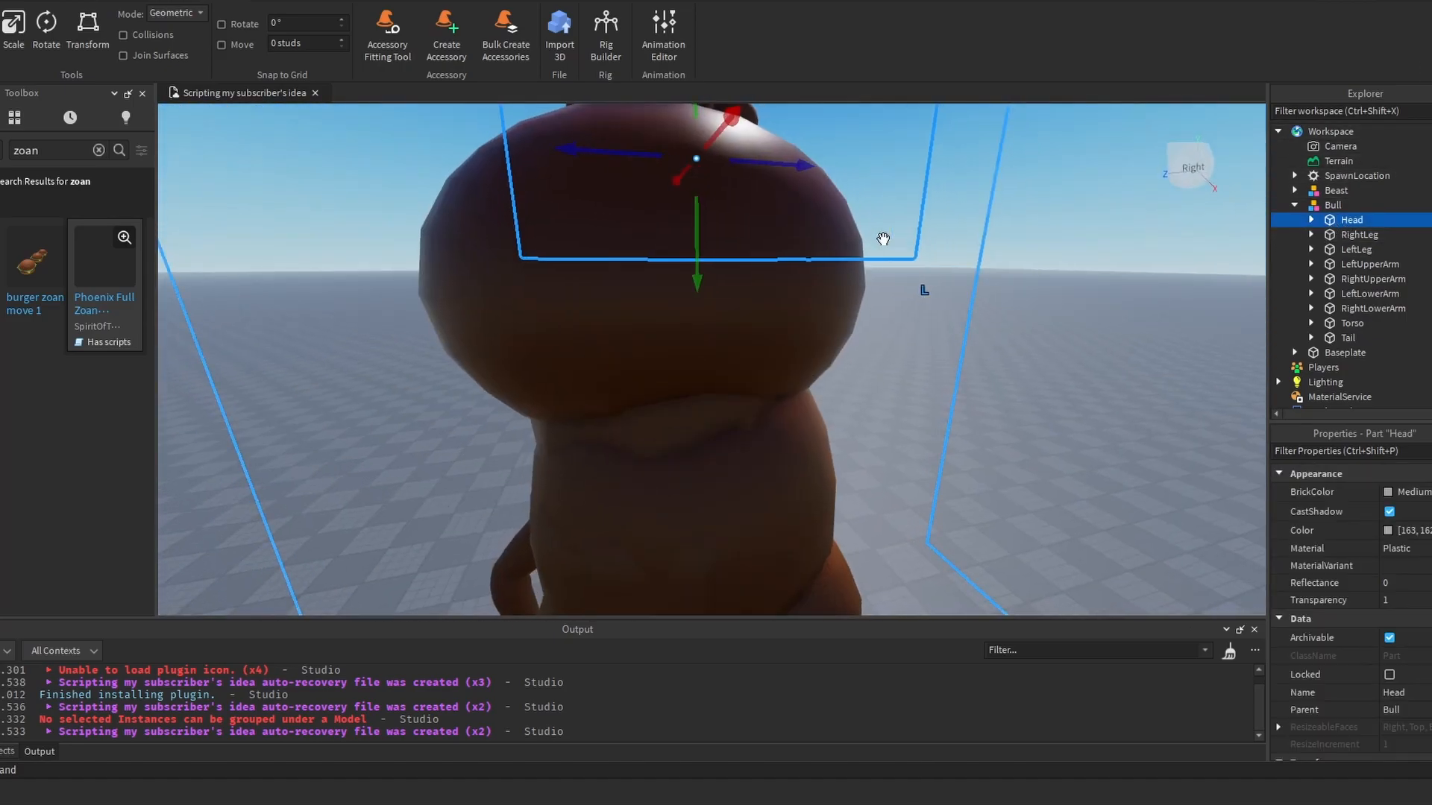
scroll(883, 239, "down", 5)
left_click(894, 287)
right_click_drag(895, 286, 890, 292)
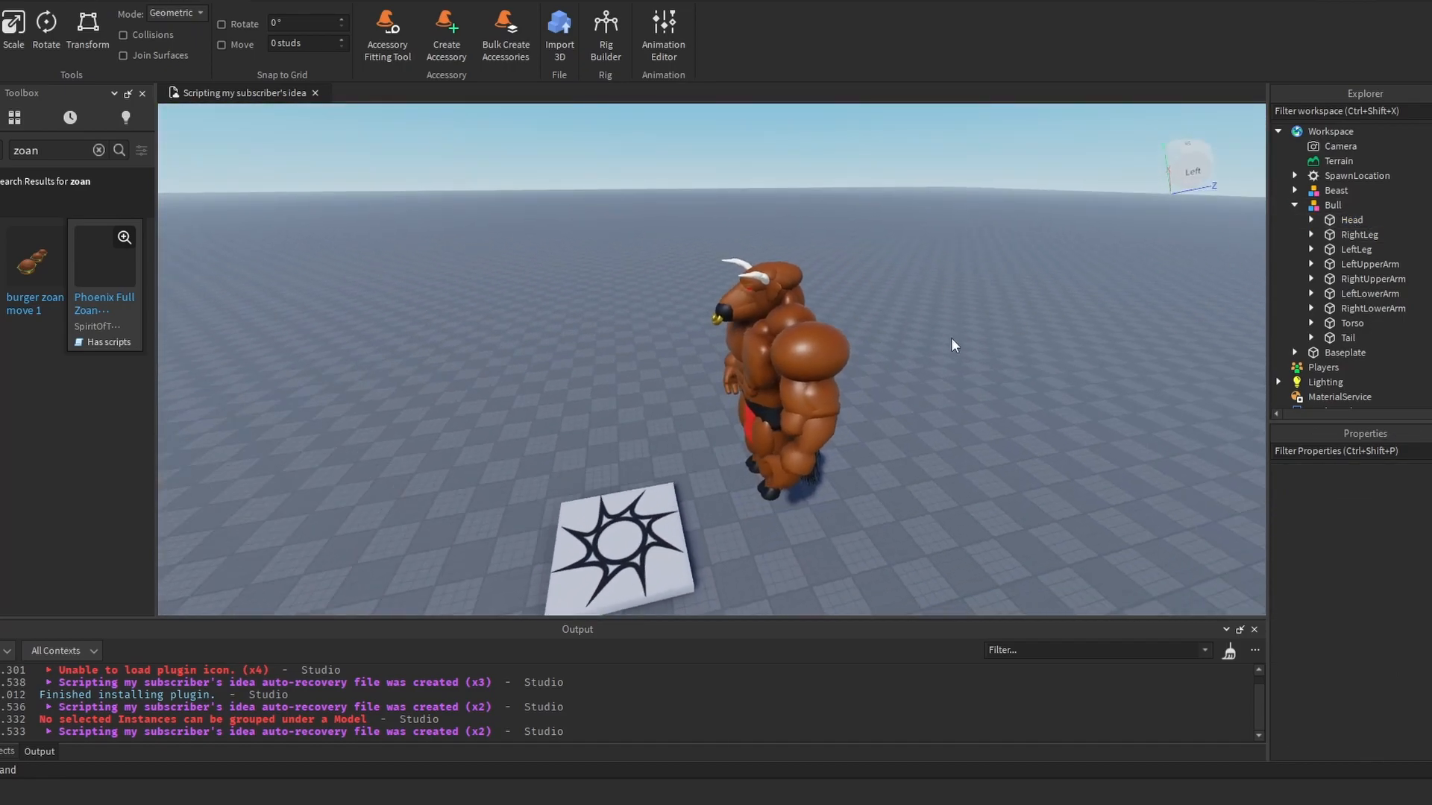
right_click_drag(923, 349, 913, 351)
scroll(913, 351, "up", 4)
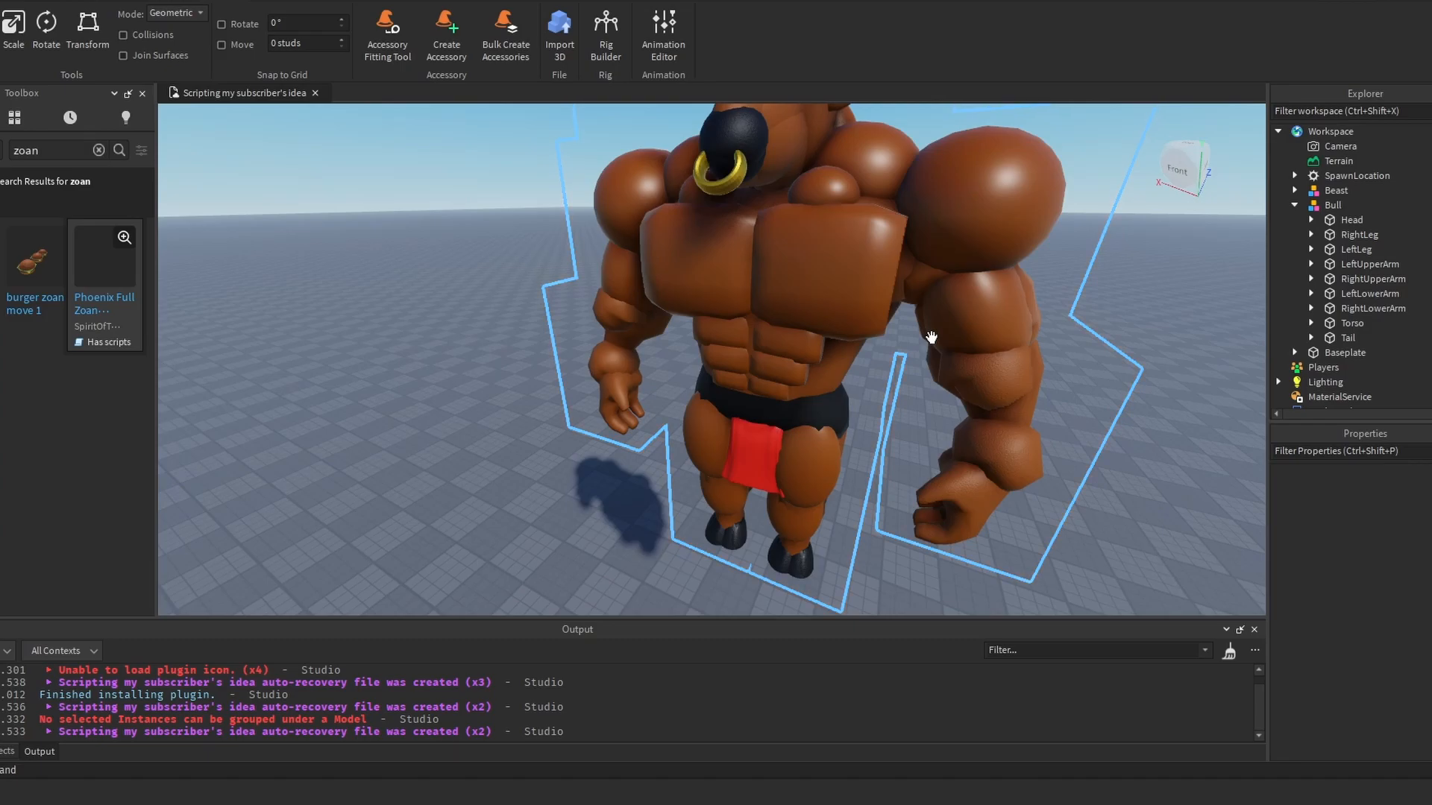
scroll(921, 336, "up", 4)
scroll(921, 336, "down", 6)
right_click_drag(921, 335, 825, 308)
scroll(891, 345, "up", 4)
scroll(890, 346, "down", 7)
scroll(888, 347, "up", 4)
scroll(825, 308, "down", 5)
scroll(823, 307, "up", 4)
right_click_drag(848, 485, 822, 479)
scroll(821, 477, "up", 2)
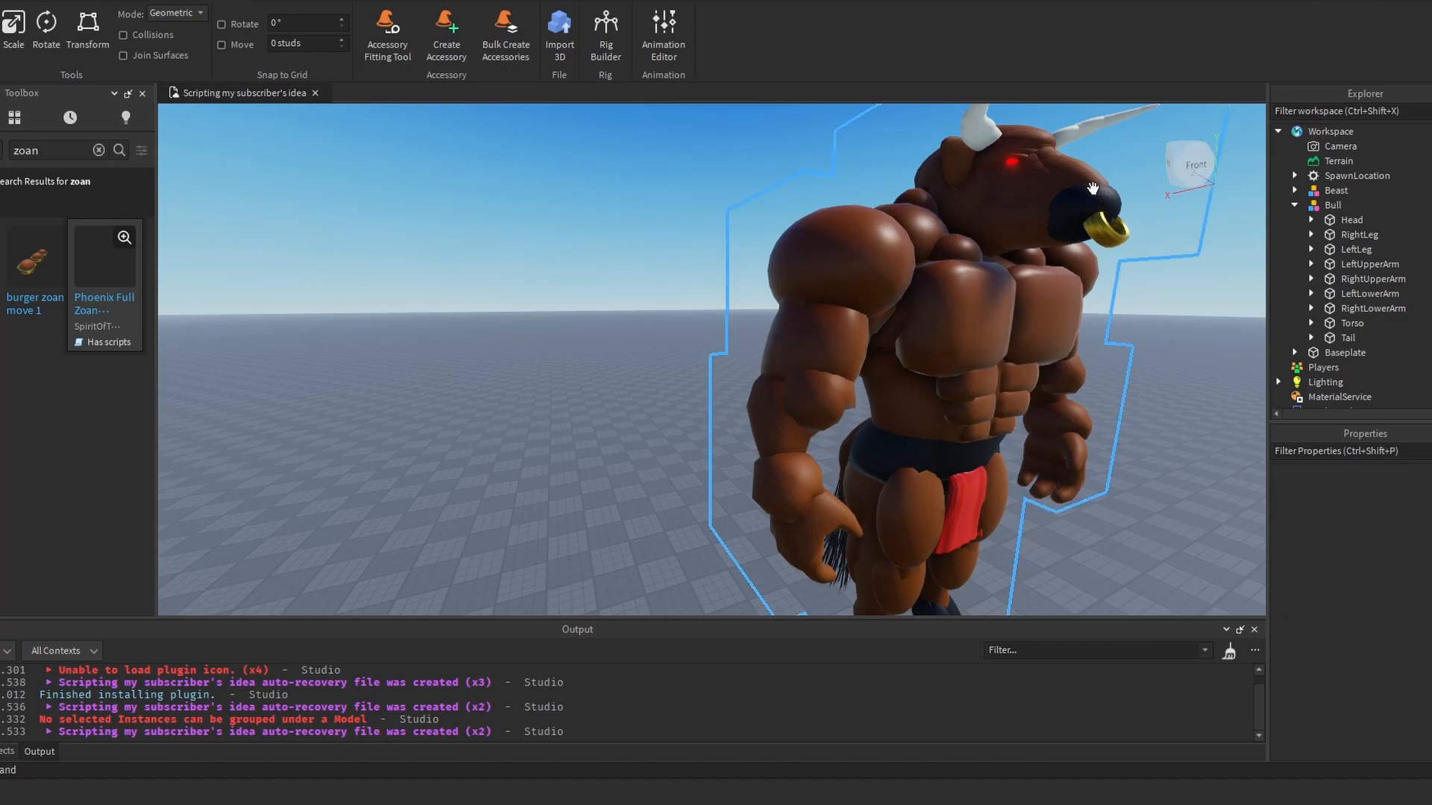
right_click_drag(1025, 201, 1022, 199)
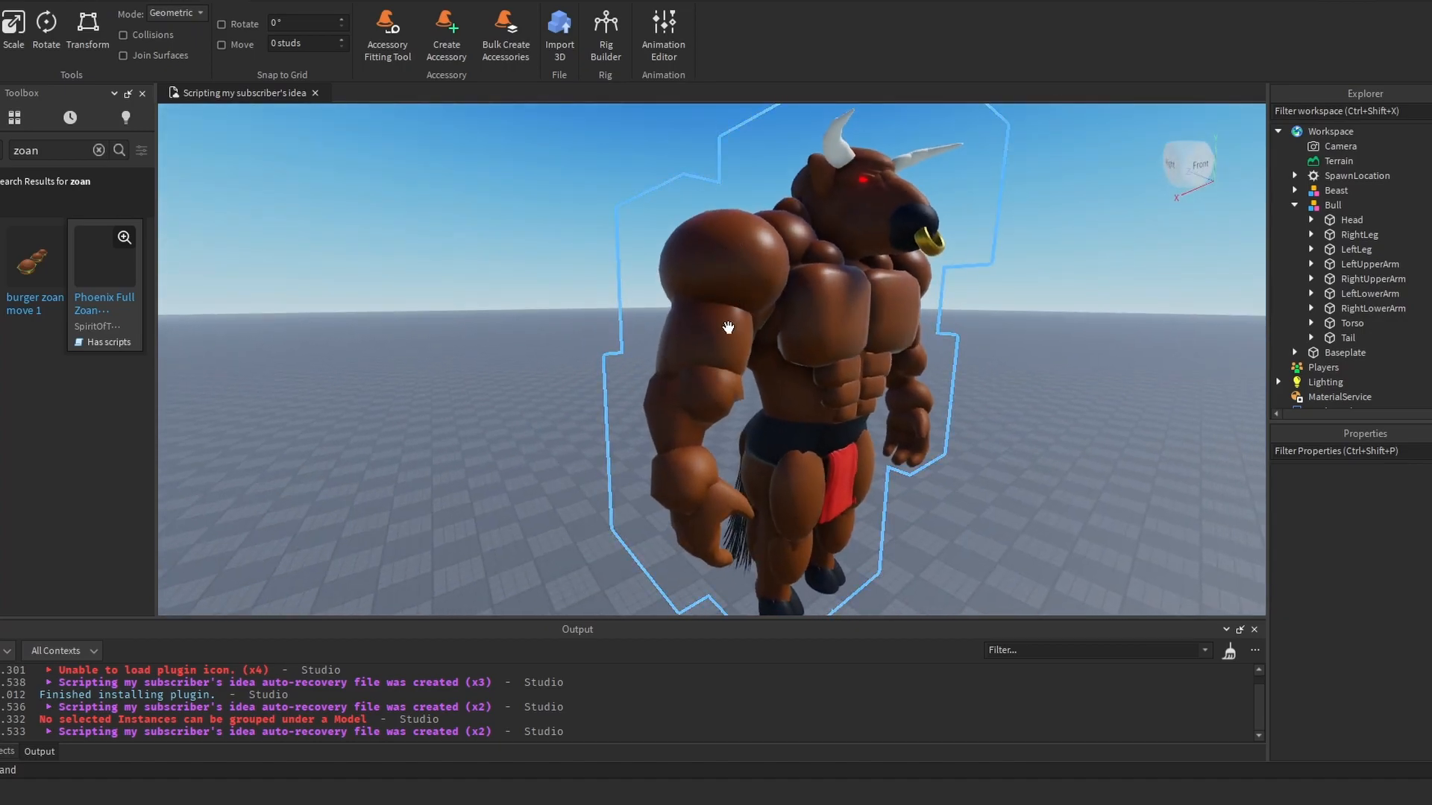
right_click_drag(699, 419, 709, 419)
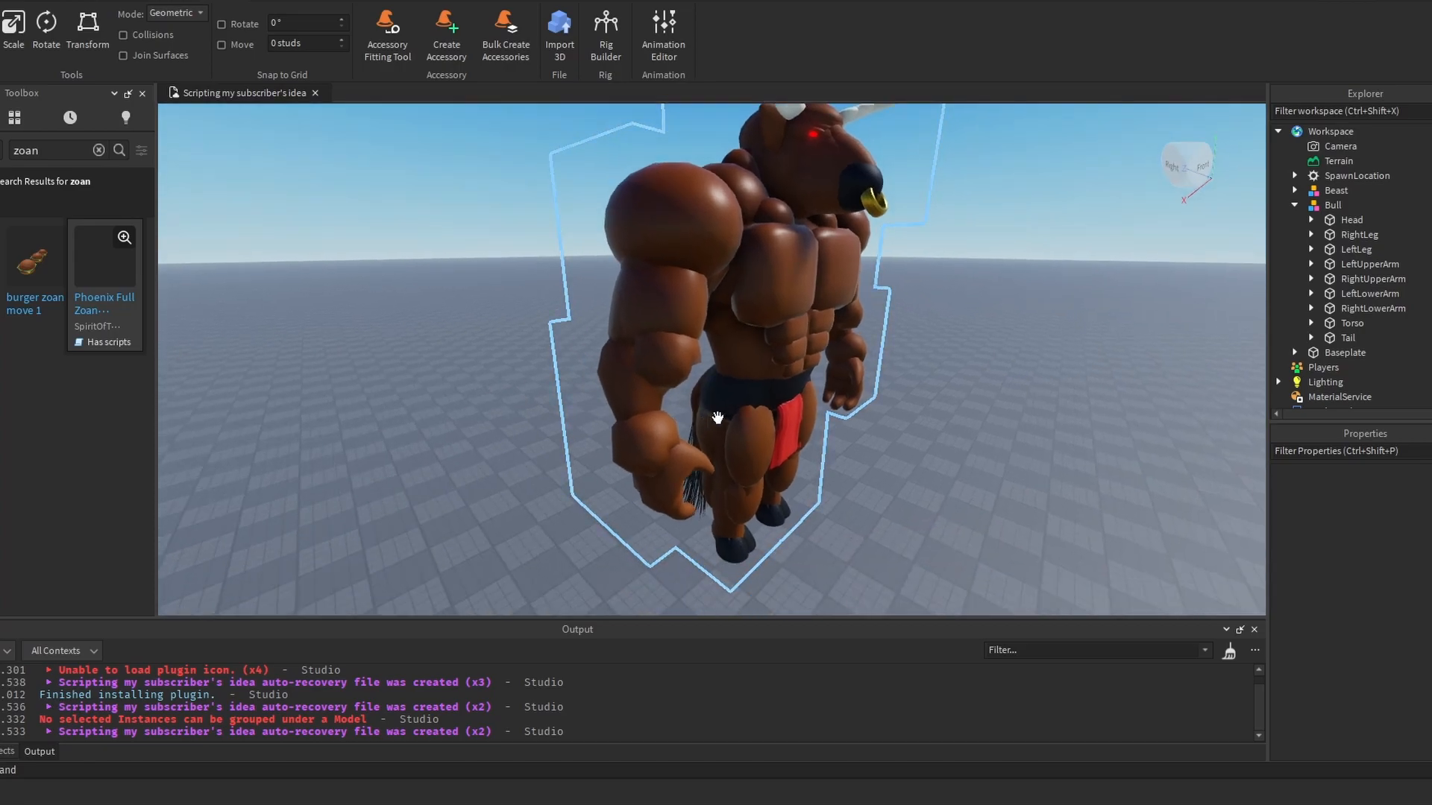
right_click_drag(738, 267, 741, 277)
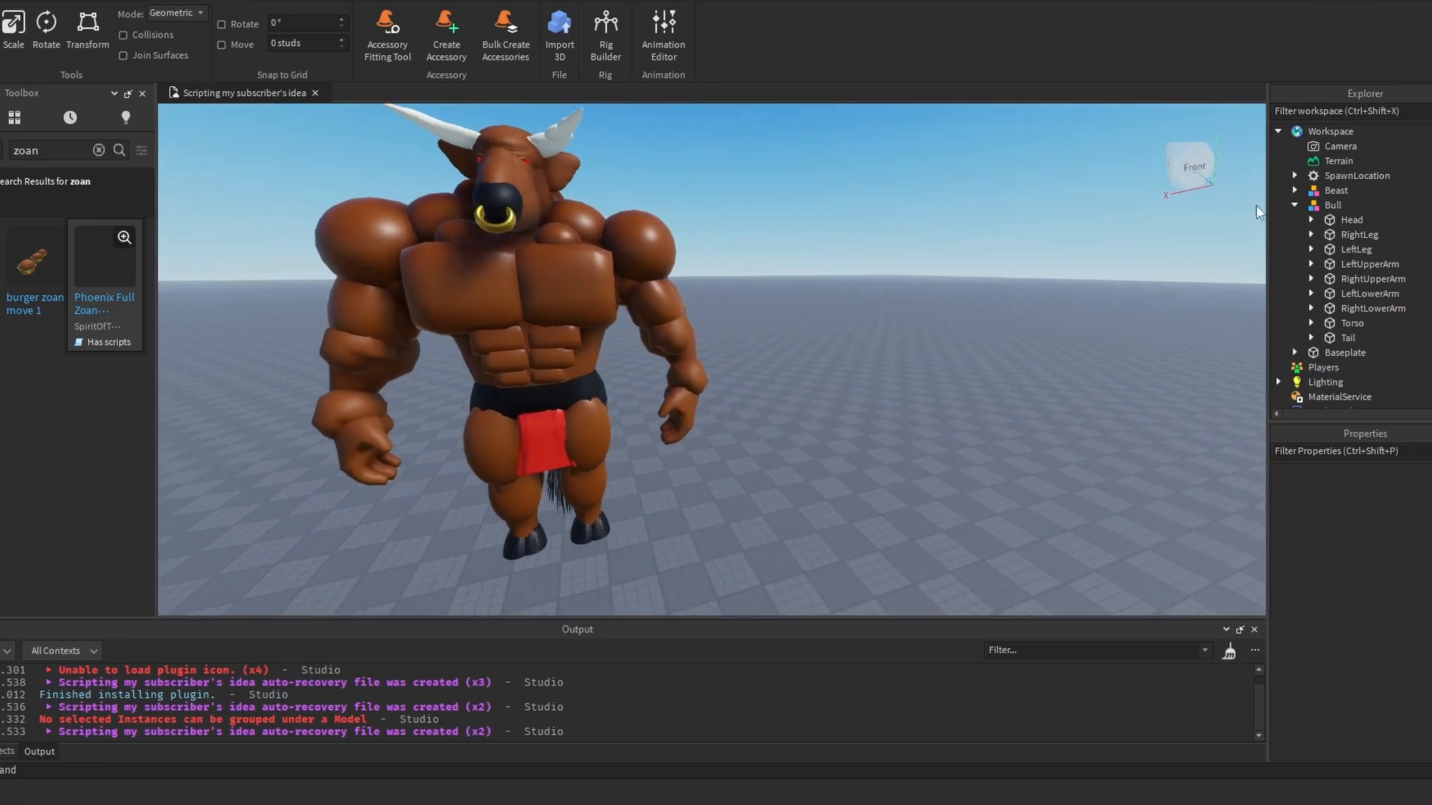
Step: Select every mesh and part inside the Head block and review their collision, anchoring and mass properties
left_click(1311, 220)
left_click(1352, 235)
scroll(1362, 283, "down", 8)
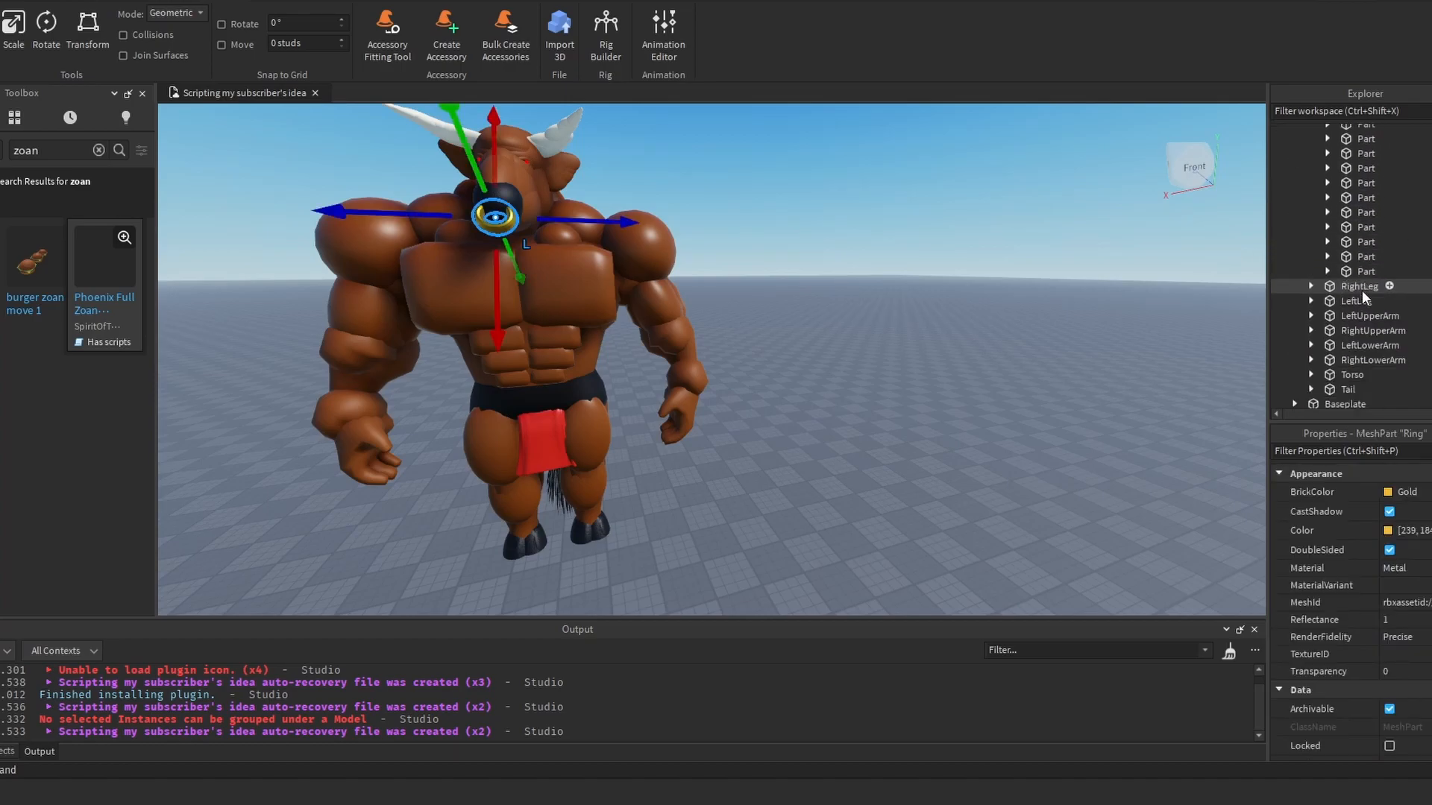
scroll(1353, 253, "down", 2)
left_click(1349, 229, "shift")
scroll(1395, 634, "down", 5)
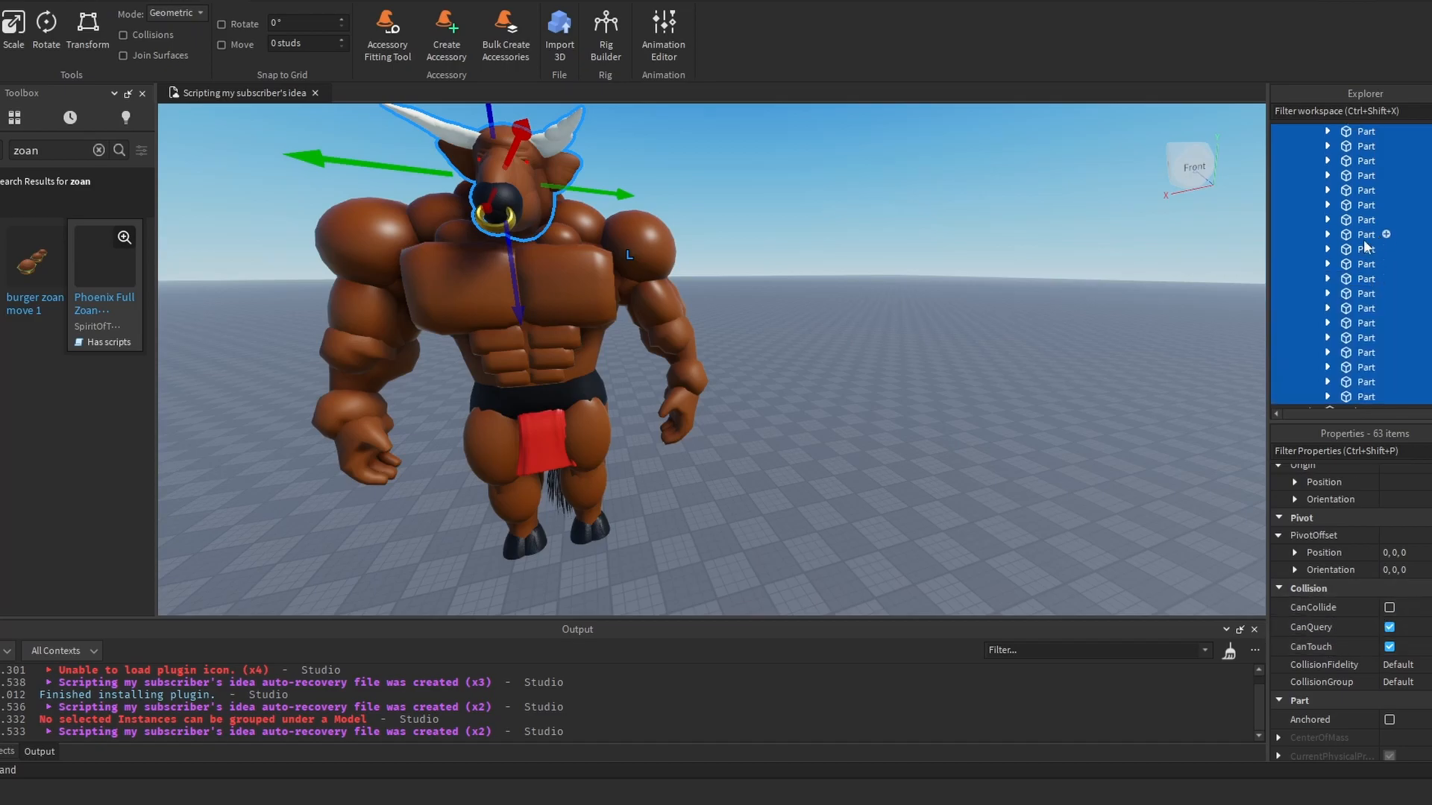
scroll(1394, 254, "down", 2)
scroll(1380, 597, "down", 4)
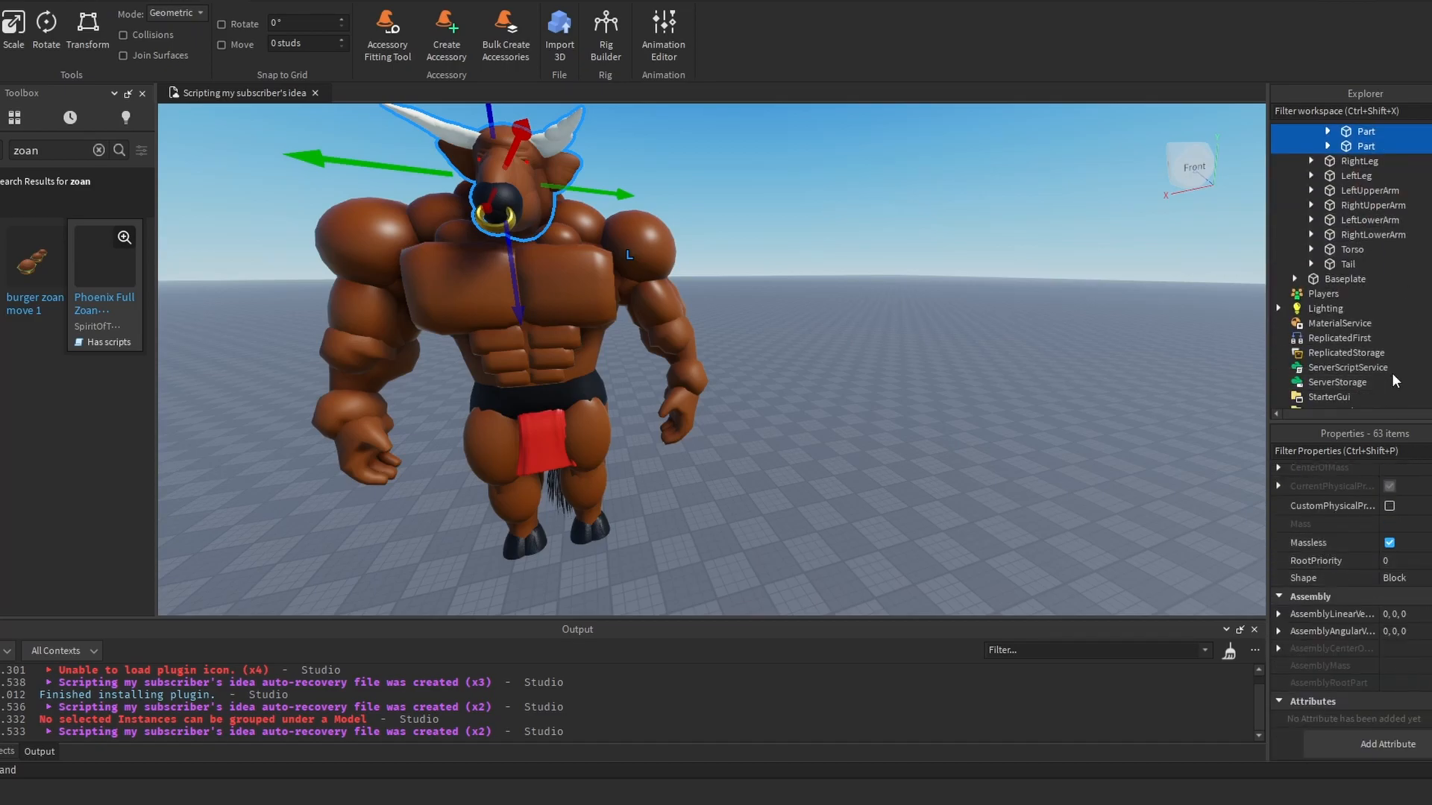
Step: Make all parts inside the Bull model's RightLeg massless, with CanCollide and Anchored turned off
scroll(1372, 246, "up", 8)
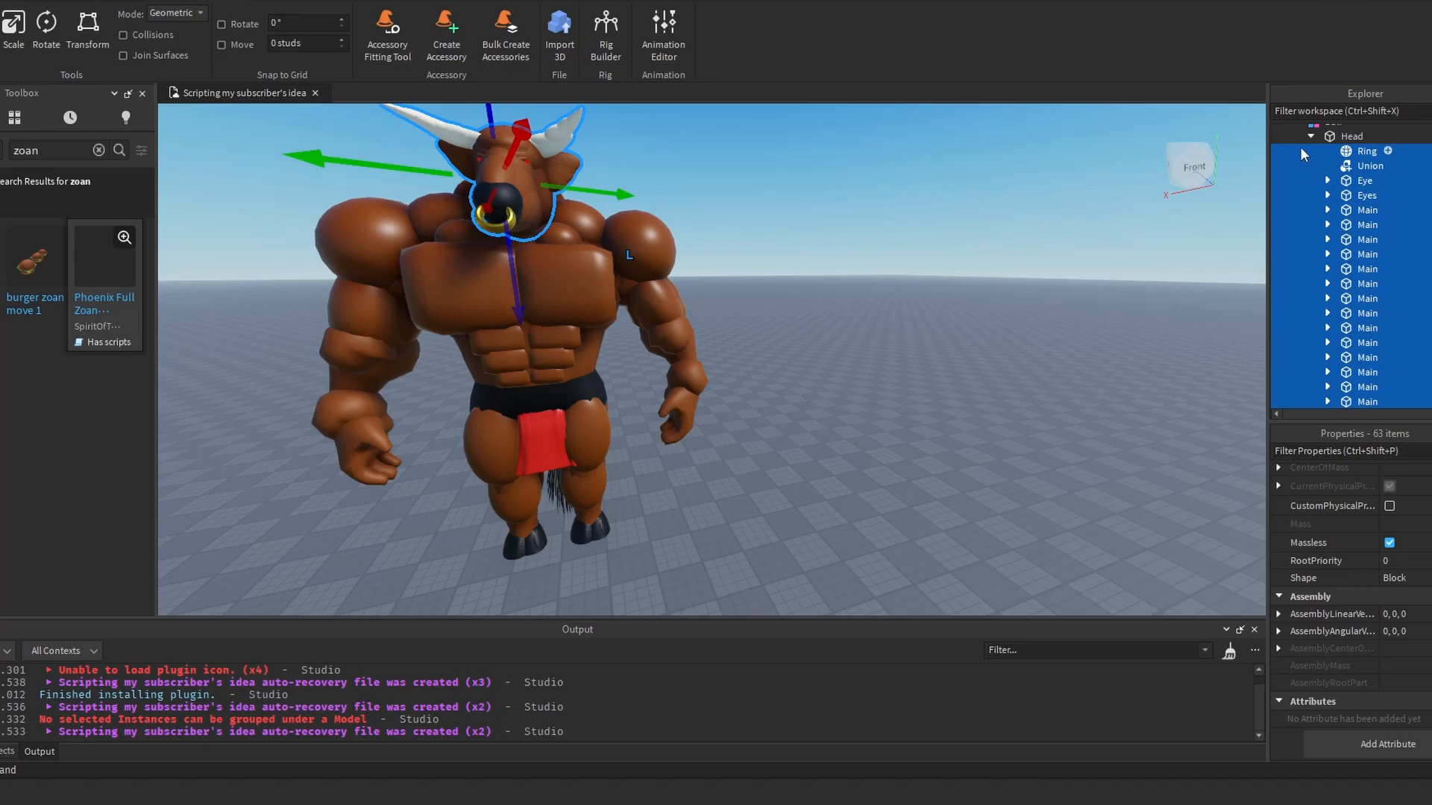
left_click(1311, 136)
left_click(1311, 150)
left_click(1349, 166)
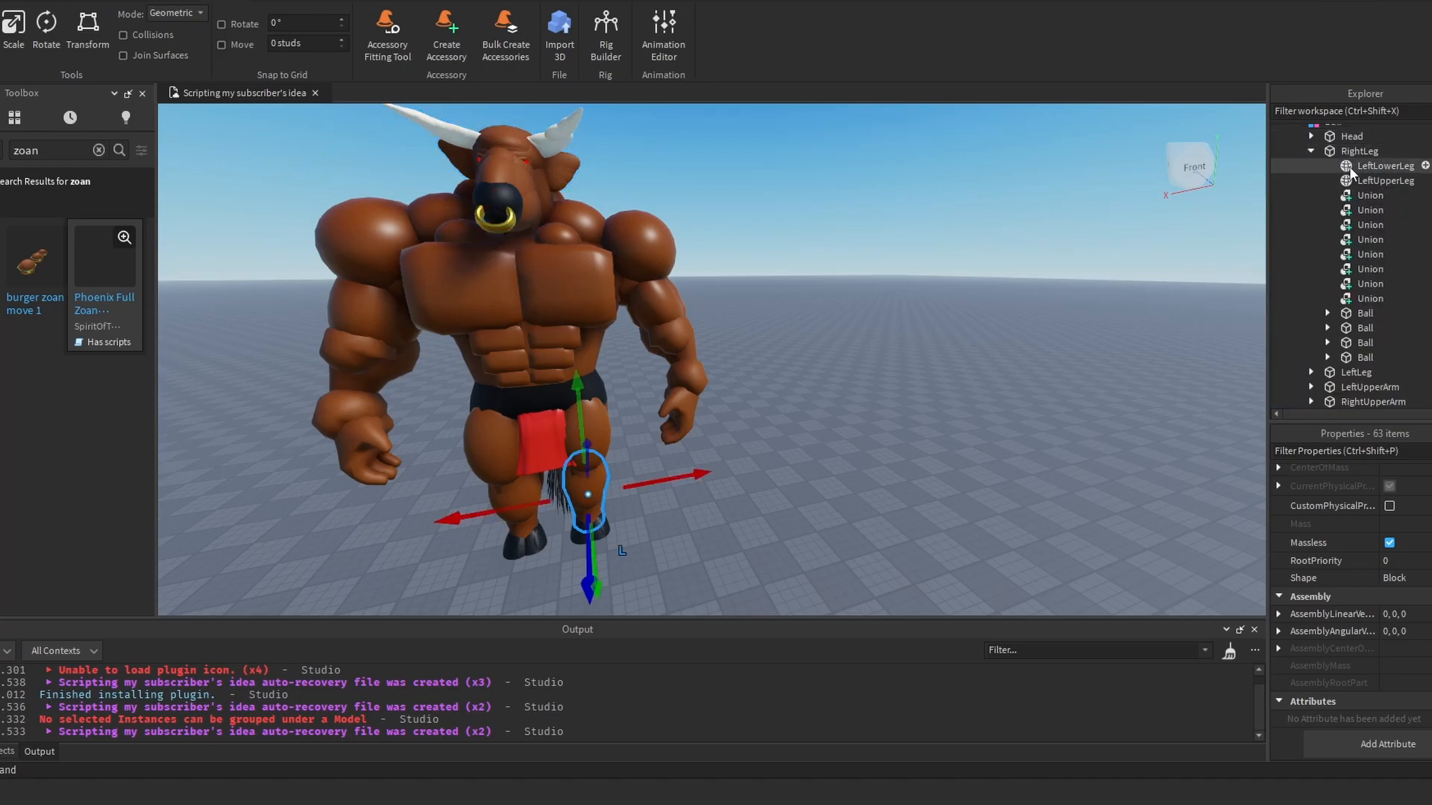
left_click(1365, 357, "shift")
scroll(1402, 611, "down", 1)
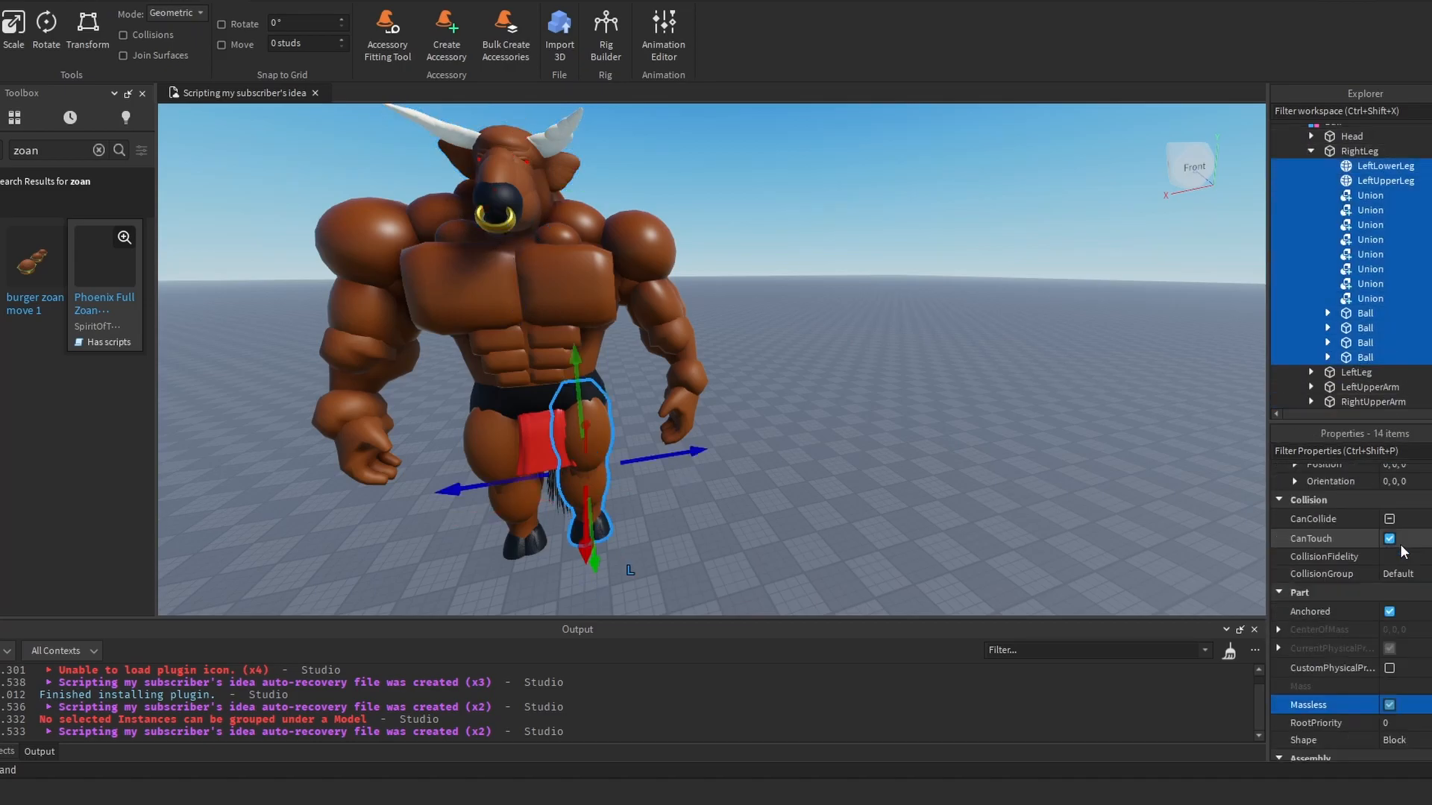
scroll(1402, 552, "up", 1)
left_click(1389, 573)
left_click(1389, 686)
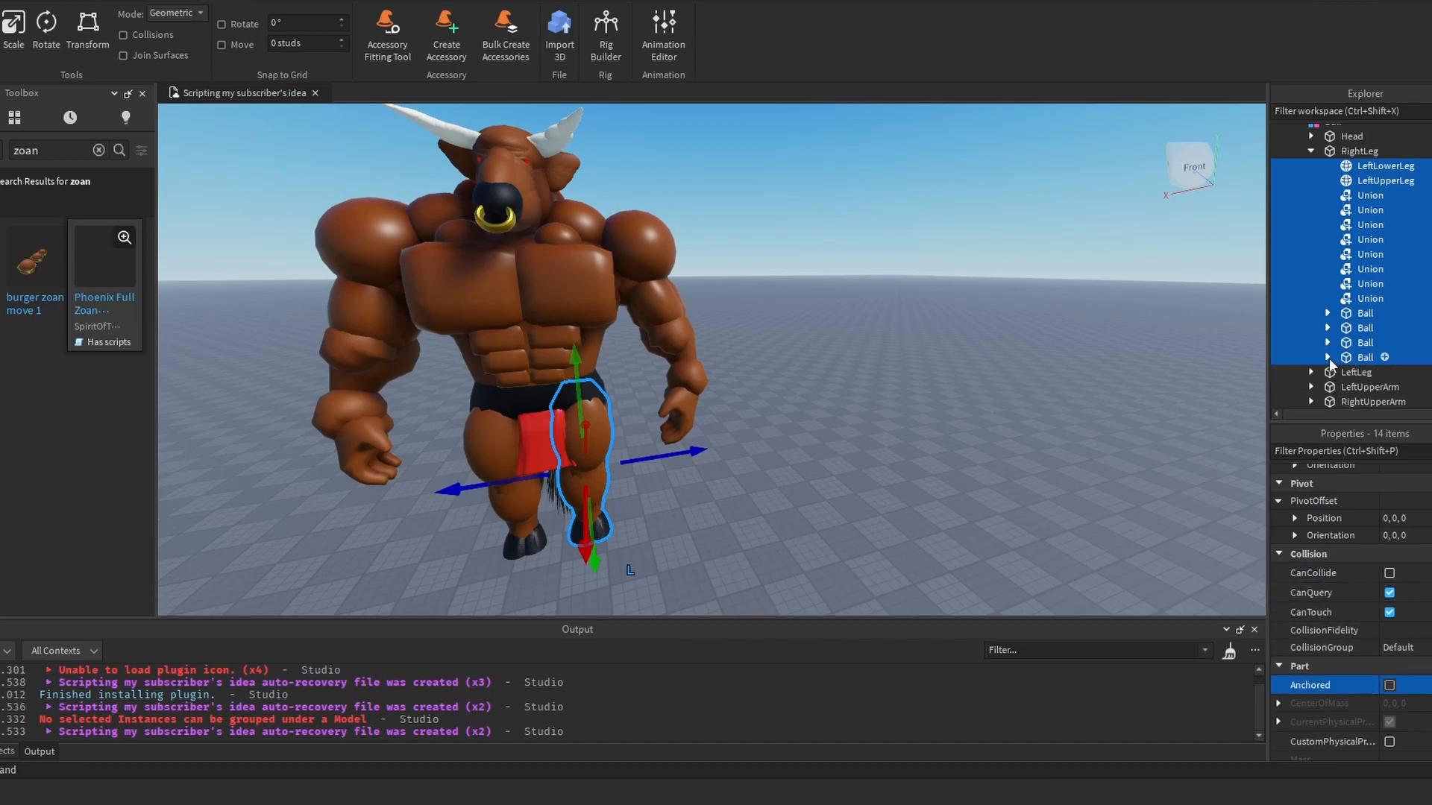
Step: Make all parts inside the Bull model's LeftLeg unanchored, non-collidable and massless
scroll(1345, 236, "up", 2)
left_click(1314, 236)
left_click(1311, 249)
left_click(1354, 264)
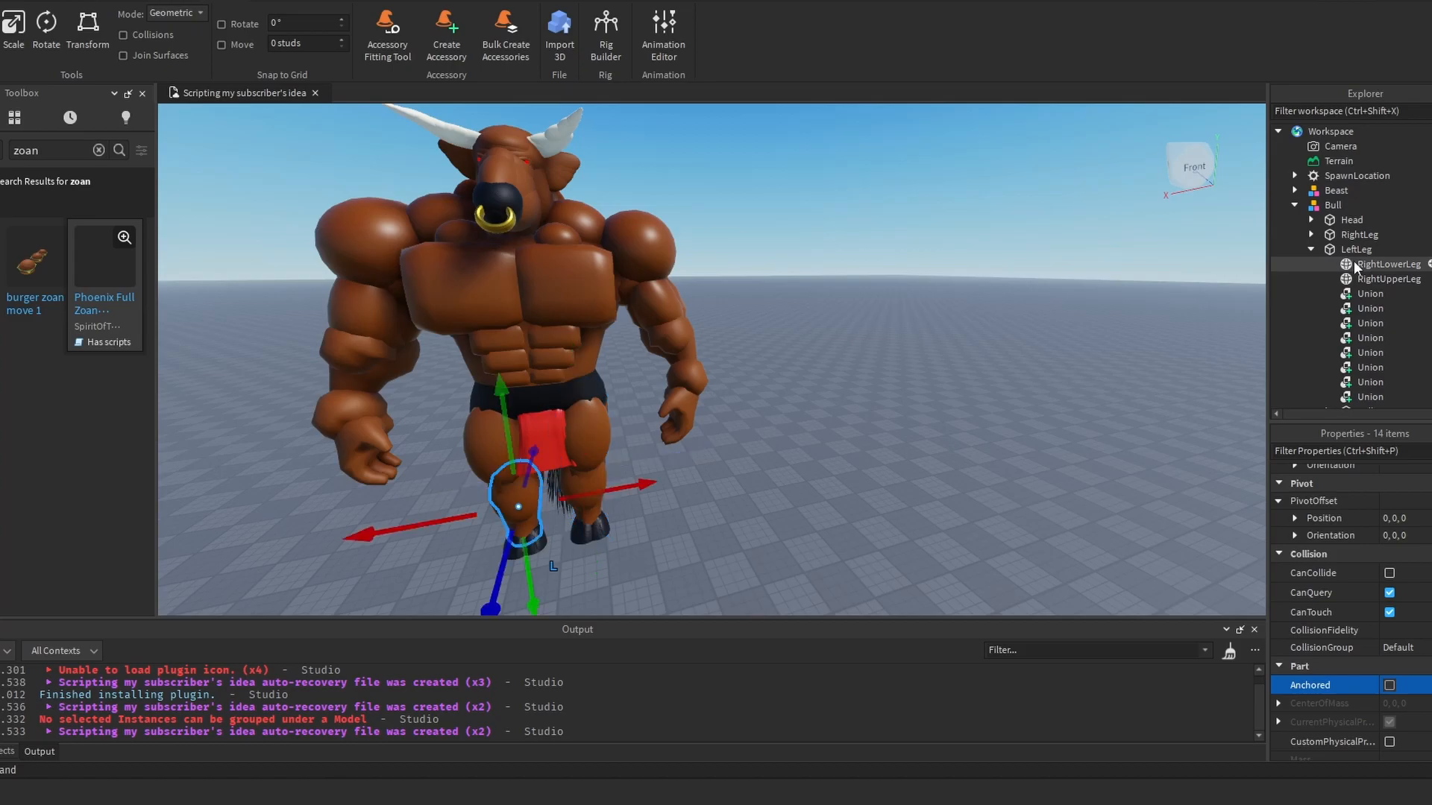
scroll(1356, 258, "down", 5)
left_click(1352, 249, "shift")
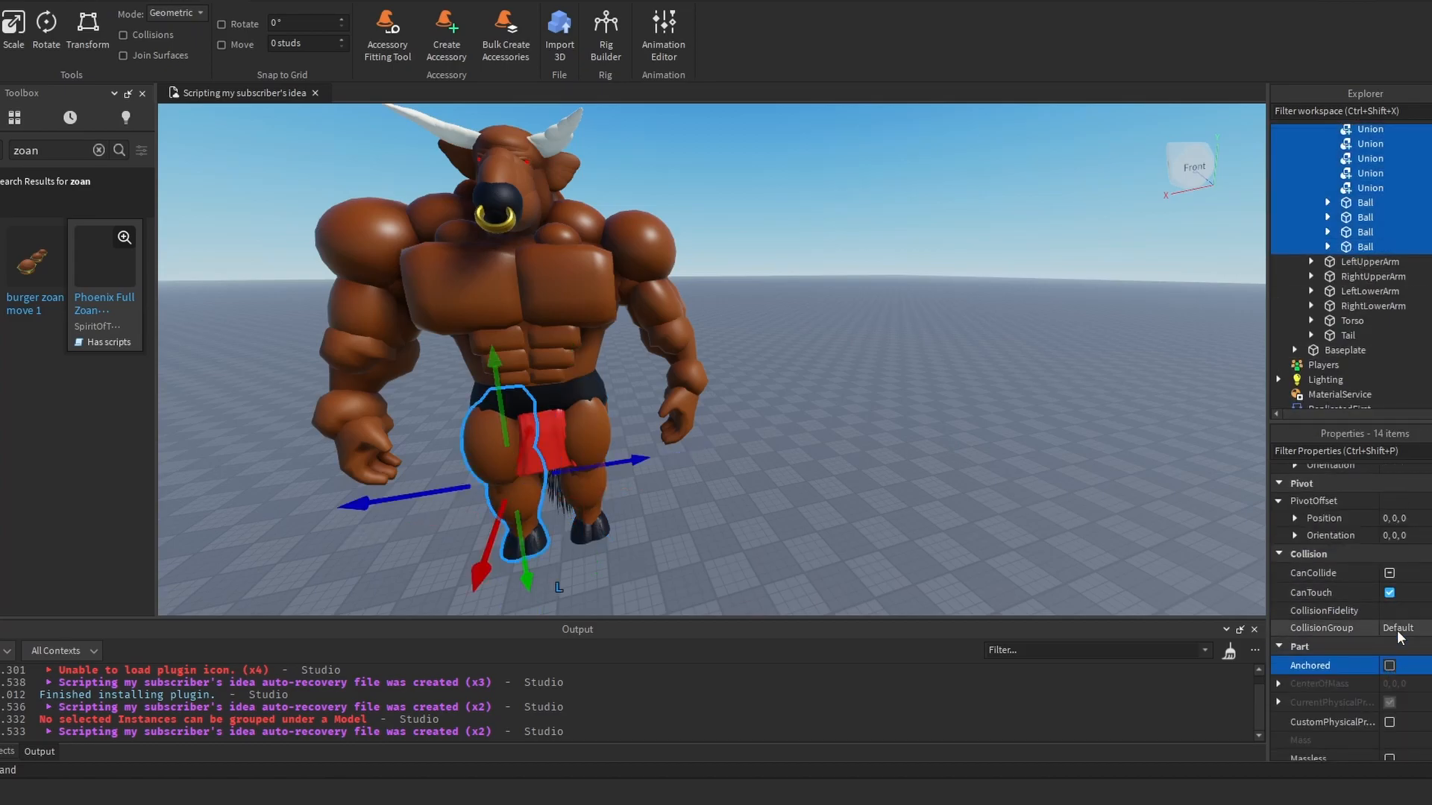
scroll(1394, 590, "down", 4)
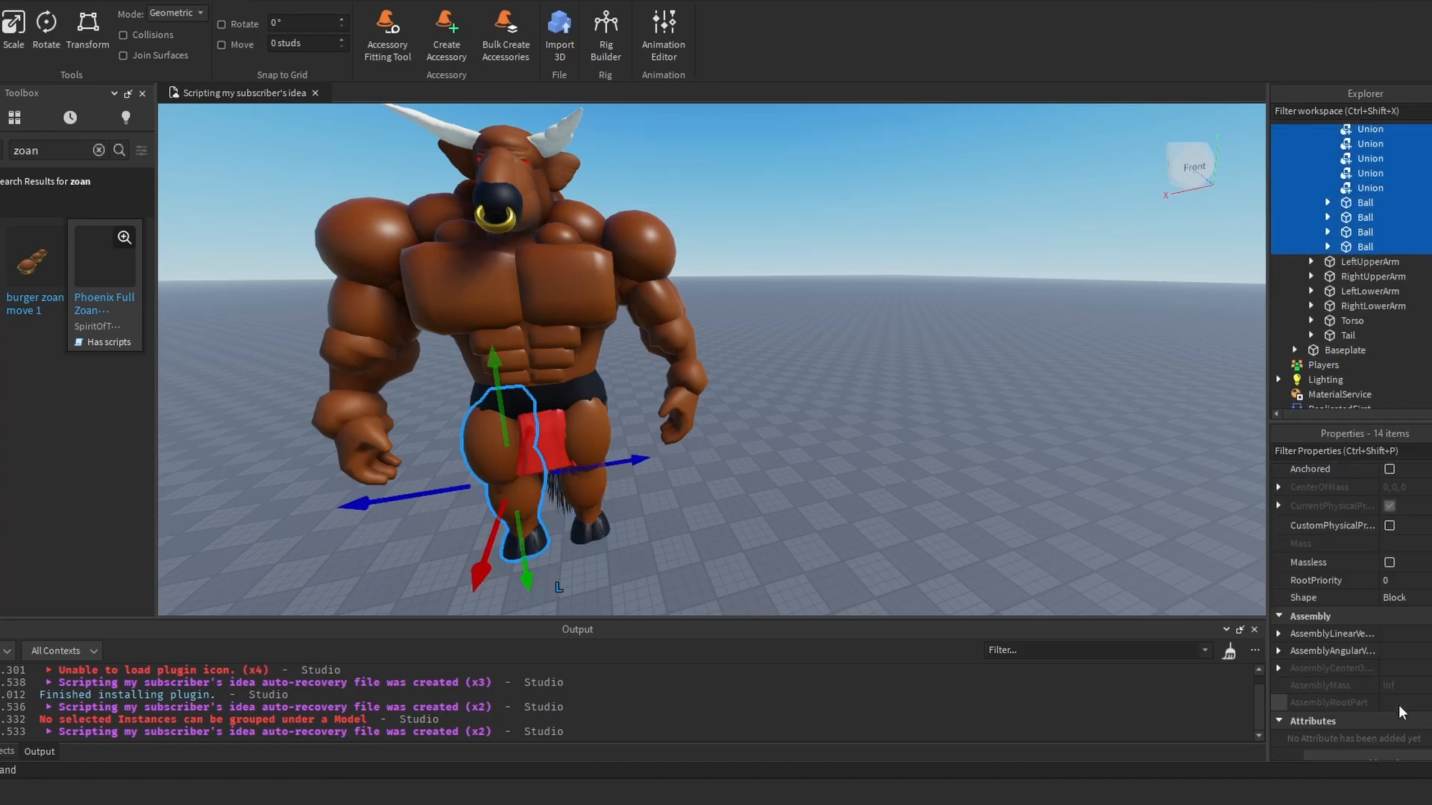
left_click(1390, 563)
Step: Set the mesh and two Ball parts inside LeftUpperArm to massless, unanchored and non-collidable
left_click(1311, 261)
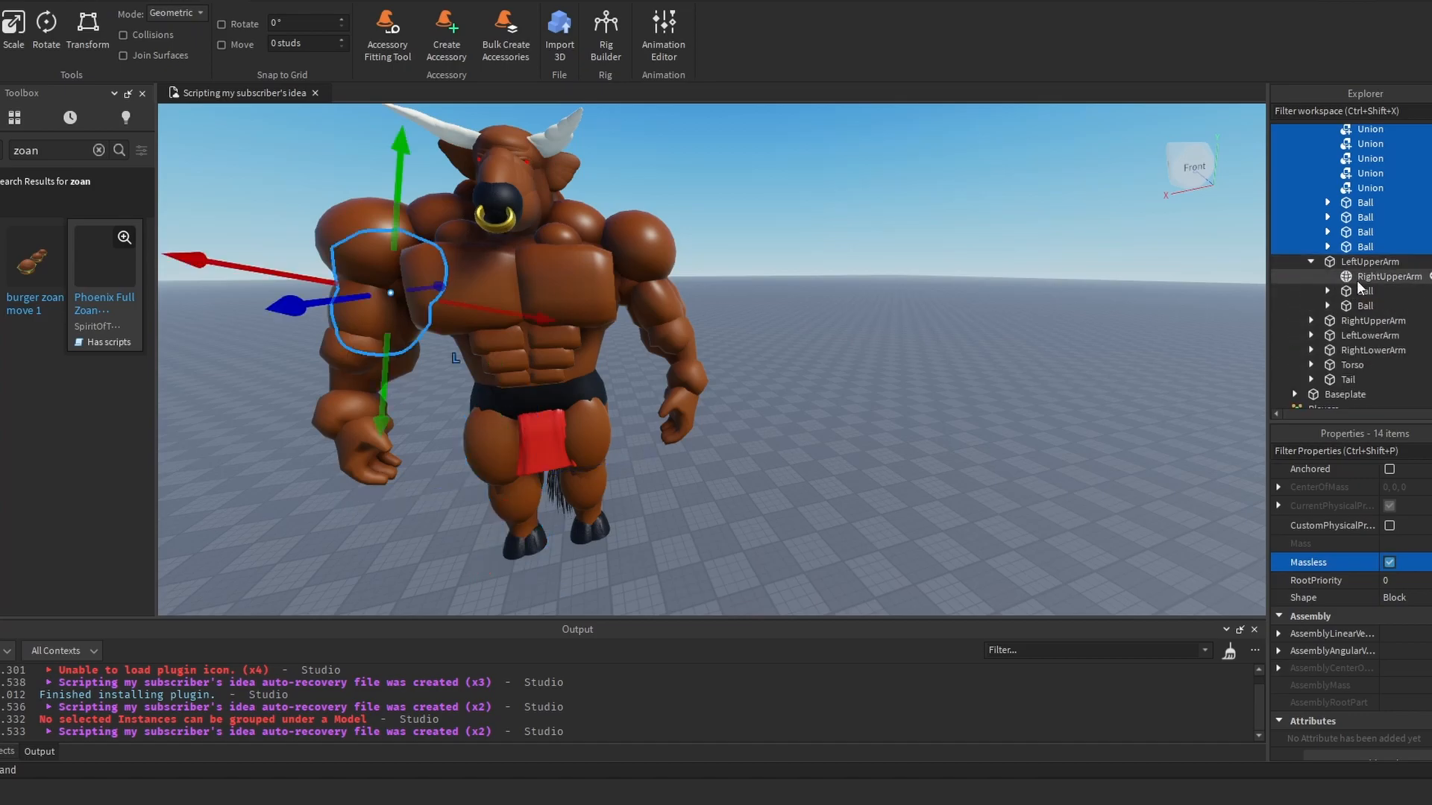
left_click(1372, 276)
left_click(1358, 305, "shift")
left_click(1389, 544)
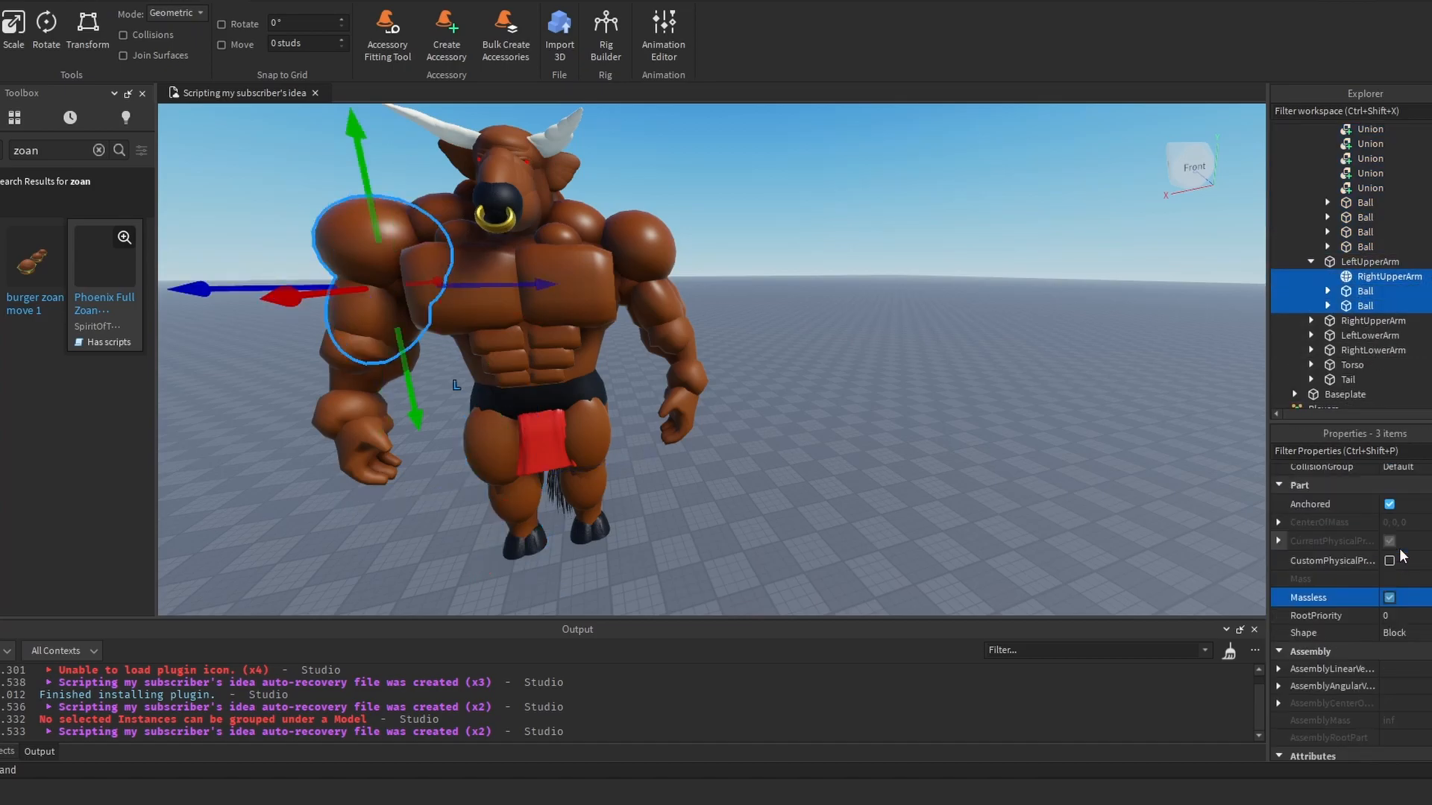
left_click(1389, 505)
left_click(1390, 520)
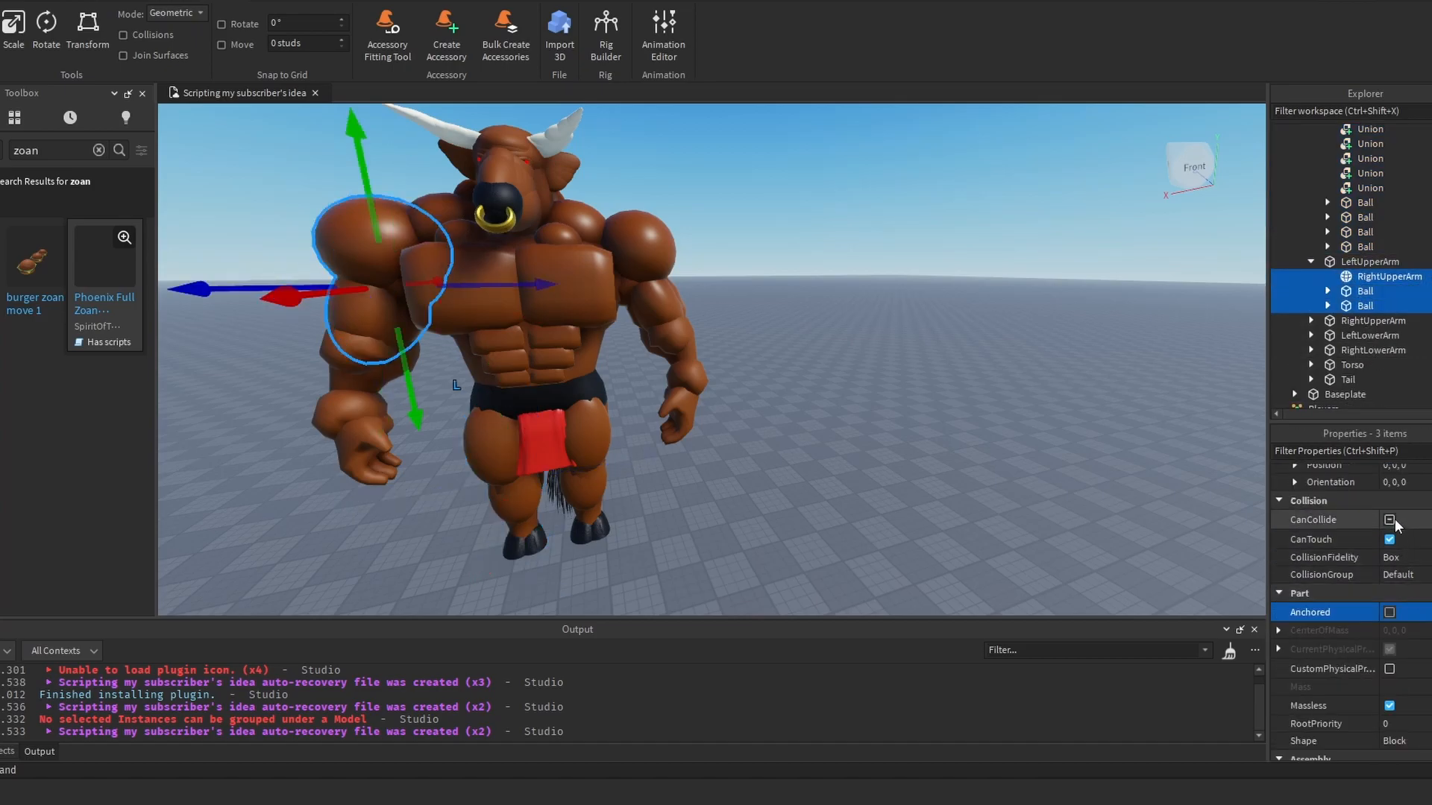
left_click(1328, 291)
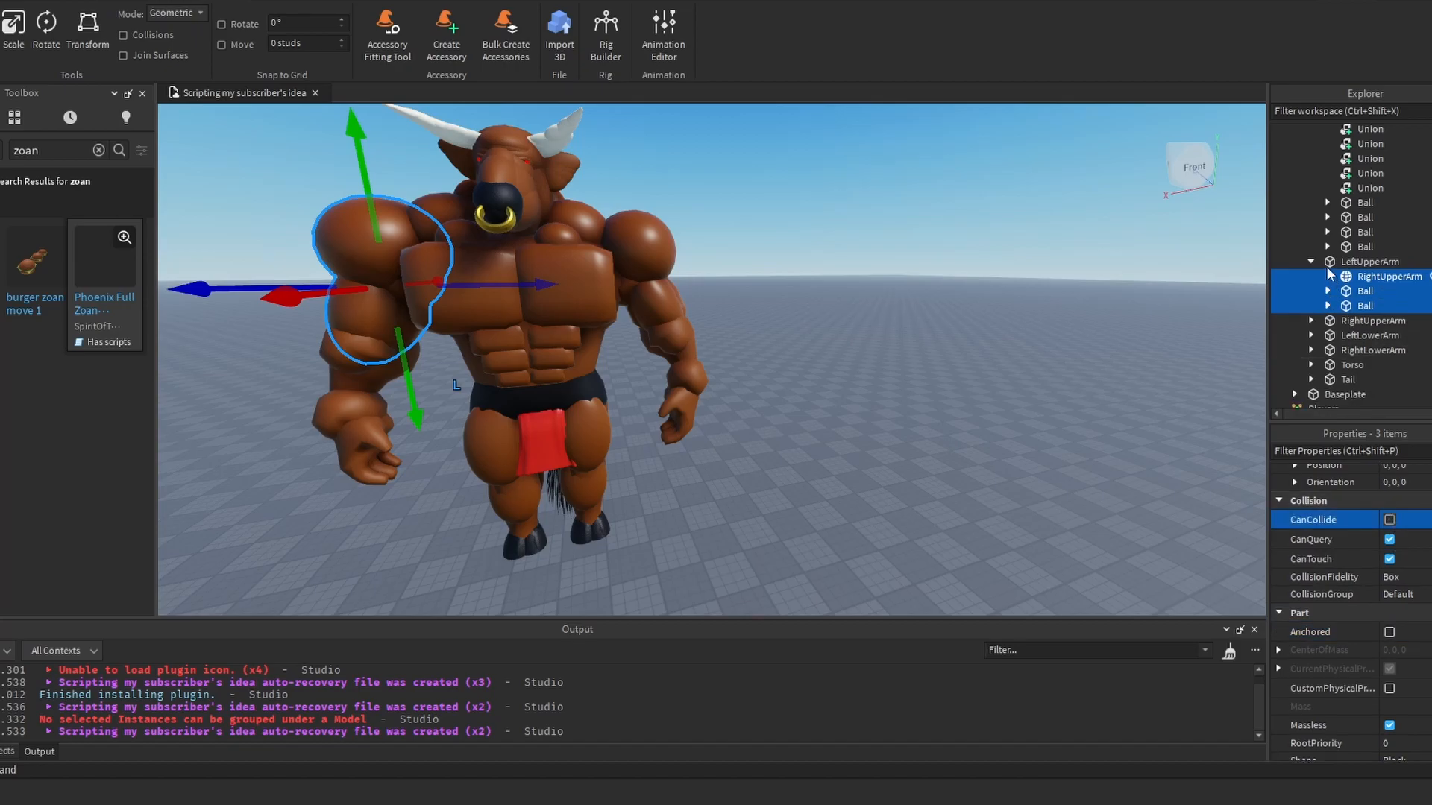
left_click(1312, 262)
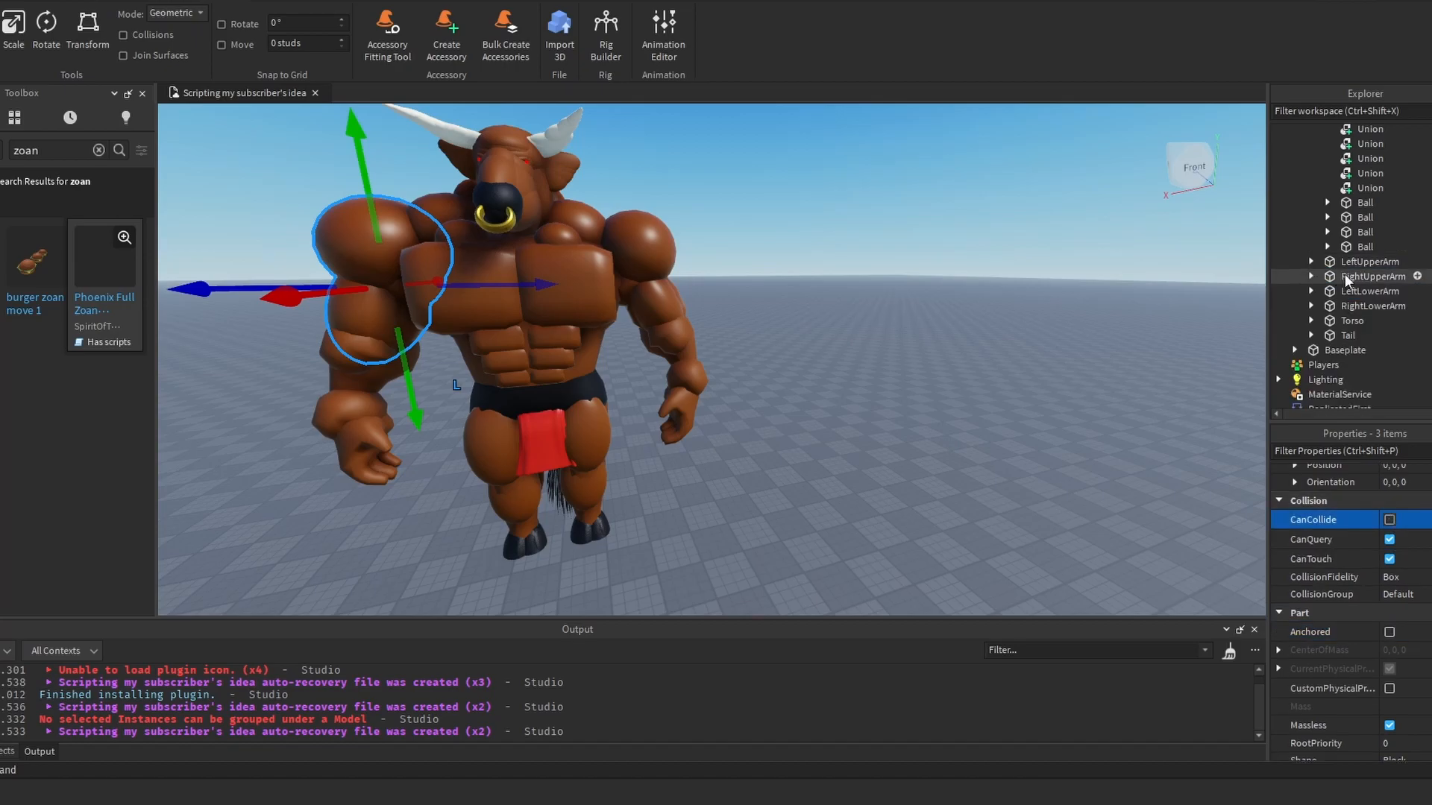
Step: Set the mesh and two Ball parts inside RightUpperArm to non-collidable, unanchored and massless
left_click(1336, 263)
left_click(1345, 281)
left_click(1353, 306, "shift")
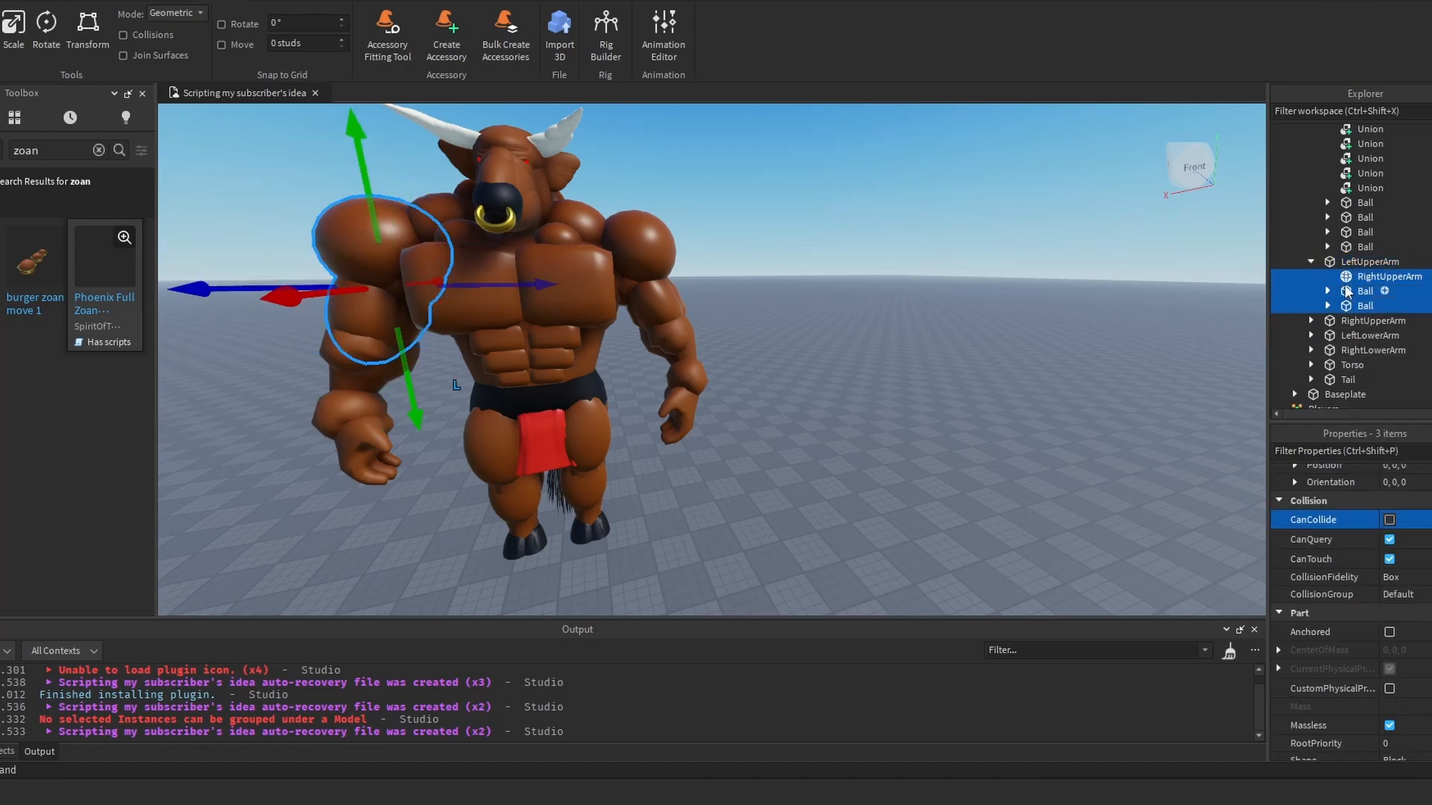
left_click(1311, 320)
left_click(1380, 335)
left_click(1362, 365, "shift")
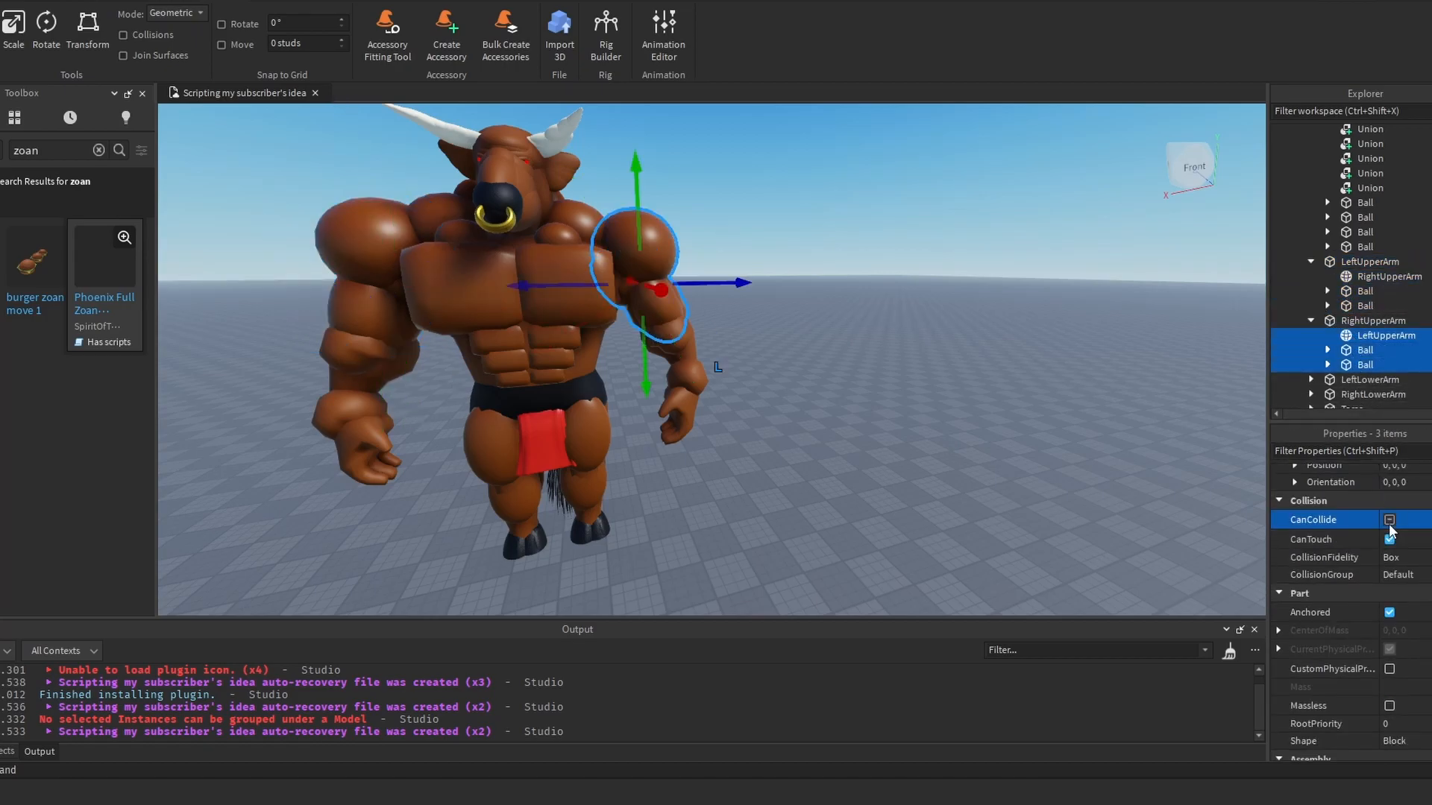
left_click(1389, 616)
scroll(1392, 589, "down", 3)
left_click(1388, 563)
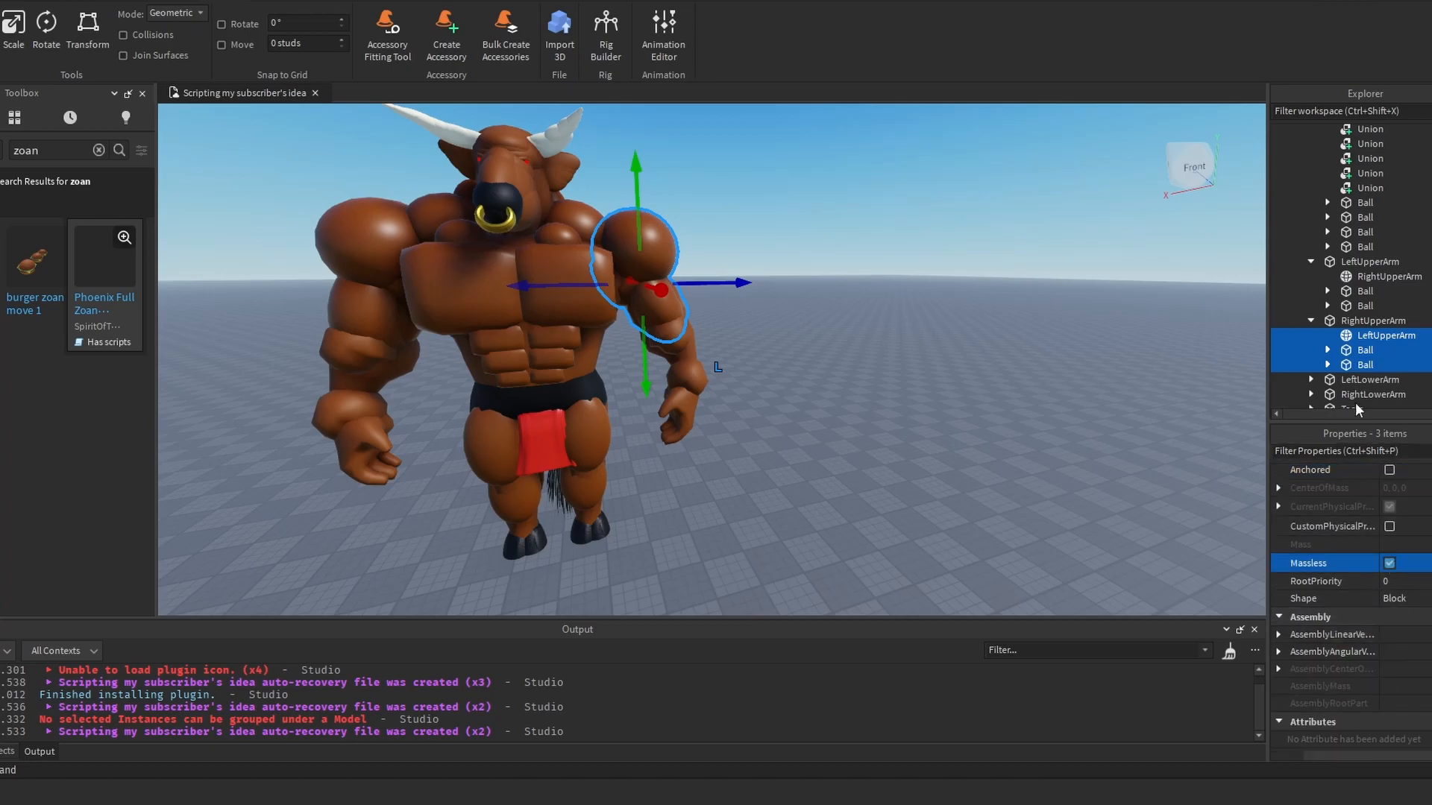
Step: Unanchor the three RightHand meshes and the RightLowerArm mesh inside LeftLowerArm and make them massless
left_click(1331, 379)
left_click(1311, 379)
scroll(1365, 336, "down", 3)
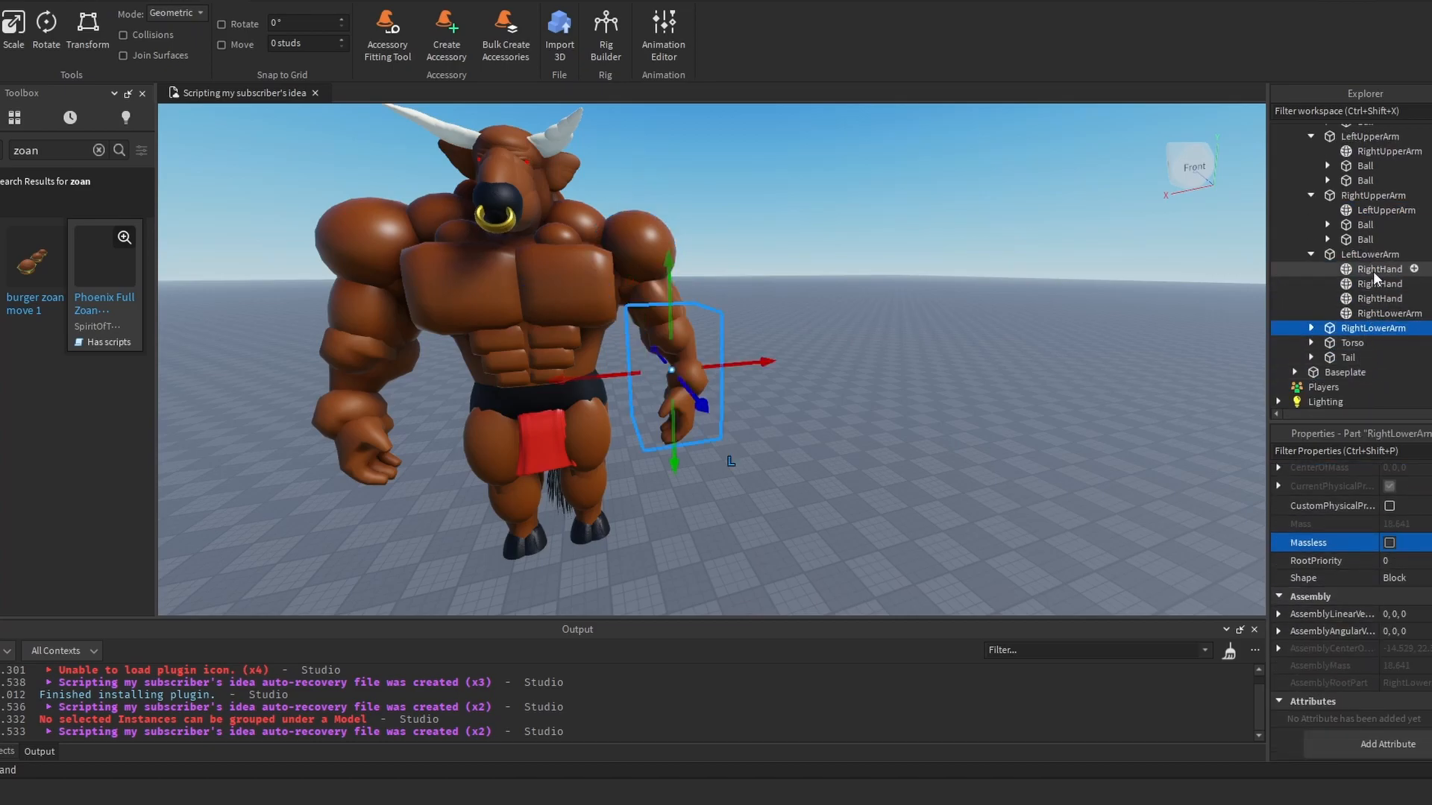
left_click(1373, 270)
left_click(1381, 313, "shift")
left_click(1389, 575)
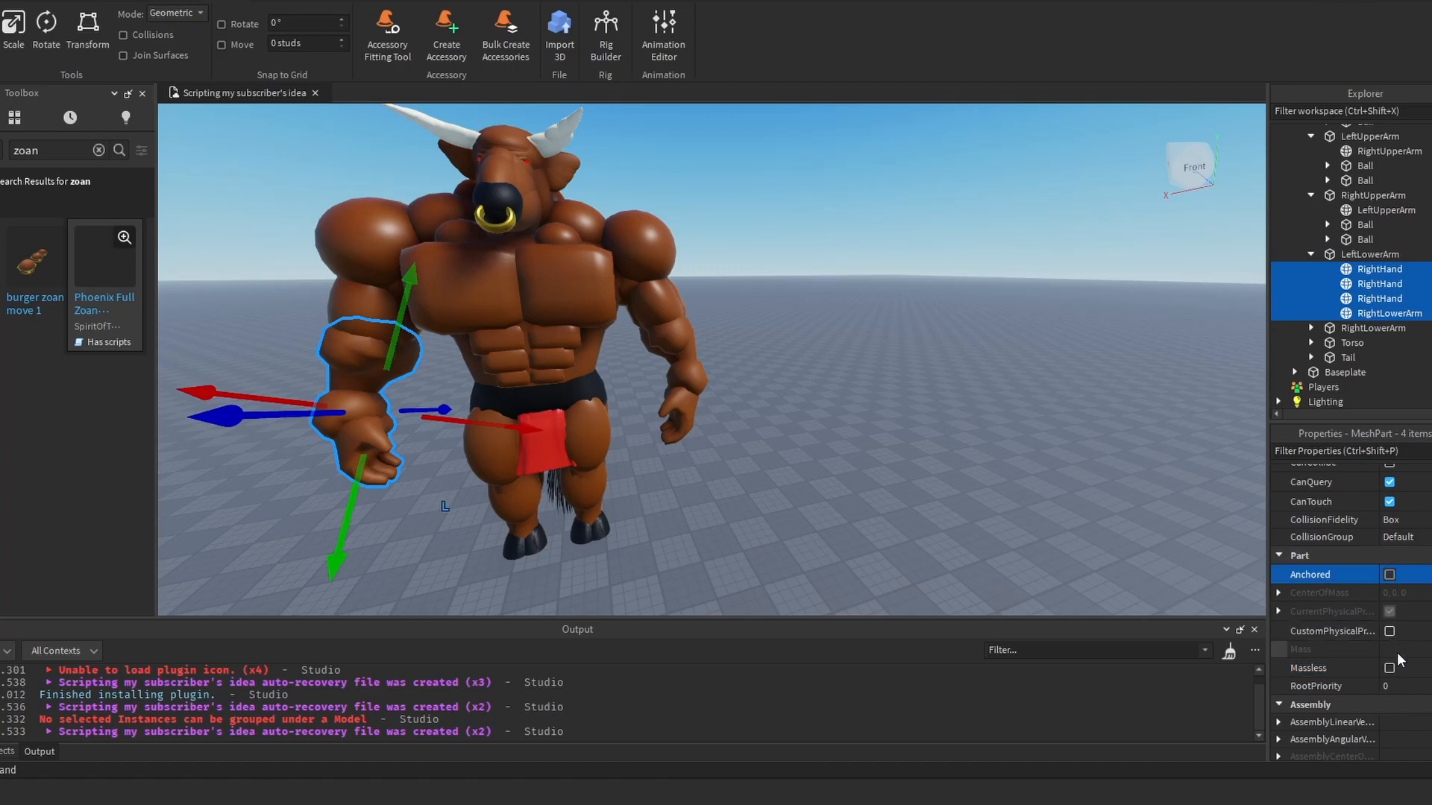
scroll(1392, 597, "up", 3)
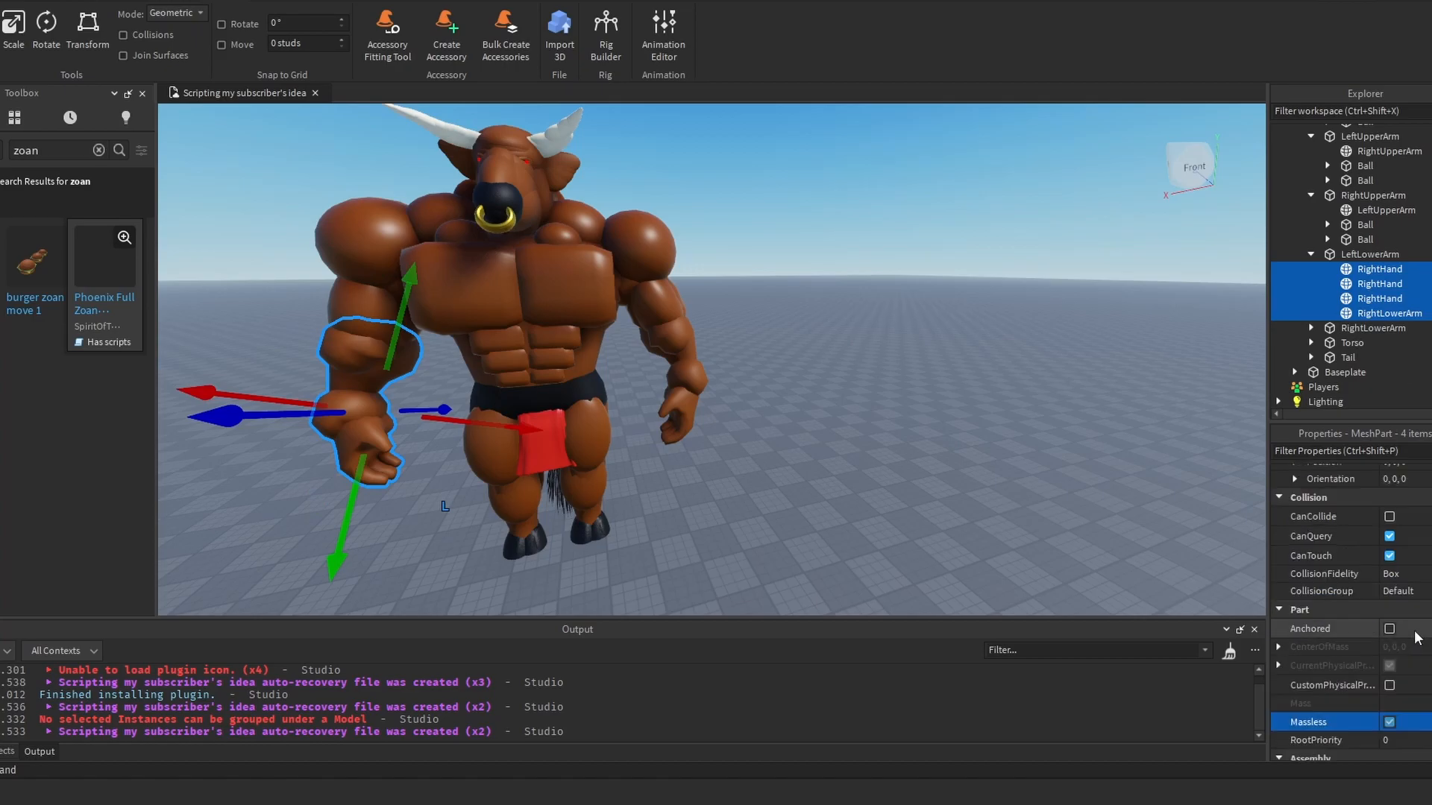
Step: Unanchor the three LeftHand meshes and the LeftLowerArm mesh inside RightLowerArm and make them massless
left_click(1311, 328)
left_click(1376, 343)
left_click(1372, 387, "shift")
scroll(1426, 650, "down", 2)
left_click(1389, 575)
left_click(1389, 668)
scroll(1396, 522, "up", 1)
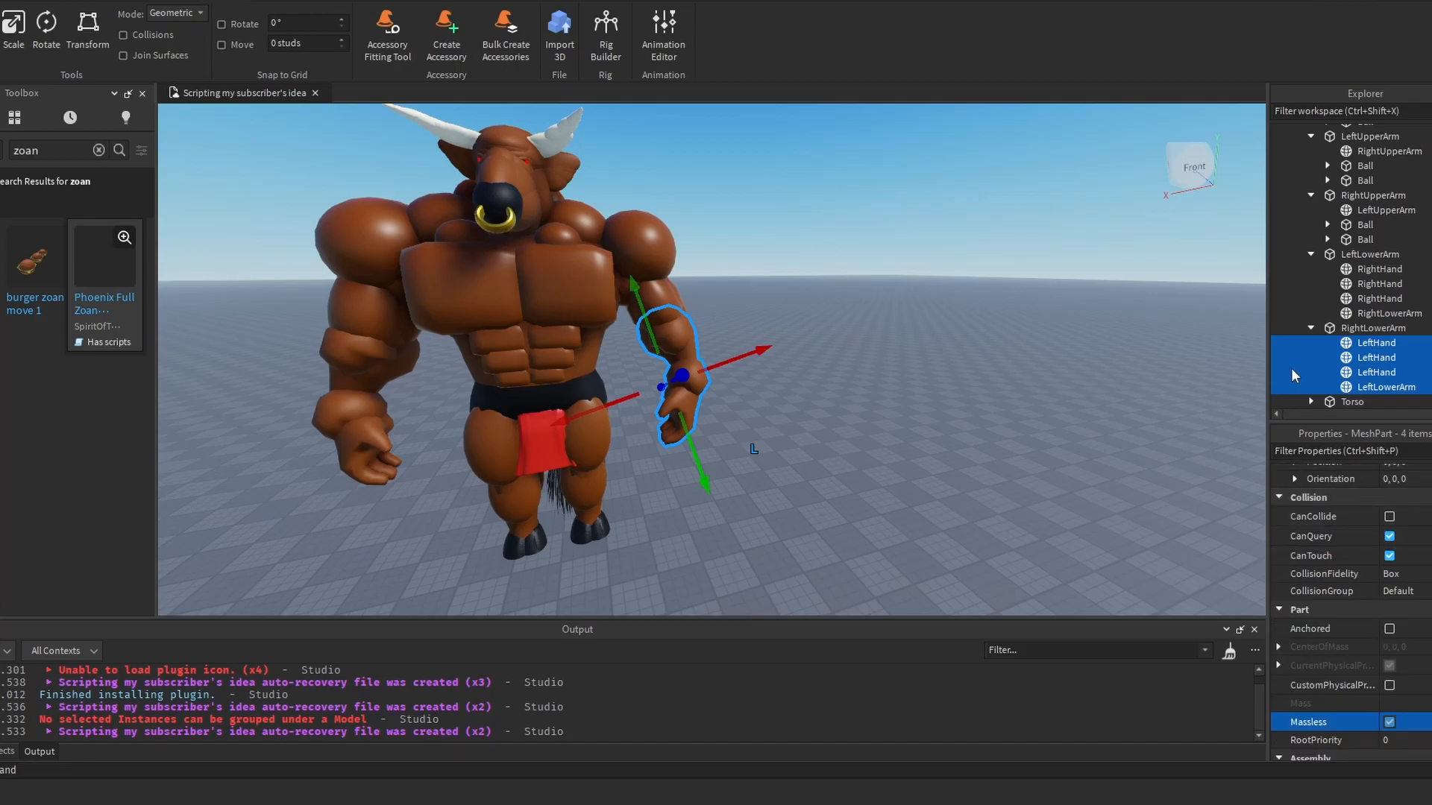
Step: Make every part inside the Torso, from the lower torso mesh to the last Pillow, massless, unanchored and non-collidable
scroll(1317, 385, "down", 1)
left_click(1311, 361)
left_click(1372, 375)
scroll(1366, 366, "down", 2)
scroll(1365, 365, "down", 5)
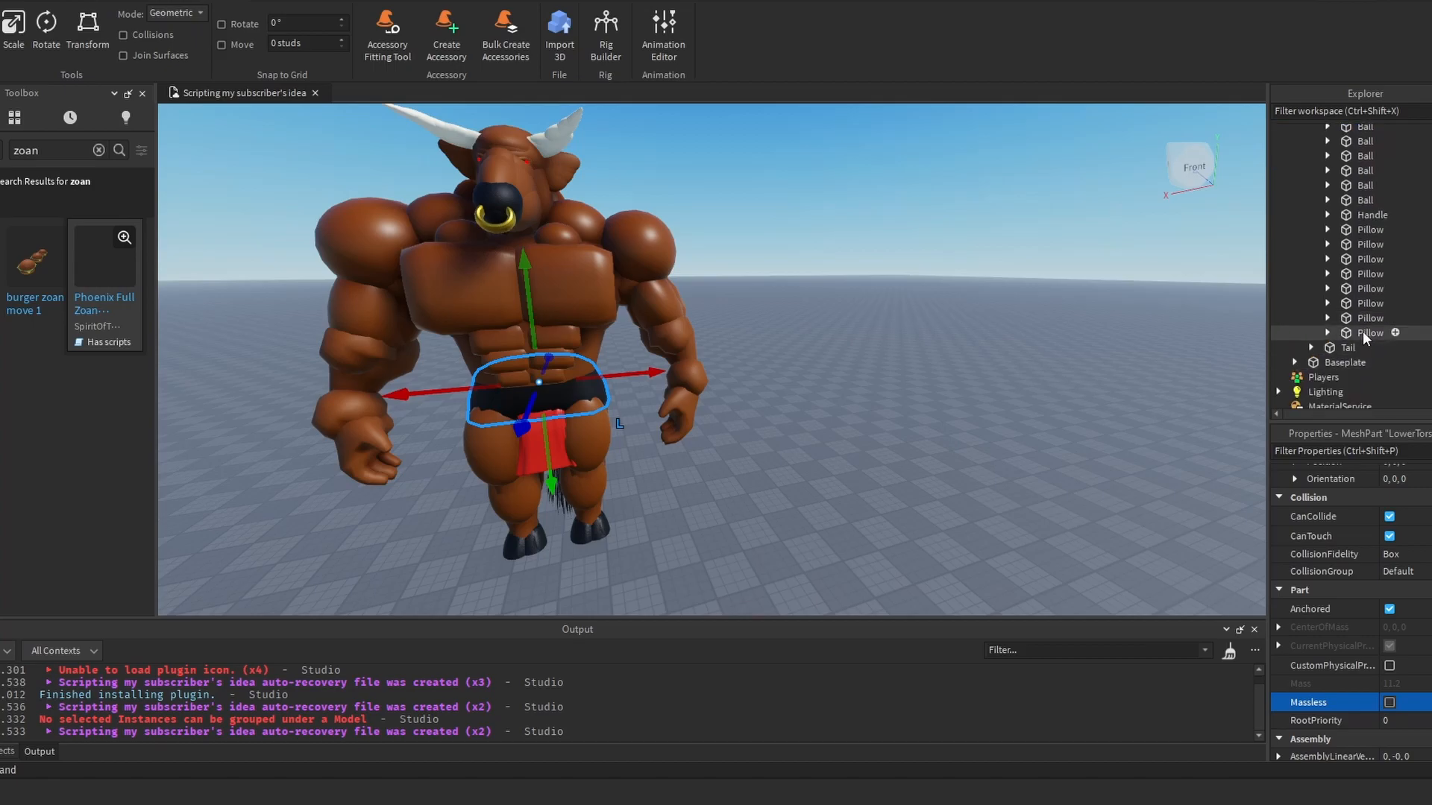
left_click(1365, 332, "shift")
left_click(1390, 699)
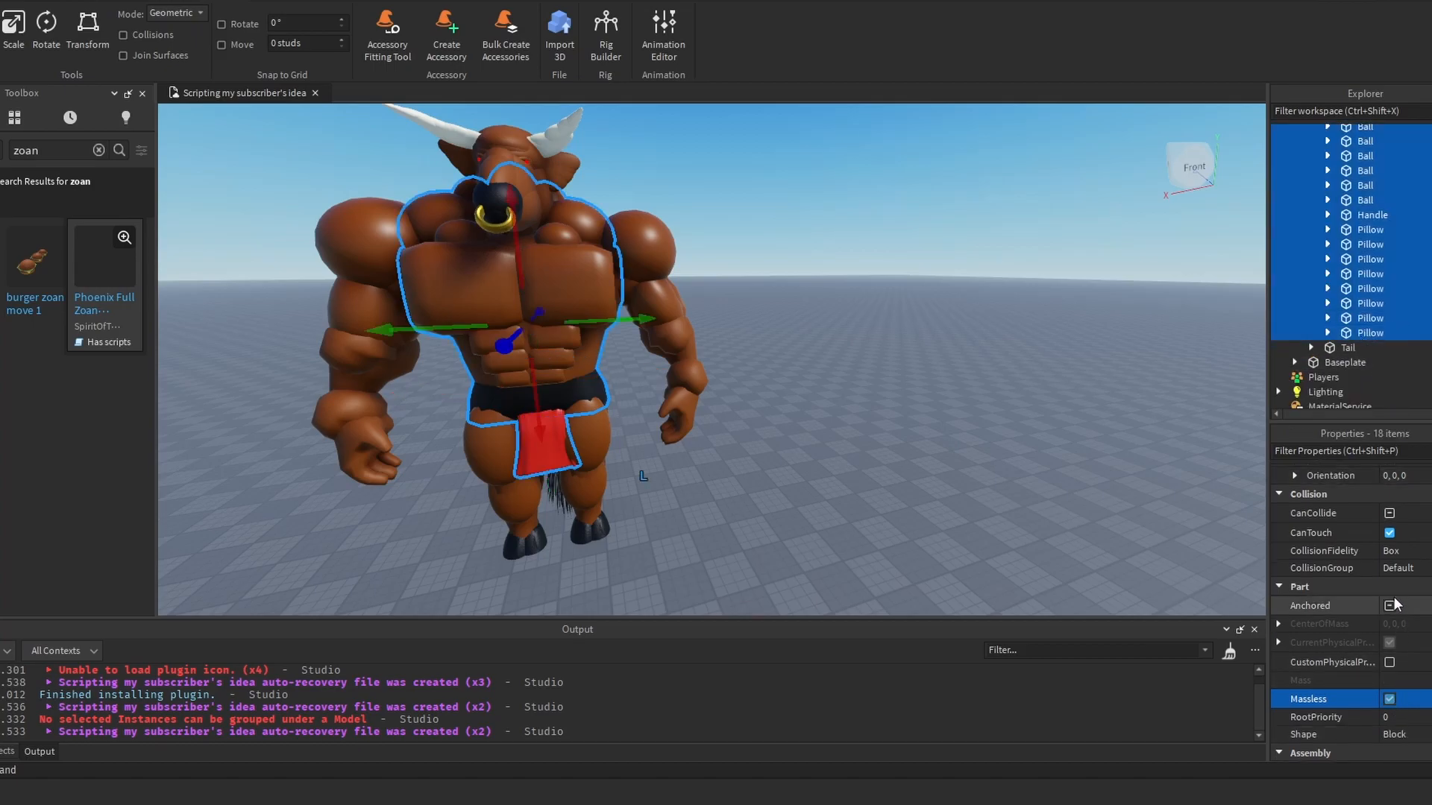
left_click(1390, 606)
left_click(1389, 513)
Step: Make the Union and both Hair parts inside the Tail massless and unanchored, and expand the Hair parts to check their meshes
left_click(1311, 348)
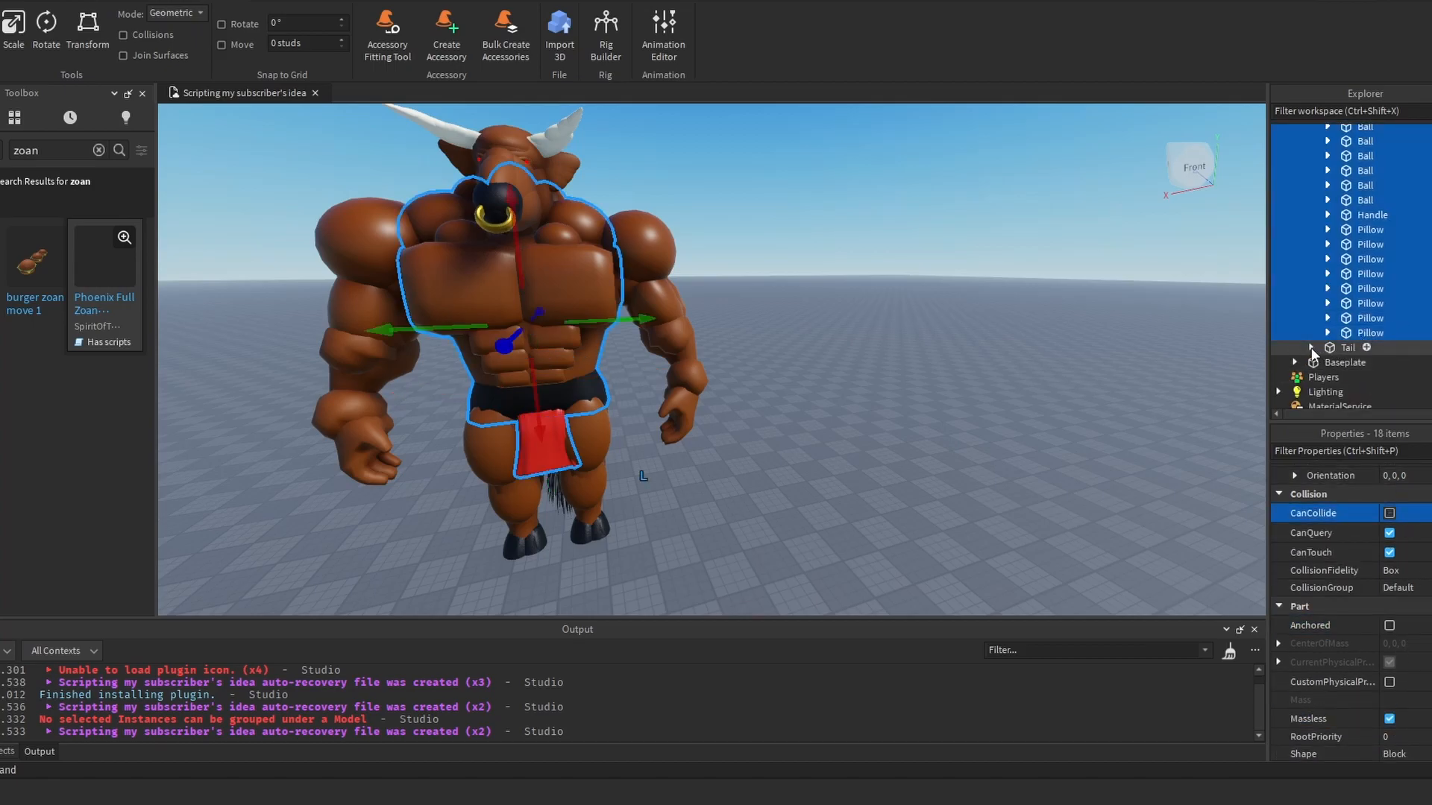
left_click(1370, 363)
left_click(1365, 392, "shift")
left_click(1389, 719)
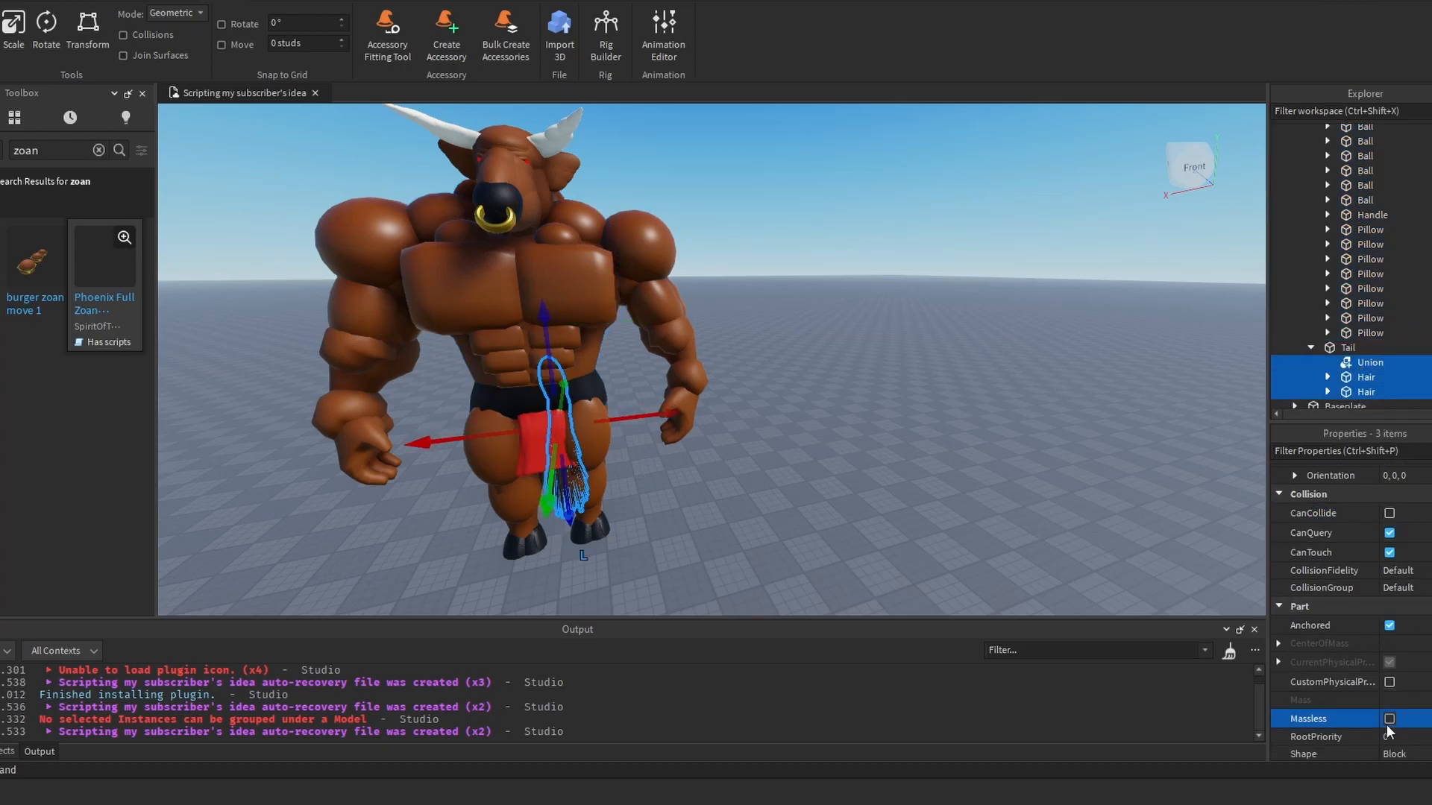
left_click(1389, 625)
right_click_drag(1044, 388, 858, 380)
left_click(1327, 377)
scroll(1333, 379, "down", 1)
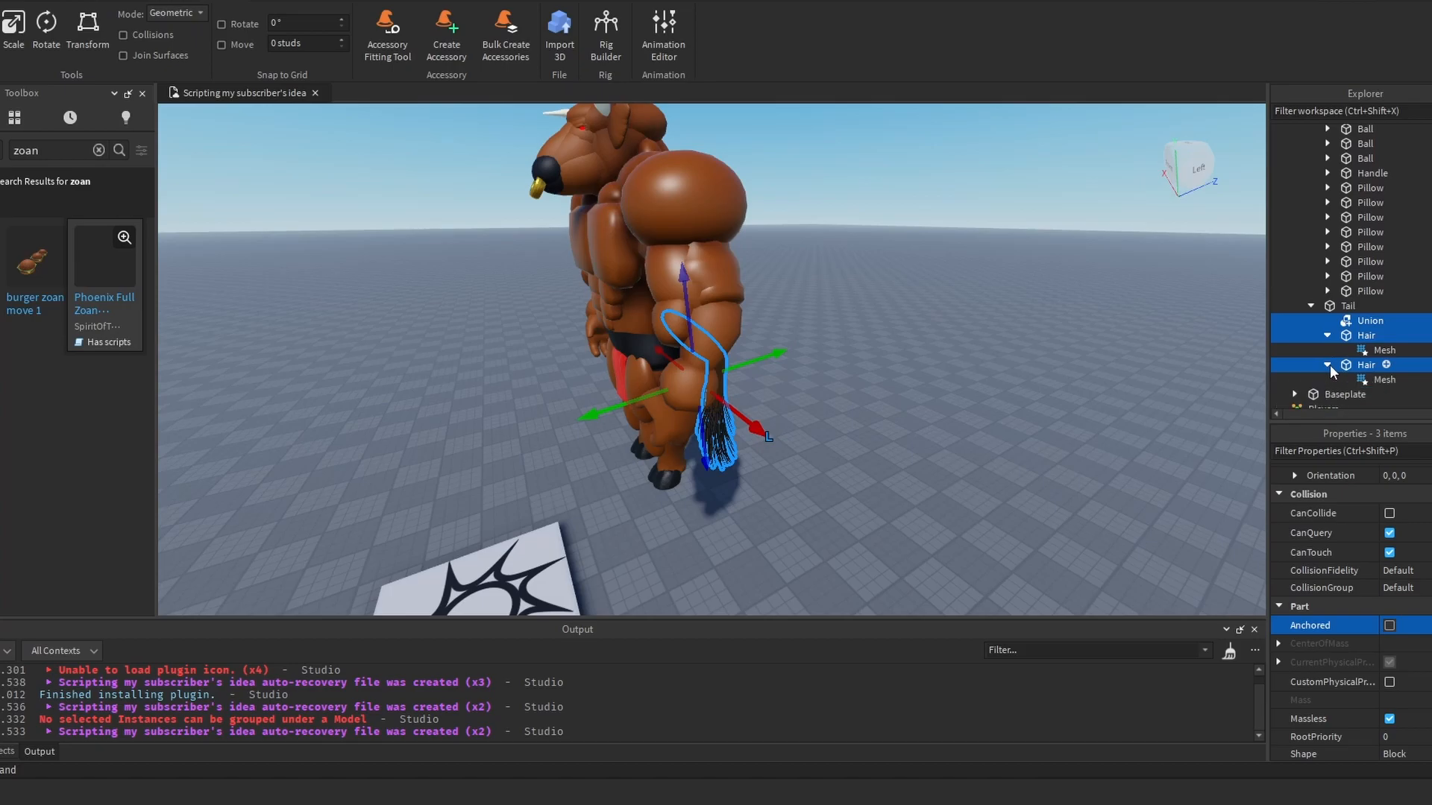
Step: Collapse all expanded body-part groups of the Bull model in the object hierarchy and clear the selection
scroll(1335, 329, "up", 10)
left_click(1312, 250)
left_click(1312, 264)
left_click(1312, 278)
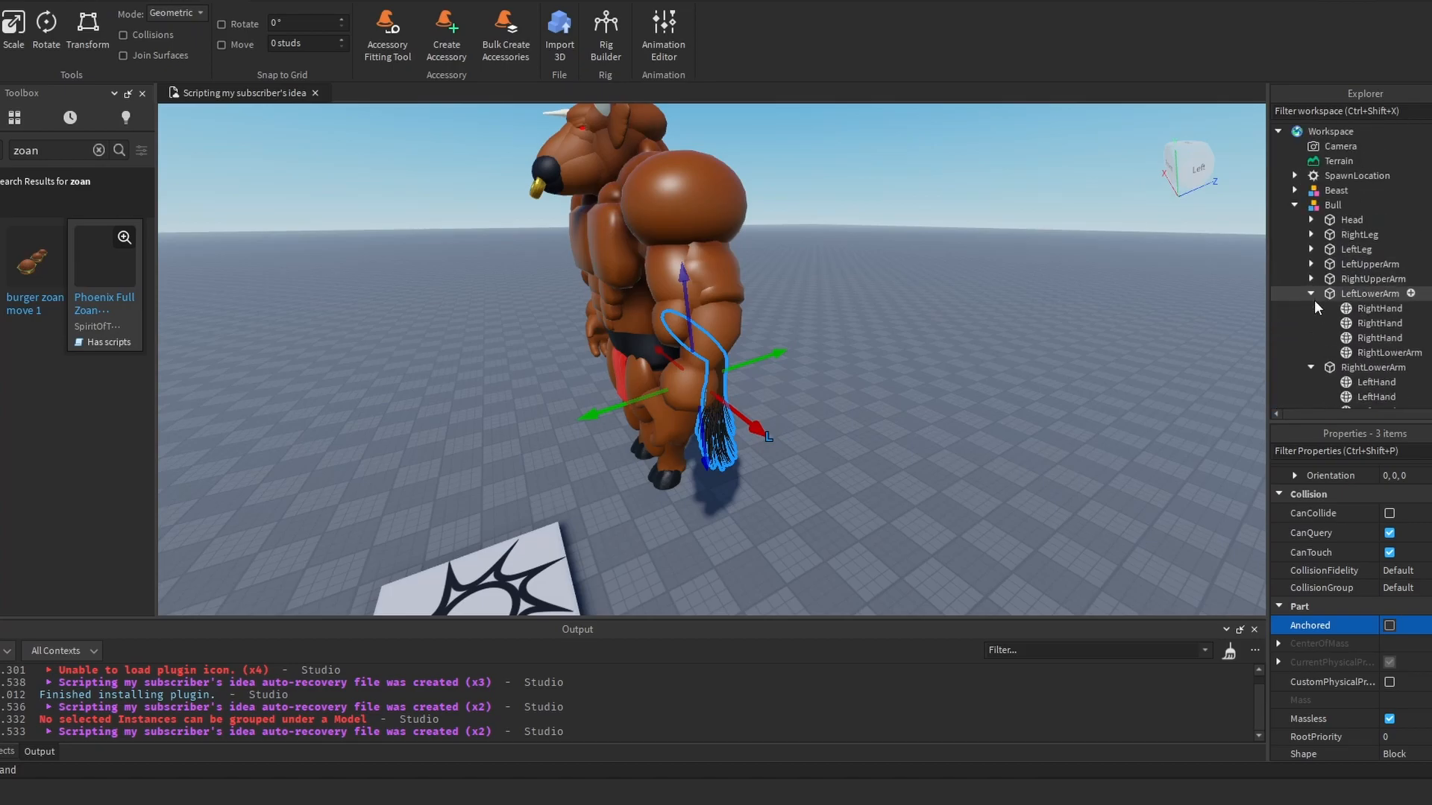
left_click(1312, 293)
left_click(1312, 308)
left_click(1312, 338)
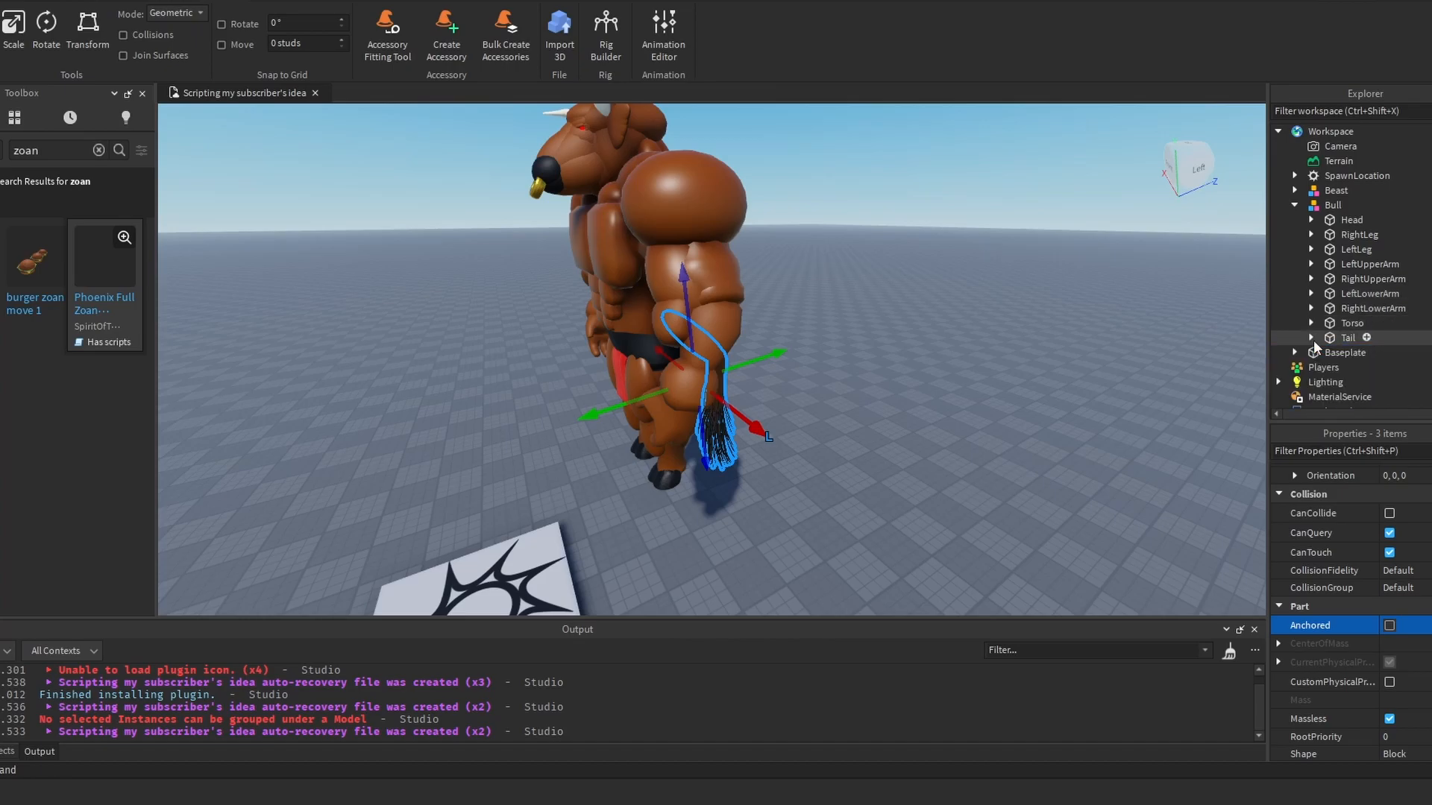
left_click(1099, 310)
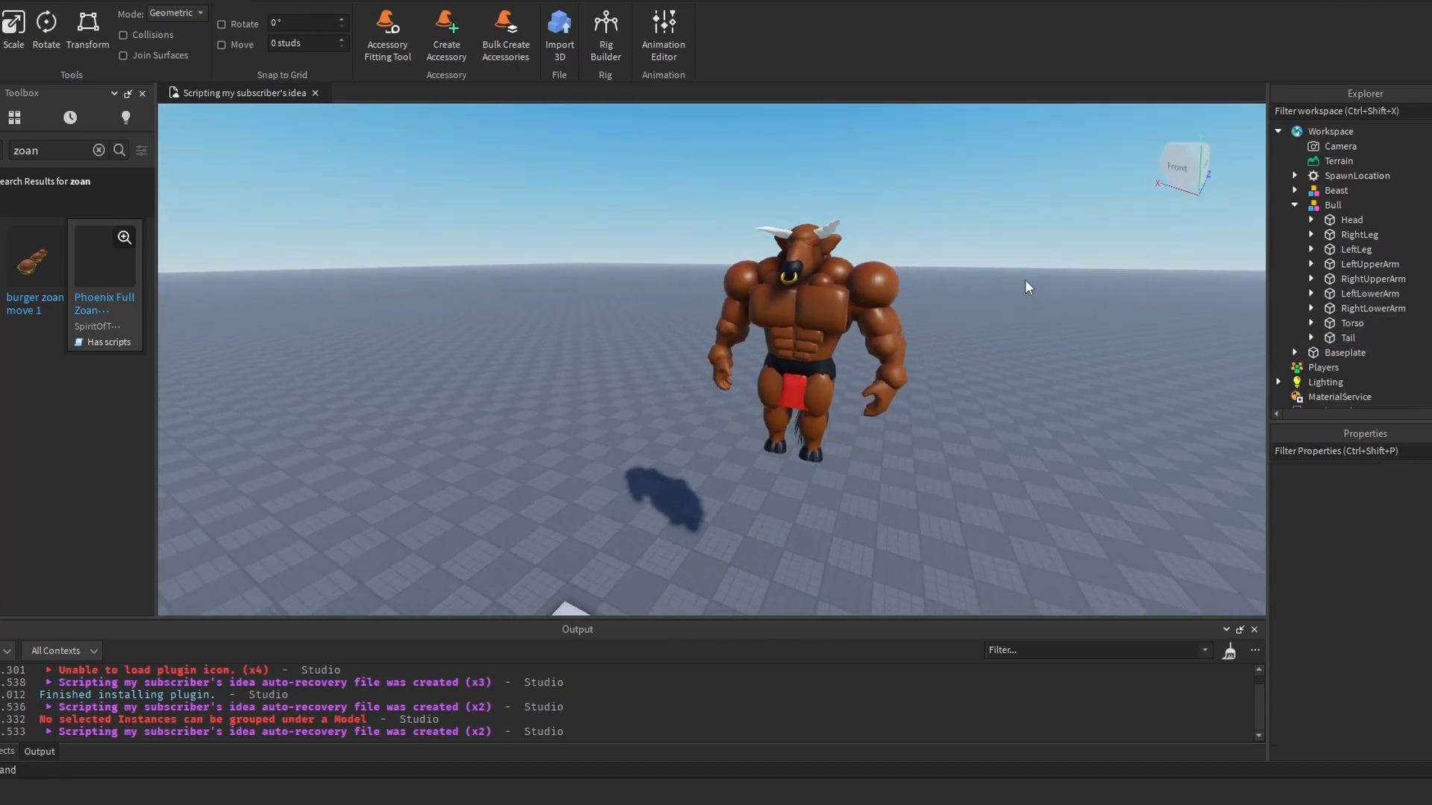
Step: Show the installed plugin tools, including Hex's NH Rig Builder, with the Bull model in front view
right_click_drag(1125, 228, 1074, 192)
key("a")
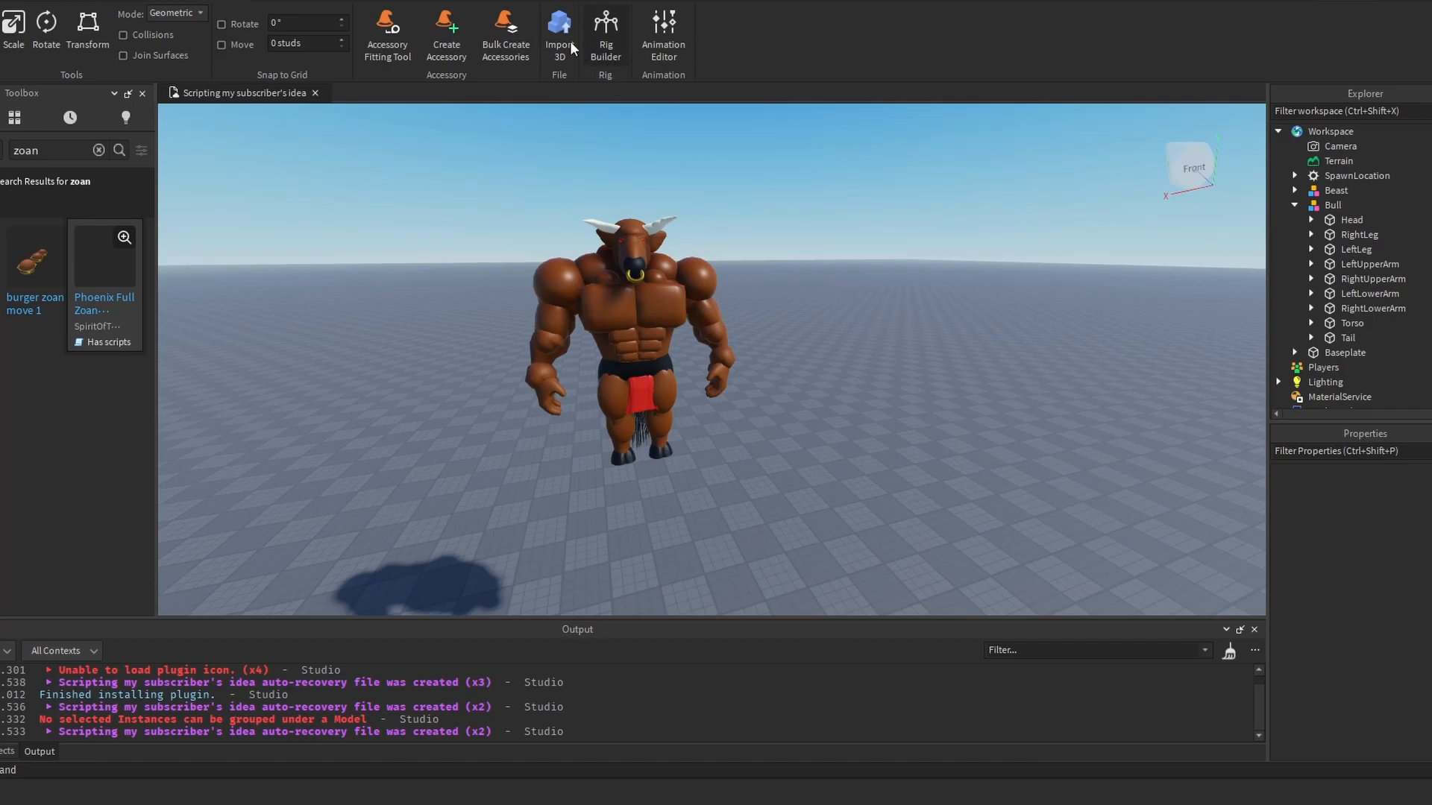
left_click(735, 2)
right_click_drag(701, 158, 660, 155)
key("d")
key("w")
key("a")
left_click(688, 163)
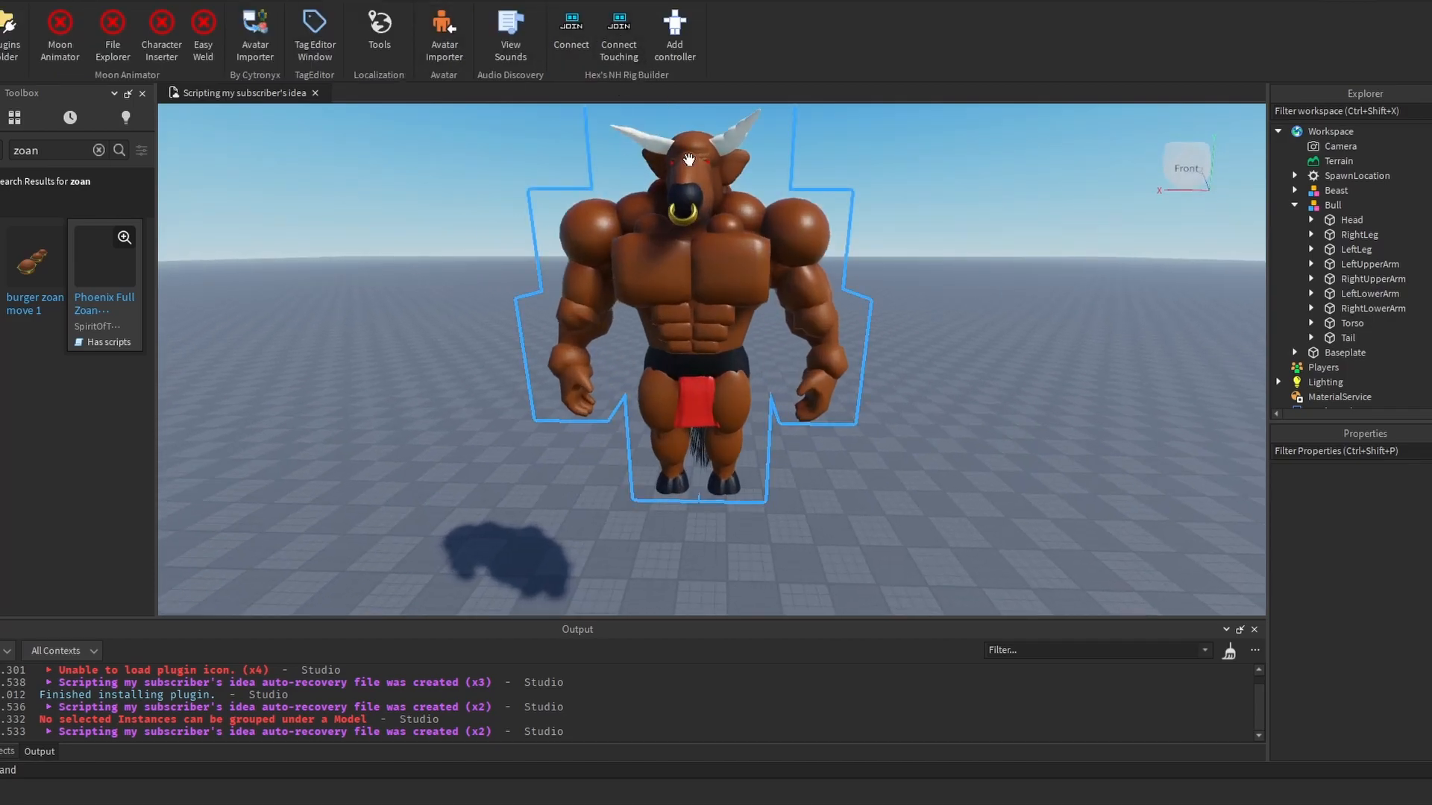
left_click(581, 34)
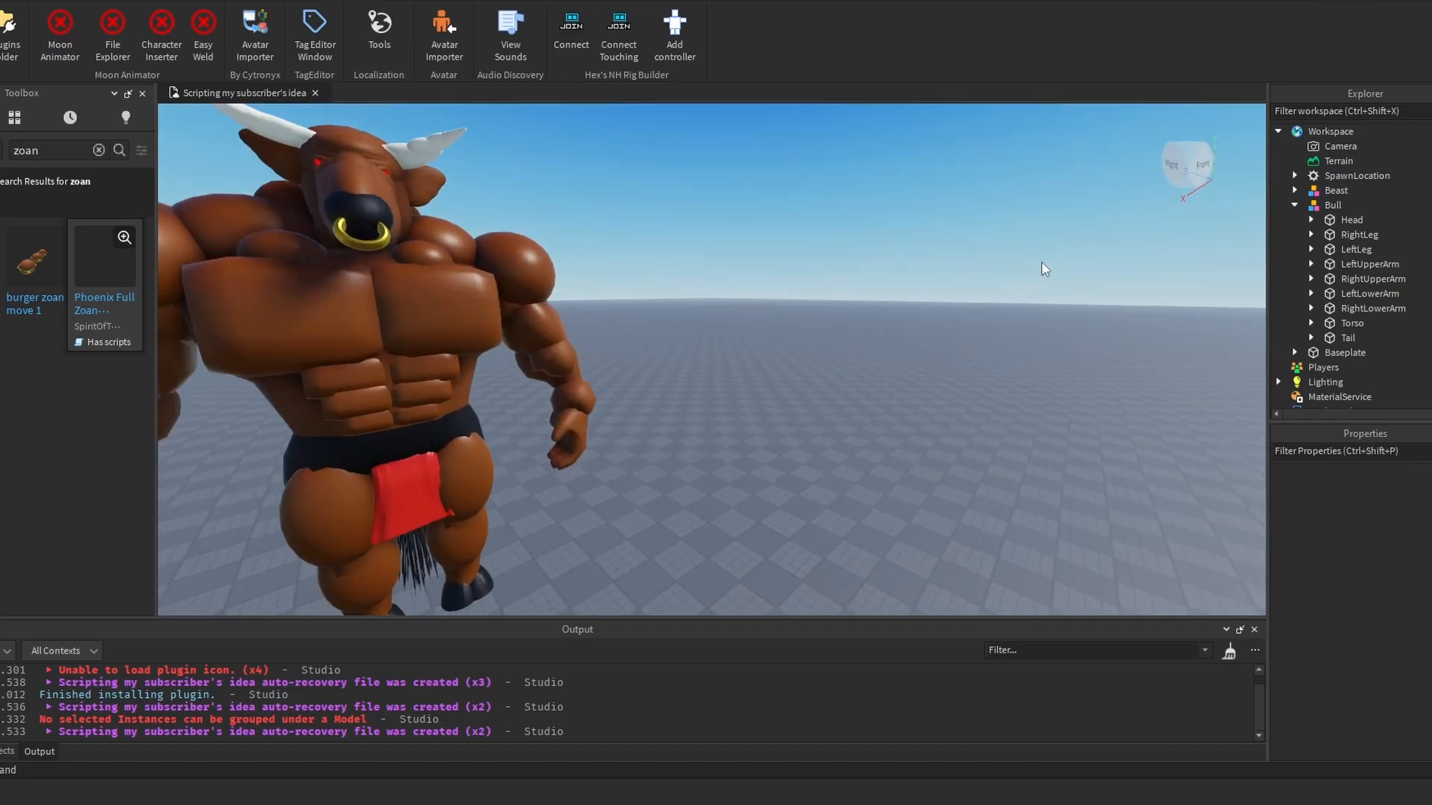
left_click(1311, 220)
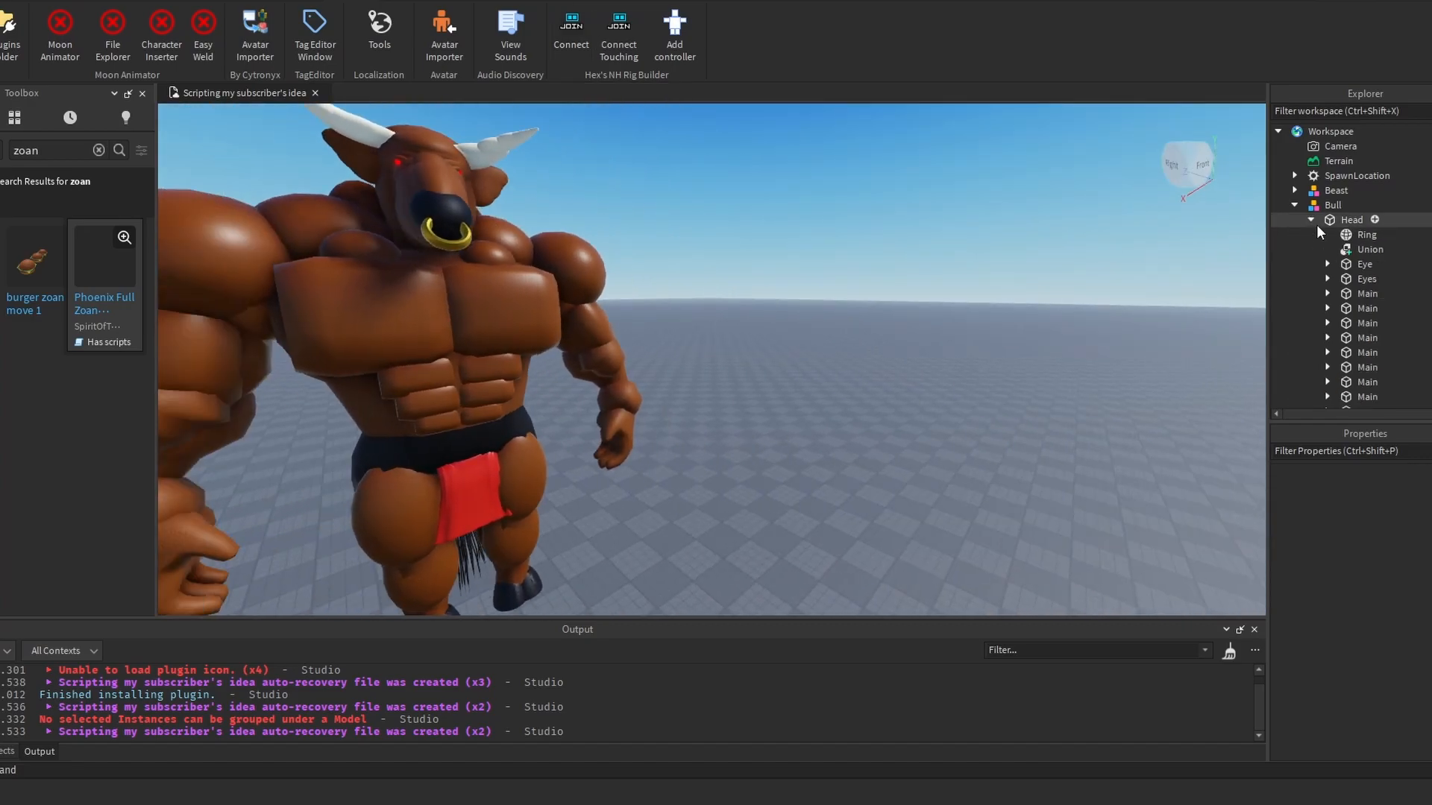
left_click(1310, 222)
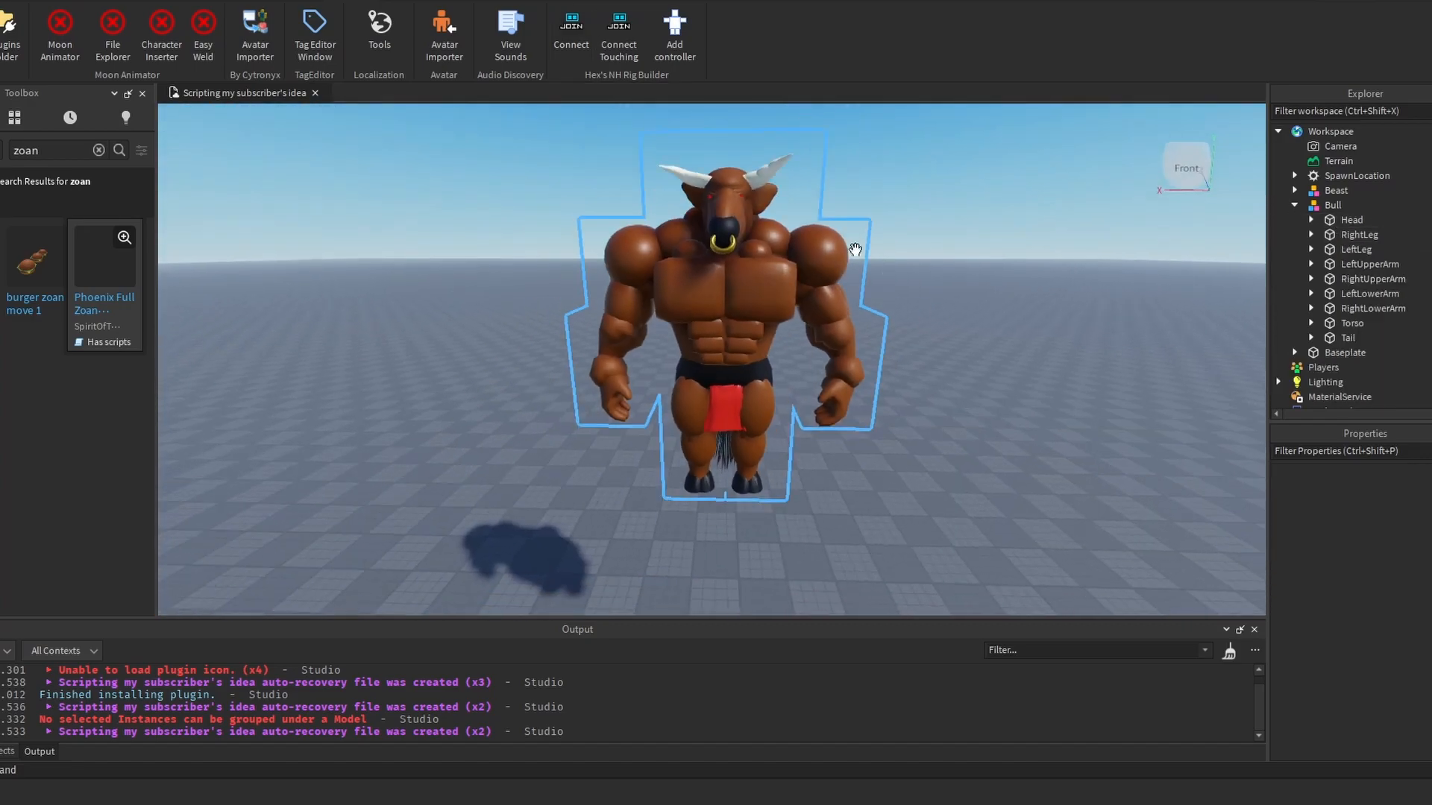
scroll(834, 230, "down", 5)
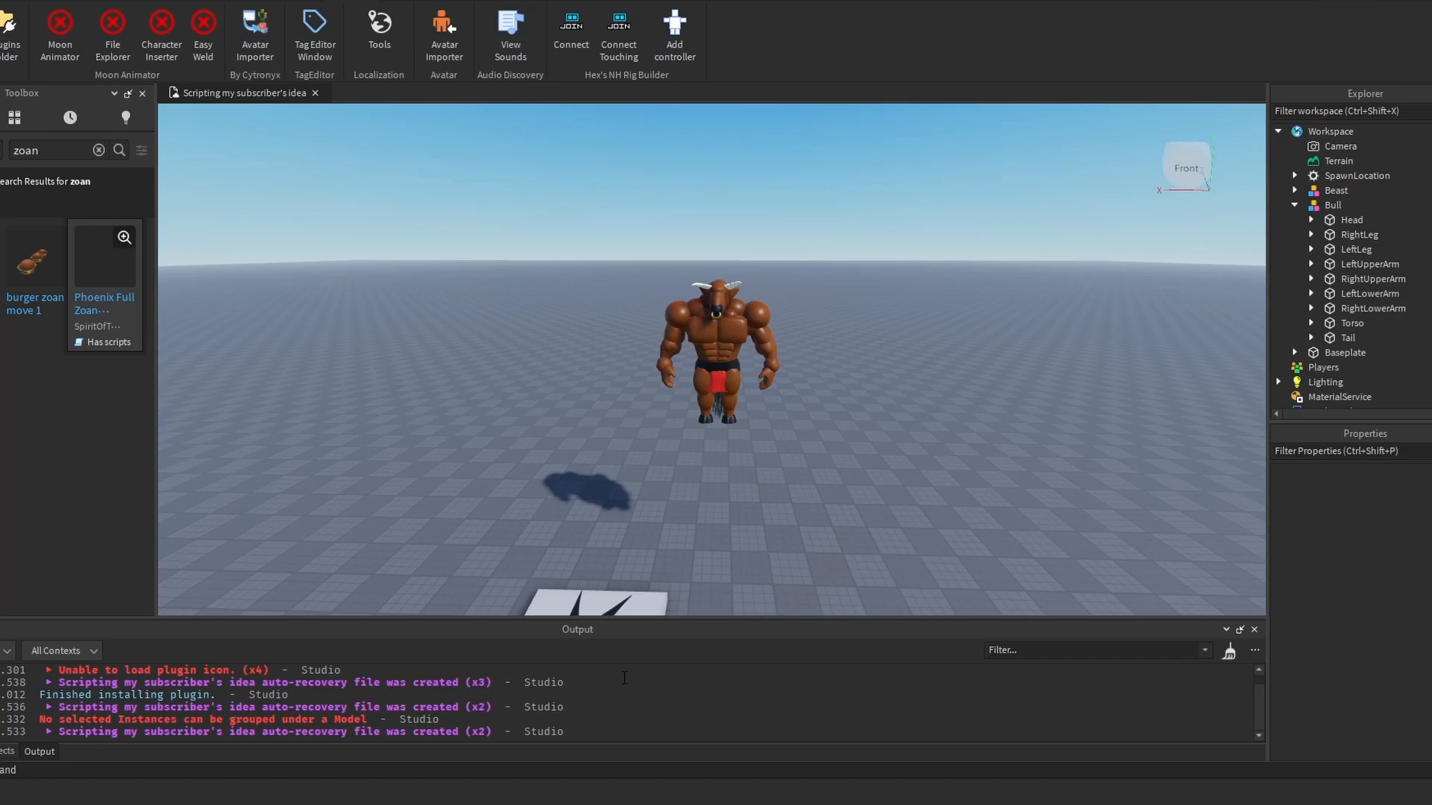
Step: Examine the Head's child parts in the object hierarchy, collapse the group again and clear the selection
left_click(1343, 220)
scroll(770, 271, "up", 2)
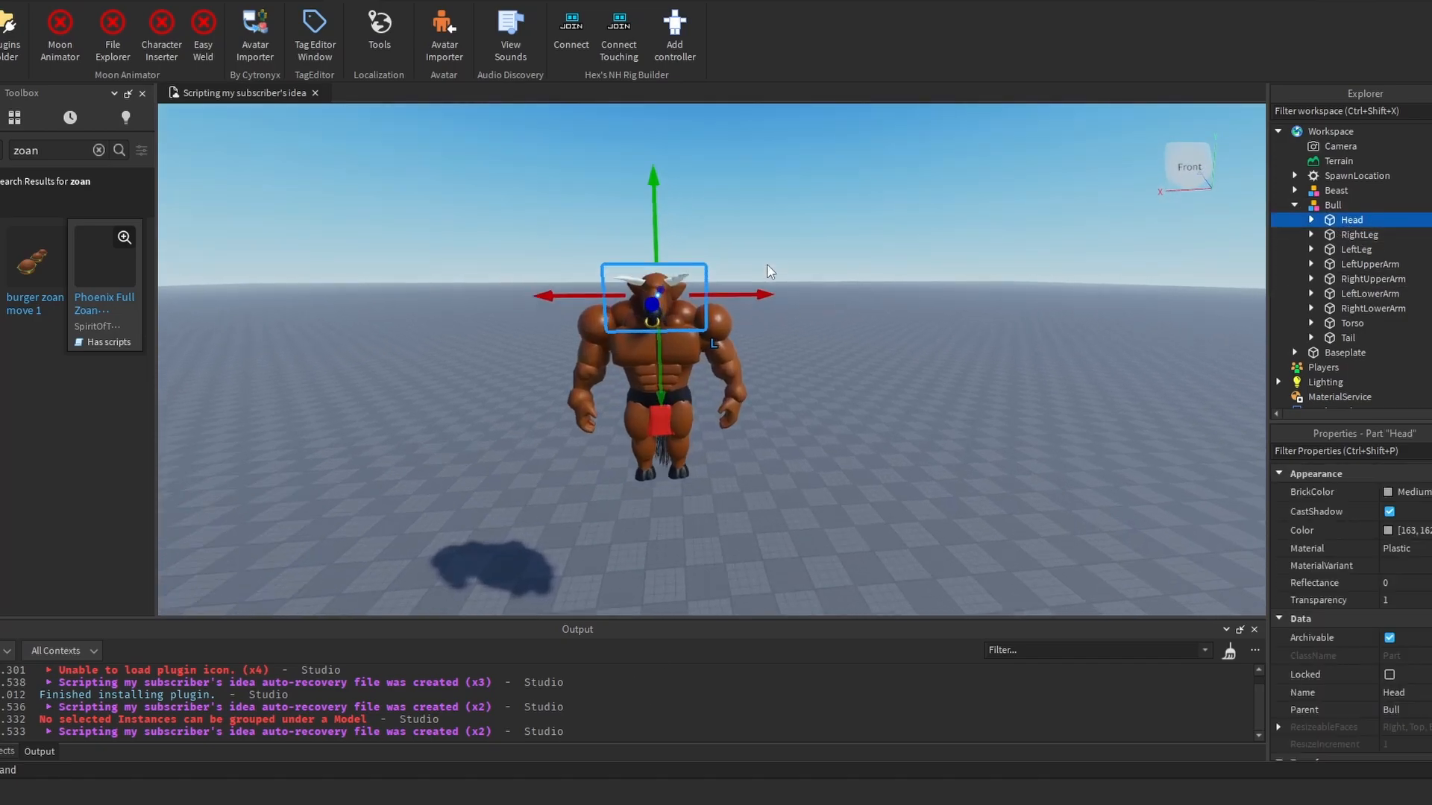
left_click(1311, 220)
scroll(1354, 206, "down", 5)
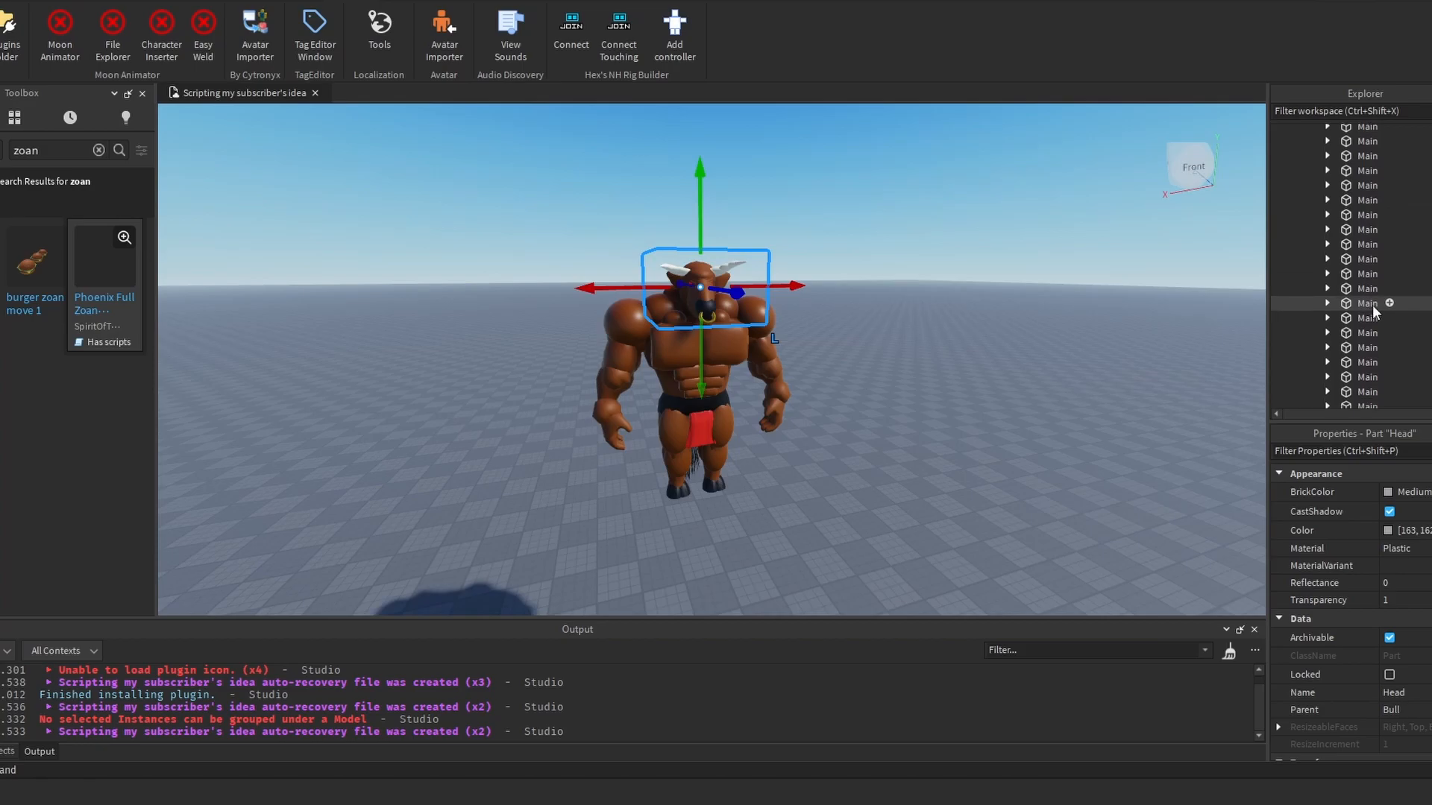
scroll(1372, 308, "up", 8)
left_click(1311, 220)
left_click(1018, 241)
key("a")
right_click_drag(1018, 241, 1017, 240)
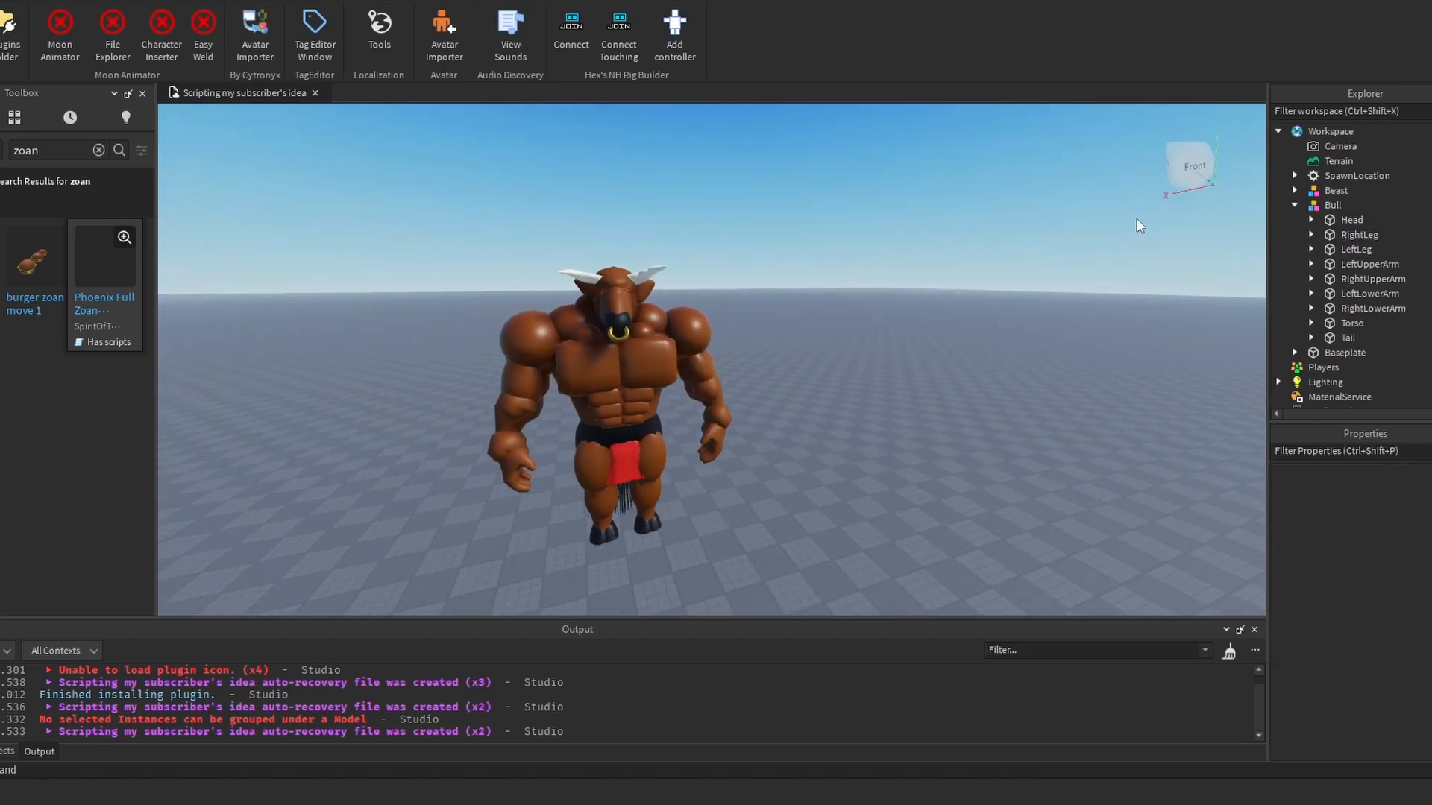
left_click(1333, 206)
key("Delete")
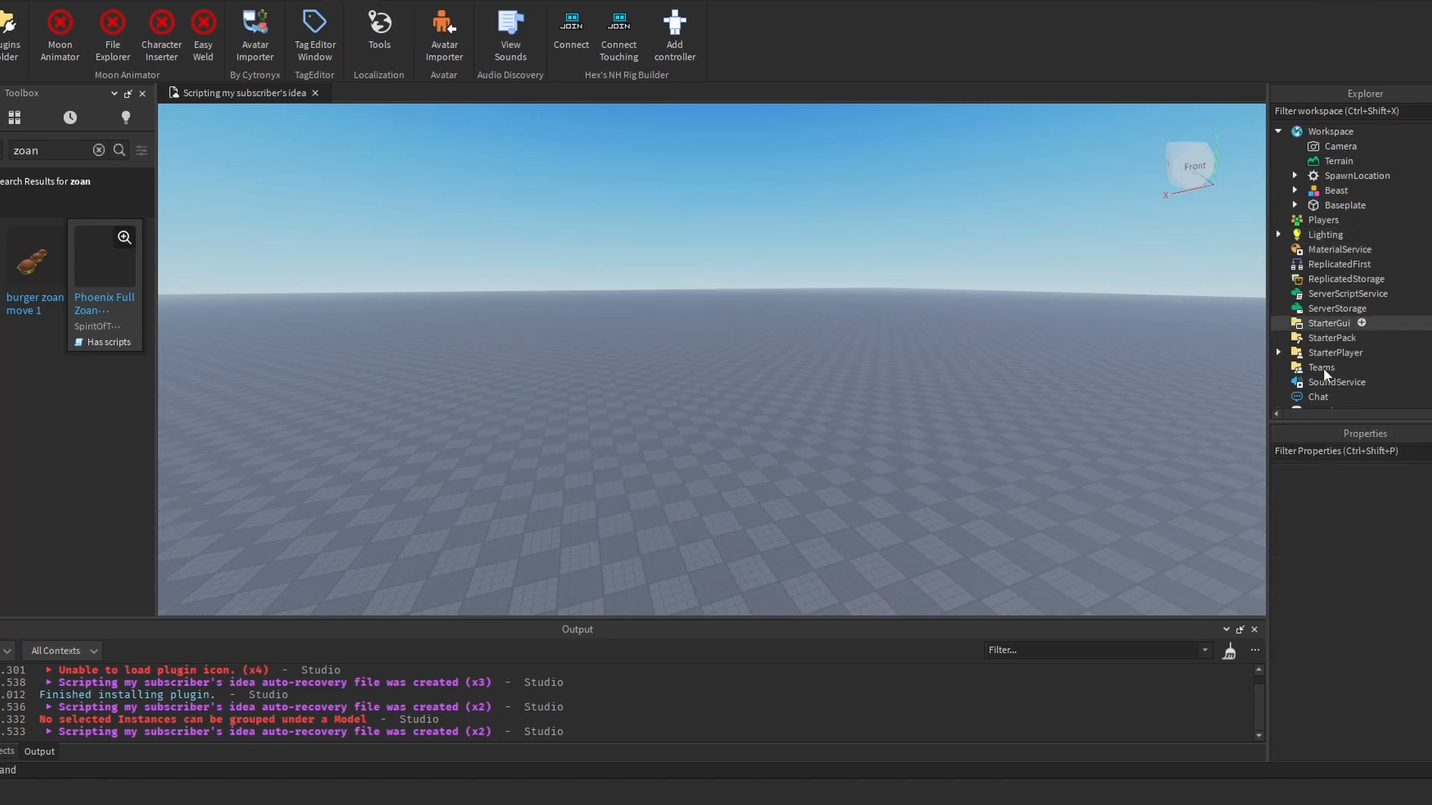
key("ctrl+z")
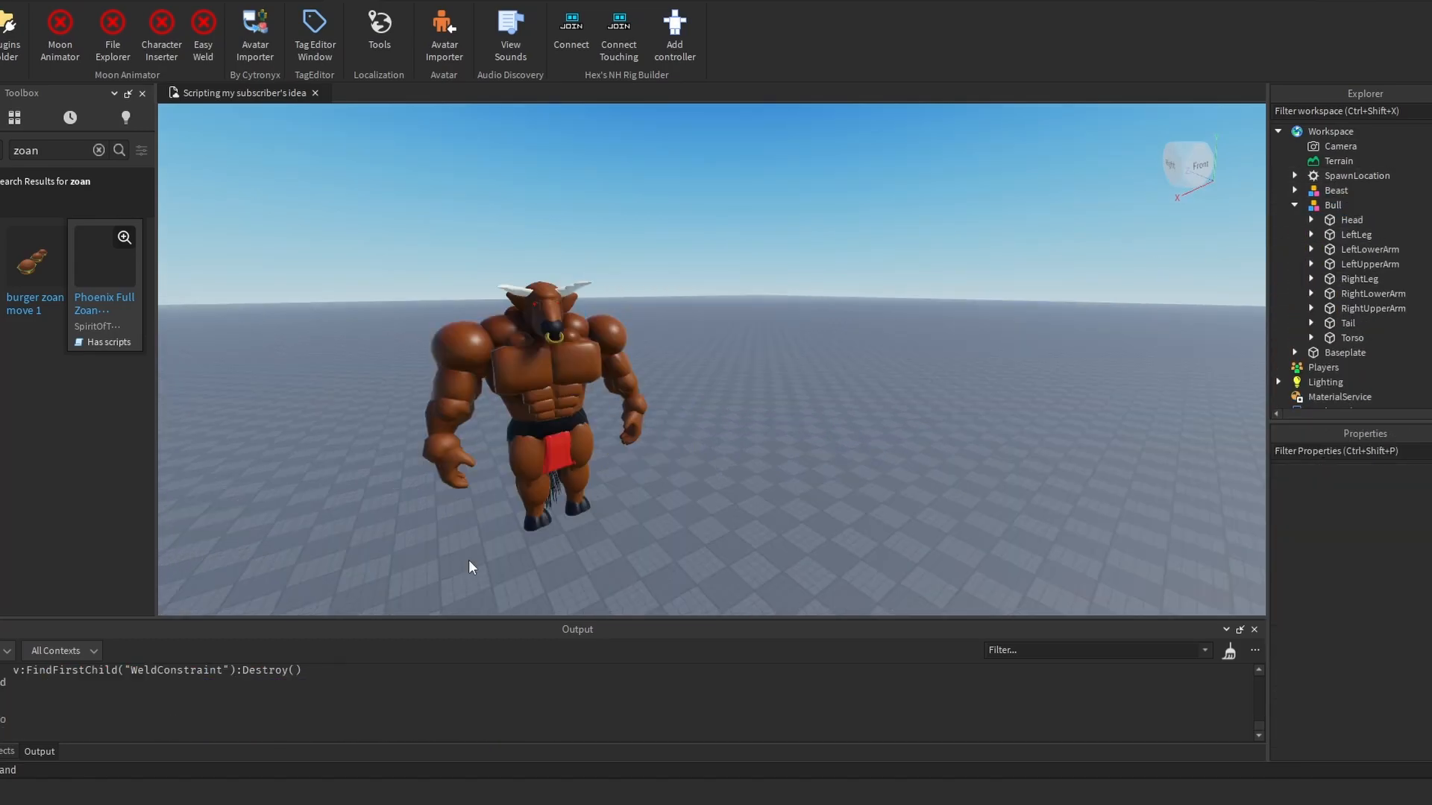
scroll(761, 395, "down", 3)
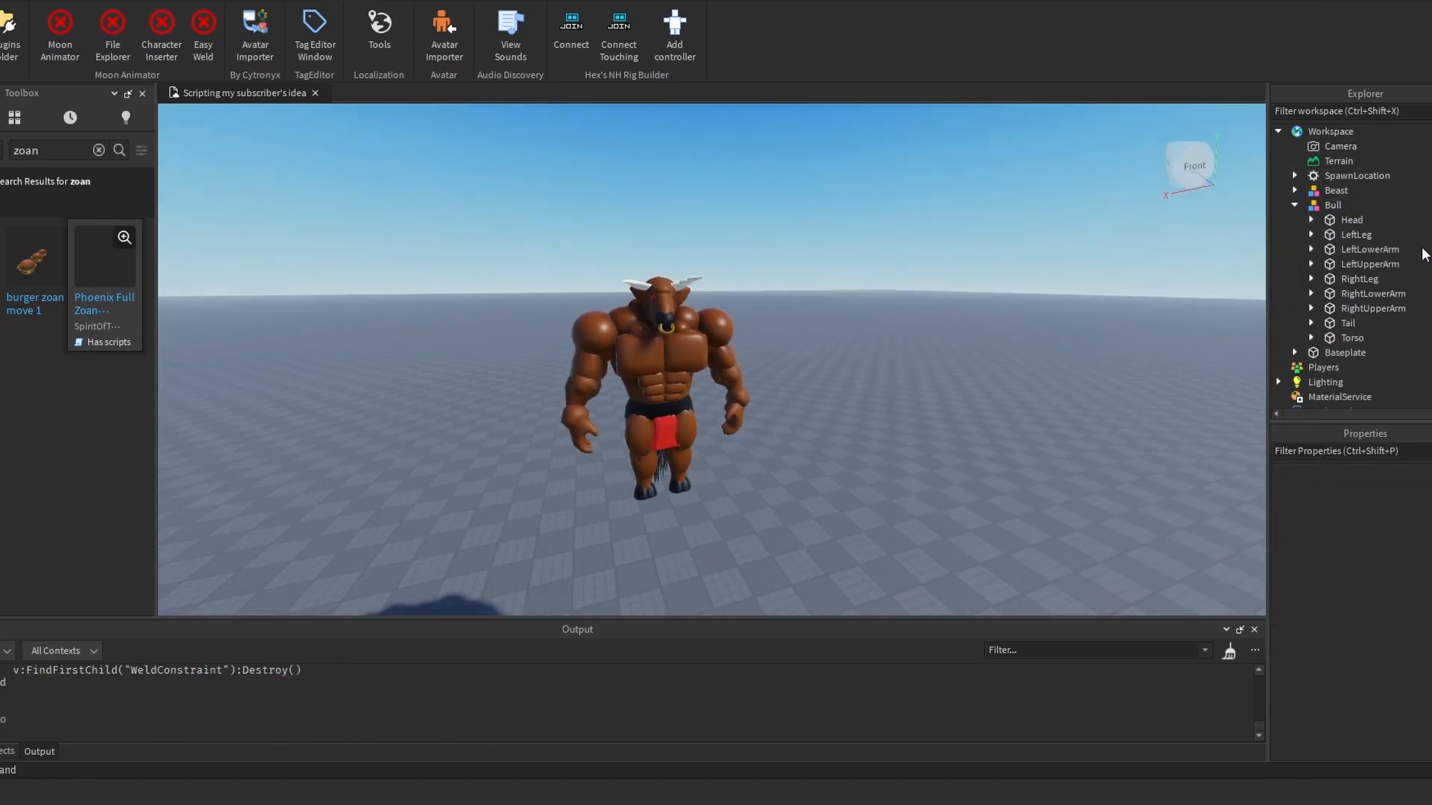
Step: Select all the Bull's body parts from Head to Torso and check the Head's child parts
left_click(1343, 221)
left_click(1347, 336, "shift")
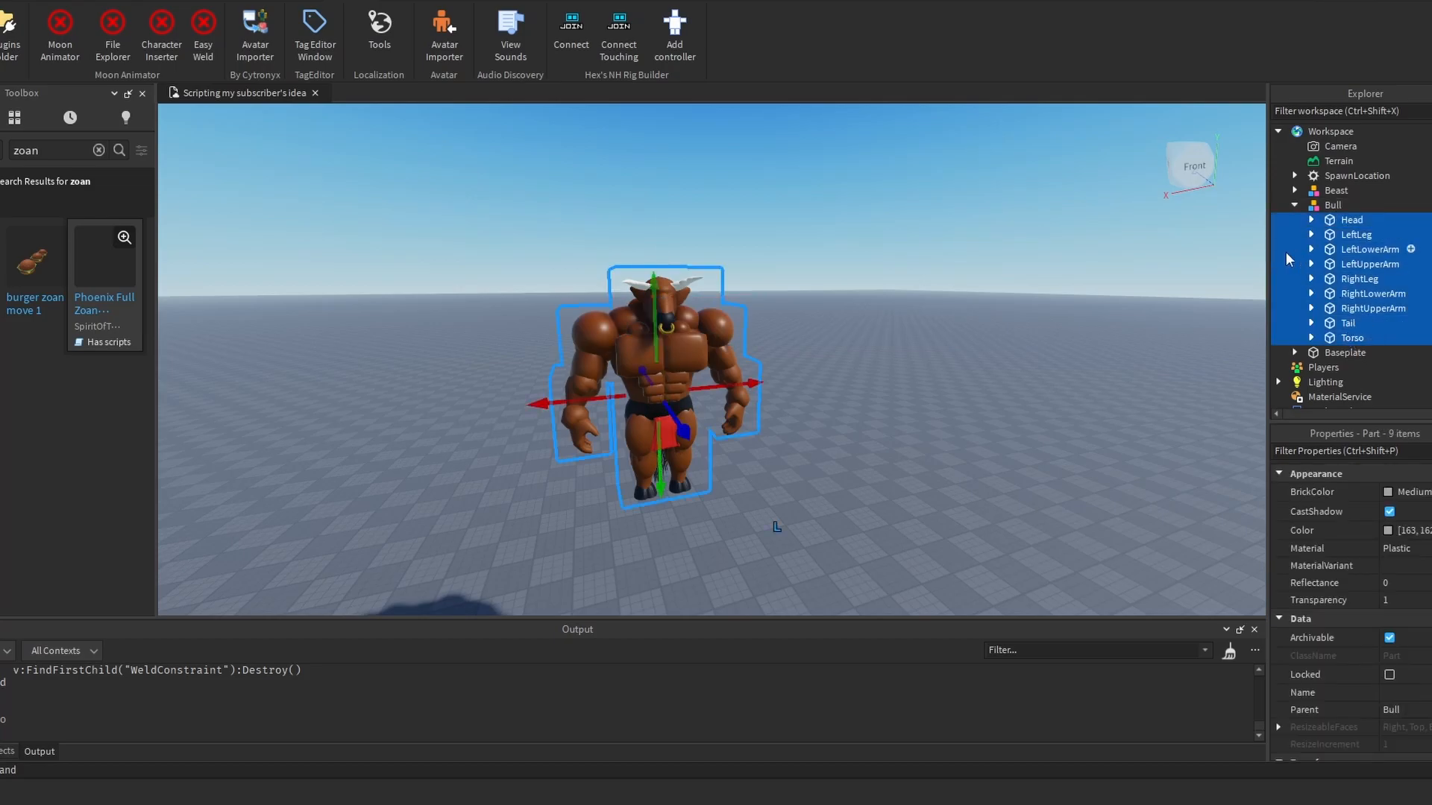
left_click(1311, 220)
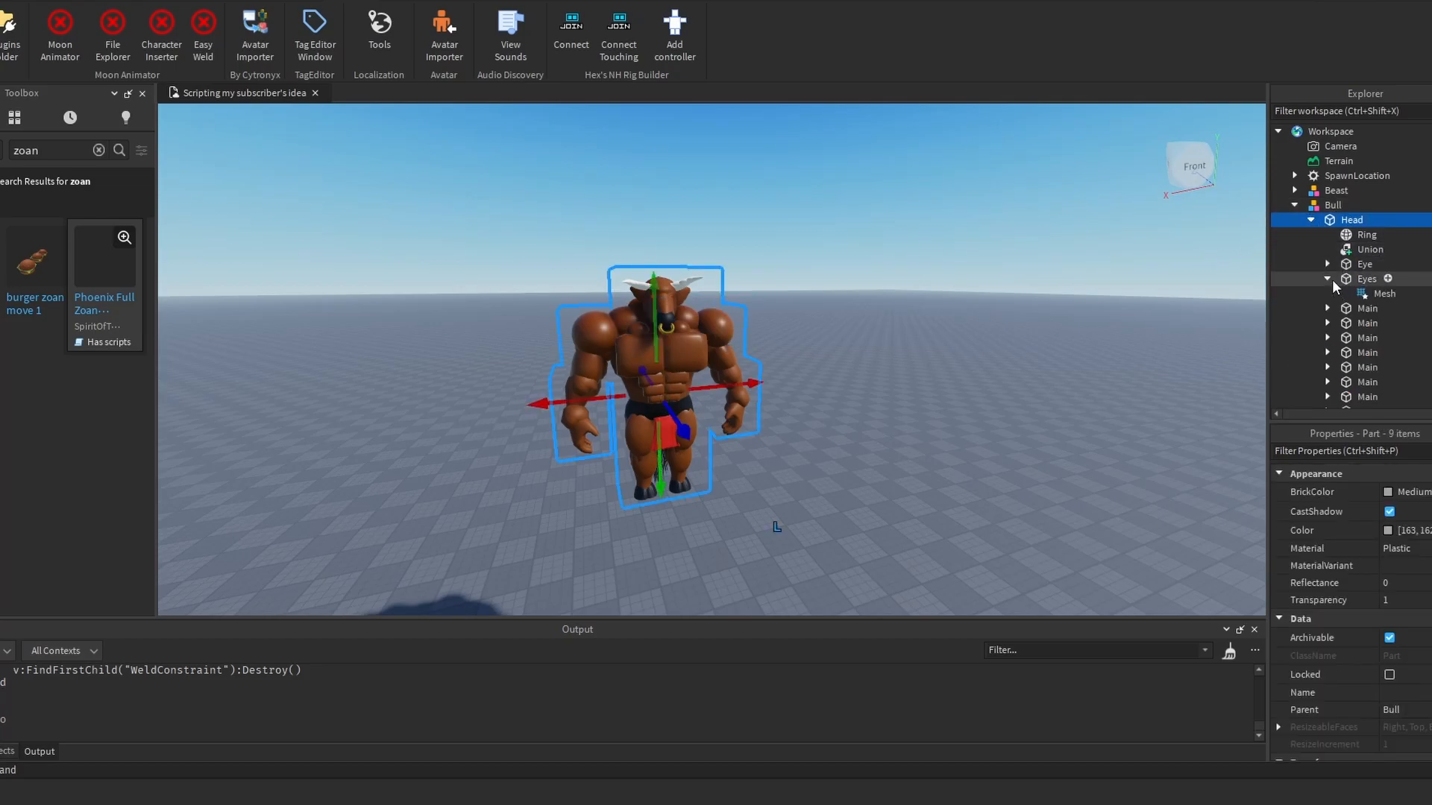
left_click(1311, 220)
Step: Insert a LocalScript into the Bull model and clear its default code
left_click(1326, 212)
right_click(1328, 209)
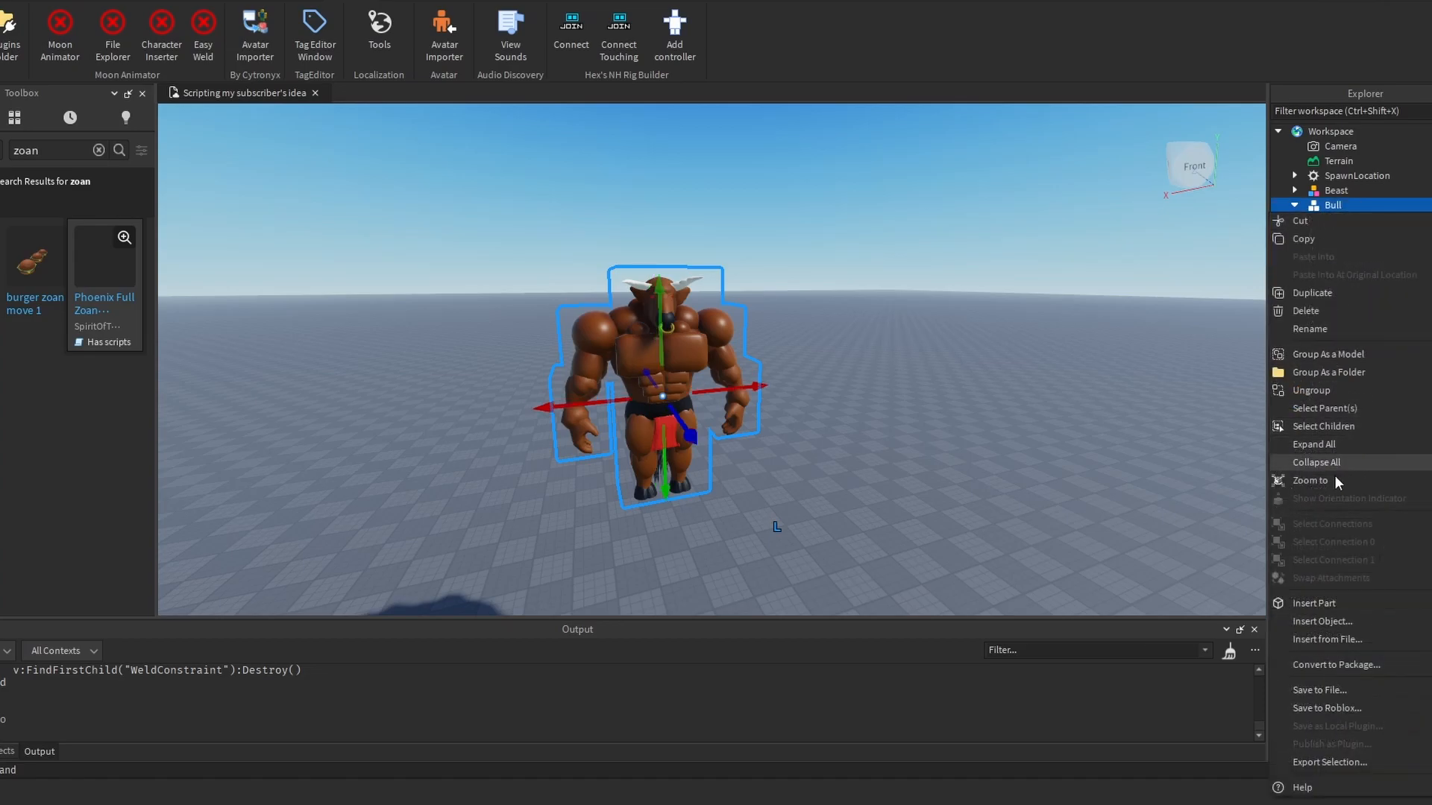
left_click(1317, 628)
type("lo")
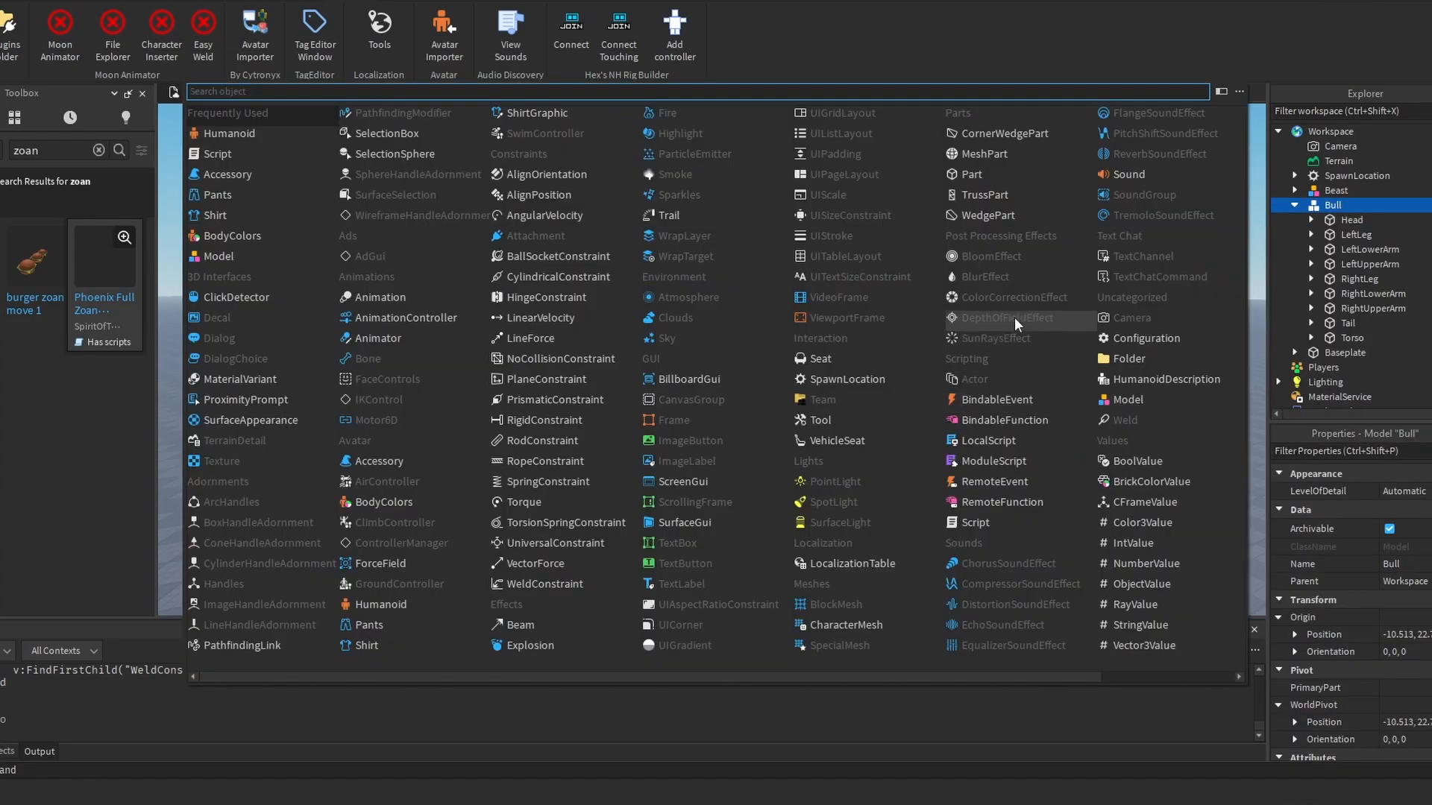
left_click(216, 112)
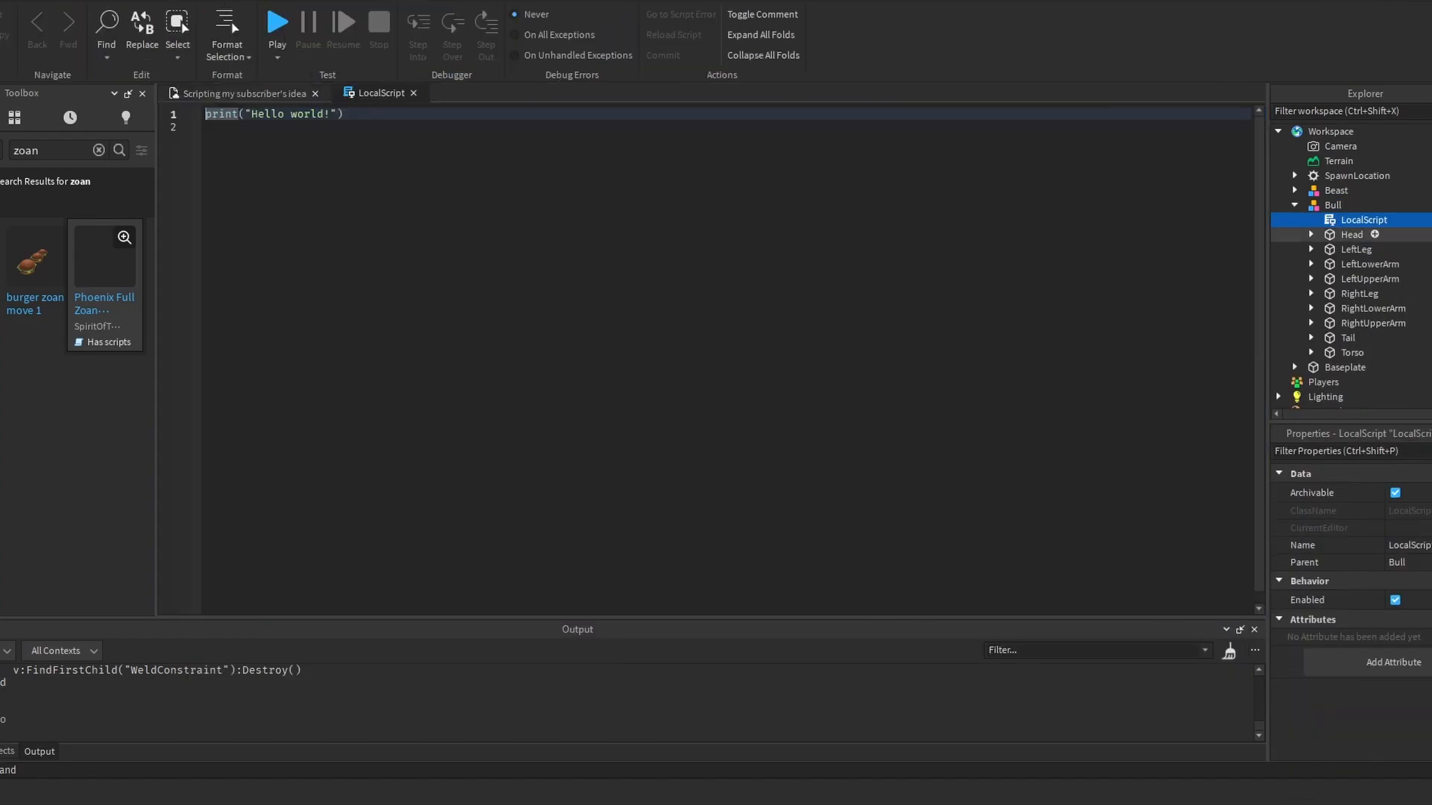
left_click(947, 261)
key("ctrl+a")
key("BackSpace")
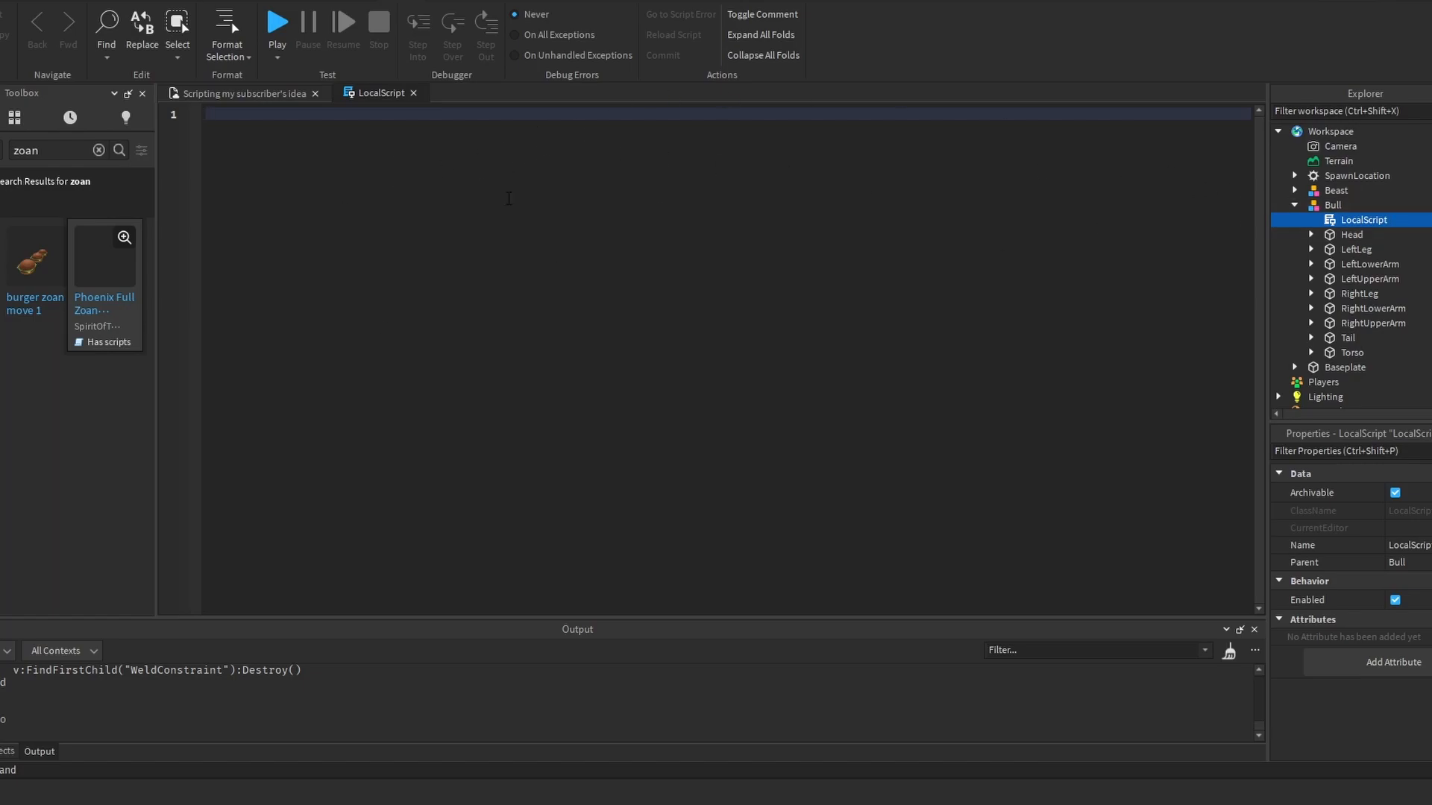
Step: Write the line "local path = workspace.Bull" in the LocalScript, followed by a blank line
type("local d")
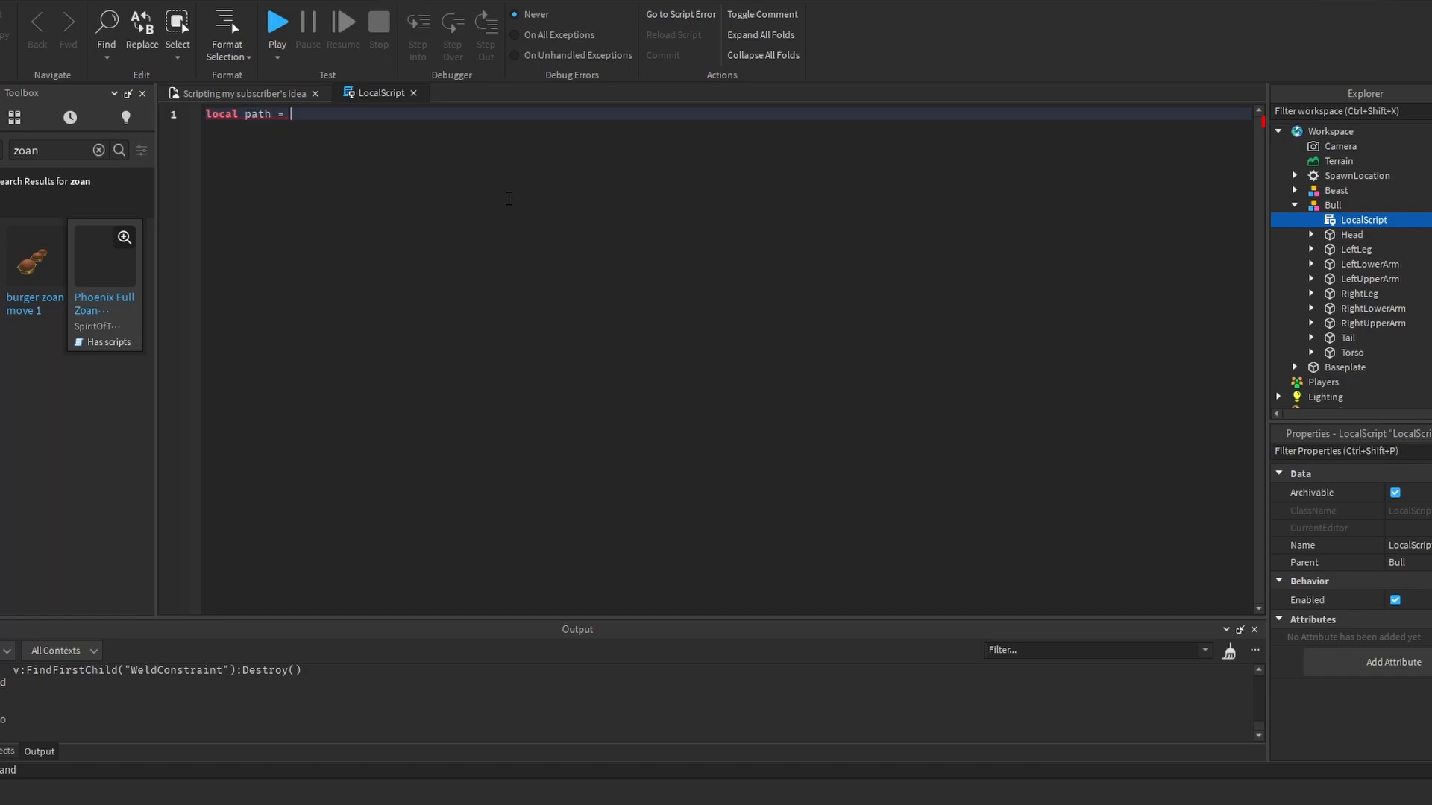
type("workspace.")
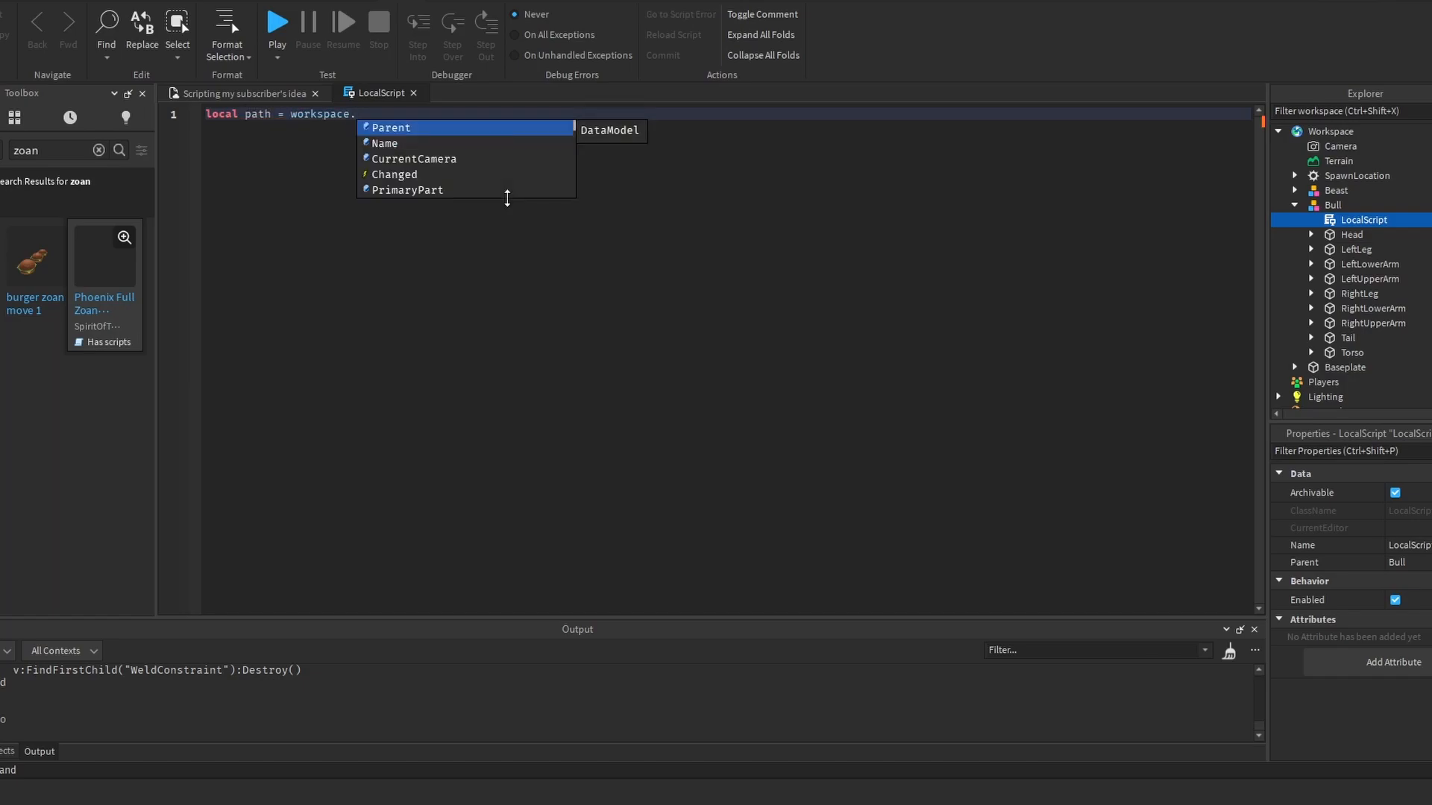
type("Bull")
key("Return")
key("Return")
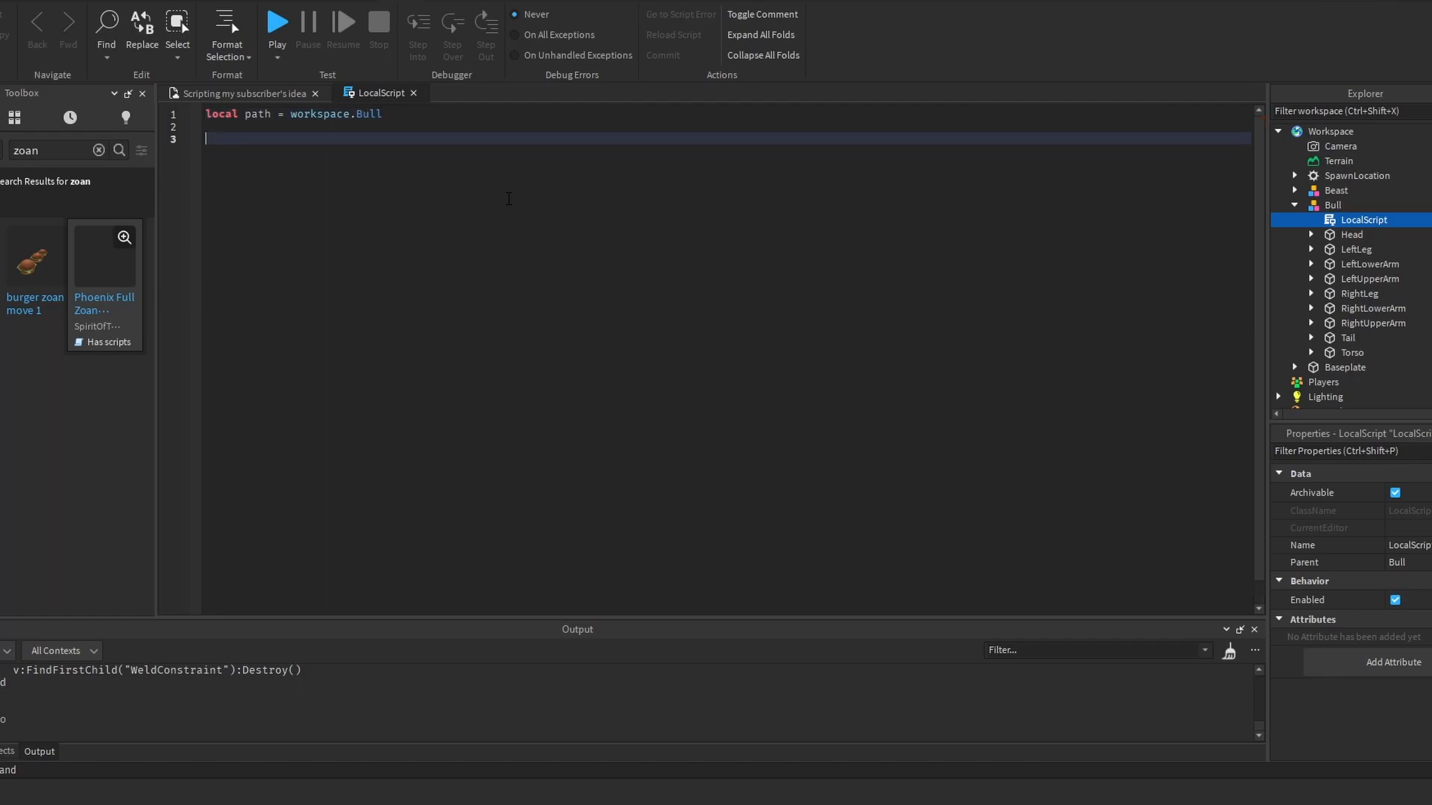
Step: Check which objects the path variable covers by selecting the Bull model and its body parts from Head to Torso
left_click(1317, 205)
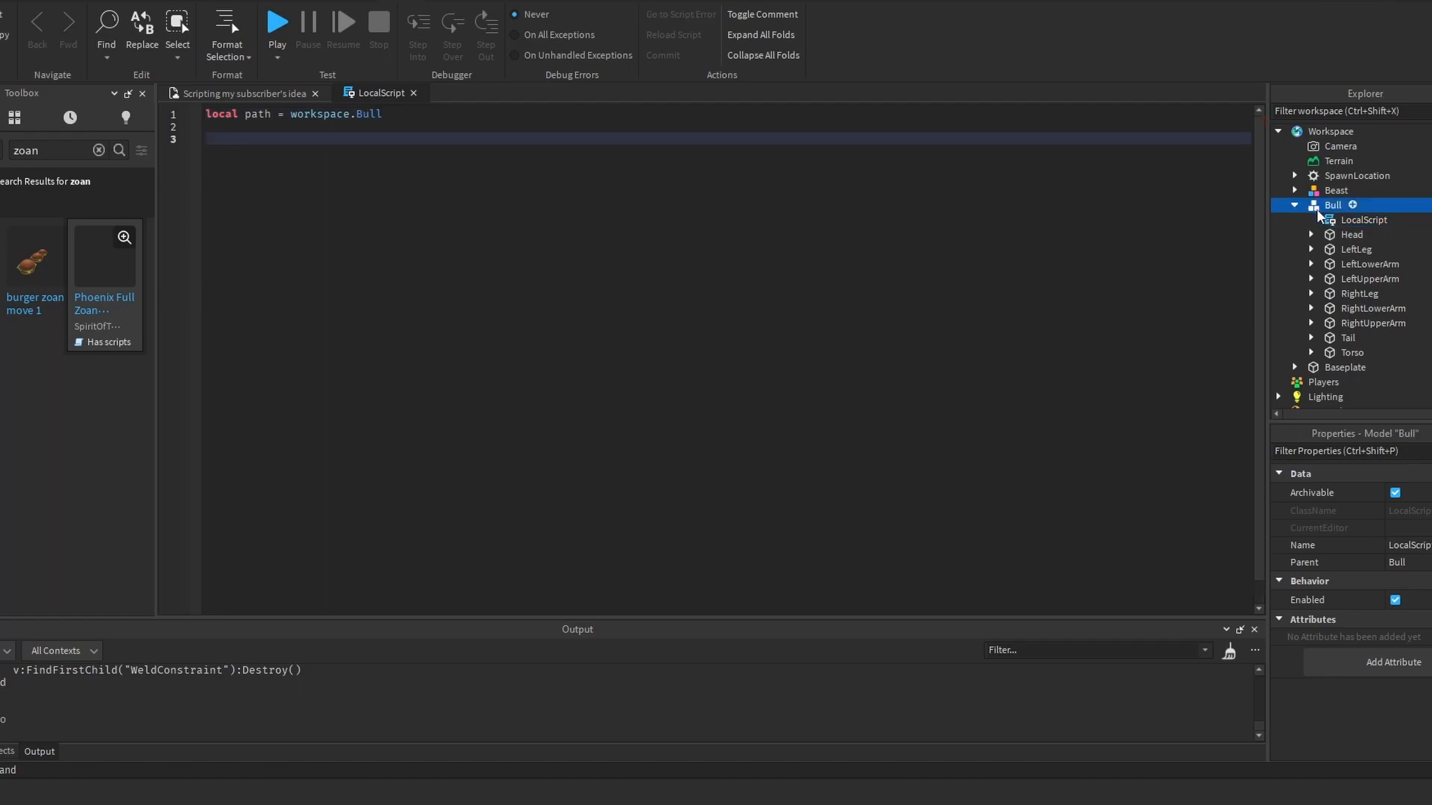
mouse_move(1333, 209)
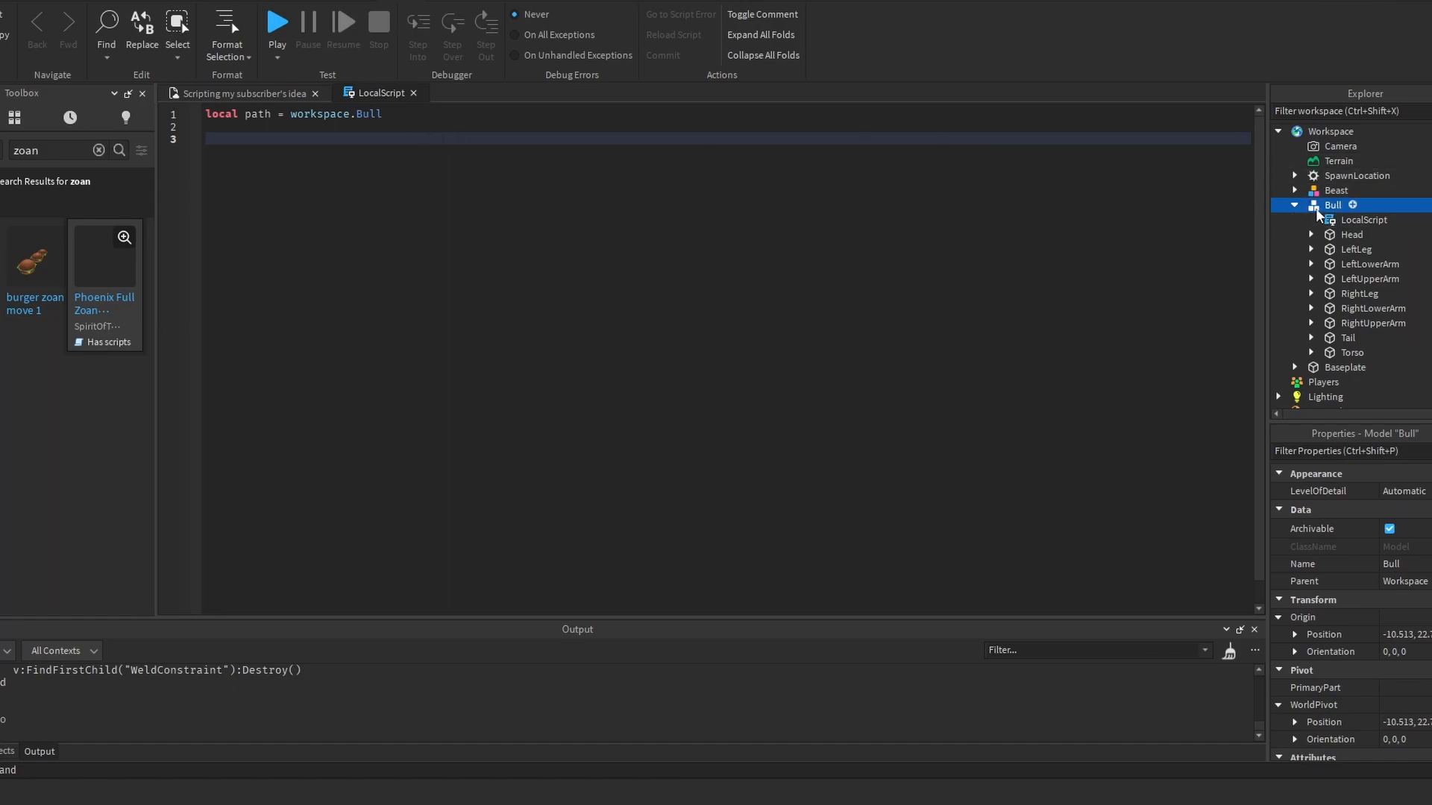
left_click(1350, 234)
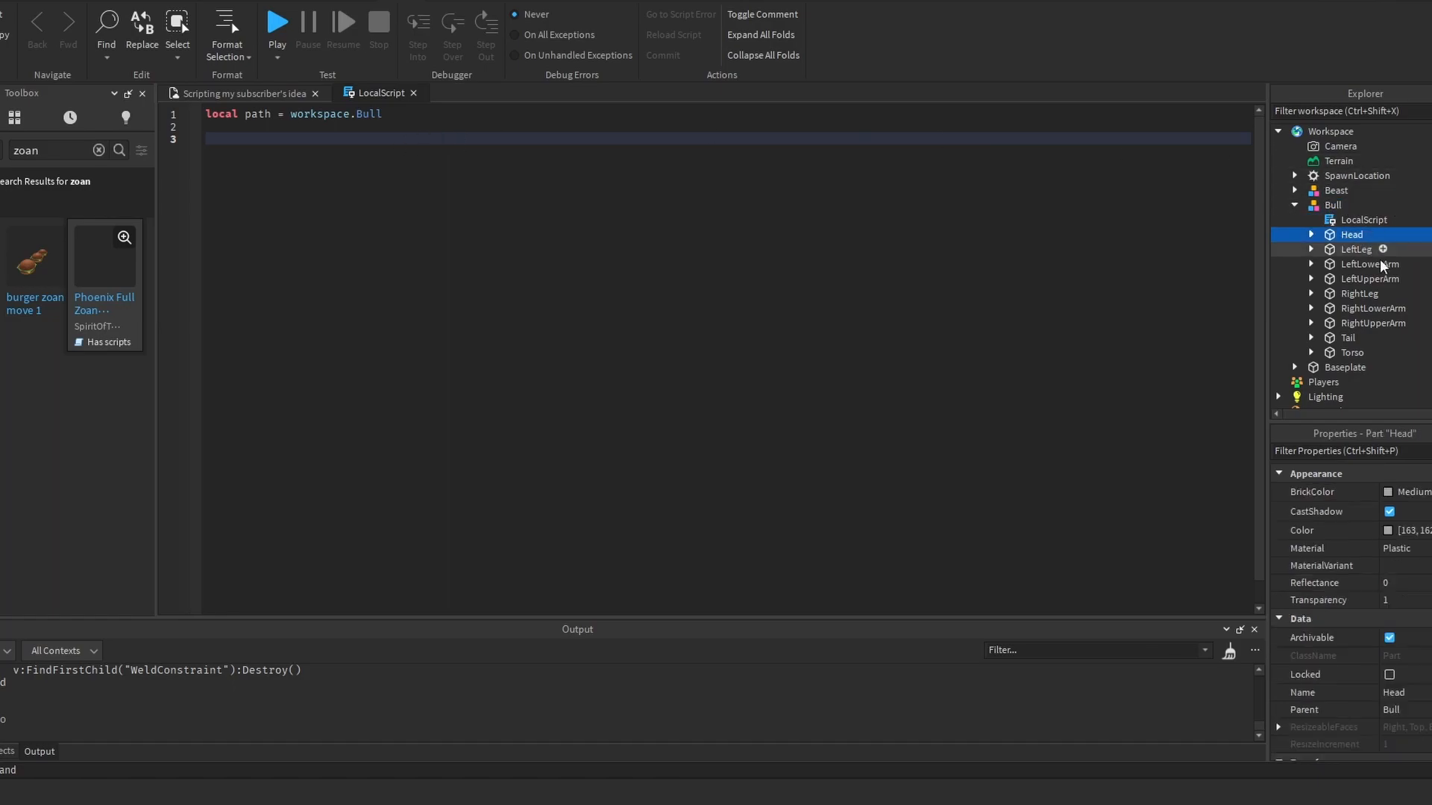
left_click(1352, 352, "shift")
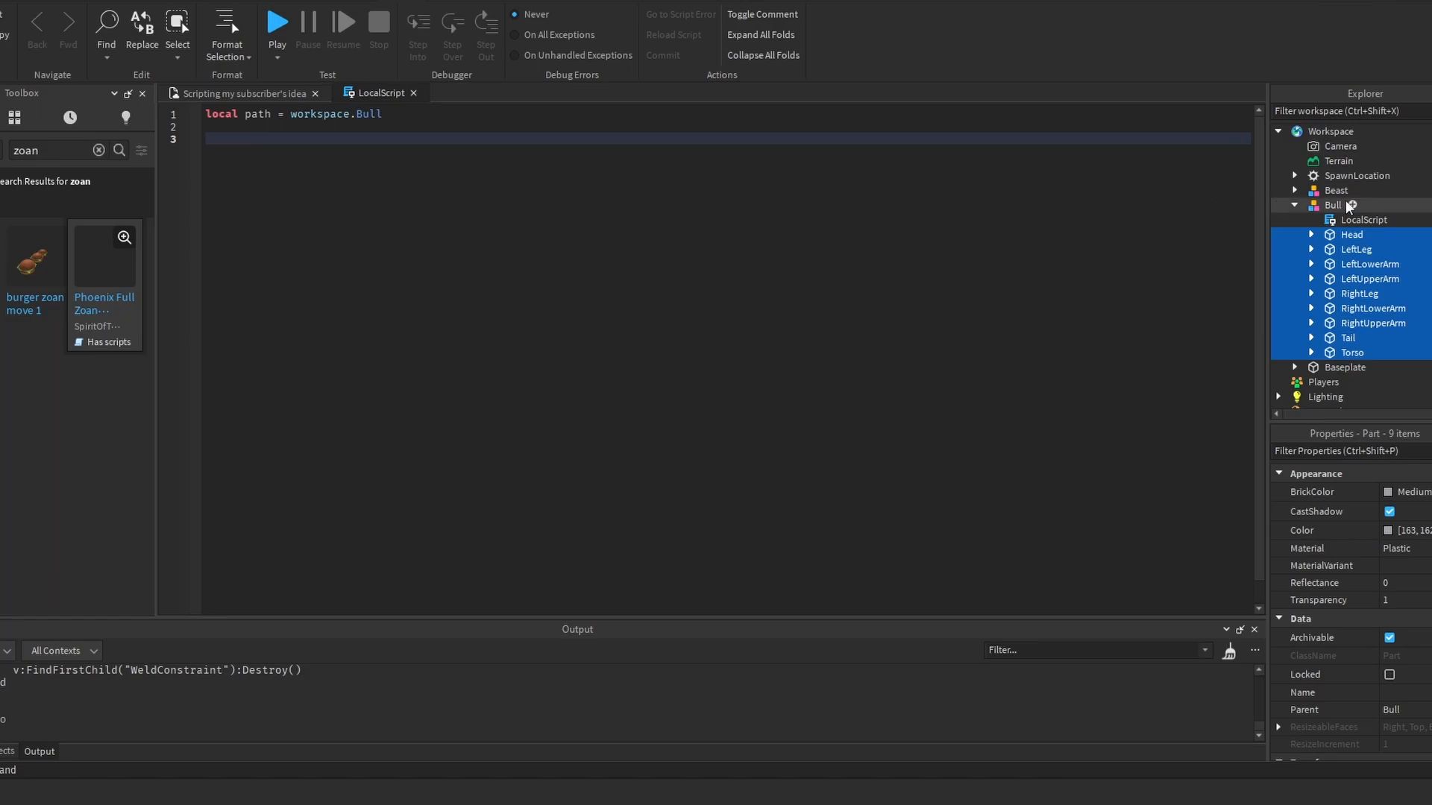
Step: Add a "for i, v in pairs(path)do" loop with its closing end on line 3 of the script
left_click(428, 134)
type("f")
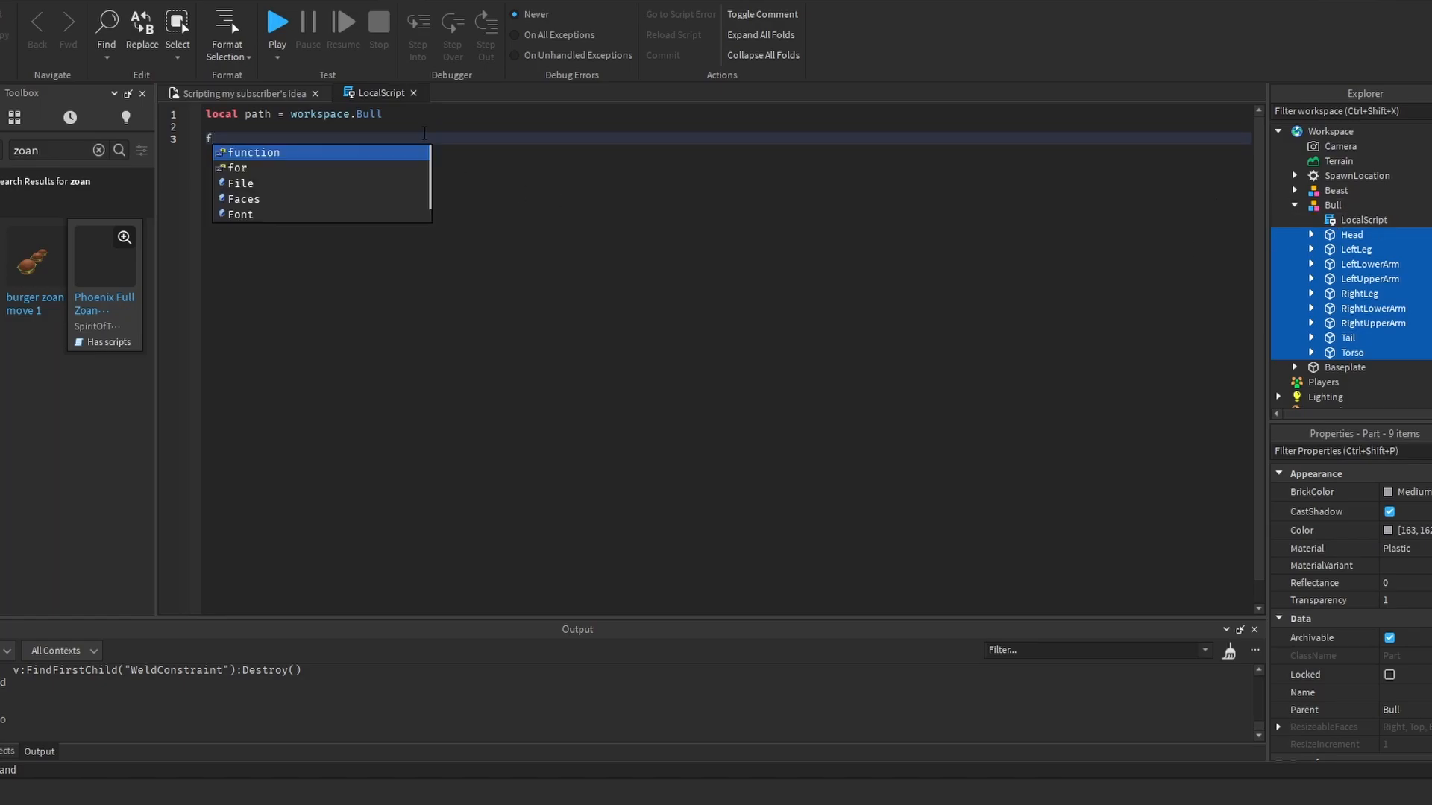
type("or i, v in pairs(path)")
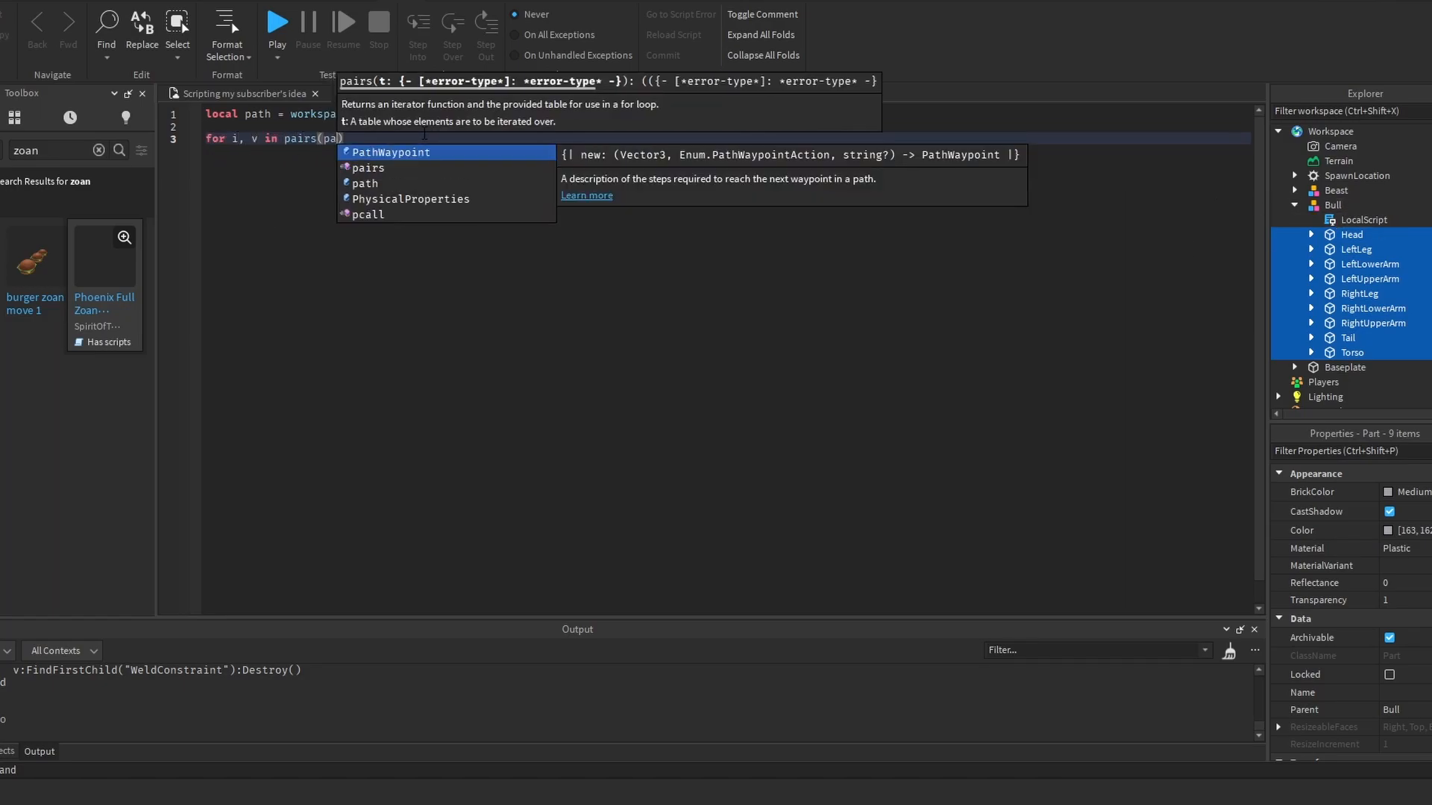
type("do")
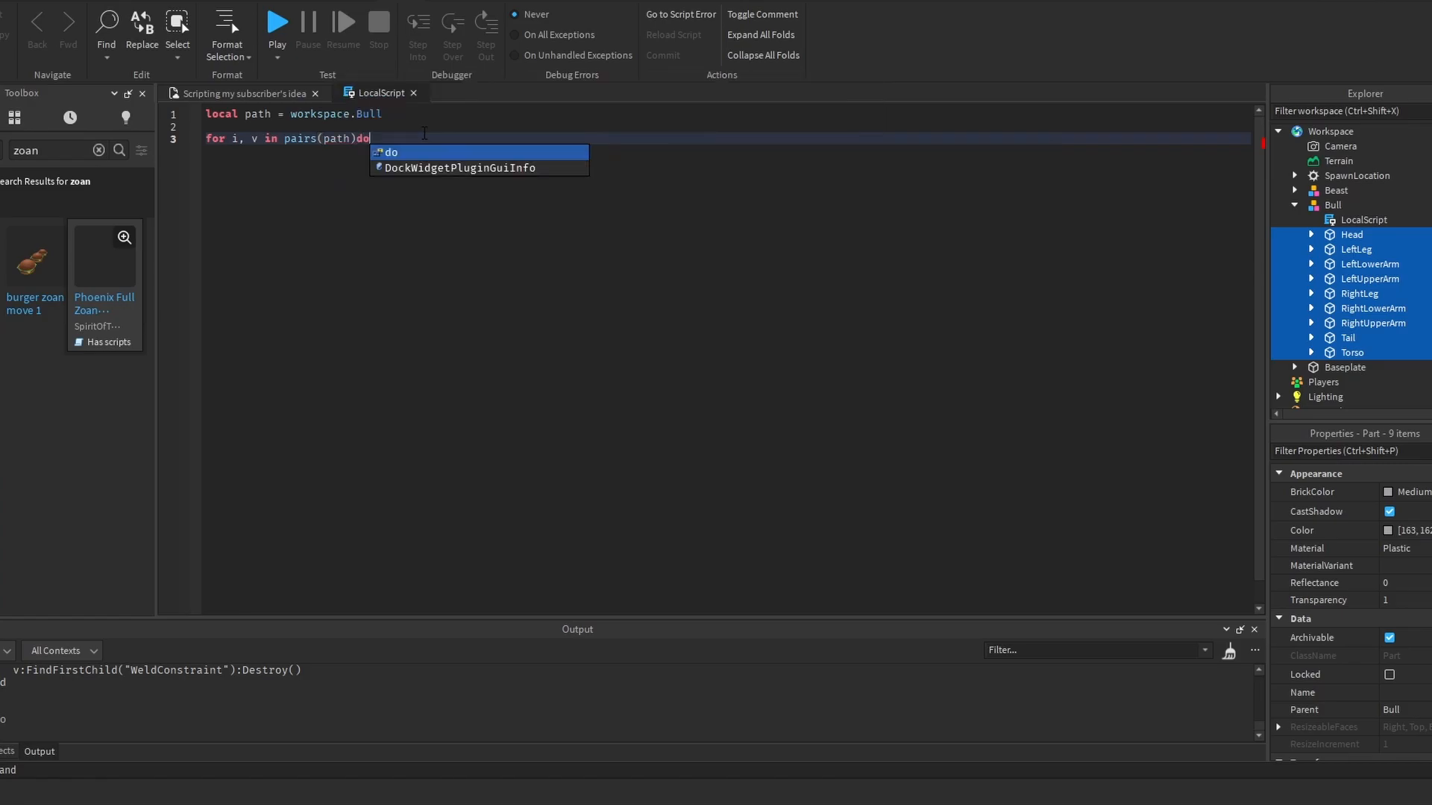
key("Return")
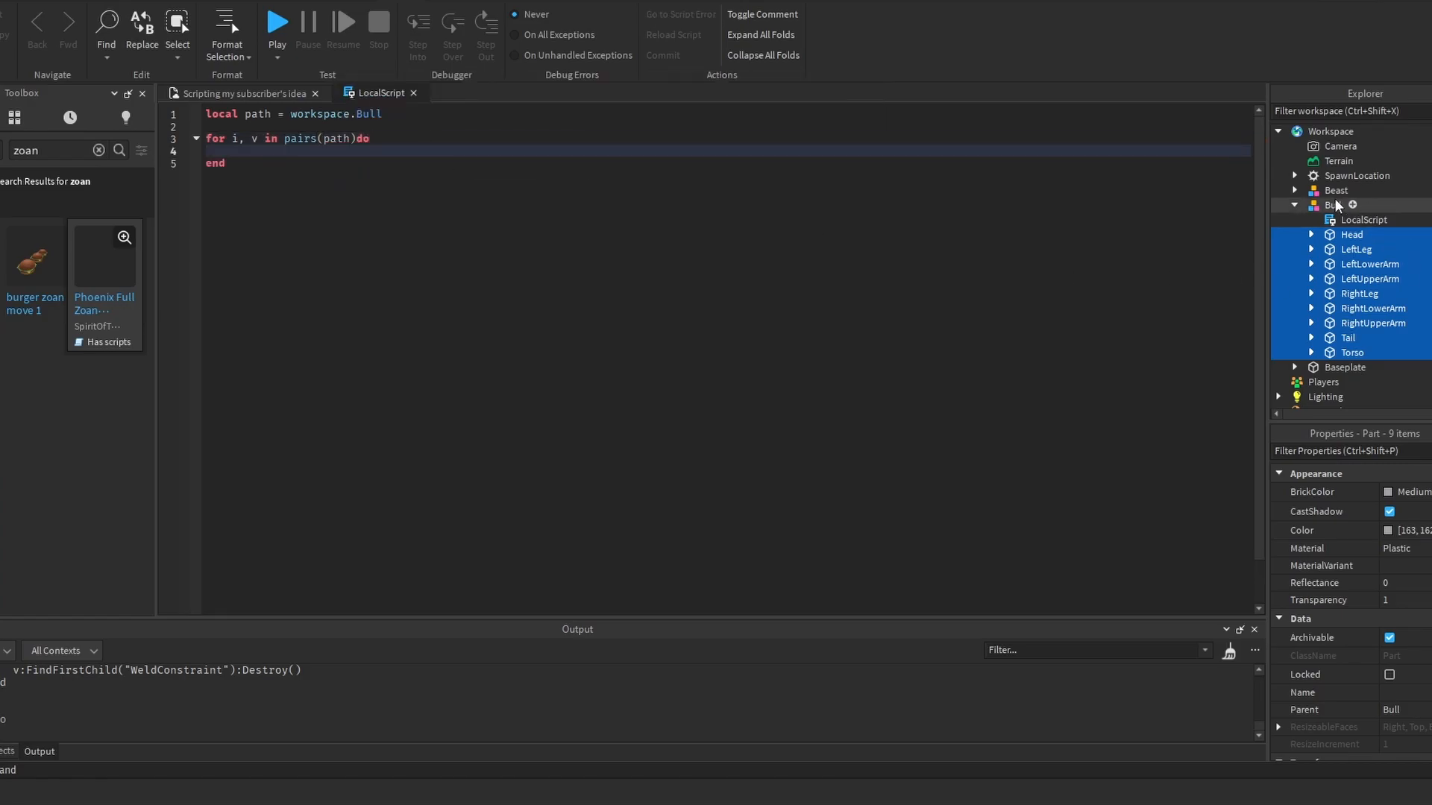
Step: Move the LocalScript out of the Bull model into Workspace and select the Bull's parts from Head to Torso
left_click_drag(1353, 220, 1342, 150)
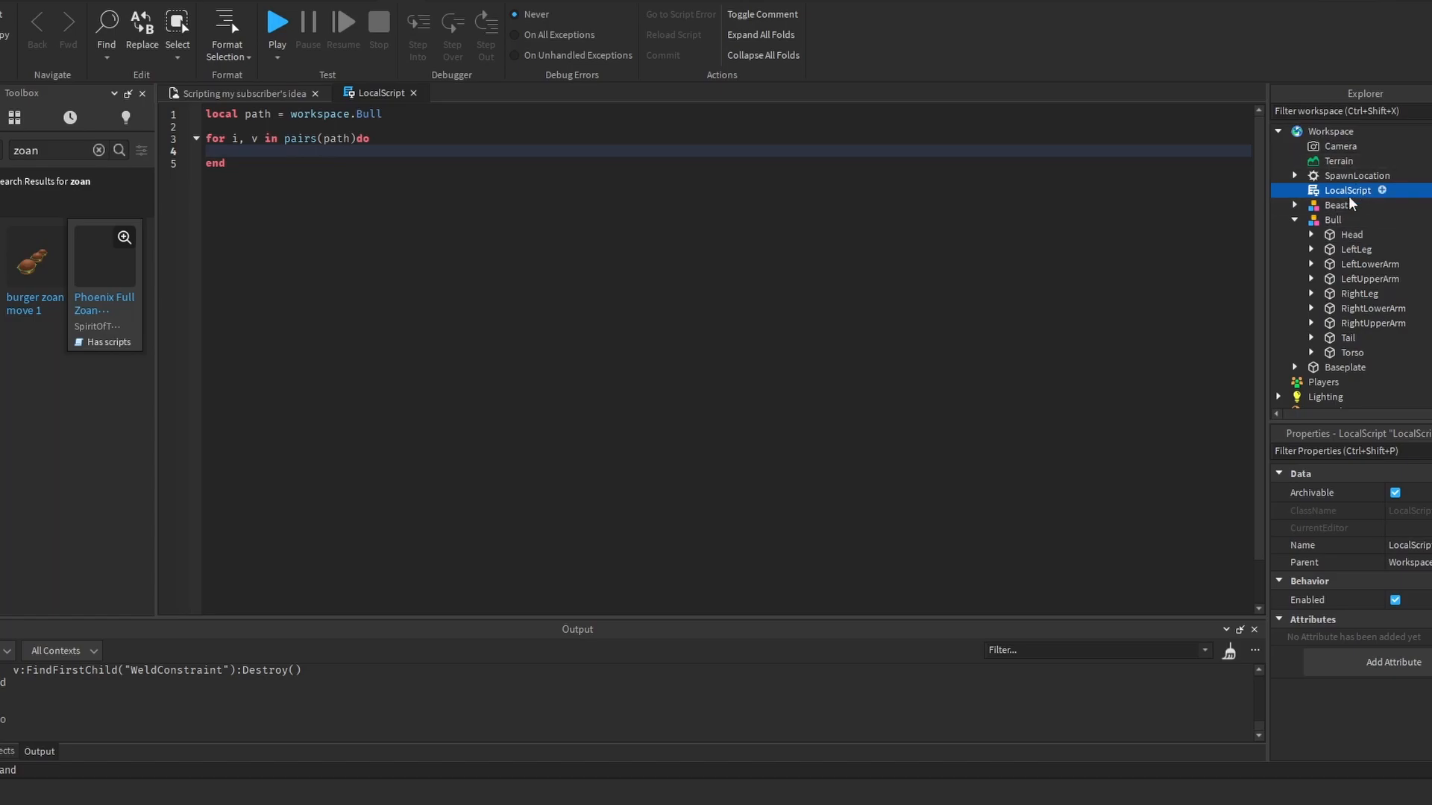
left_click(1346, 234)
left_click(1346, 352, "shift")
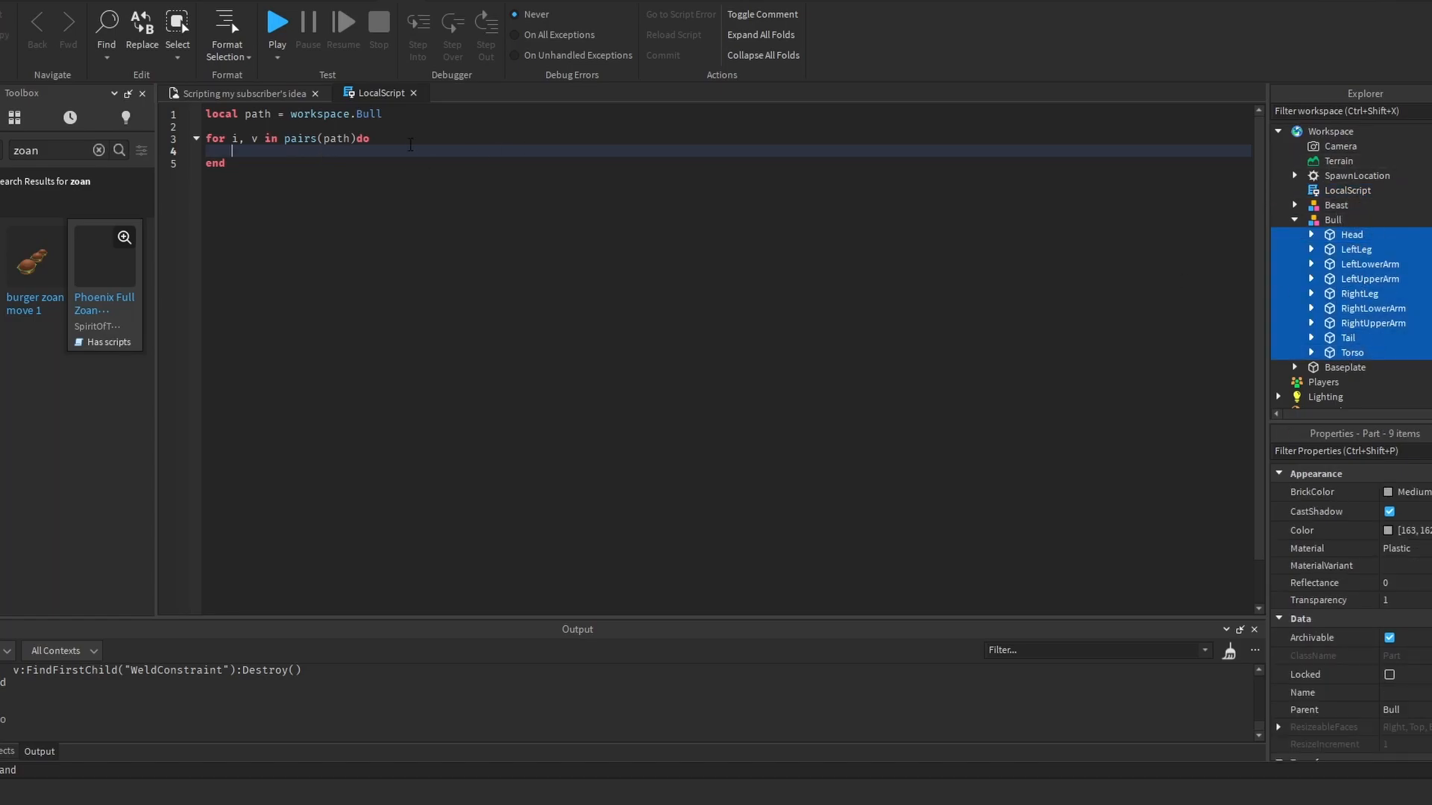
Step: Start a nested "for i2, v2 in pairs()" loop inside the first one and check the LeftLeg's child parts
type("for i2, v2 in pairs(")
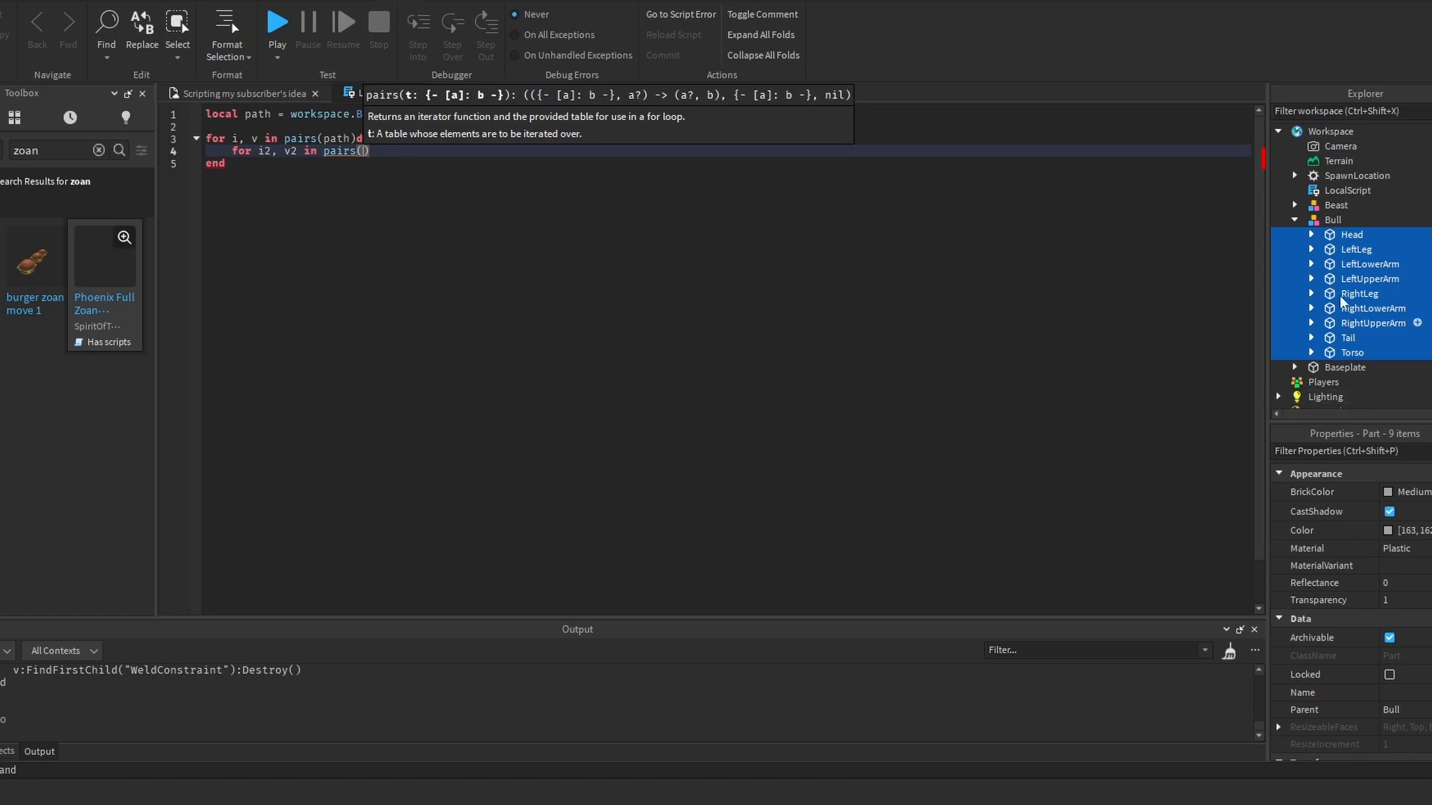
left_click(1311, 249)
left_click(1343, 249)
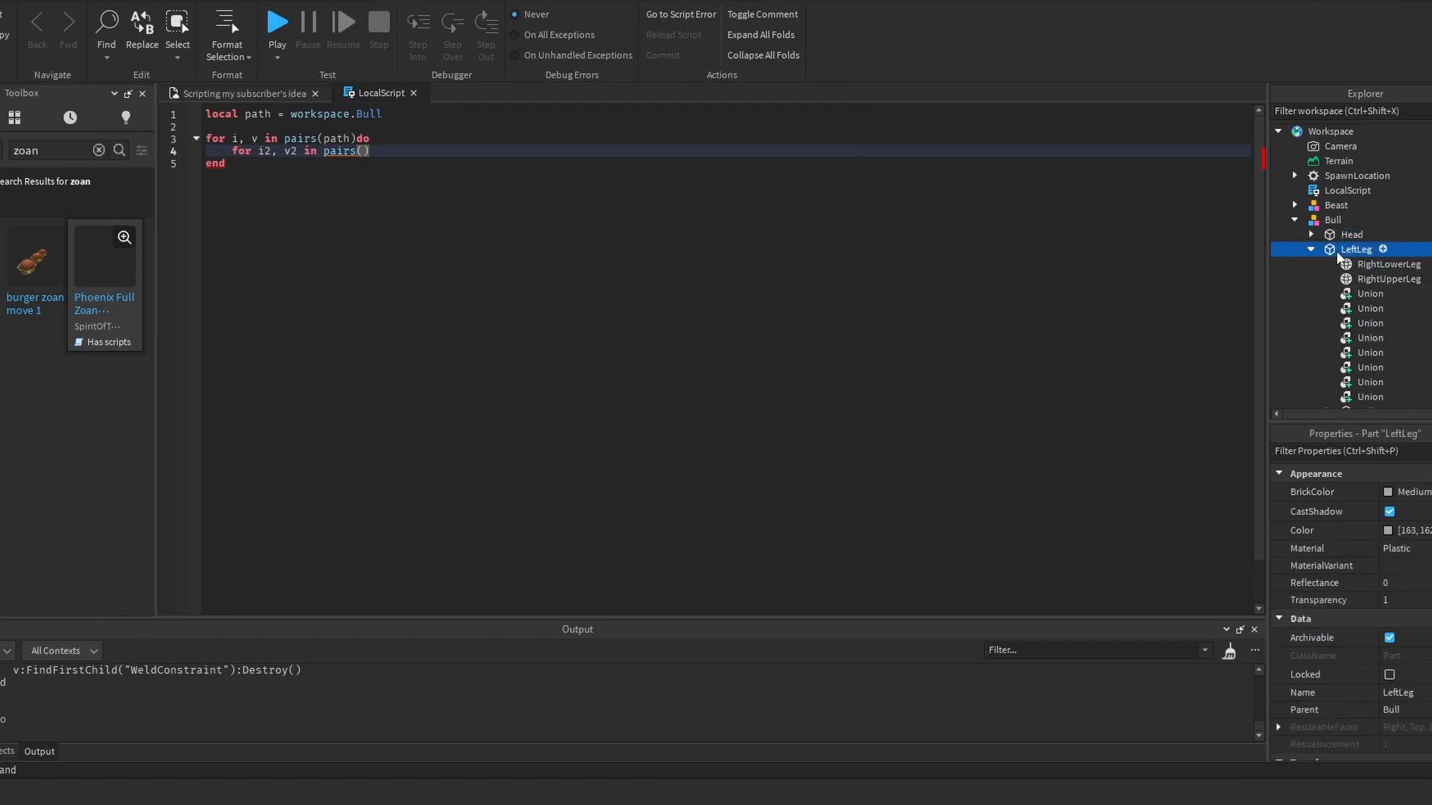
left_click(1311, 249)
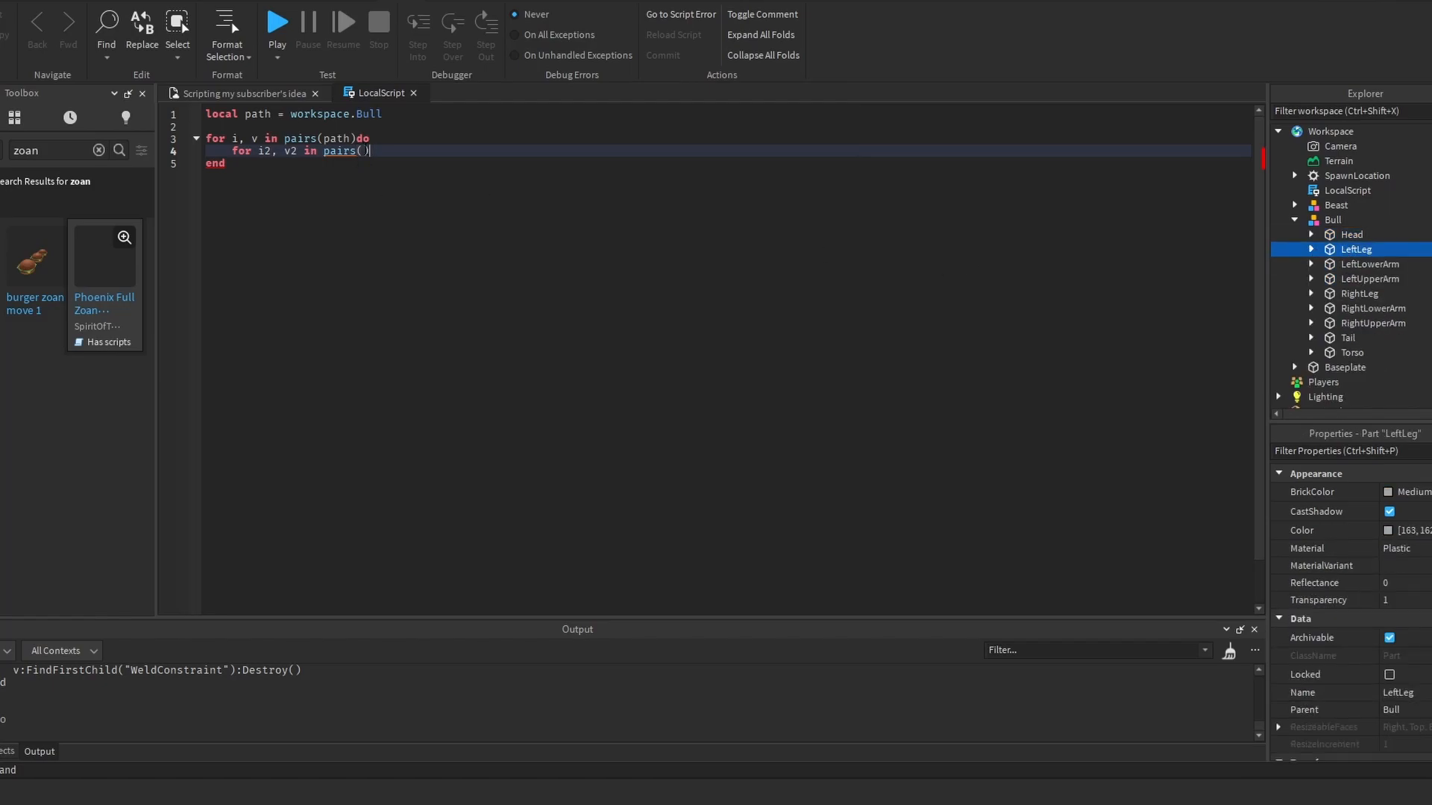
Step: Fill the nested loop's pairs argument with "v:GetChildren()" and finish the line with "do"
left_click(364, 150)
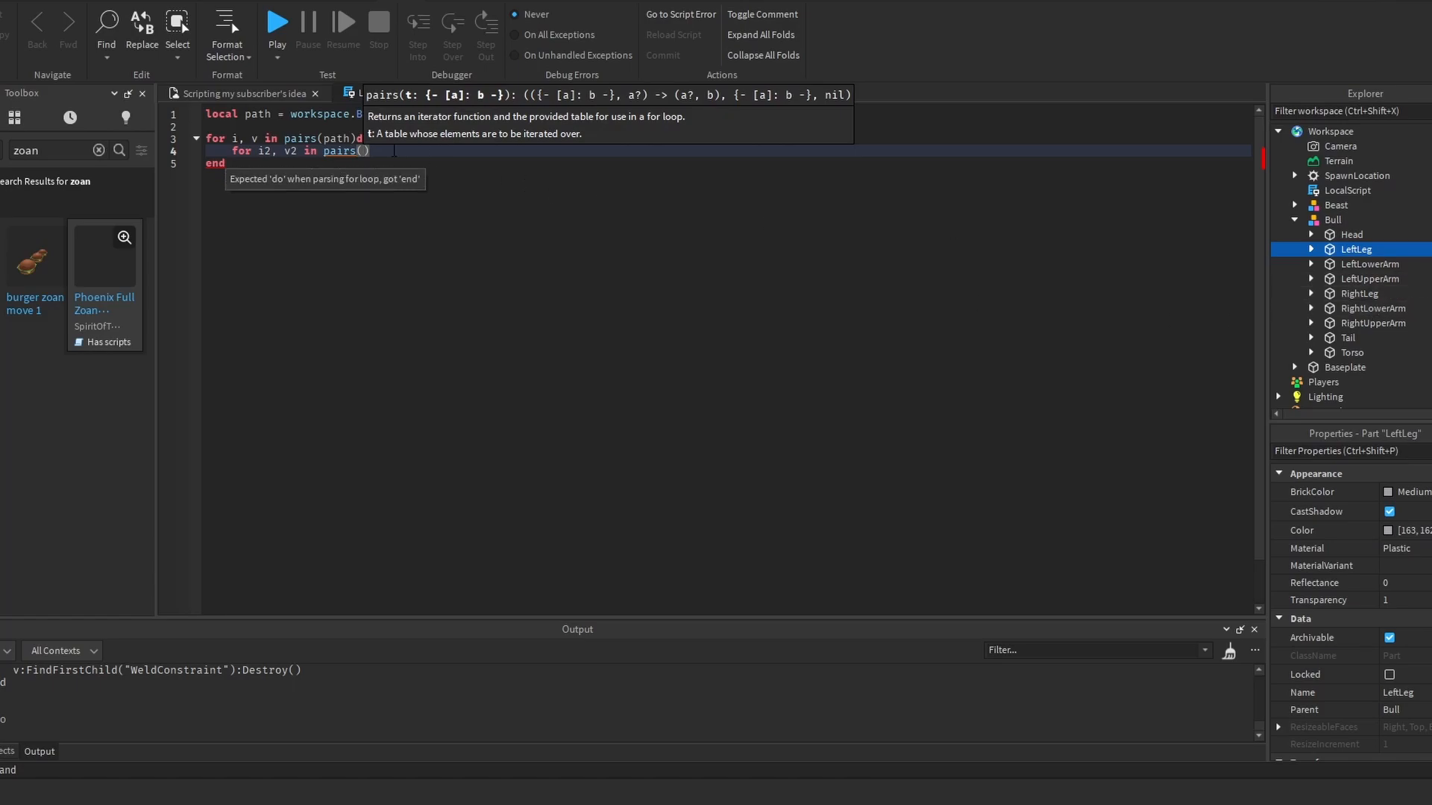
type("v")
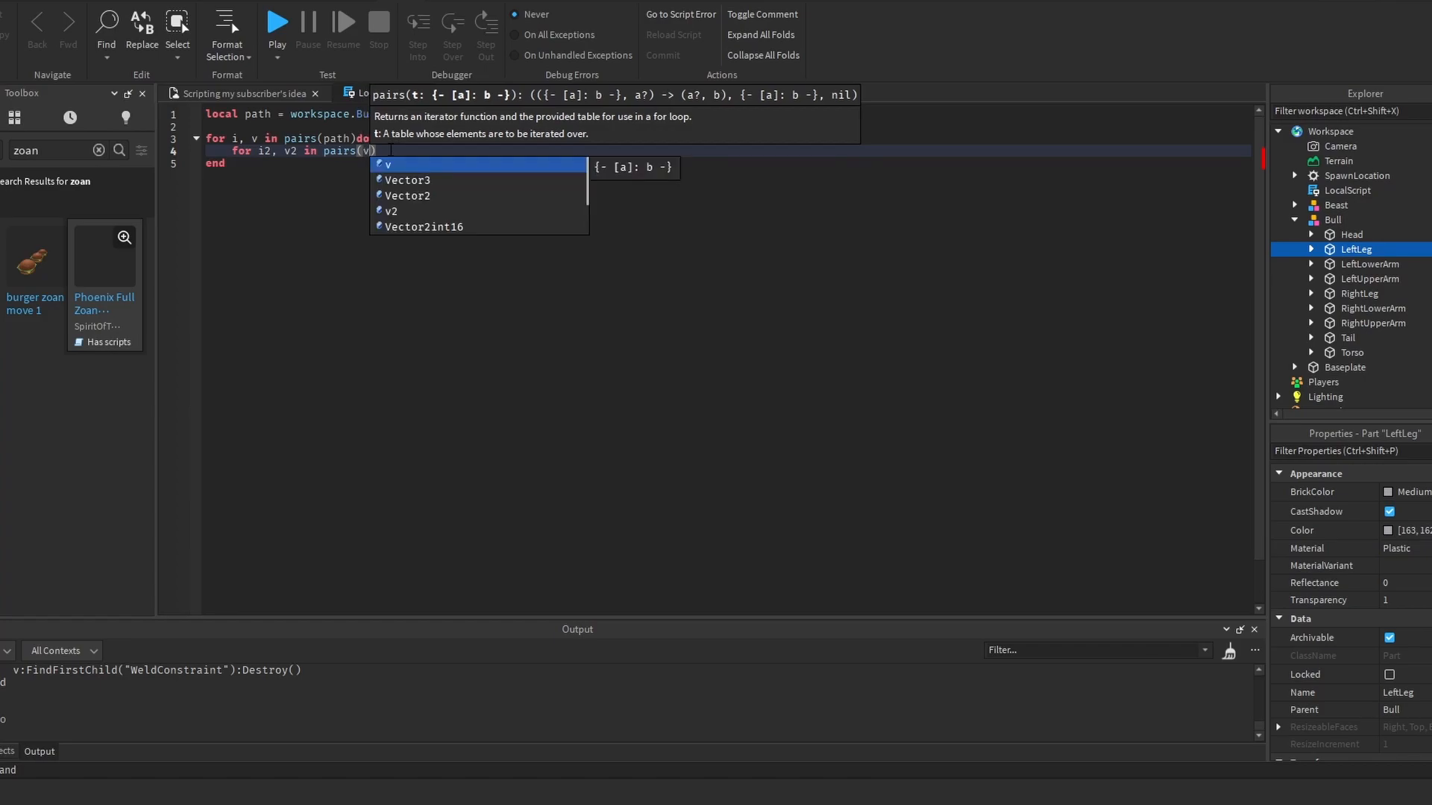
type(":")
type("GetChi")
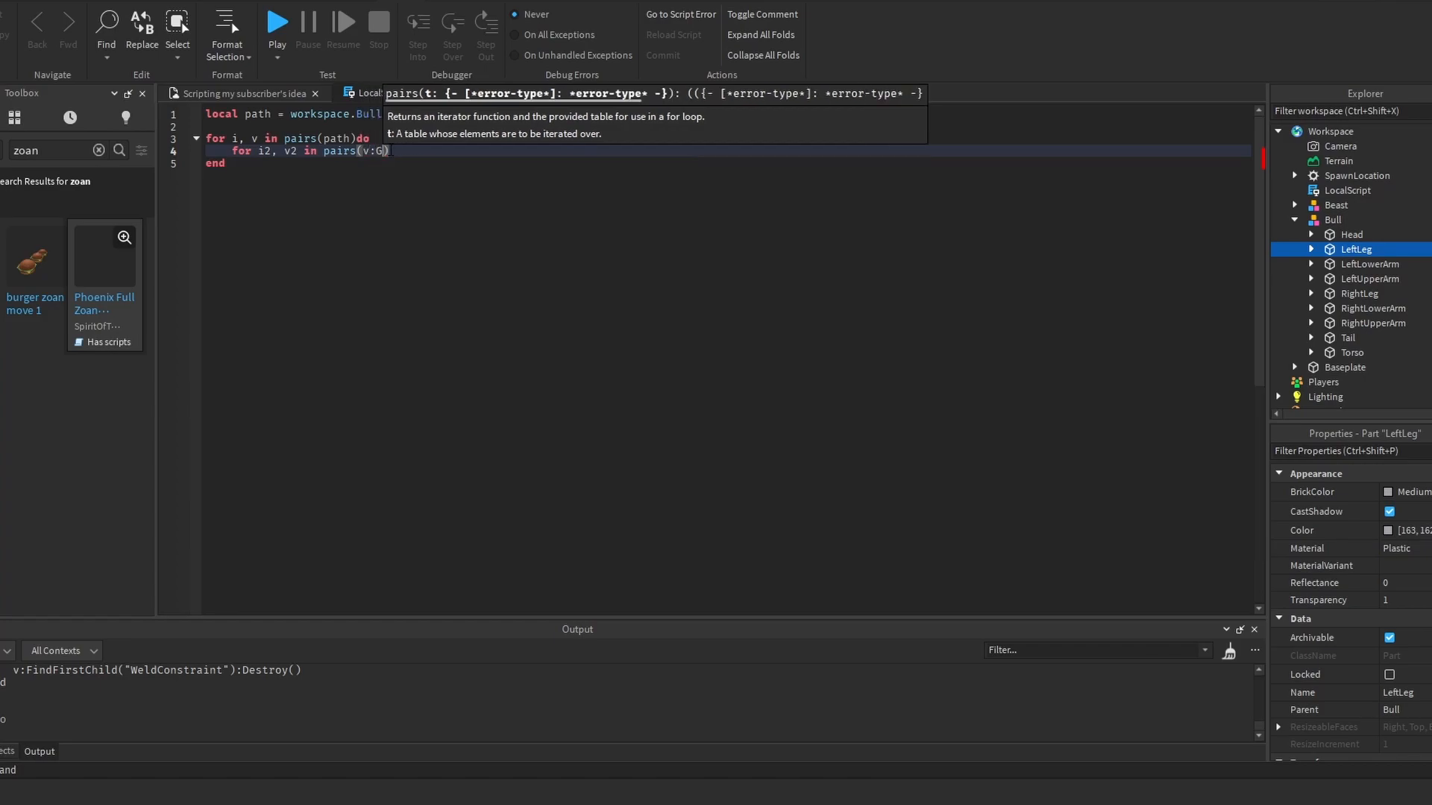
type("ldren")
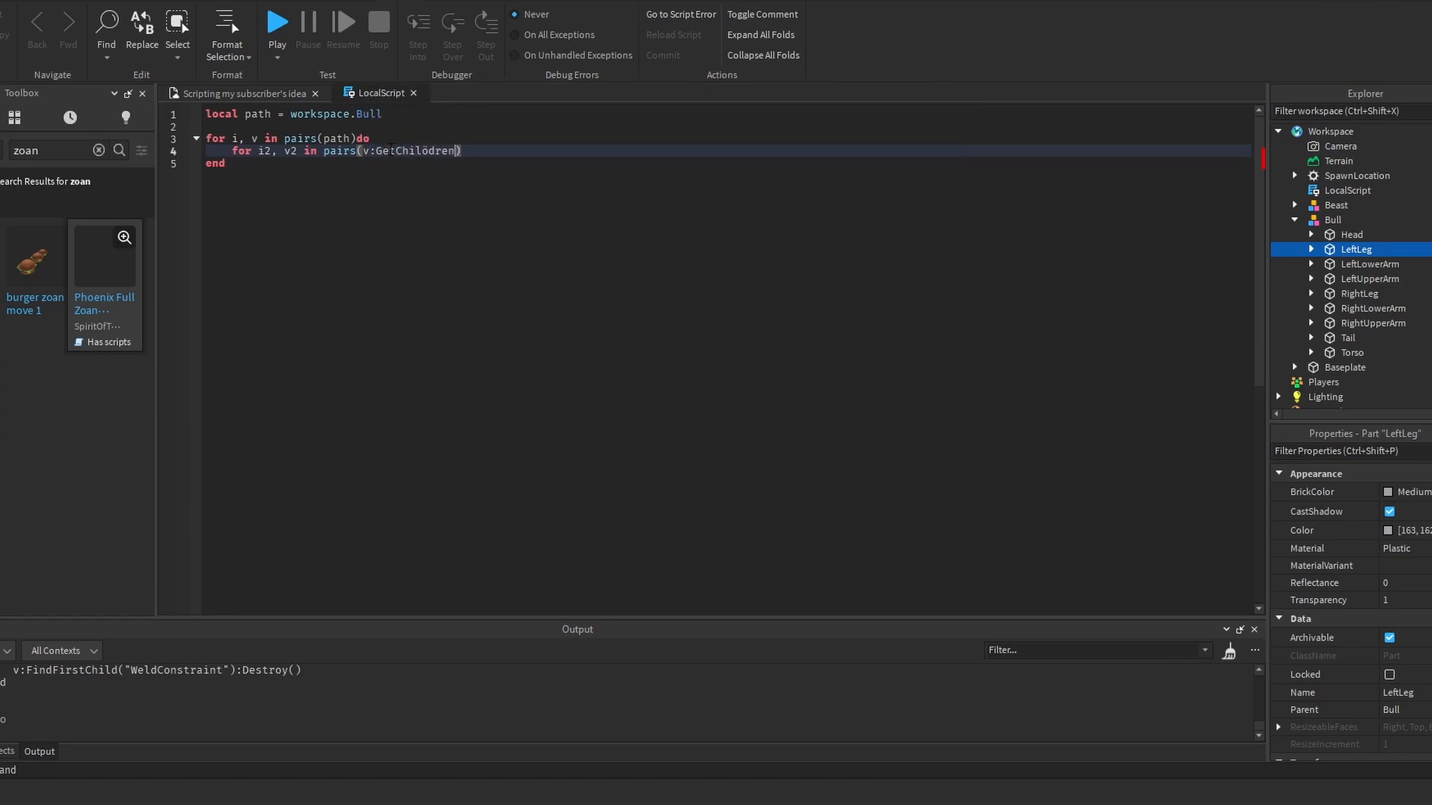
type("en)")
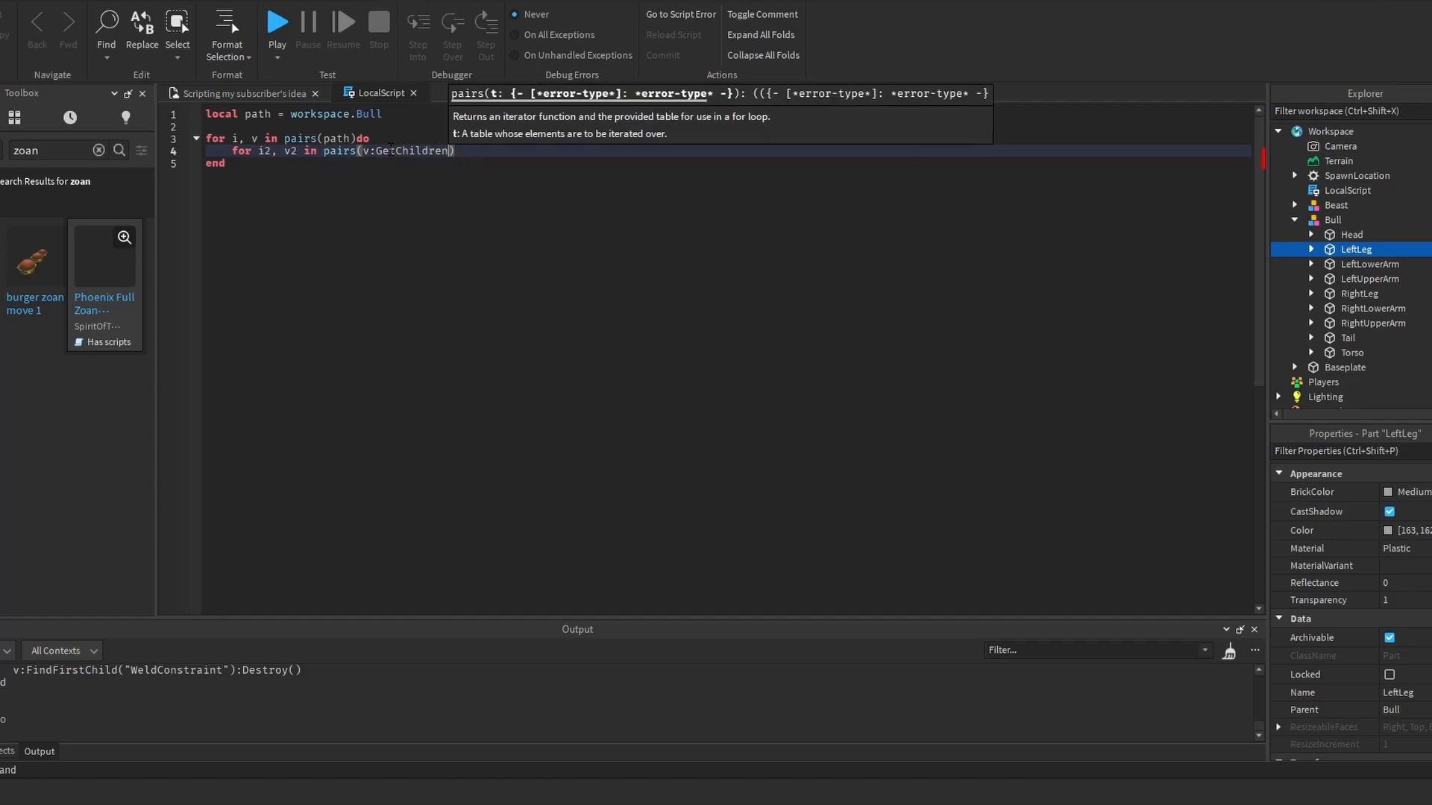
key("BackSpace")
type("())")
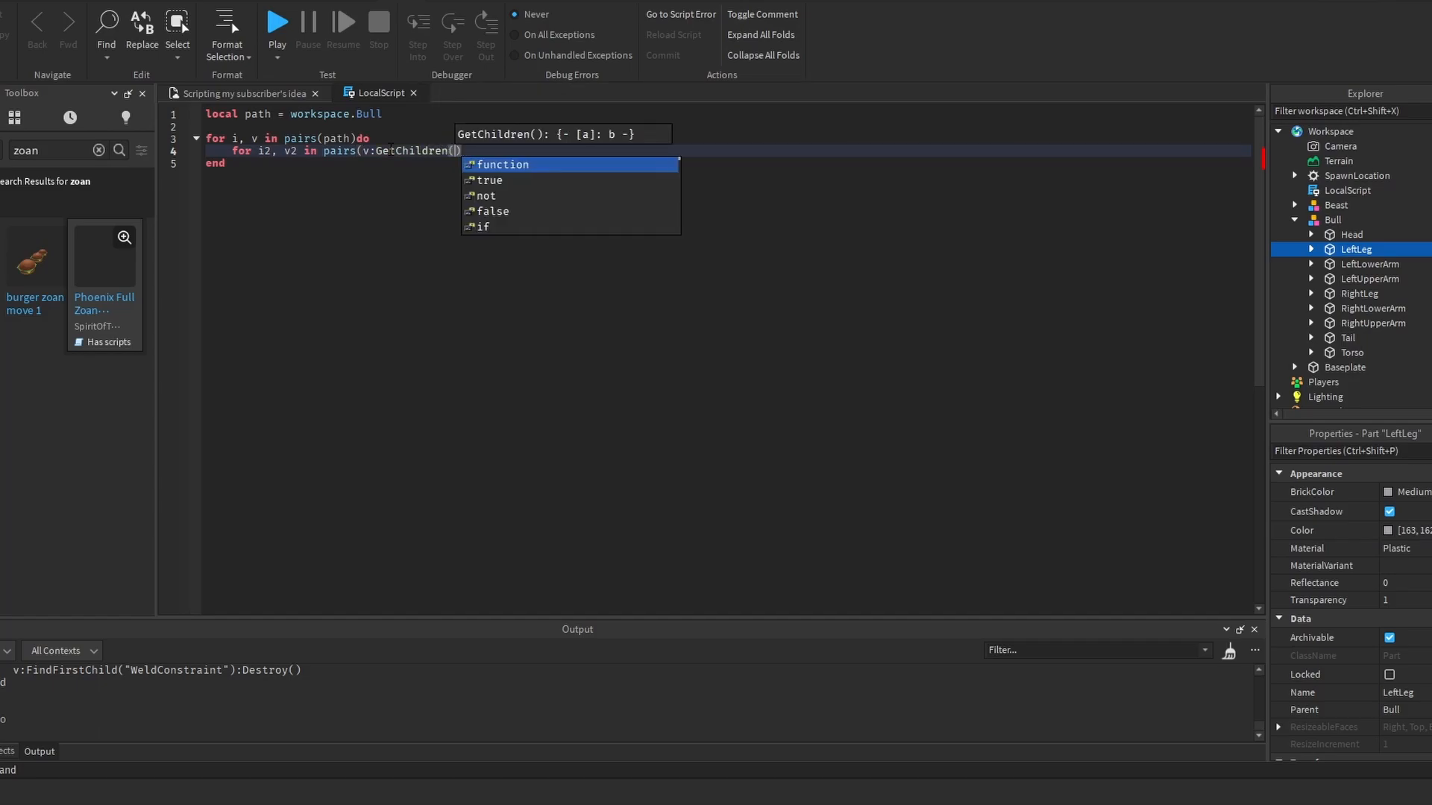
type("do")
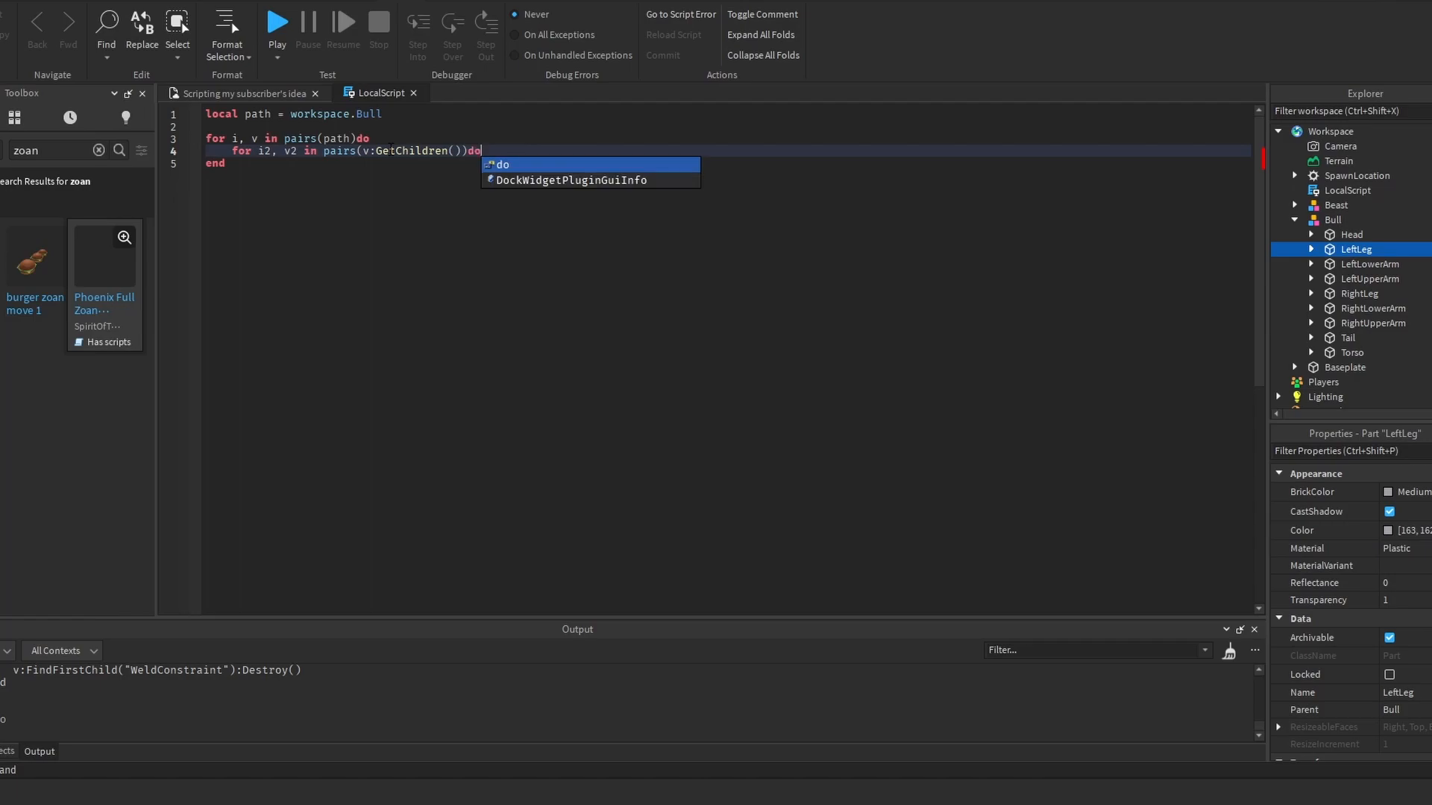
Step: Start an if condition inside the nested loop that checks v2:IsA("Part") or v2:IsA("MeshPart")
key("Return")
type("if v2:IsA(\"Part\") ")
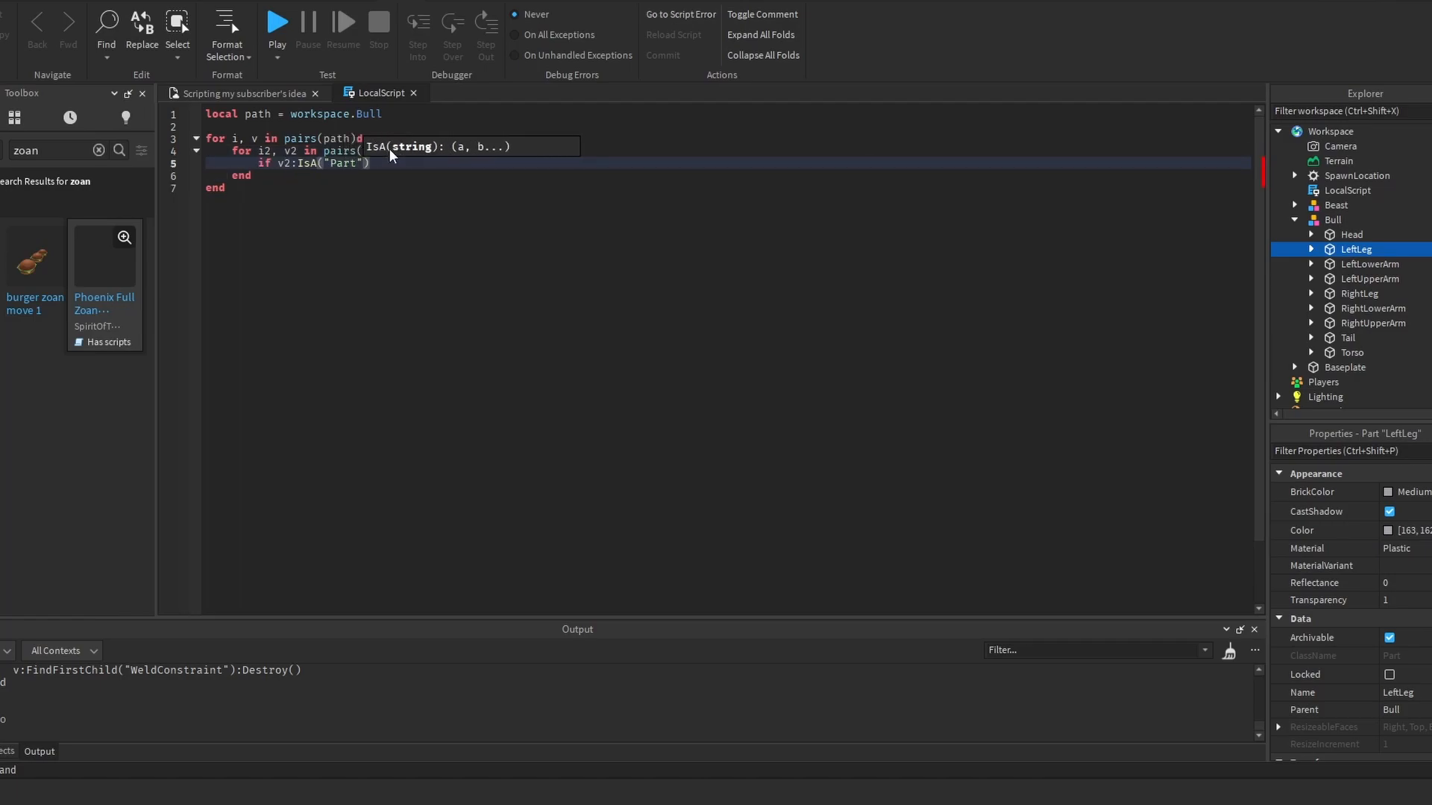
type("or v2:IsA(")
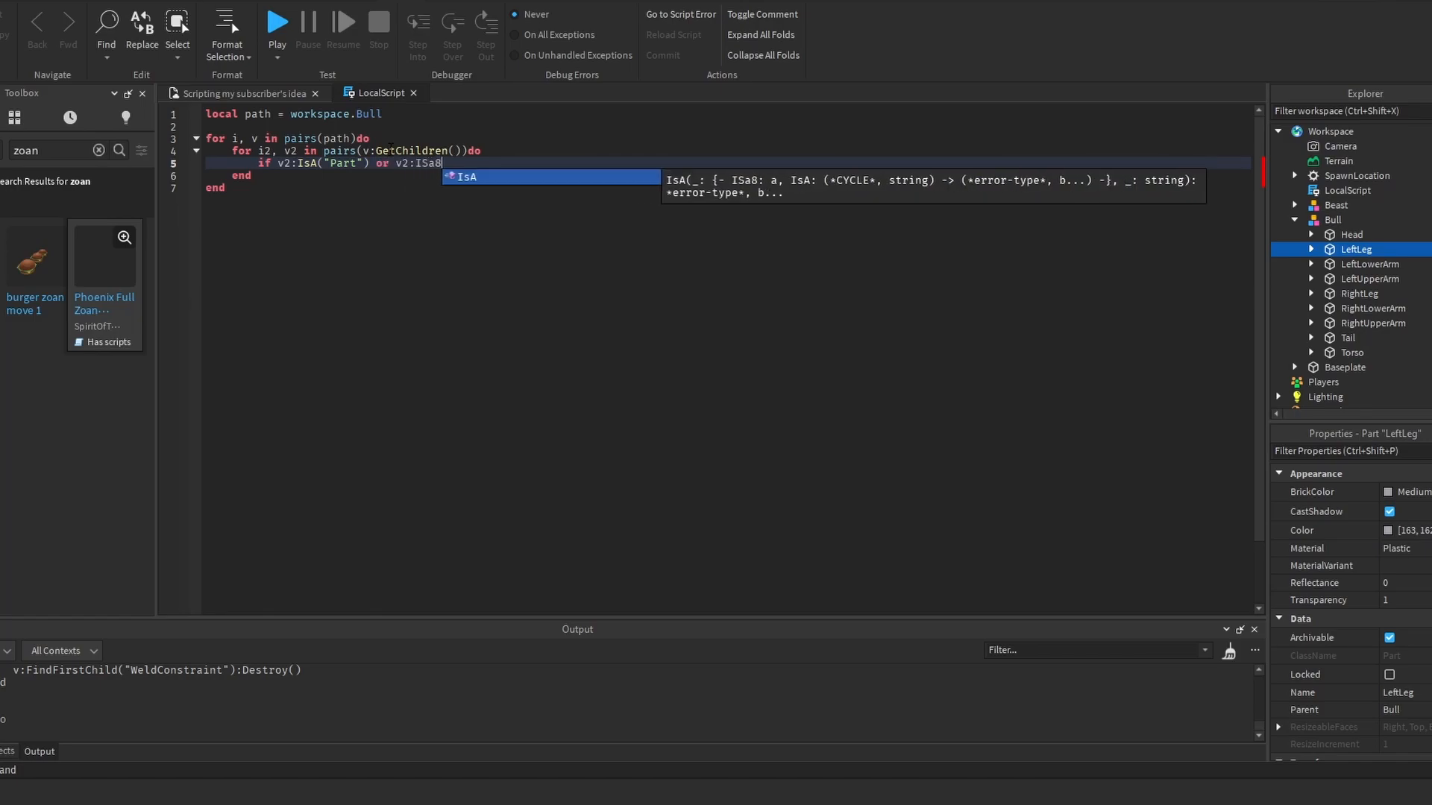
type("sA(\"MEsh\")")
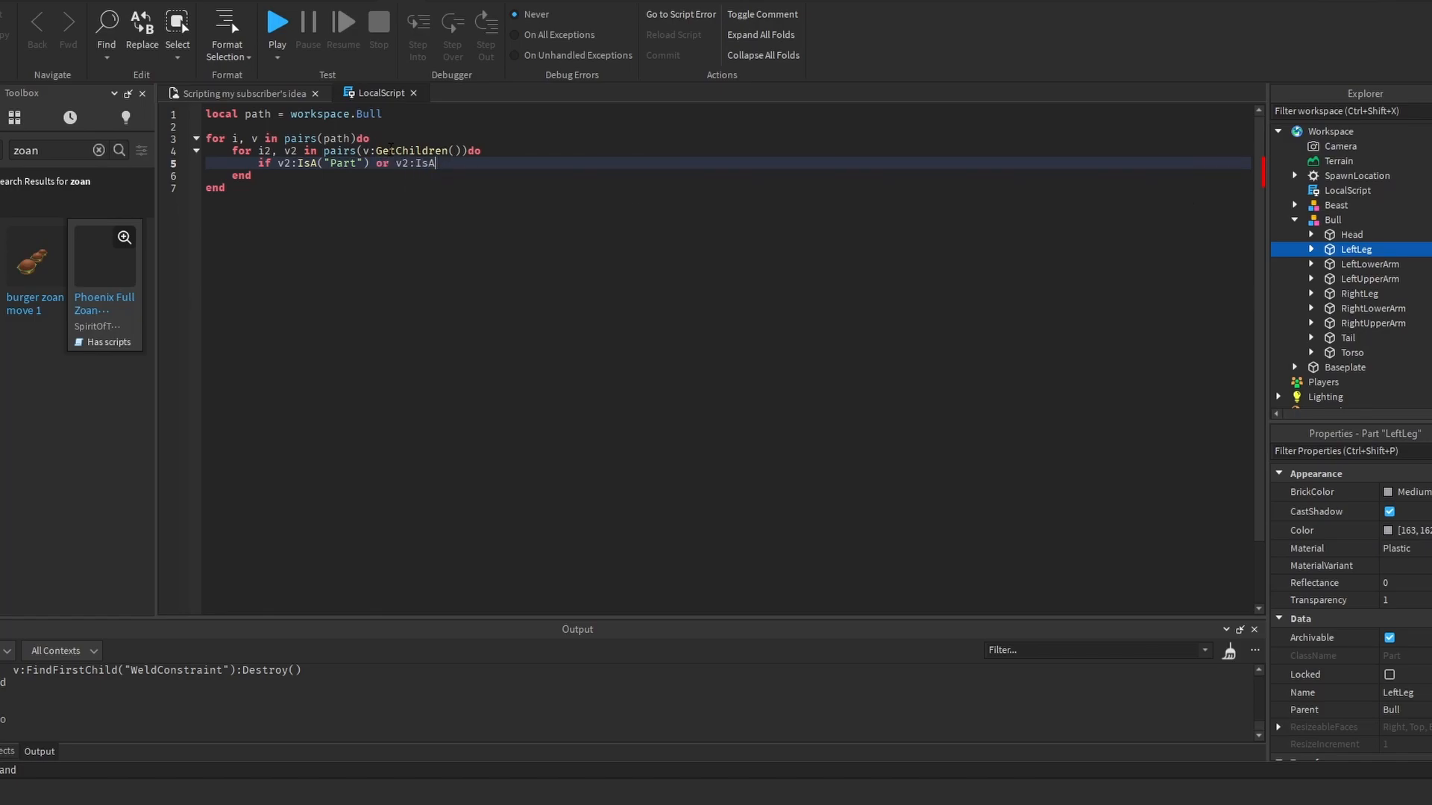
key("BackSpace")
key("BackSpace")
key("BackSpace")
type("eshPart\")")
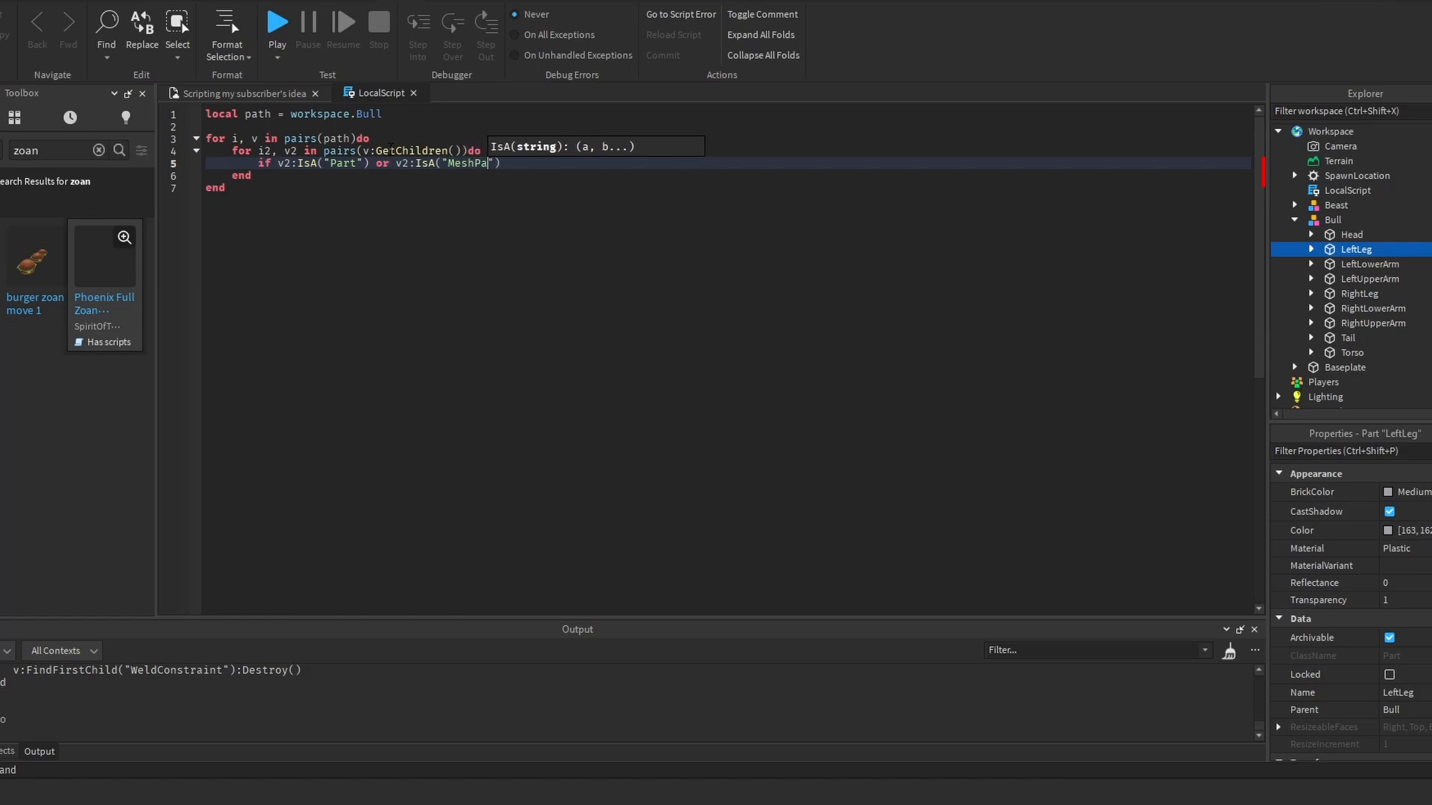
Step: Extend the if condition with or v2:IsA("UnionOperation") and finish the line with "then"
type(" or v2:")
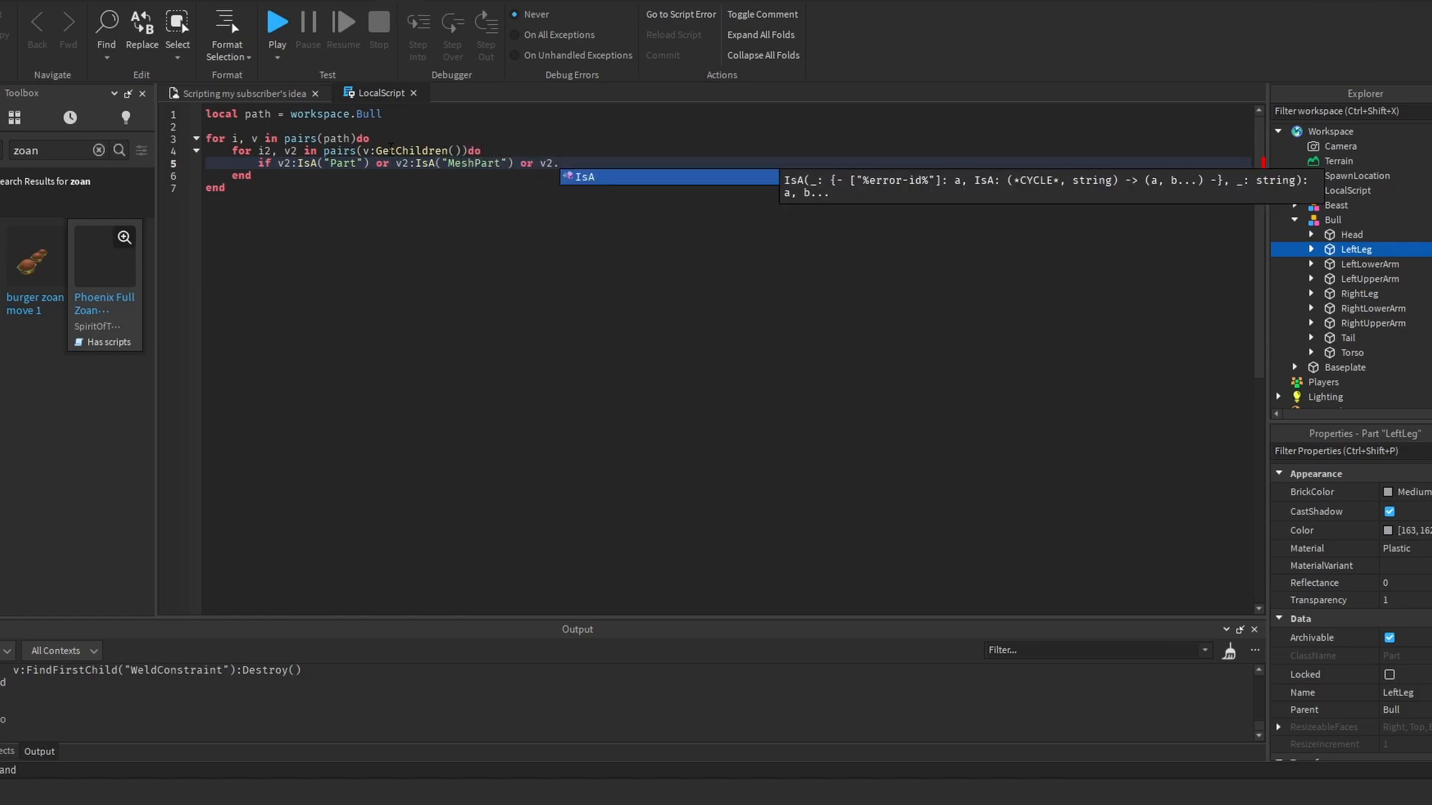
type("IsA(\"")
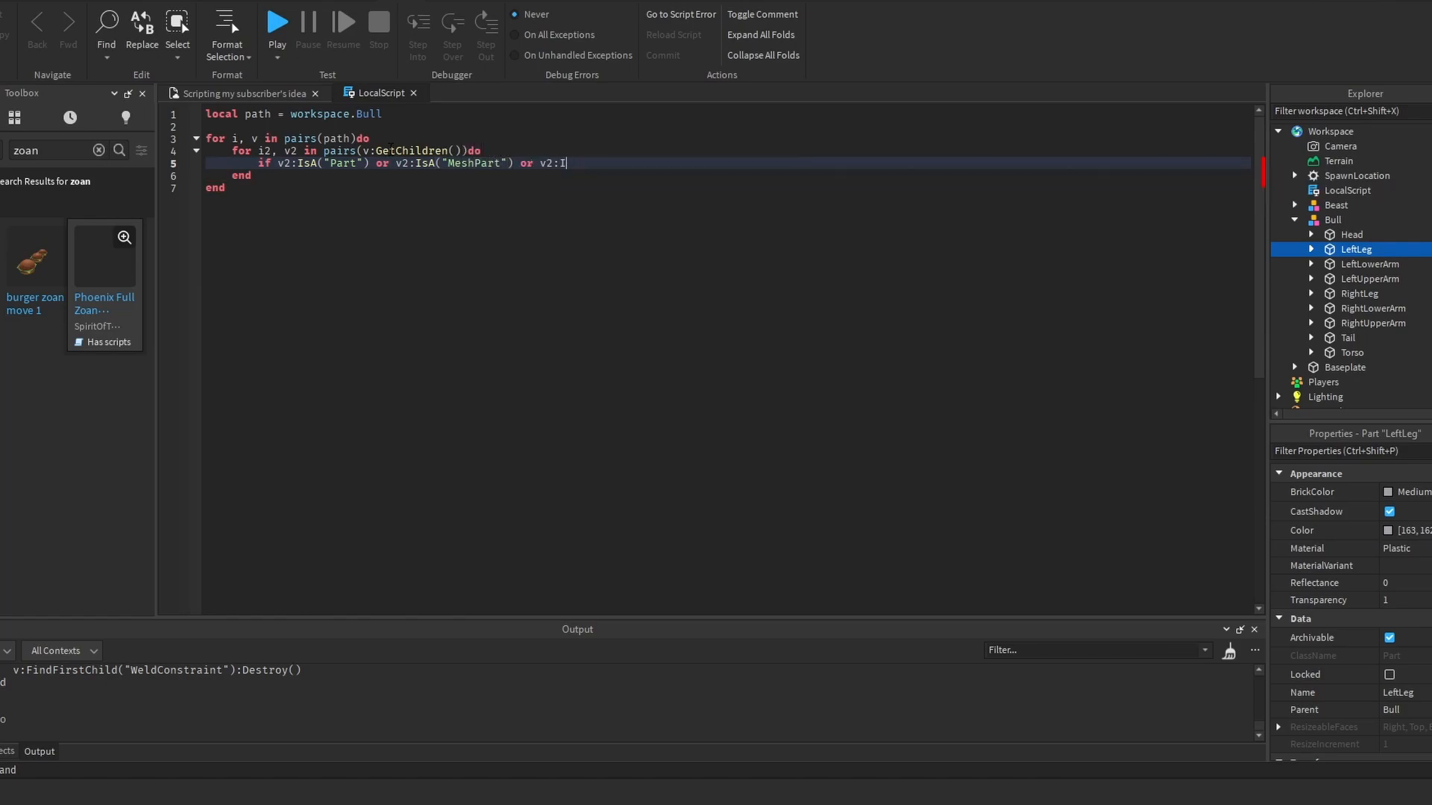
type("UnionOperat")
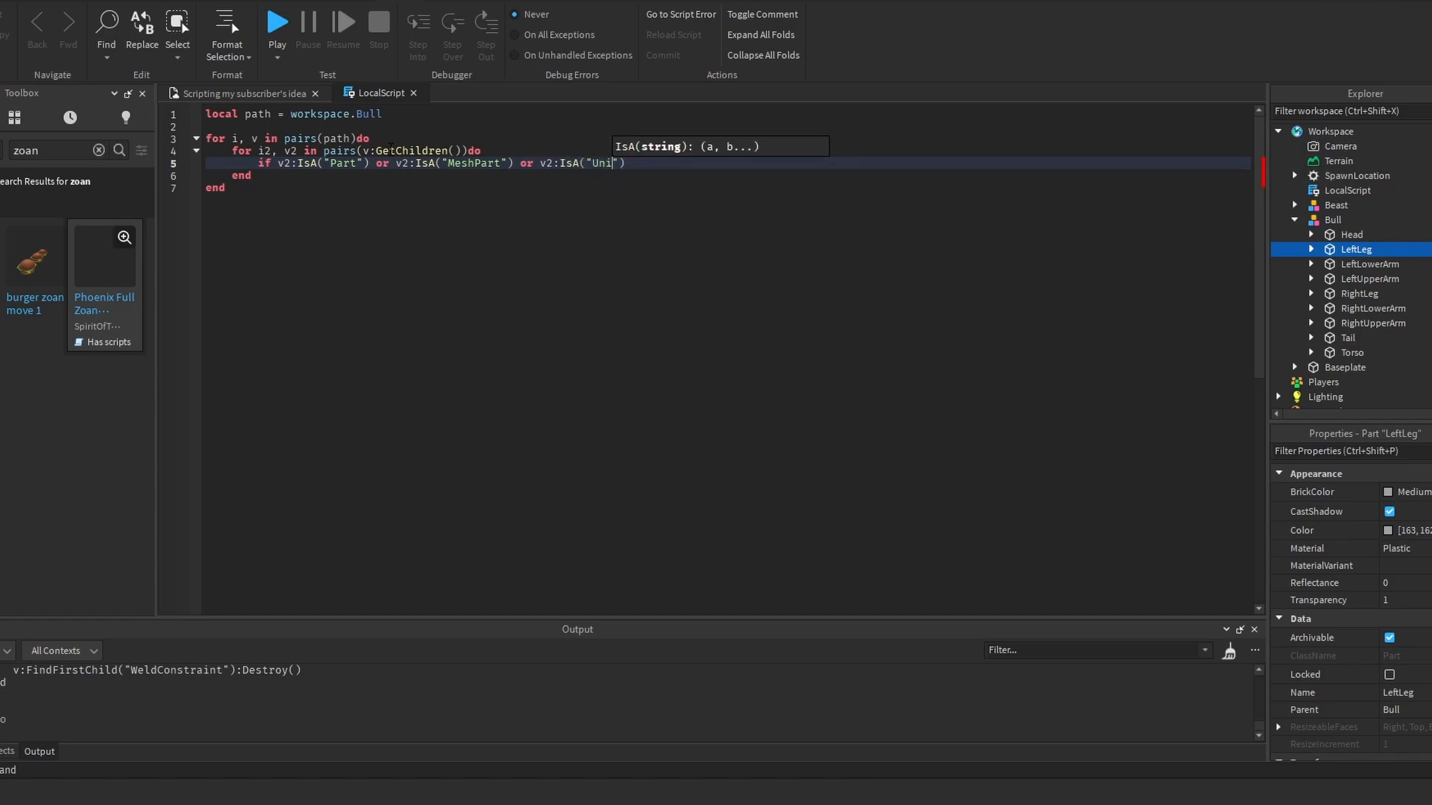
type("ion\") then")
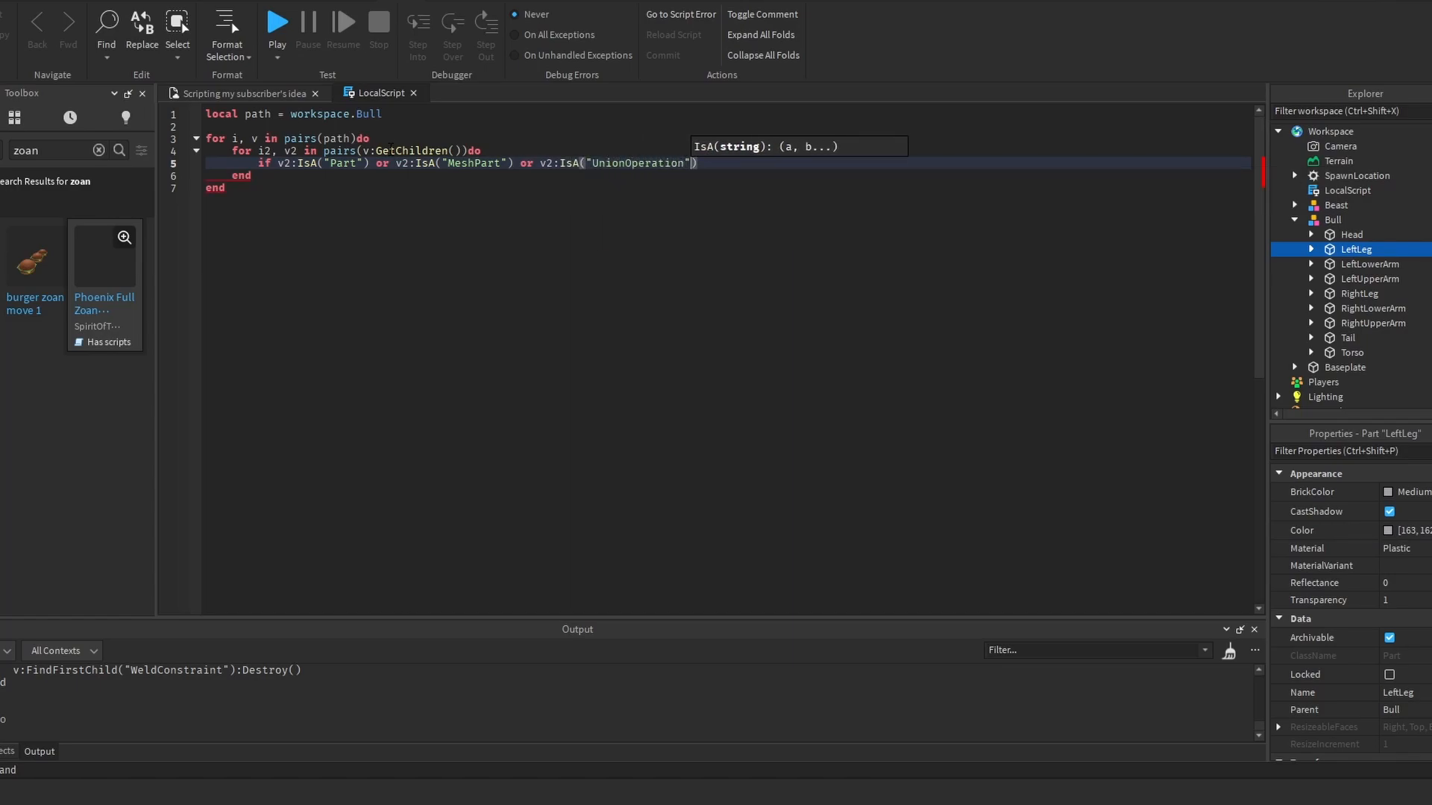
Step: Inside the if block, add the line local w = Instance.new("WeldConstraint", v2)
key("Return")
type("local w = Instance.new(\"WE")
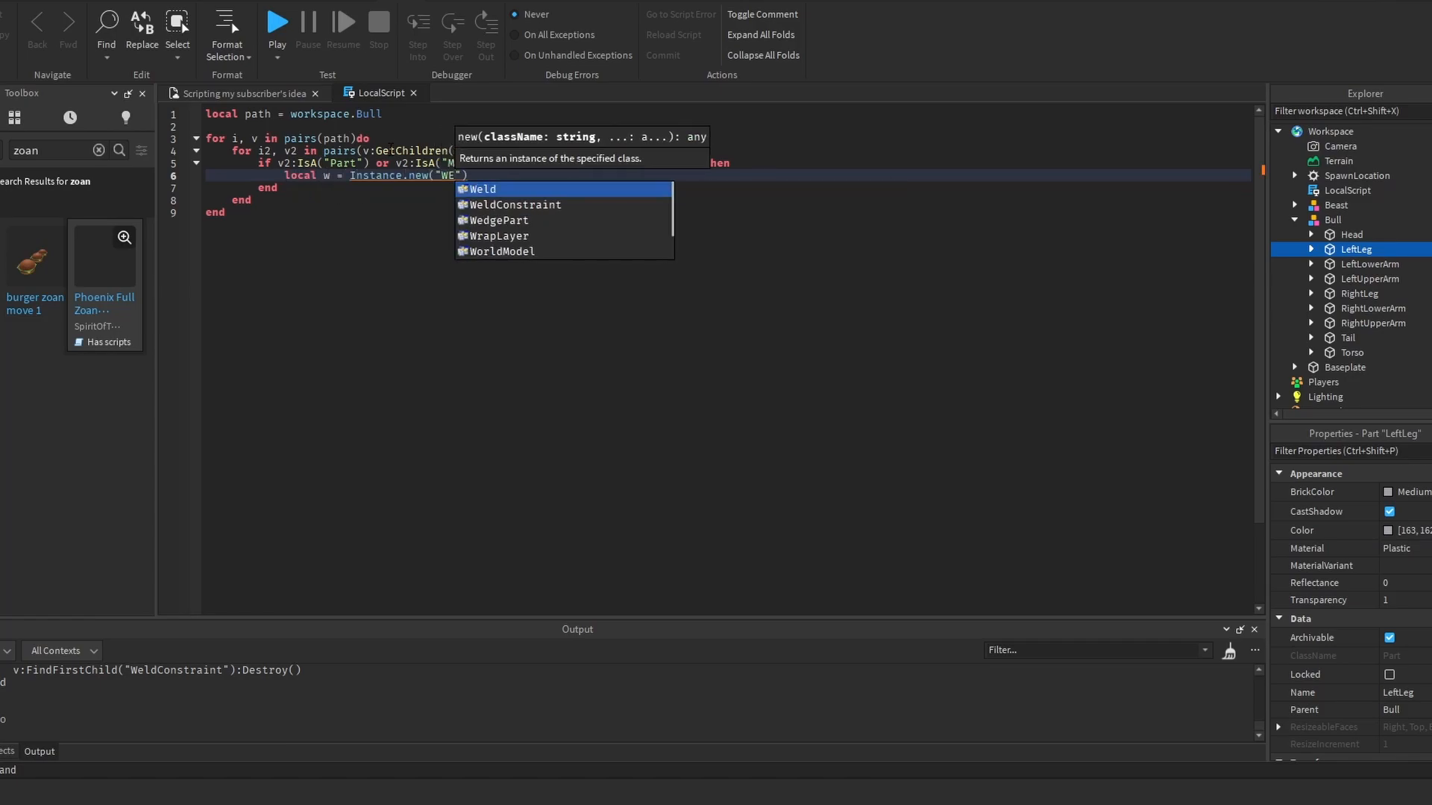
key("Down")
key("Tab")
key("End")
key("Return")
key("BackSpace")
key("BackSpace")
key("BackSpace")
key("Left")
type(", v2")
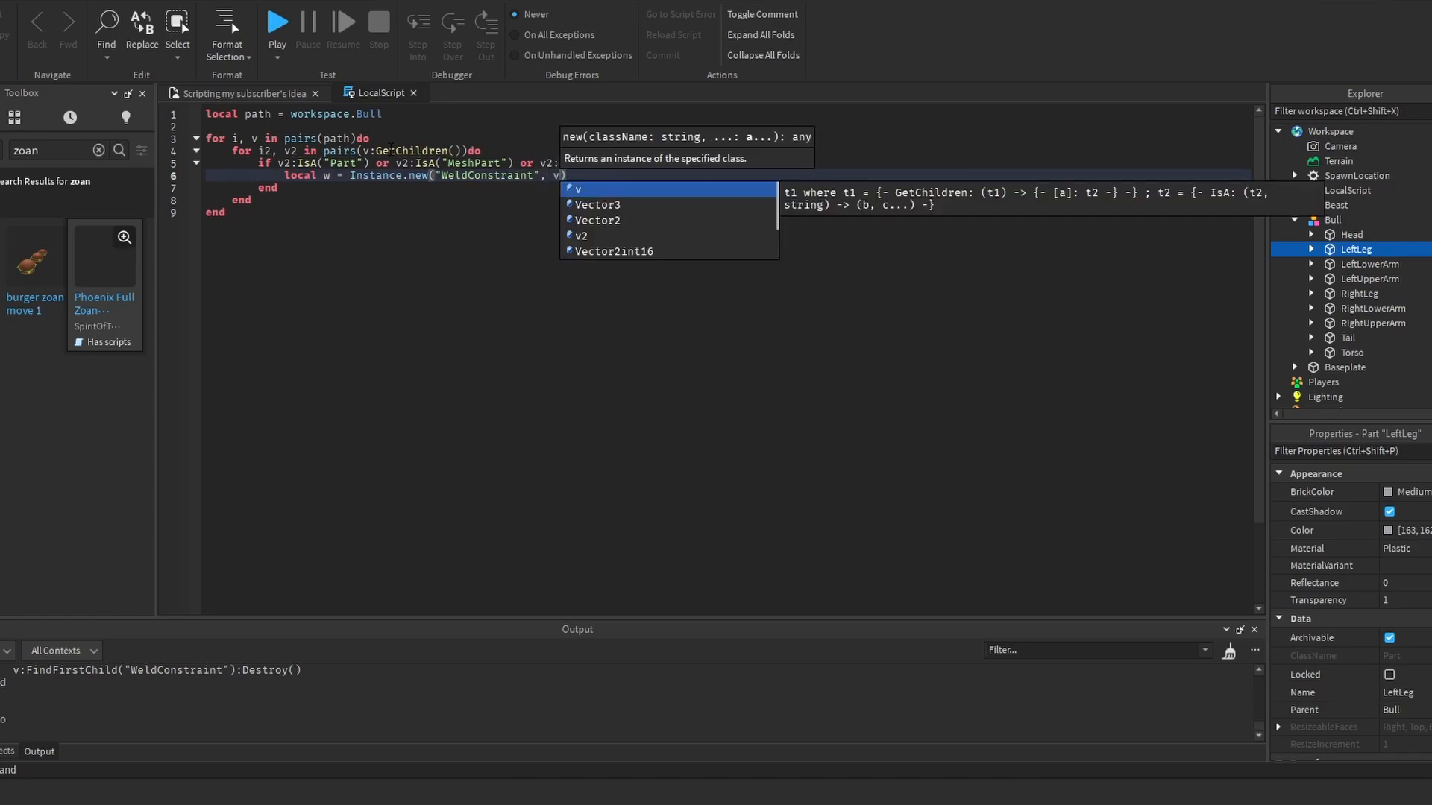
Step: Add a line below the weld's creation that assigns v to w.Part0
key("End")
key("Return")
type("w.Pa")
key("Down")
key("Tab")
key("Return")
Step: Add a line on line 8 of the script that assigns v2 to w.Part1
key("Return")
type("w.Par")
key("Down")
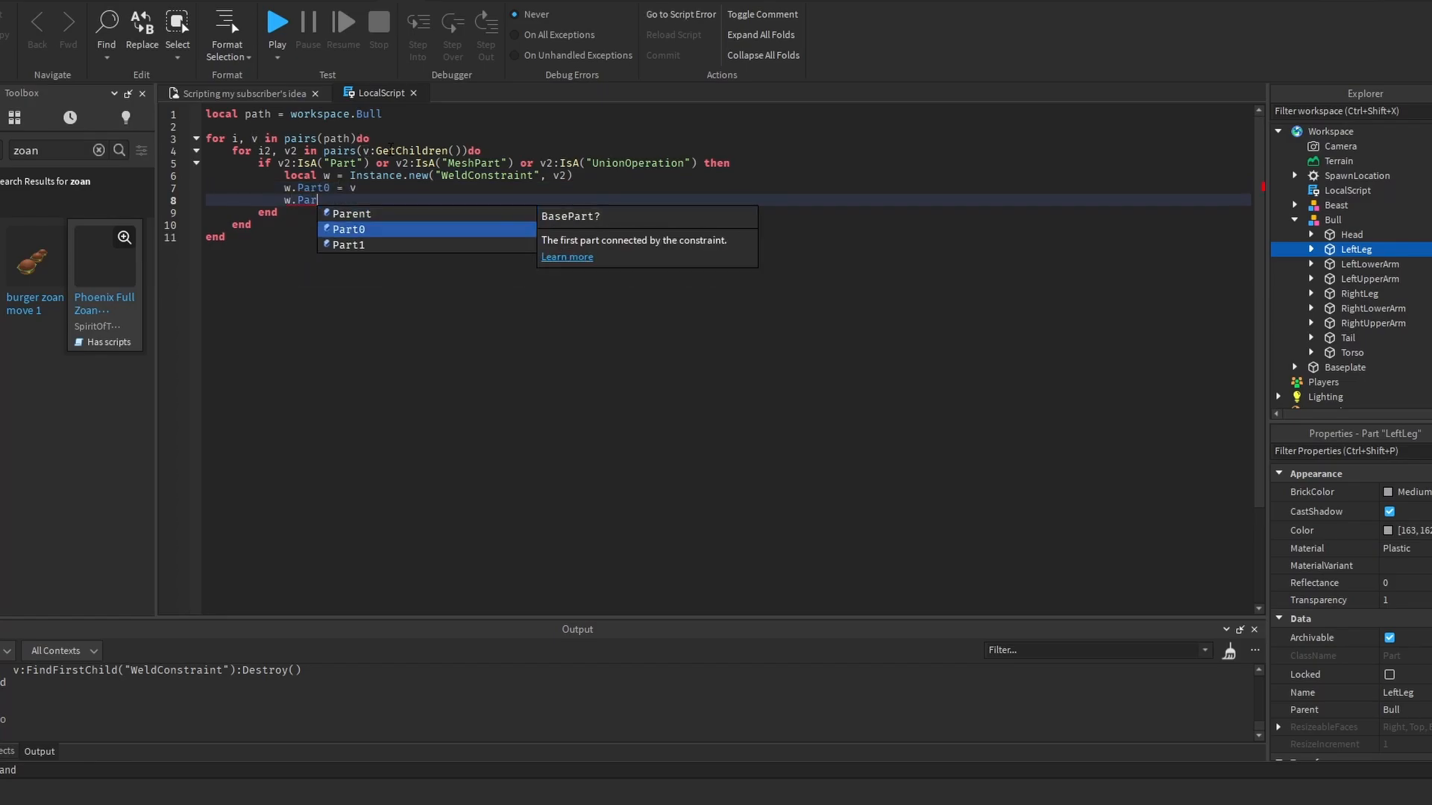
key("Down")
key("Return")
type("v2")
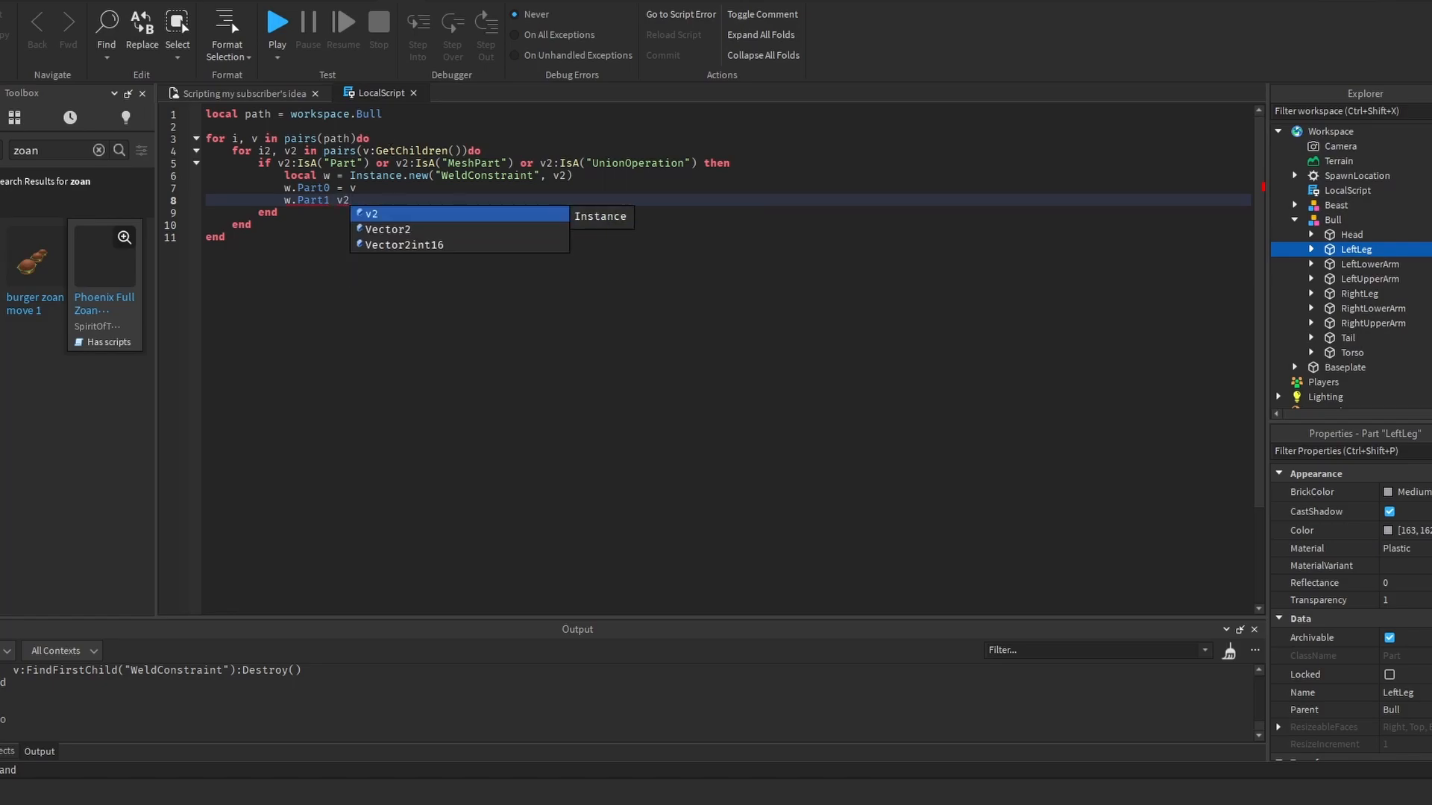
left_click(331, 200)
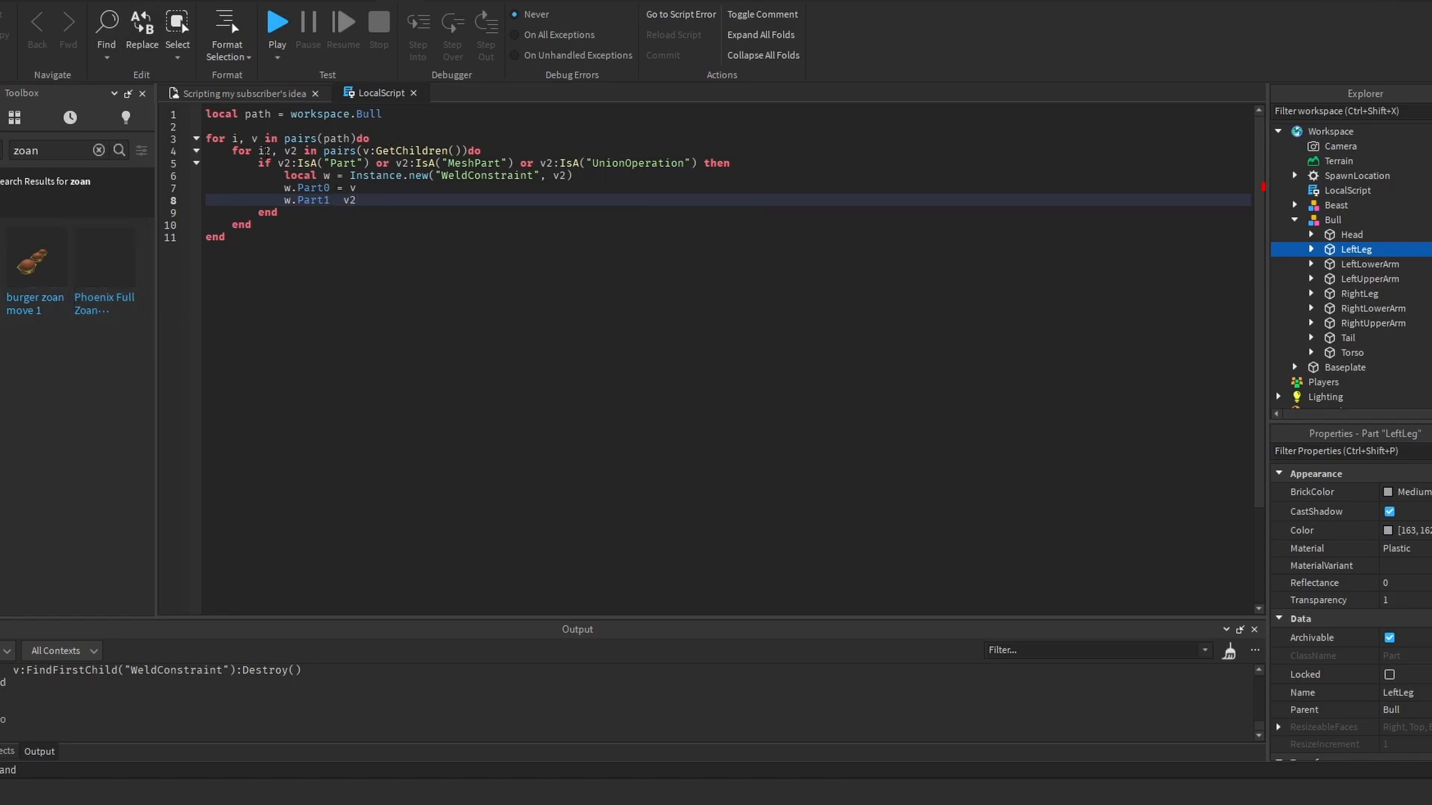
Step: Copy the whole script and try to run it as a command from the 3D view
left_click_drag(206, 138, 225, 238)
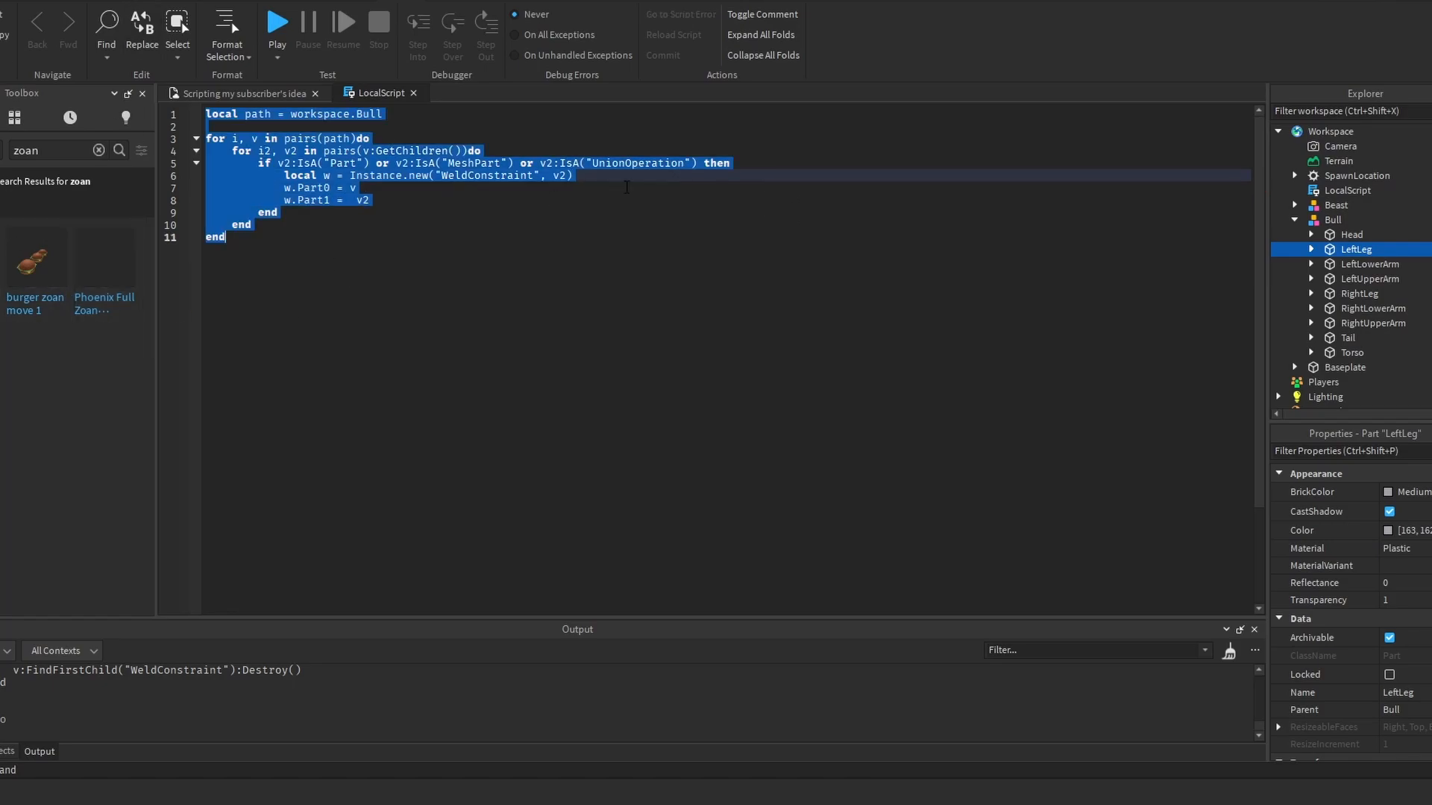
left_click(227, 93)
left_click(482, 449)
scroll(482, 449, "down", 2)
left_click(489, 771)
key("ctrl+v")
key("Return")
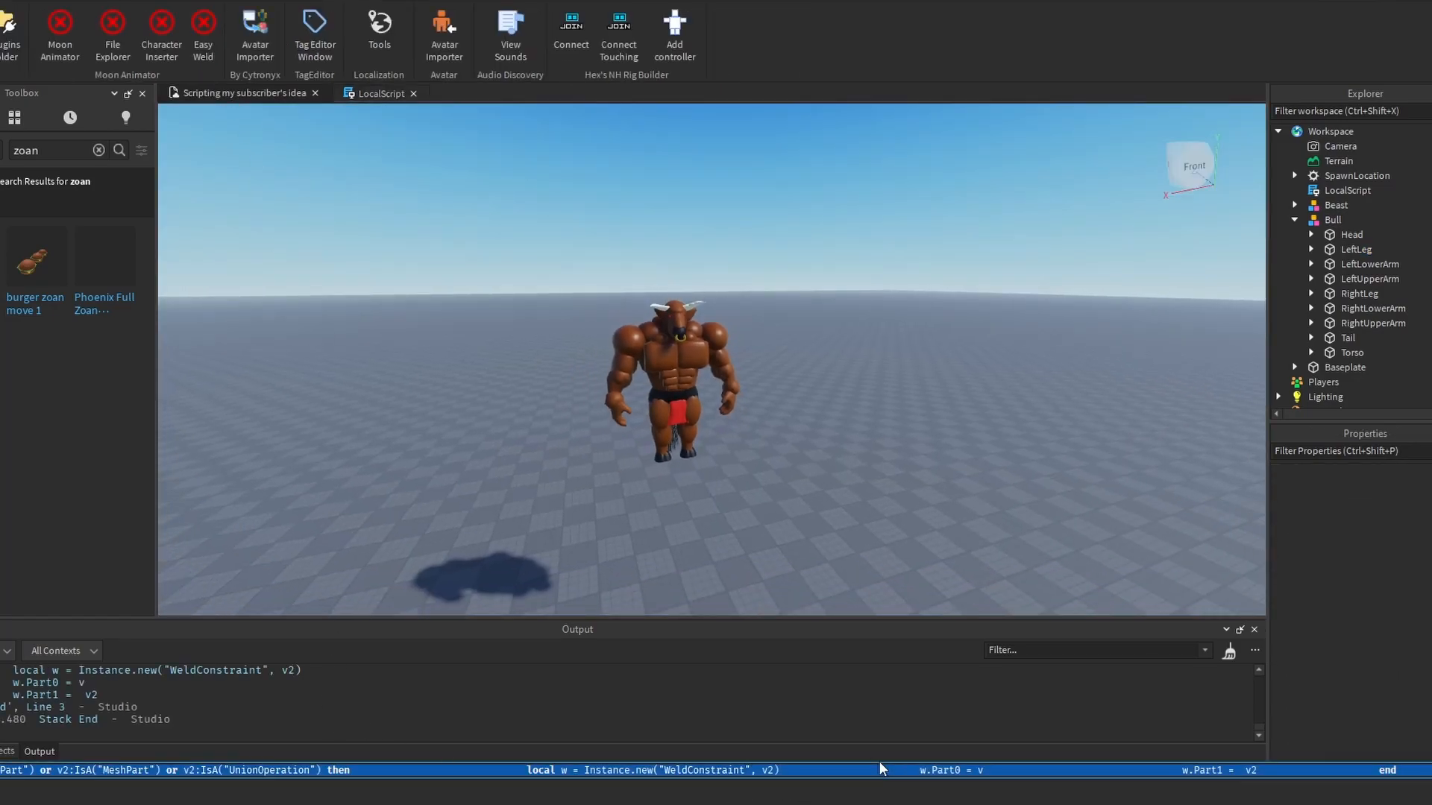
Step: Playtest the place and inspect the Bull model and its child parts in the running Workspace
left_click(883, 325)
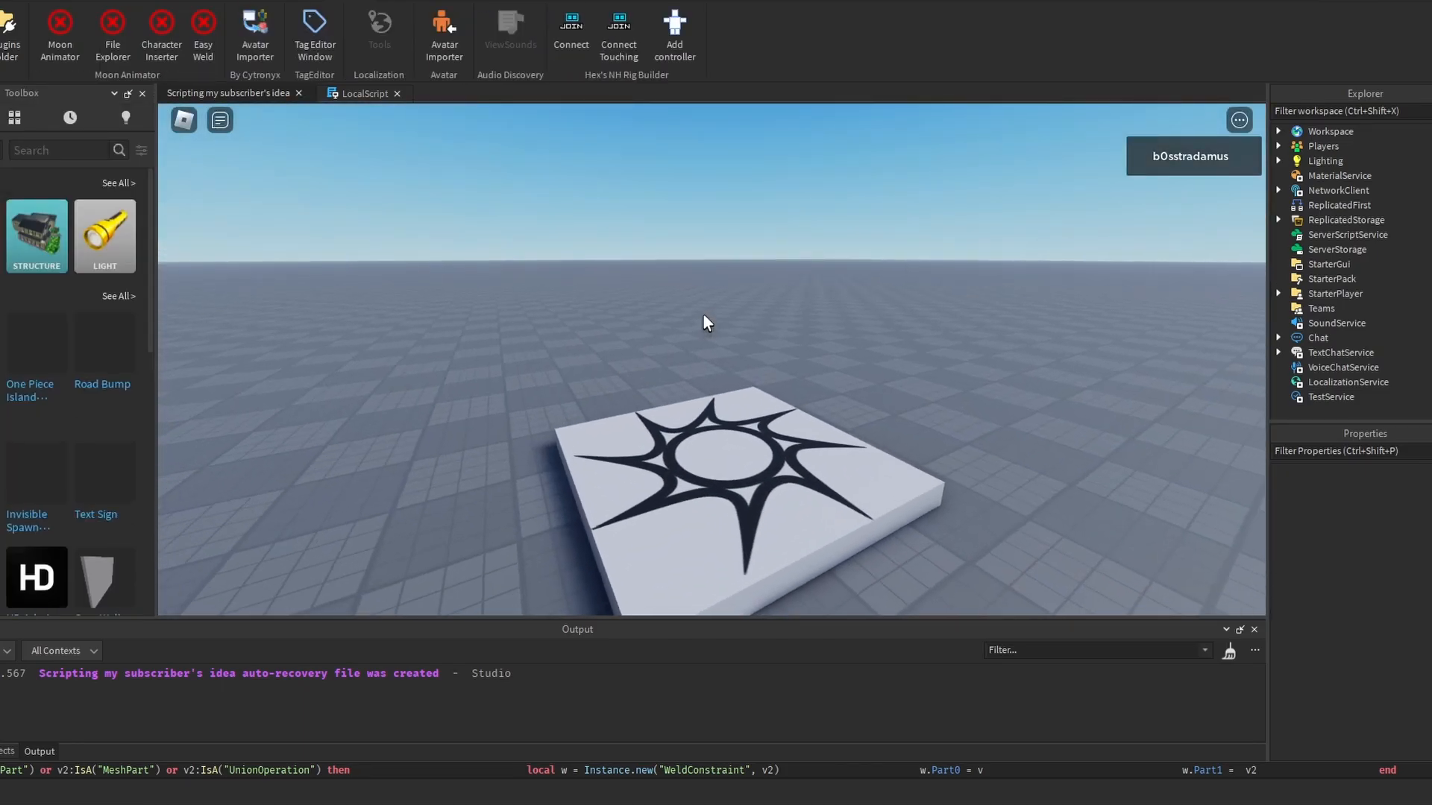
left_click(1278, 131)
left_click(1332, 219)
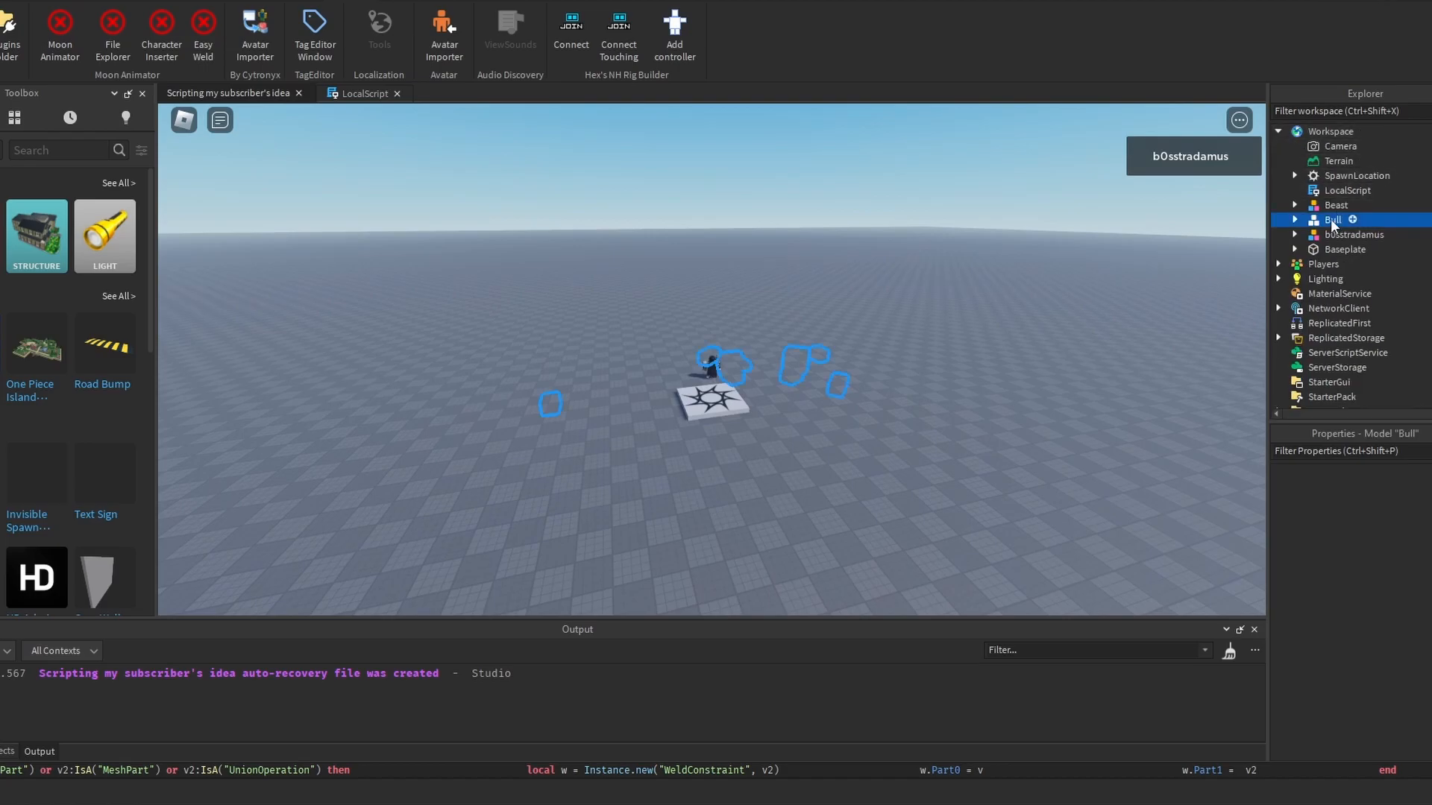
key("f")
right_click_drag(622, 311, 622, 310)
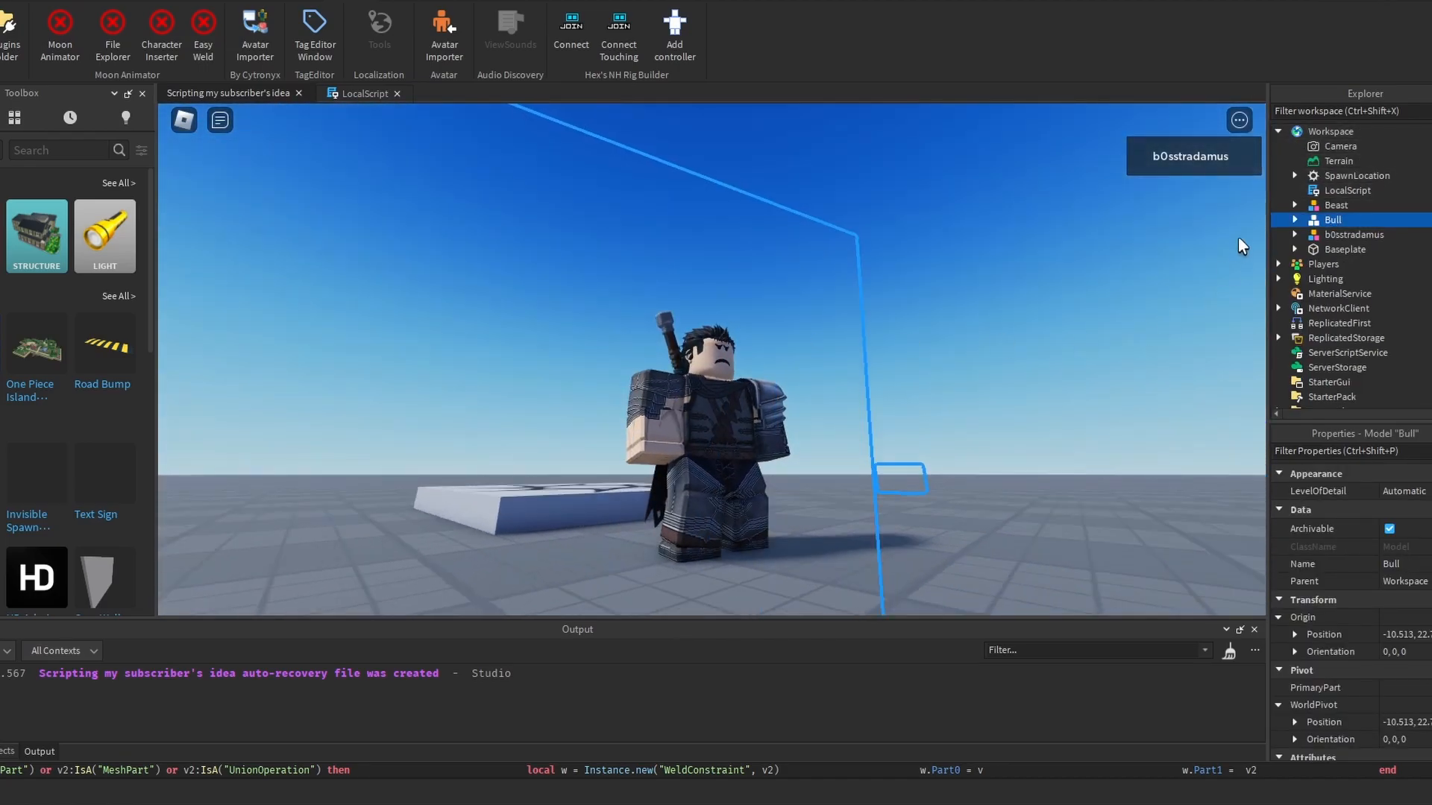
left_click(1295, 219)
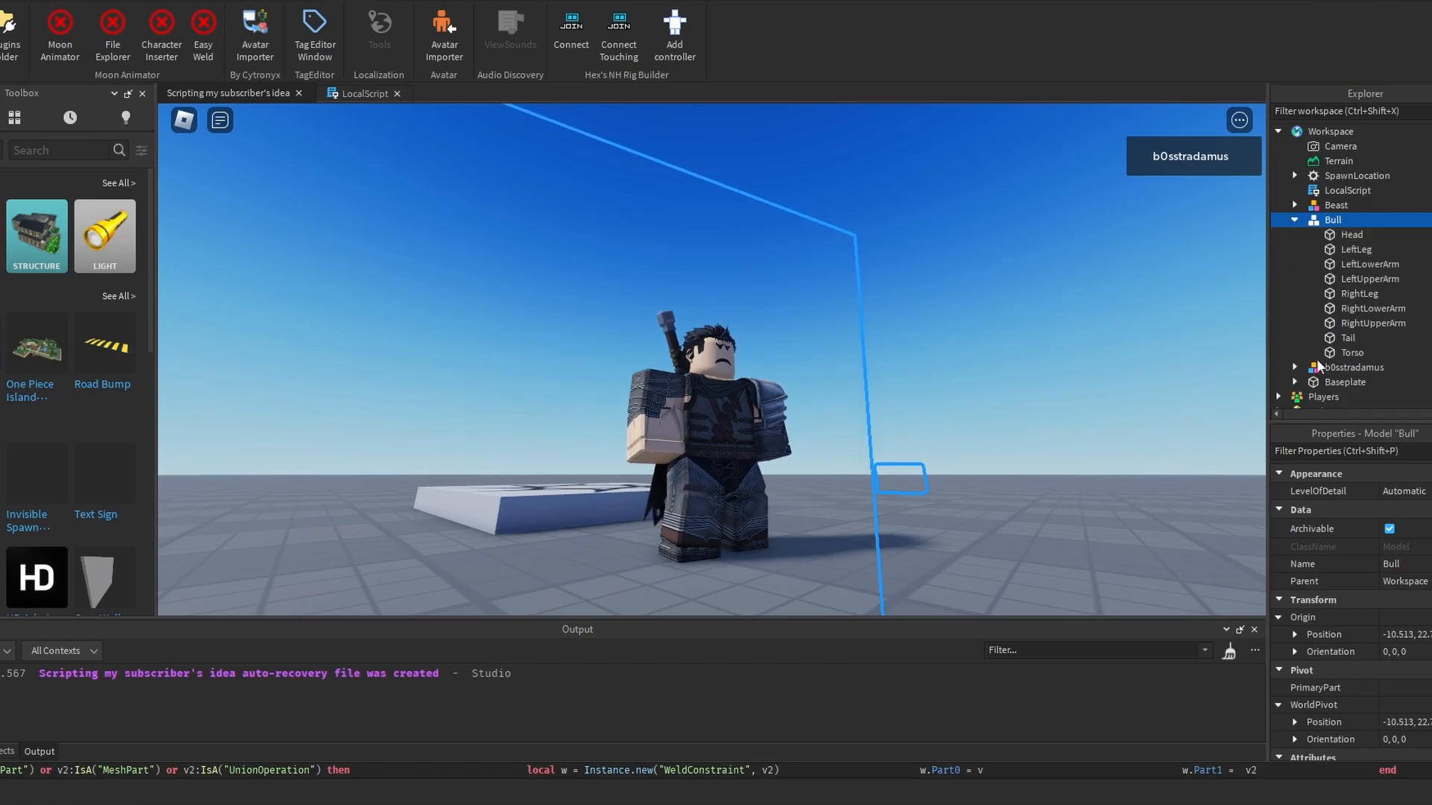
Step: Stop the playtest and check the Main parts inside the Bull's Head for weld constraints
key("shift+F5")
left_click(1311, 234)
left_click(1329, 308)
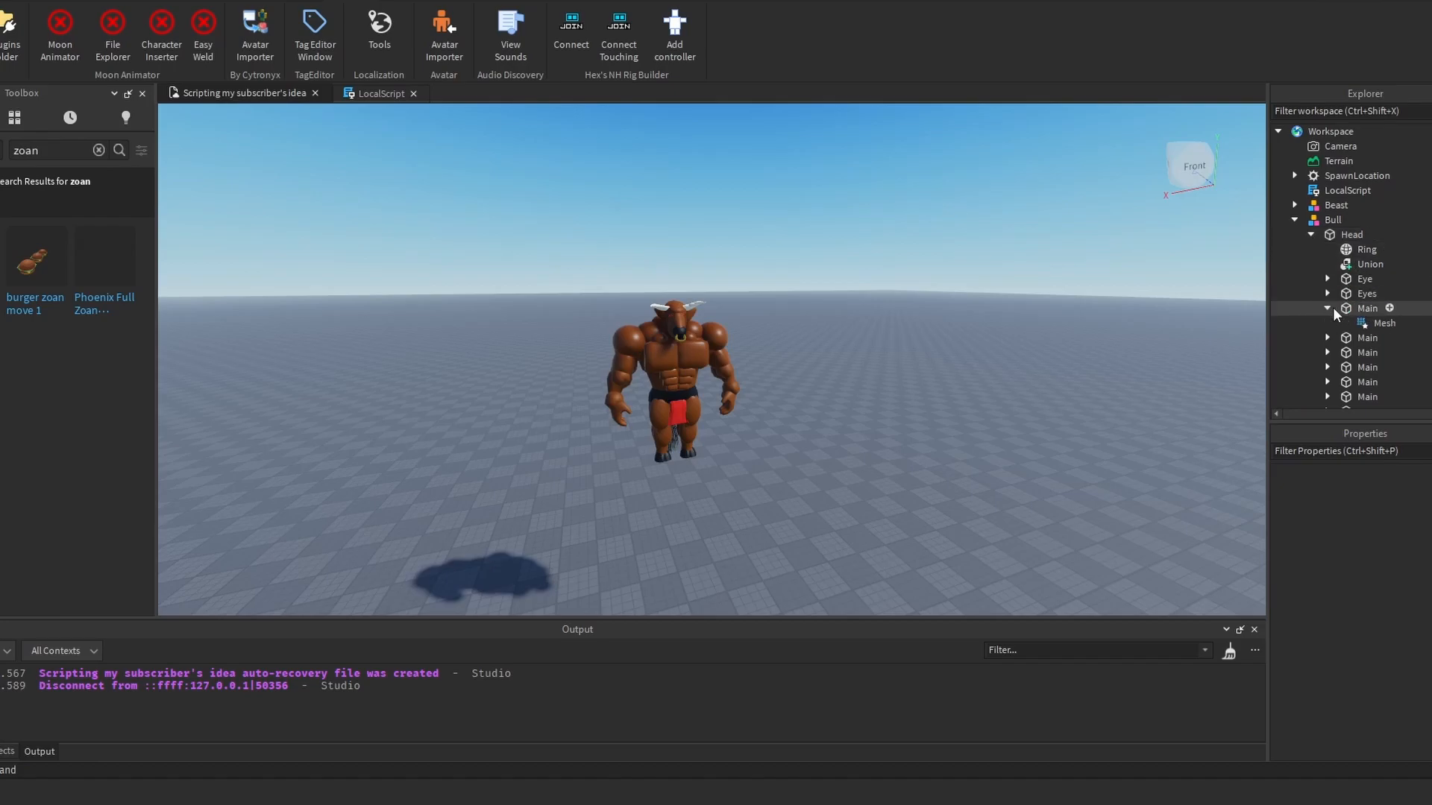
left_click(1365, 325)
left_click(1357, 309)
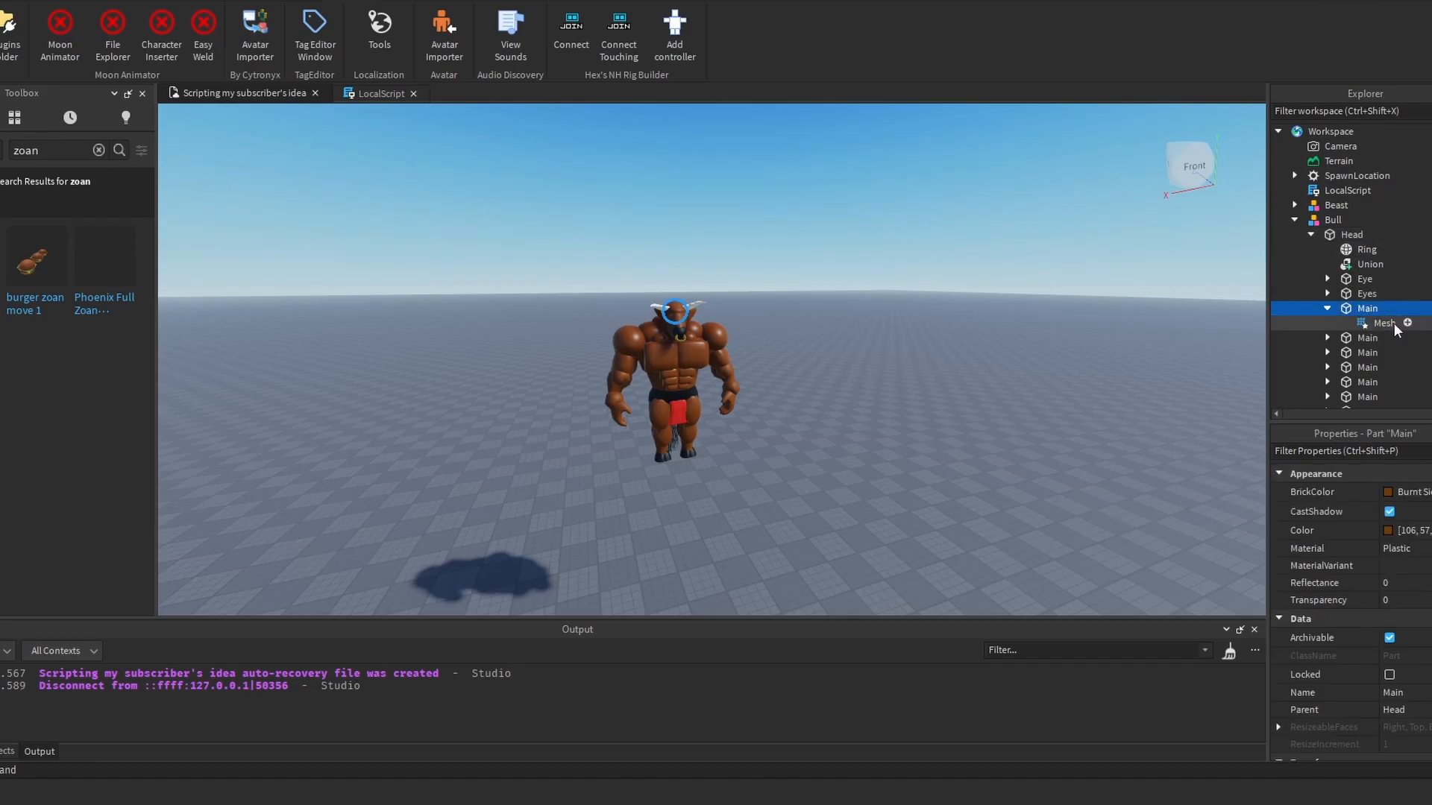
scroll(1380, 325, "down", 2)
left_click(1327, 329)
Step: Run the unchanged script as a command again and read the resulting output for errors
left_click(365, 89)
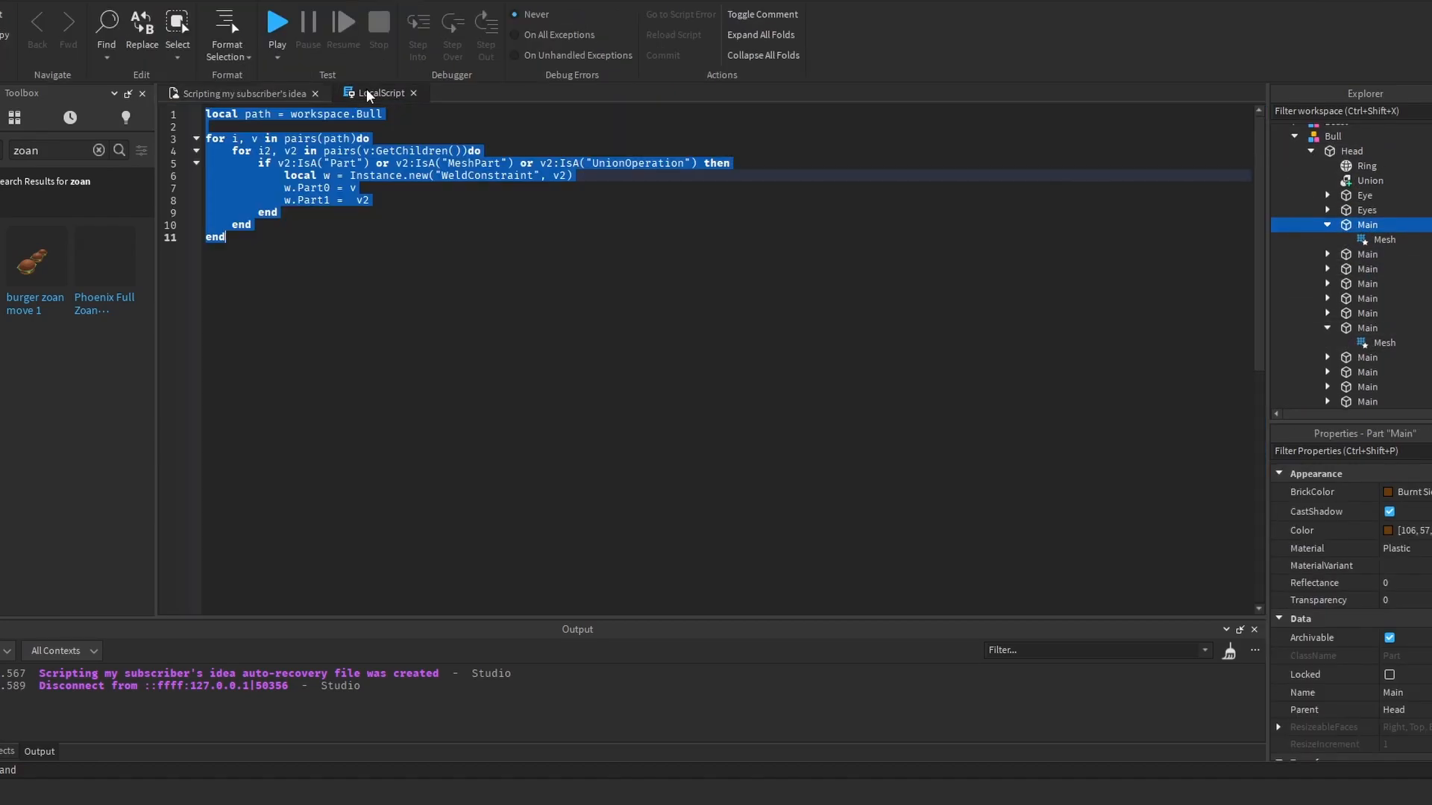
left_click(635, 773)
type("local path = workspace.Bull  for i, v in pairs(path)do \tfor i2, v2 in pairs(v:GetChildren())do \t\tif v2:IsA(\"Part\") or v2:IsA(\"MeshPart\") or v2:IsA(\"UnionOperation\") then \t\t\tlocal w = Instance.new(\"WeldConstraint\", v2) \t\t\tw.Part0 = v \t\t\tw.Part1 =  v2 \t\tend \tend end")
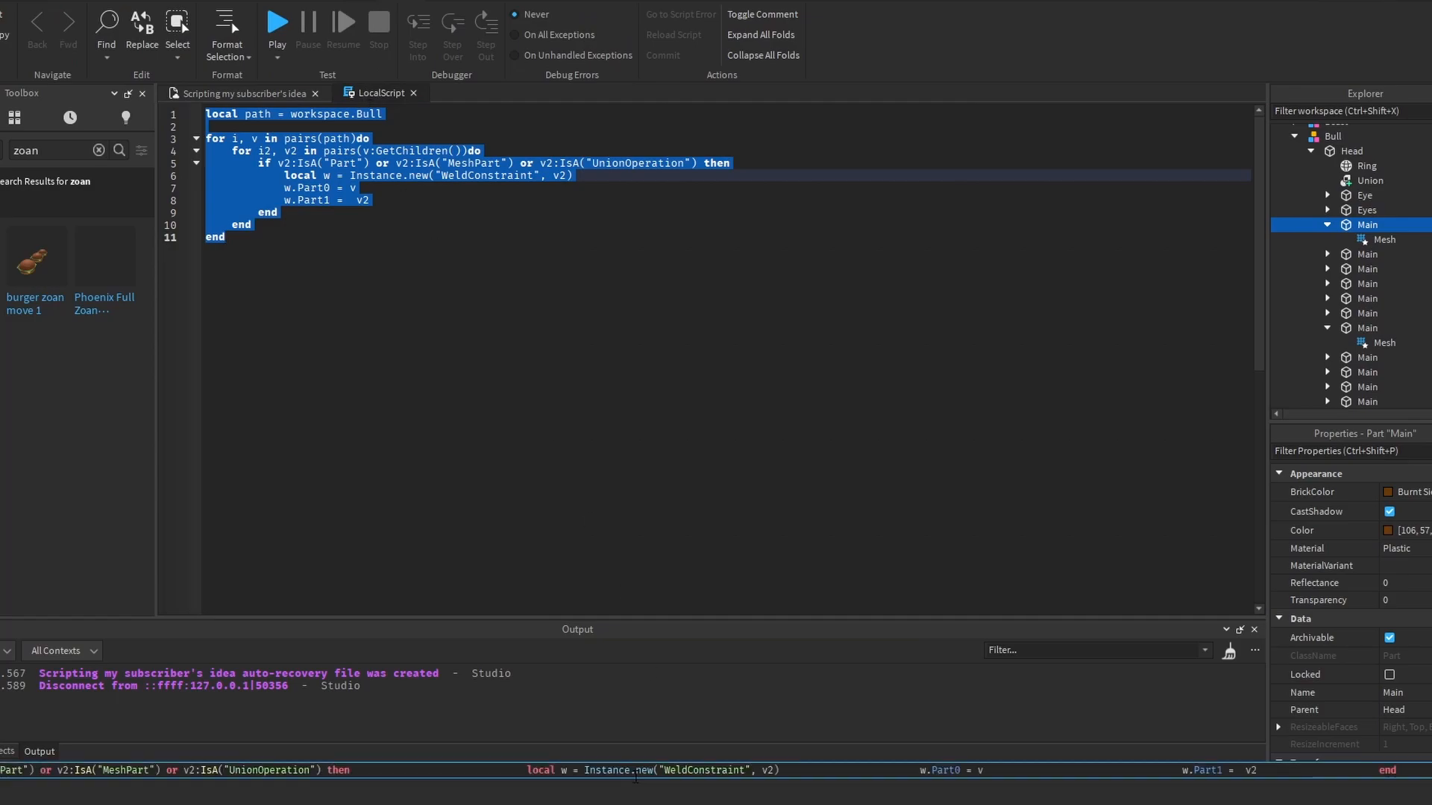
key("Return")
scroll(470, 695, "up", 3)
scroll(469, 695, "down", 2)
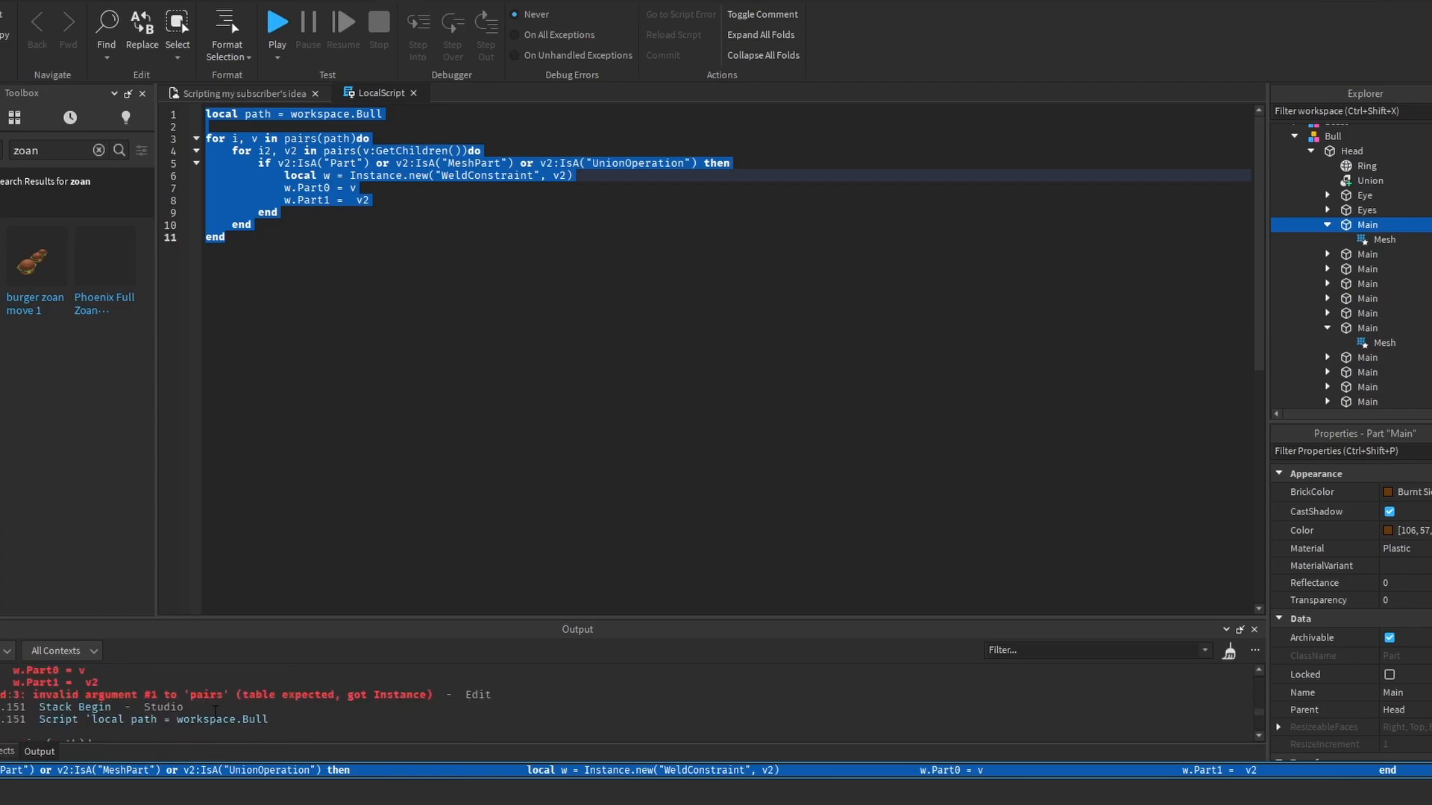
Step: Change the outer loop's pairs argument on line 3 to path:GetChildren()
left_click(418, 176)
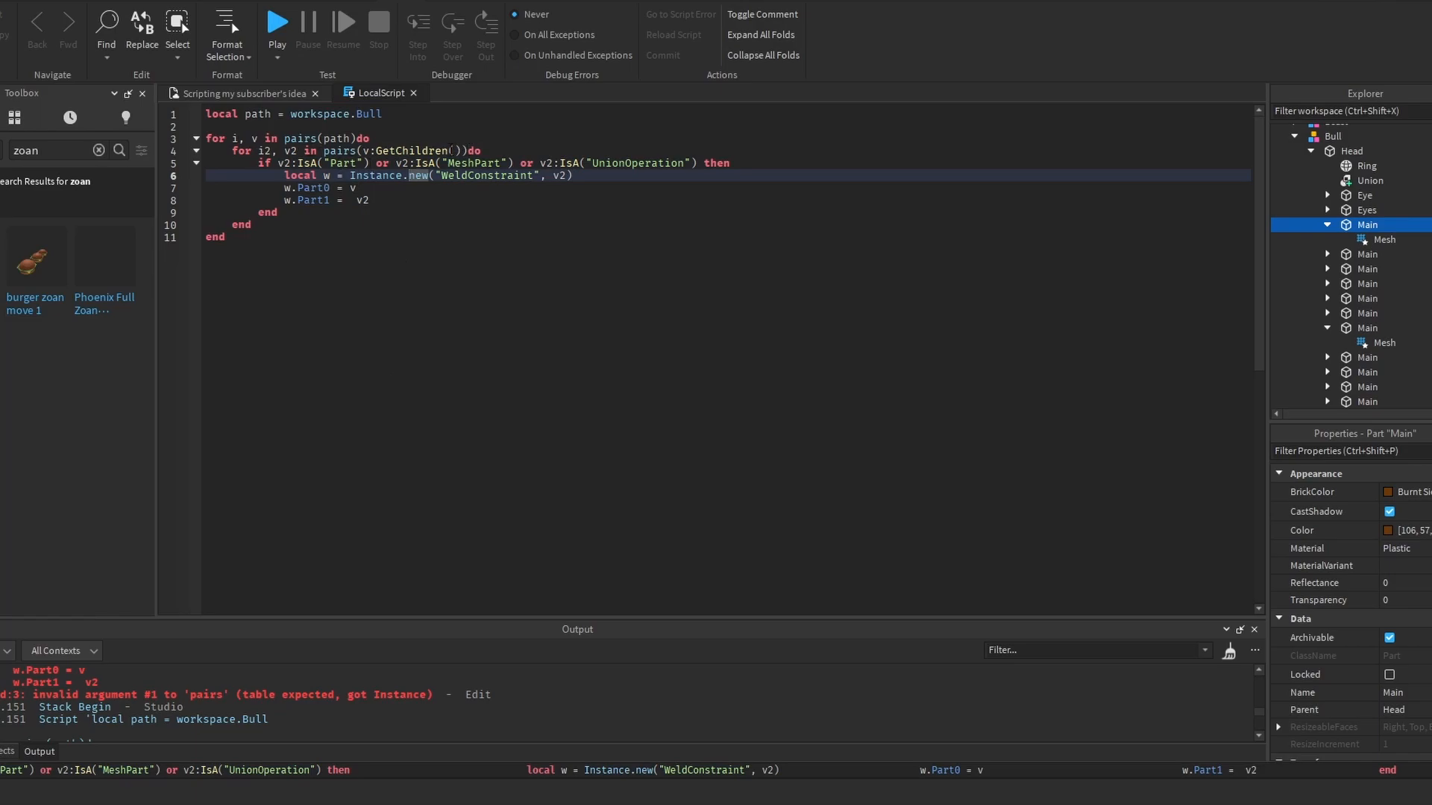
left_click(353, 137)
type(":GetChildren()")
Step: Copy the whole corrected script and run it as a command to weld the Bull's parts
key("ctrl+a")
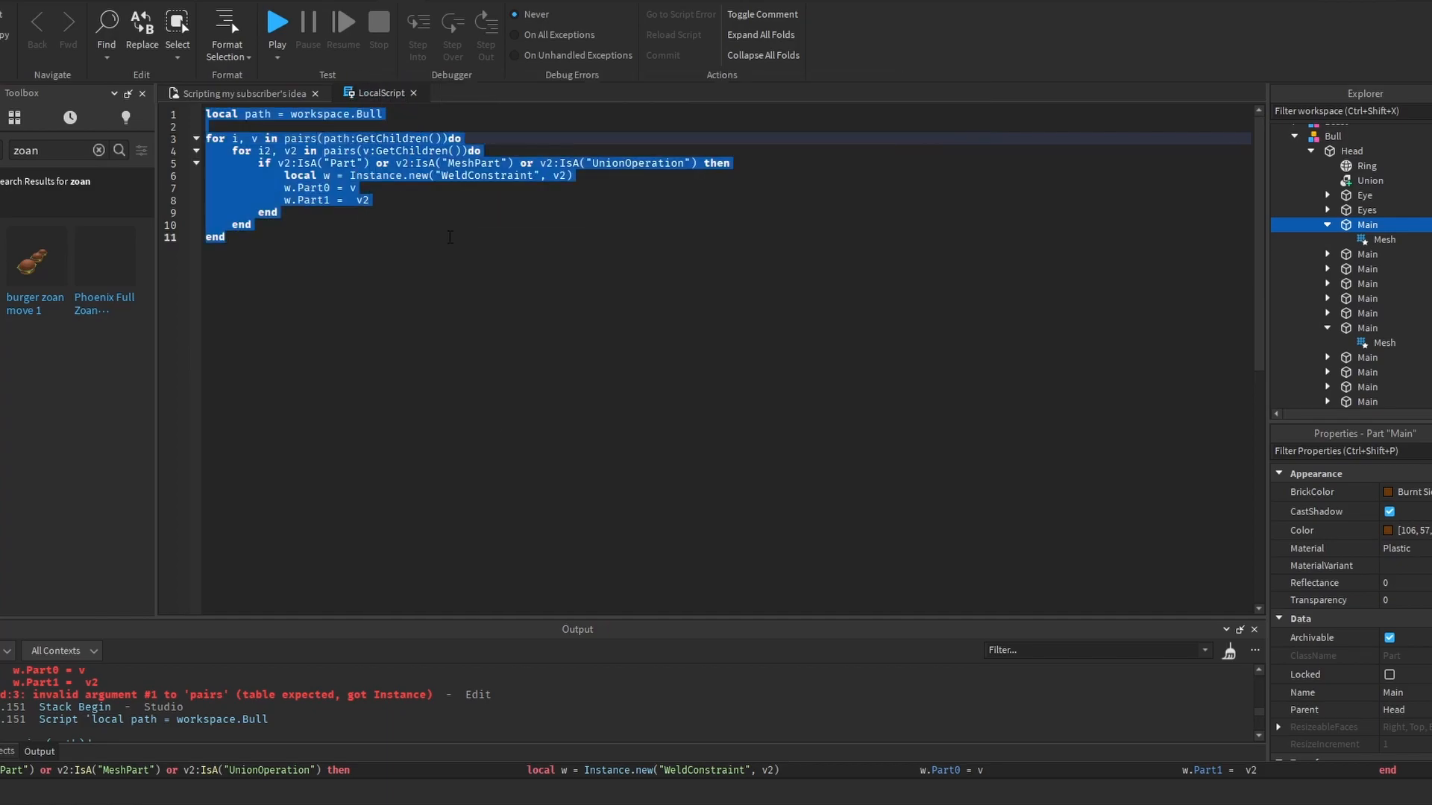
left_click(522, 768)
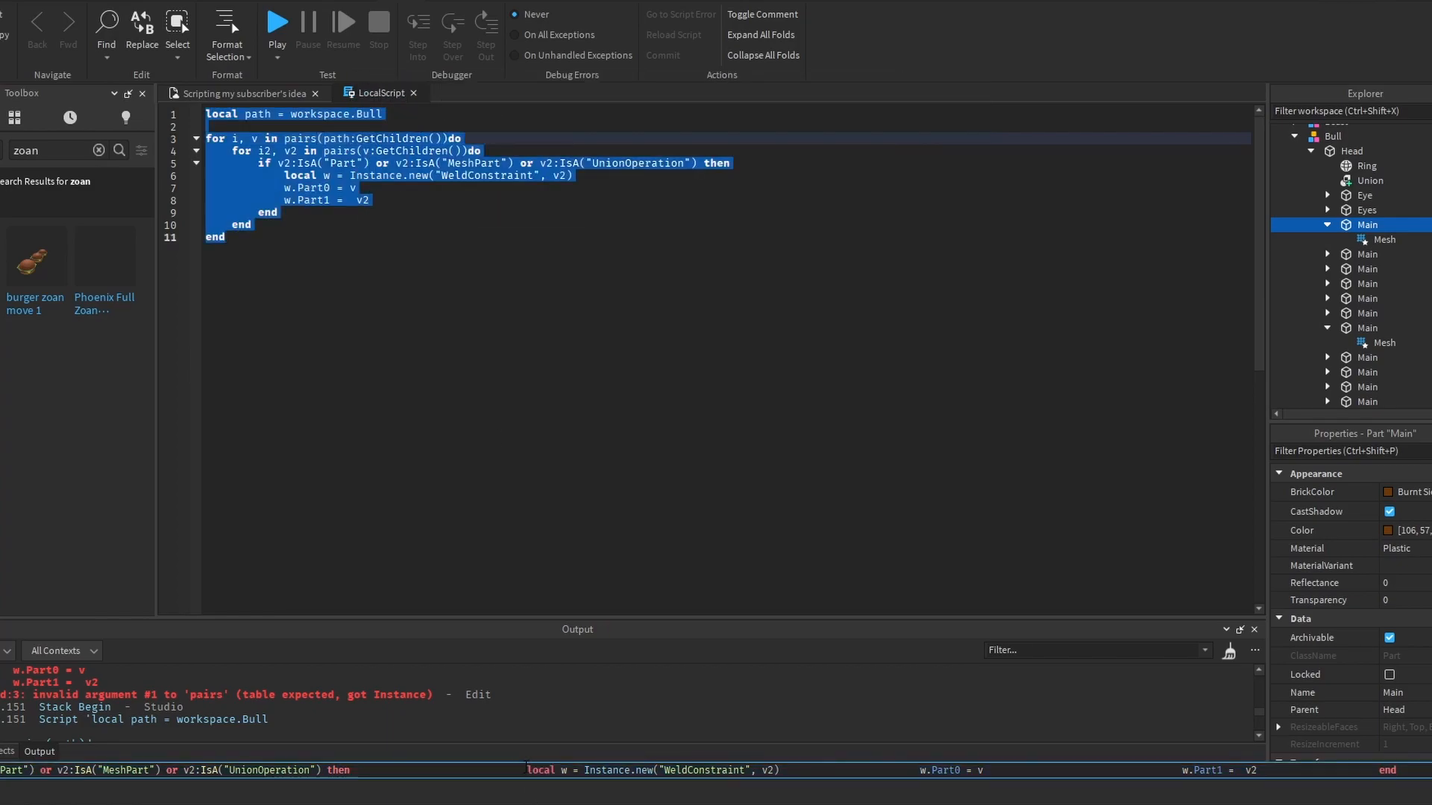
key("Return")
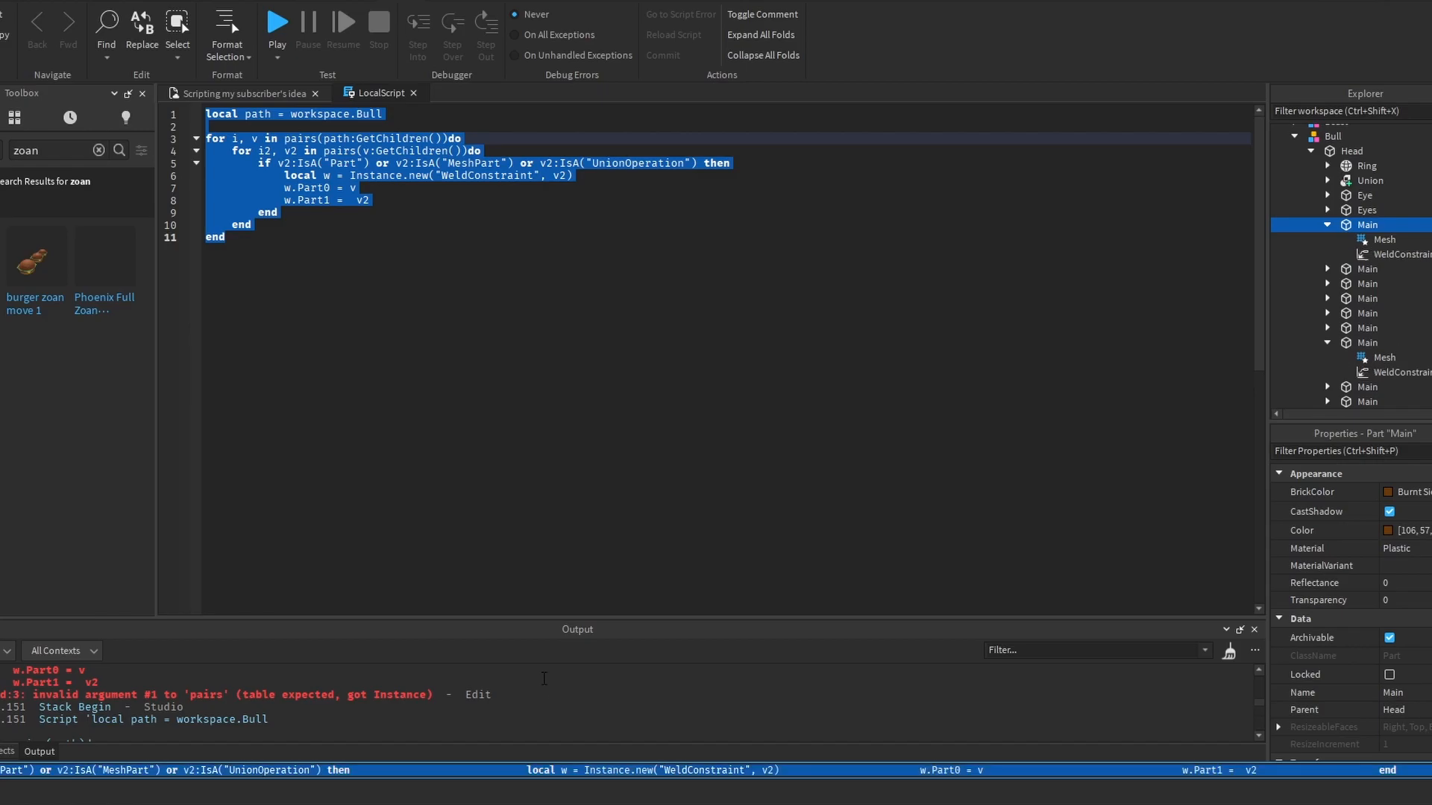
Step: Playtest the place and walk the character around the Bull's body parts to check whether each stays welded together
left_click(269, 22)
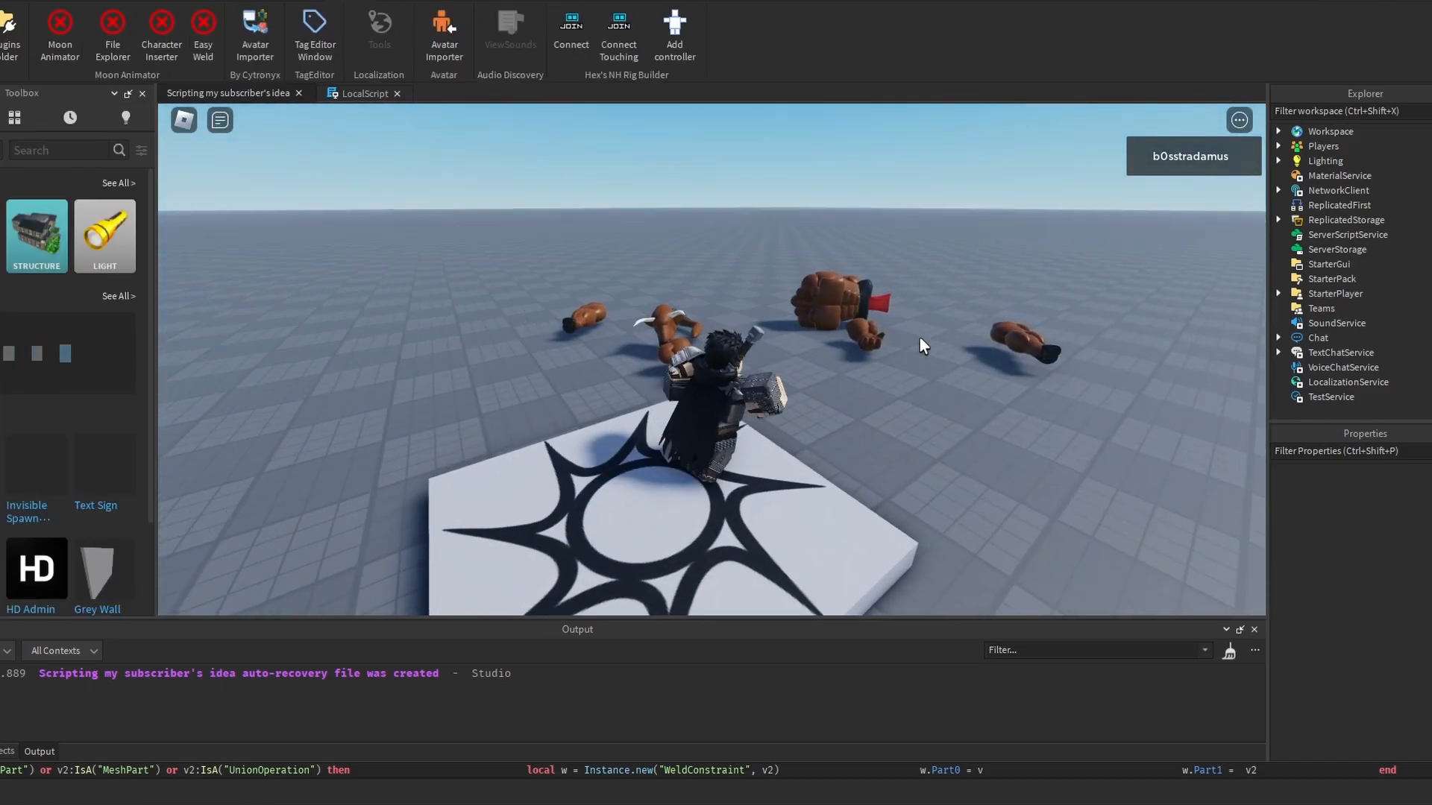
key("w")
mouse_move(920, 339)
right_mouse_down()
mouse_move(908, 339)
mouse_move(919, 338)
right_mouse_up()
key("s")
key("d")
key("space")
key("d")
key("w")
scroll(919, 338, "up", 3)
scroll(920, 339, "down", 3)
key("s")
key("w")
key("a")
key("s")
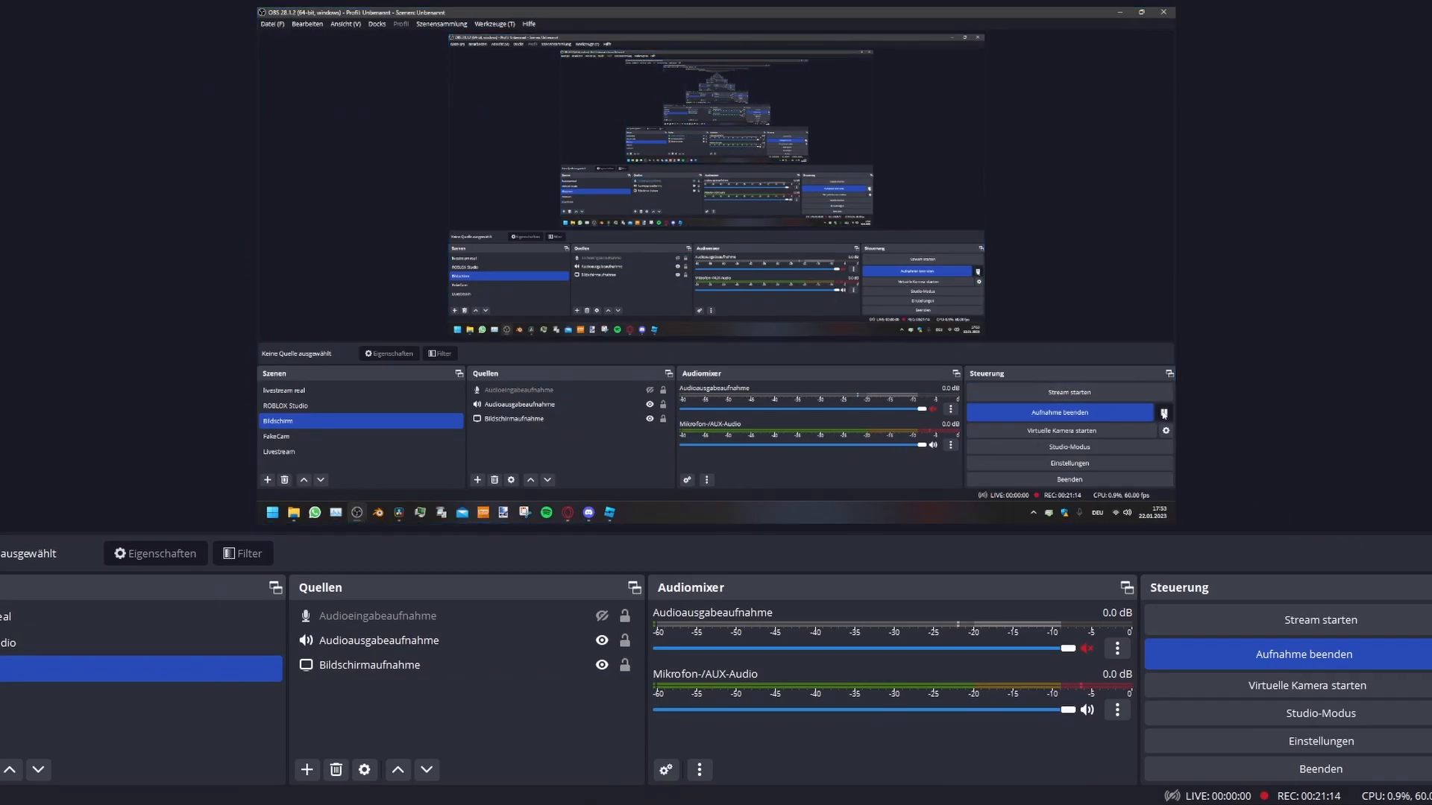
left_click(1163, 413)
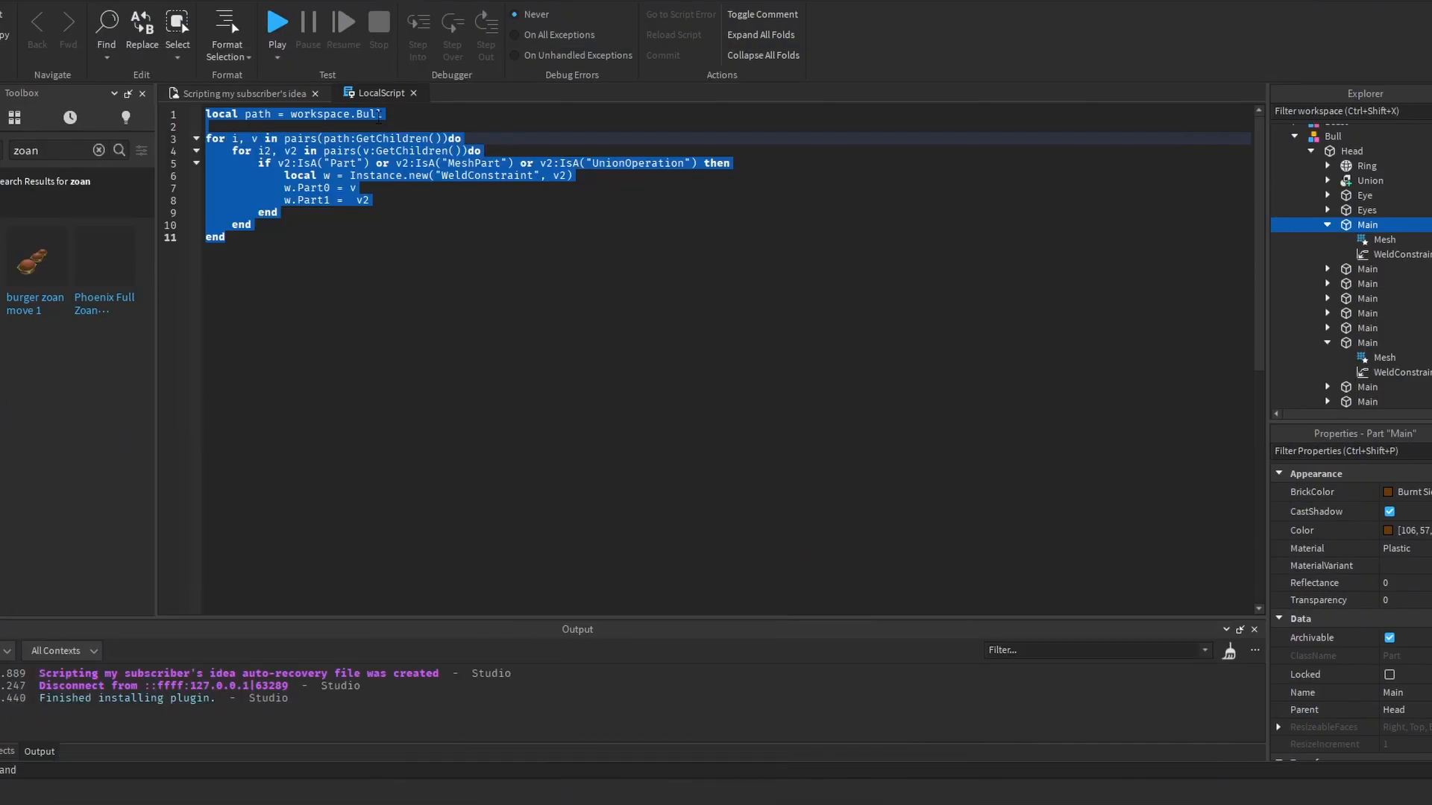
Step: Return to the 3D view, collapse the children of the Bull's Head and select the Head part
left_click(232, 92)
left_click(688, 389)
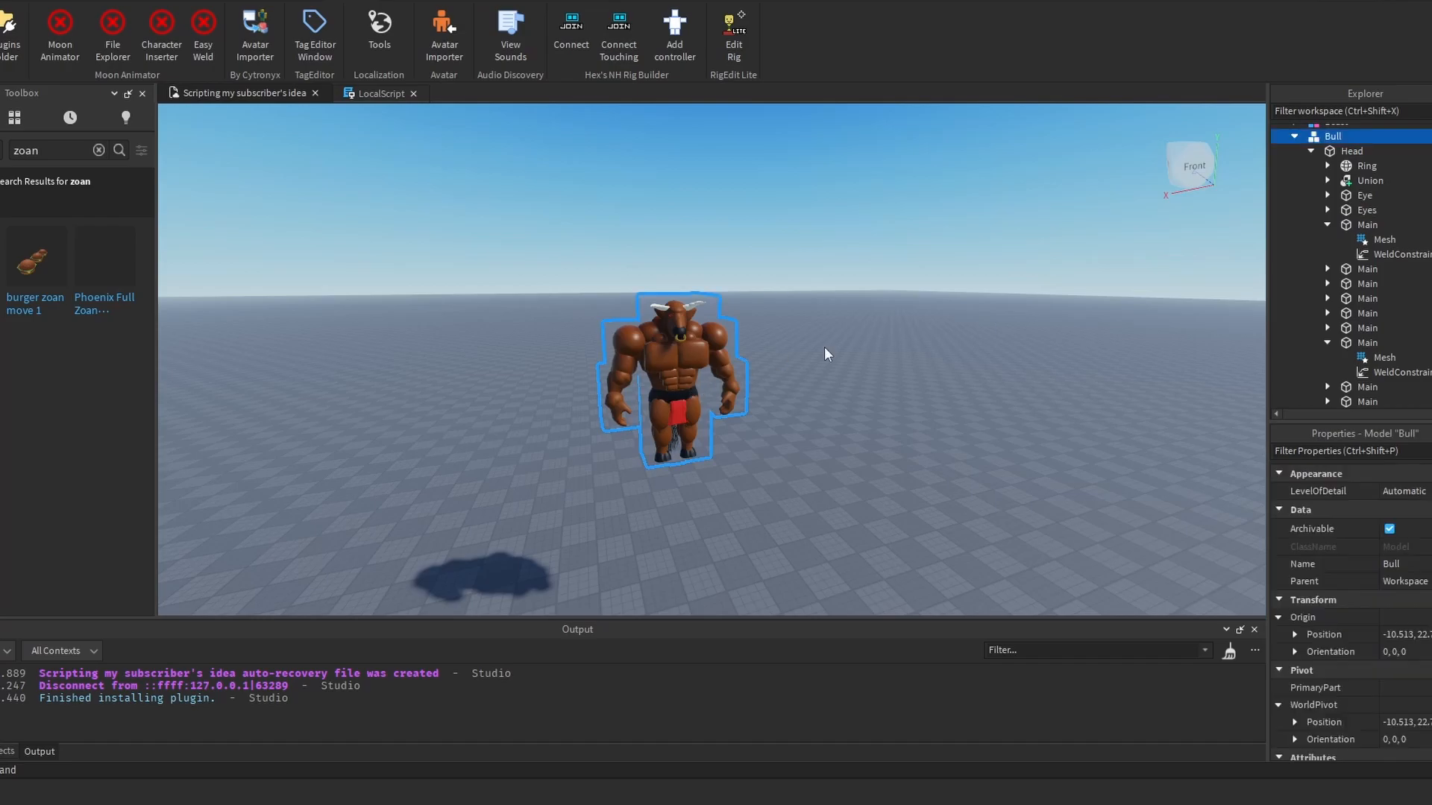
scroll(926, 296, "up", 5)
scroll(921, 296, "down", 3)
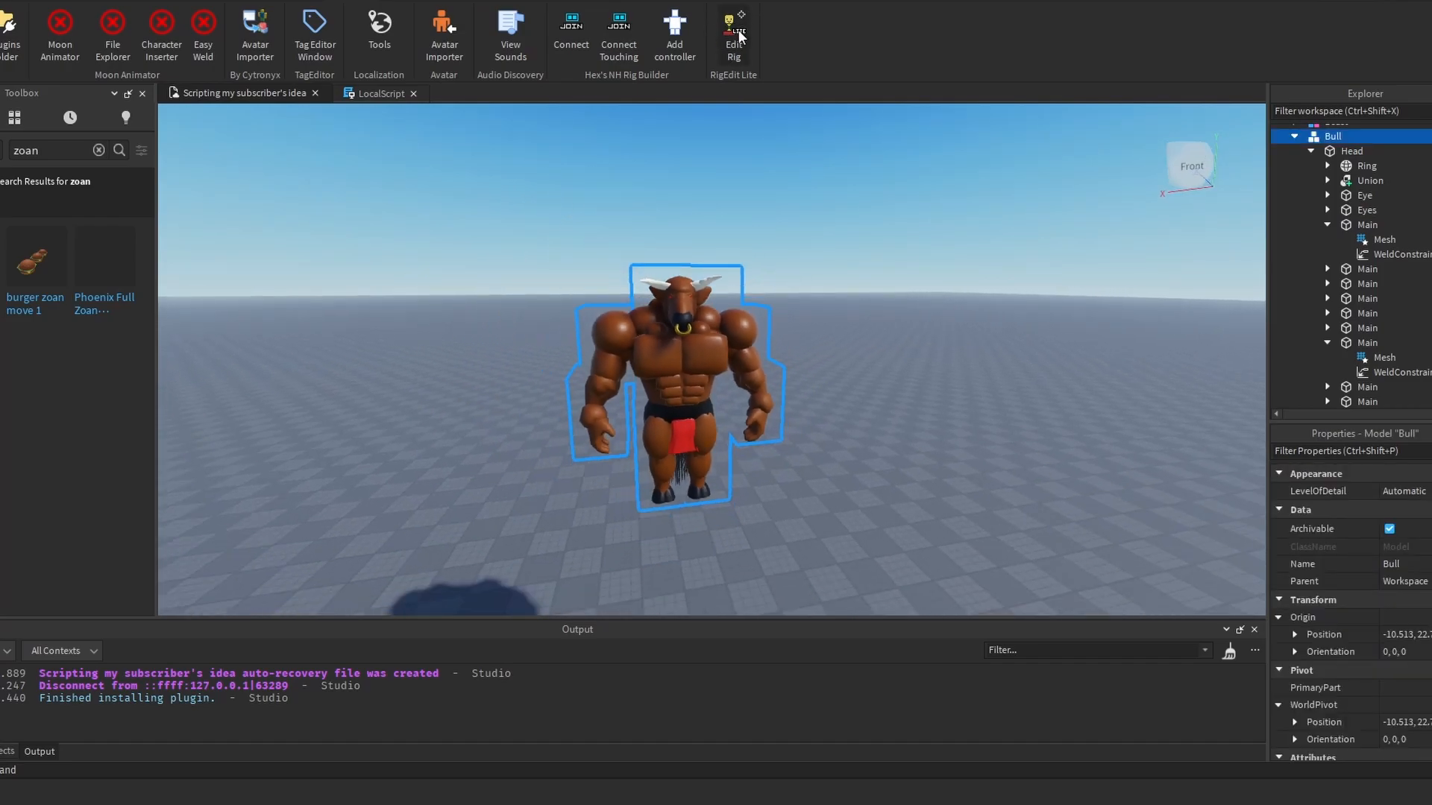
left_click(1327, 224)
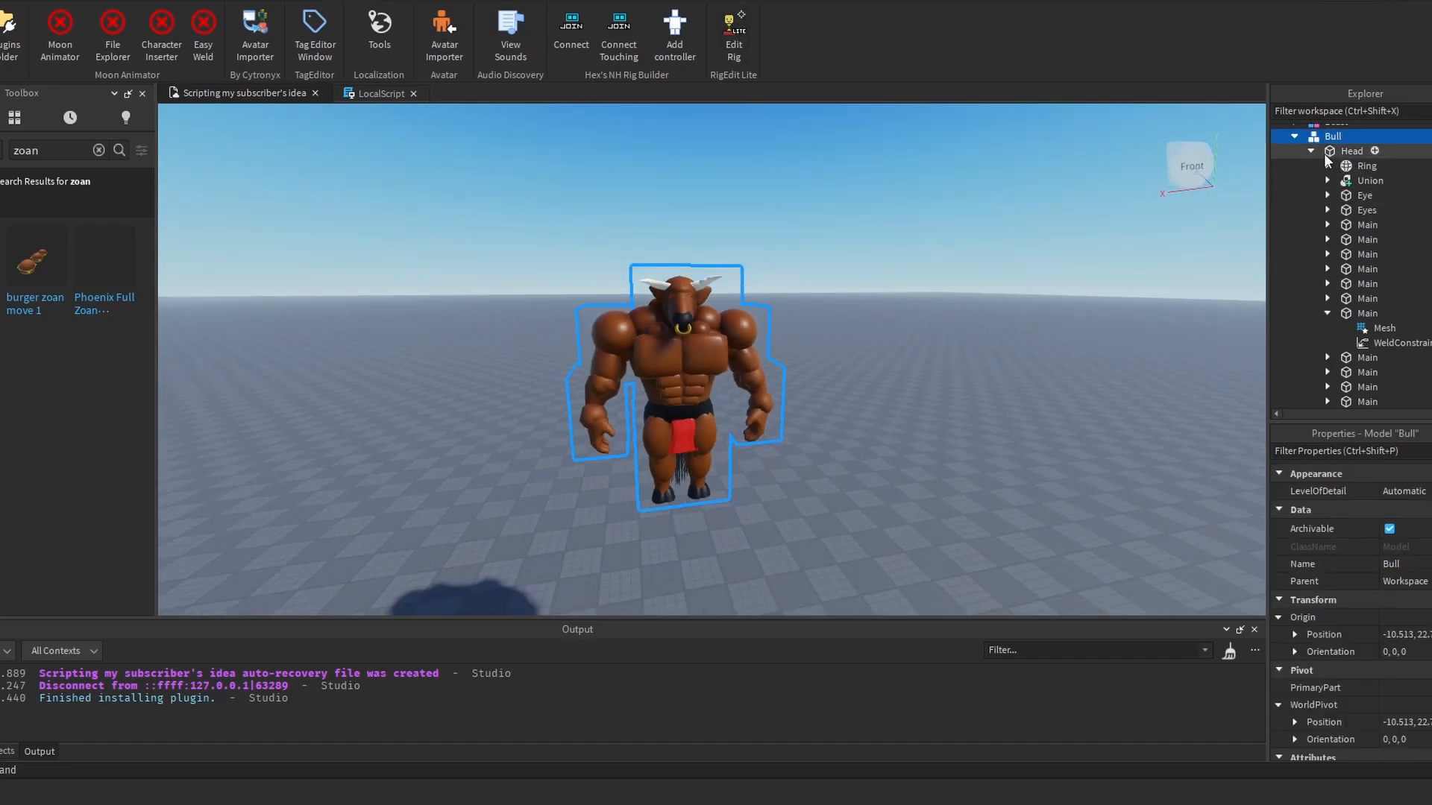
left_click(1311, 151)
left_click(1341, 179)
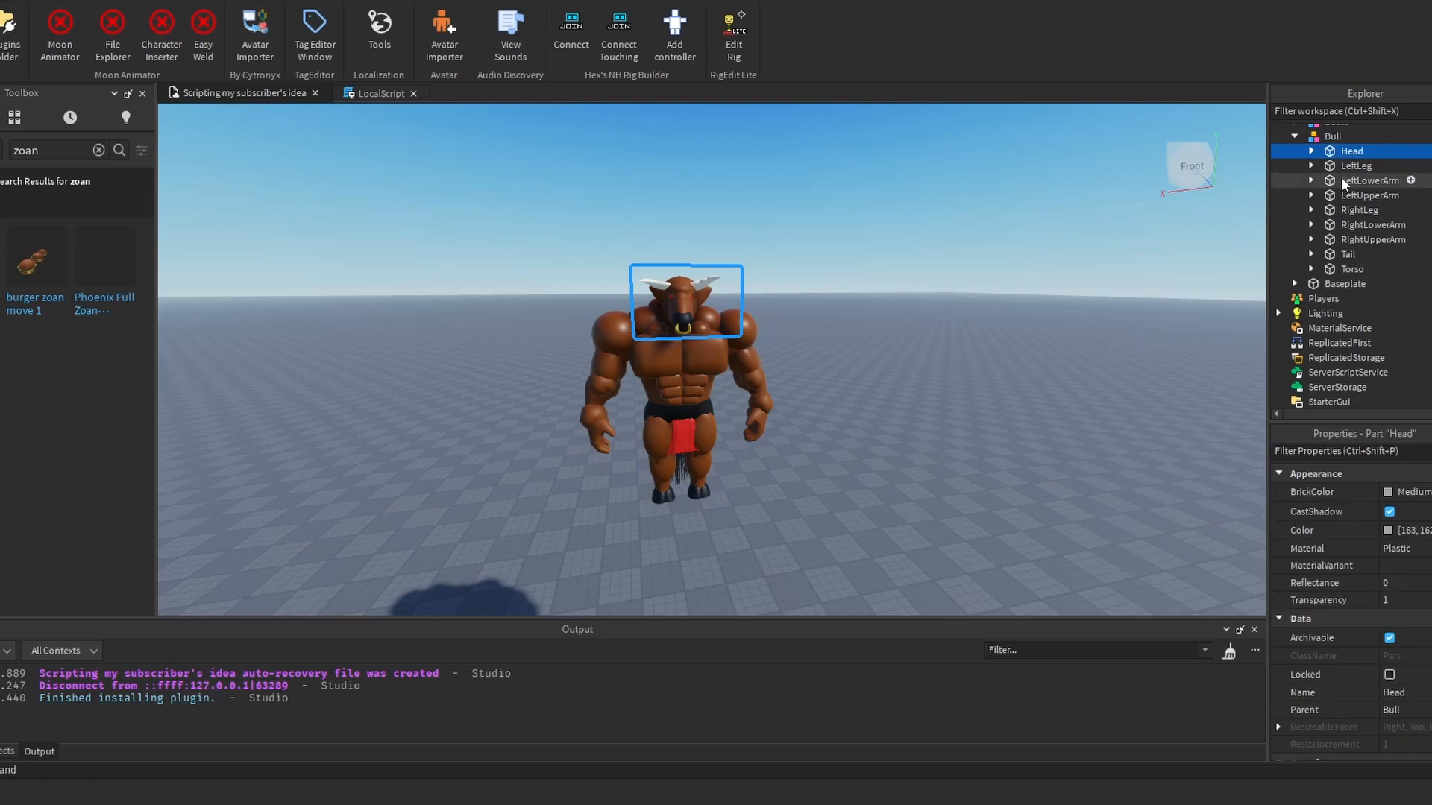
Step: Set the material of the Bull's nine body parts, from Head to Torso, to SmoothPlastic
left_click(1037, 255)
key("w")
right_click_drag(634, 333, 905, 262)
key("w")
key("a")
key("s")
key("d")
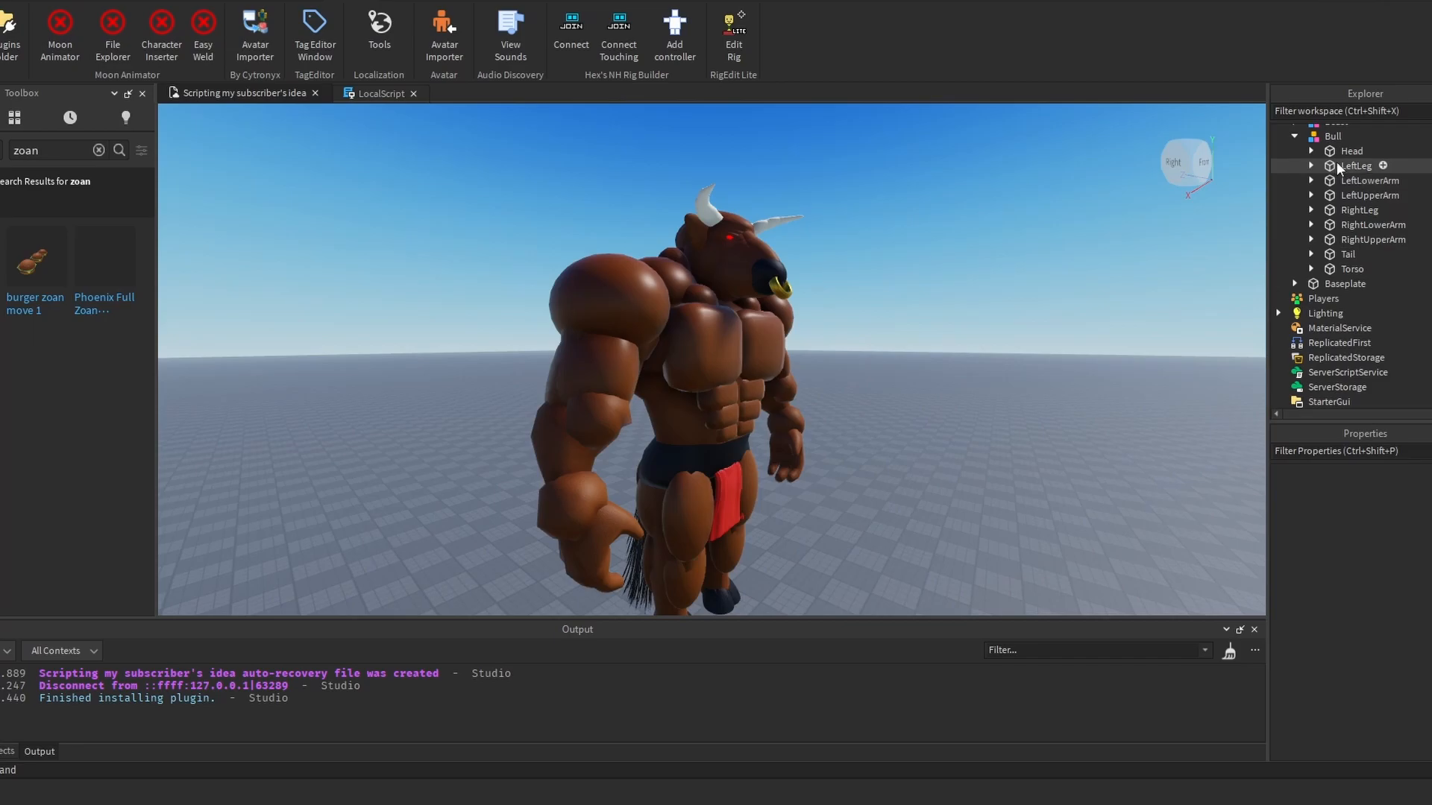
left_click(1340, 153)
left_click(1346, 267, "shift")
left_click(1401, 550)
left_click(1401, 550)
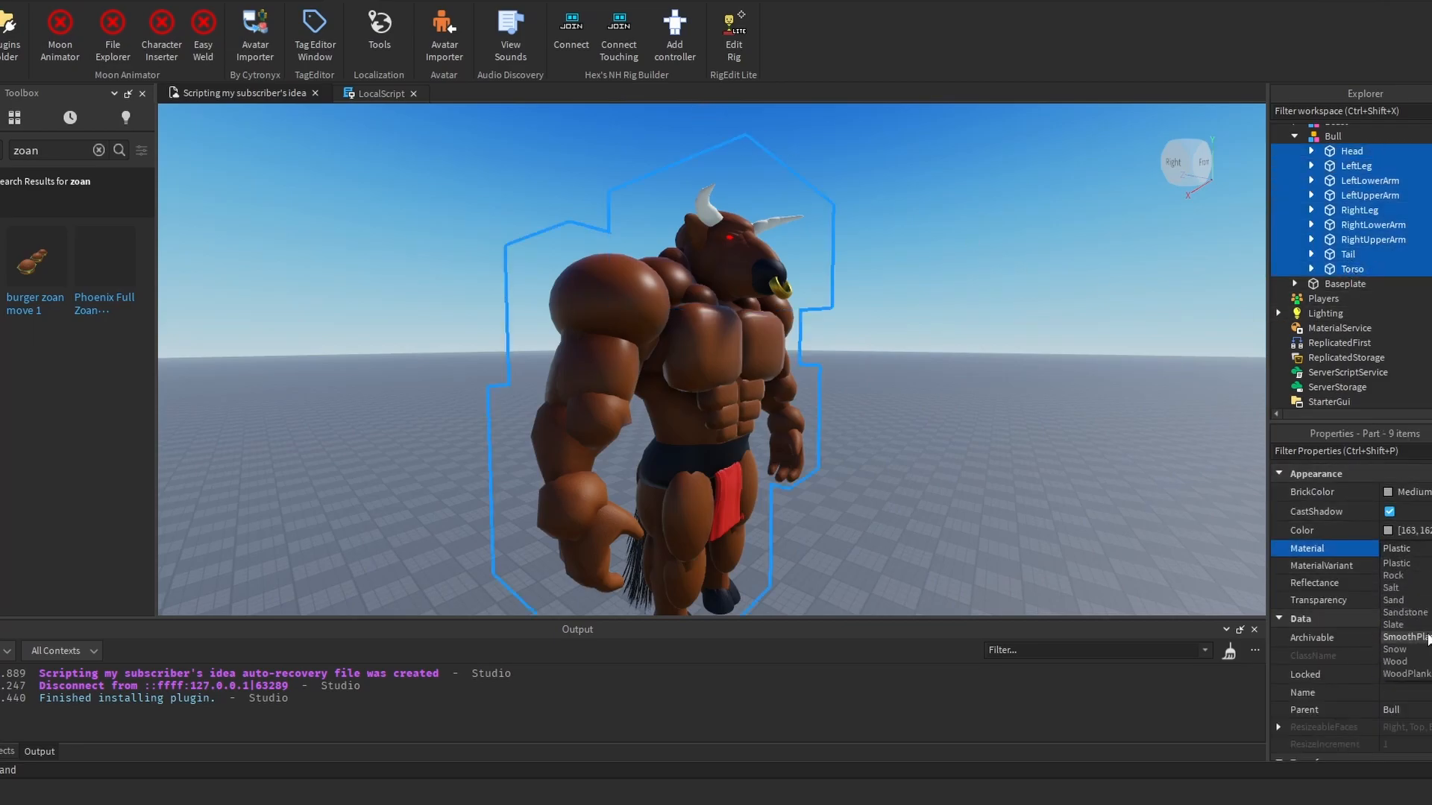
left_click(1386, 596)
scroll(1004, 387, "up", 10)
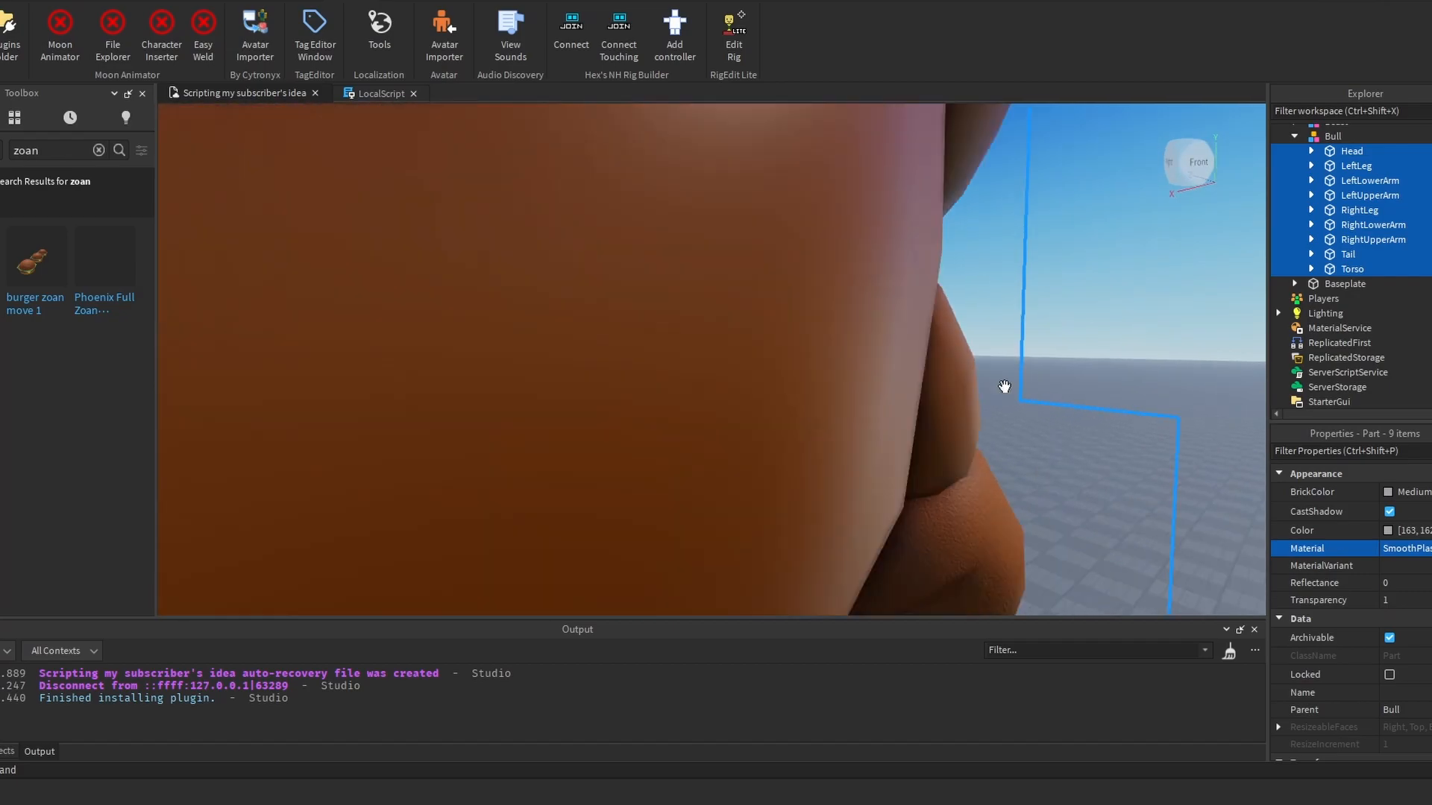
scroll(1005, 387, "down", 5)
scroll(1005, 387, "up", 4)
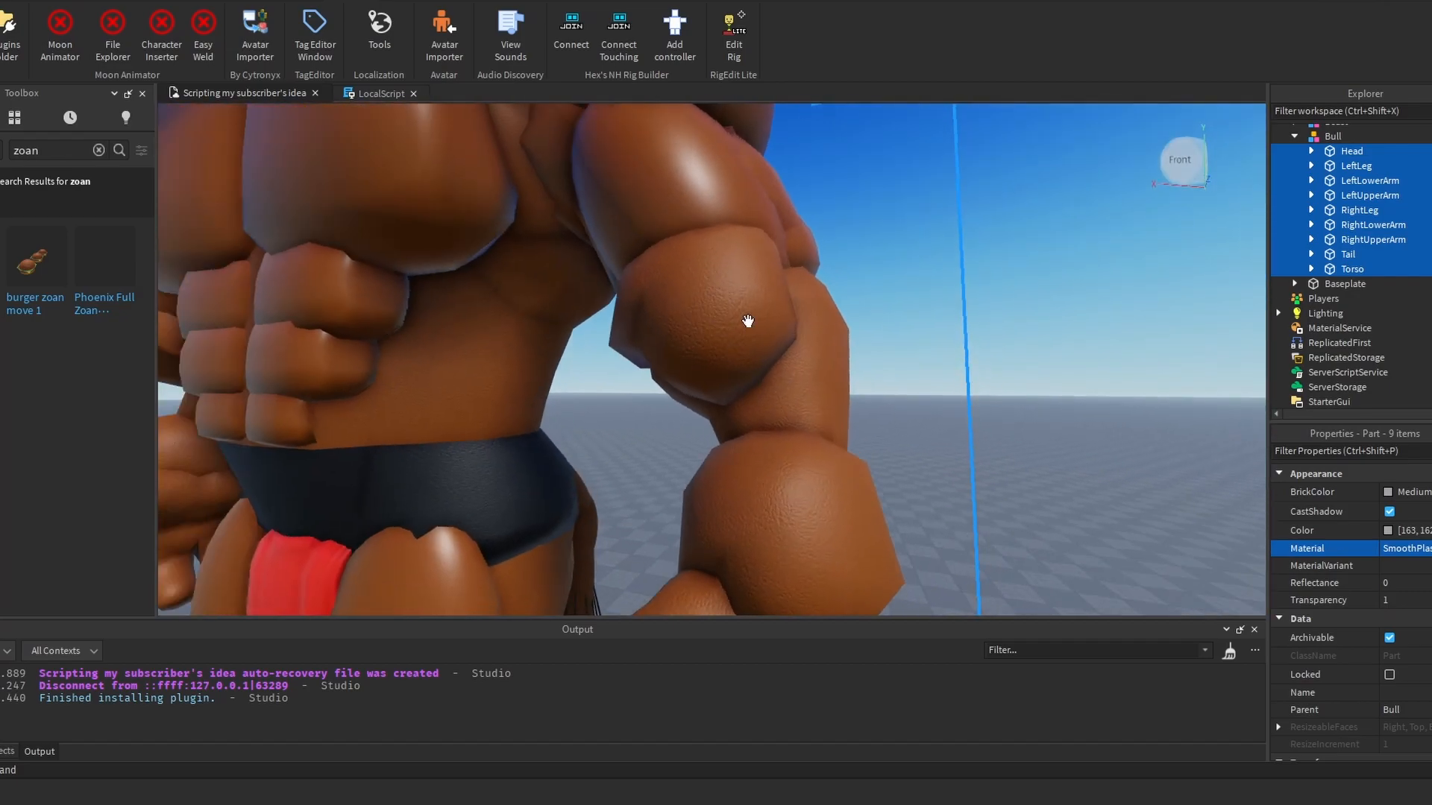
right_click_drag(746, 320, 1118, 353)
scroll(1118, 354, "down", 5)
Step: Set the material of all children of the Bull's Head, from Ring to the last Part, to SmoothPlastic
left_click(1318, 152)
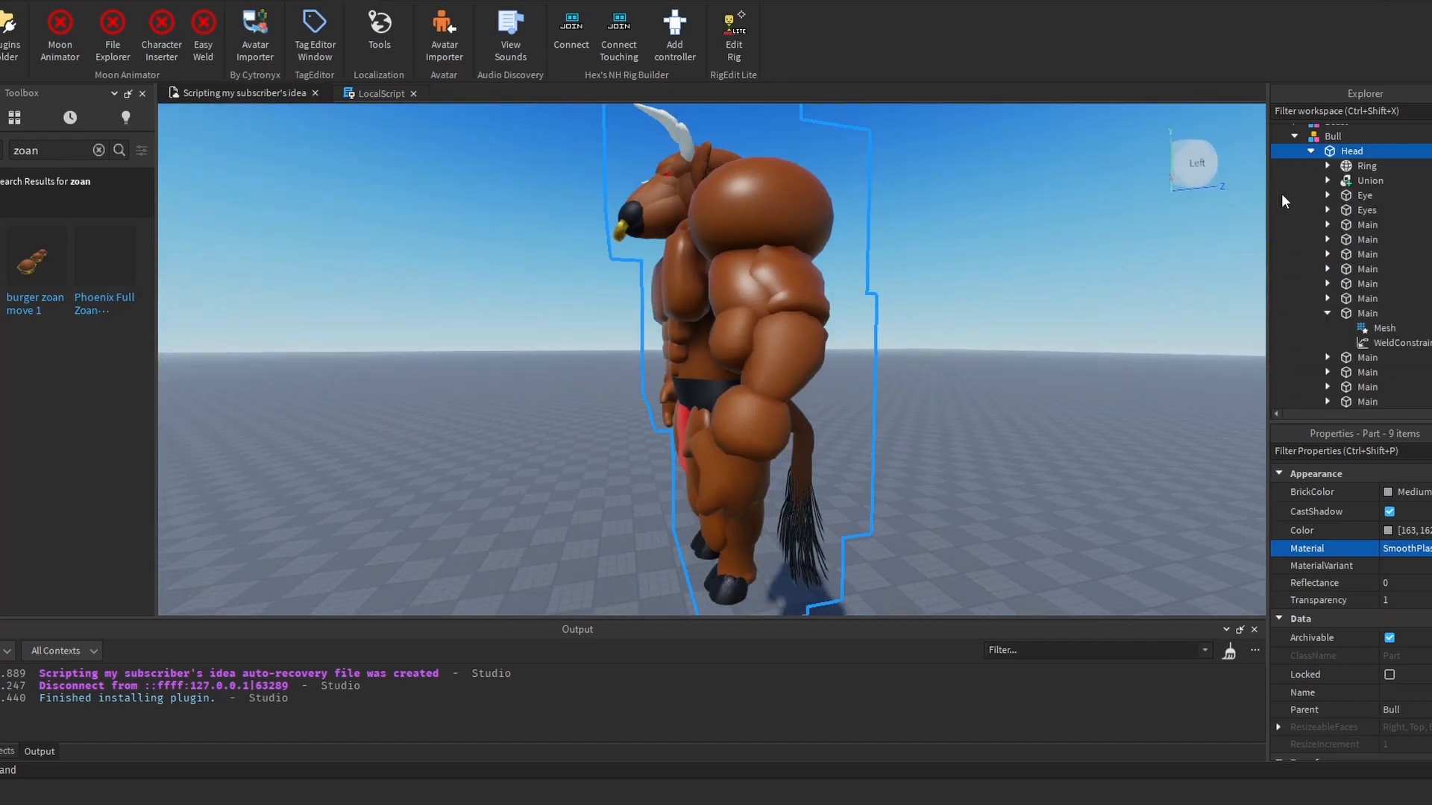
left_click(1212, 280)
left_click(1362, 168)
scroll(1393, 293, "down", 8)
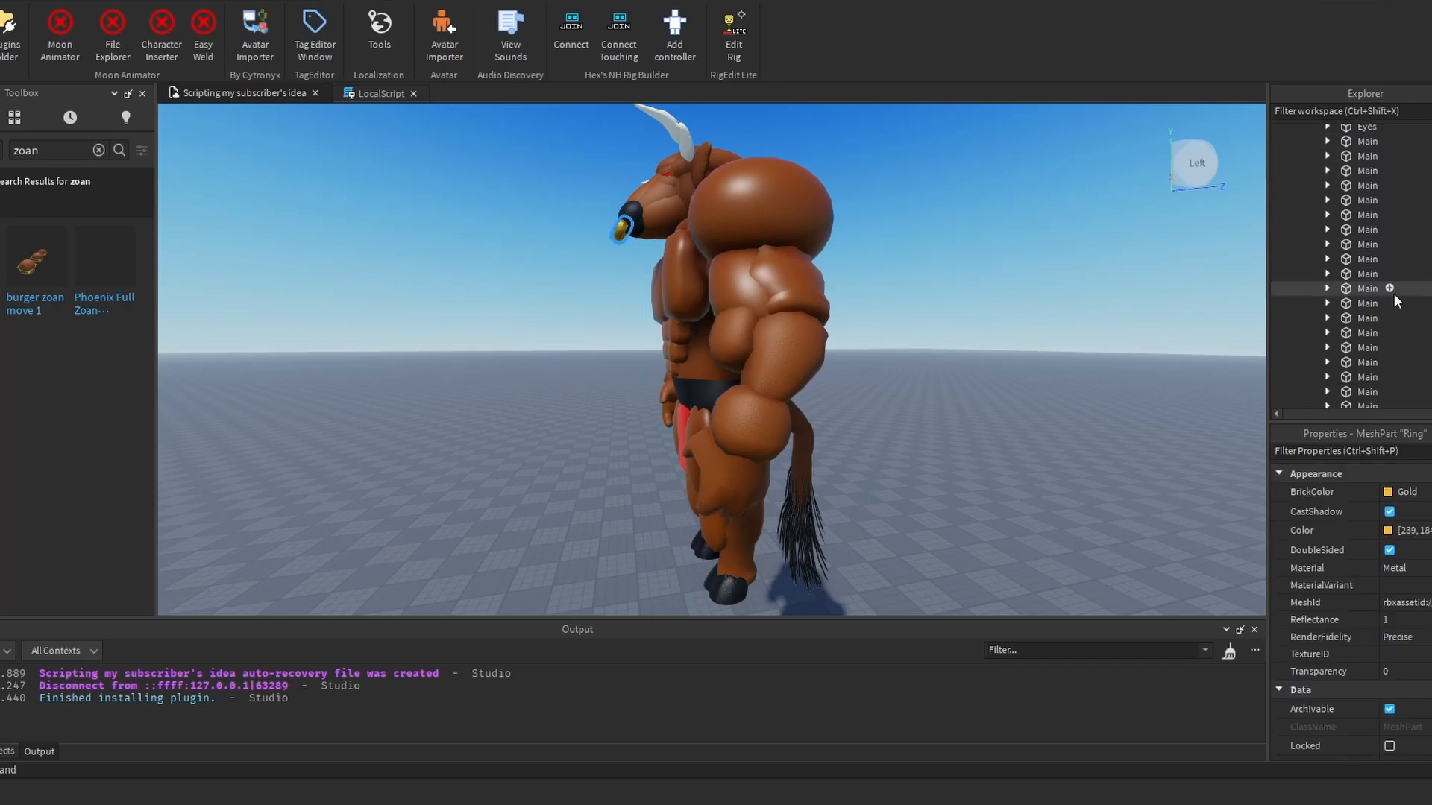
scroll(1391, 298, "down", 3)
scroll(1376, 268, "up", 1)
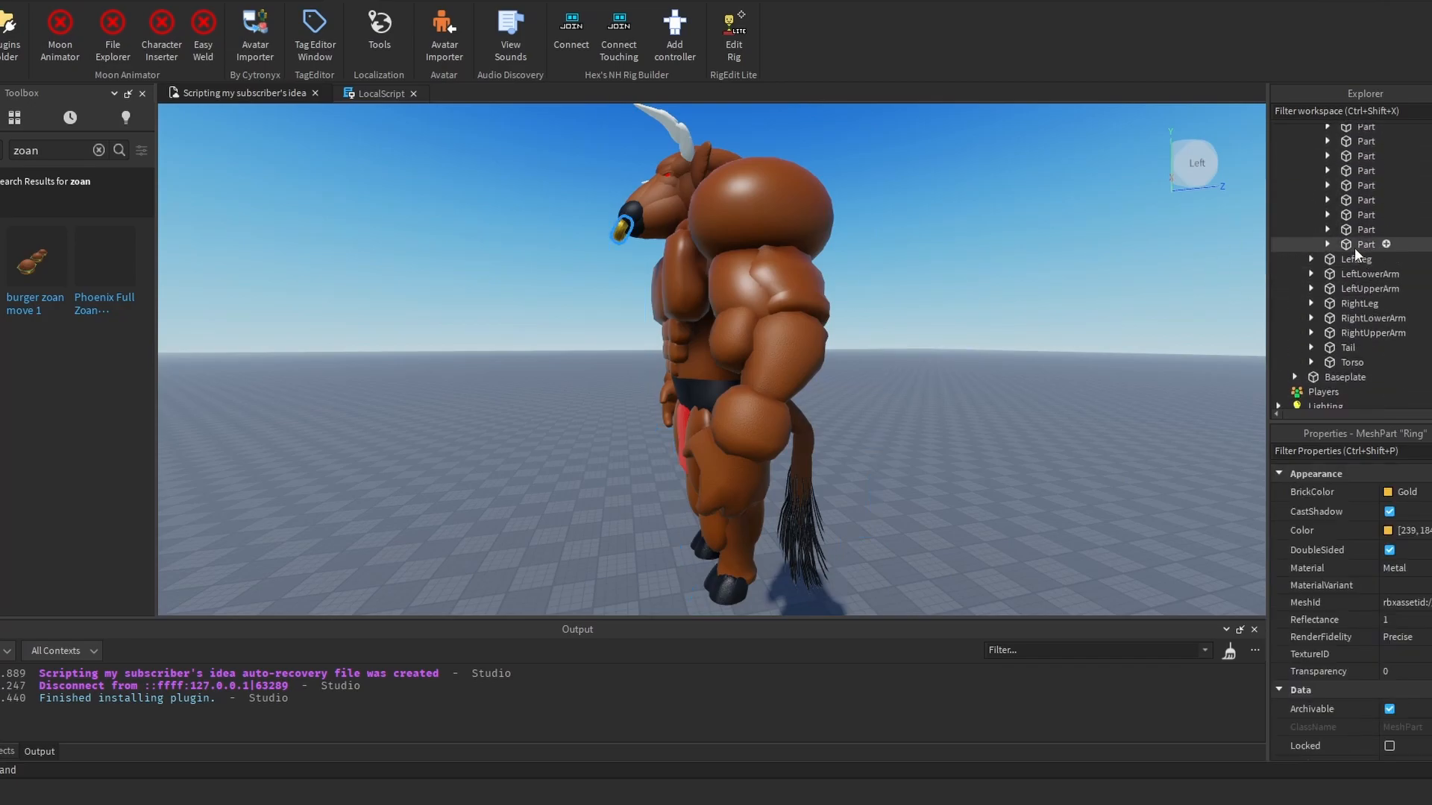
left_click(1355, 245, "shift")
right_click_drag(956, 355, 954, 352)
scroll(954, 352, "up", 5)
scroll(1018, 363, "down", 3)
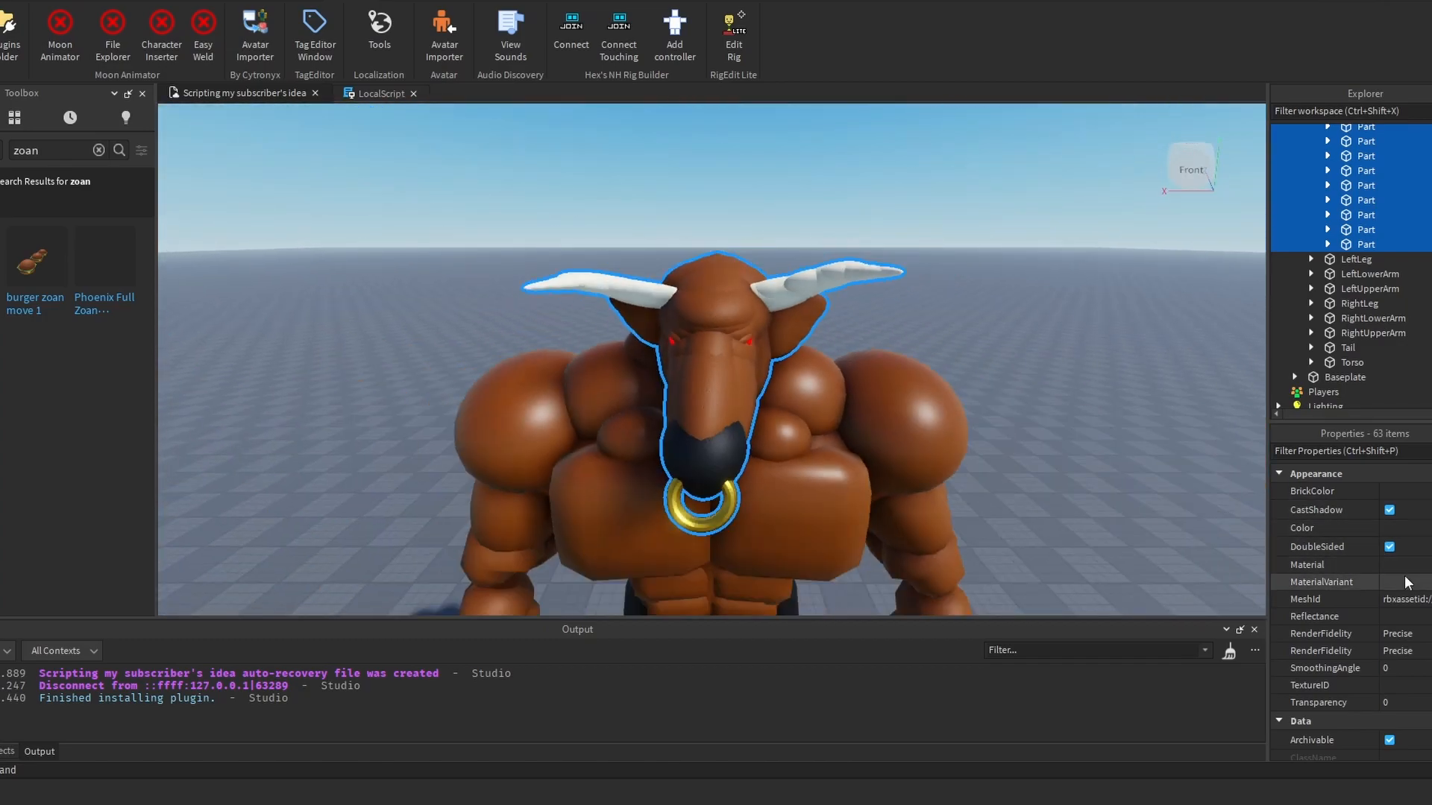
left_click(1402, 565)
scroll(1423, 617, "down", 4)
left_click(1421, 653)
right_click_drag(1018, 330, 1018, 331)
scroll(1018, 330, "down", 3)
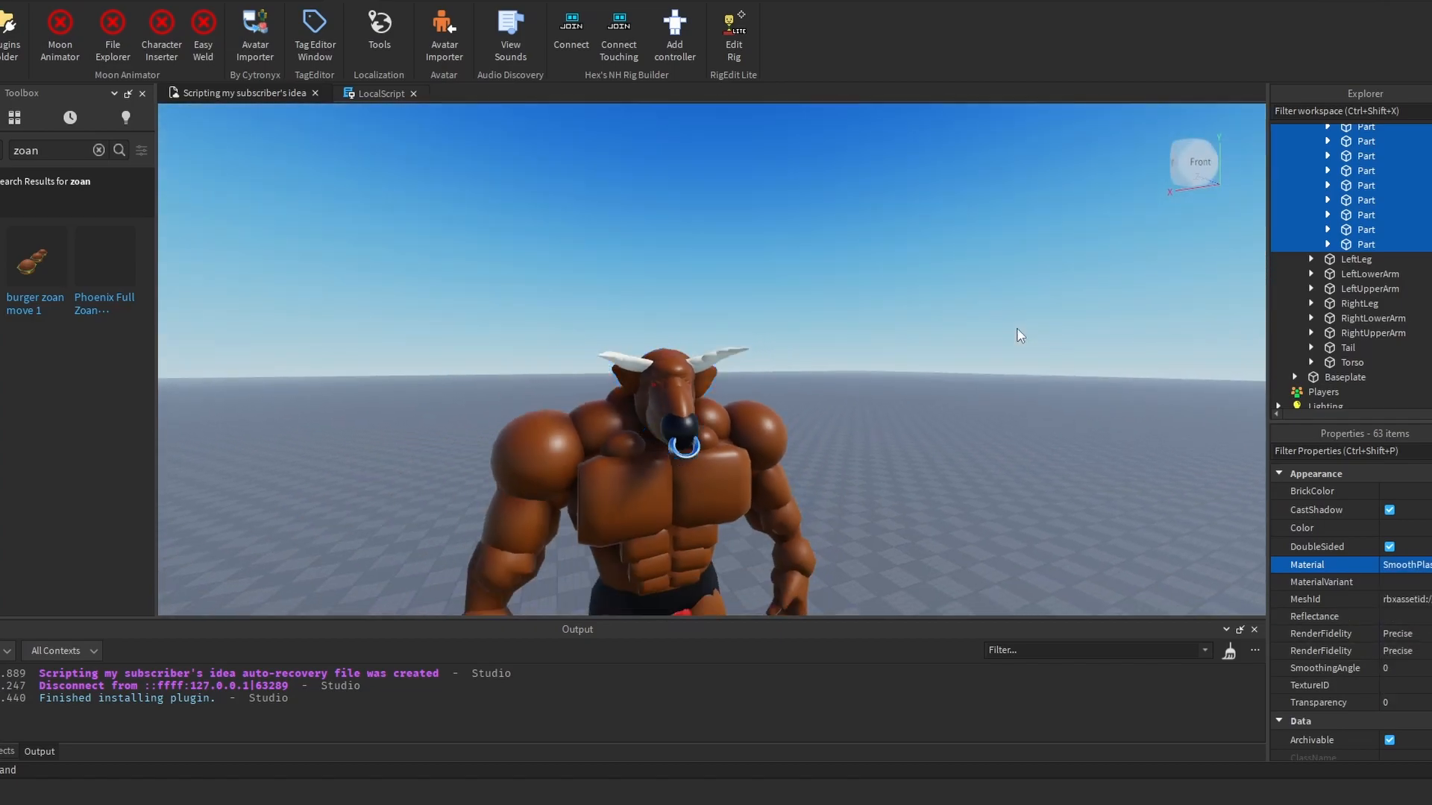
left_click(1020, 335)
Step: Set the material of all children of the Bull's LeftLeg to SmoothPlastic and collapse that part
scroll(1388, 206, "up", 5)
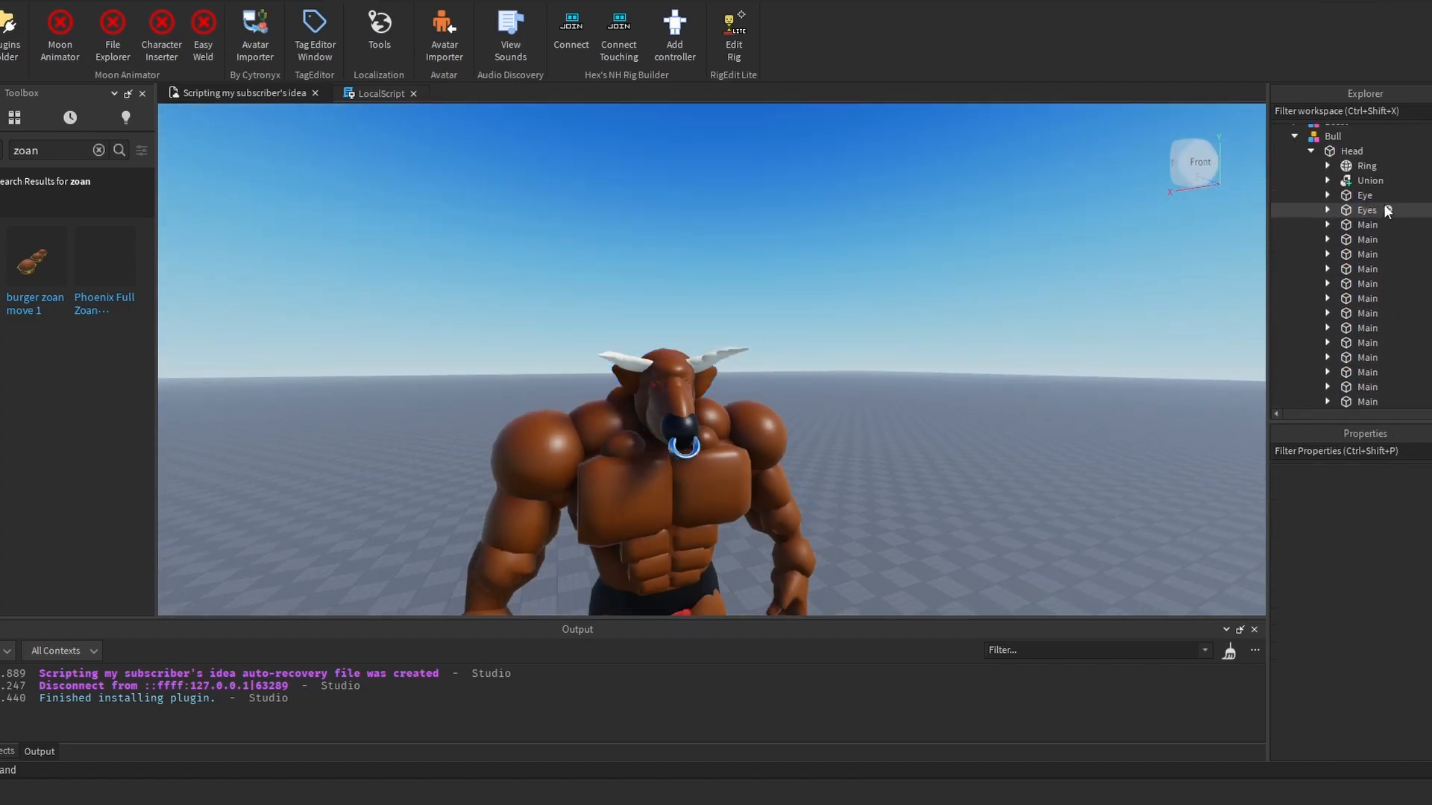
left_click(1310, 151)
left_click(1312, 166)
left_click(1353, 182)
left_click(1369, 372, "shift")
left_click(1408, 569)
left_click(1407, 567)
scroll(1410, 634, "down", 3)
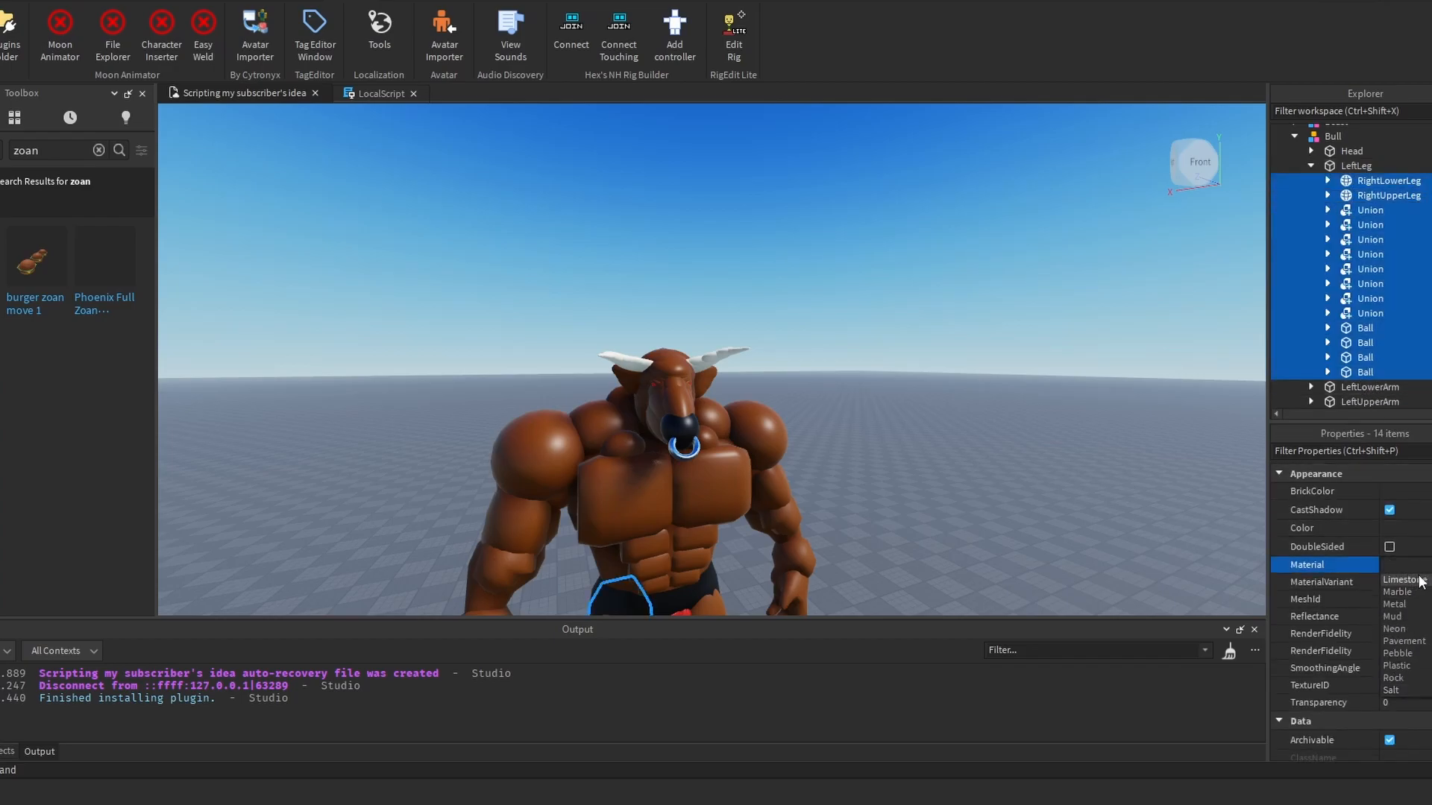
left_click(1406, 653)
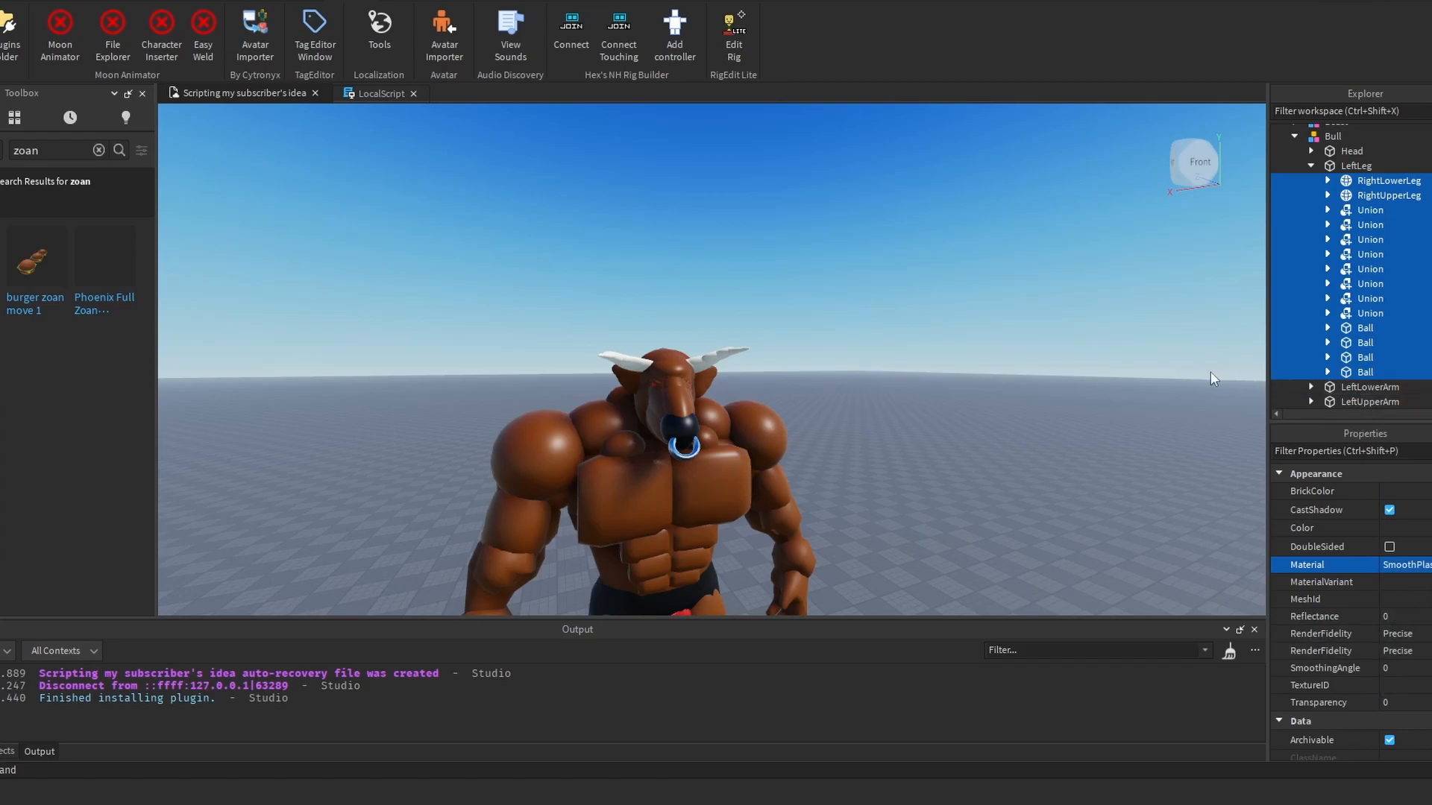
left_click(1311, 165)
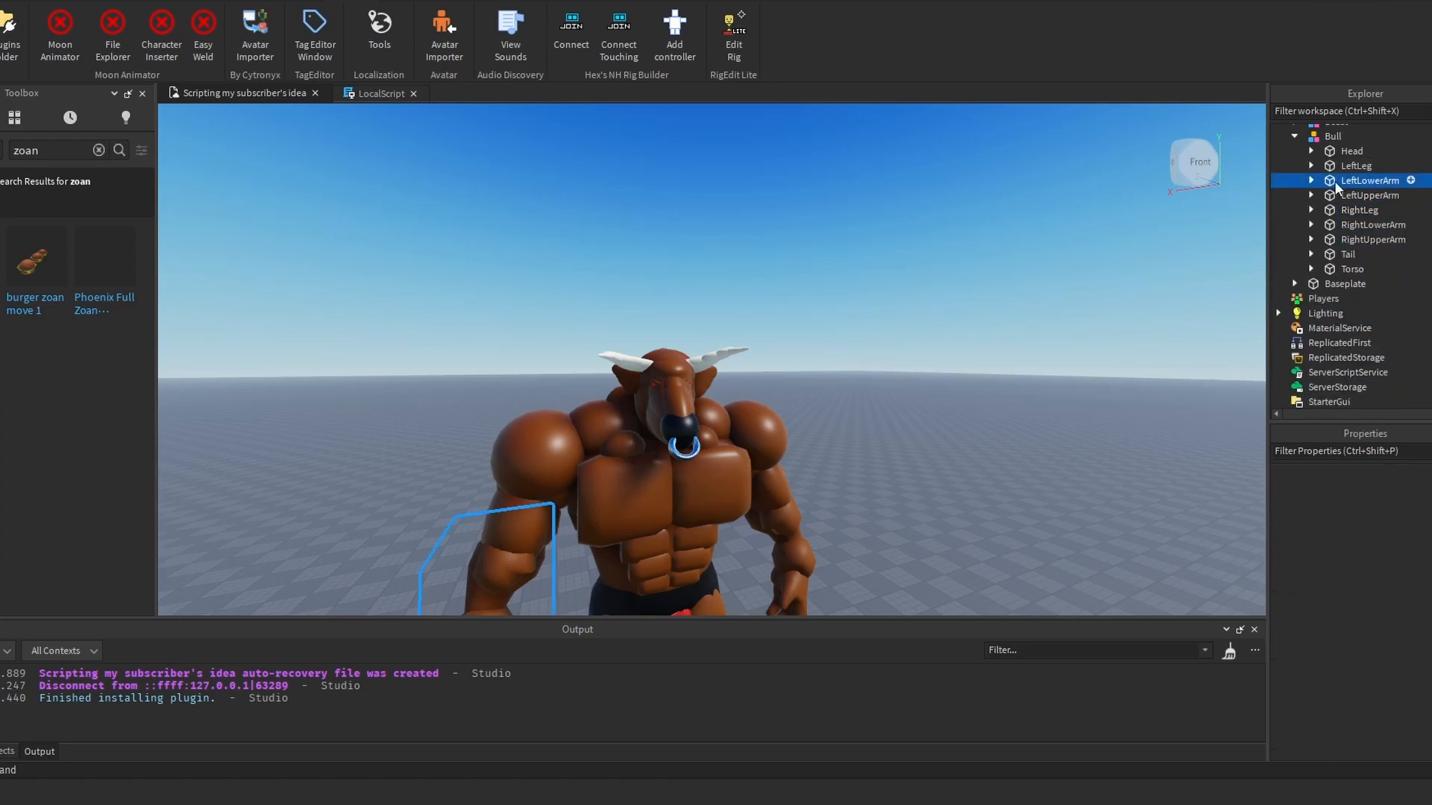
Step: Set the material of the hand and lower-arm meshes inside LeftLowerArm to SmoothPlastic
left_click(1335, 181)
left_click(1311, 181)
left_click(1350, 195)
left_click(1364, 239, "shift")
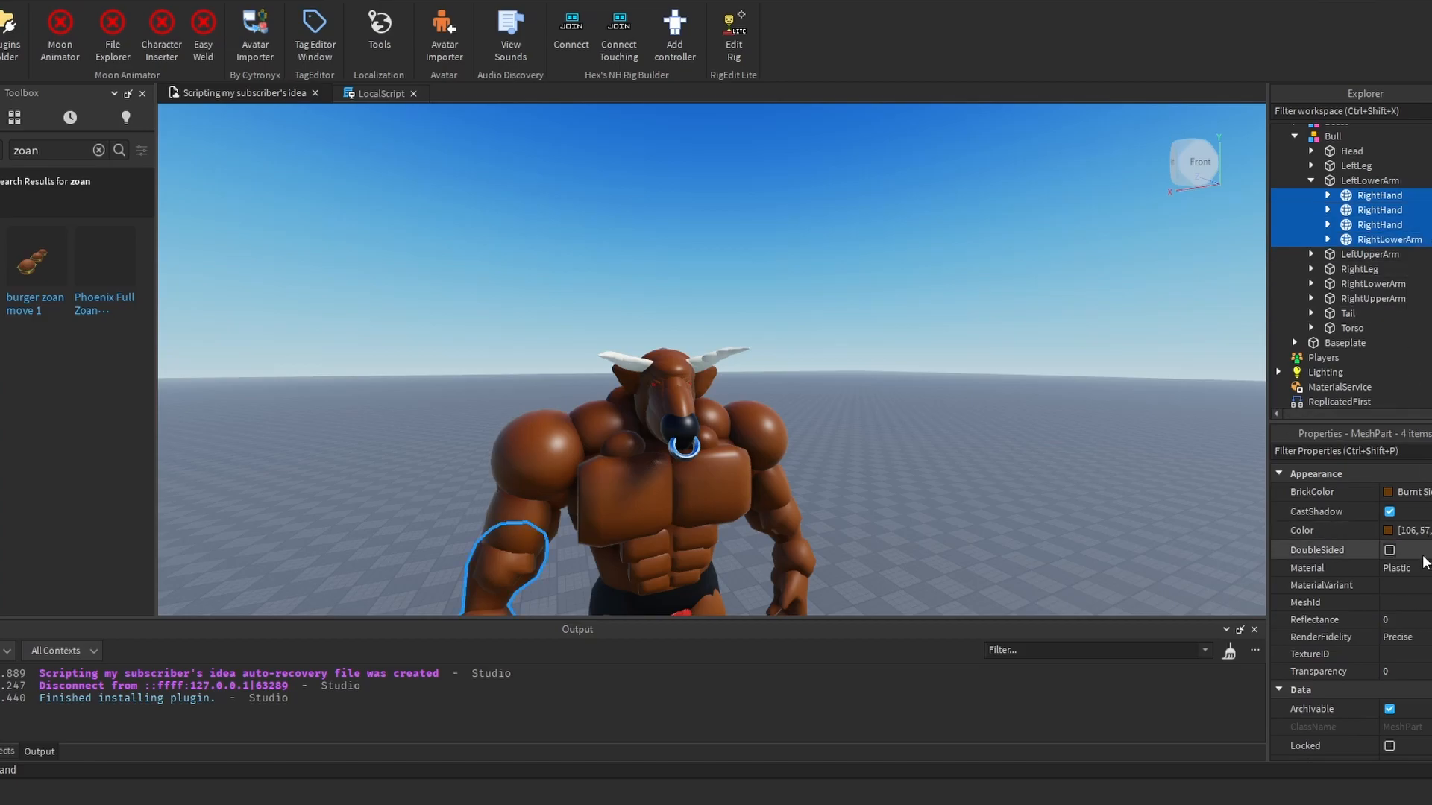
left_click(1406, 568)
left_click(1407, 694)
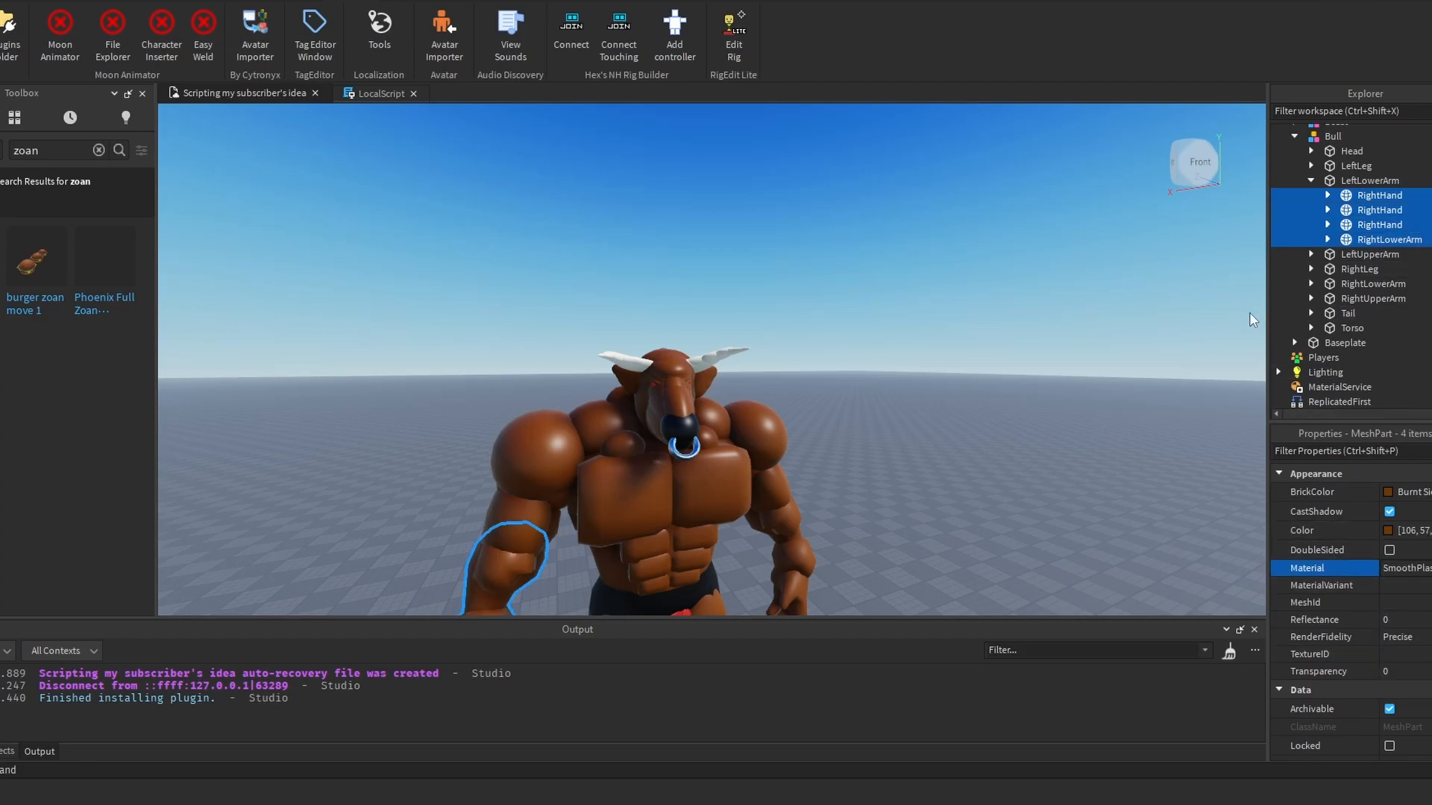
Step: Set the material of the upper-arm mesh and both Balls inside LeftUpperArm to SmoothPlastic
left_click(1311, 254)
left_click(1380, 269)
left_click(1353, 297, "shift")
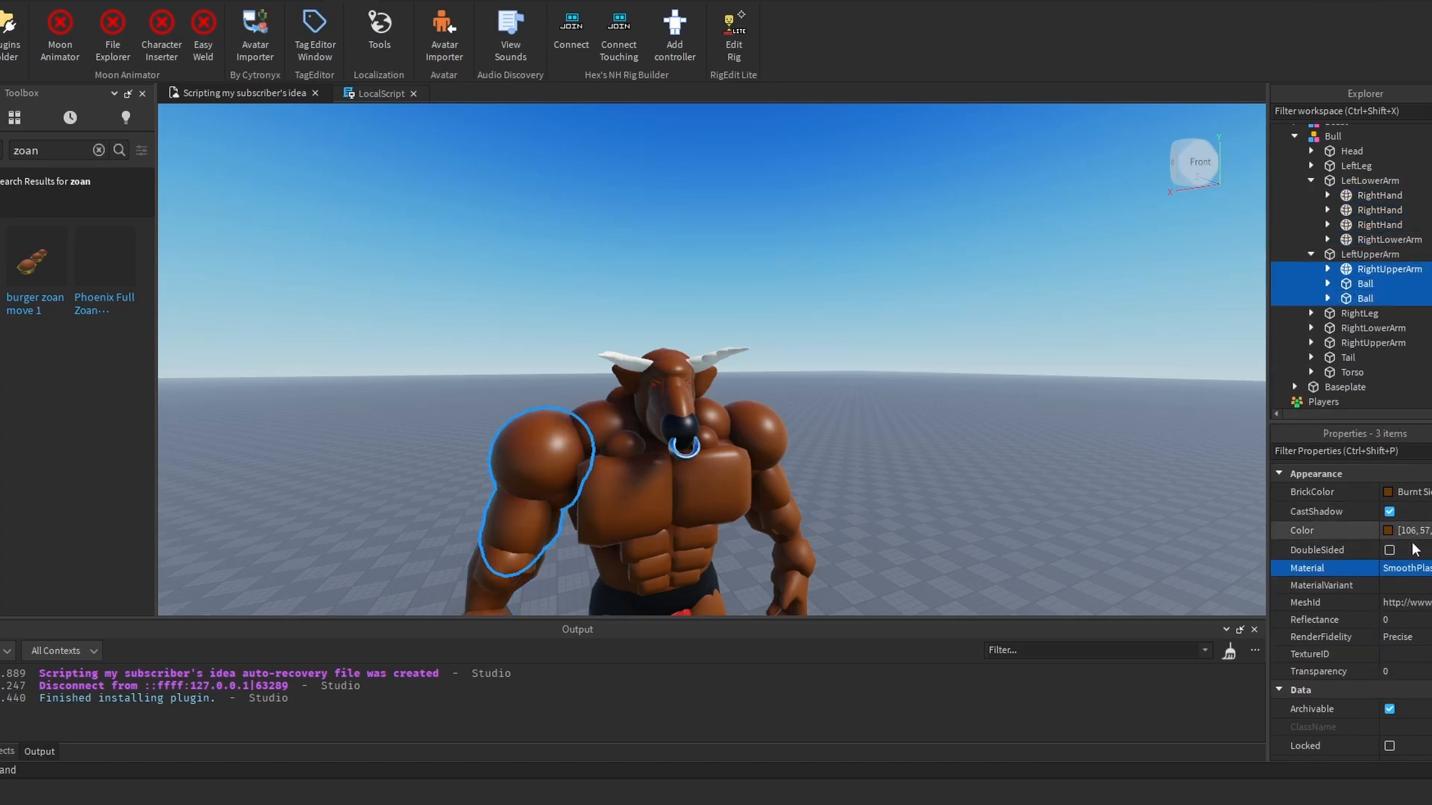
left_click(1406, 569)
left_click(1407, 693)
Step: Set the material of all children of the Bull's RightLeg to SmoothPlastic
left_click(1311, 313)
left_click(1337, 329)
scroll(1346, 334, "down", 5)
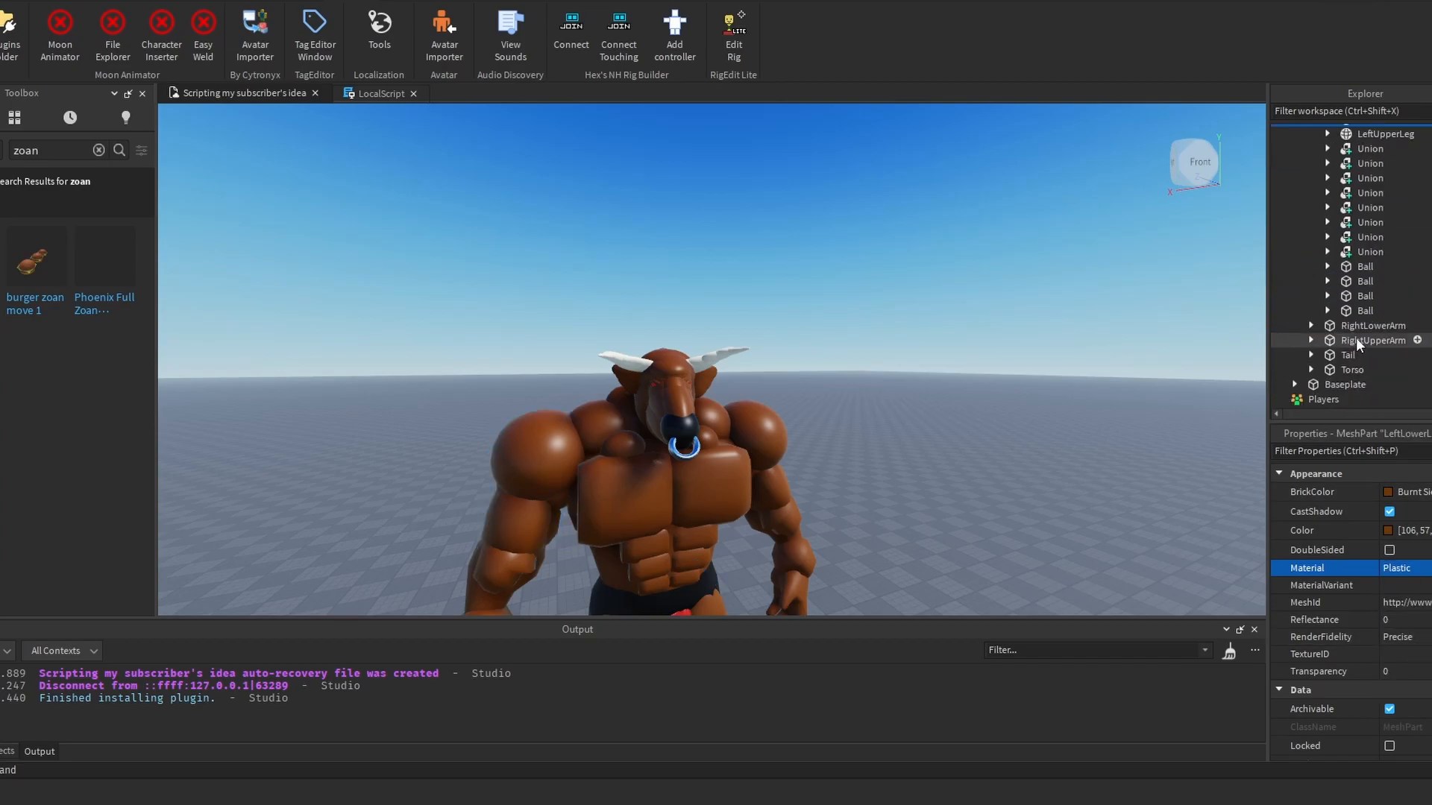
left_click(1345, 309, "shift")
left_click(1417, 566)
scroll(1421, 633, "down", 6)
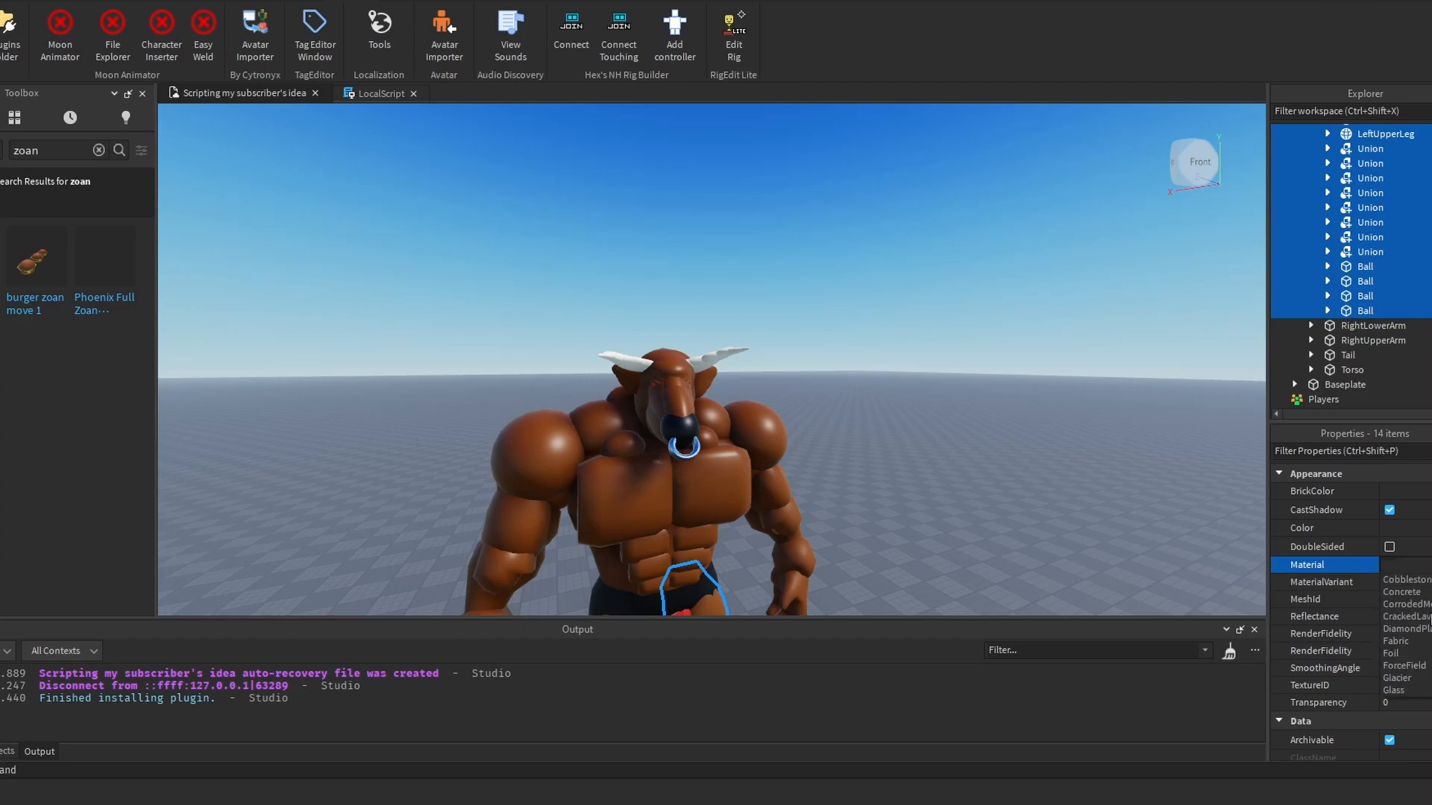
scroll(1430, 645, "down", 3)
left_click(1406, 653)
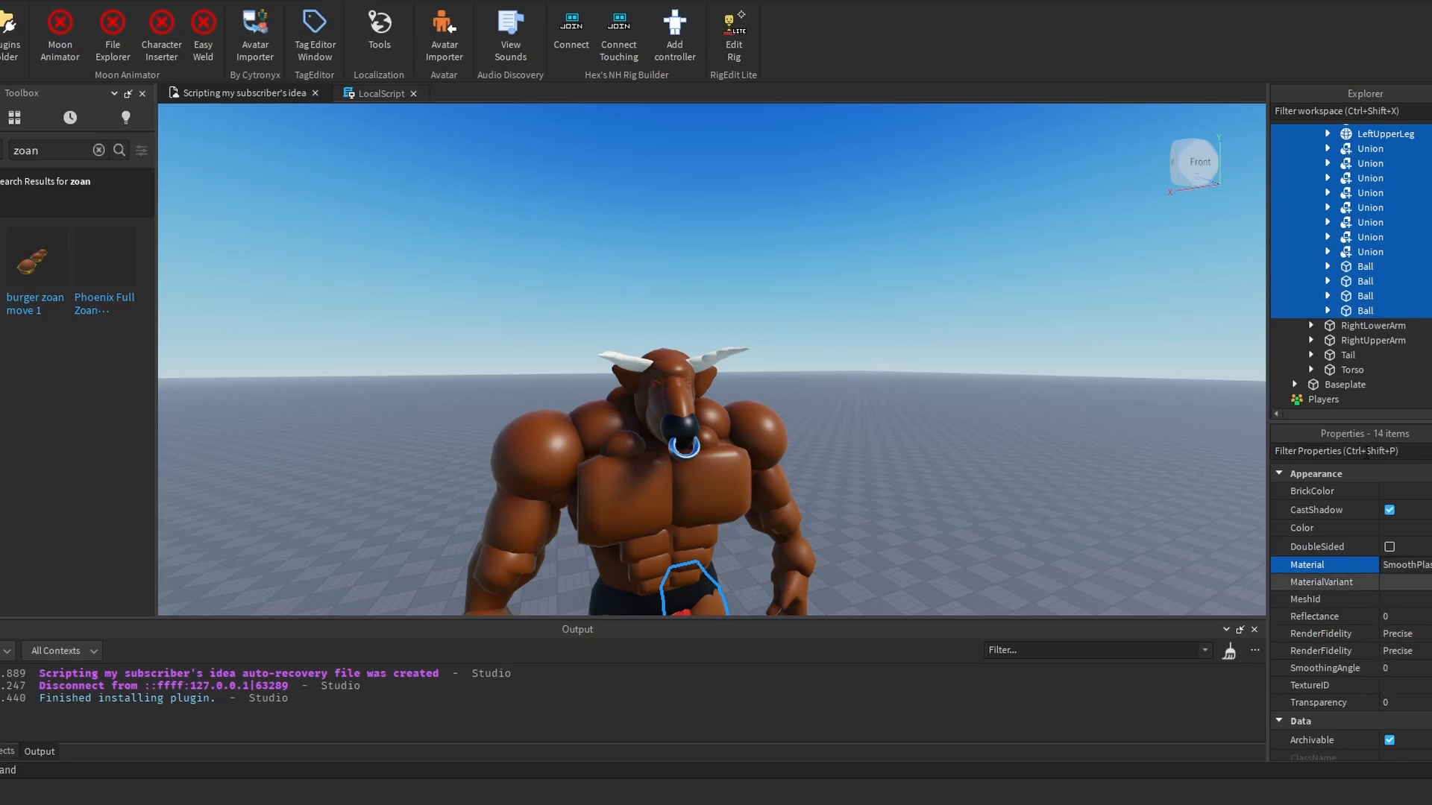
Step: Set the material of the hand and lower-arm meshes inside RightLowerArm to SmoothPlastic
left_click(1310, 326)
left_click(1351, 340)
left_click(1372, 385, "shift")
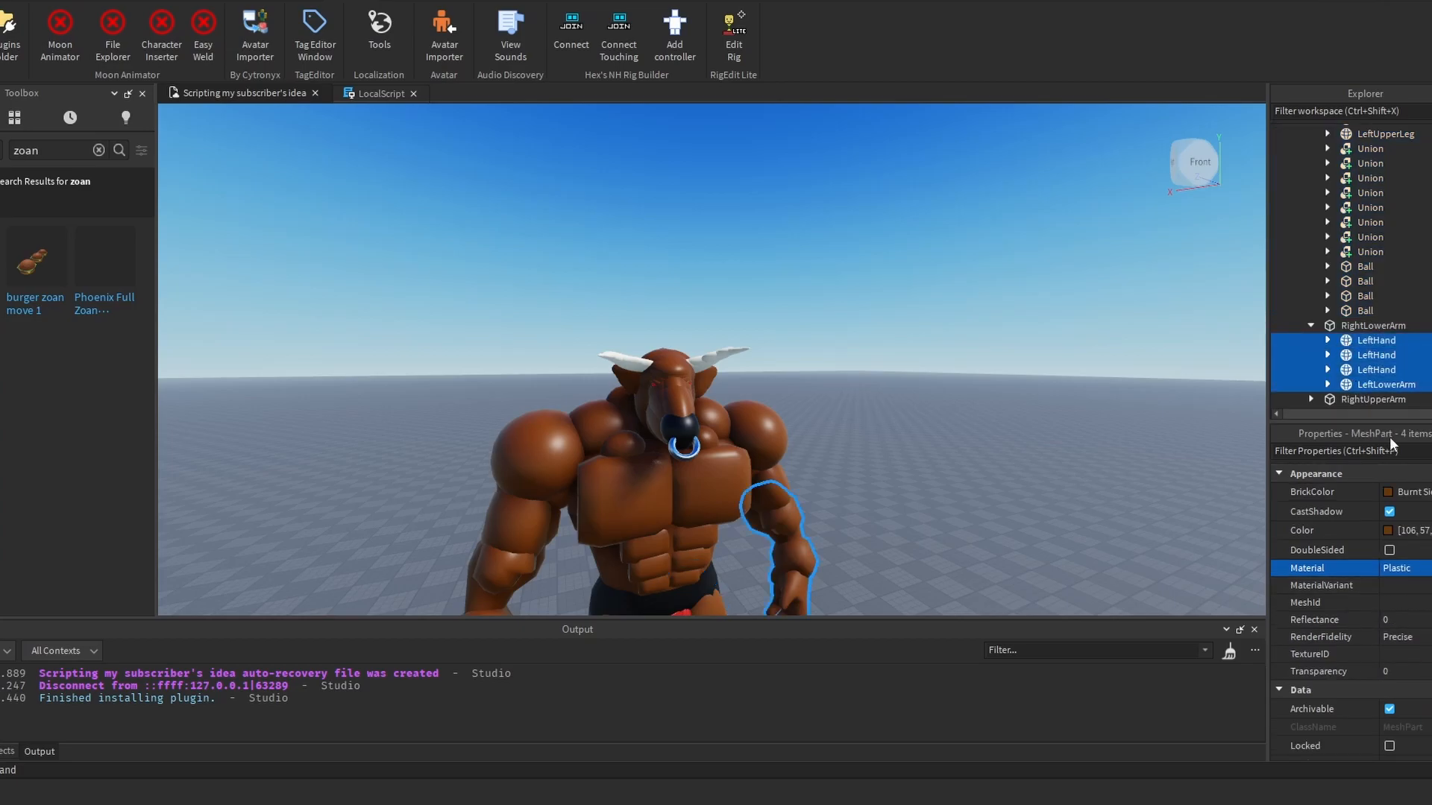
left_click(1417, 568)
scroll(1421, 616, "down", 3)
left_click(1417, 657)
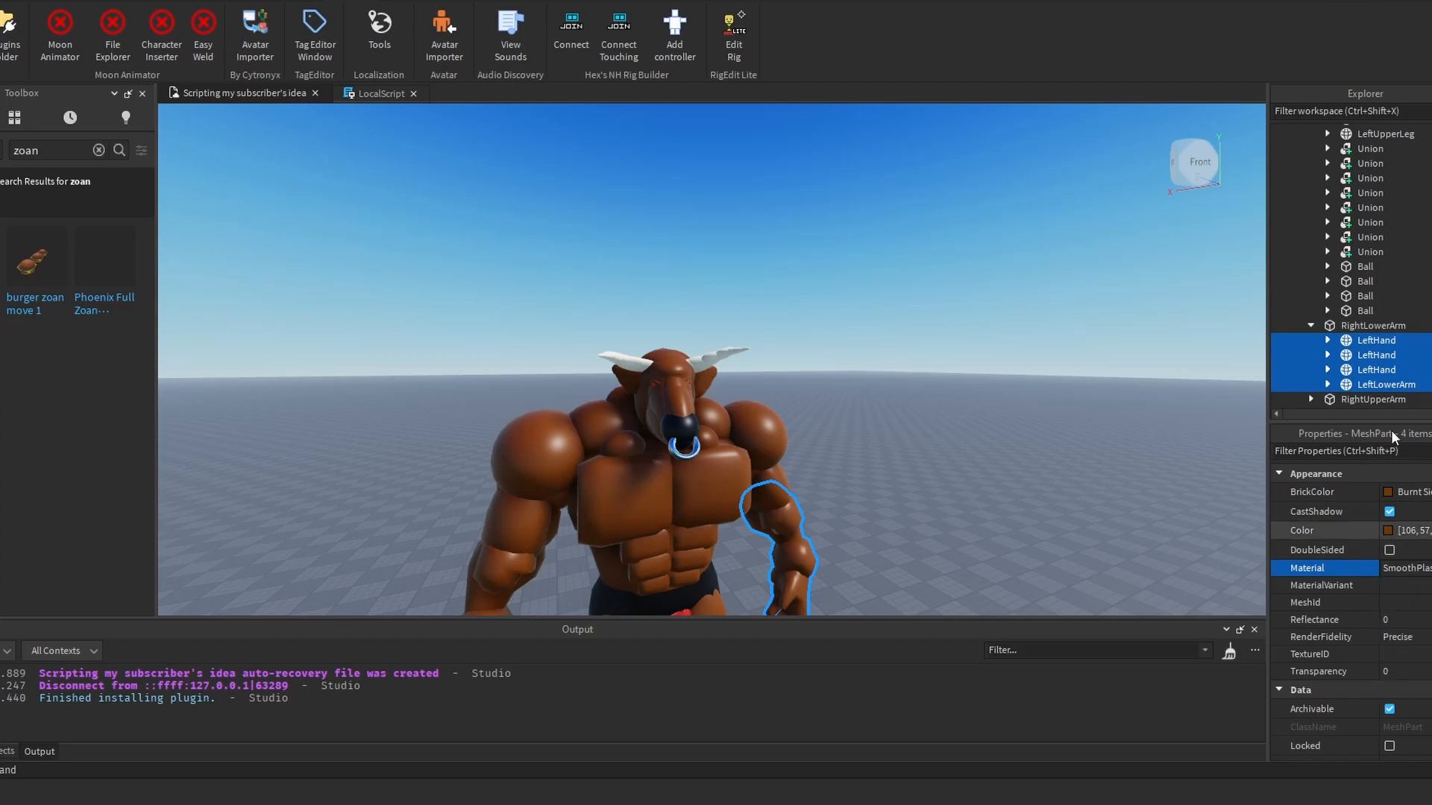
Step: Set the material of the upper-arm mesh and both Balls inside RightUpperArm to SmoothPlastic
scroll(1343, 343, "down", 2)
left_click(1313, 316)
left_click(1376, 330)
left_click(1364, 360, "shift")
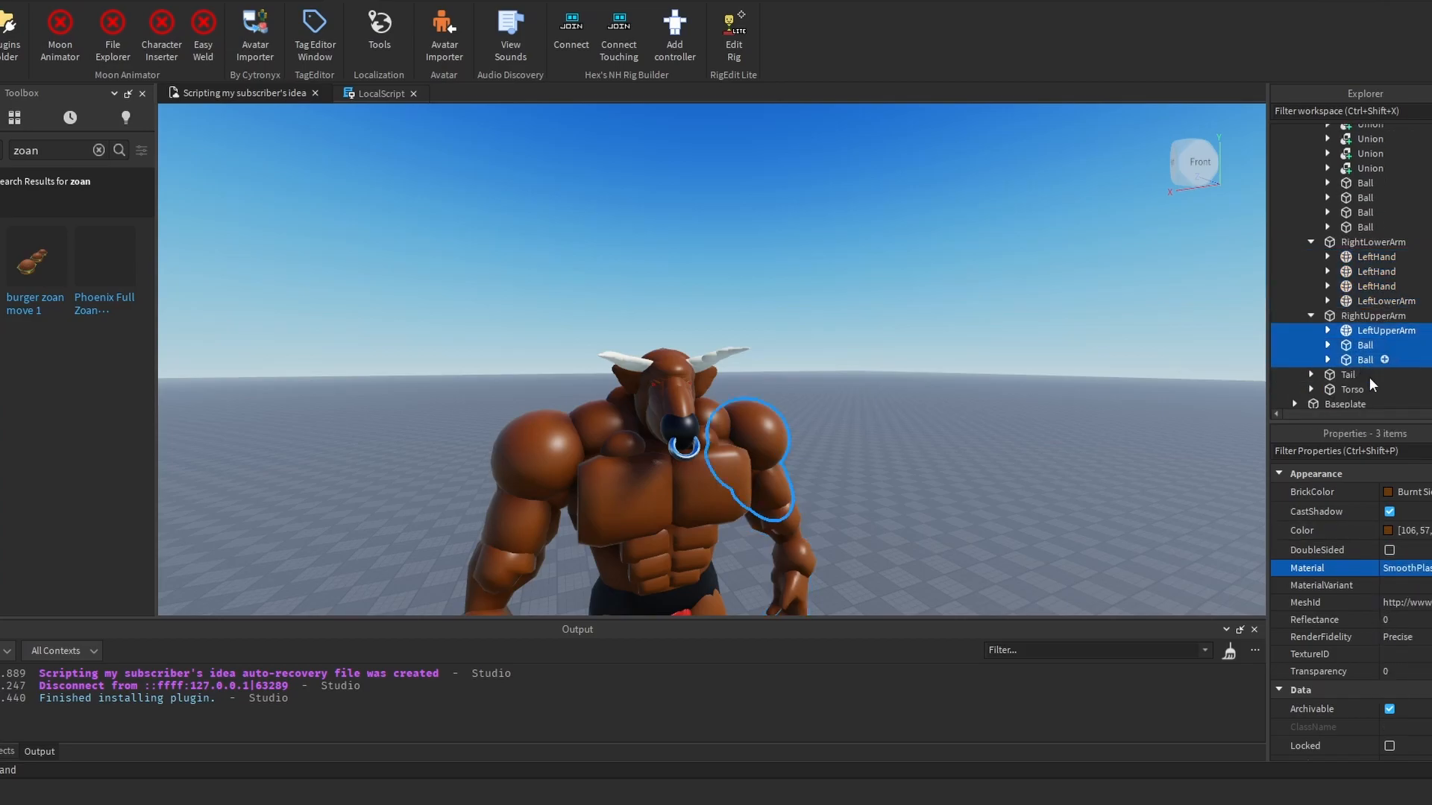
left_click(1415, 570)
left_click(1405, 693)
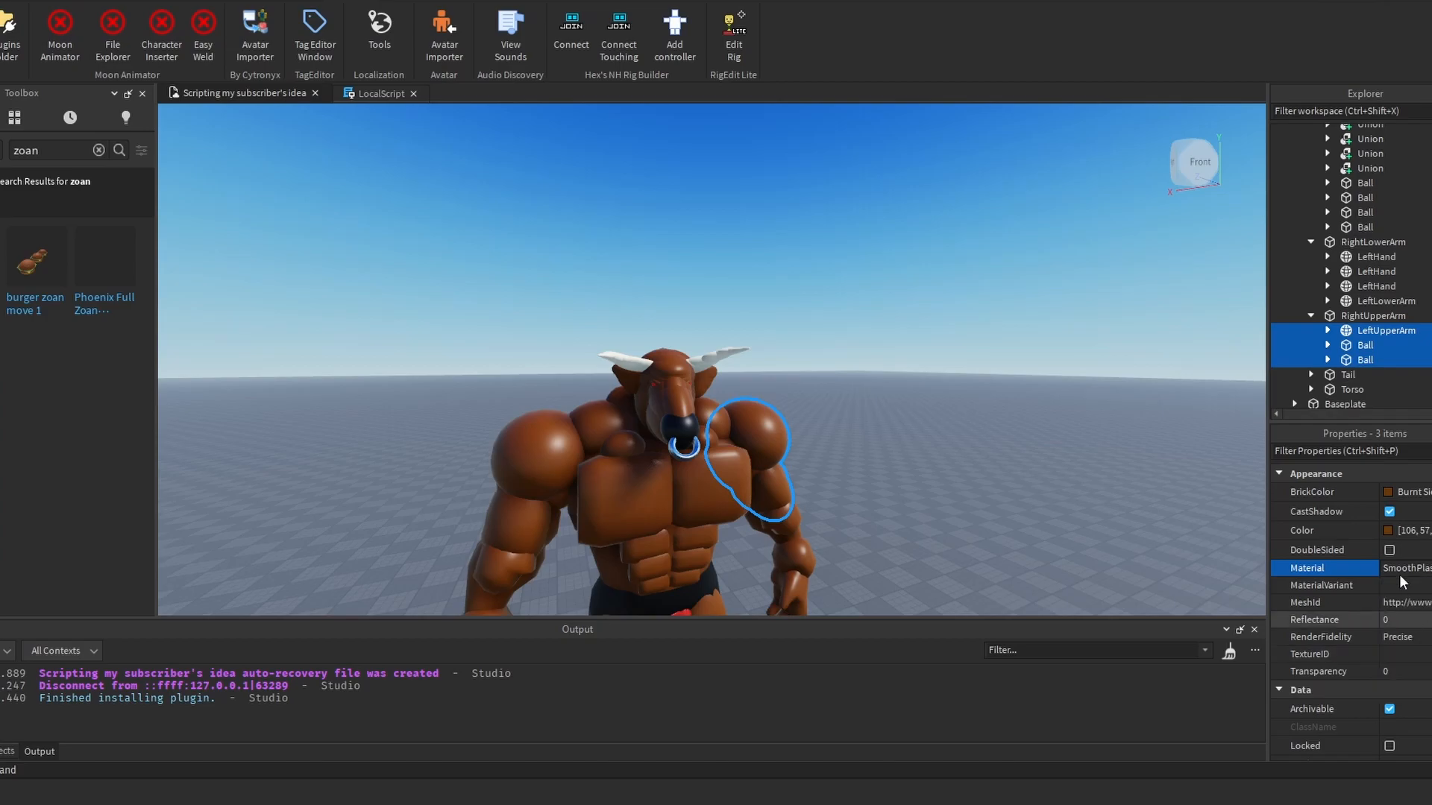
Step: Set the material of the Union and both Hair parts inside the Bull's Tail to SmoothPlastic
left_click(1311, 374)
scroll(1328, 374, "down", 2)
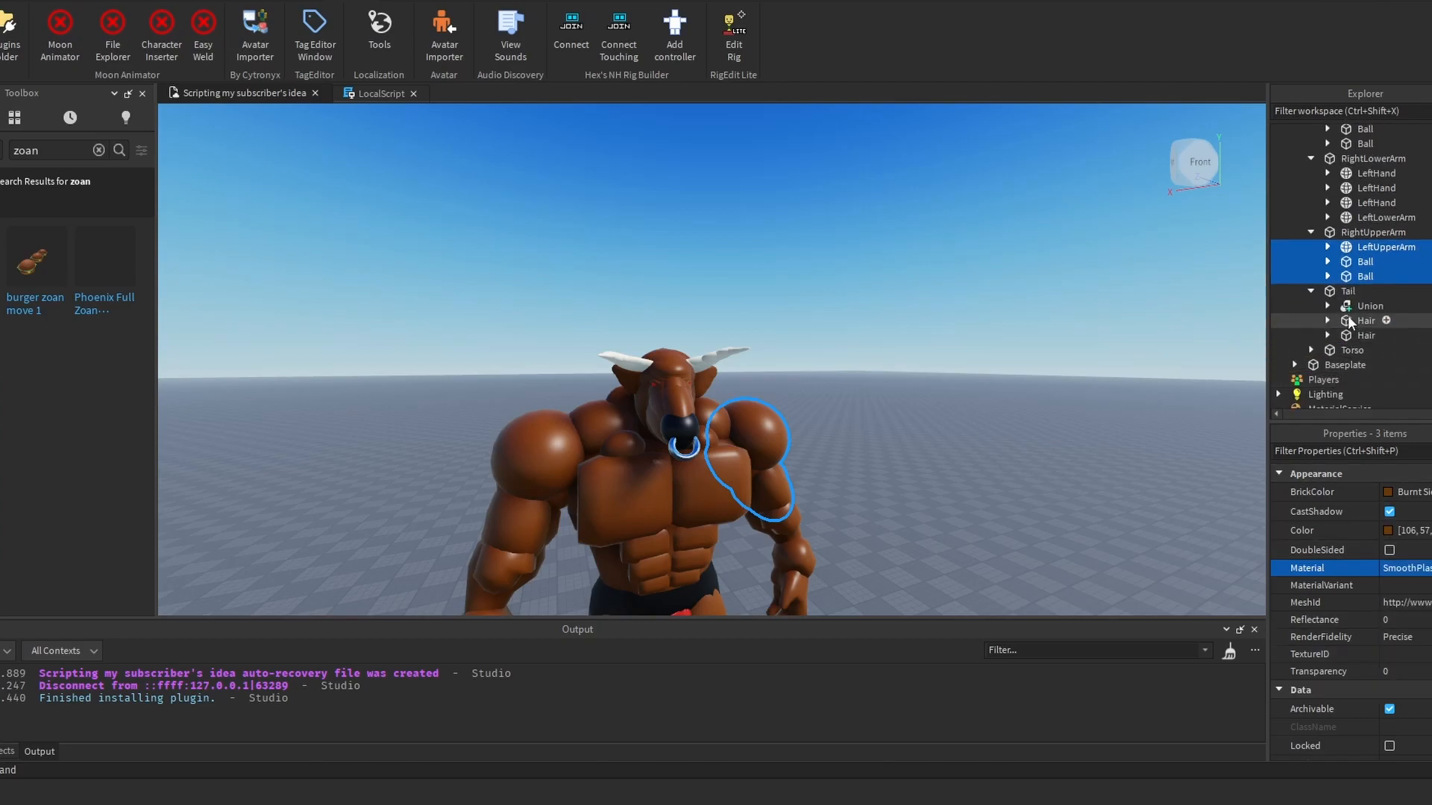
left_click(1365, 306)
left_click(1365, 335, "shift")
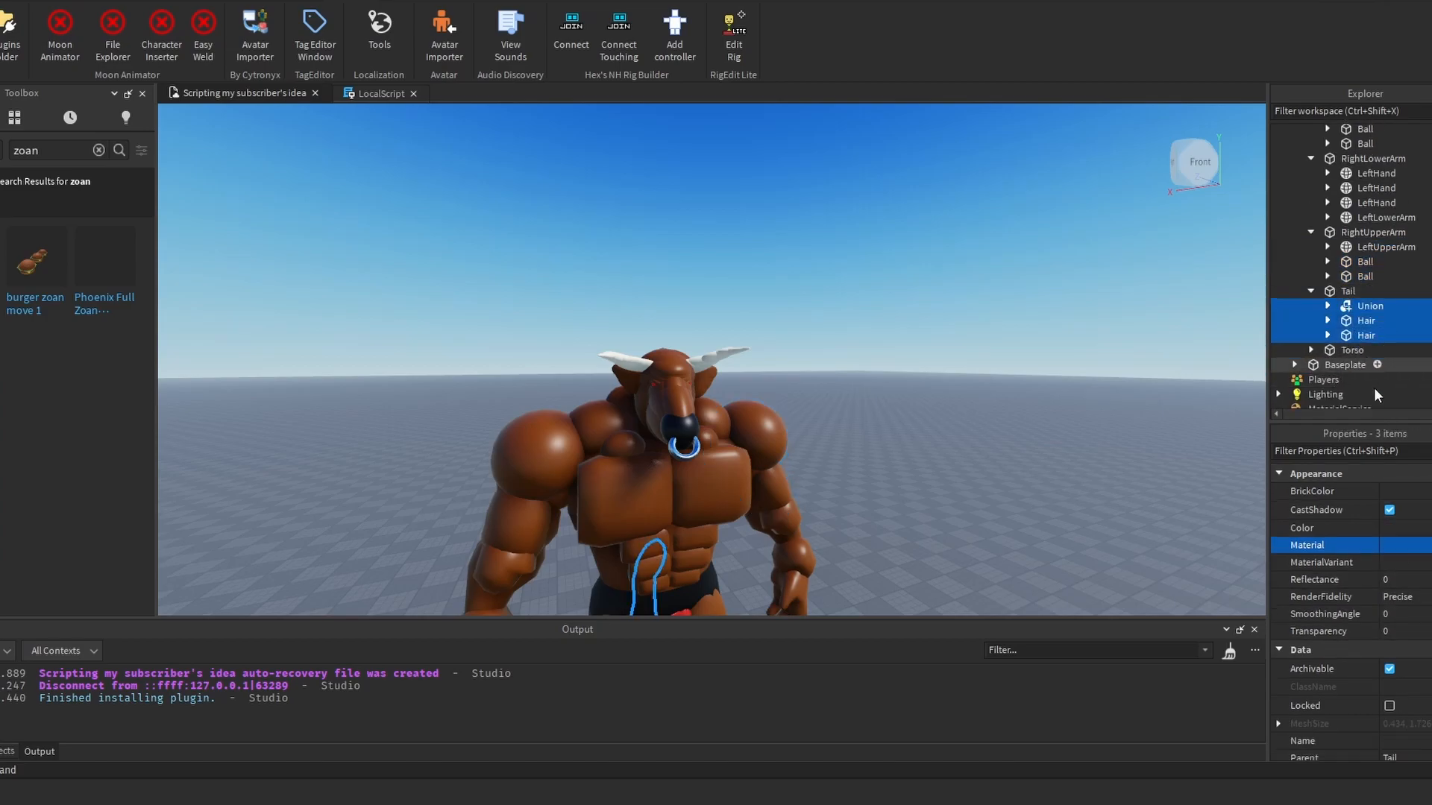
left_click(1414, 549)
scroll(1426, 650, "down", 3)
left_click(1420, 646)
right_click_drag(894, 407, 906, 408)
left_click(893, 414)
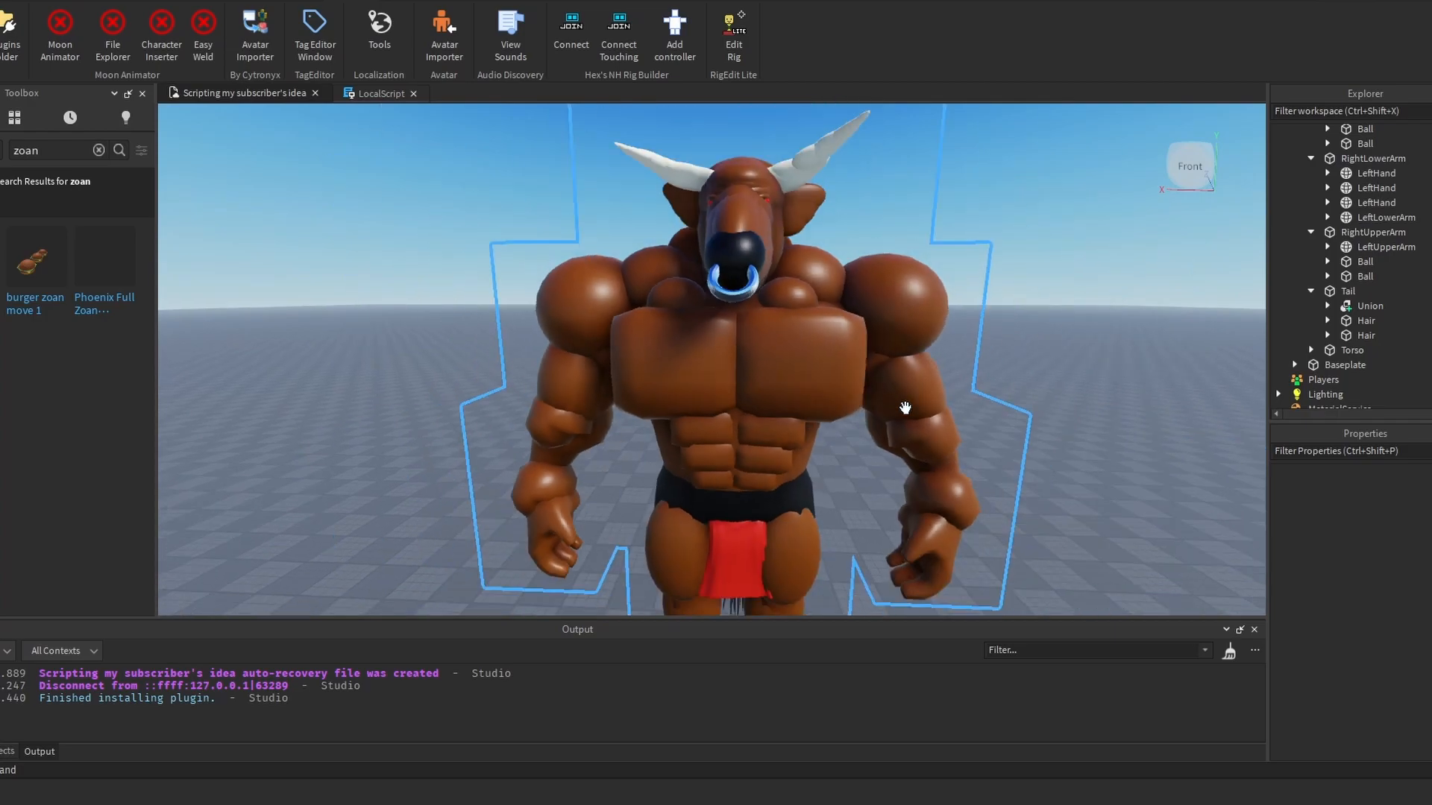
Step: Set the material of all children of the Bull's Torso, down to the last Pillow, to SmoothPlastic
left_click(1311, 350)
left_click(1354, 366)
scroll(1354, 335, "down", 5)
left_click(1356, 282, "shift")
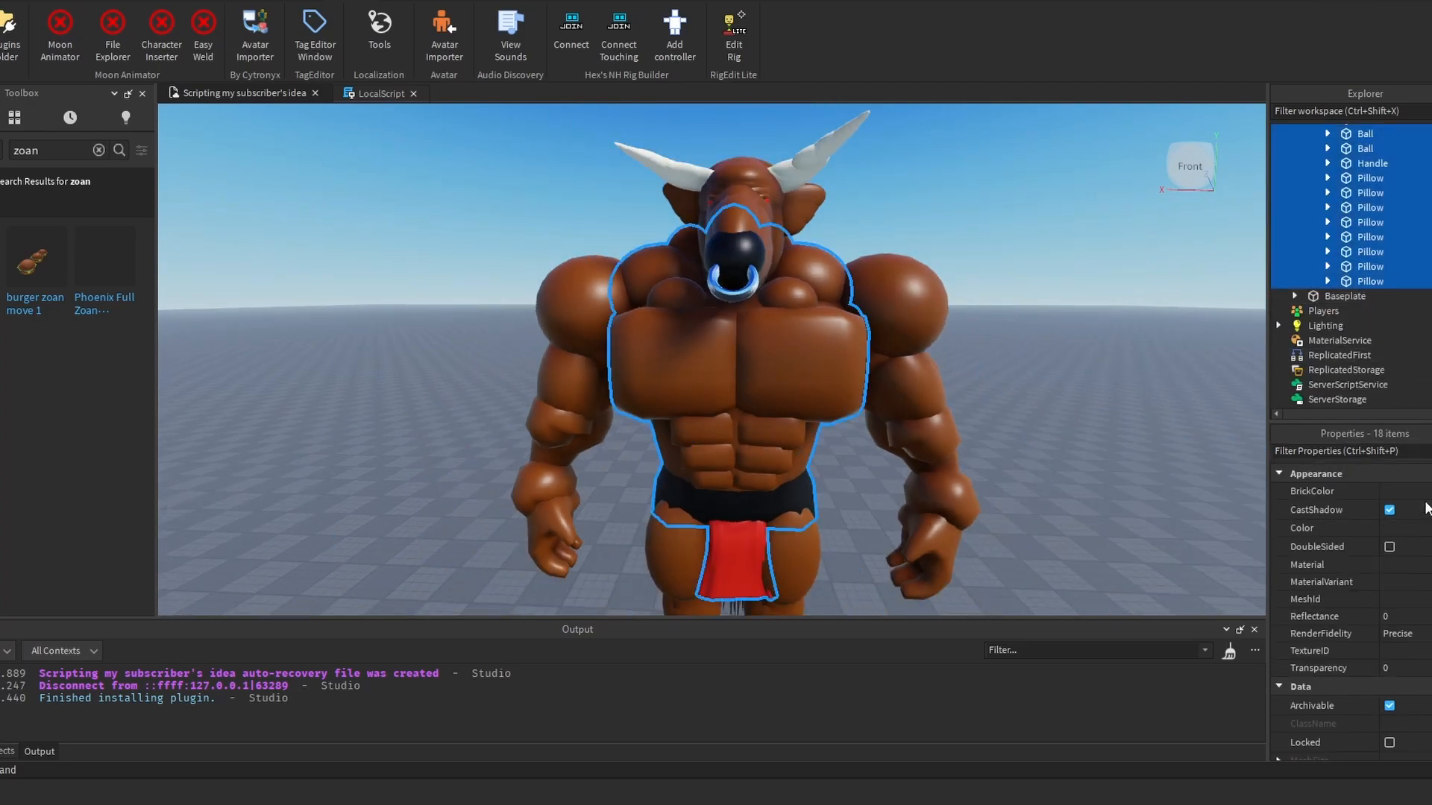
left_click(1408, 565)
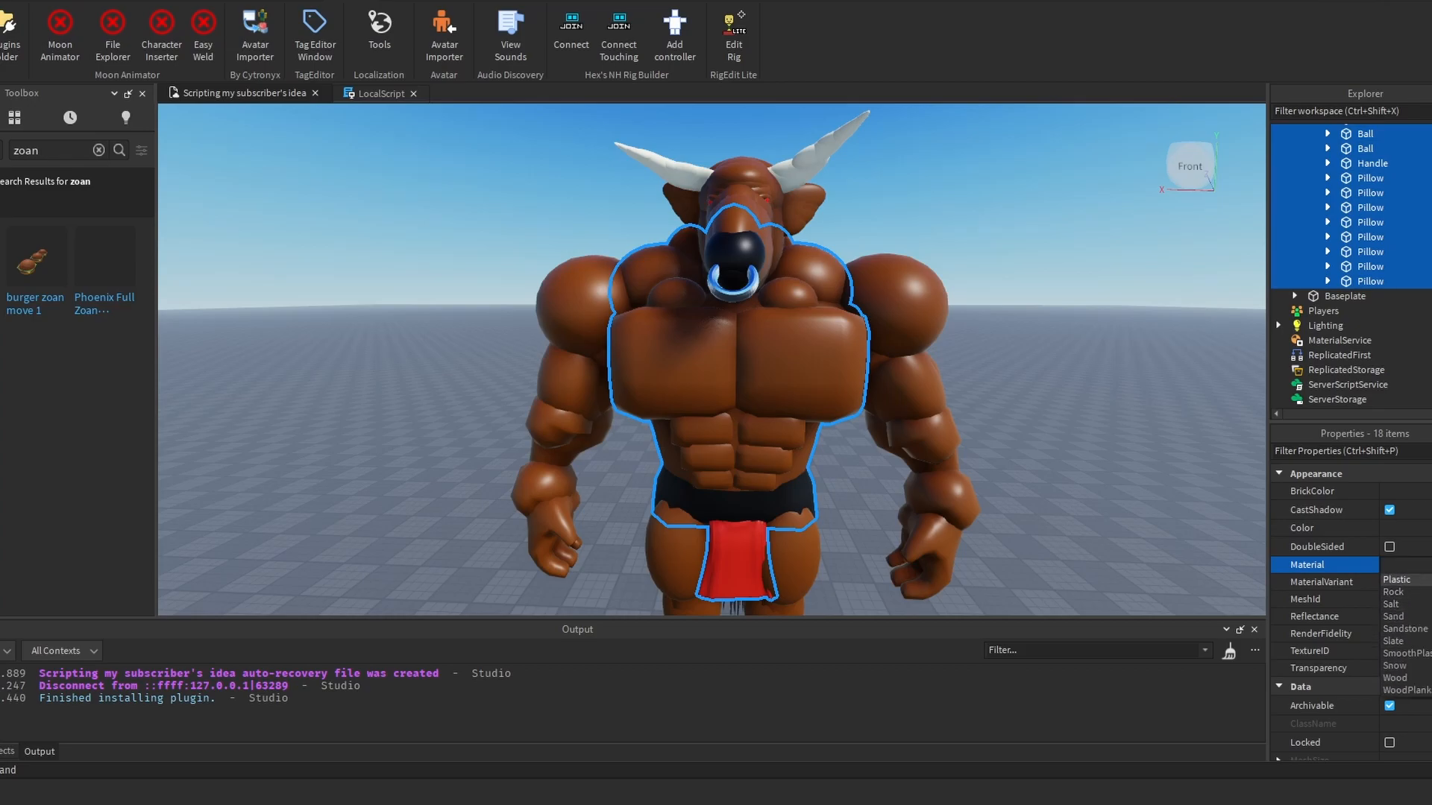
left_click(1408, 653)
left_click(1131, 322)
key("a")
right_click_drag(1130, 323, 1076, 301)
key("a")
key("s")
key("d")
Step: Collapse the expanded arm, leg, tail and torso parts inside the Bull model
scroll(1365, 210, "up", 13)
scroll(1357, 207, "up", 5)
left_click(1309, 266)
left_click(1311, 294)
left_click(1311, 308)
left_click(1311, 323)
left_click(1311, 338)
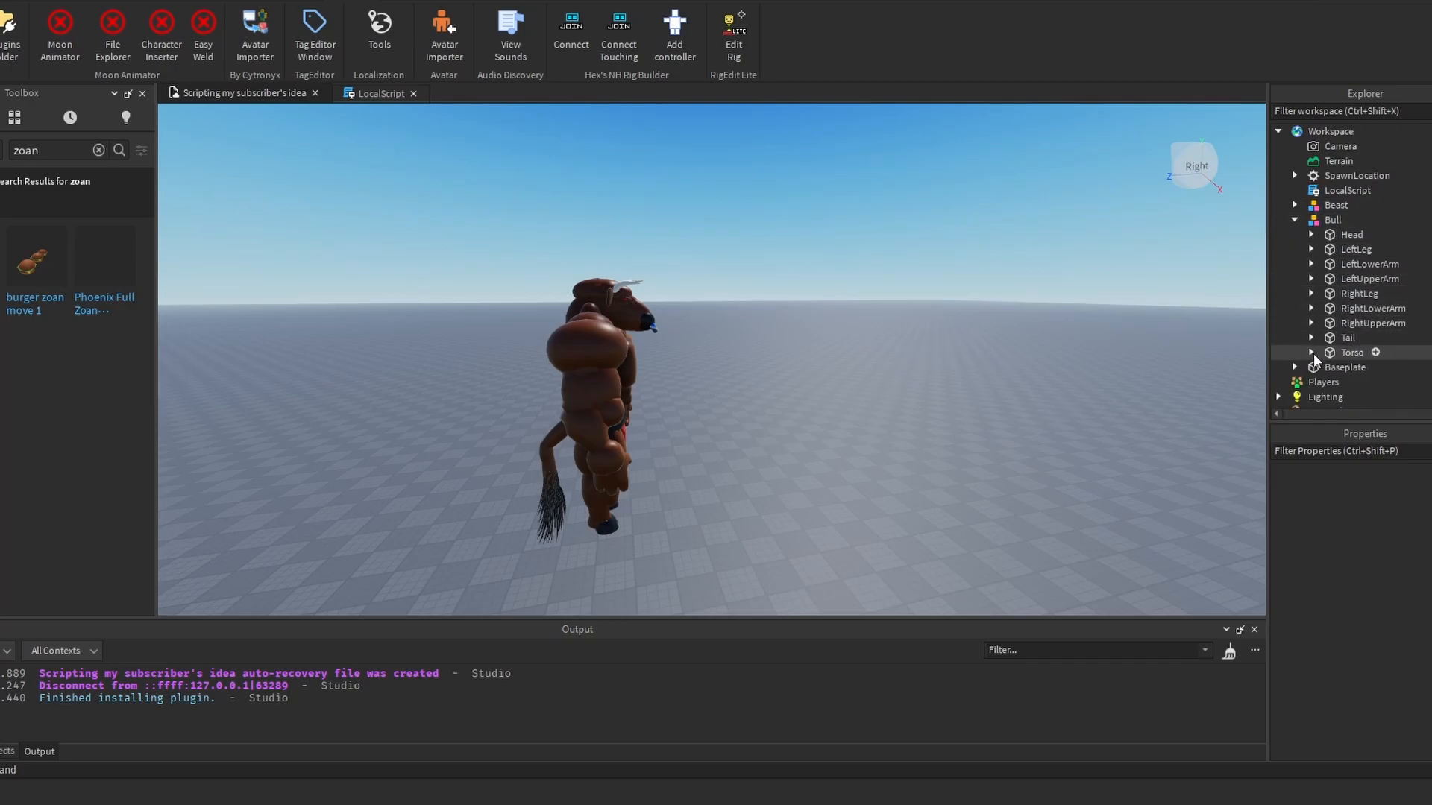
scroll(1313, 353, "down", 1)
Step: Select the Bull model, view it from the front and start rig editing with RigEdit Lite
left_click(1316, 179)
key("f")
right_click_drag(949, 249, 1266, 120)
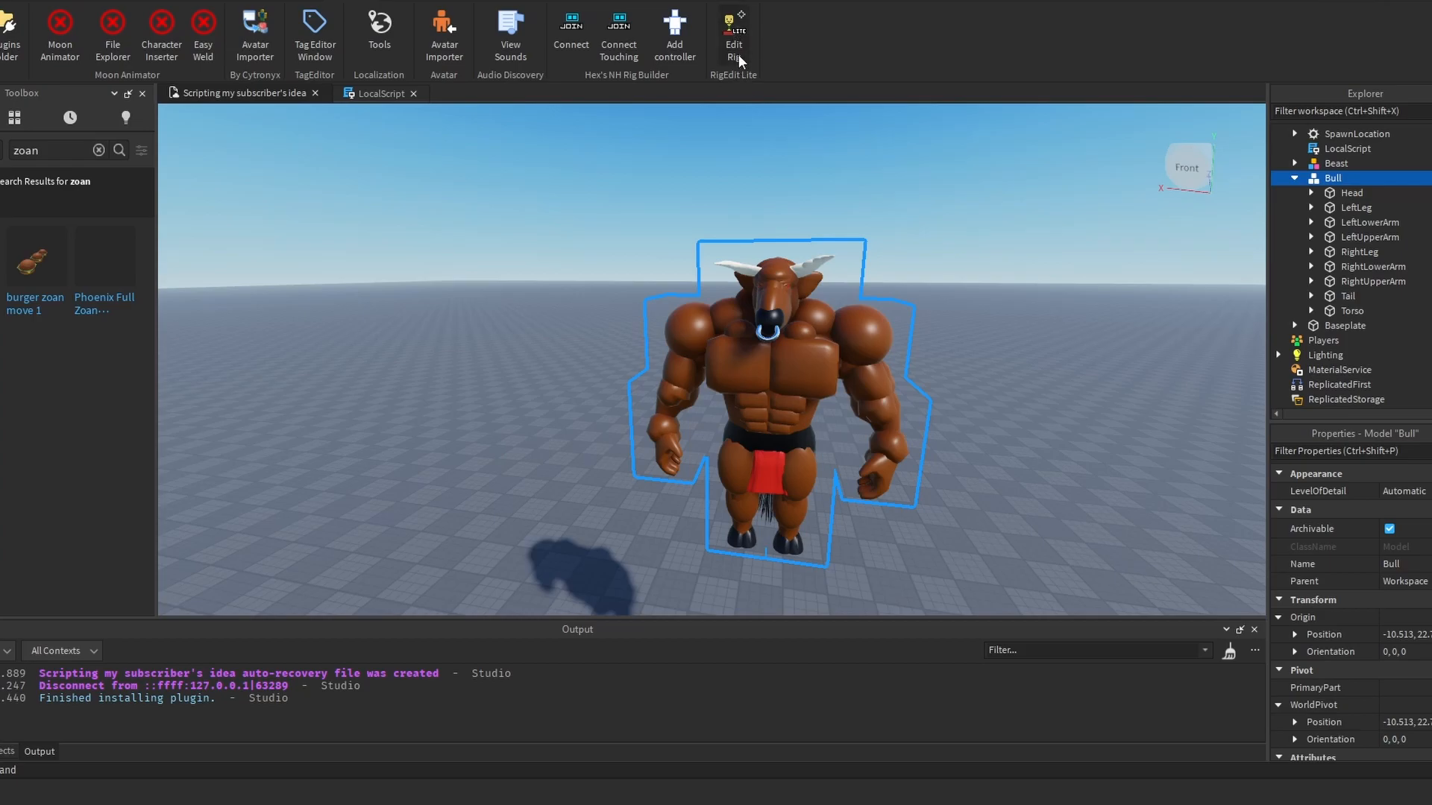
key("w")
right_click_drag(876, 210, 875, 209)
key("s")
key("d")
key("s")
key("w")
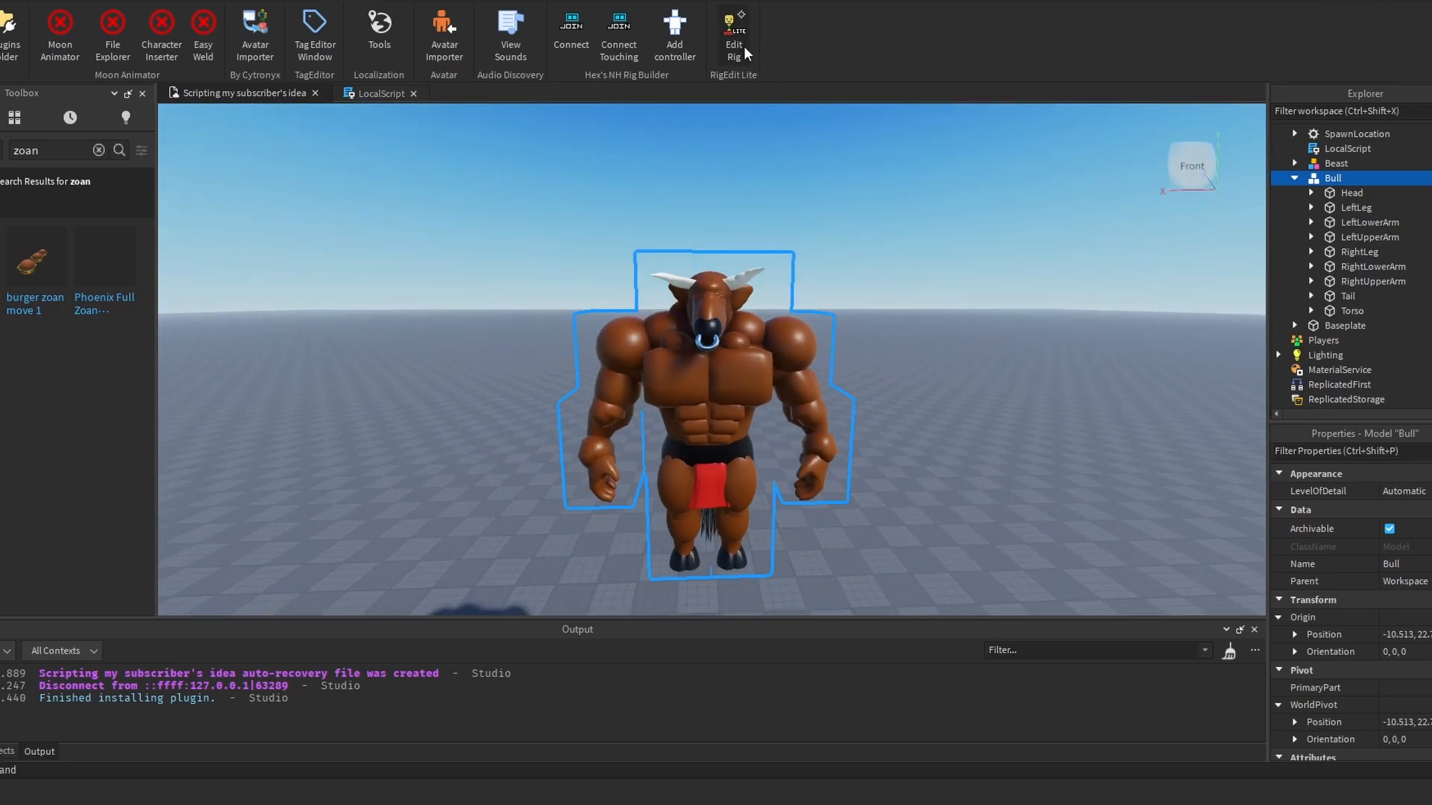
left_click(742, 42)
right_click_drag(895, 276, 888, 275)
right_click_drag(653, 304, 812, 252)
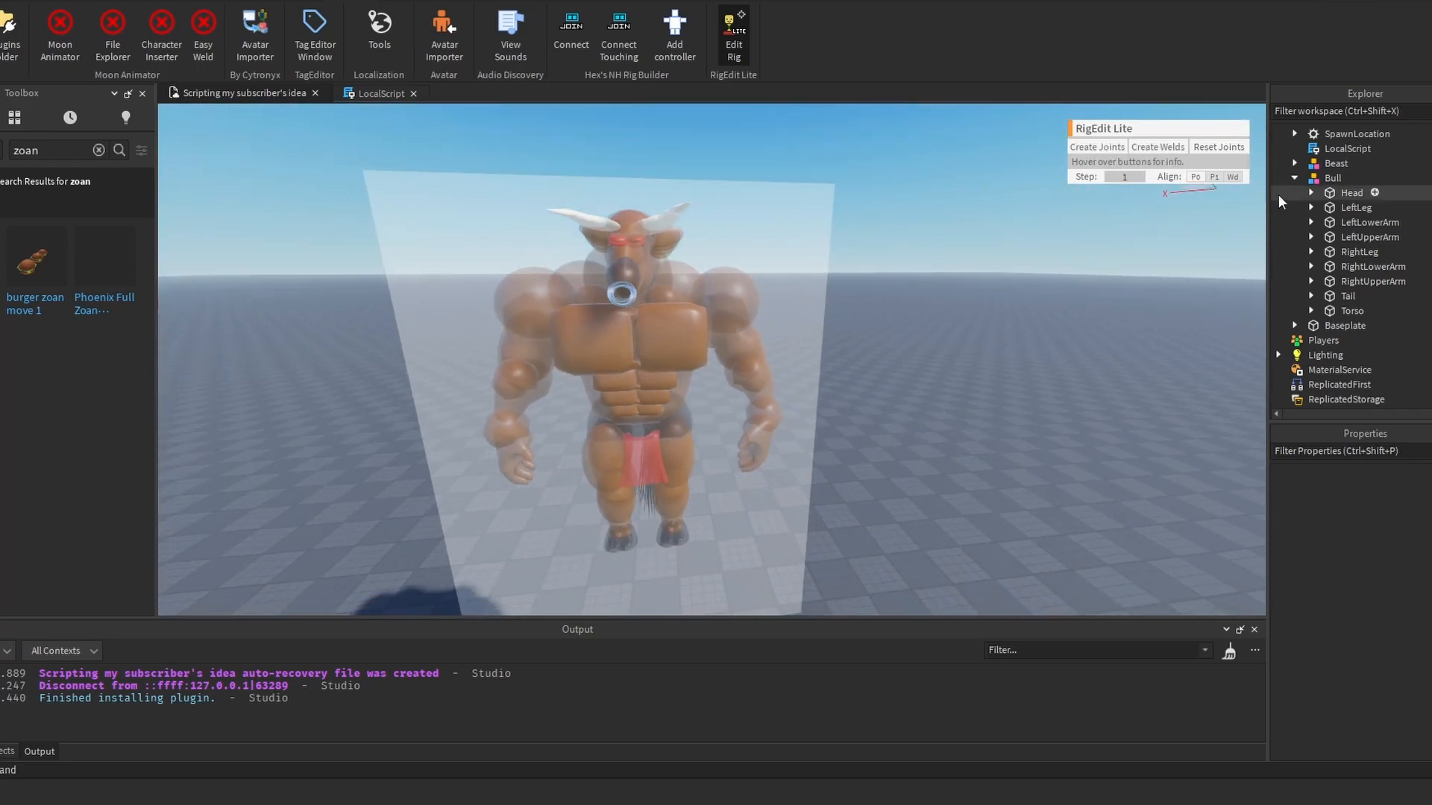
Step: Create a RigEdit Lite joint from the Bull's Torso to its Head
left_click(1335, 193)
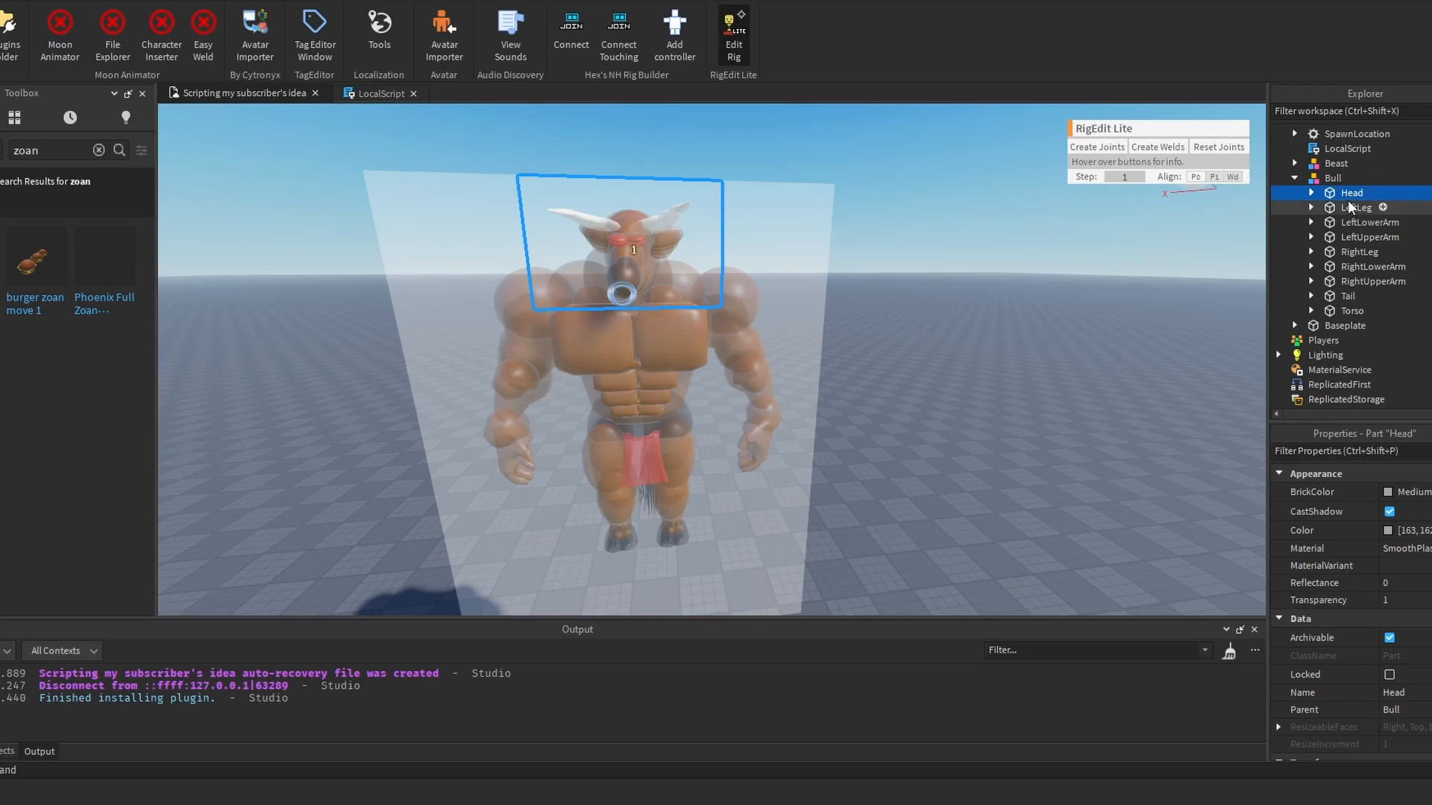
left_click(1340, 309)
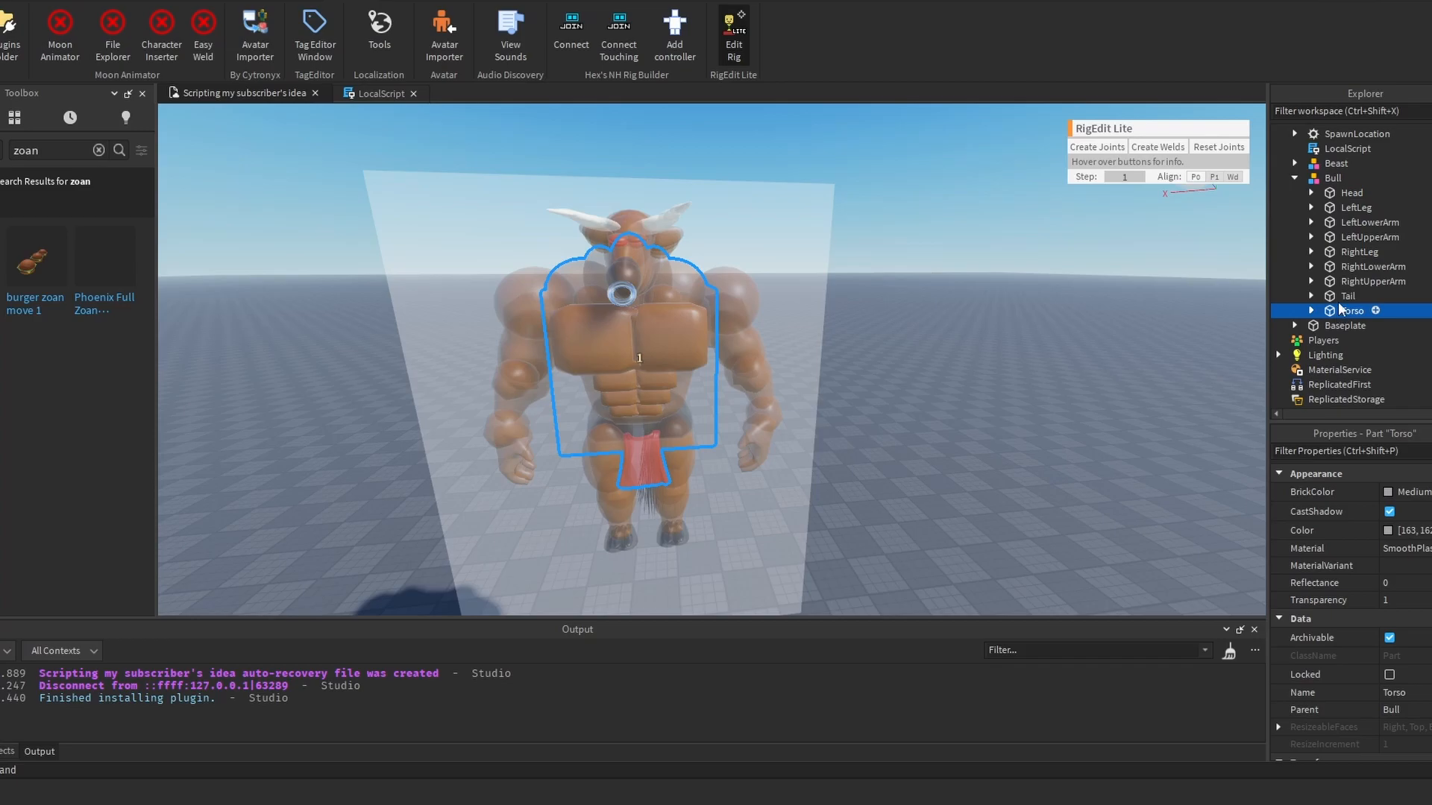
left_click(1326, 195, "ctrl")
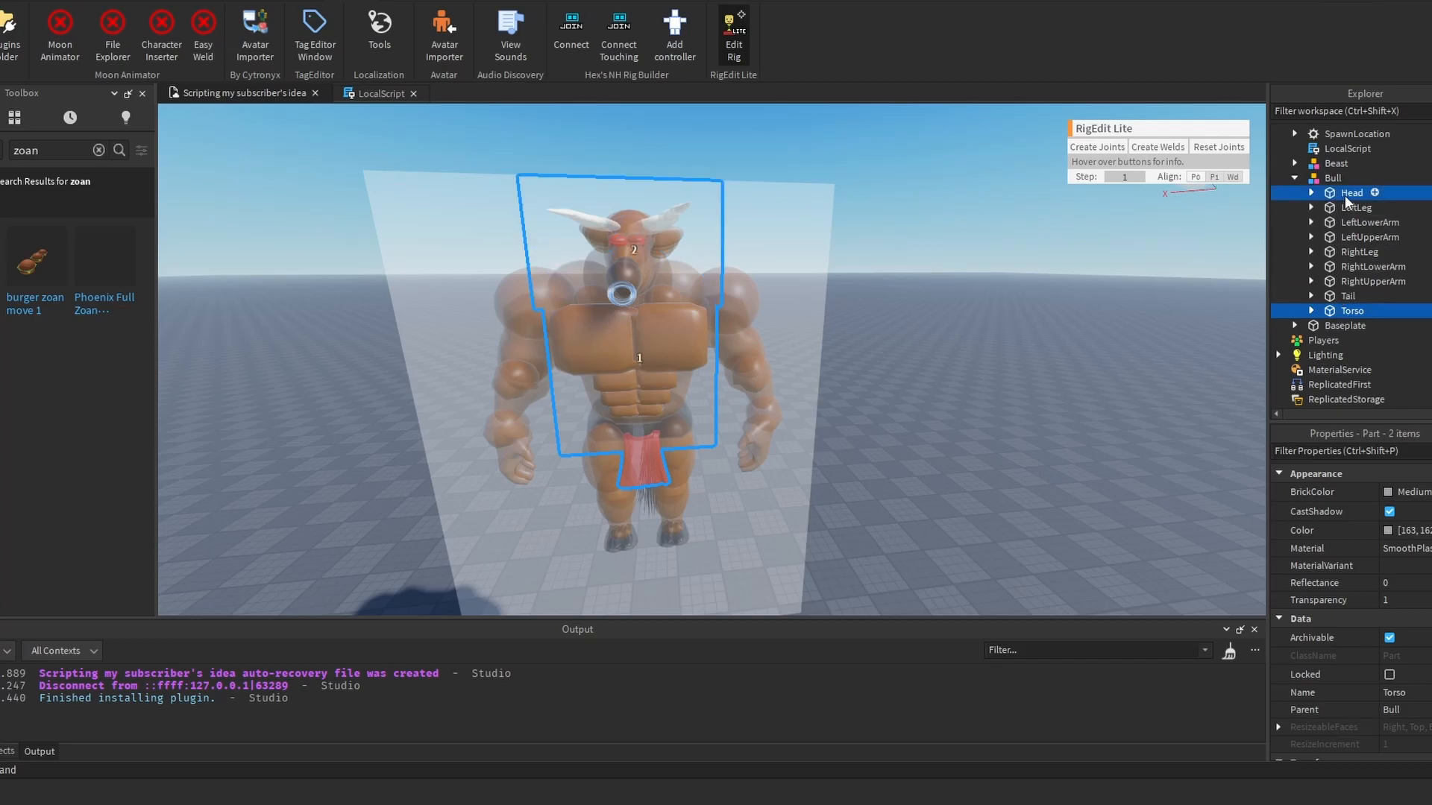
left_click(1087, 148)
right_click_drag(1070, 314, 1074, 310)
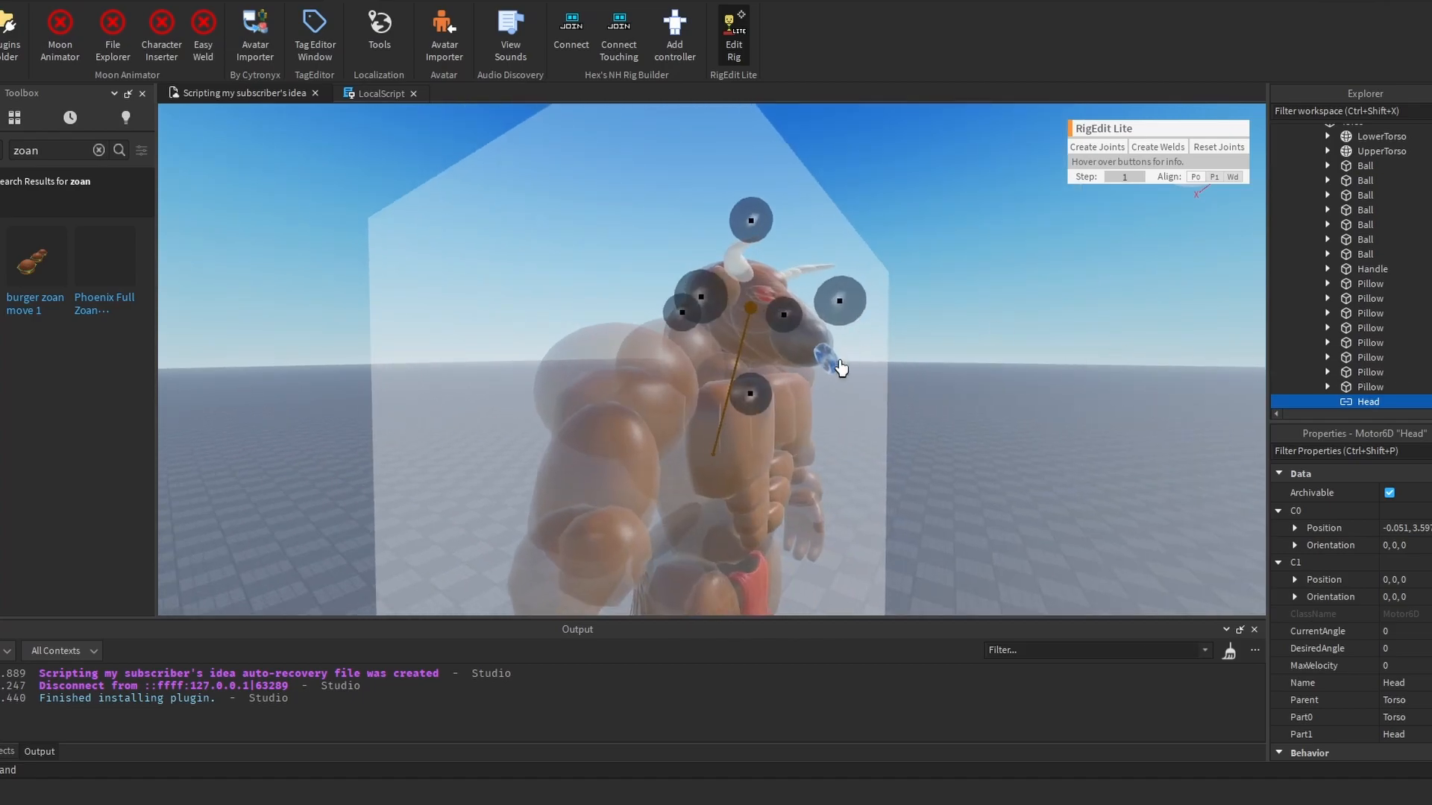
right_click_drag(882, 373, 1230, 339)
scroll(1380, 328, "up", 4)
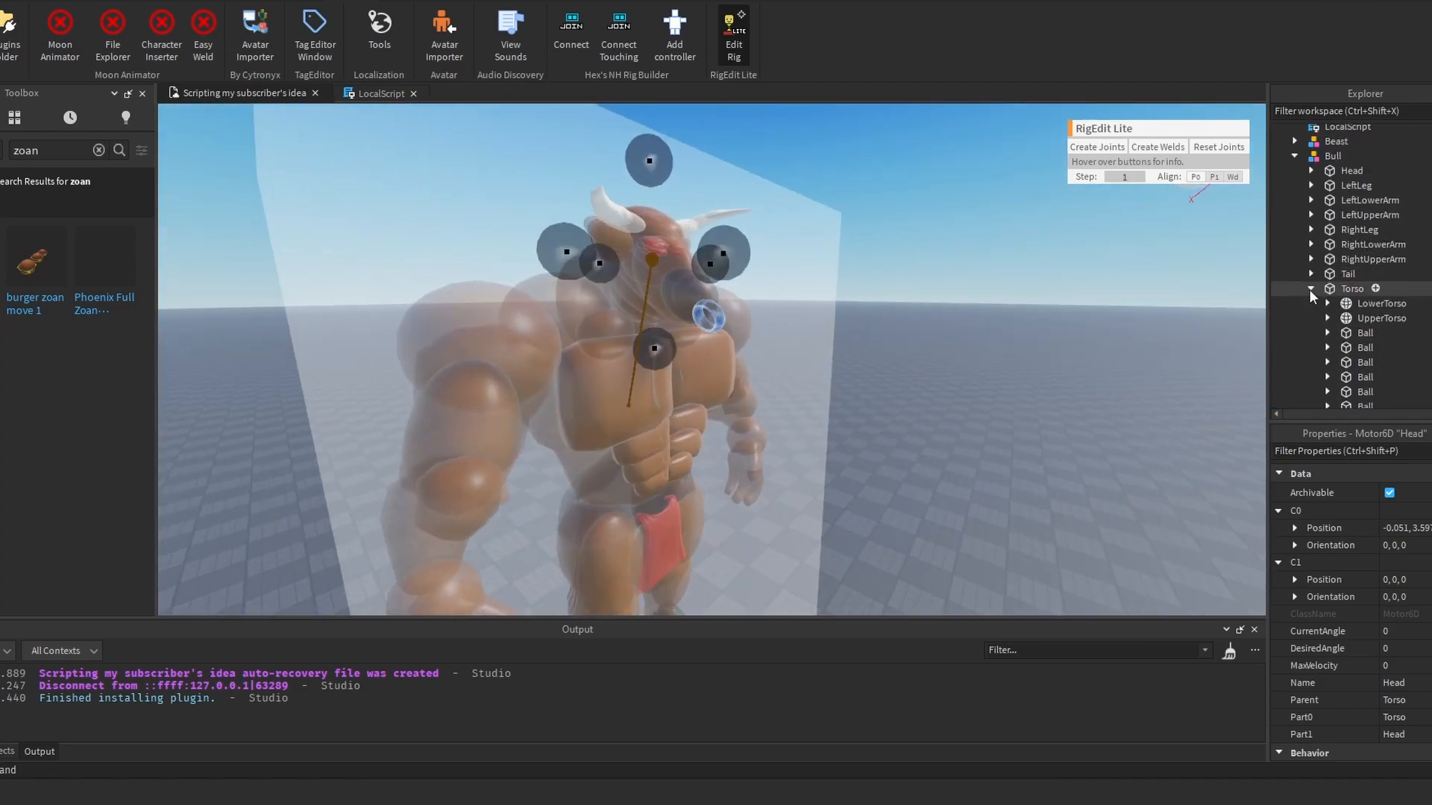
Step: Create a joint from the Bull's Torso to the LeftUpperArm
left_click(1311, 289)
left_click(1332, 290)
key("f")
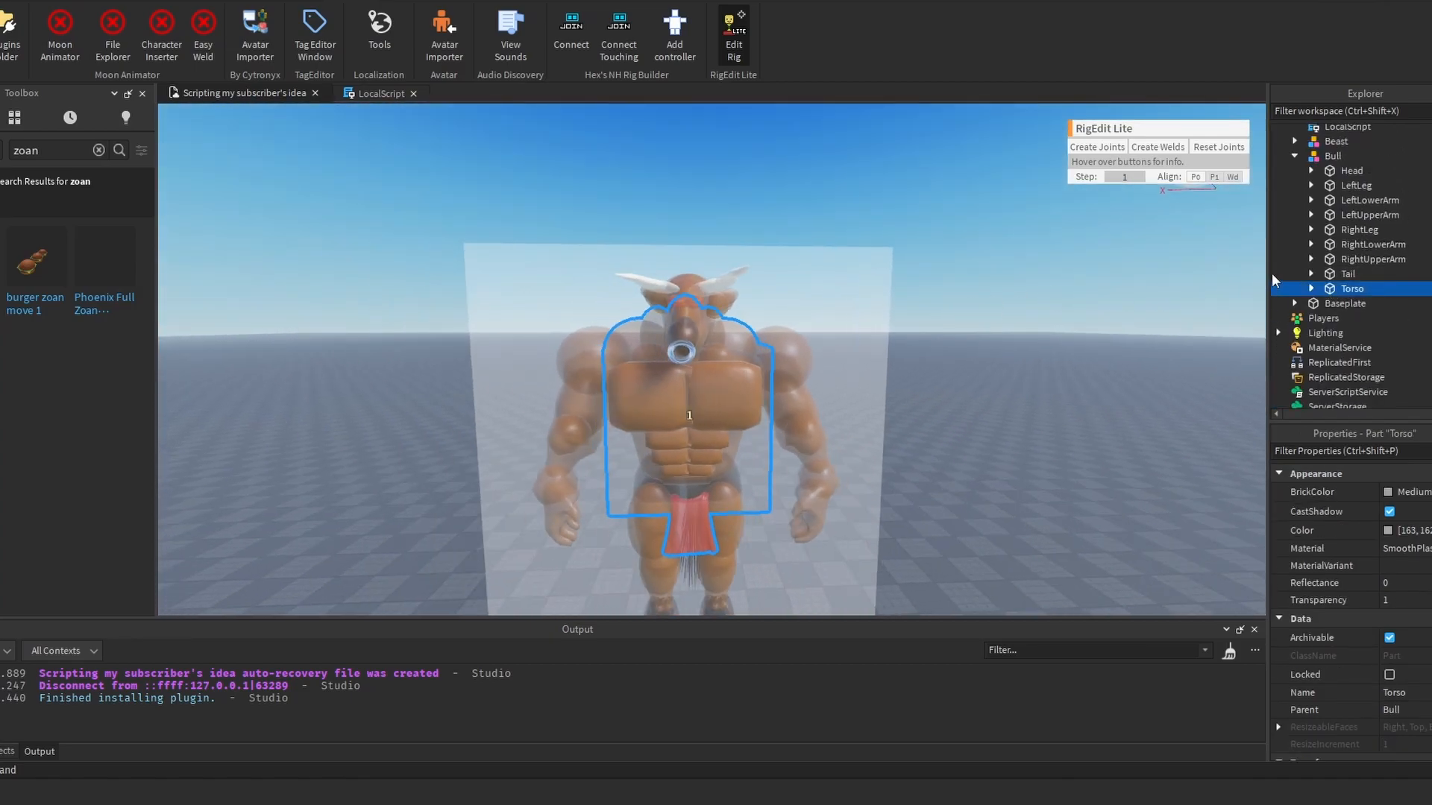
left_click(1371, 215, "ctrl")
left_click(1090, 149)
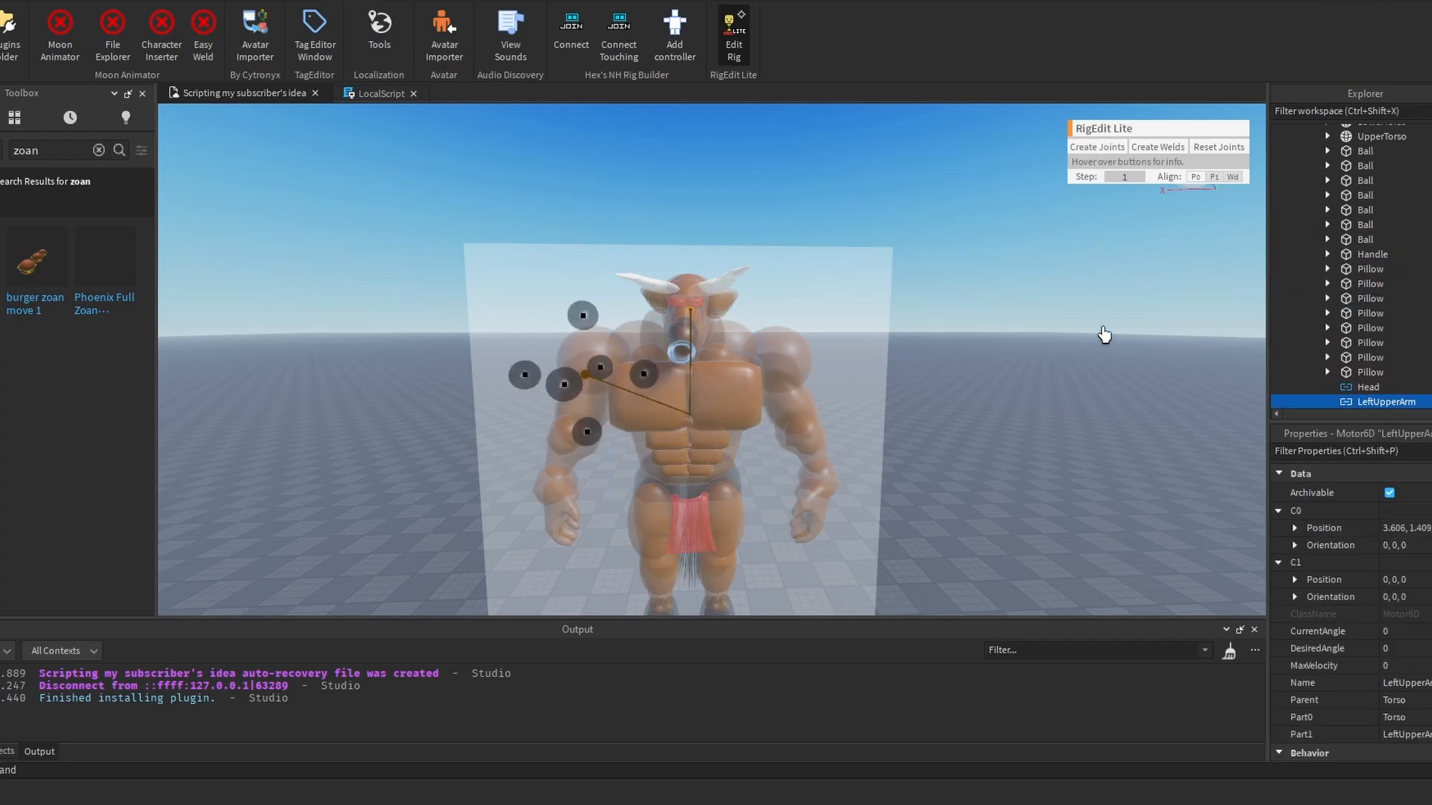
left_click(1148, 306)
Step: Create a joint from the Bull's Torso to the RightUpperArm
scroll(1354, 262, "up", 4)
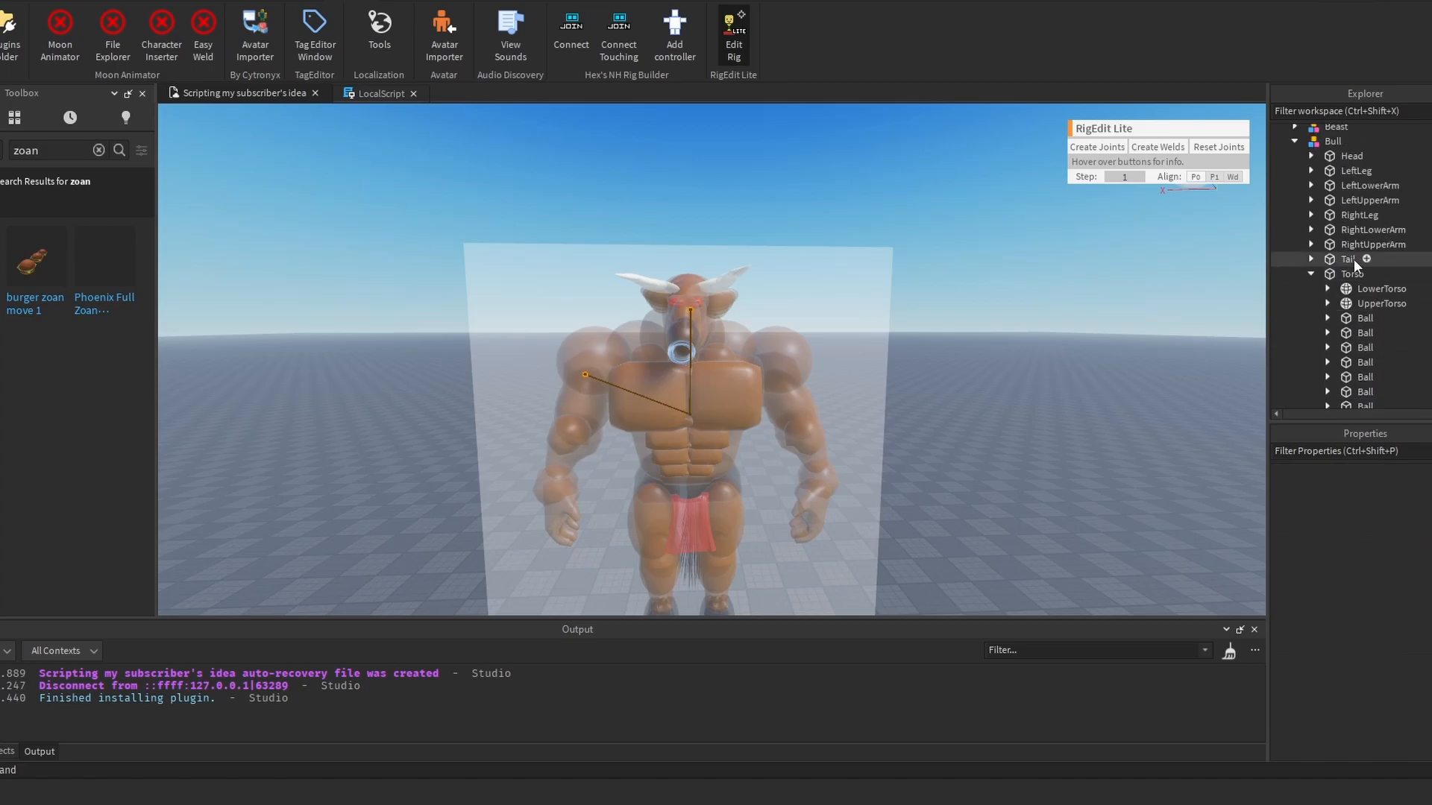
left_click(1311, 274)
left_click(1347, 278)
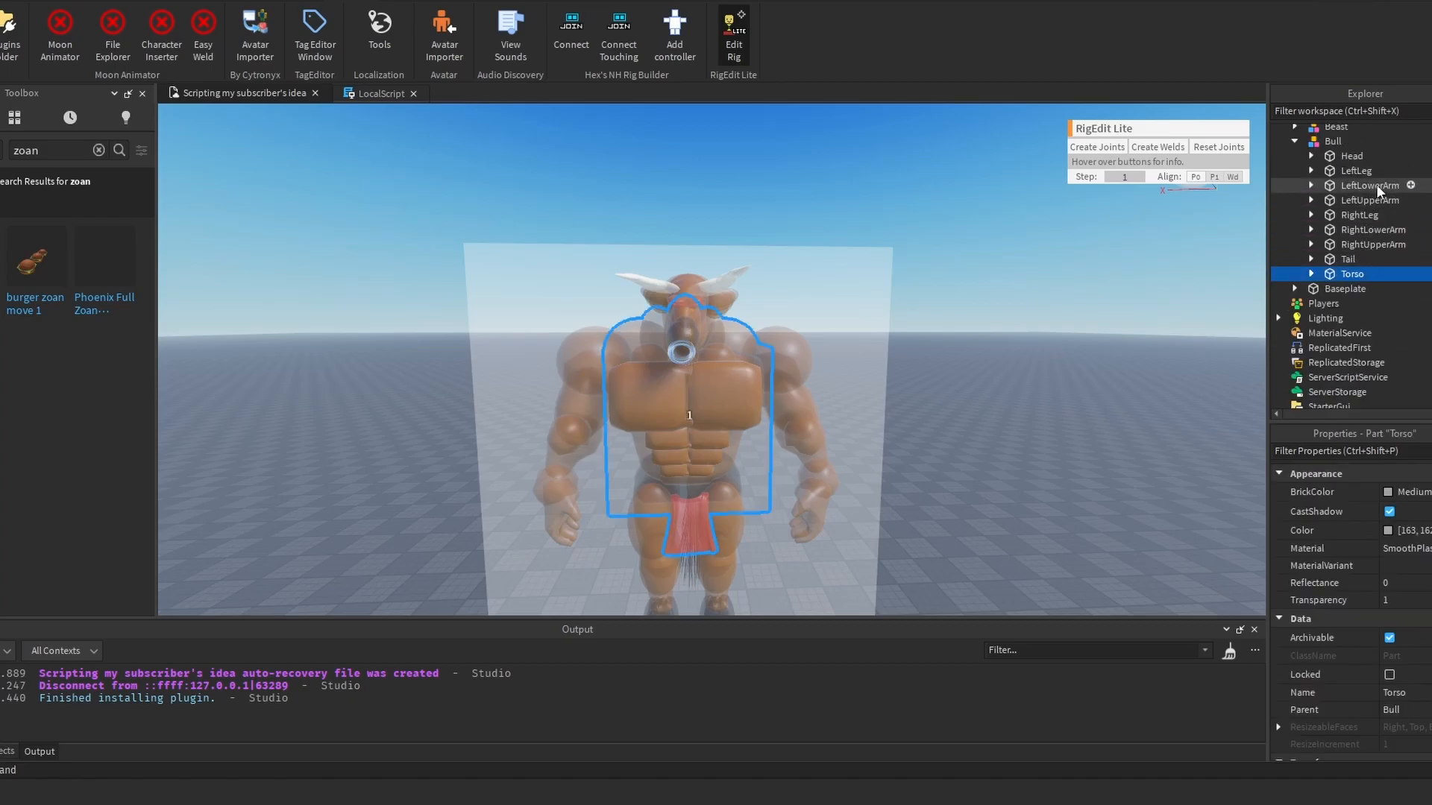
left_click(1384, 245, "ctrl")
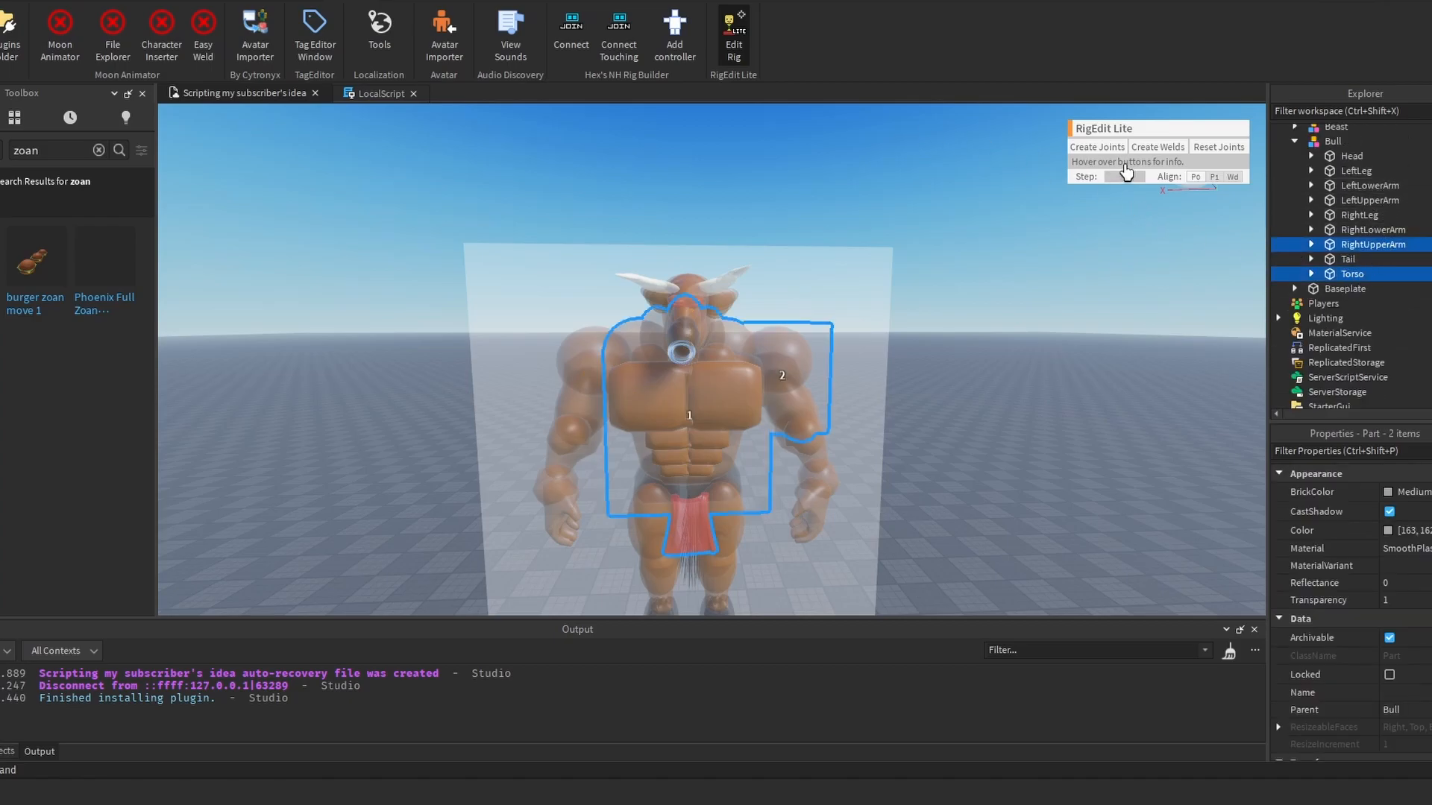
left_click(1097, 147)
left_click(1068, 300)
Step: Create a joint from the RightLowerArm to the RightUpperArm, with the lower arm as the parent part
scroll(1327, 298, "up", 5)
left_click(1310, 260)
left_click(1369, 216)
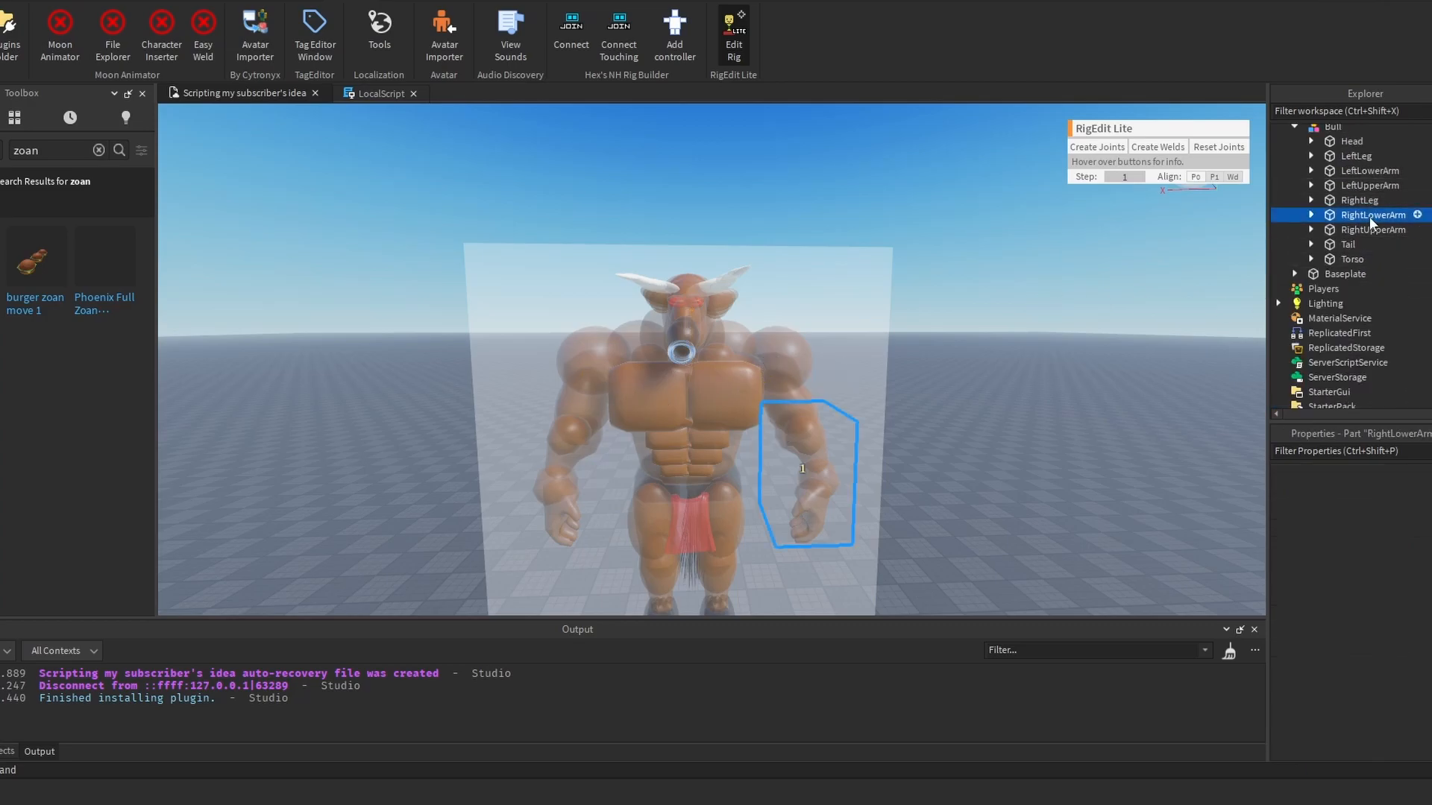
left_click(1373, 230, "ctrl")
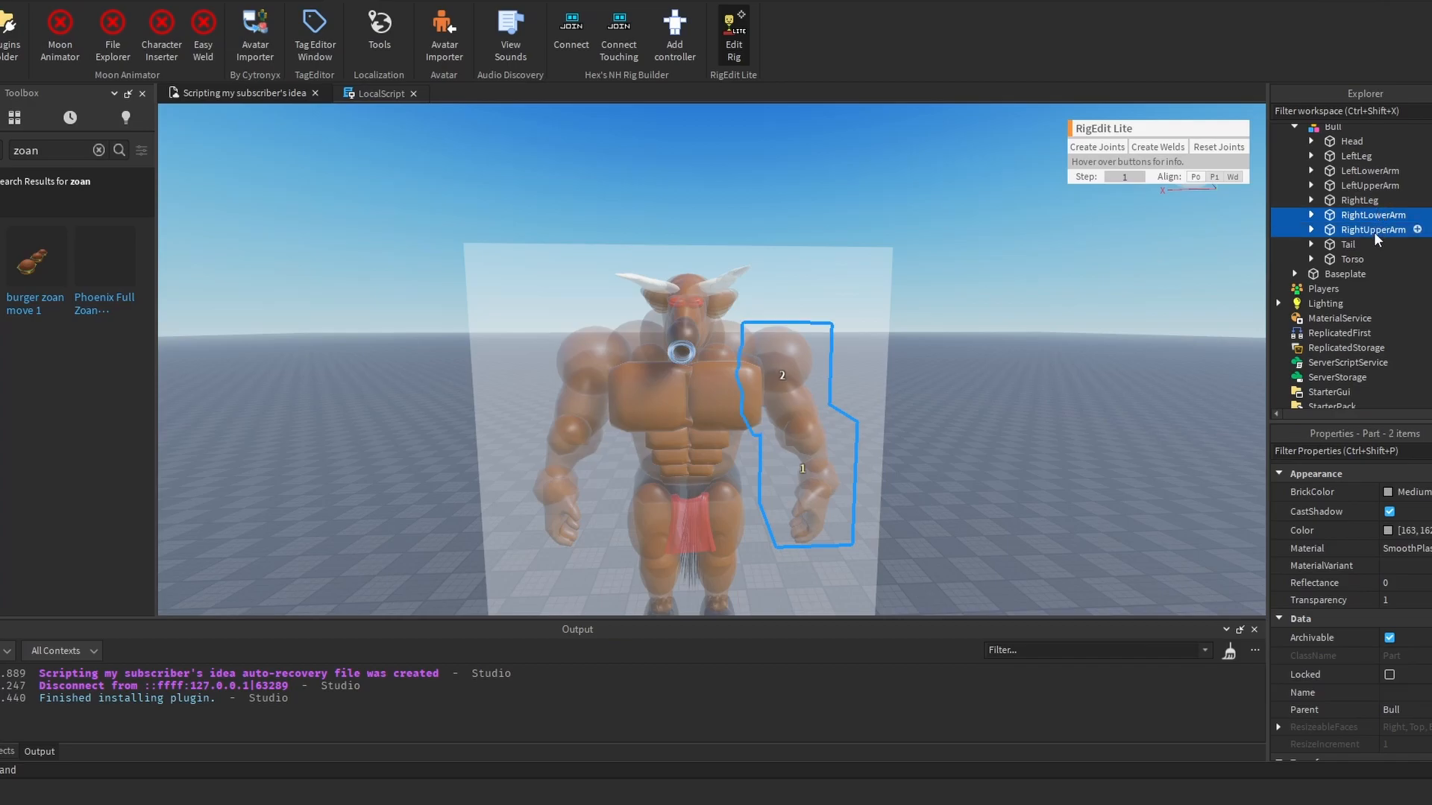
left_click(1097, 146)
left_click(1132, 345)
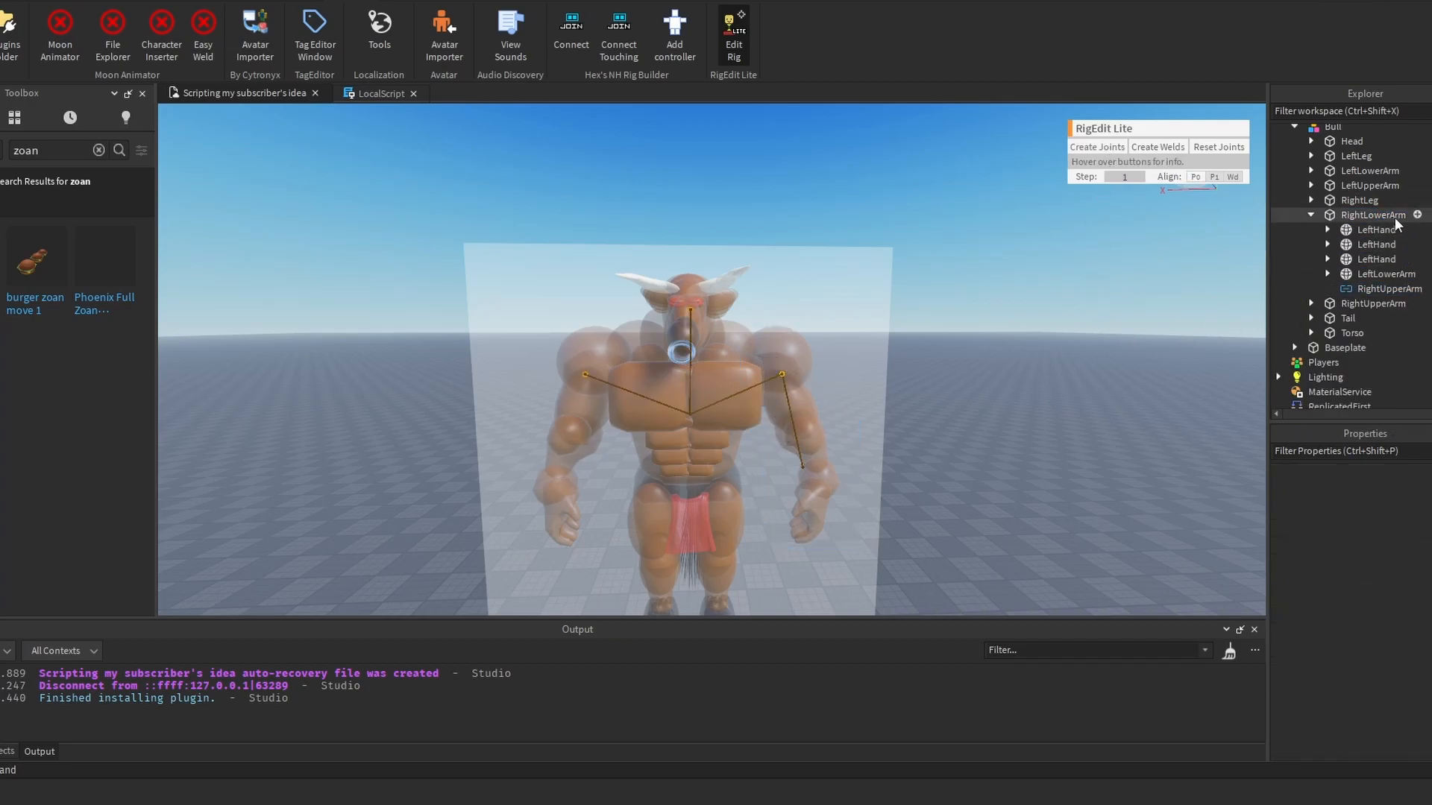
Step: Create a joint between the LeftLowerArm and LeftUpperArm, with the lower arm as the parent part
left_click(1311, 215)
left_click(1361, 186)
left_click(1358, 172, "ctrl")
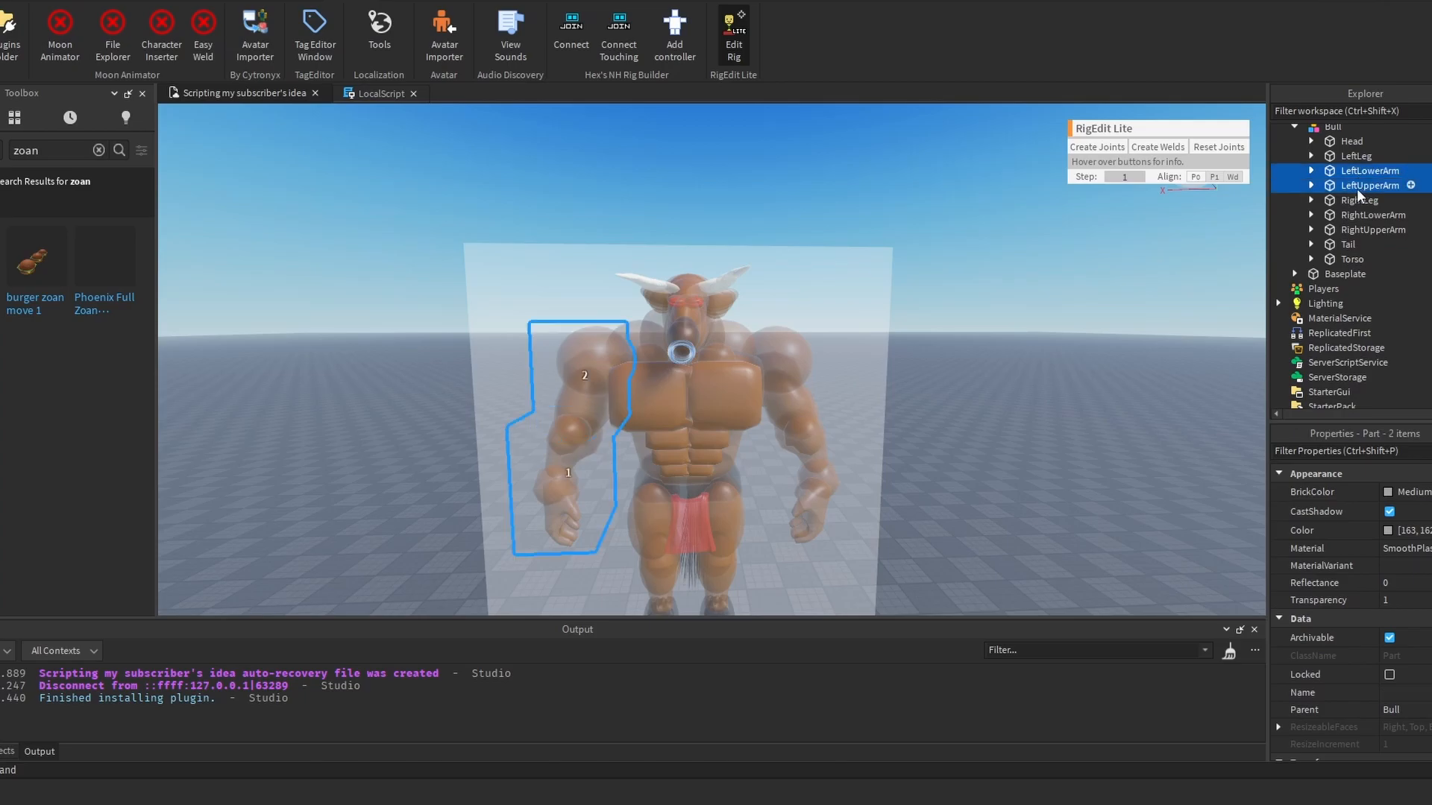
left_click(1118, 151)
left_click(1074, 335)
right_click_drag(1074, 336, 1088, 341)
scroll(1088, 340, "down", 3)
left_click(1311, 171)
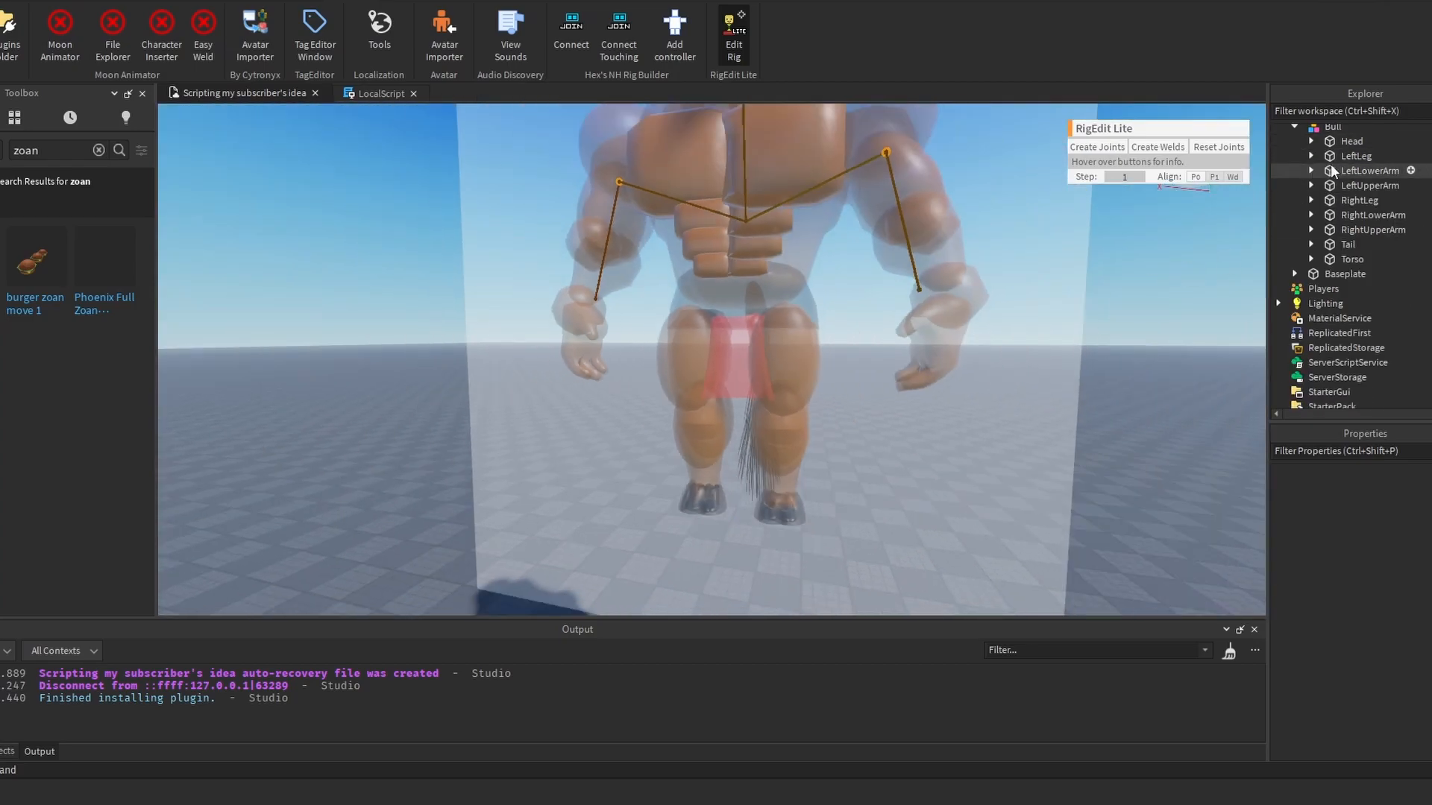
Step: Create a joint from the Bull's Torso to the LeftLeg, then collapse the Torso's children
left_click(1336, 158)
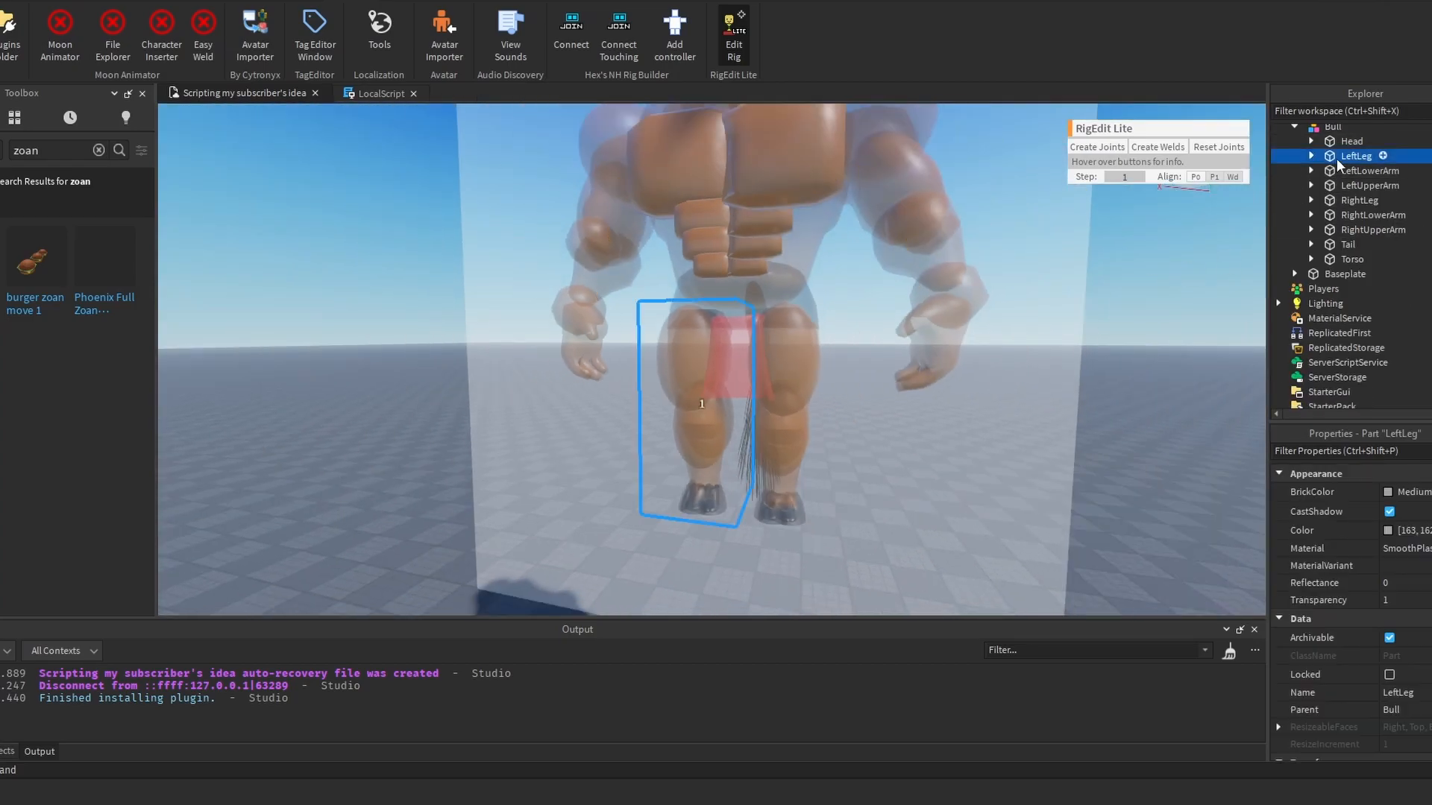
left_click(1345, 257, "ctrl")
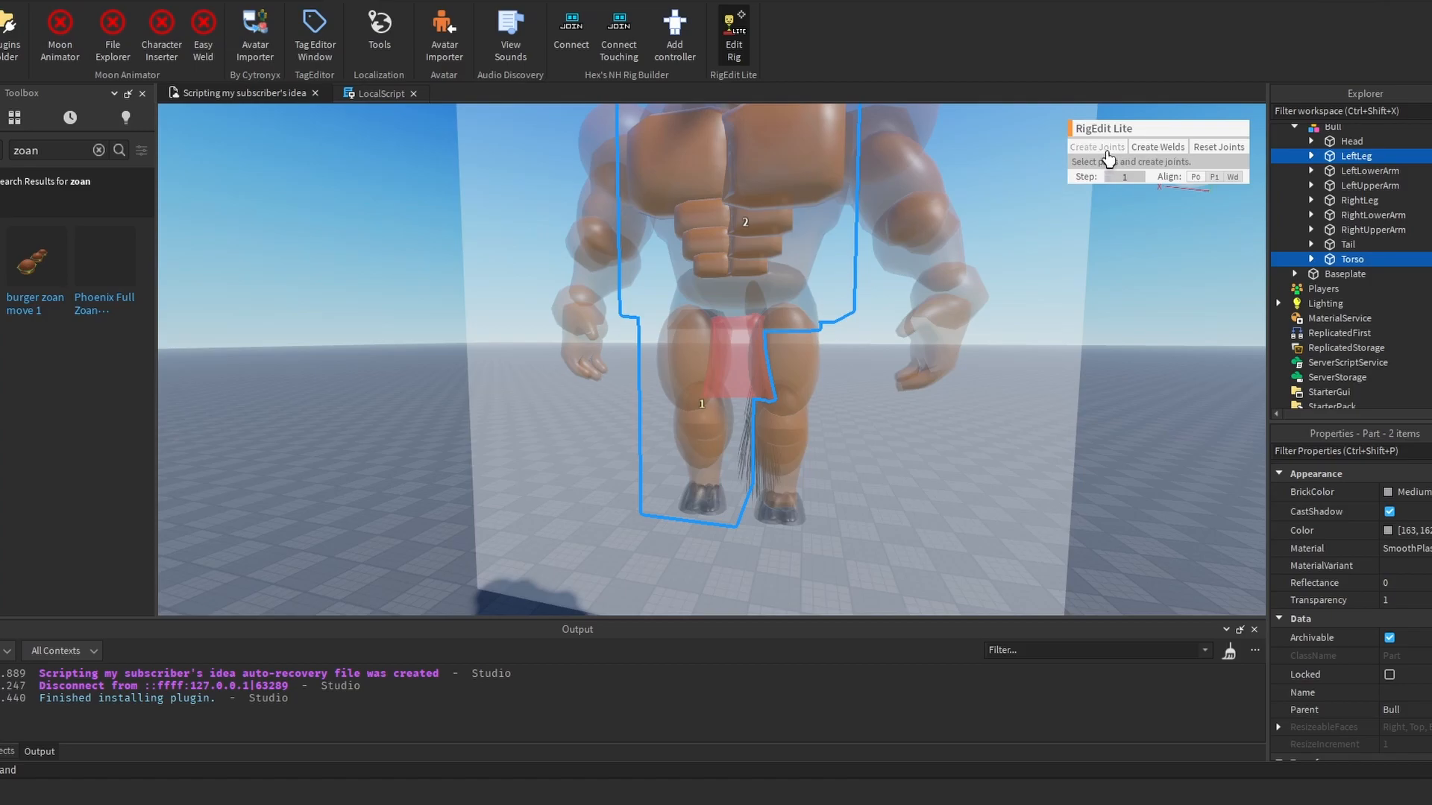
left_click(1226, 278)
left_click(1339, 257)
left_click(1346, 158, "ctrl")
left_click(1101, 148)
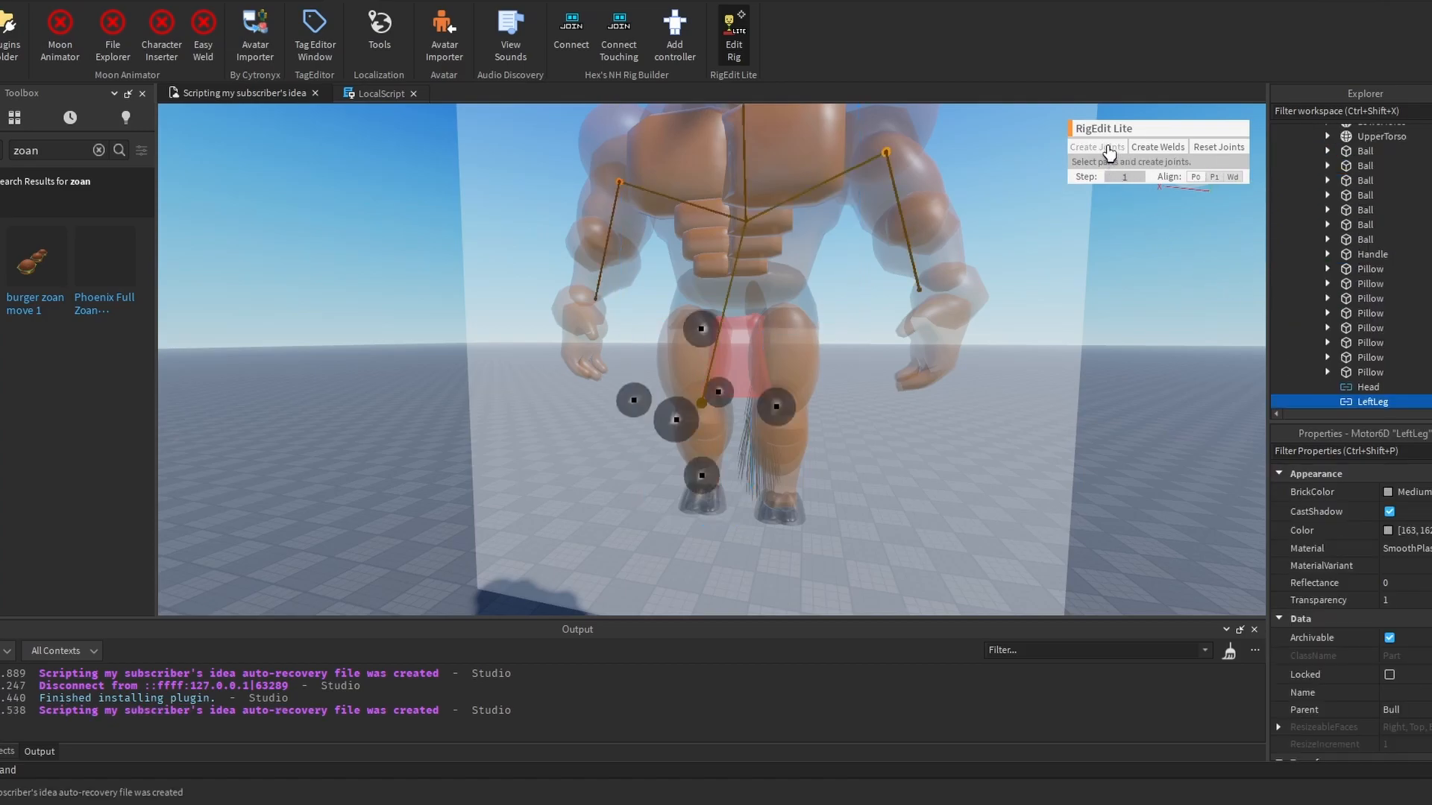
scroll(1103, 290, "down", 3)
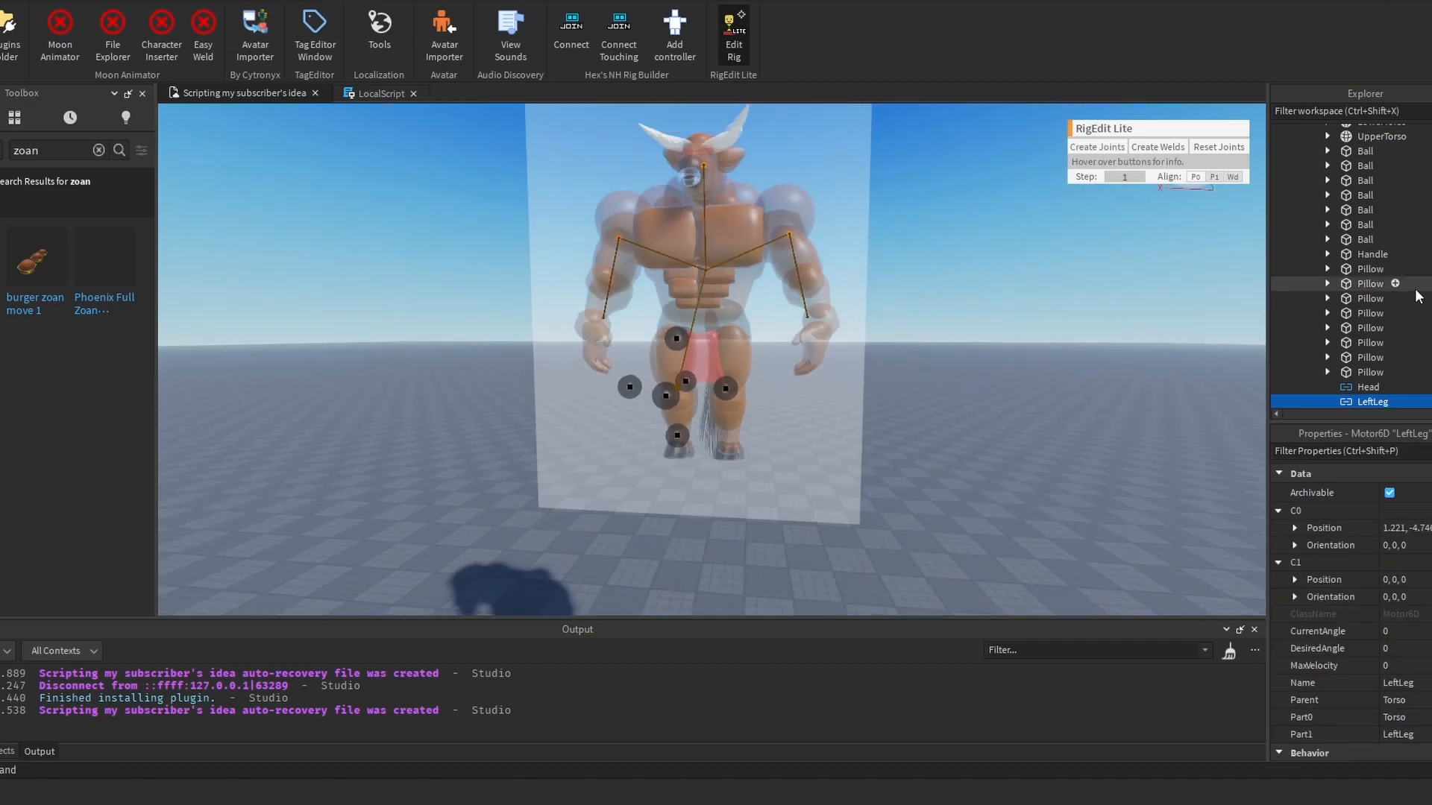
scroll(1347, 258, "up", 5)
left_click(1311, 231)
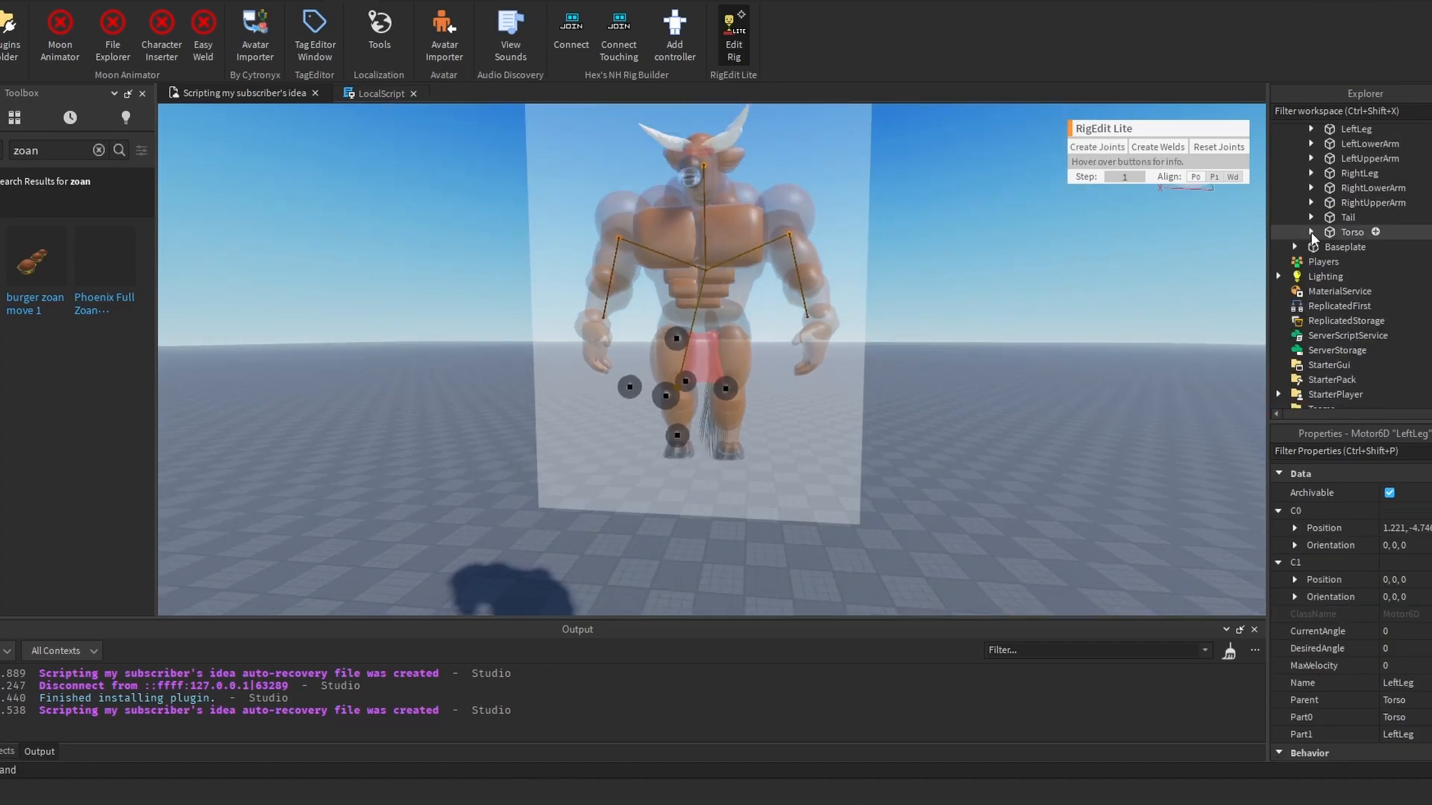
Step: Examine the RightUpperArm shoulder joint on the Bull and activate the Move tool
left_click(1371, 188)
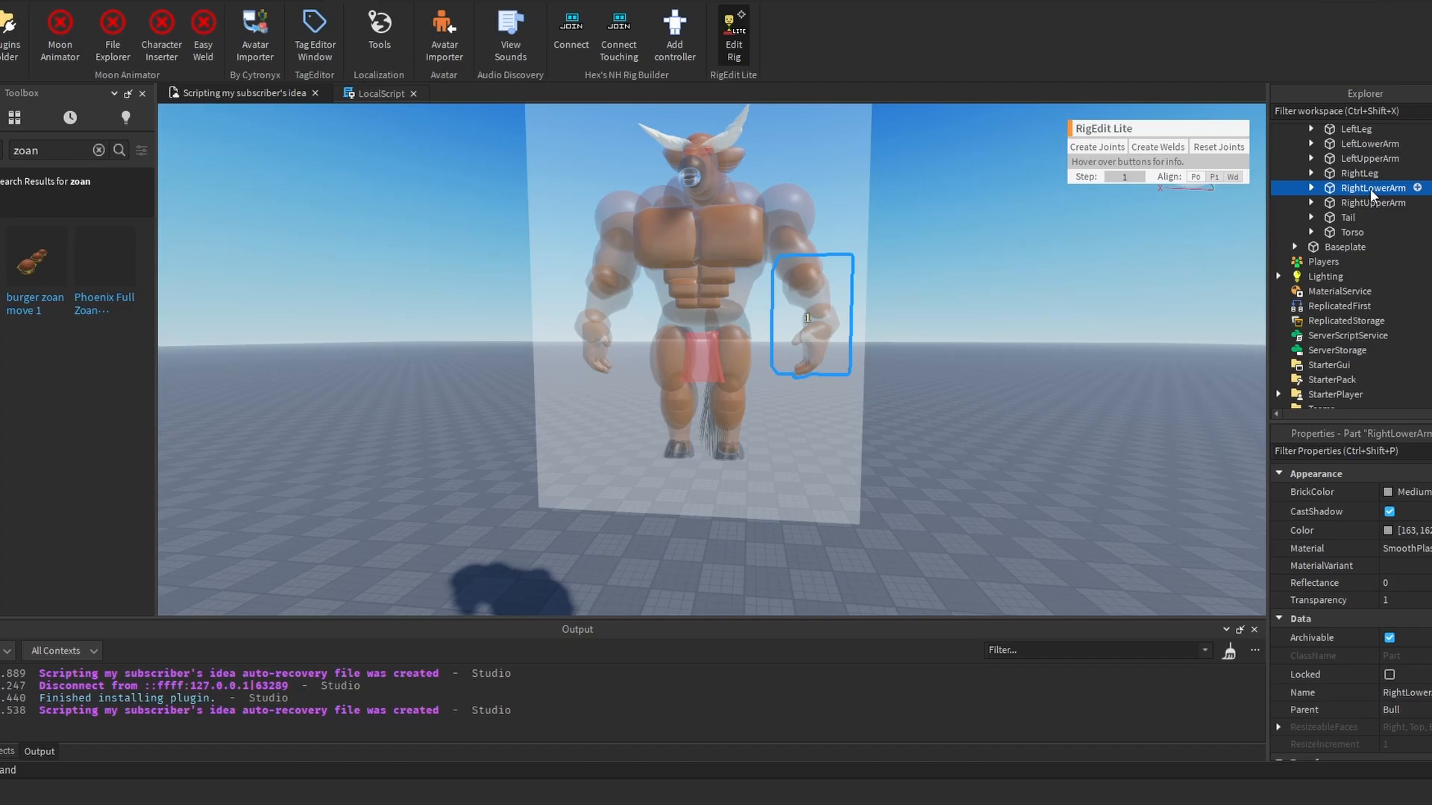
left_click(1193, 279)
scroll(977, 271, "up", 3)
left_click(818, 192)
key("e")
right_click_drag(895, 301, 920, 293)
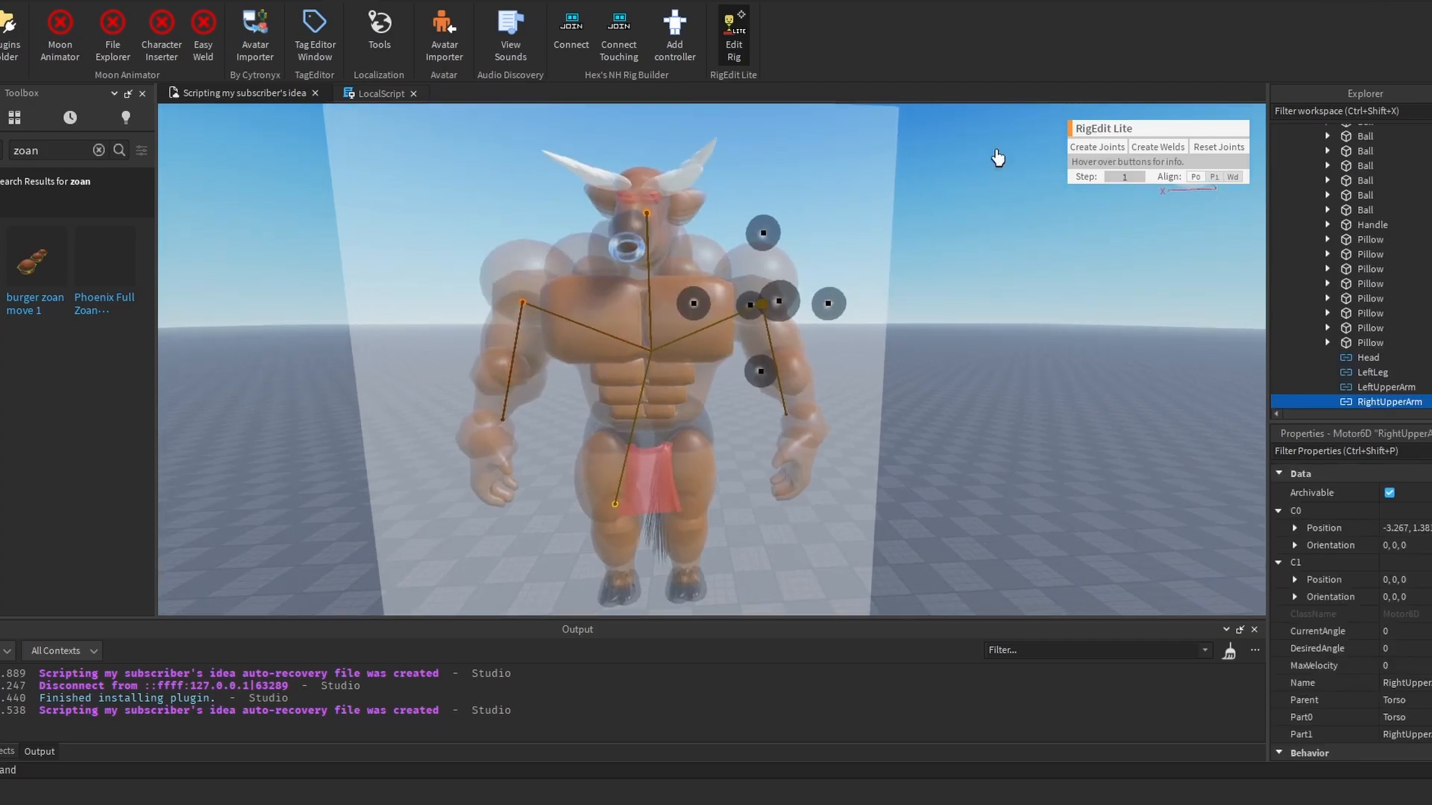
left_click(115, 1)
left_click(95, 37)
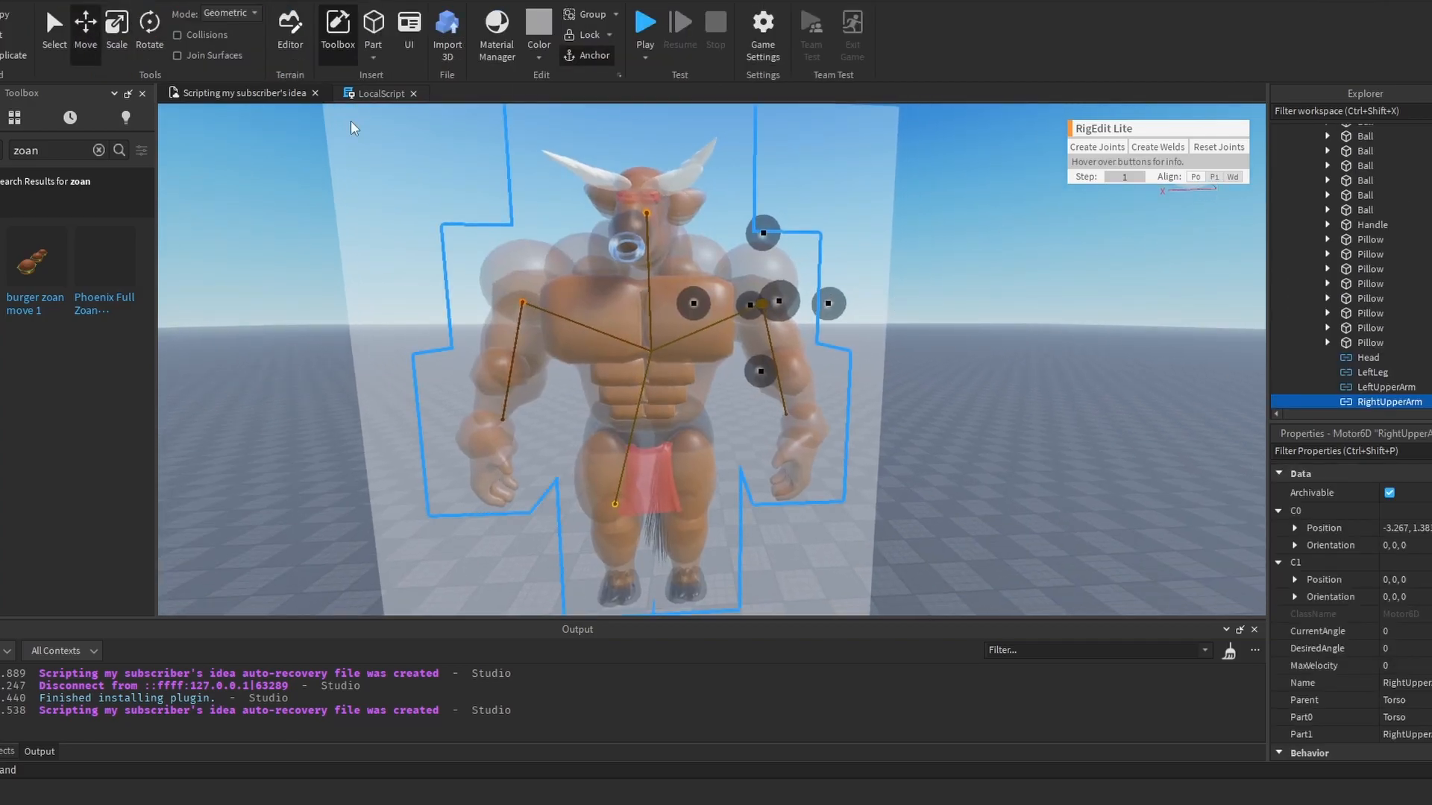
left_click(1176, 333)
left_click(778, 370)
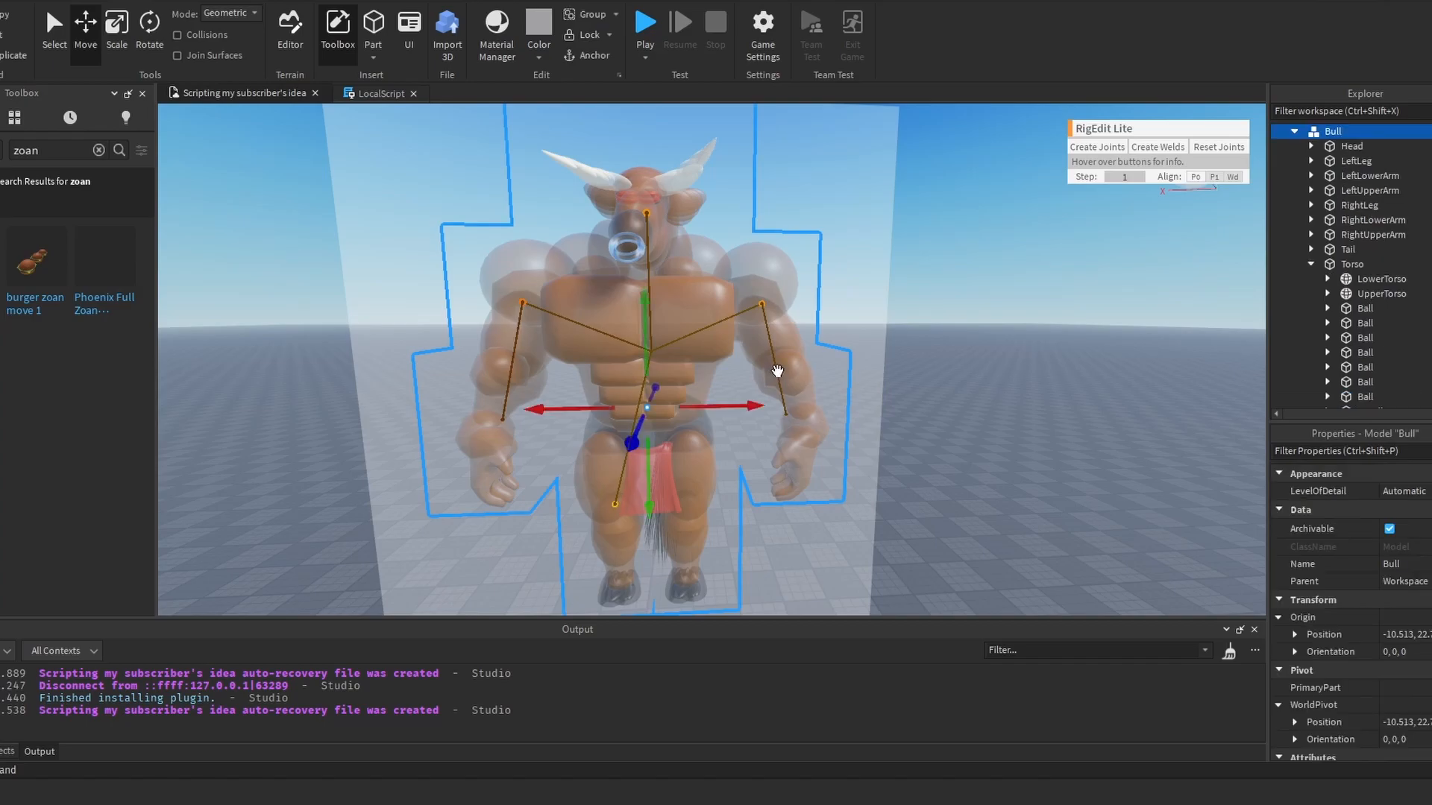
Step: Inspect which joints are stored inside the Torso and the RightLowerArm
left_click(1311, 265)
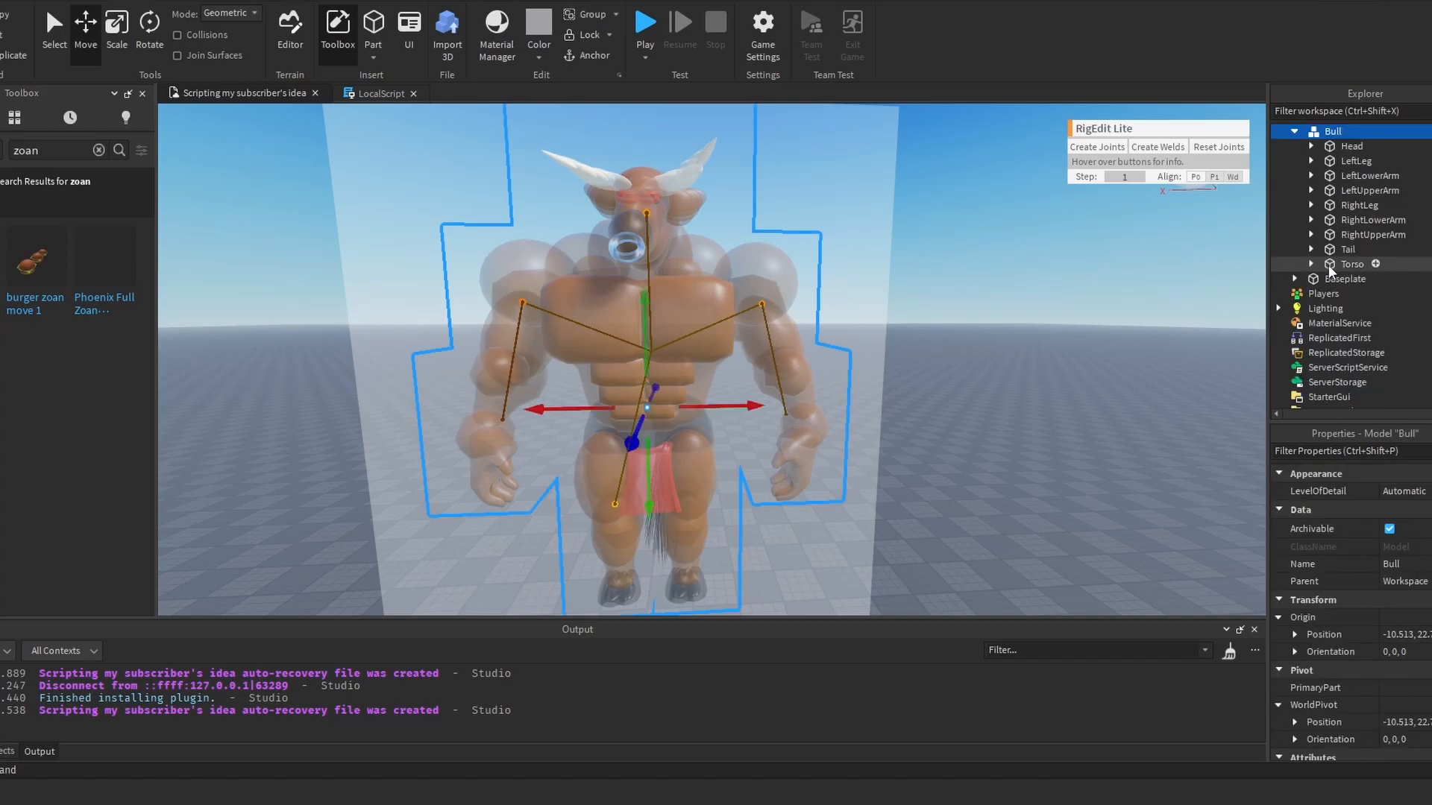
left_click(1331, 266)
left_click(1311, 265)
scroll(1352, 313, "down", 5)
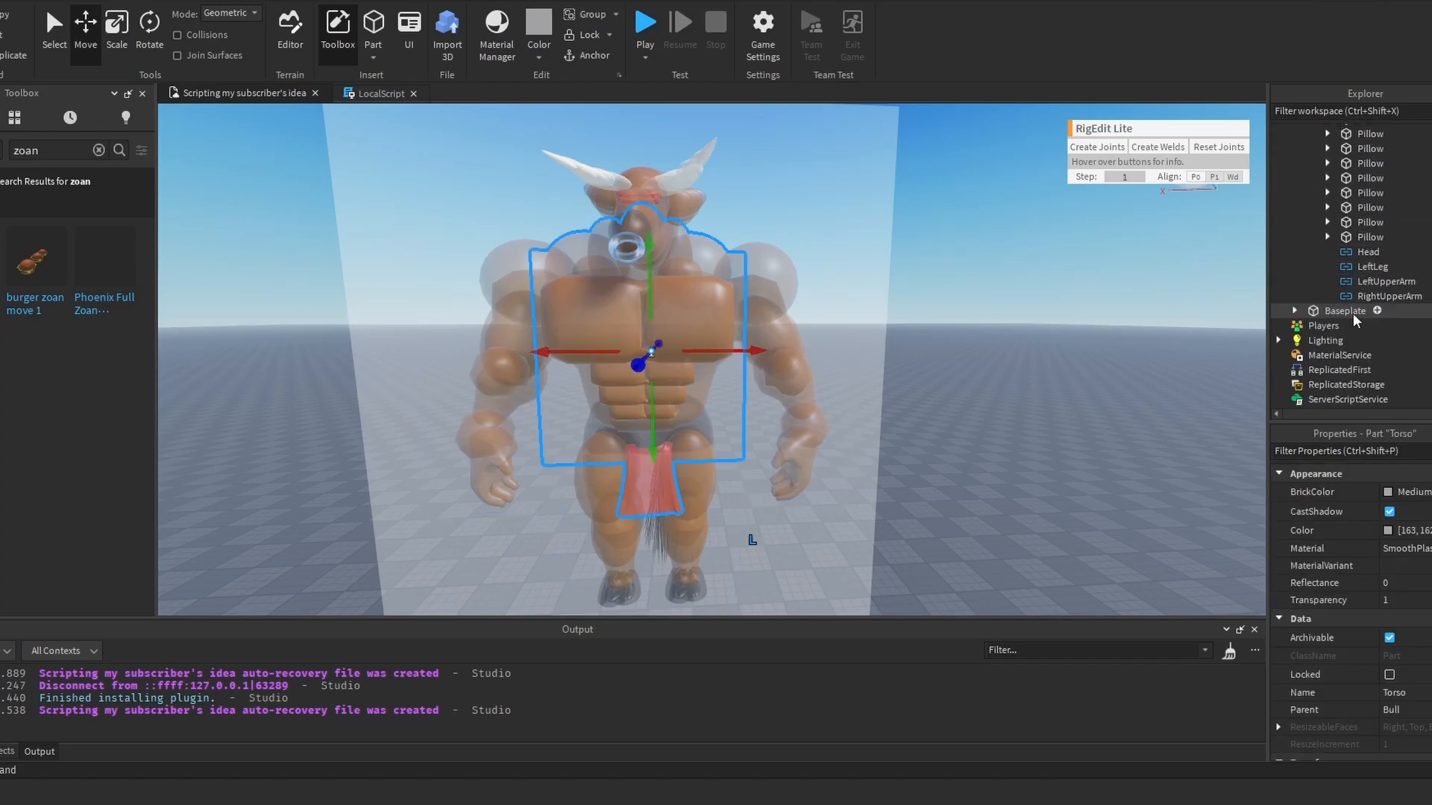
scroll(1371, 312, "up", 3)
left_click(1312, 230)
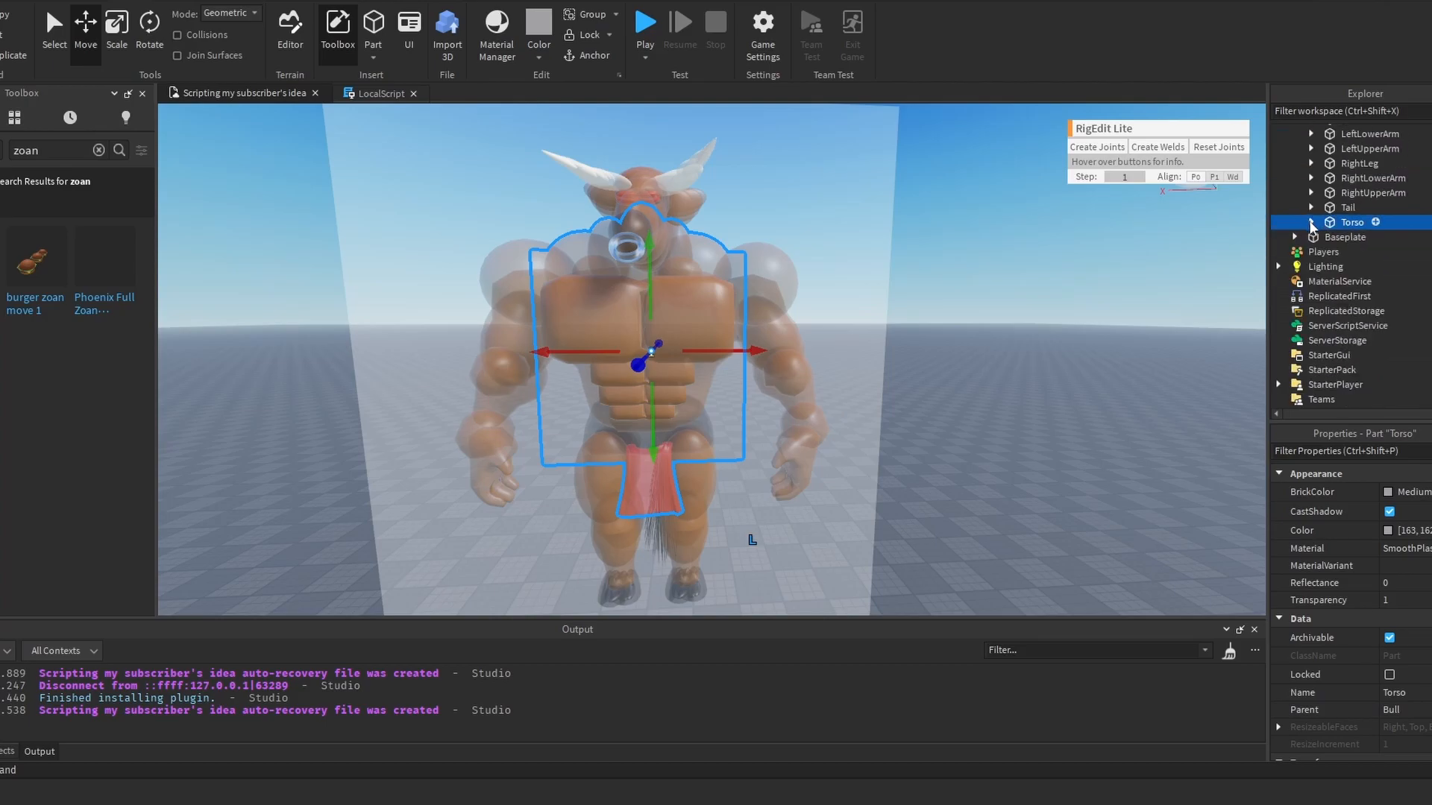
scroll(1330, 244, "up", 2)
left_click(1311, 220)
scroll(1361, 257, "down", 1)
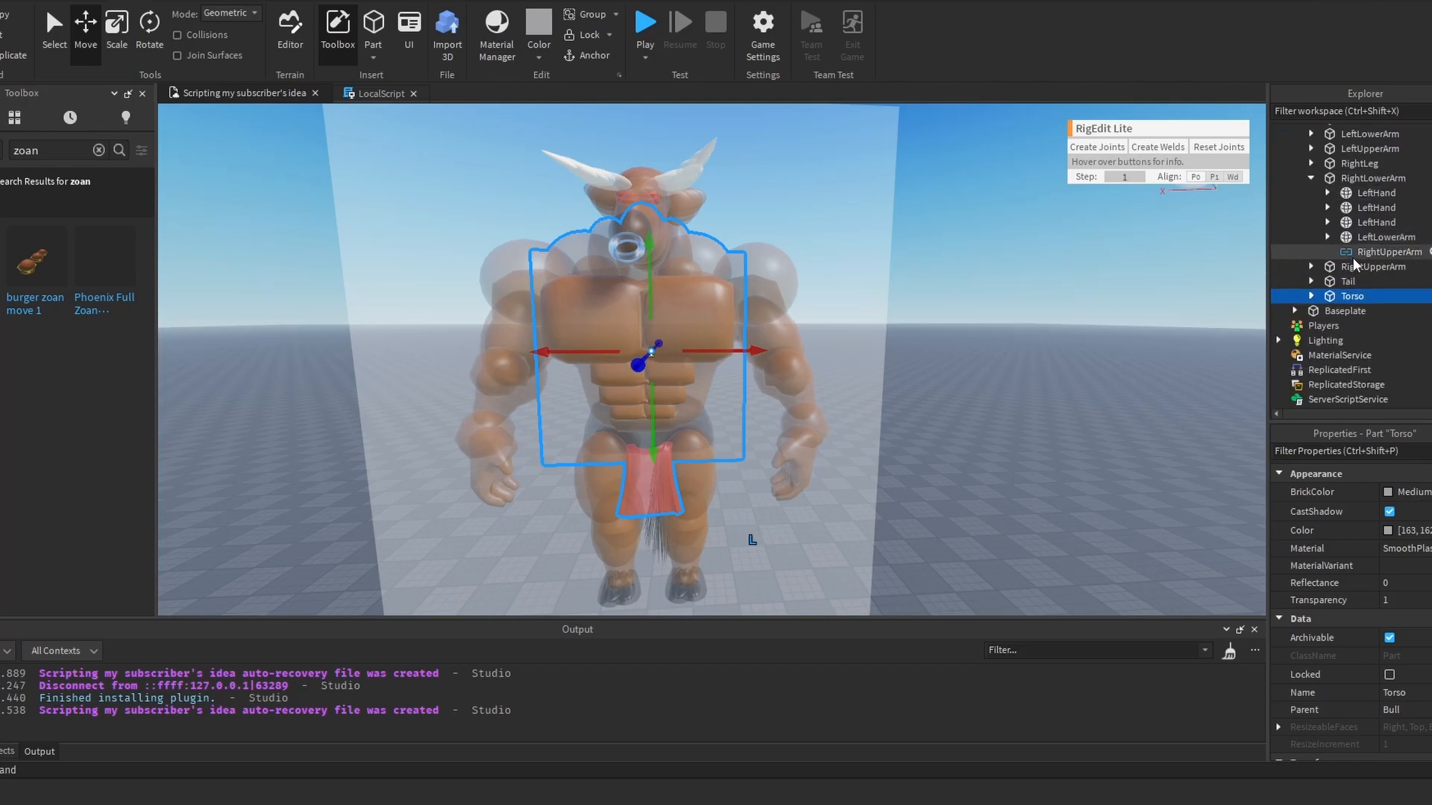
Step: Delete the RightUpperArm joint inside RightLowerArm and the LeftUpperArm joint inside LeftLowerArm
left_click(1371, 253)
scroll(1370, 259, "up", 2)
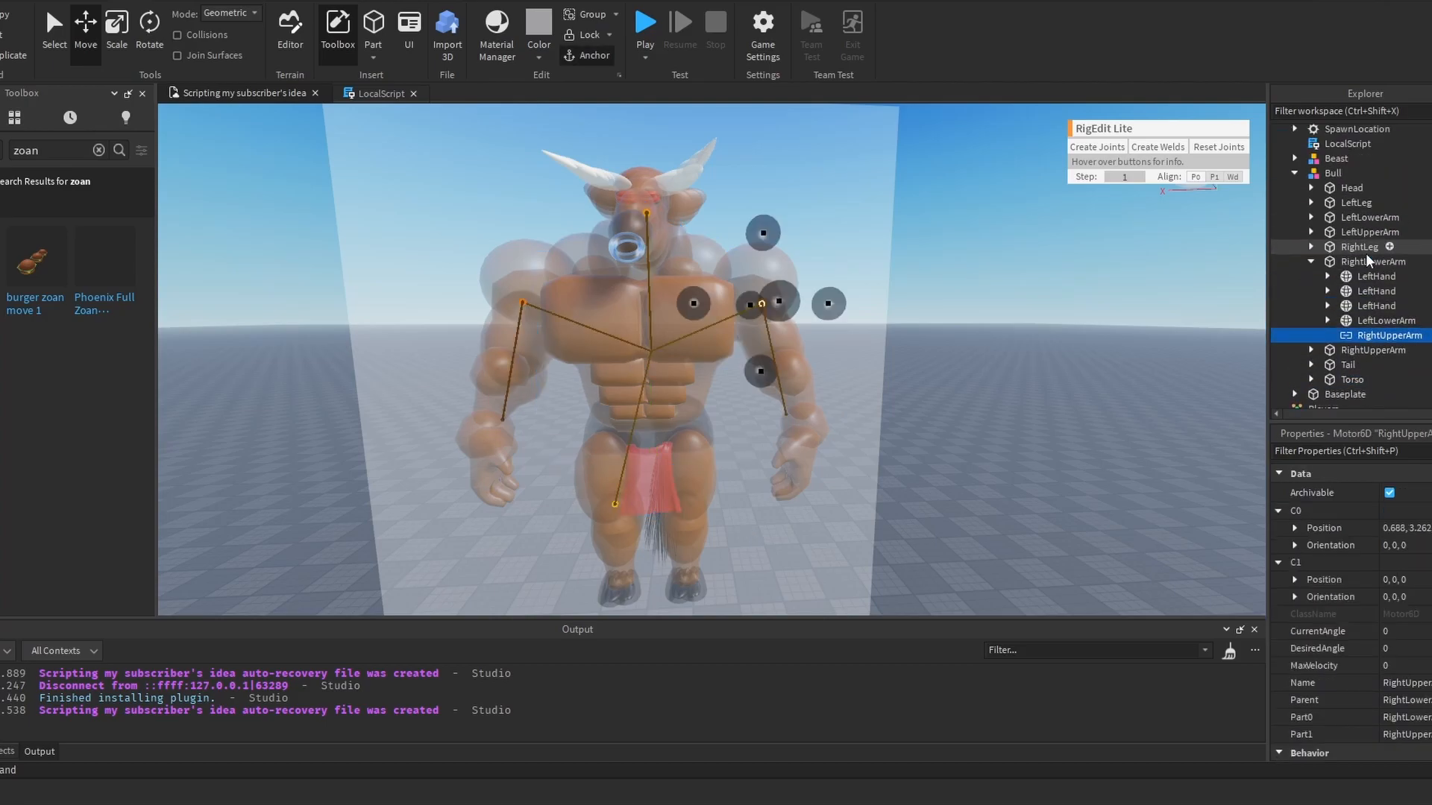
left_click(1311, 218)
left_click(1368, 293, "ctrl")
right_click(1367, 293)
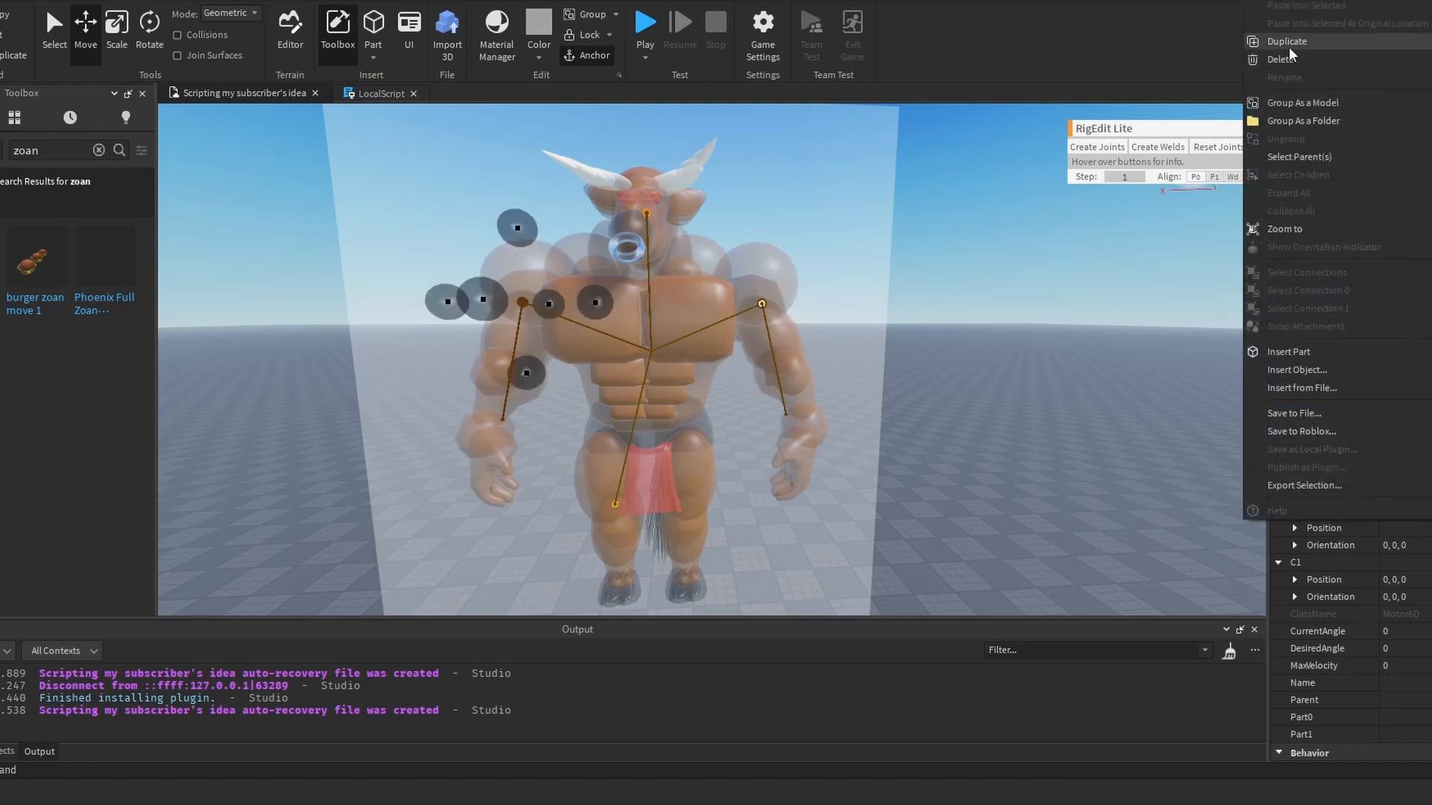
left_click(1281, 59)
Step: Create a joint from the LeftUpperArm to the LeftLowerArm, with the upper arm as the parent part
left_click(1339, 217)
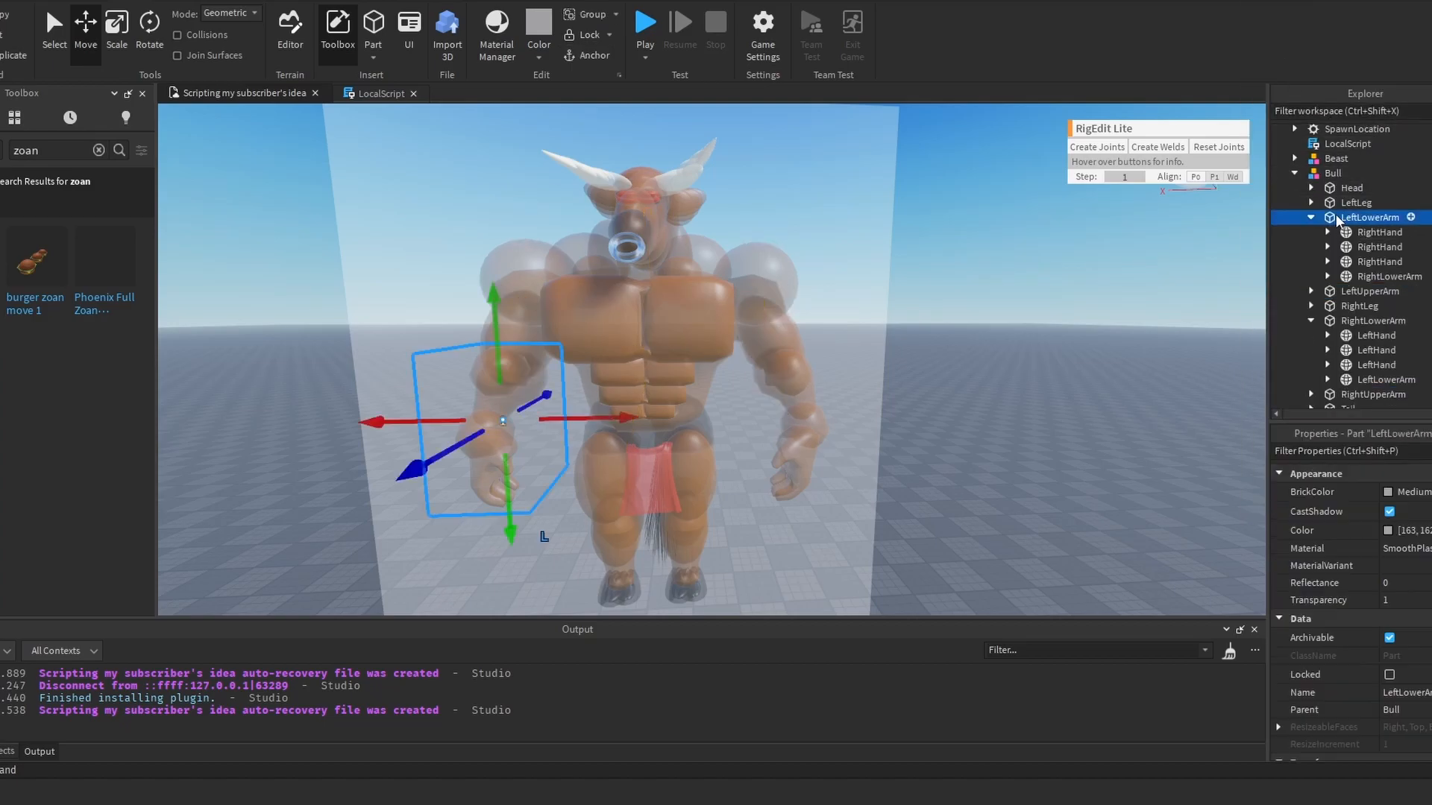
left_click(1354, 291)
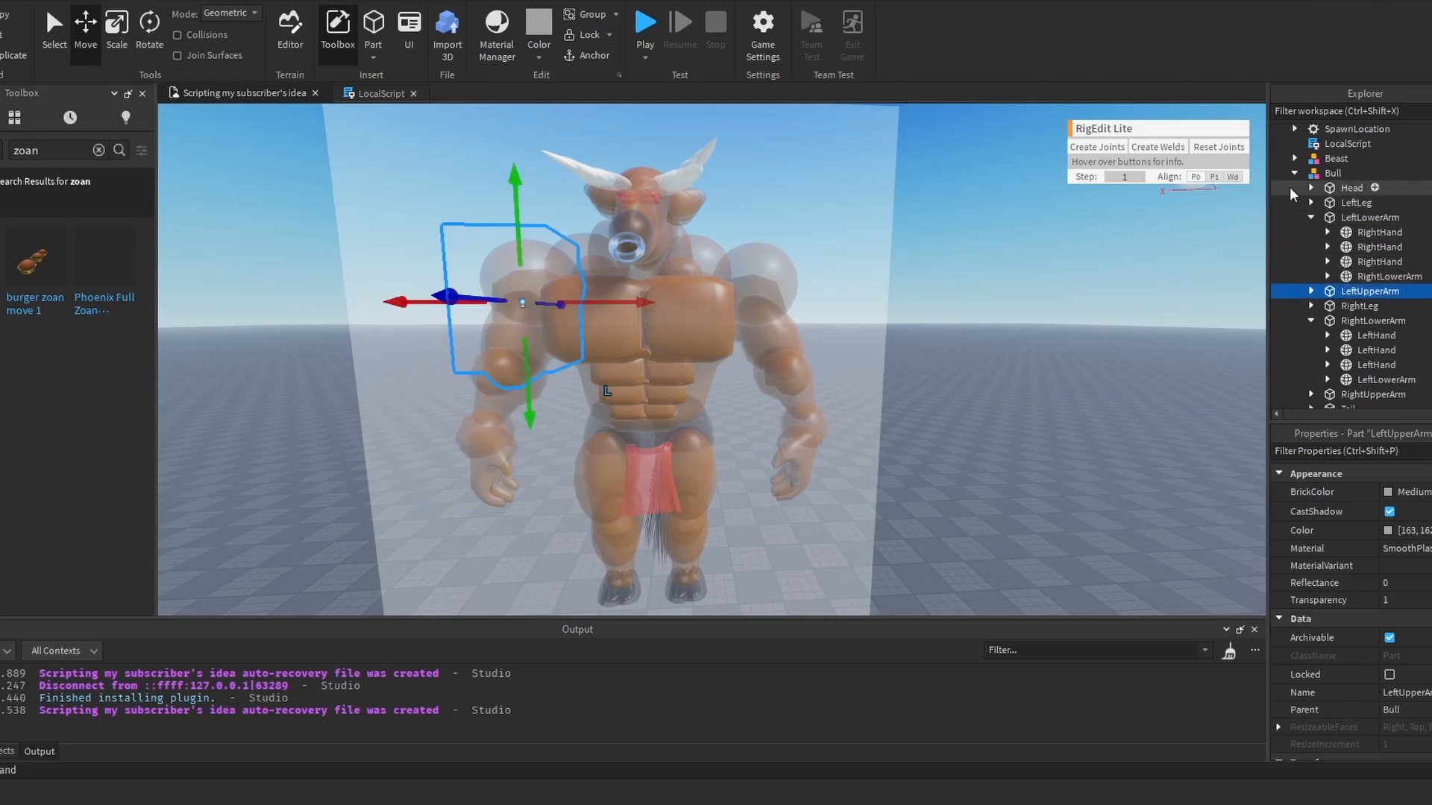
left_click(1369, 217, "ctrl")
left_click(1097, 147)
left_click(1063, 306)
Step: Create a joint from the RightUpperArm to the RightLowerArm, with the upper arm as the parent part
scroll(1354, 283, "down", 3)
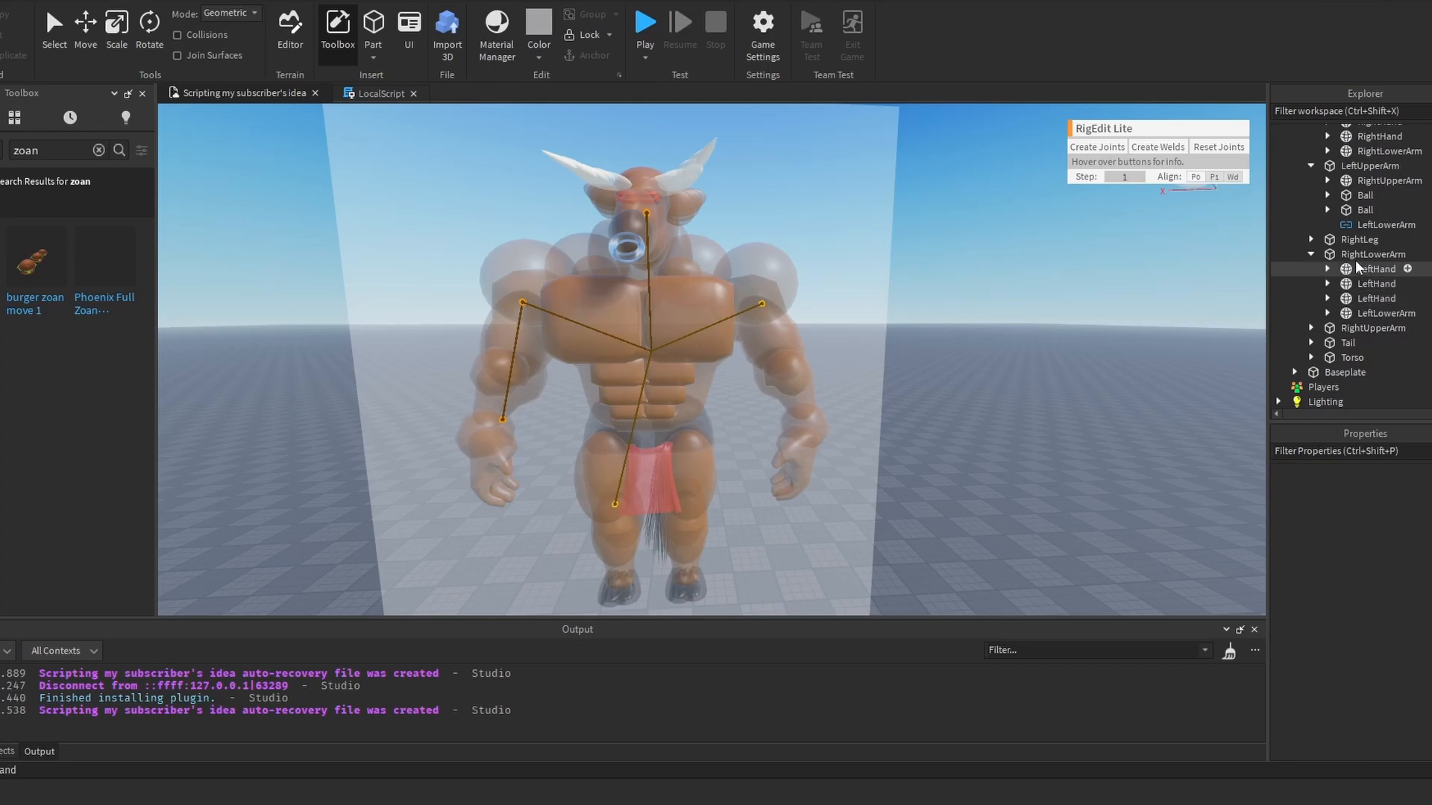
left_click(1373, 329)
left_click(1373, 254, "ctrl")
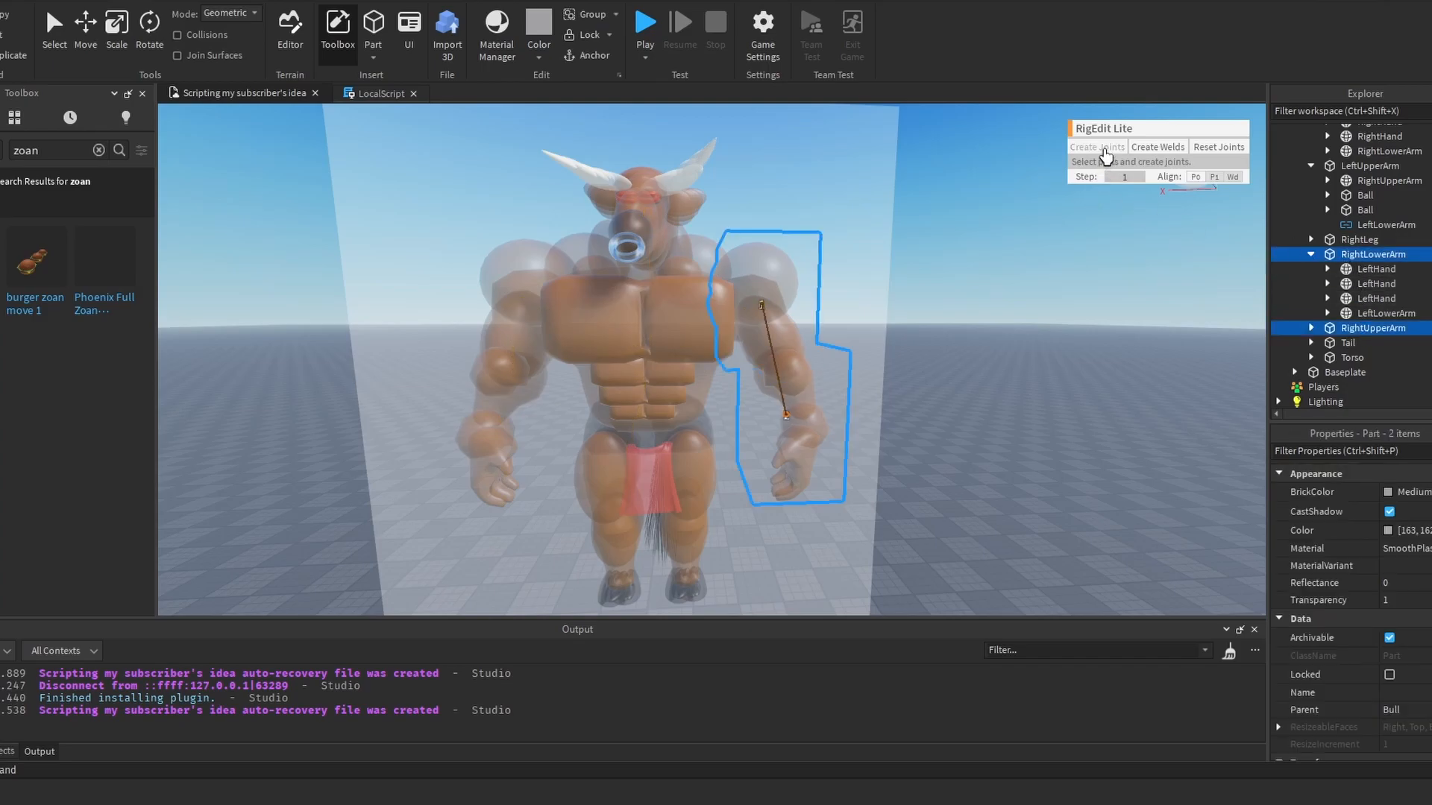
left_click(1104, 151)
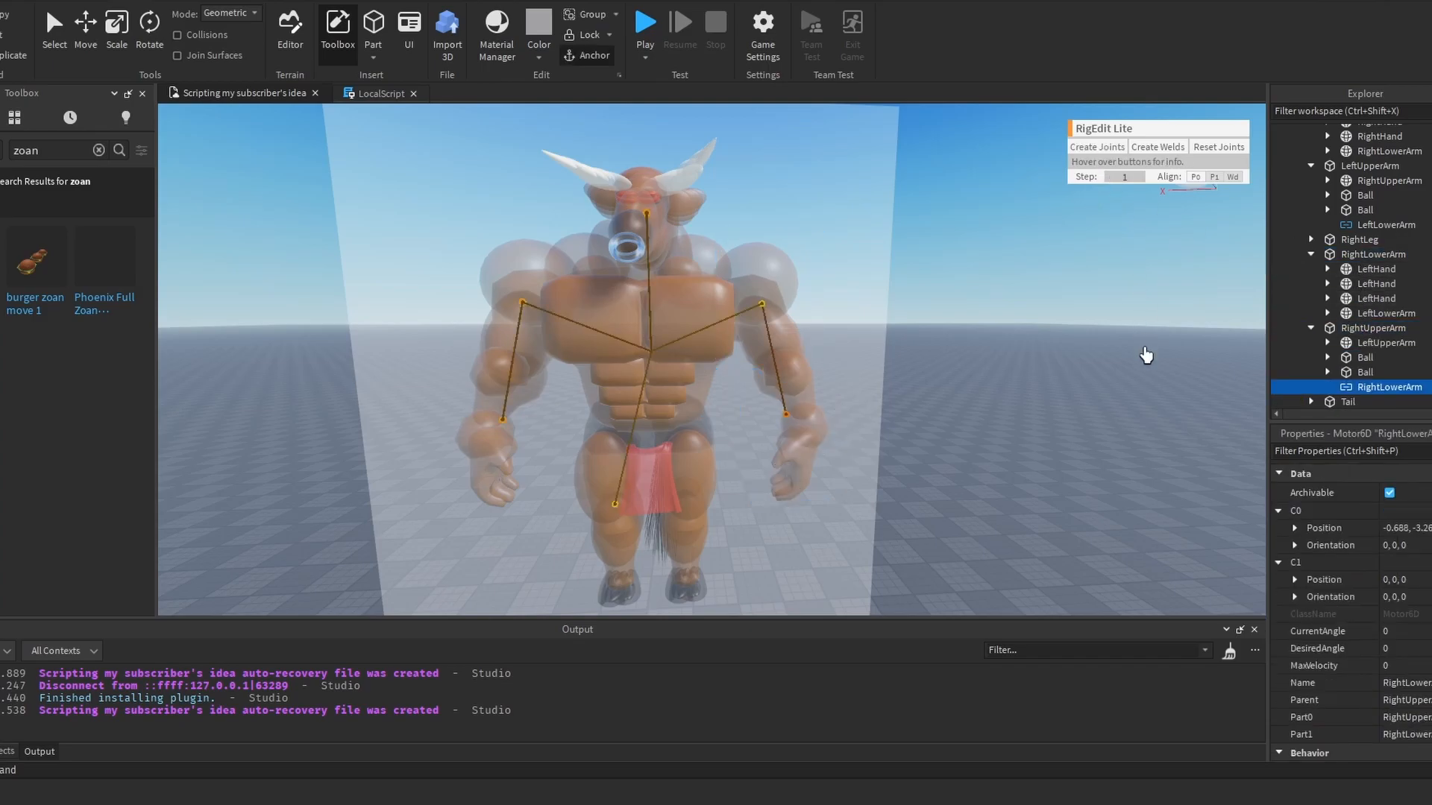
Step: Create a joint from the Torso to the RightLeg, with the torso as the parent part
left_click(1311, 254)
left_click(1311, 232)
left_click(1312, 276)
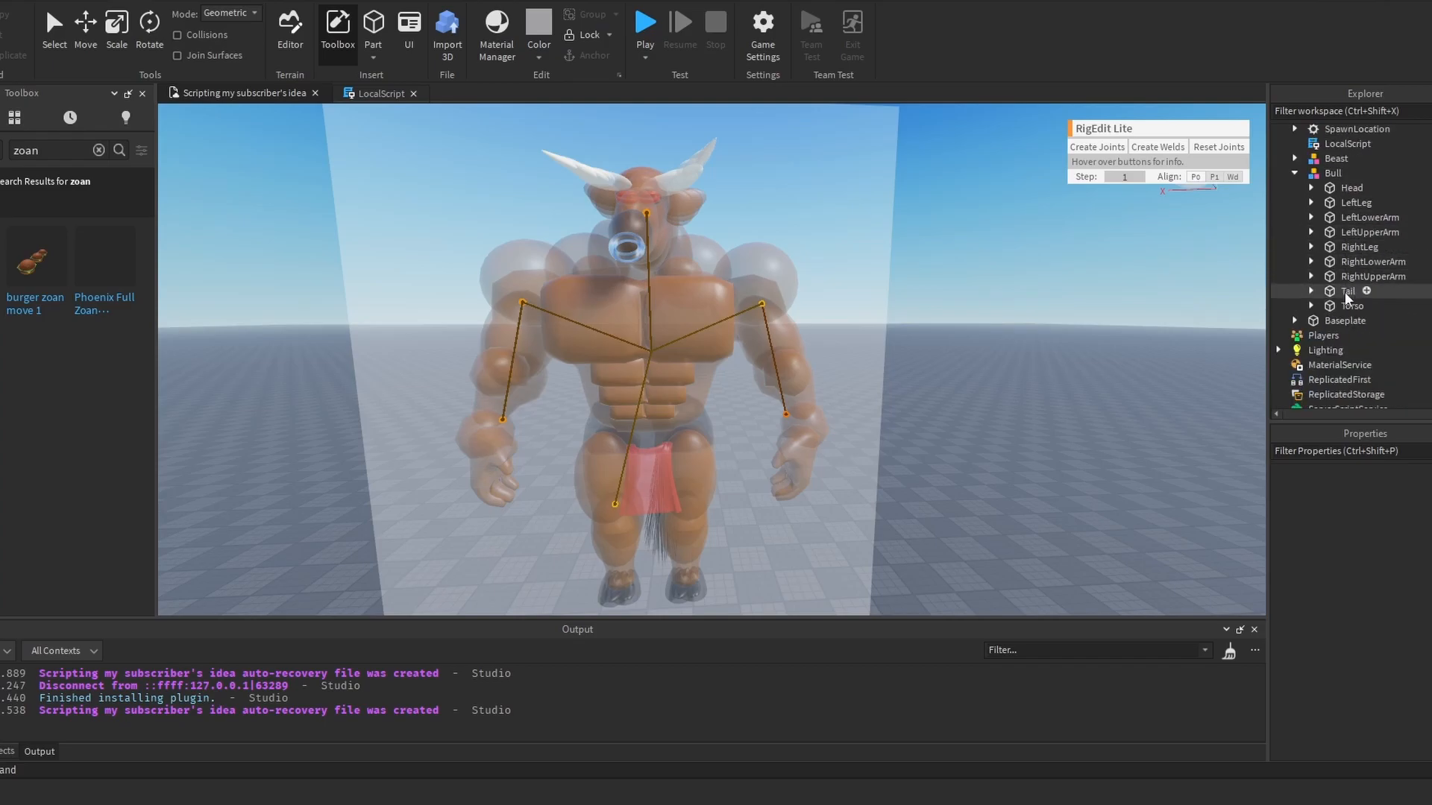
left_click(1350, 307)
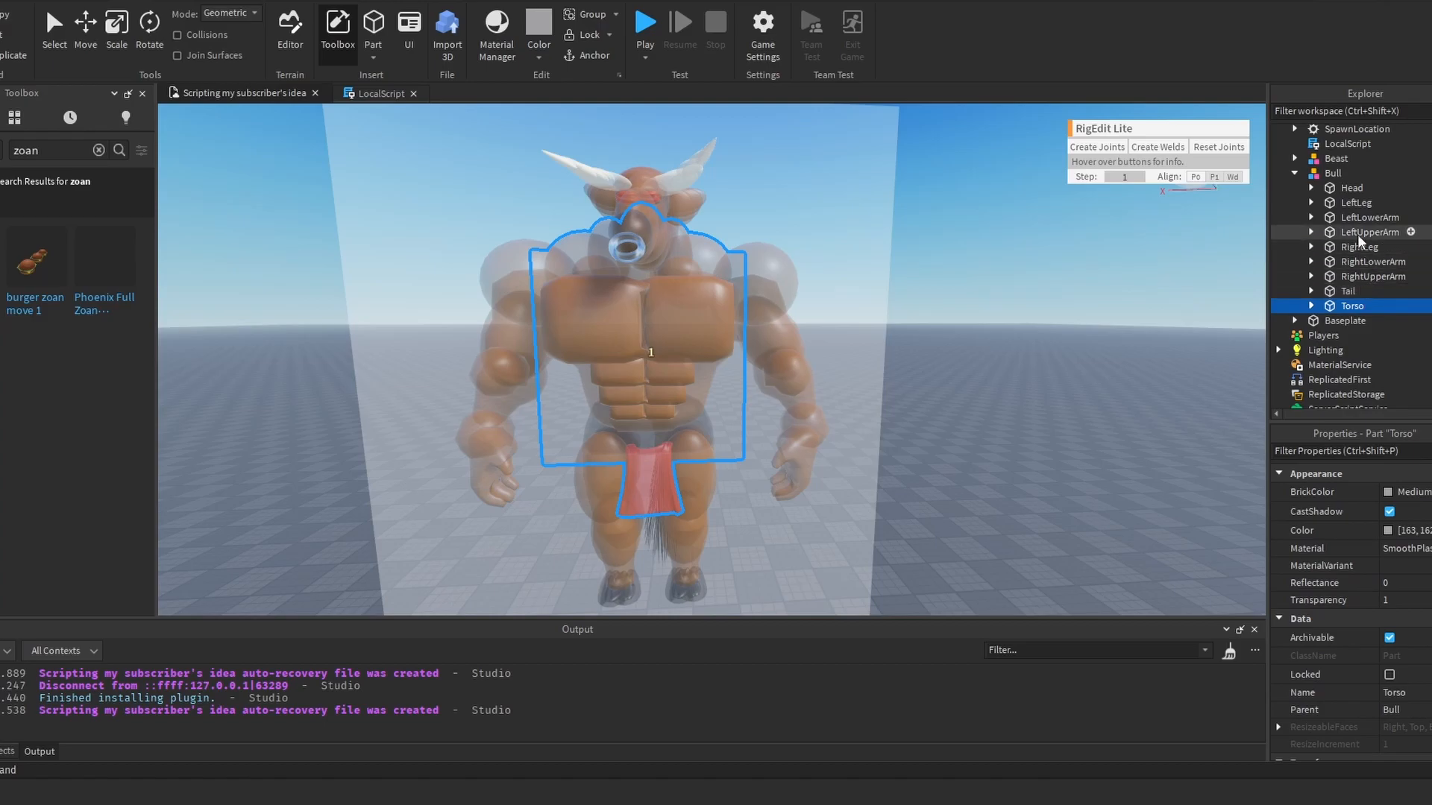
left_click(1352, 202, "ctrl")
left_click(1354, 203, "ctrl")
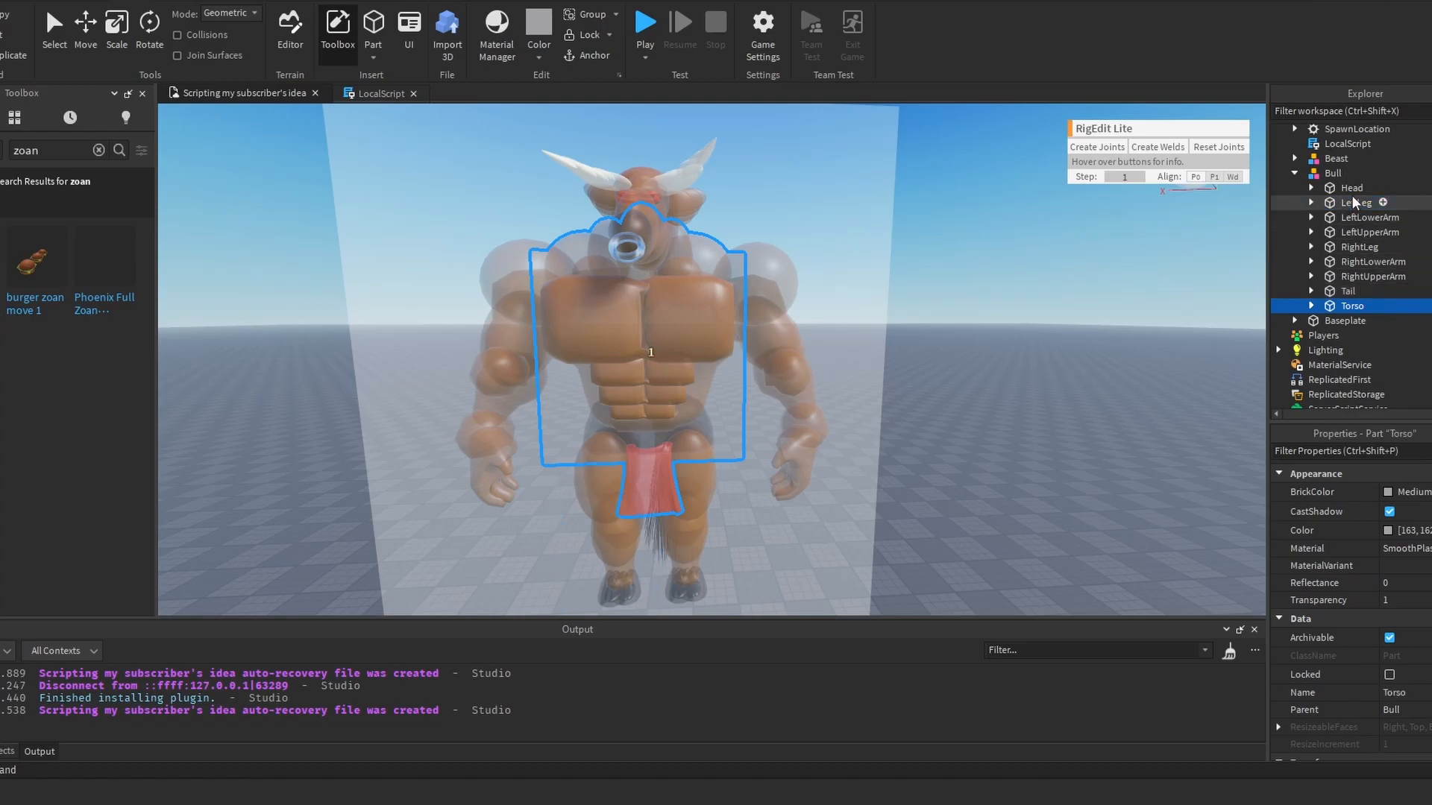
left_click(1358, 247, "ctrl")
left_click(1107, 158)
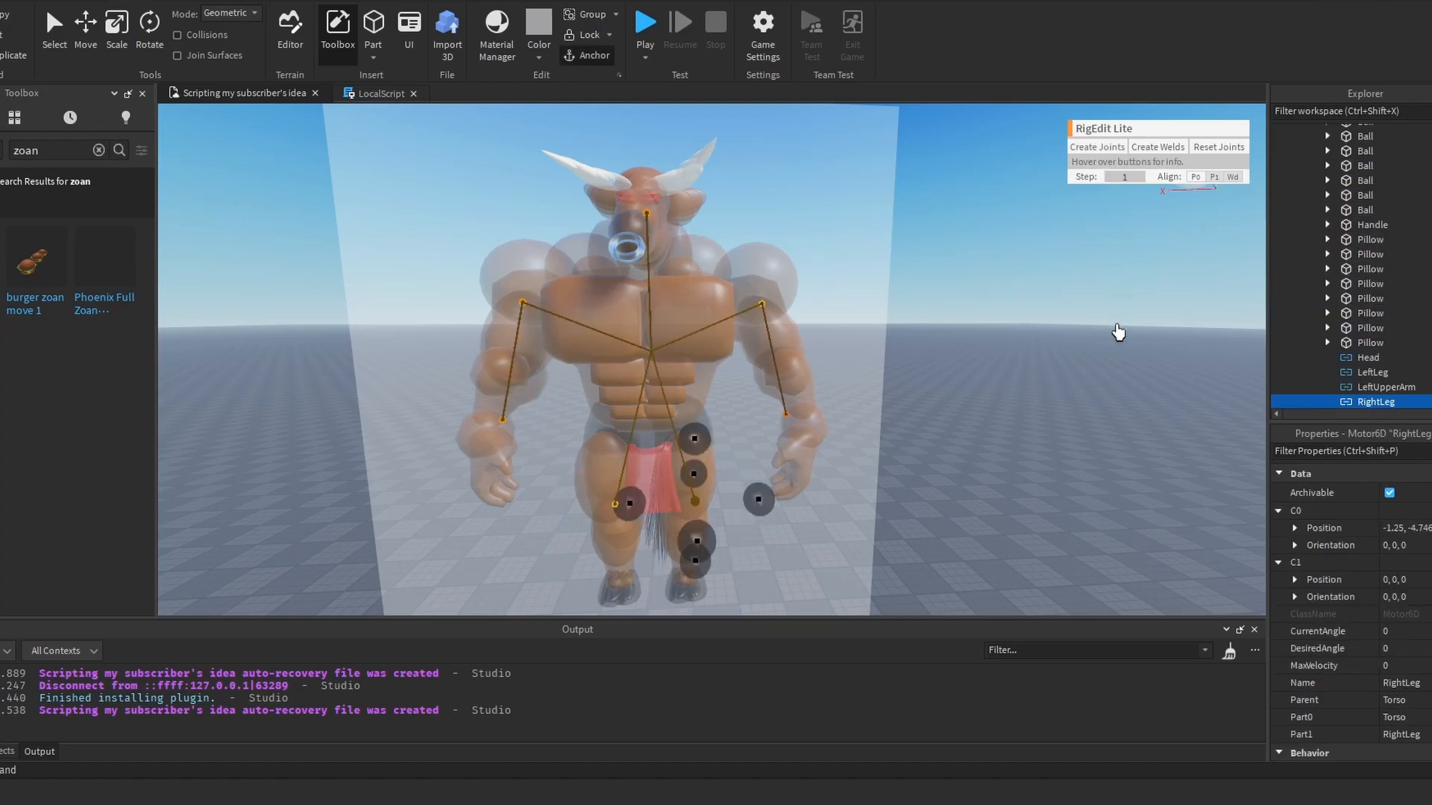
Step: Create a joint from the Torso to the Tail, with the torso as the parent part
left_click(1311, 205)
left_click(1336, 207)
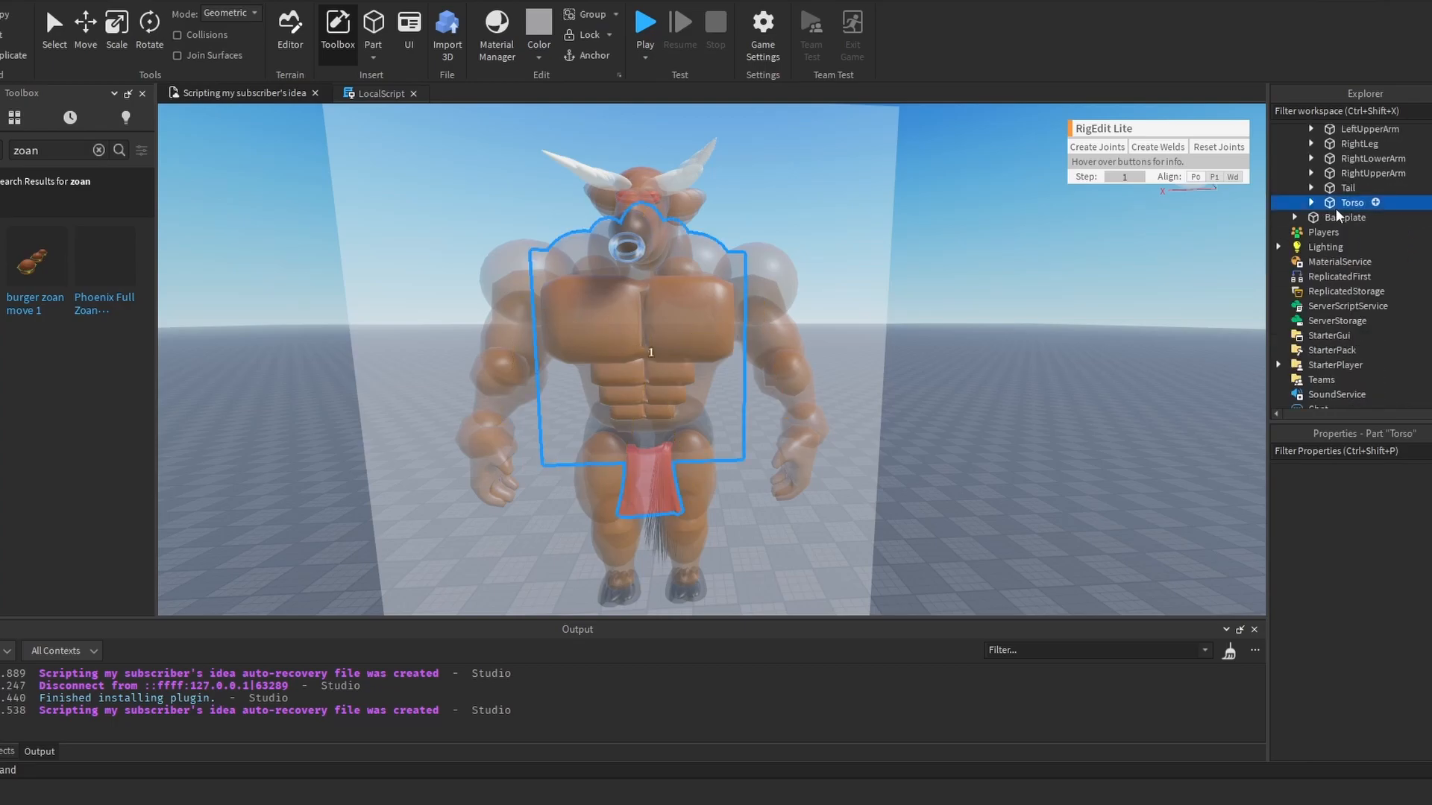
left_click(1339, 190, "ctrl")
right_click_drag(1203, 245, 1064, 255)
key("f")
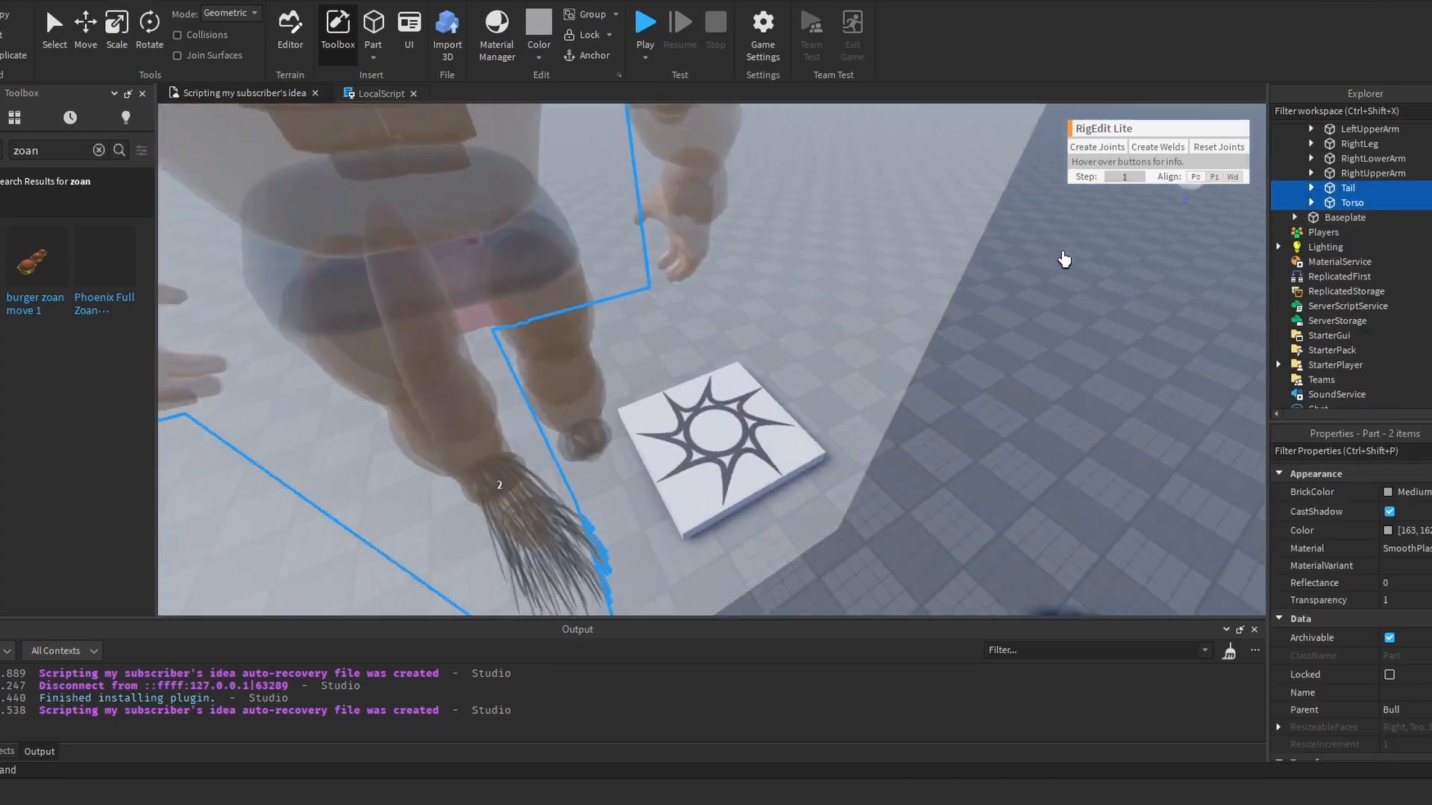
left_click(1090, 153)
left_click(1003, 286)
Step: Check the finished joint layout on the whole model and exit RigEdit Lite
right_click_drag(1004, 286, 1228, 155)
key("a")
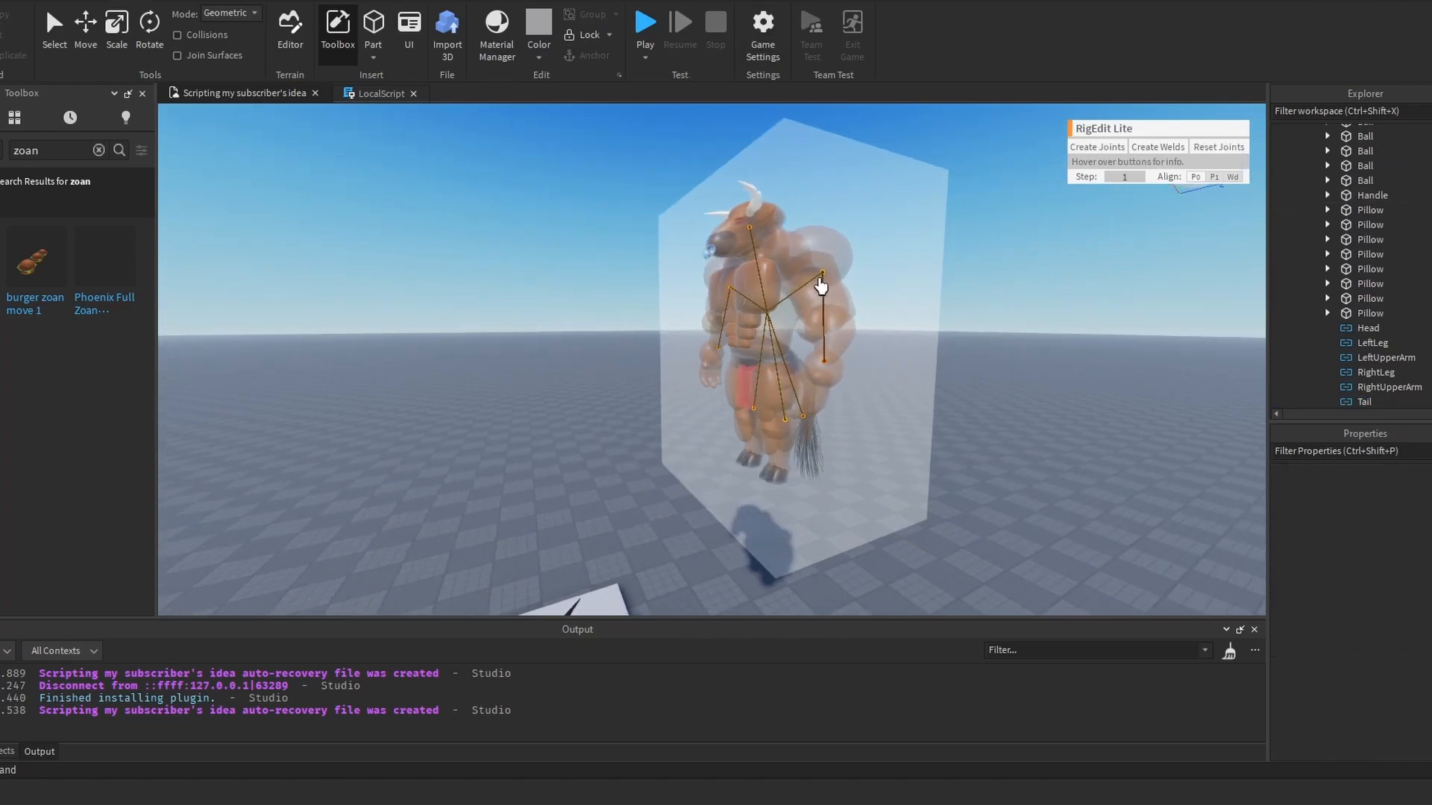
scroll(1342, 282, "up", 10)
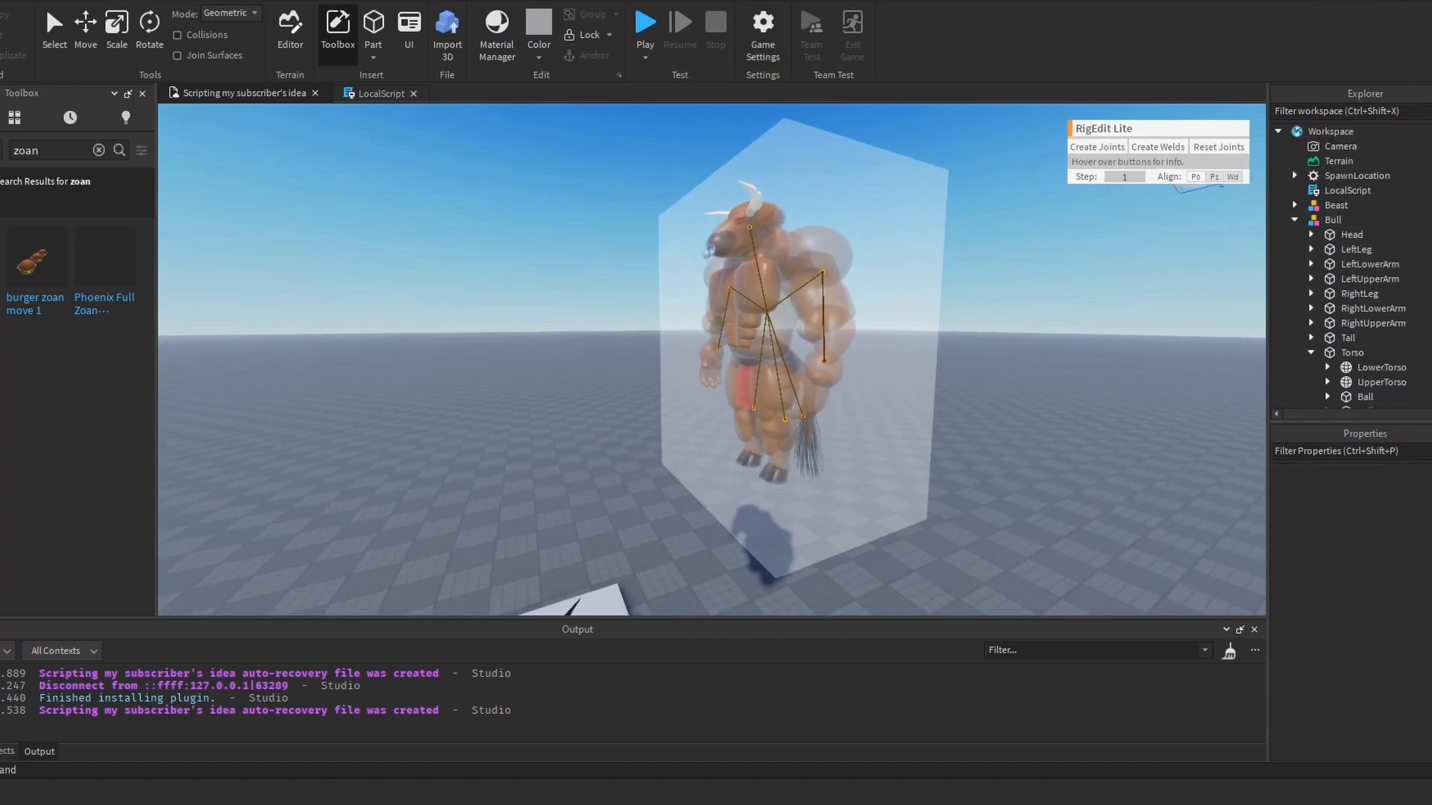
left_click(367, 1)
left_click(737, 37)
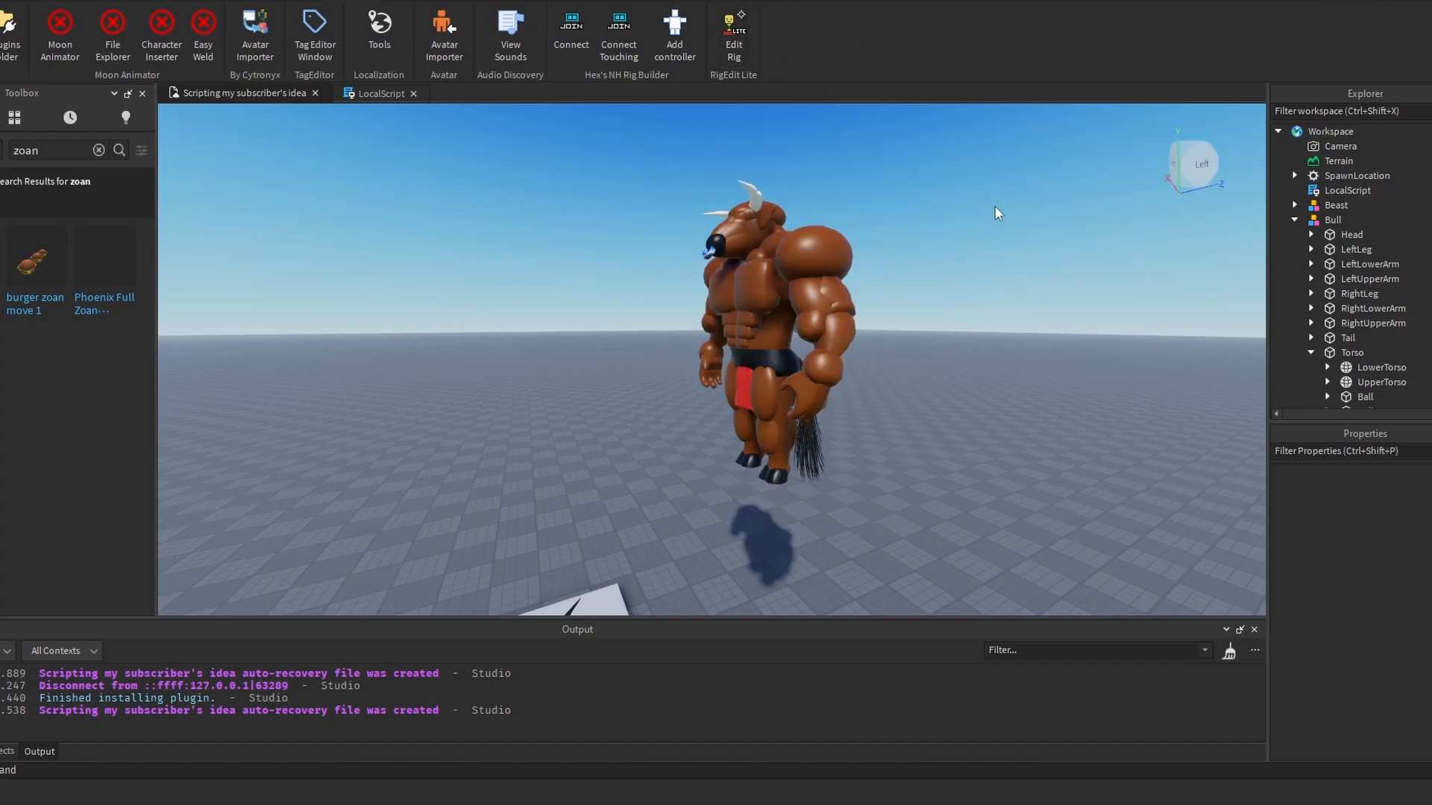
Step: Open the Animation Editor and try to load the Bull model into it as a rig
scroll(997, 214, "up", 2)
left_click(769, 321)
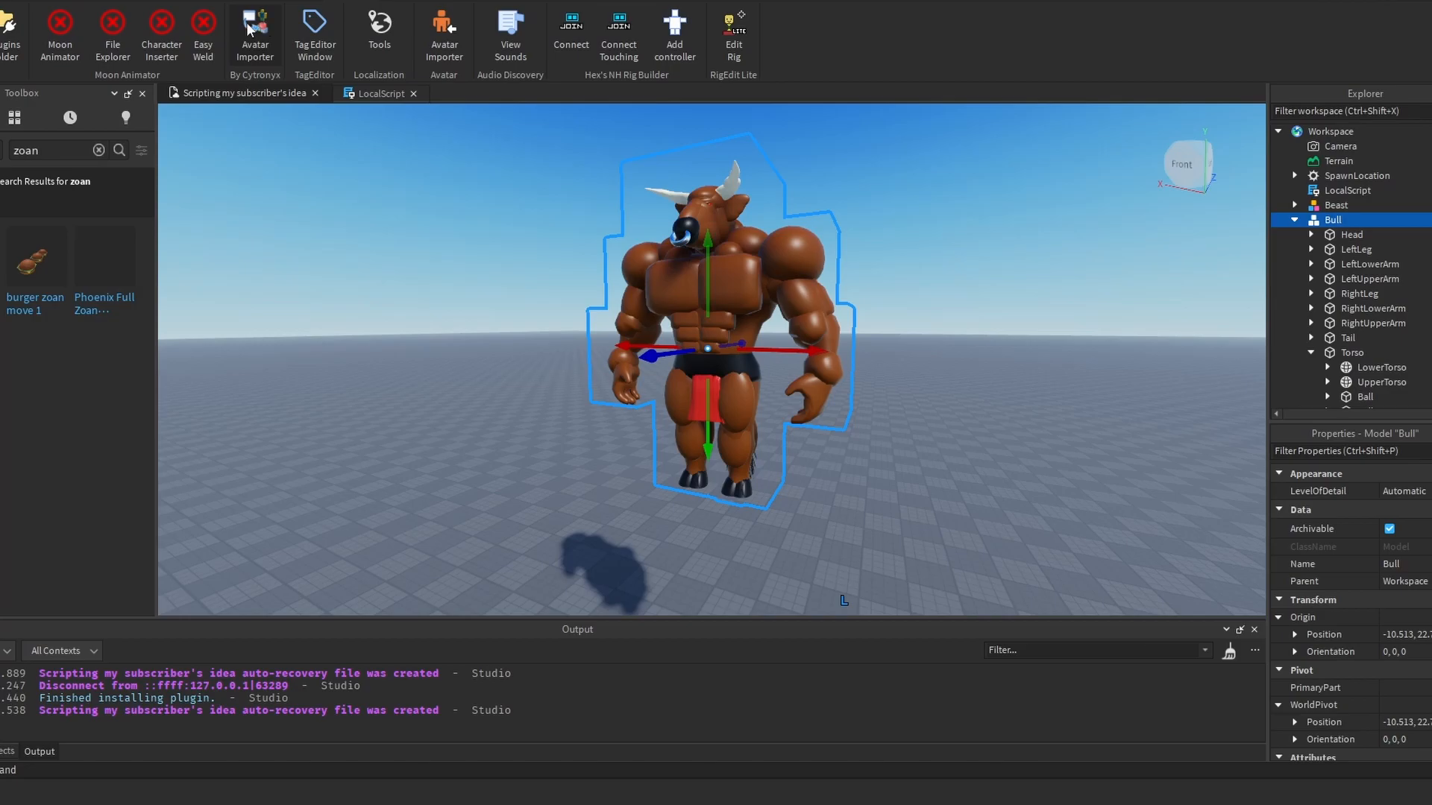
left_click(239, 2)
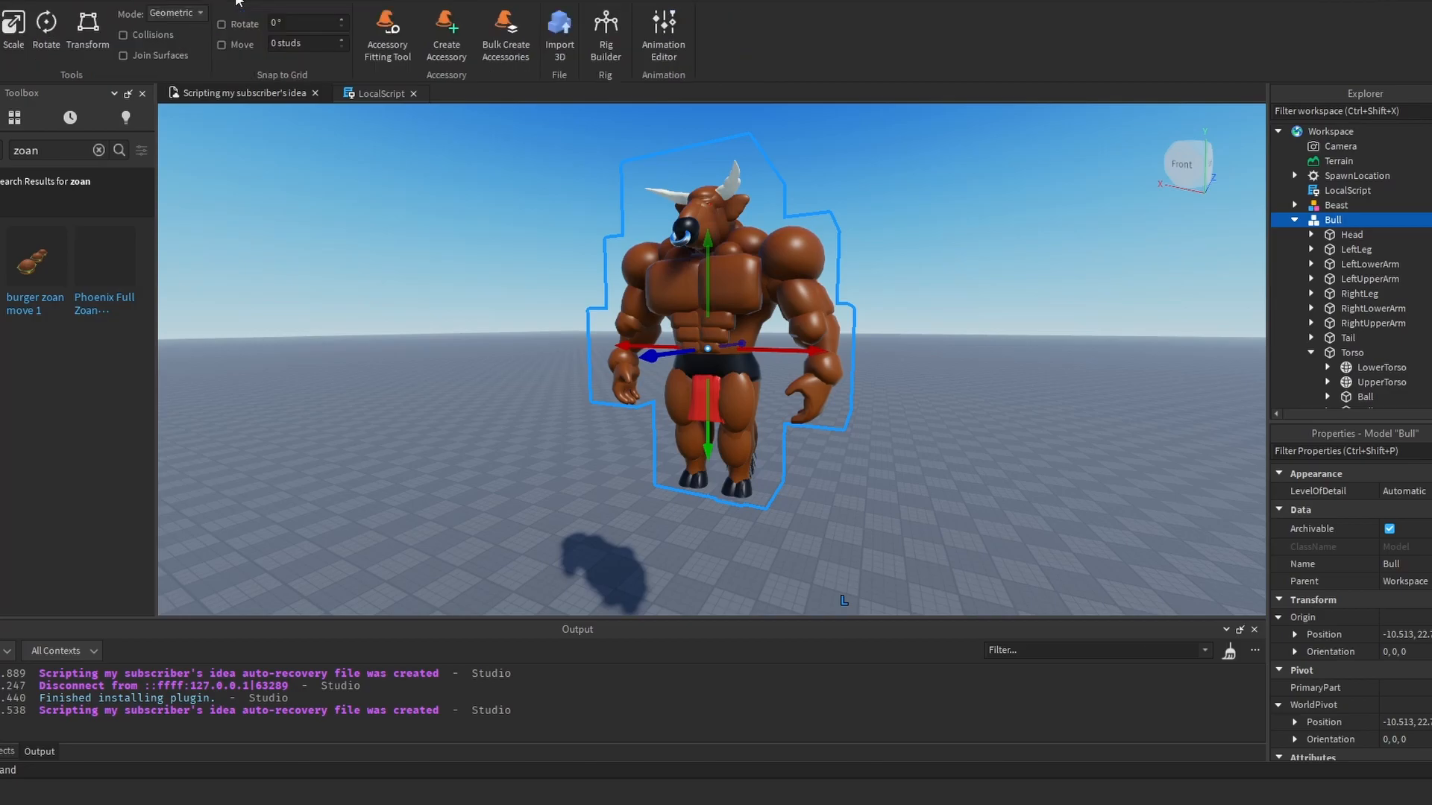
left_click(663, 33)
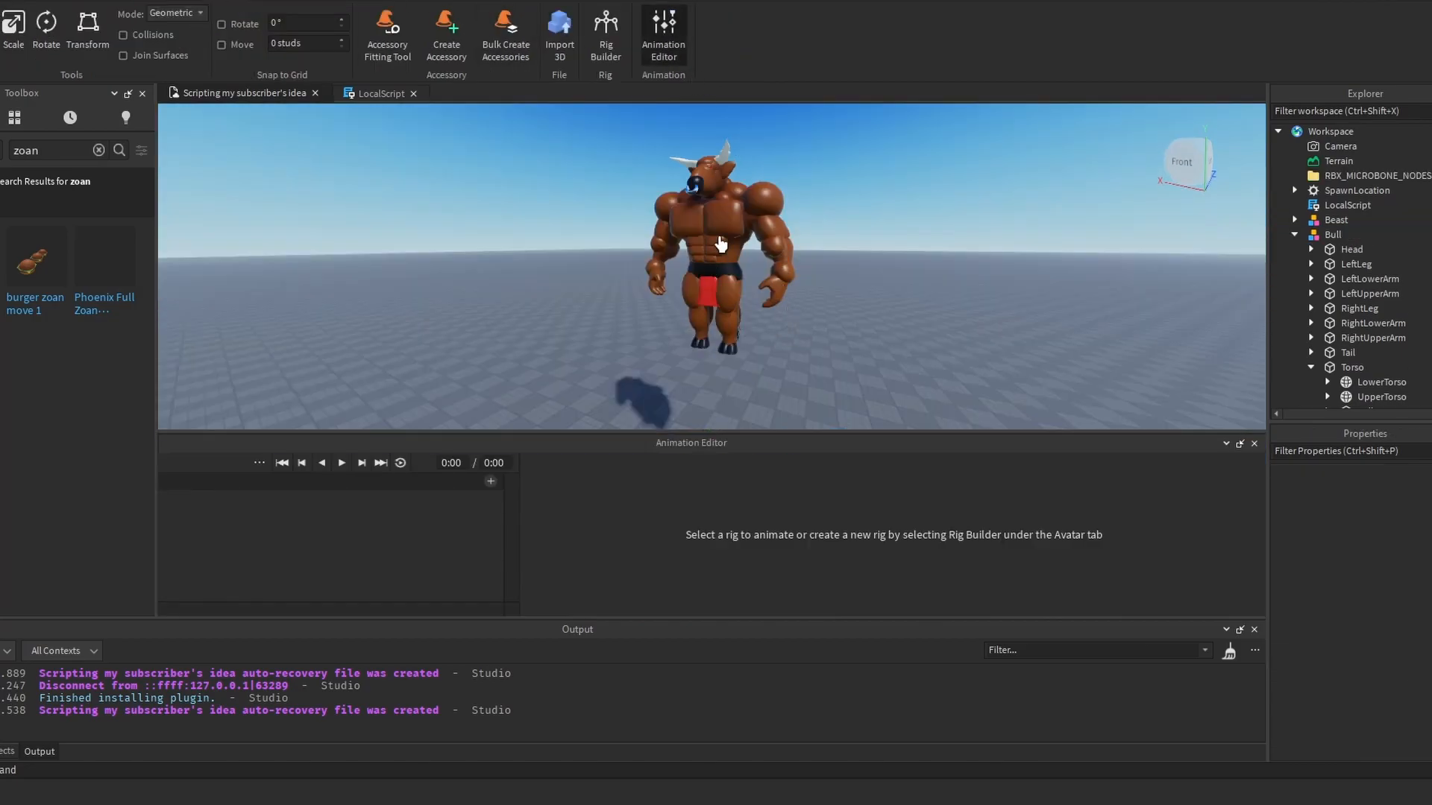
left_click(1331, 235)
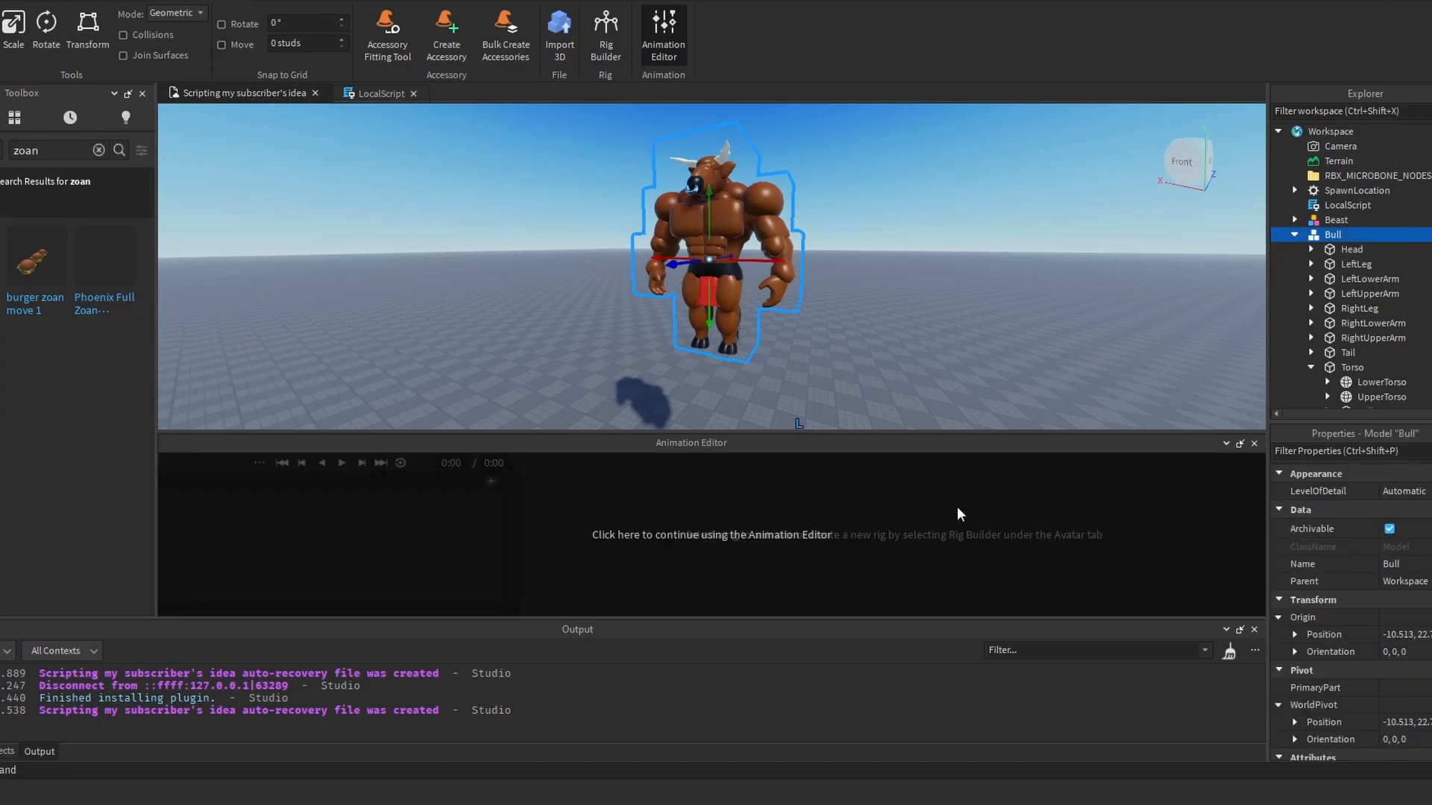
left_click(941, 539)
scroll(895, 321, "up", 3)
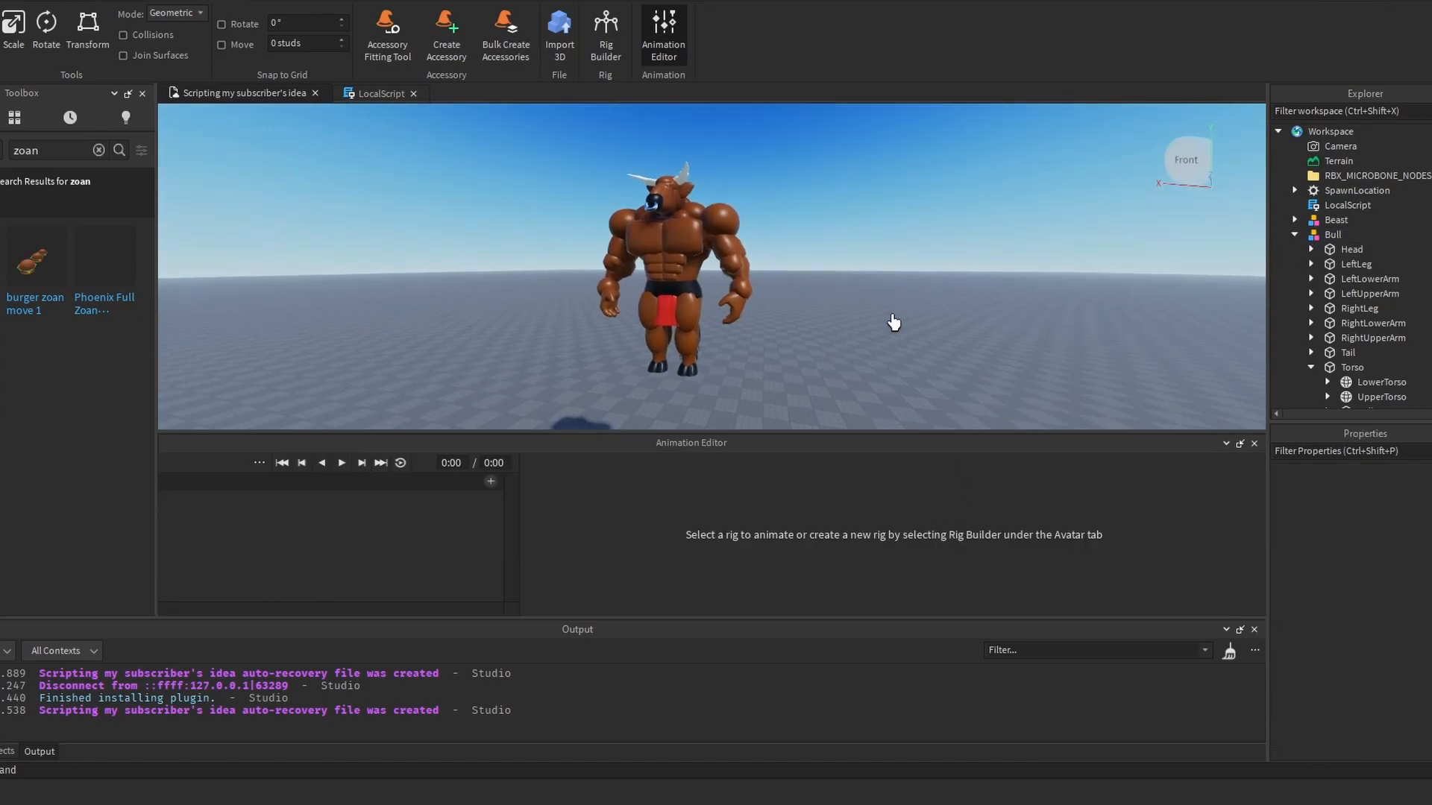
Step: Insert an AnimationController into the Bull model
left_click(1333, 234)
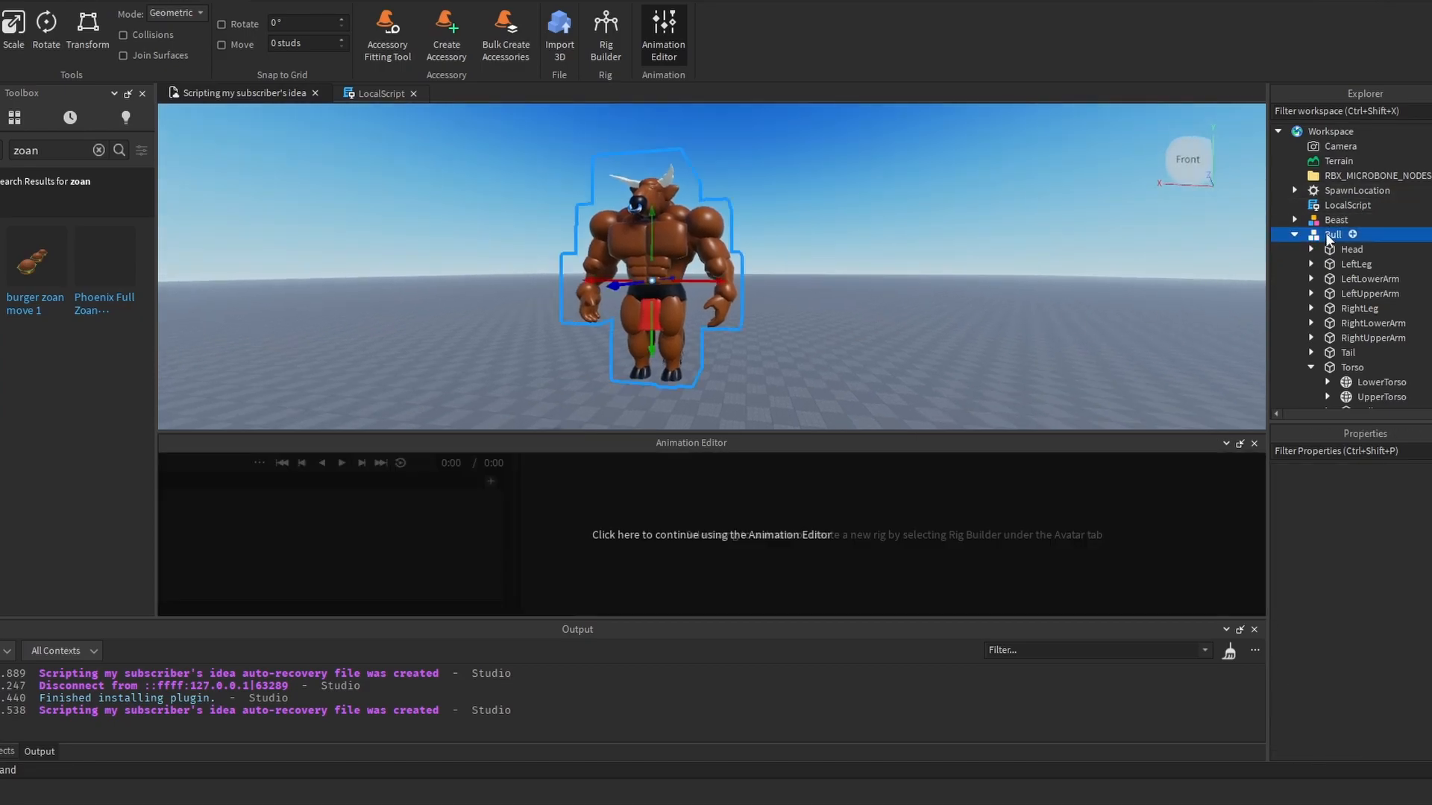
right_click(1328, 233)
left_click(1322, 653)
type("an")
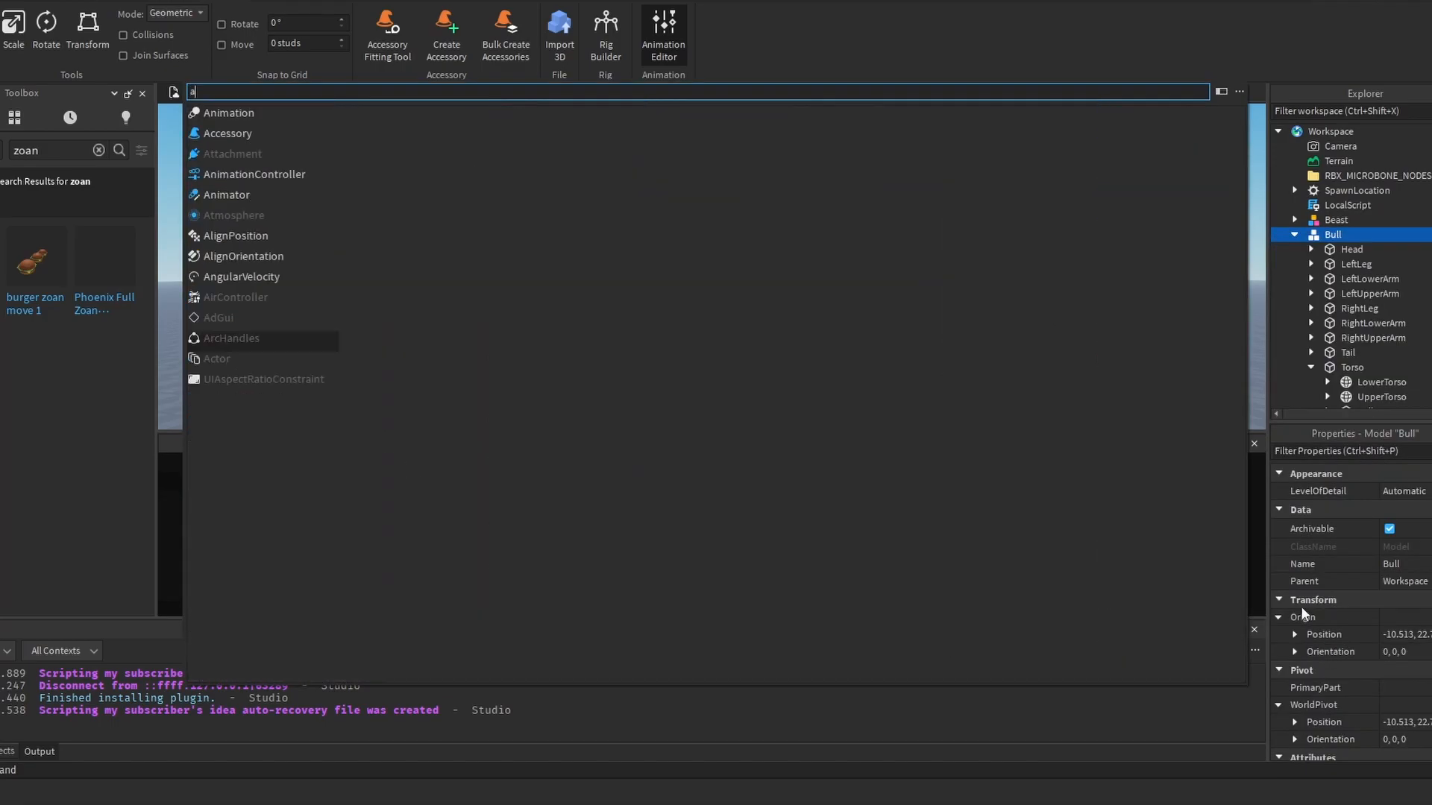
left_click(264, 137)
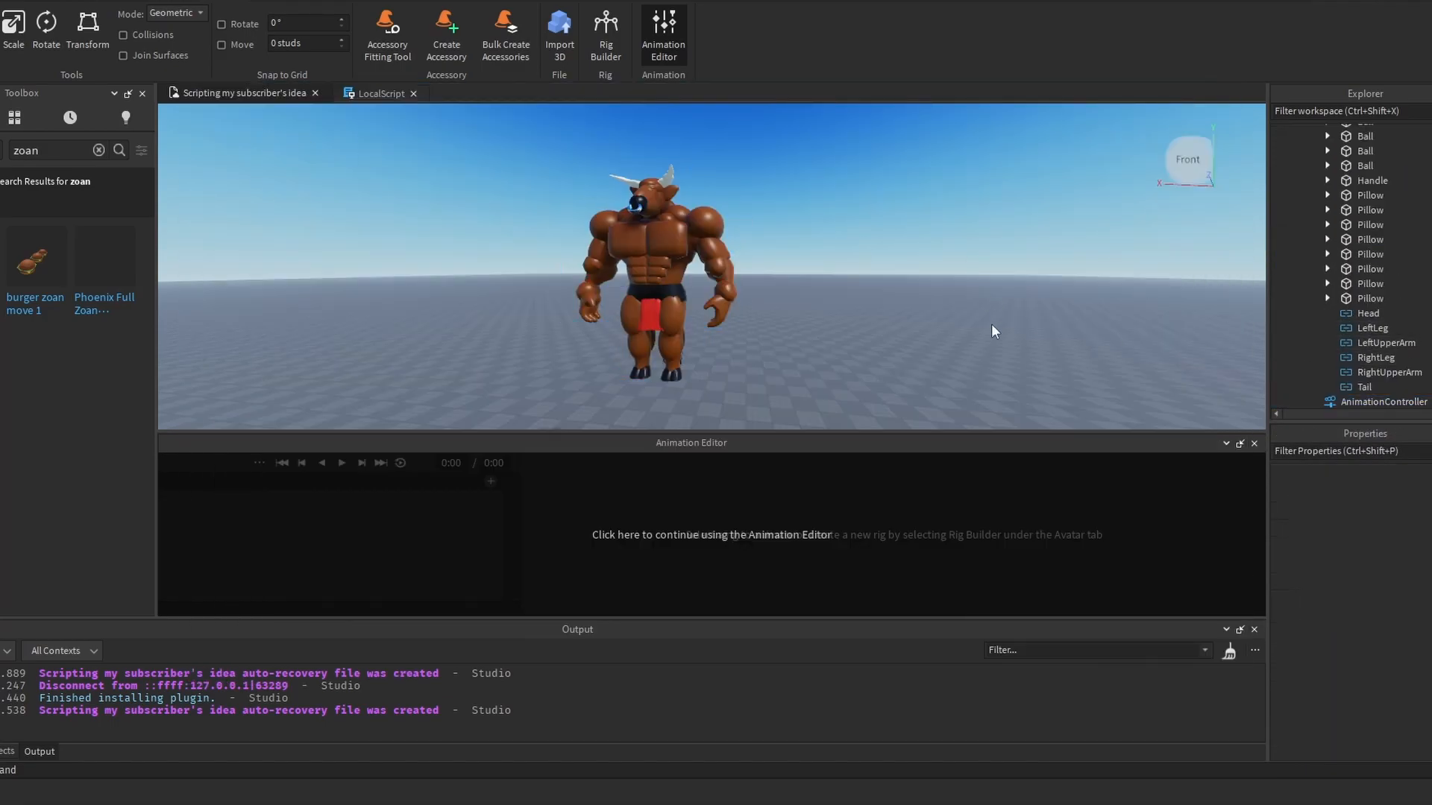
Step: Load the Bull rig in the Animation Editor and create an animation named Untitled Animation Clip
left_click(746, 535)
left_click(658, 202)
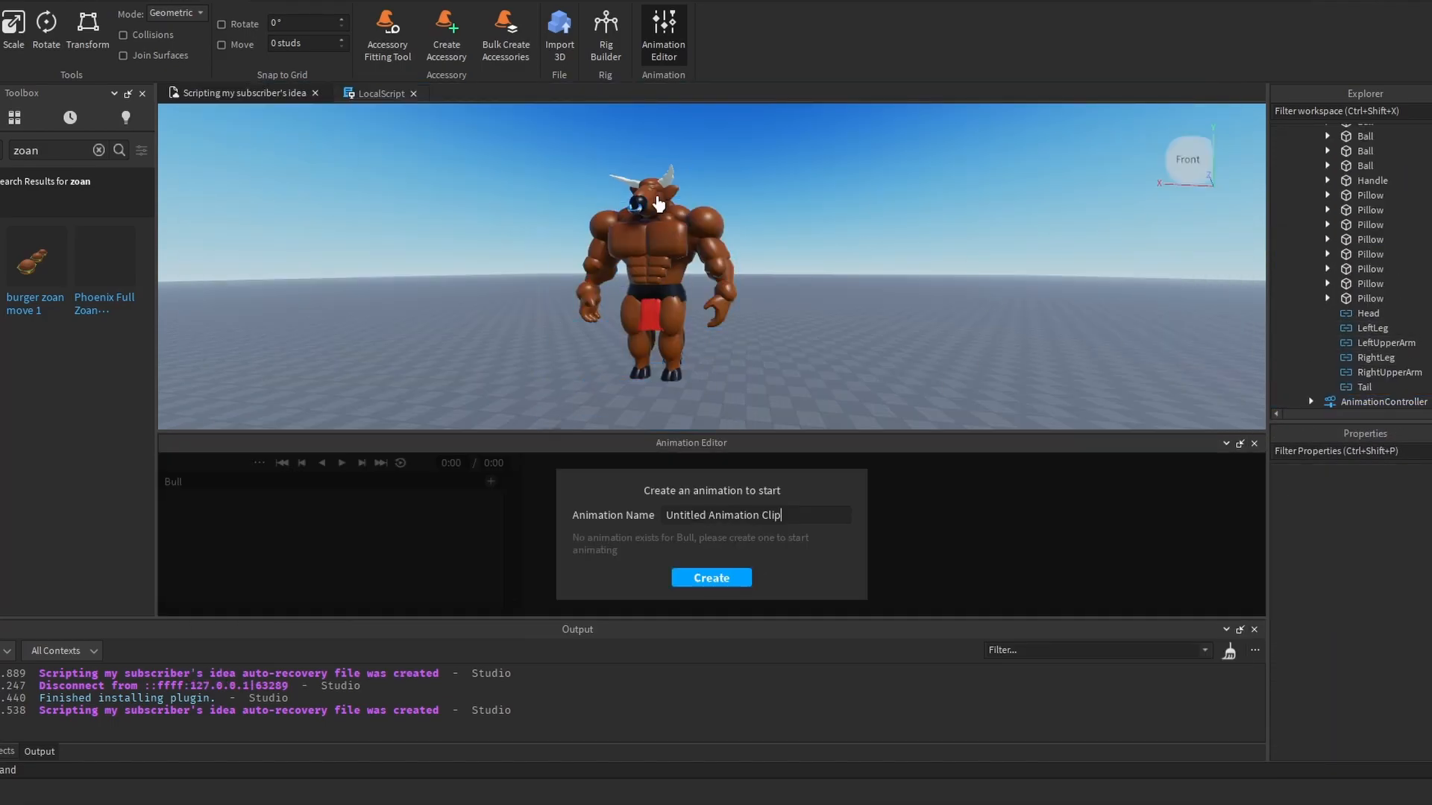
left_click(741, 578)
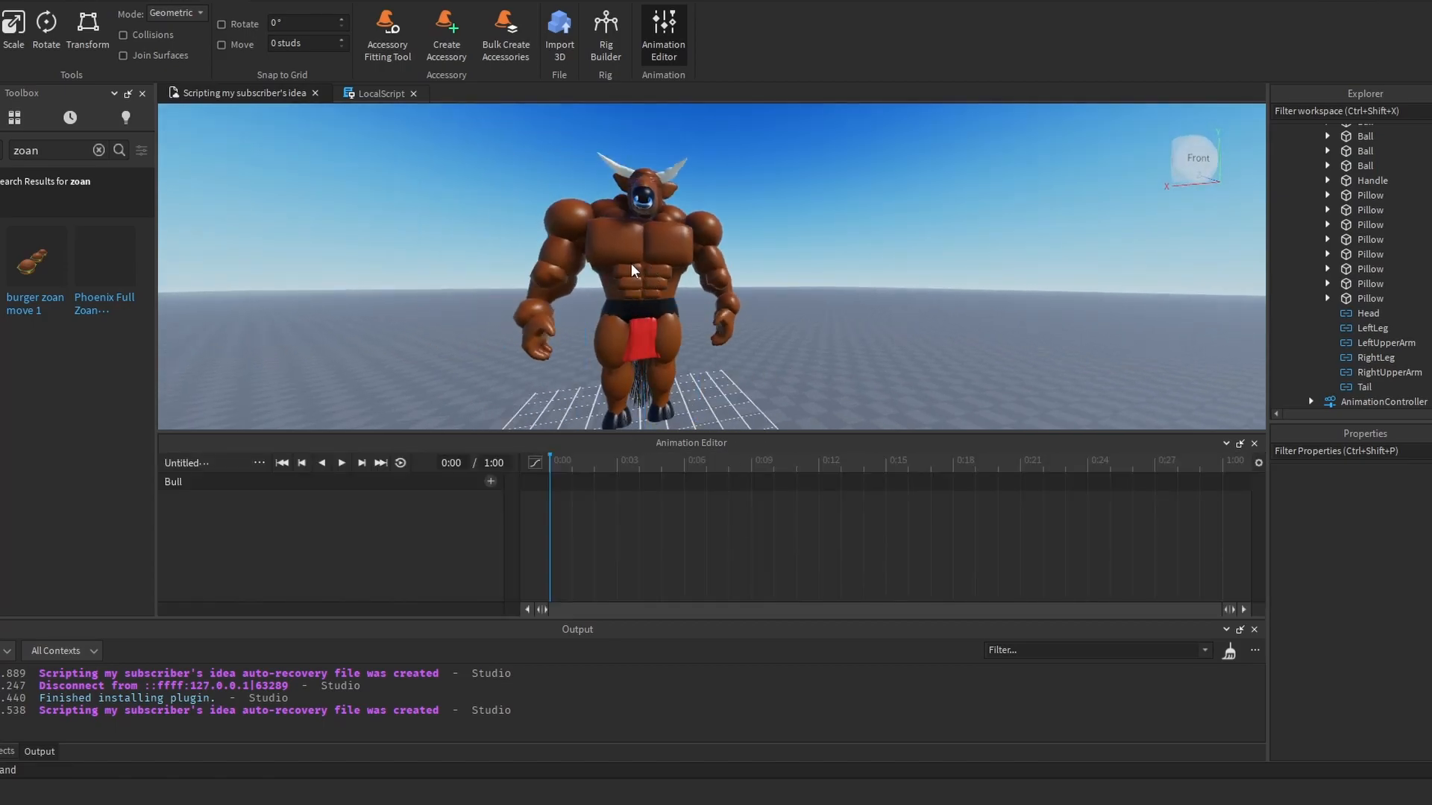
Step: Add a Head track to the animation and test the head joint by rotating the head
left_click(576, 271)
right_click_drag(578, 272, 579, 273)
key("w")
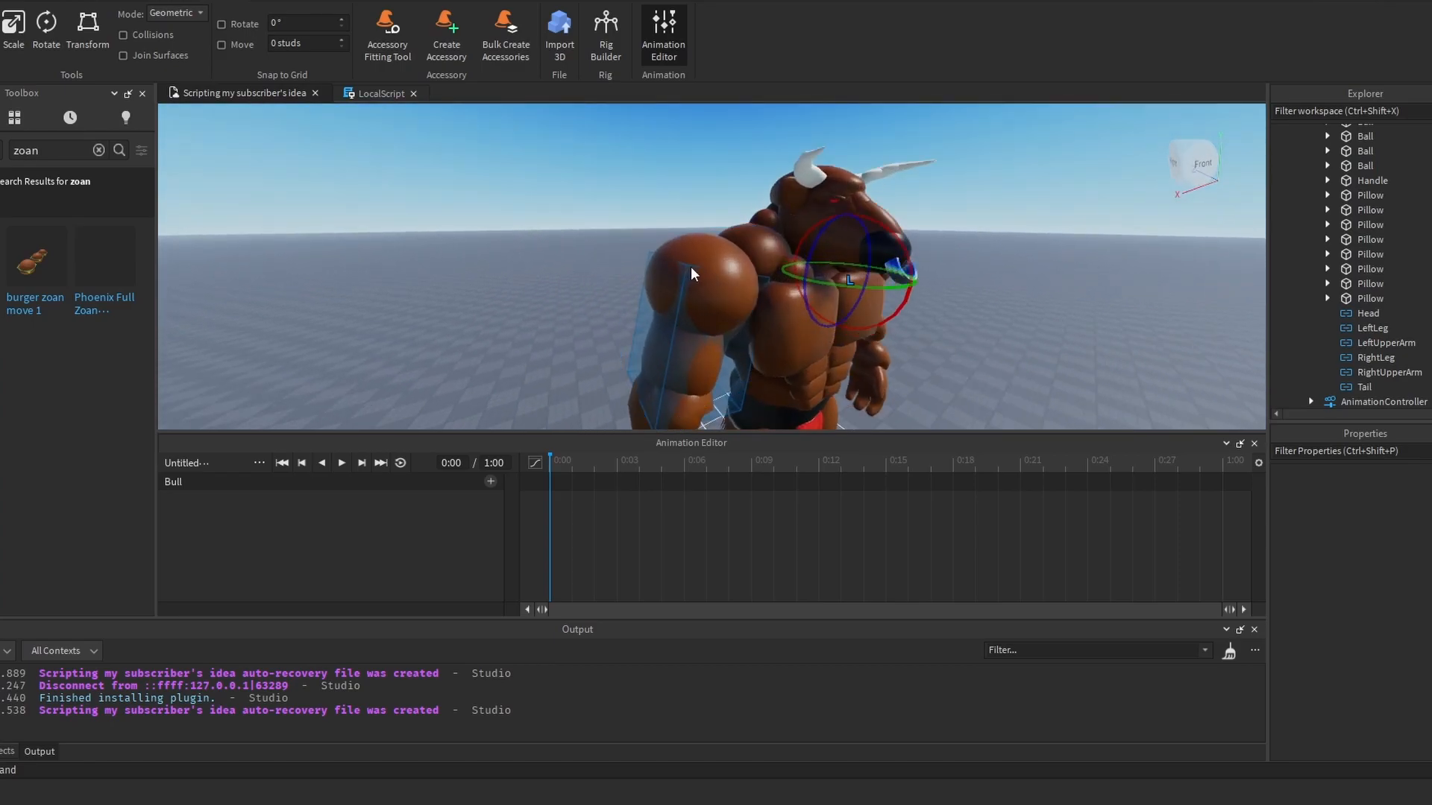
left_click(702, 284)
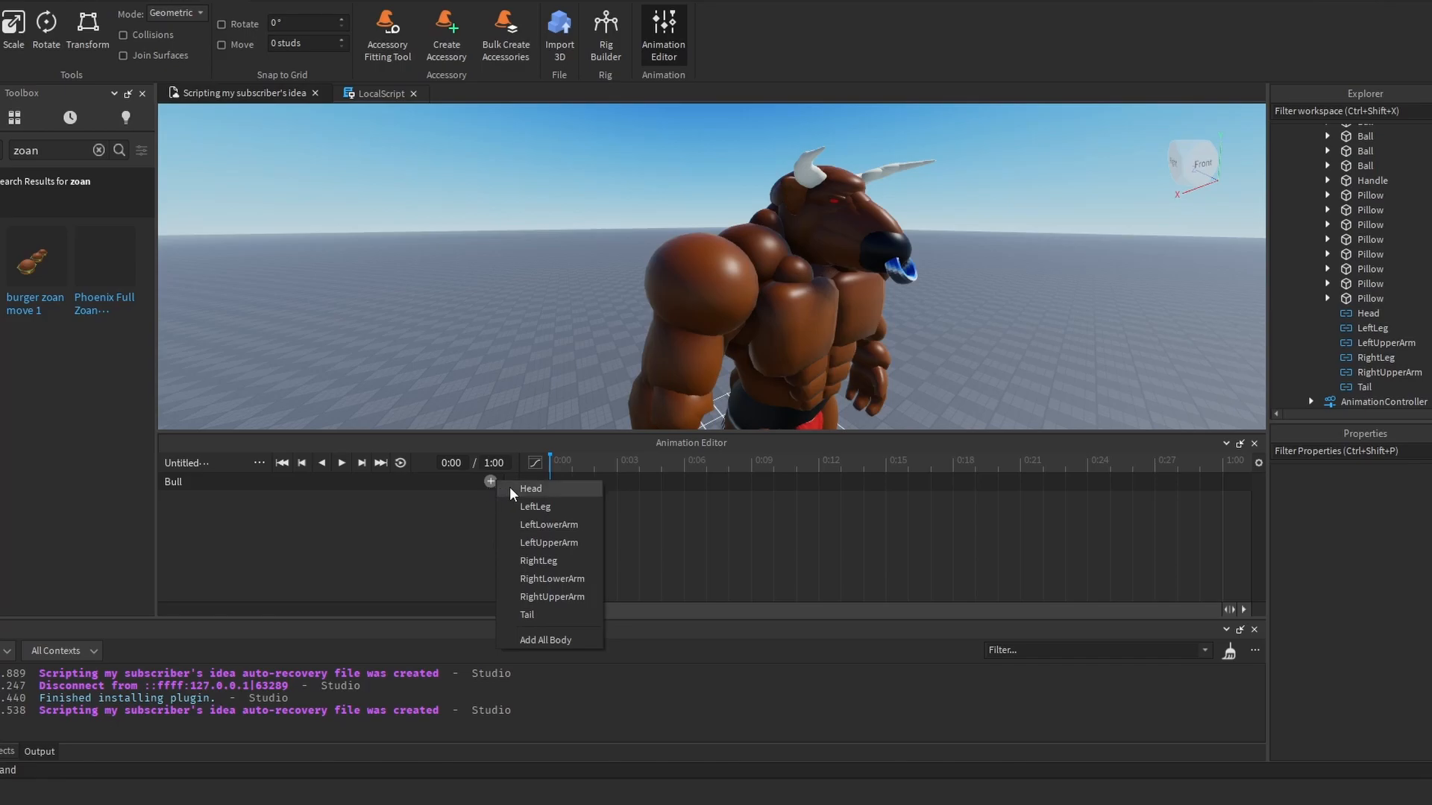
left_click(513, 490)
left_click(427, 500)
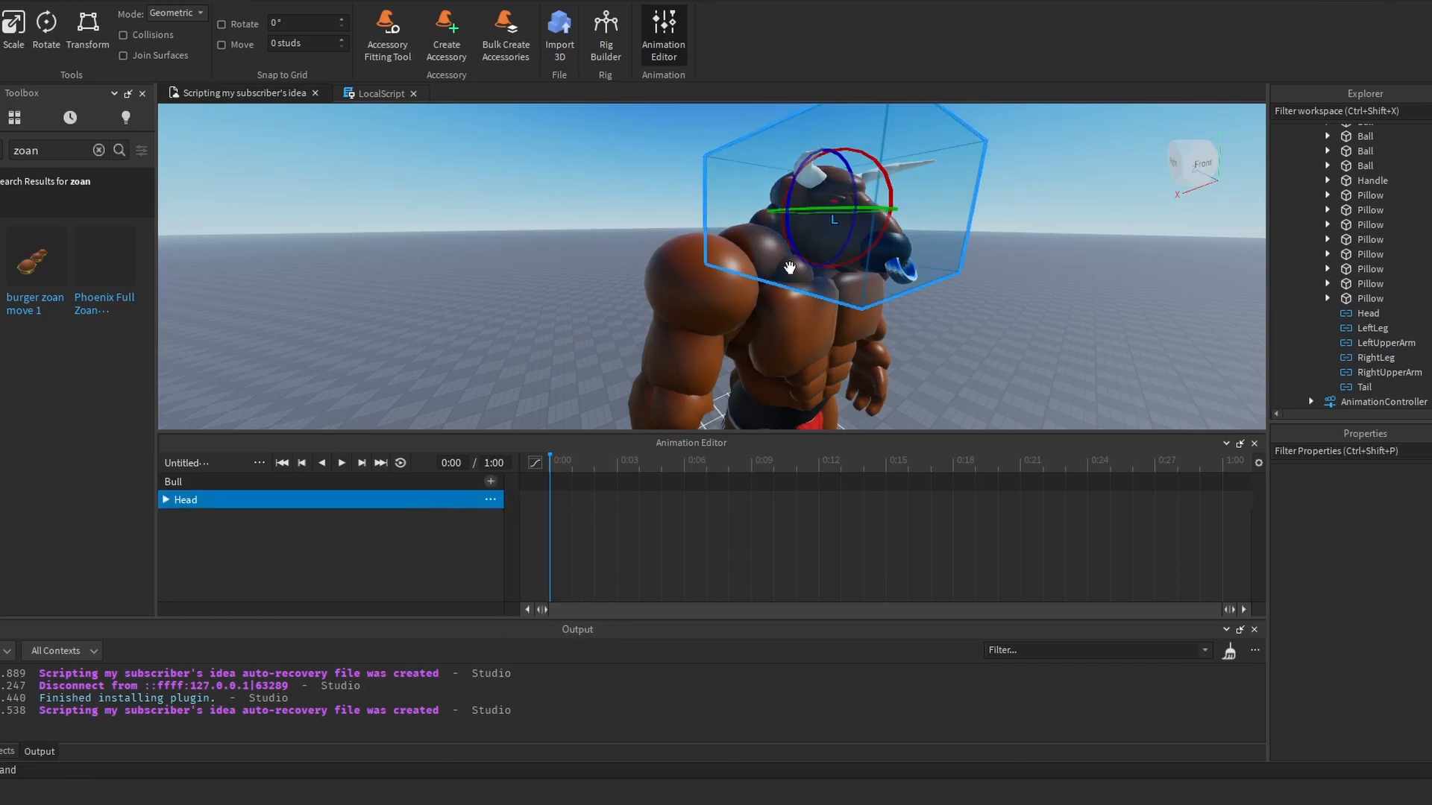
right_click_drag(787, 274, 812, 231)
left_click_drag(810, 215, 671, 213)
key("d")
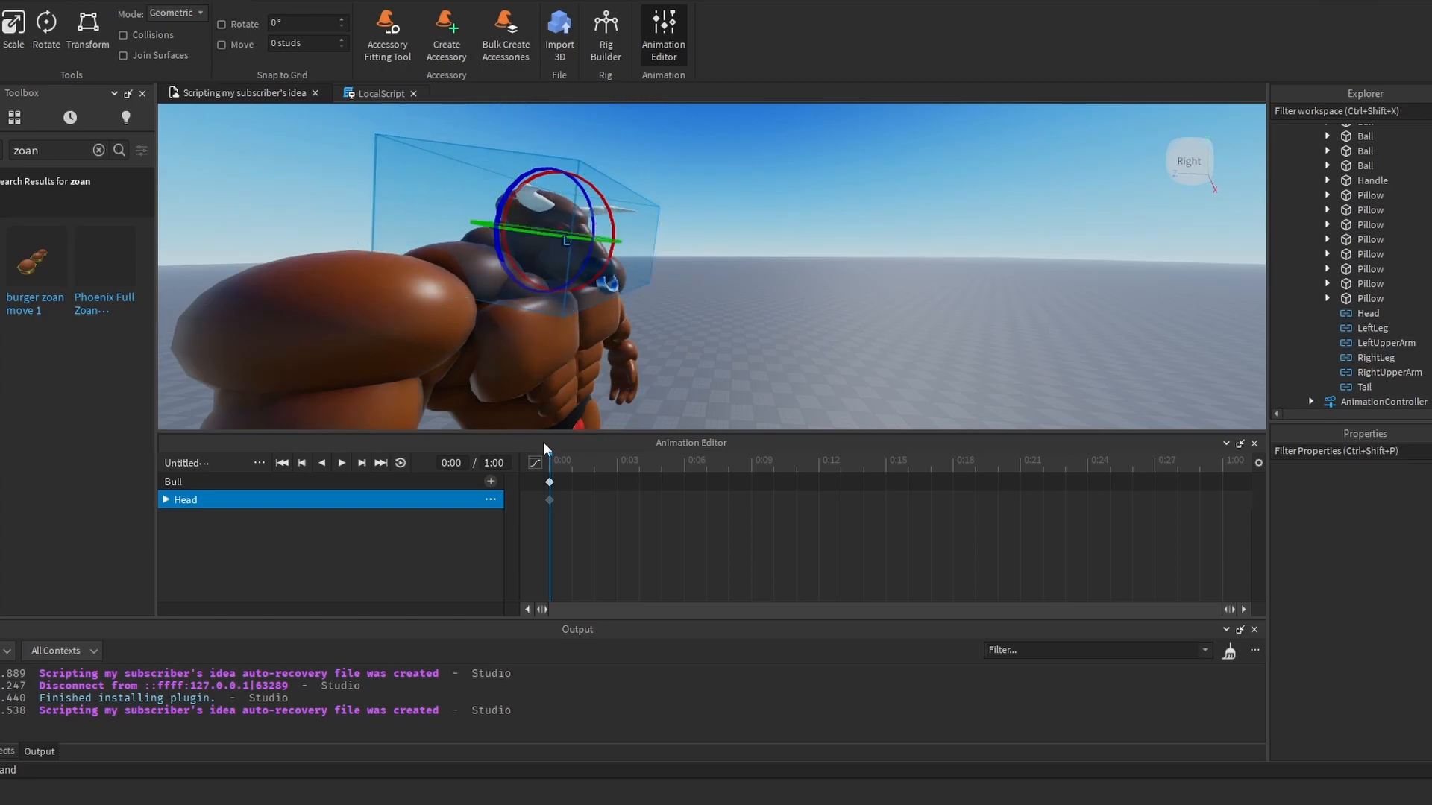
Step: Add tracks for all body parts and rotate the LeftLeg to test how its joint pivots
left_click(490, 482)
left_click(536, 626)
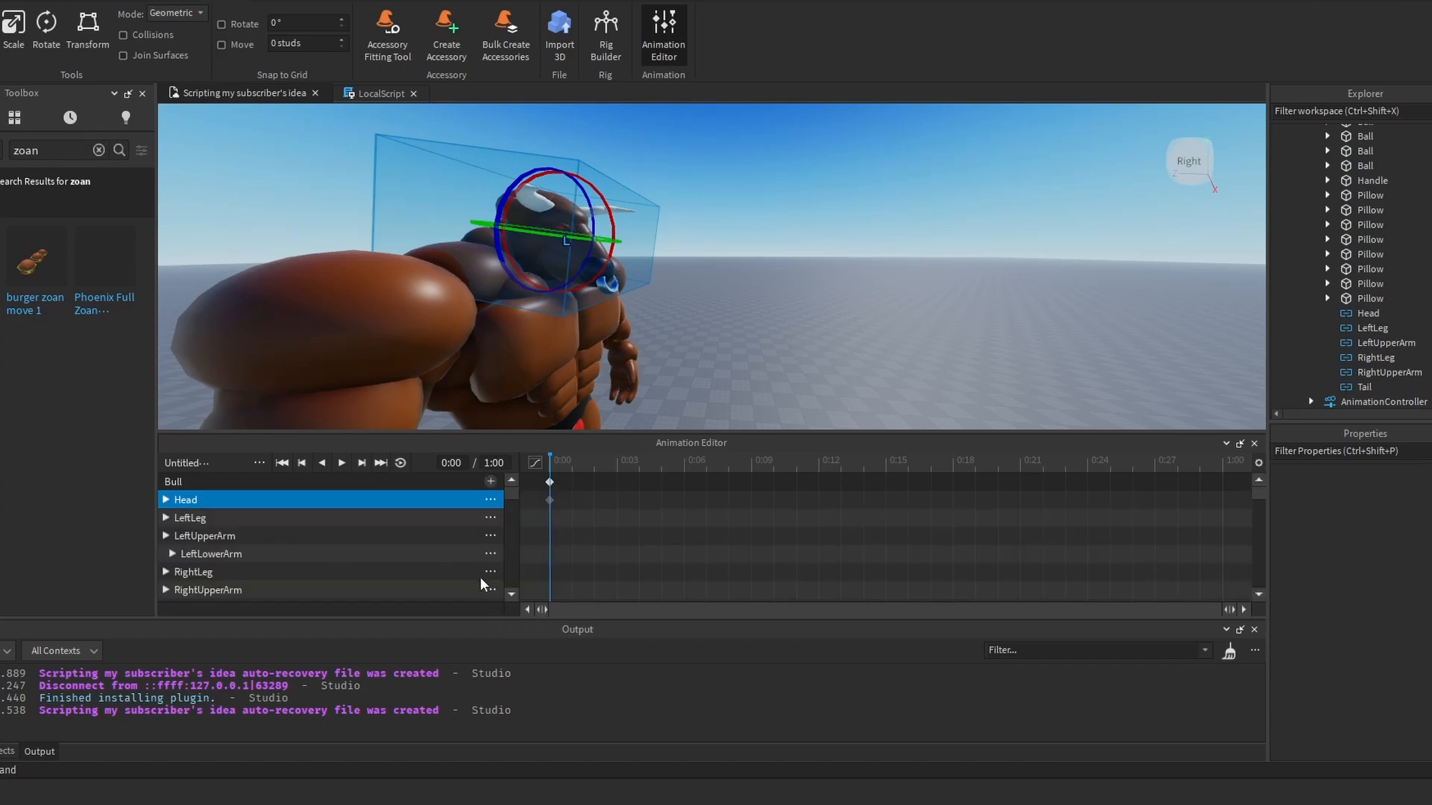
left_click(408, 521)
scroll(624, 322, "down", 3)
right_click_drag(624, 321, 641, 319)
scroll(633, 320, "up", 3)
left_click_drag(723, 313, 802, 302)
key("a")
key("d")
key("w")
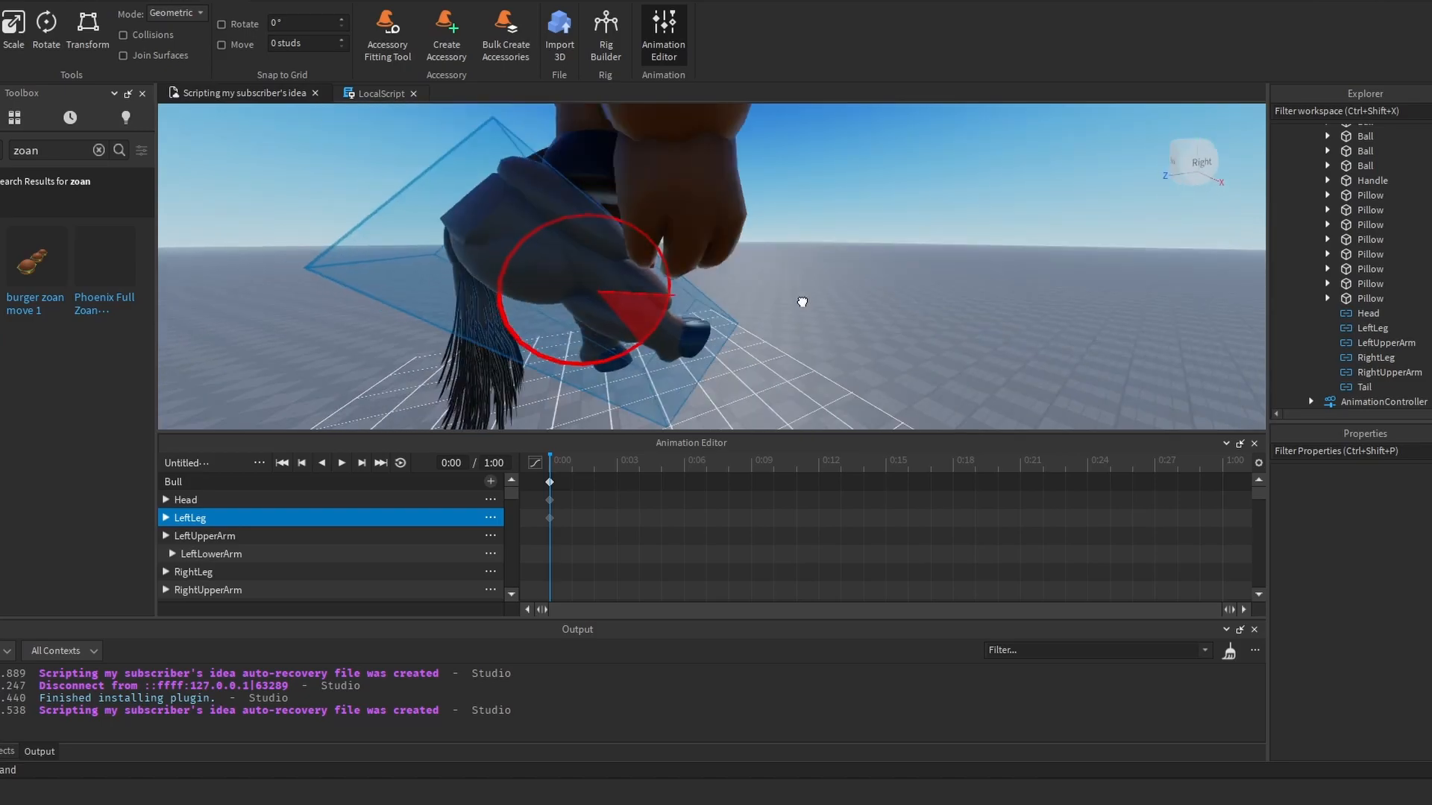
Step: Test further rotations of the LeftLeg from several angles and close the Animation Editor
right_click_drag(802, 302, 802, 302)
left_click_drag(801, 302, 598, 239)
key("a")
right_click_drag(585, 252, 598, 239)
left_click_drag(597, 239, 735, 275)
key("d")
right_click_drag(738, 329, 736, 275)
left_click_drag(735, 275, 633, 215)
left_click_drag(775, 361, 737, 298)
left_click(1255, 444)
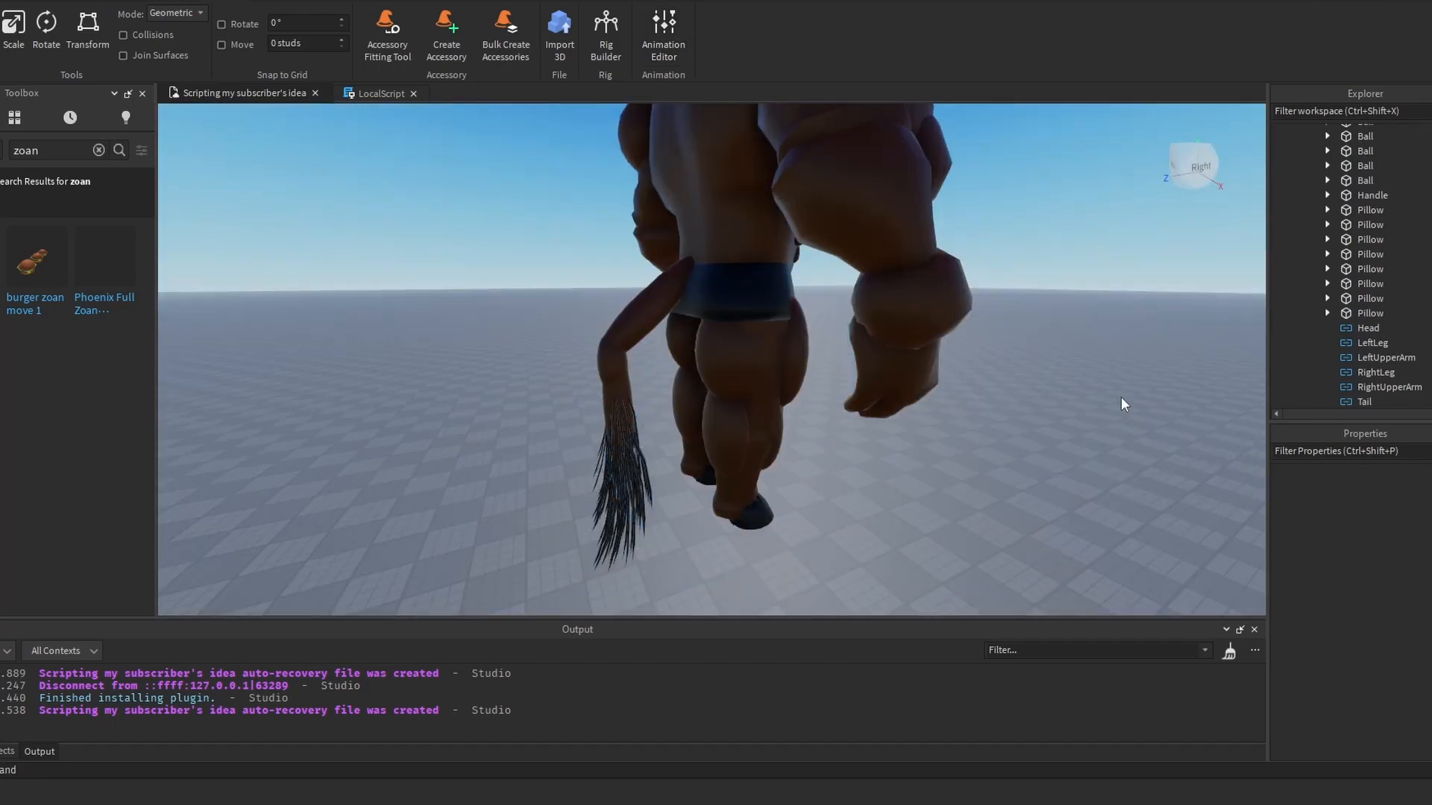
Step: Open the Bull model in RigEdit Lite again and select the LeftLeg joint
right_click_drag(1148, 410, 753, 321)
key("d")
left_click(620, 281)
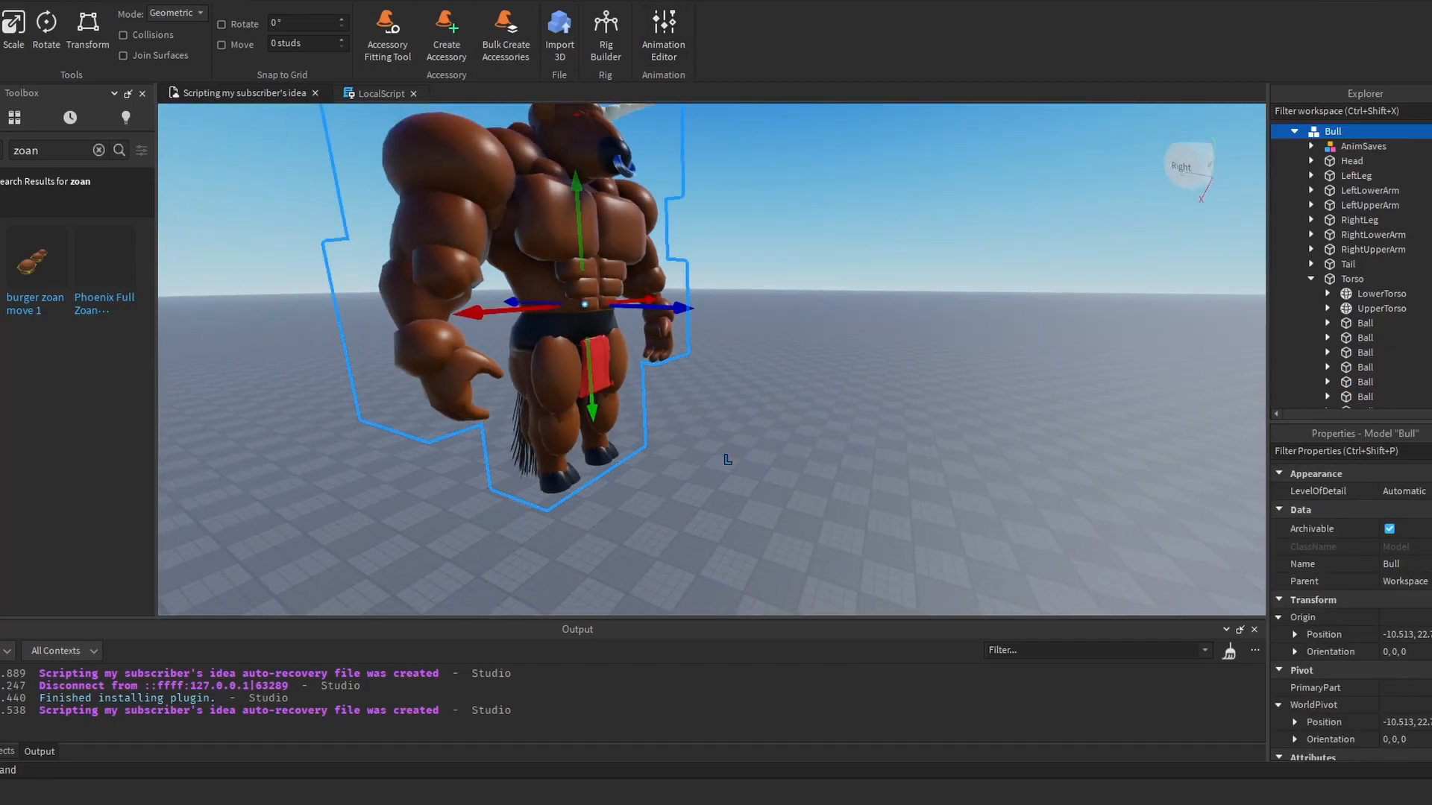
left_click(734, 52)
key("d")
right_click_drag(828, 216, 704, 281)
key("w")
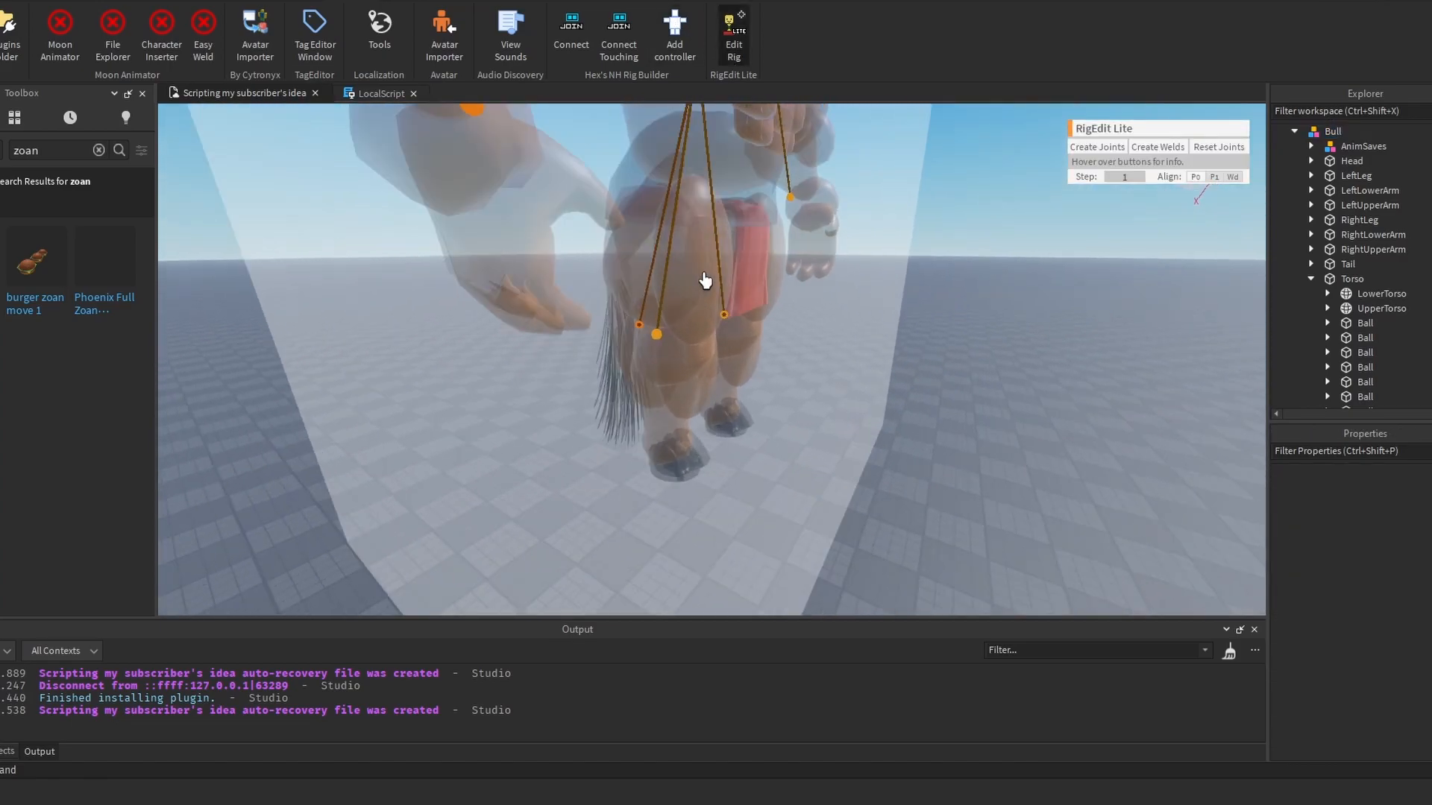
left_click(659, 335)
right_click_drag(661, 339, 660, 340)
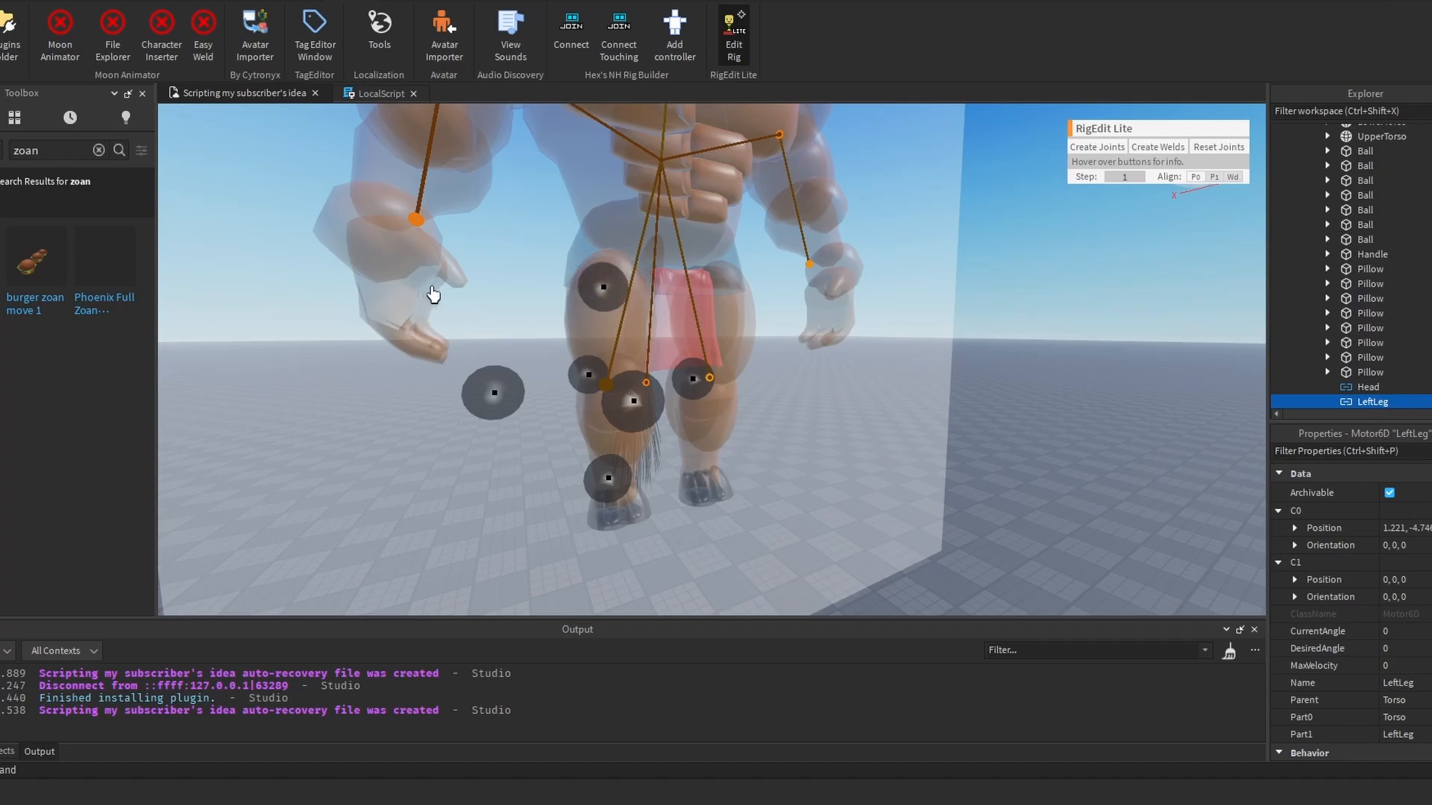
Step: Examine where the leg, arm, head and tail joints sit on the body from the front and back
key("d")
mouse_move(748, 394)
right_mouse_down()
mouse_move(760, 394)
mouse_move(736, 375)
right_mouse_up()
key("s")
key("a")
key("w")
scroll(735, 374, "down", 4)
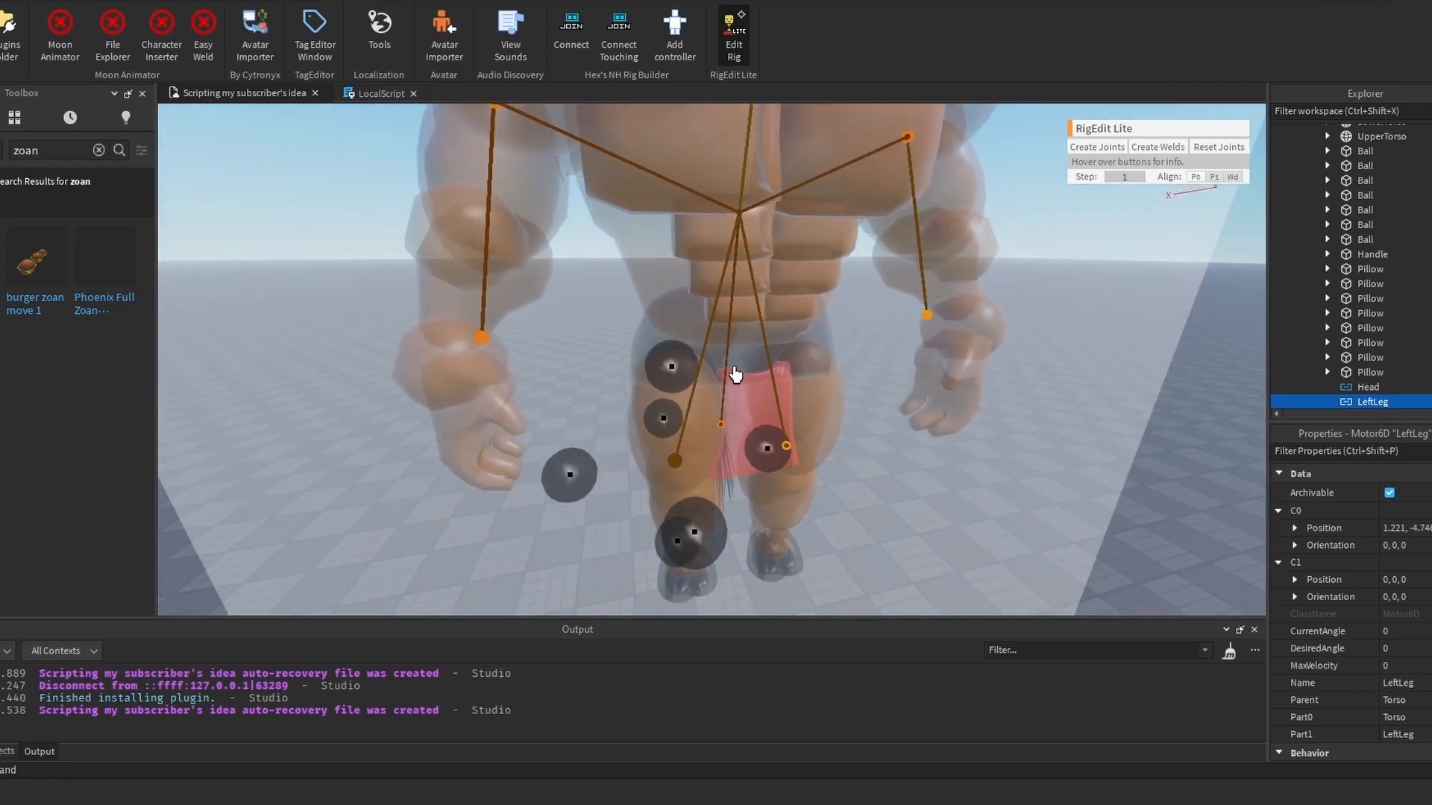
scroll(735, 375, "up", 4)
scroll(738, 378, "down", 4)
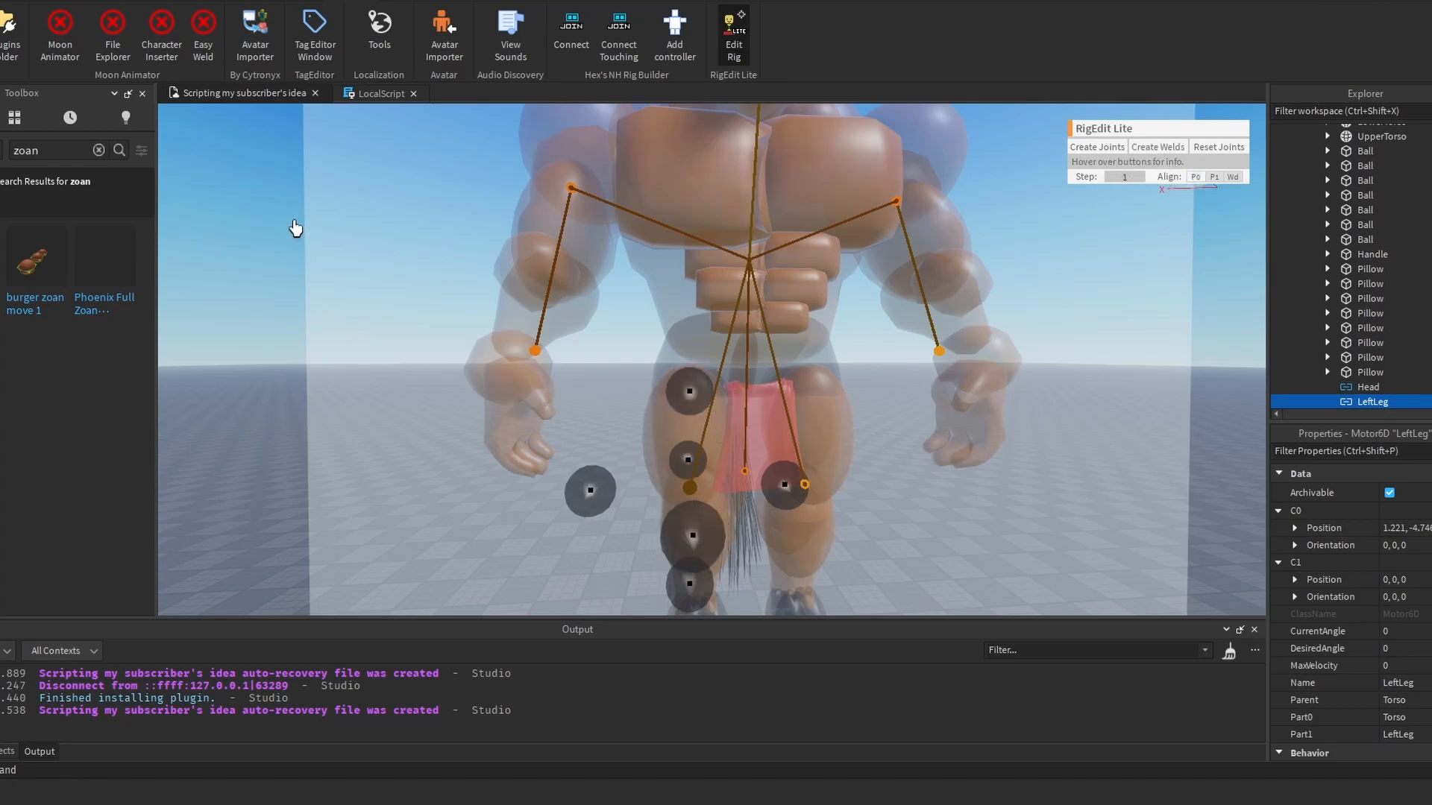
right_click_drag(762, 332, 559, 493)
right_click_drag(965, 284, 1275, 329)
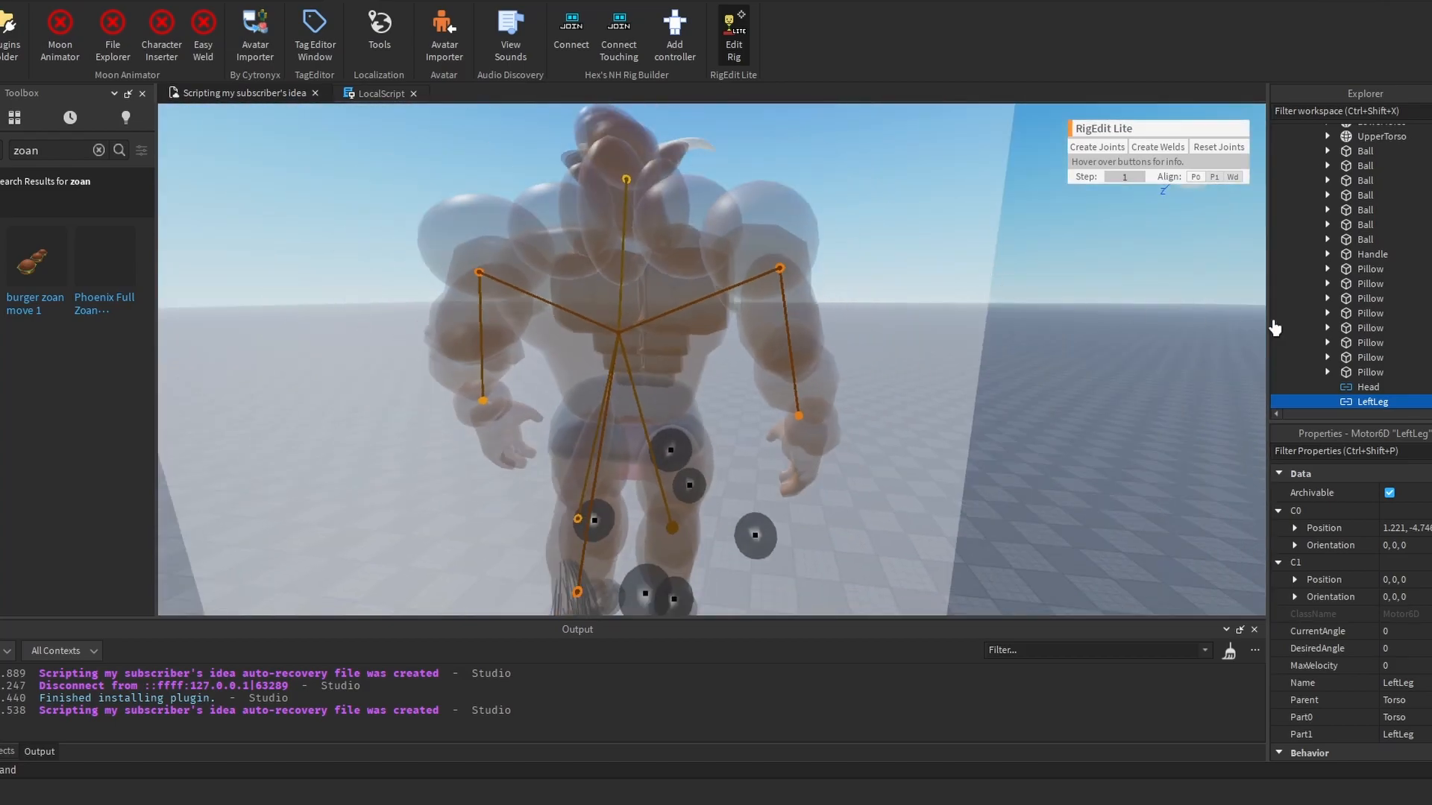
Step: Select the Head joint inside the Torso and activate the Move tool
left_click(1338, 388)
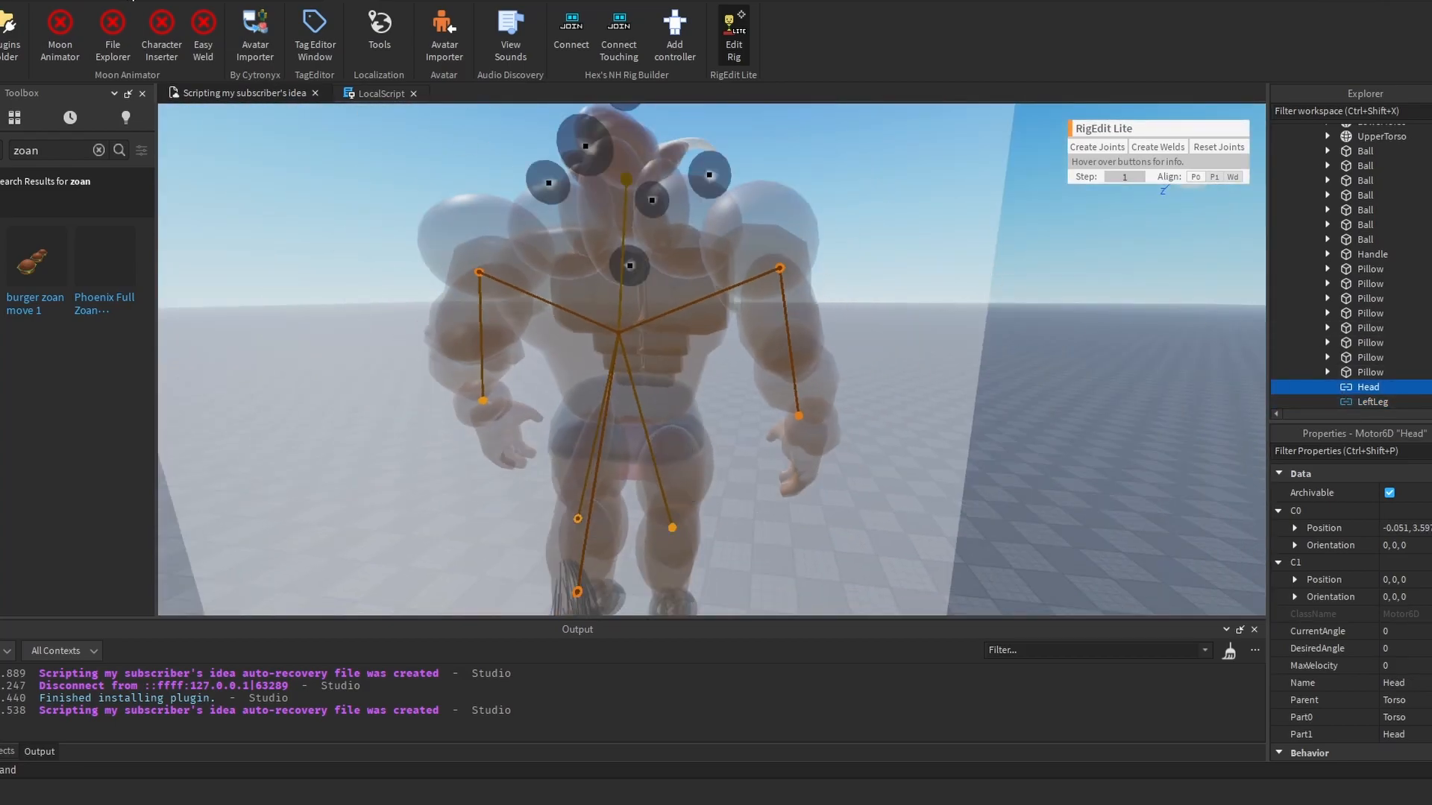
left_click(130, 1)
left_click(89, 36)
right_click_drag(709, 279, 815, 315)
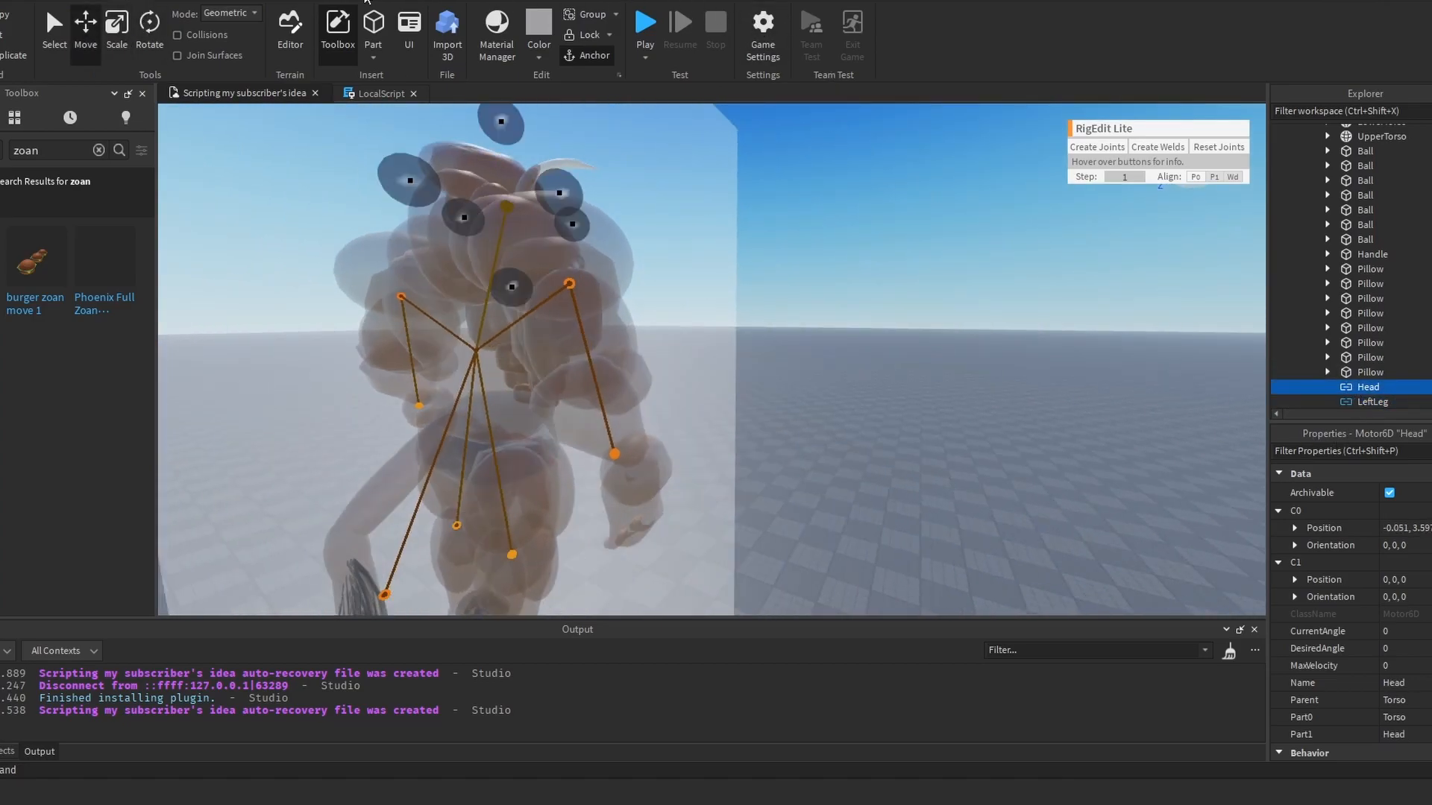
Step: Exit RigEdit Lite and return to the normal view of the Bull model
left_click(366, 1)
left_click(734, 34)
right_click_drag(927, 286, 880, 286)
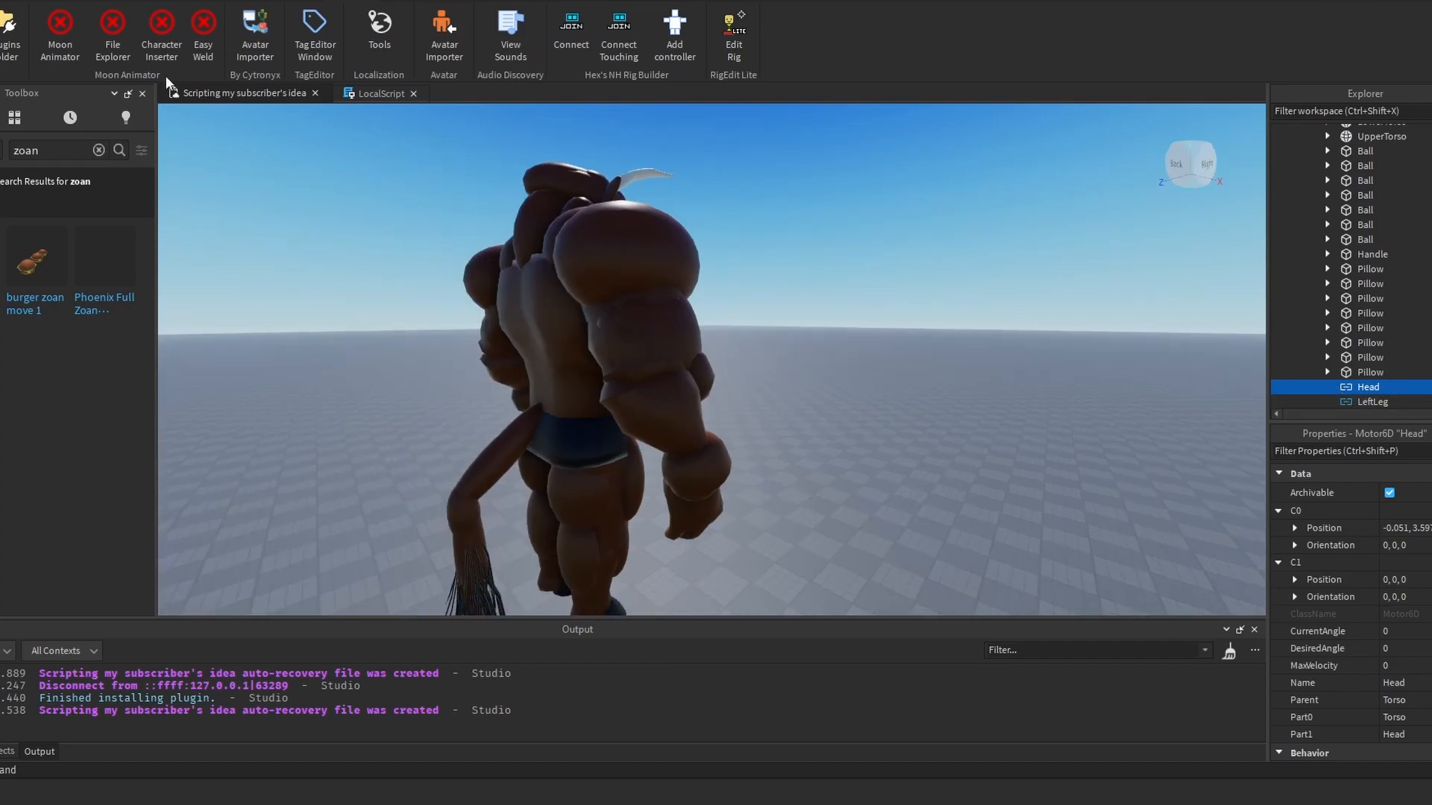
key("d")
left_click(136, 2)
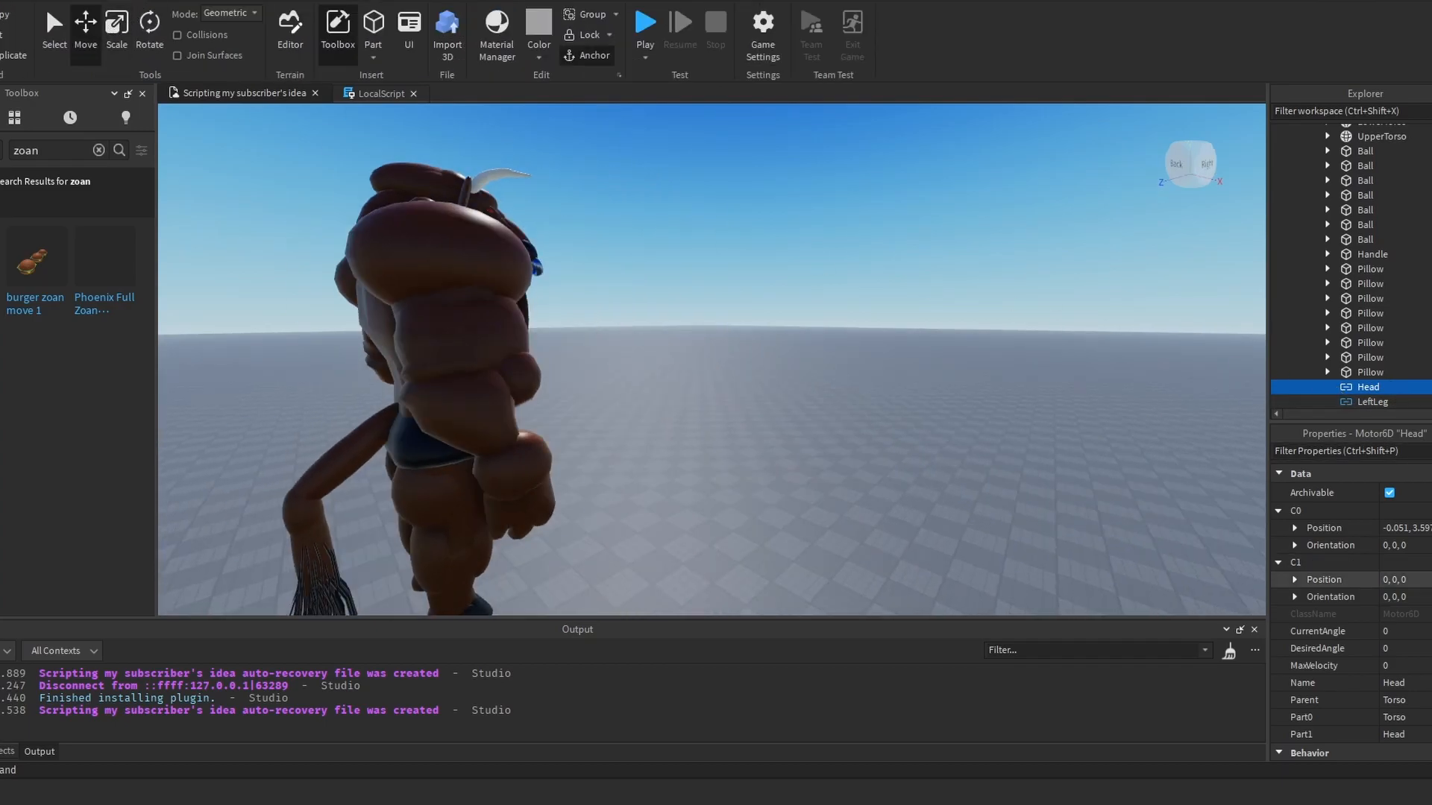
right_click_drag(950, 418, 898, 424)
key("d")
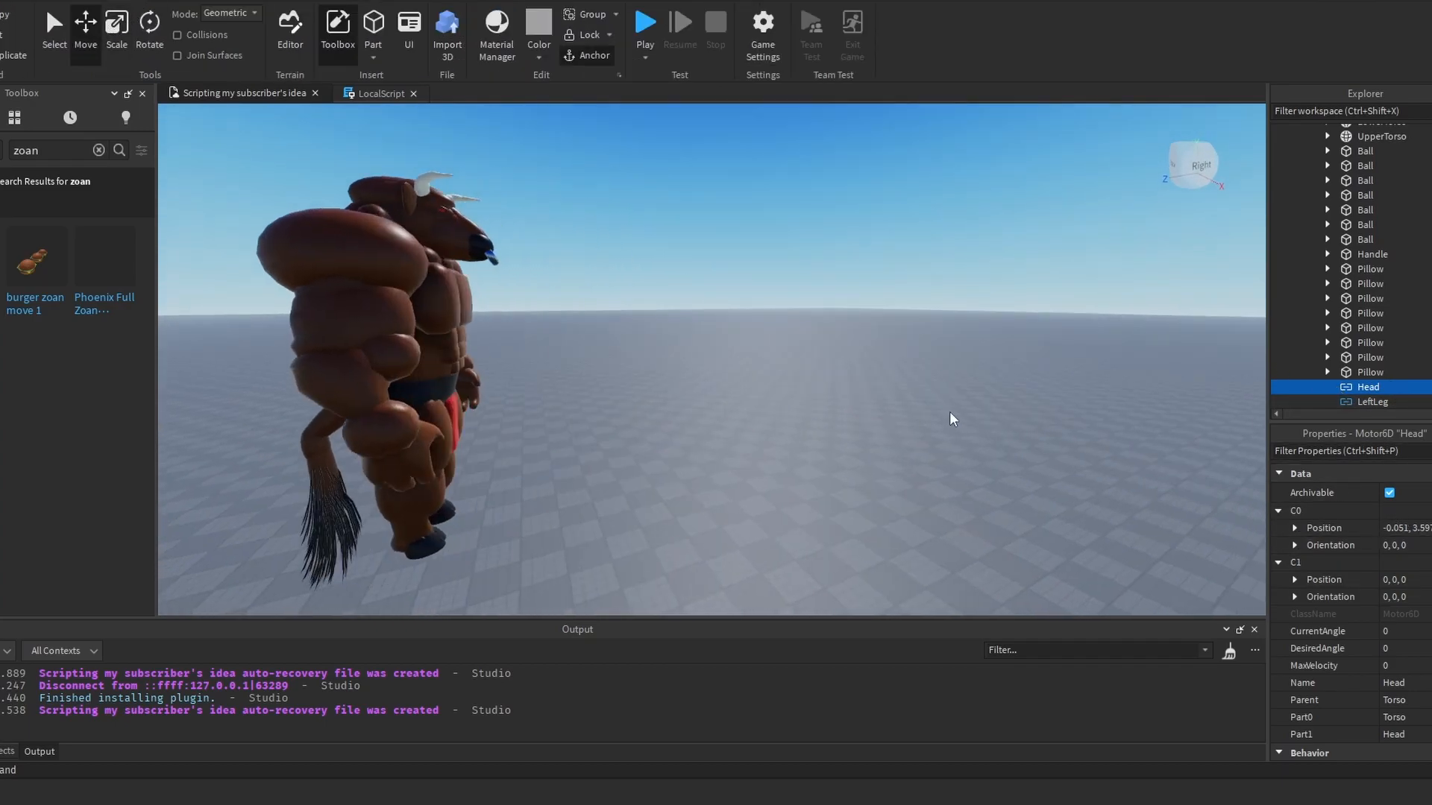
key("a")
Step: Open the Bull model in RigEdit Lite and select the Tail joint inside the Torso
left_click(366, 1)
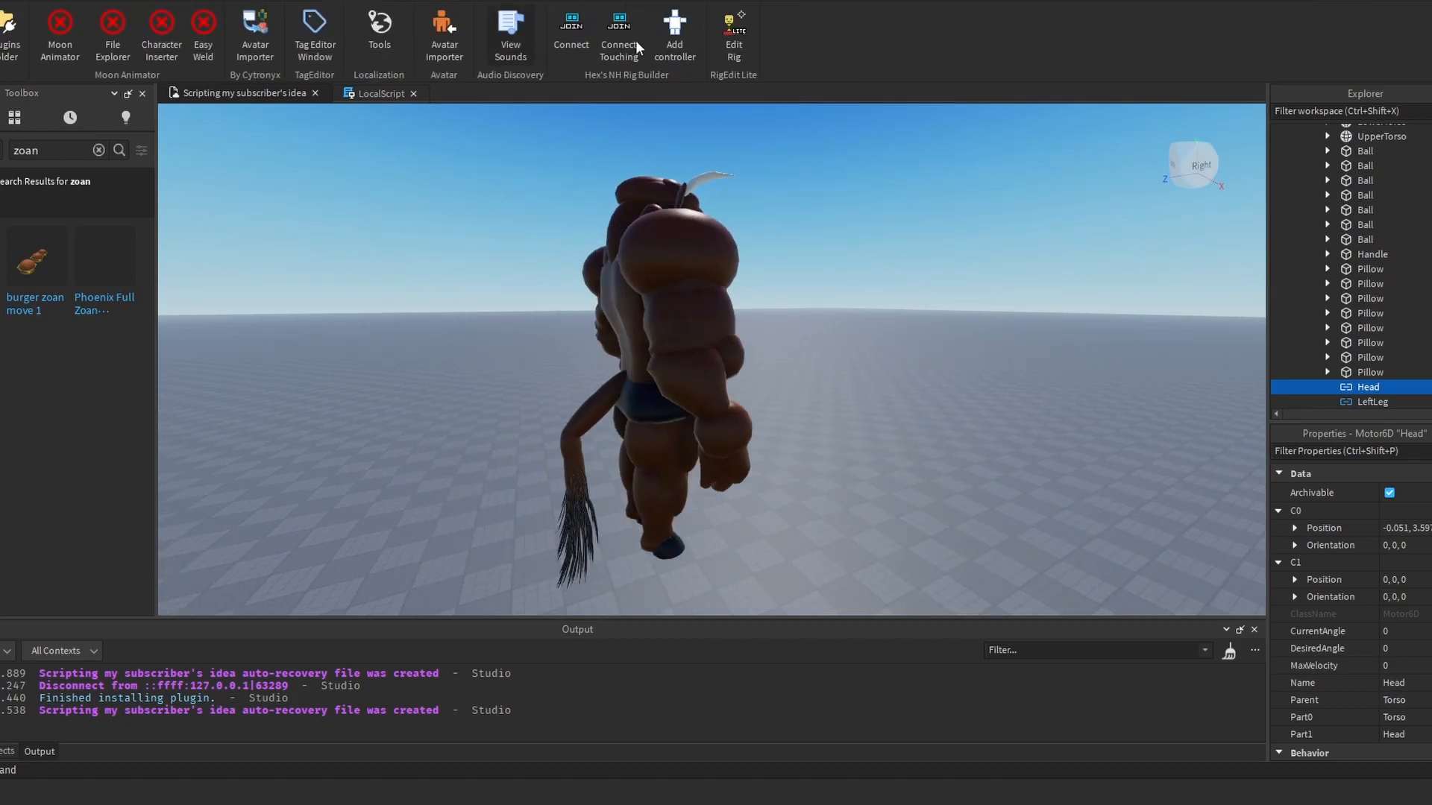
left_click(734, 35)
key("a")
right_click_drag(911, 387, 685, 408)
left_click(672, 411)
key("a")
key("w")
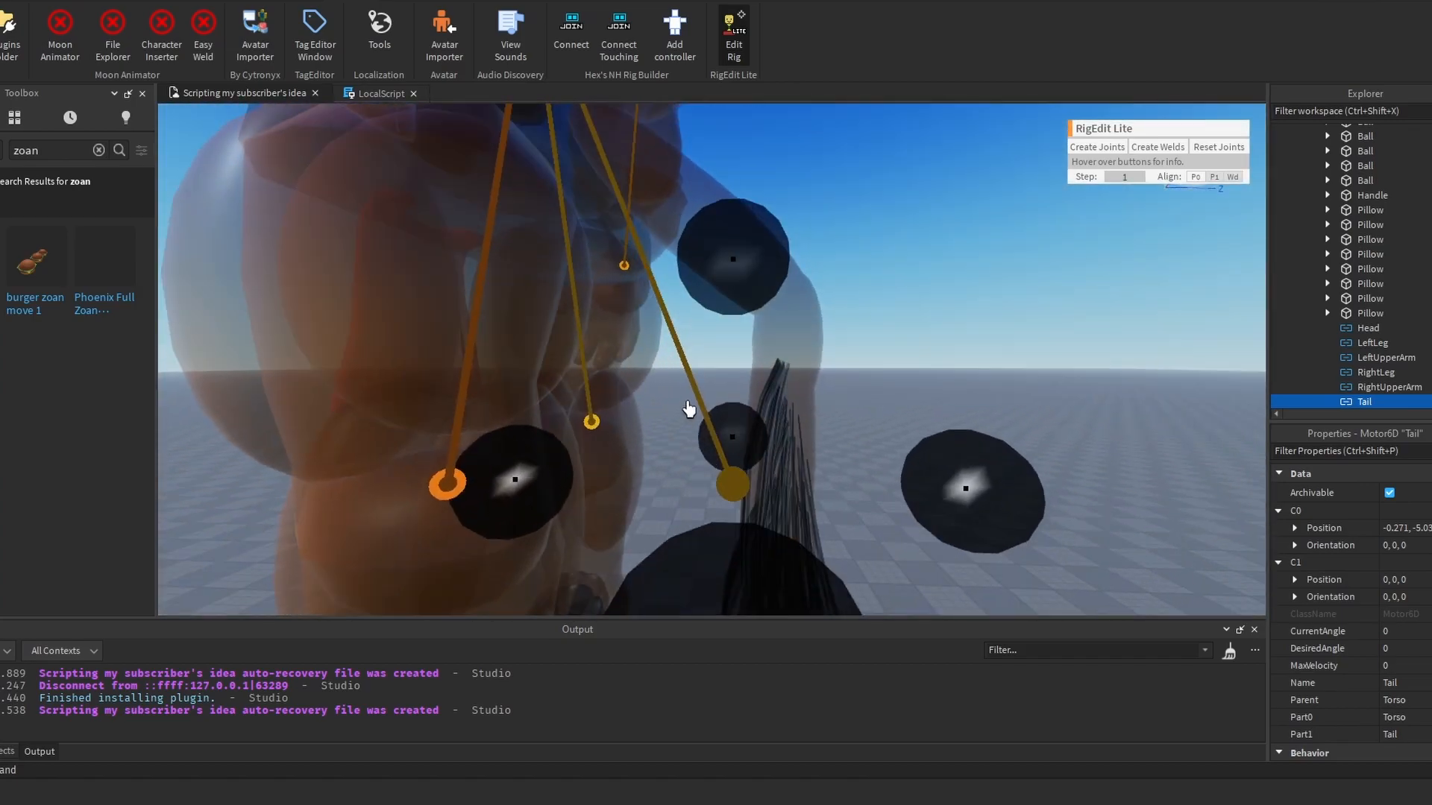
Step: Move the selected Tail joint up by 3 studs, level with the base of the tail
scroll(703, 342, "down", 2)
left_click_drag(816, 330, 781, 343)
right_click_drag(780, 342, 781, 341)
key("d")
scroll(767, 405, "down", 2)
left_click_drag(767, 405, 786, 101)
scroll(771, 198, "up", 5)
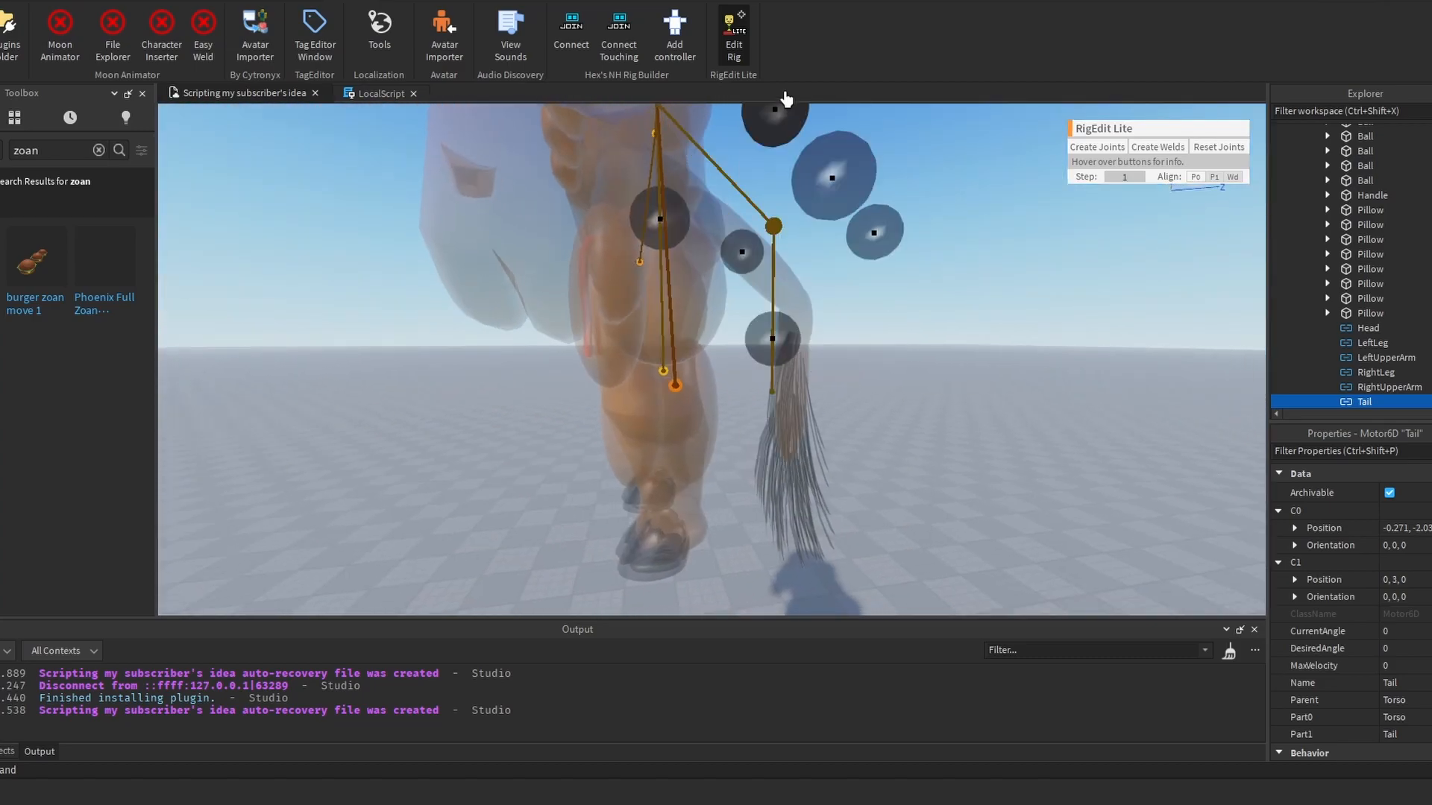
Step: Set the RigEdit Lite step to 0 and shift the Tail joint to a C1 position of 0, 3, -1.333
key("e")
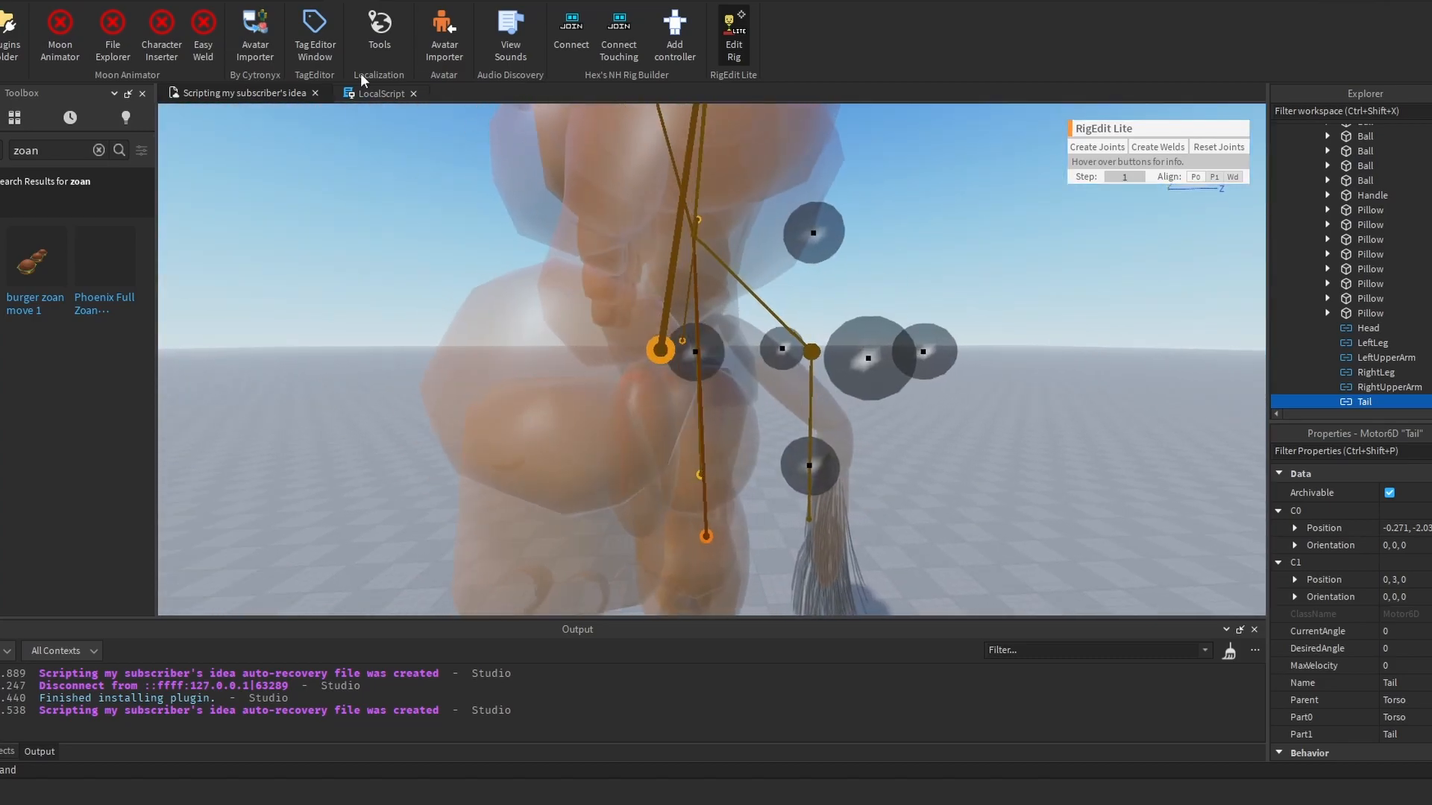
left_click(177, 2)
key("d")
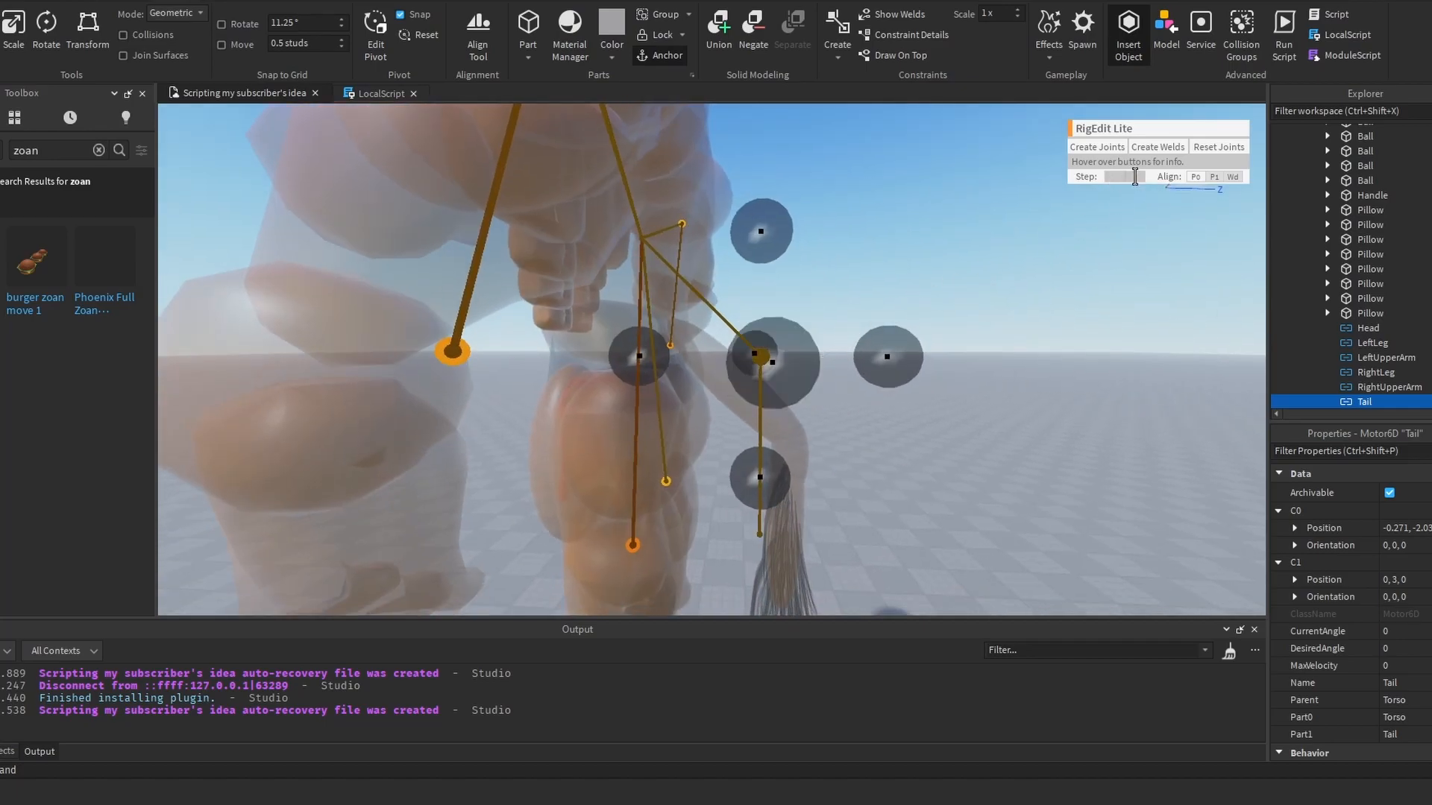
key("d")
right_click_drag(799, 362, 802, 359)
key("e")
key("w")
key("s")
key("d")
right_click_drag(821, 448, 827, 460)
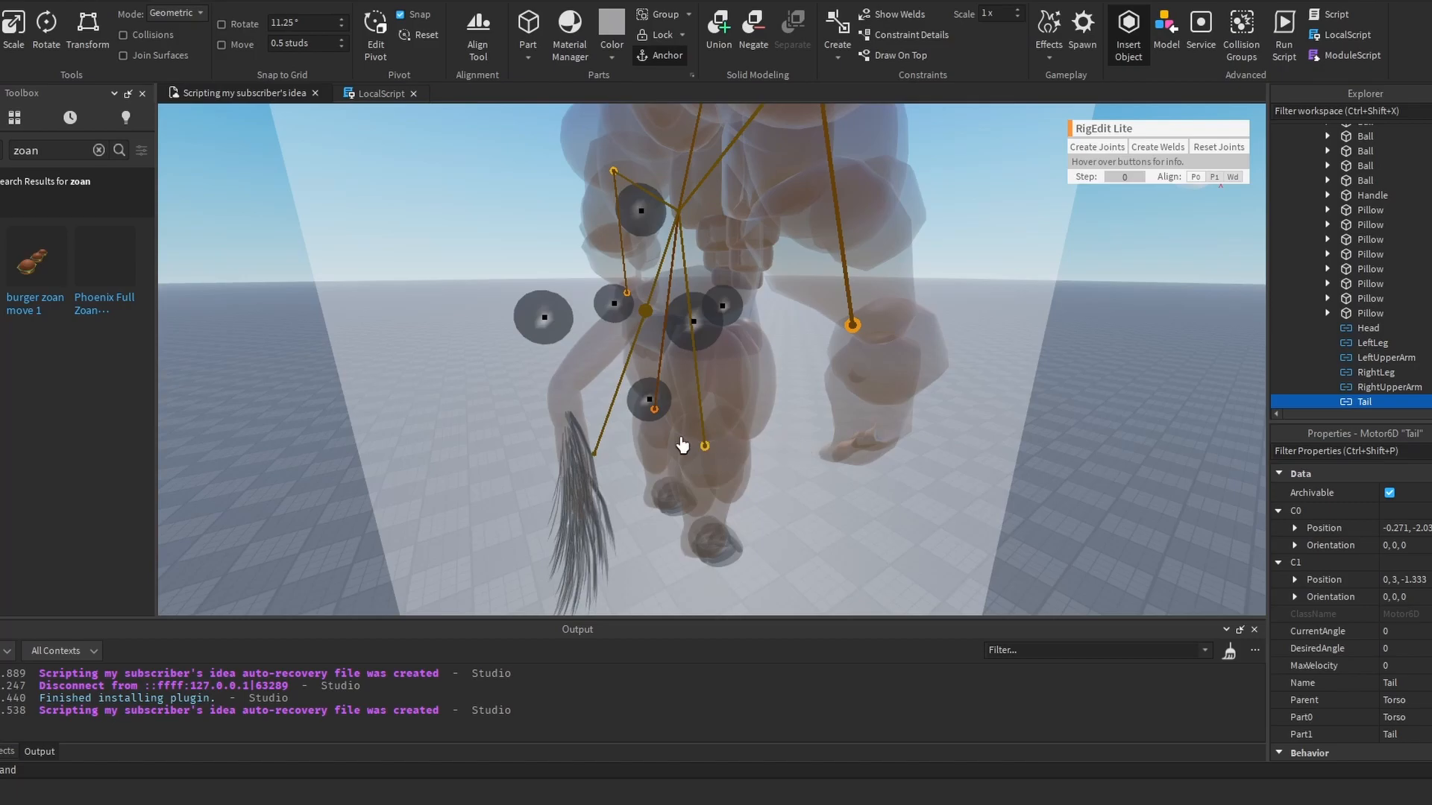
Step: Select the LeftLeg and RightLeg joints together and raise them from the knees to the hips
left_click(601, 461)
key("a")
right_click_drag(621, 440, 621, 440)
key("w")
key("s")
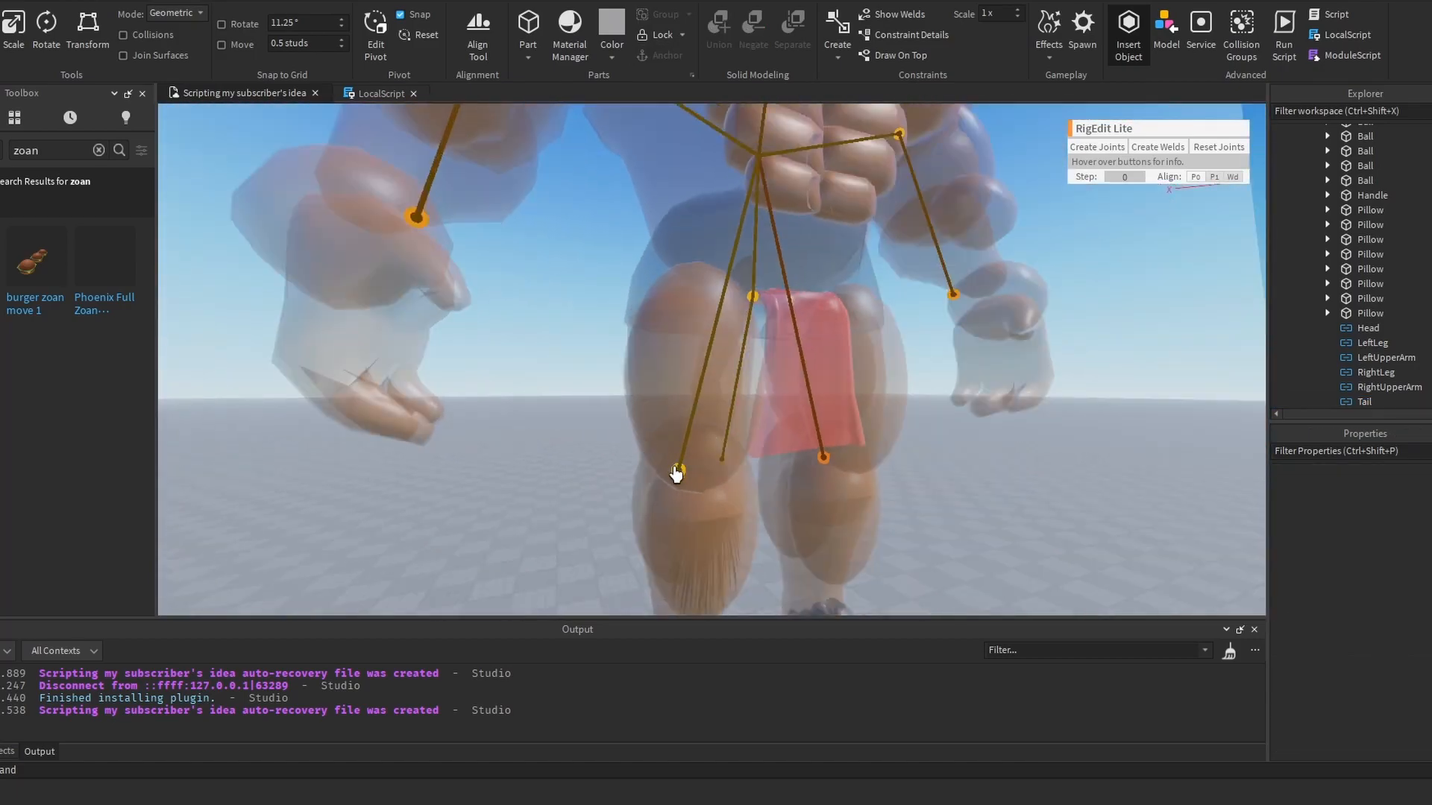
left_click(675, 471)
right_click_drag(817, 466, 817, 466)
left_click(720, 453, "shift")
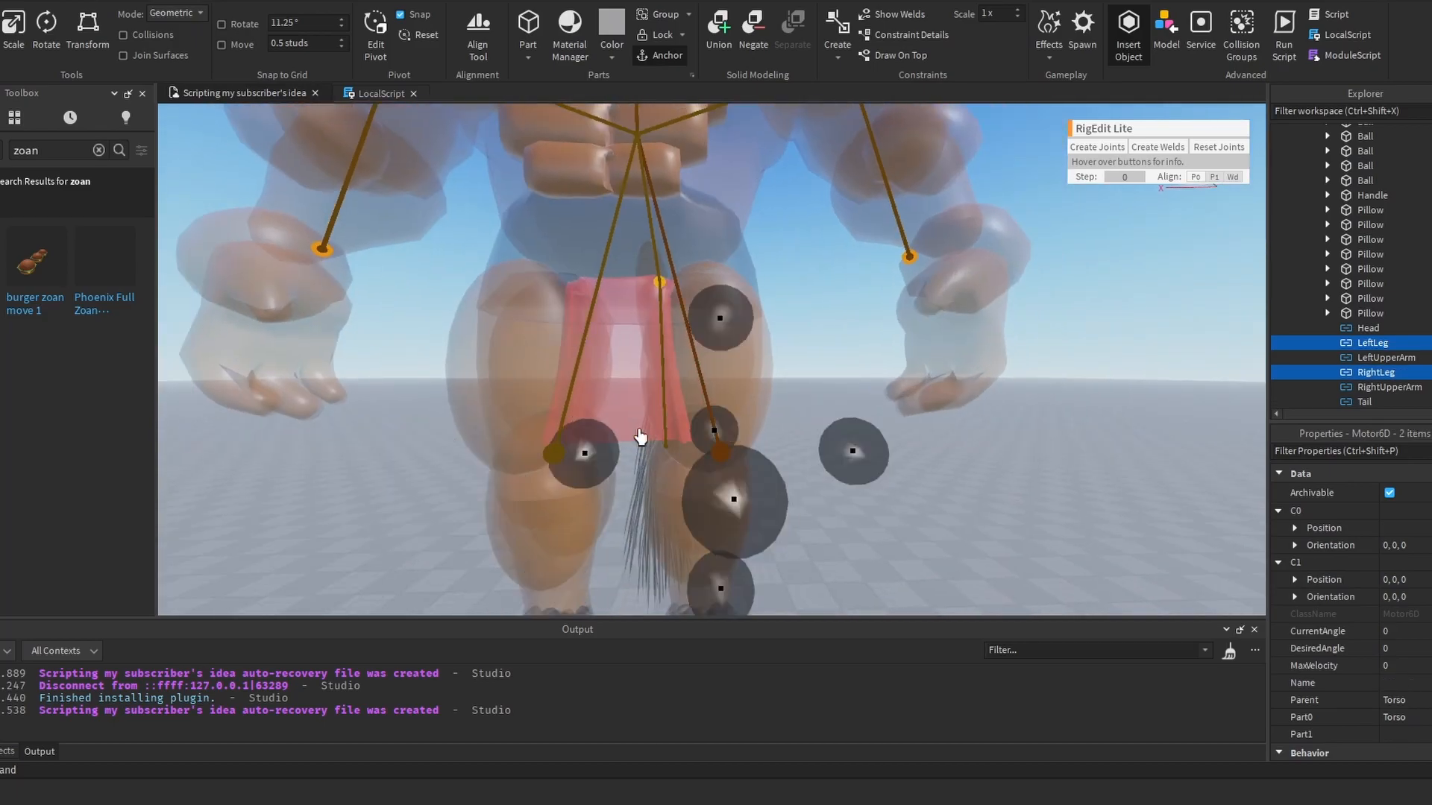
key("a")
left_click_drag(891, 328, 906, 149)
key("d")
right_click_drag(894, 158, 893, 158)
key("s")
Step: Select both upper arm joints and raise them by about 0.57 studs into the shoulders
left_click(679, 324)
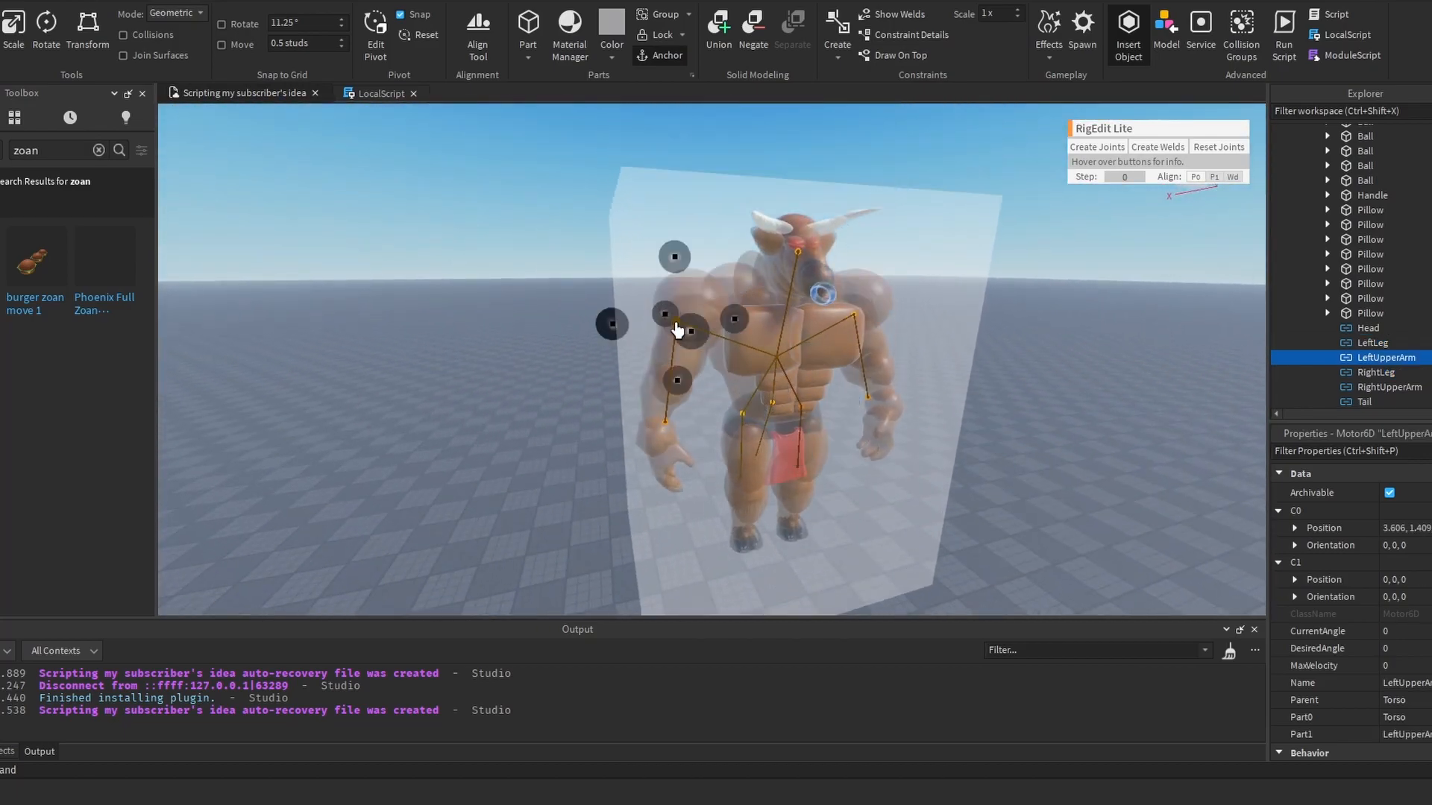
key("d")
left_click(749, 333, "shift")
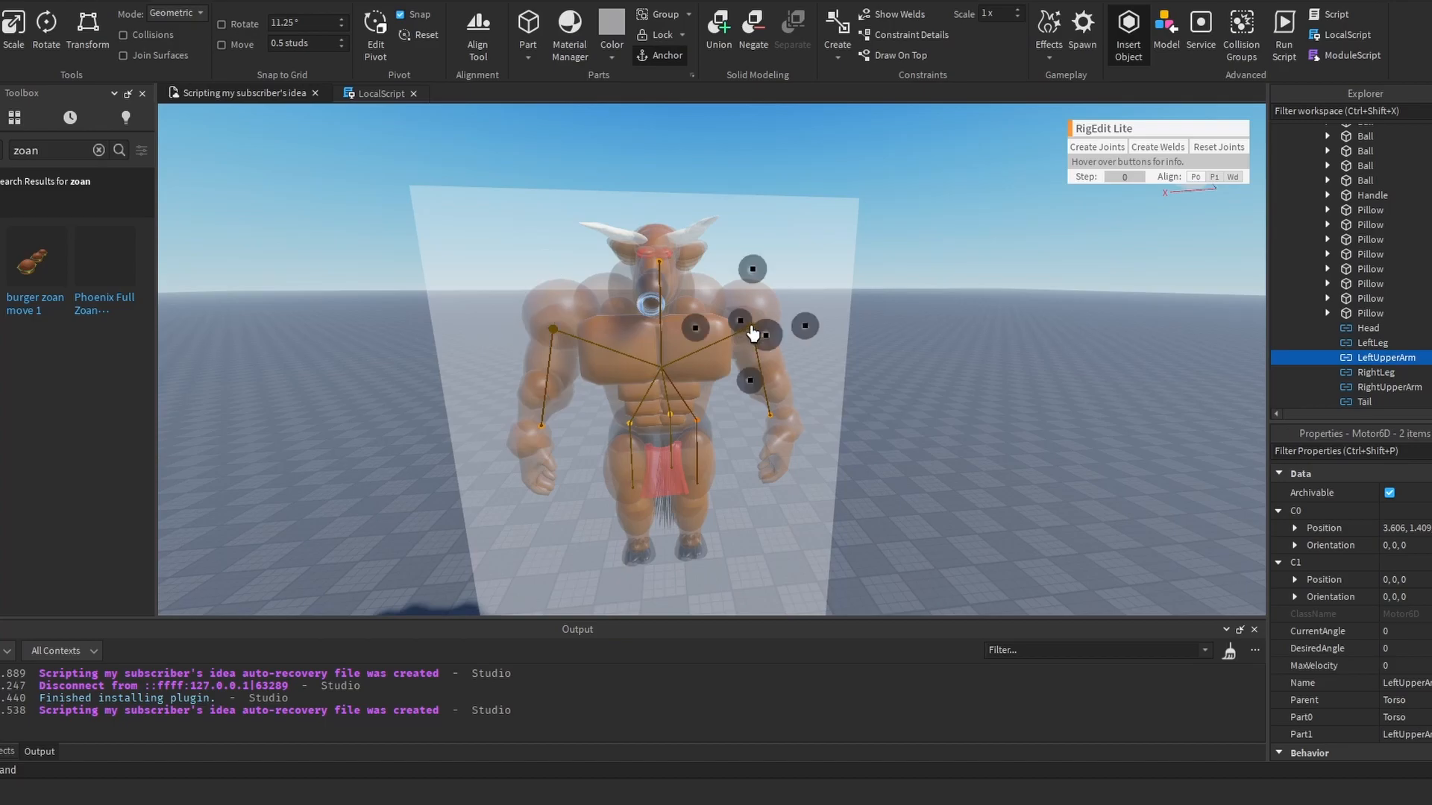
key("w")
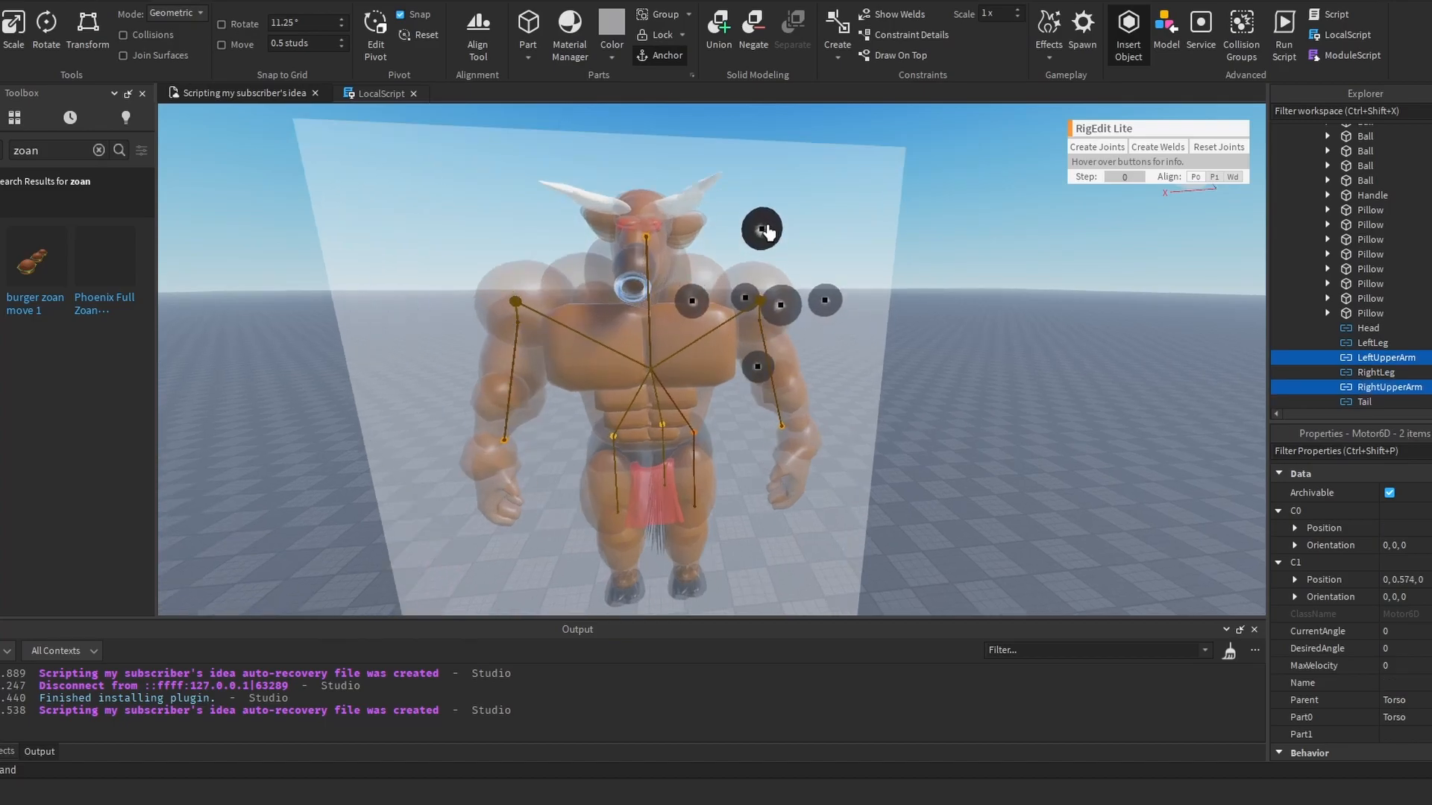
left_click(891, 272)
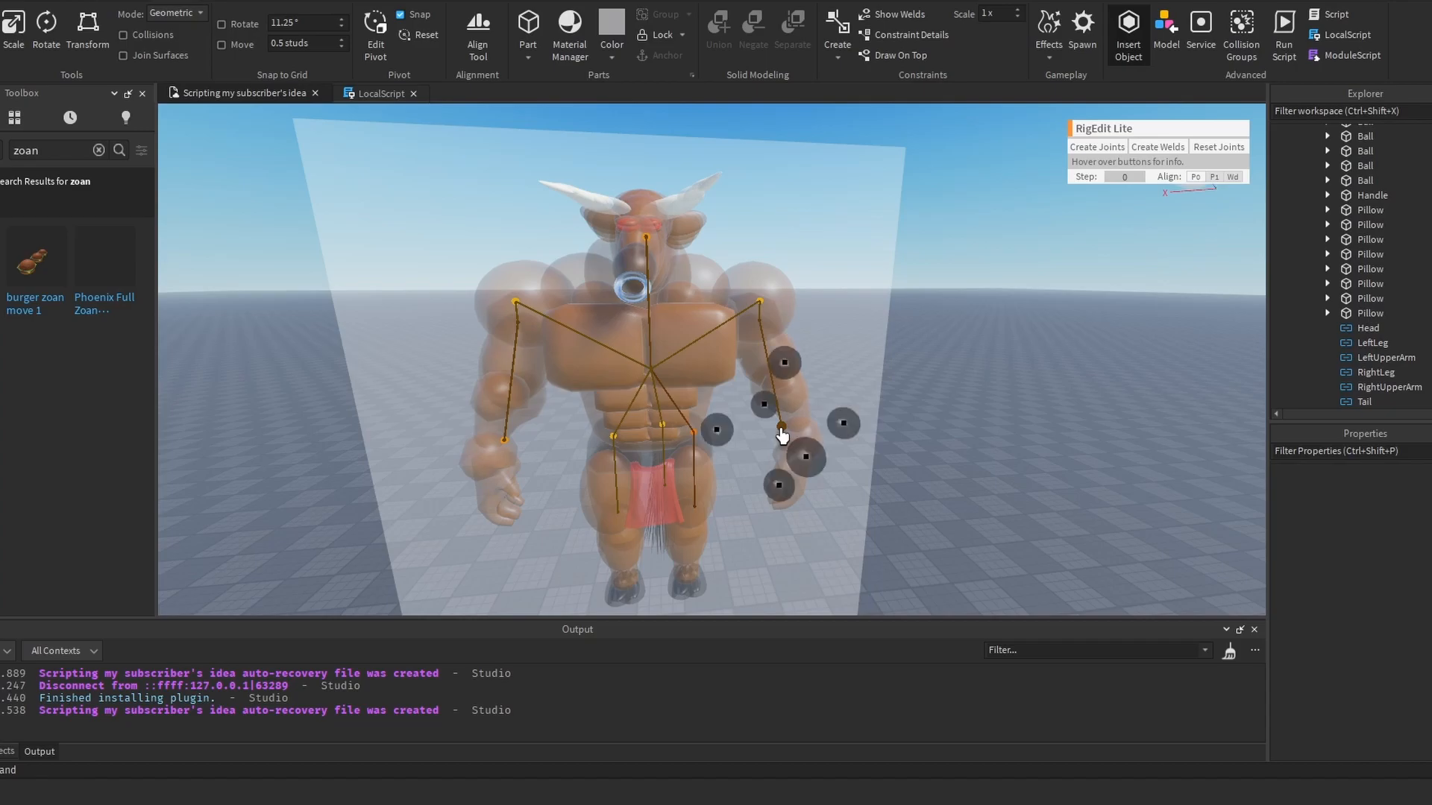
Step: Select the LeftLowerArm and RightLowerArm joints together and raise them to the elbows
left_click(782, 431)
left_click(504, 440, "shift")
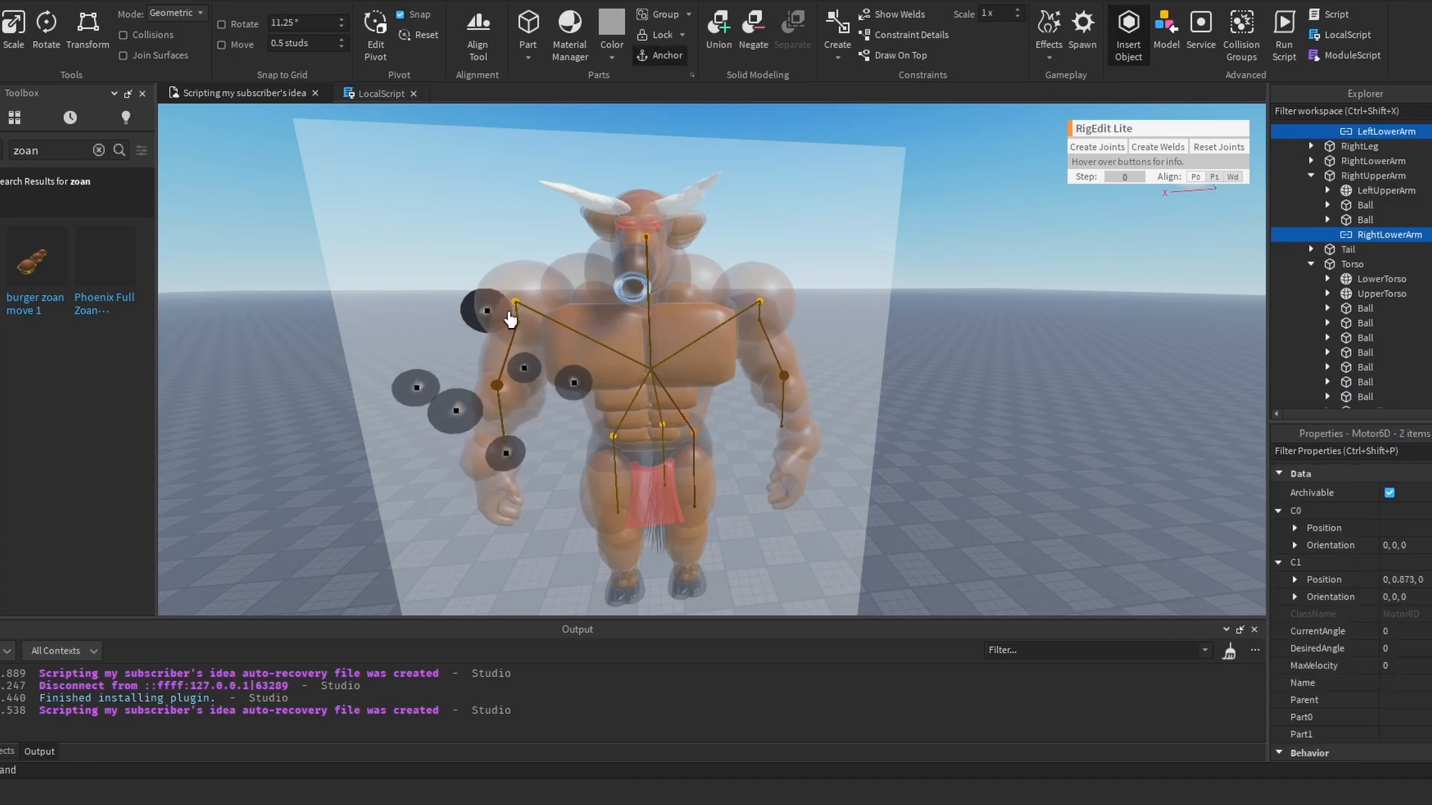
key("s")
left_click(863, 291)
Step: Lower the Head joint by about 1.19 studs and shift it back into the neck
right_click_drag(863, 291, 865, 289)
key("w")
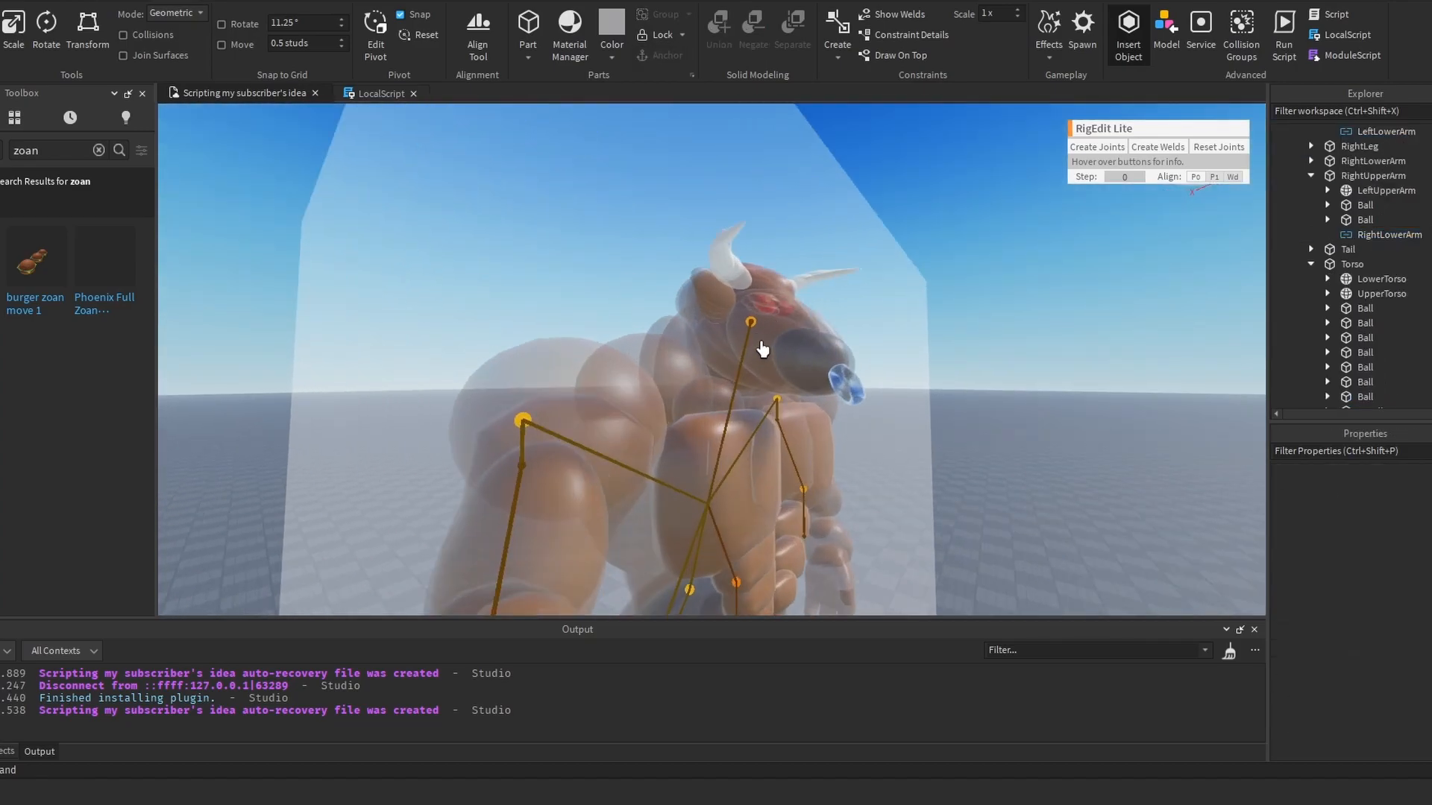
left_click(748, 326)
right_click_drag(776, 373, 777, 388)
key("d")
left_click_drag(778, 397, 782, 457)
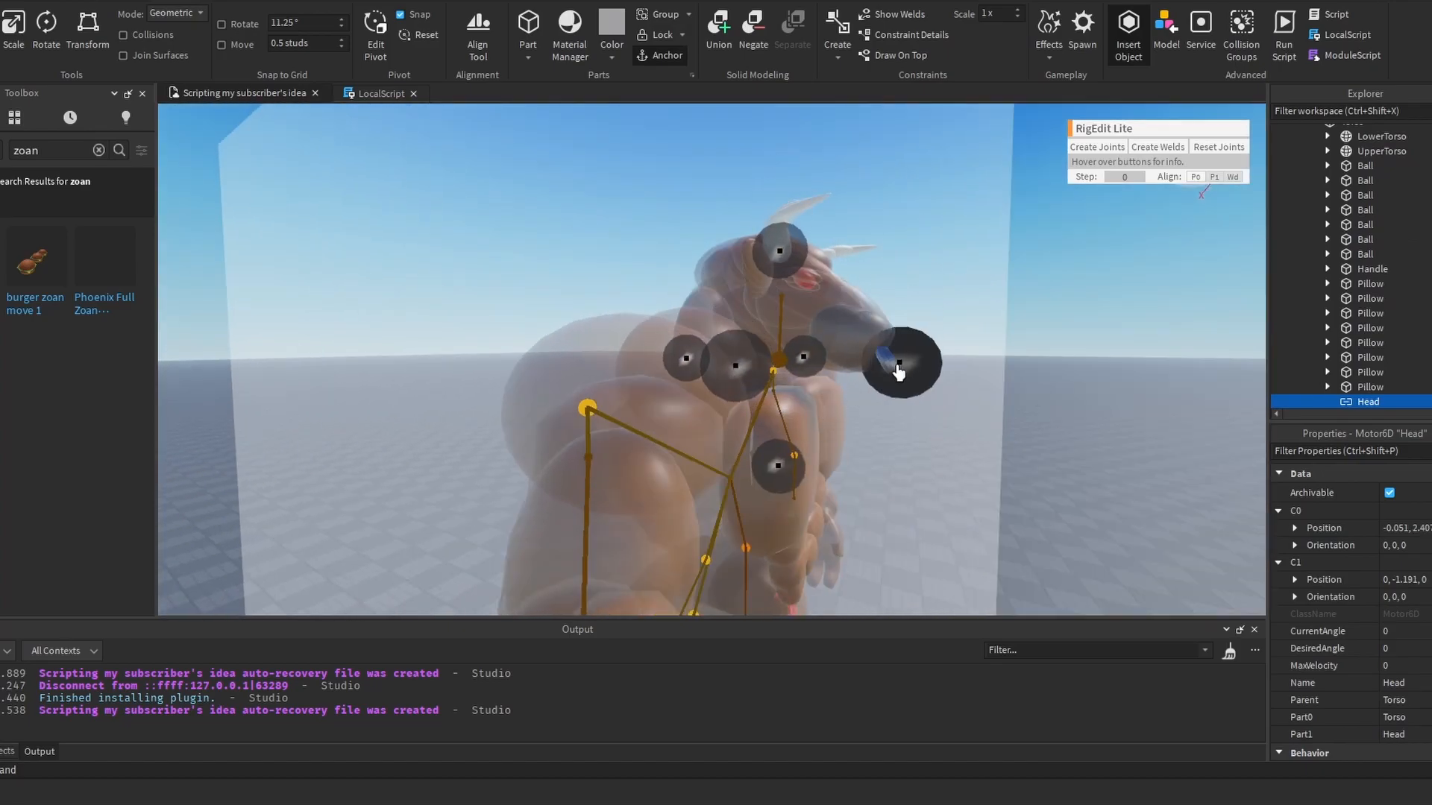
right_click_drag(847, 371, 850, 371)
left_click(1139, 203)
Step: Check the repositioned joints around the Bull's body and exit RigEdit Lite
key("s")
right_click_drag(984, 282, 984, 282)
key("w")
key("d")
key("a")
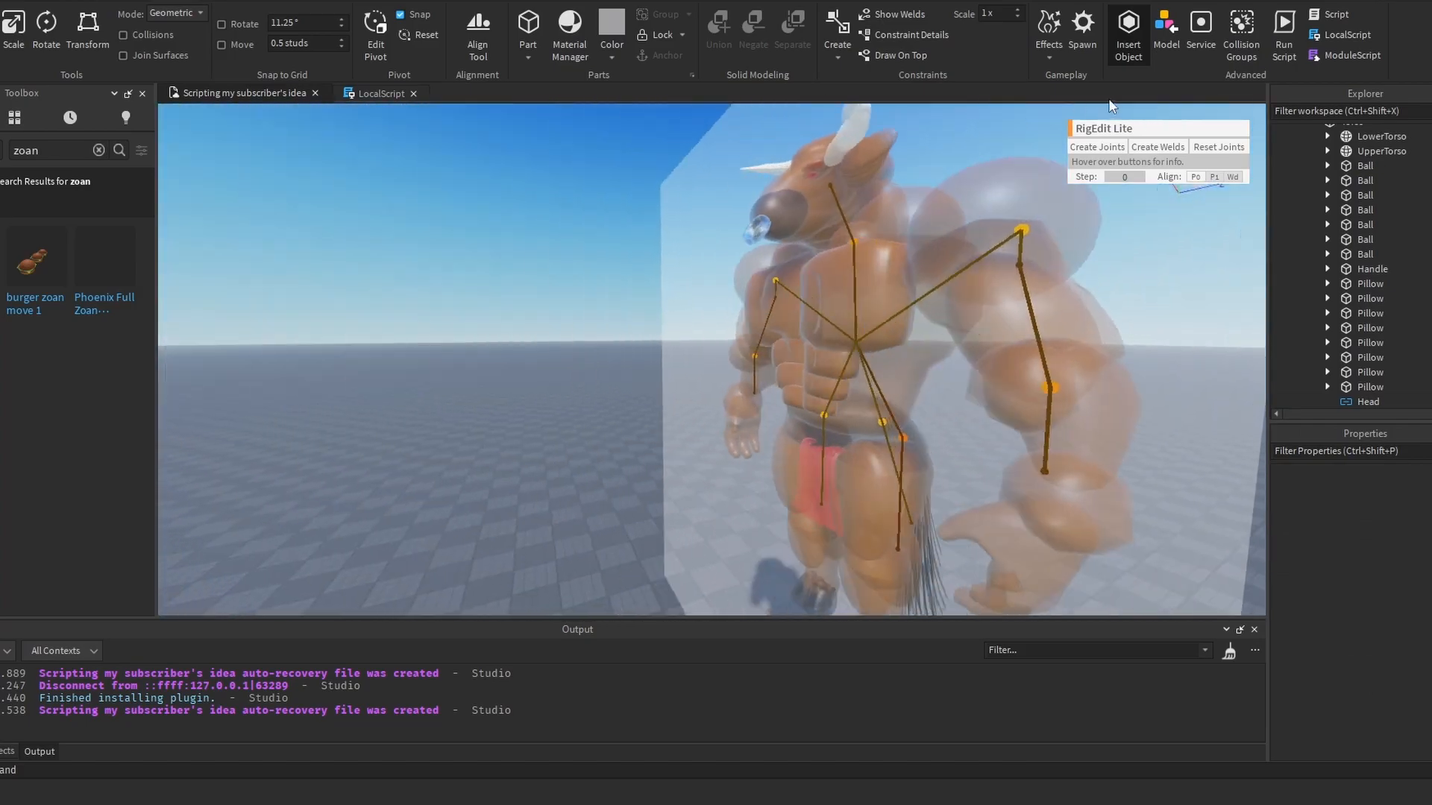
key("s")
left_click(366, 1)
left_click(734, 53)
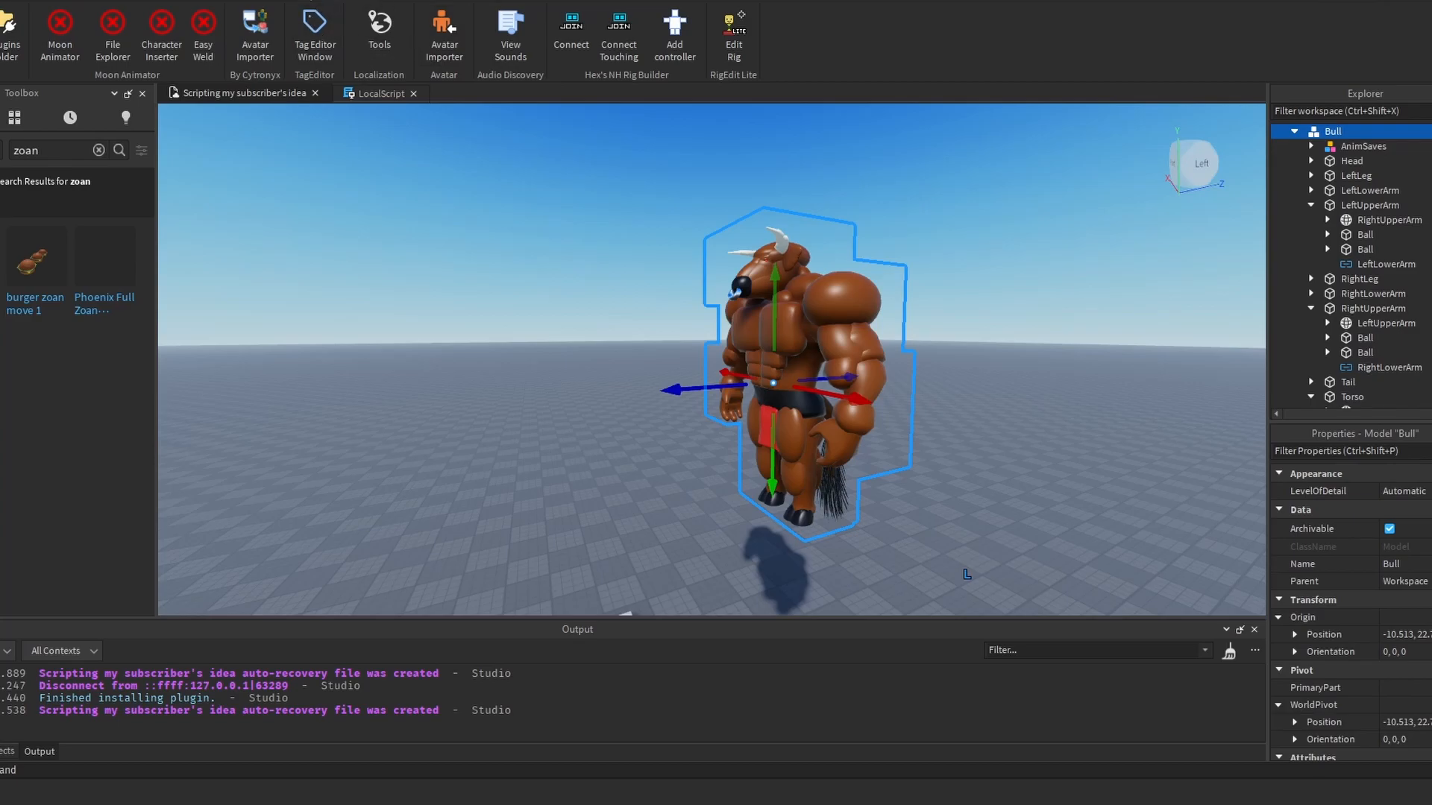
Step: Open the Animation Editor for the Bull model
left_click(231, 1)
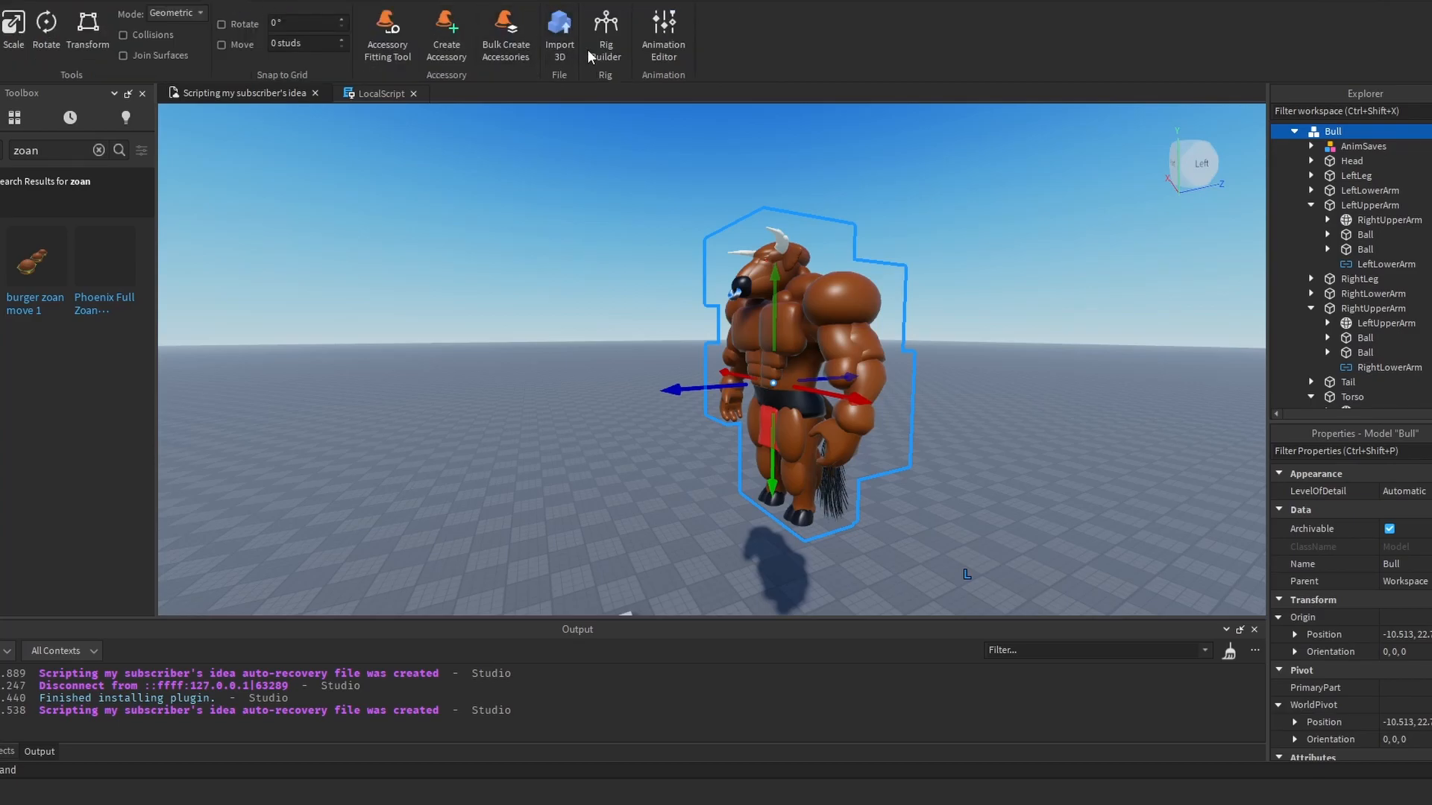
left_click(674, 51)
scroll(812, 284, "up", 6)
right_click_drag(811, 284, 811, 285)
scroll(811, 284, "up", 3)
Step: Rotate the left leg at the hip and the left lower arm at the elbow to test their pivots
left_click(698, 306)
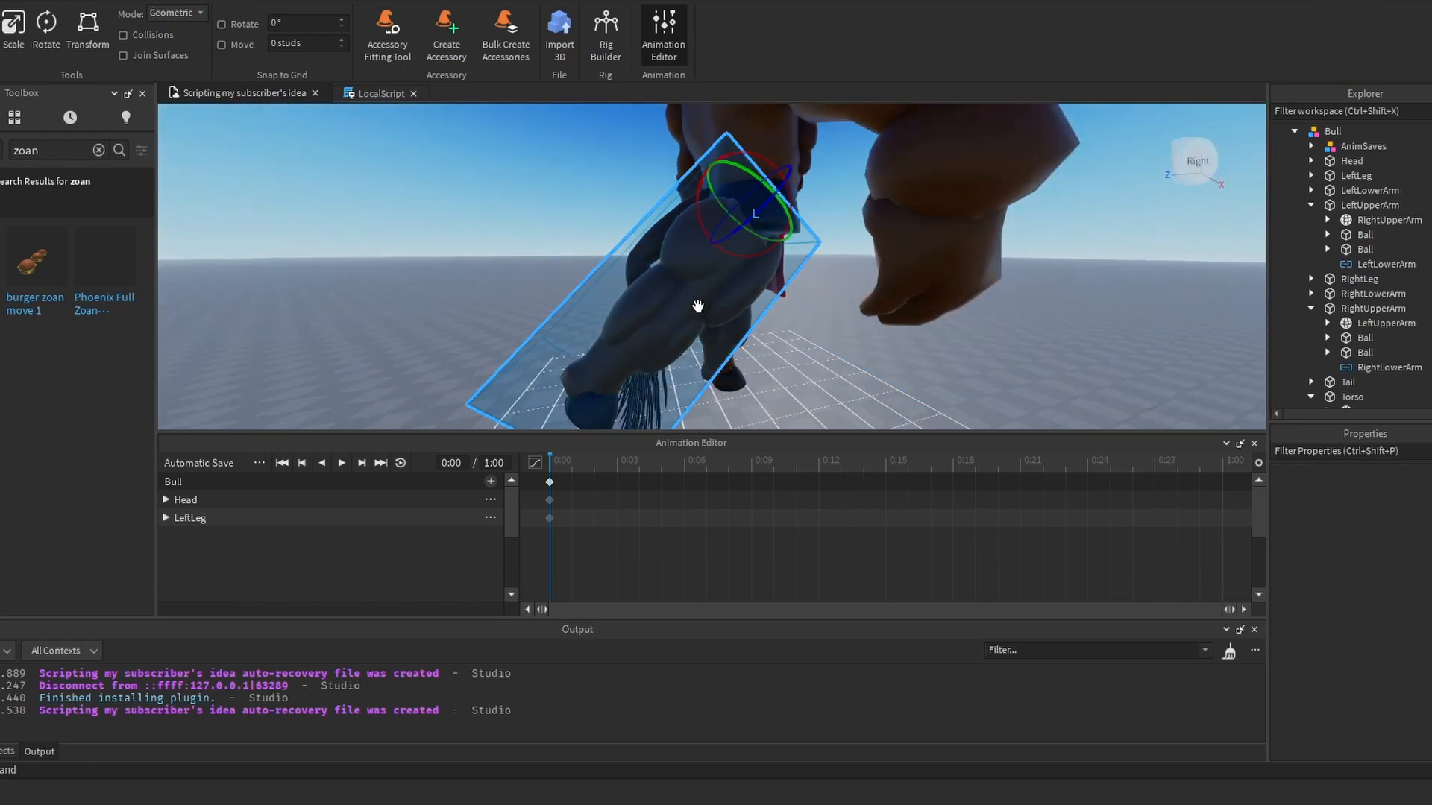
right_click_drag(698, 306, 699, 307)
left_click_drag(780, 285, 615, 275)
key("d")
right_click_drag(616, 275, 636, 318)
key("s")
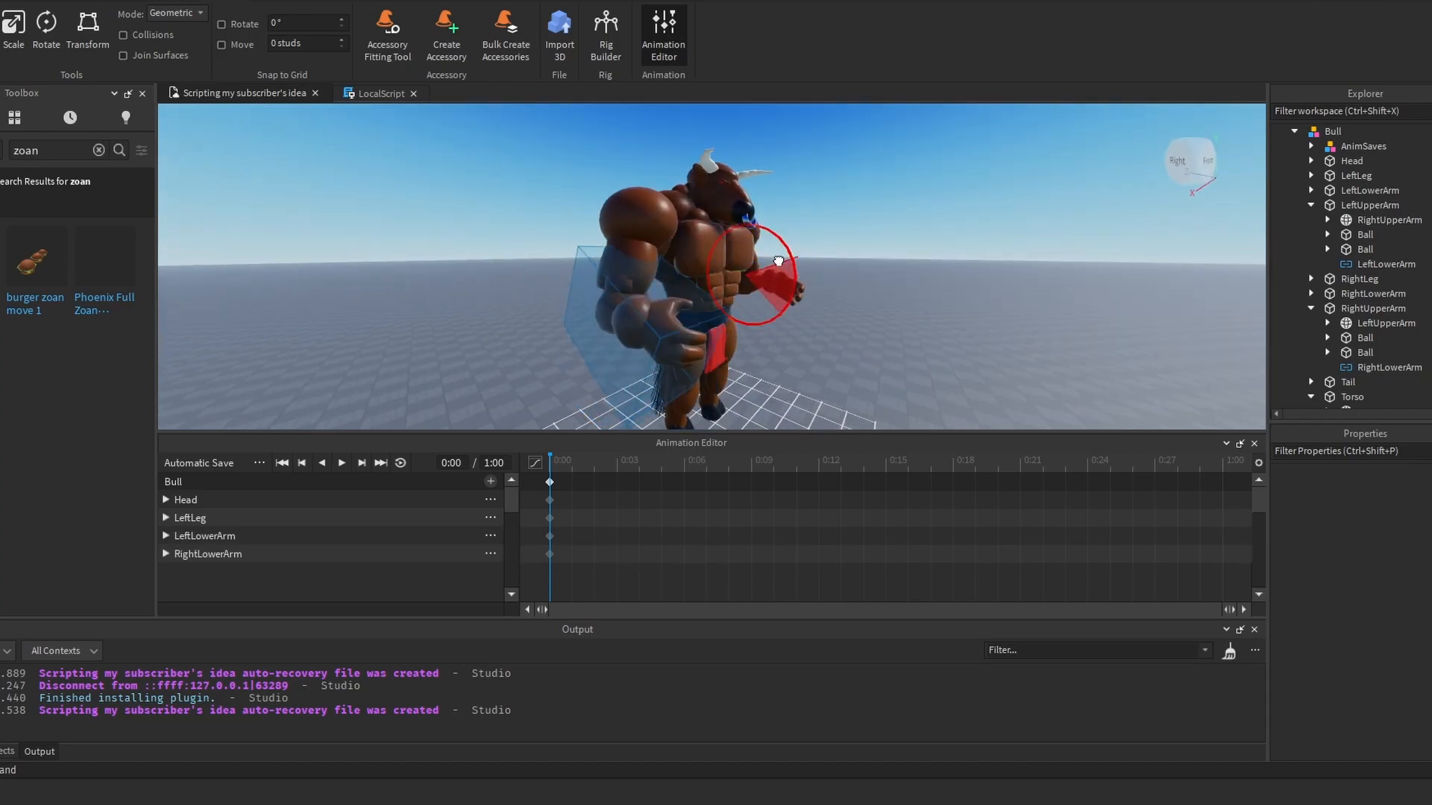
left_click_drag(788, 248, 789, 234)
right_click_drag(790, 234, 789, 234)
left_click_drag(789, 234, 761, 284)
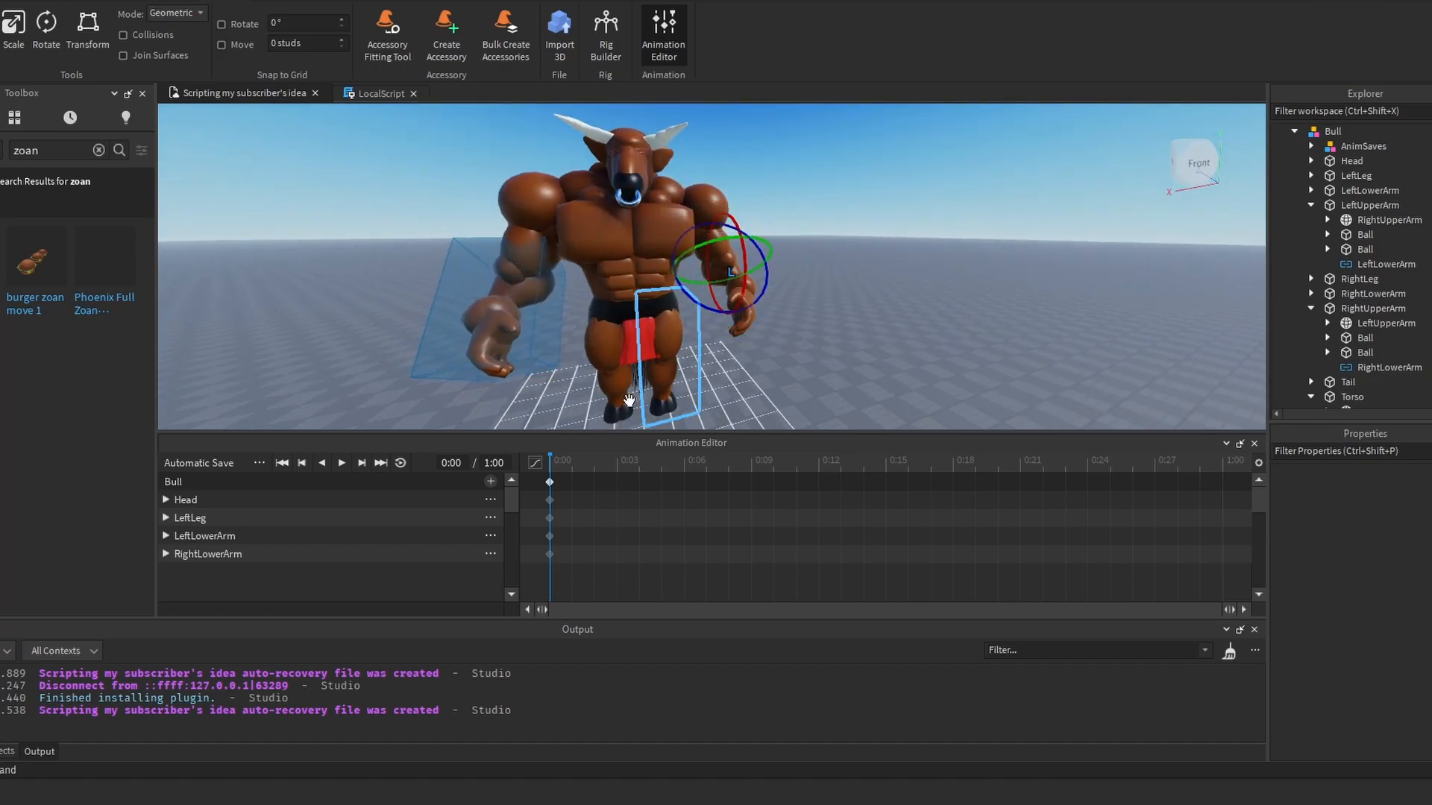
Step: Select the RightLowerArm and LeftLowerArm tracks in turn and rotate each forearm about its elbow
left_click(290, 552)
right_click_drag(649, 305, 649, 305)
left_click_drag(647, 284, 673, 270)
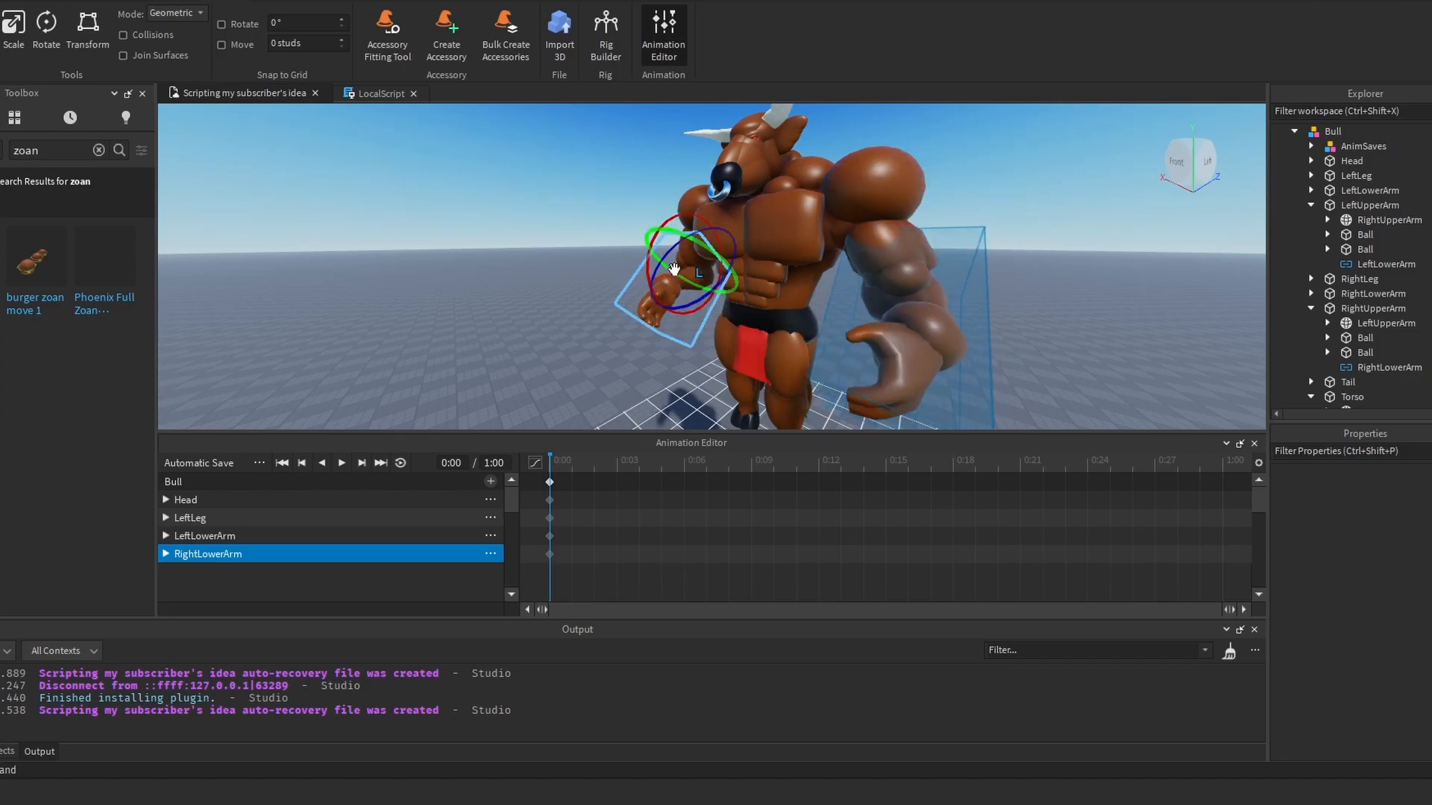
left_click(265, 537)
right_click_drag(903, 312, 870, 322)
key("d")
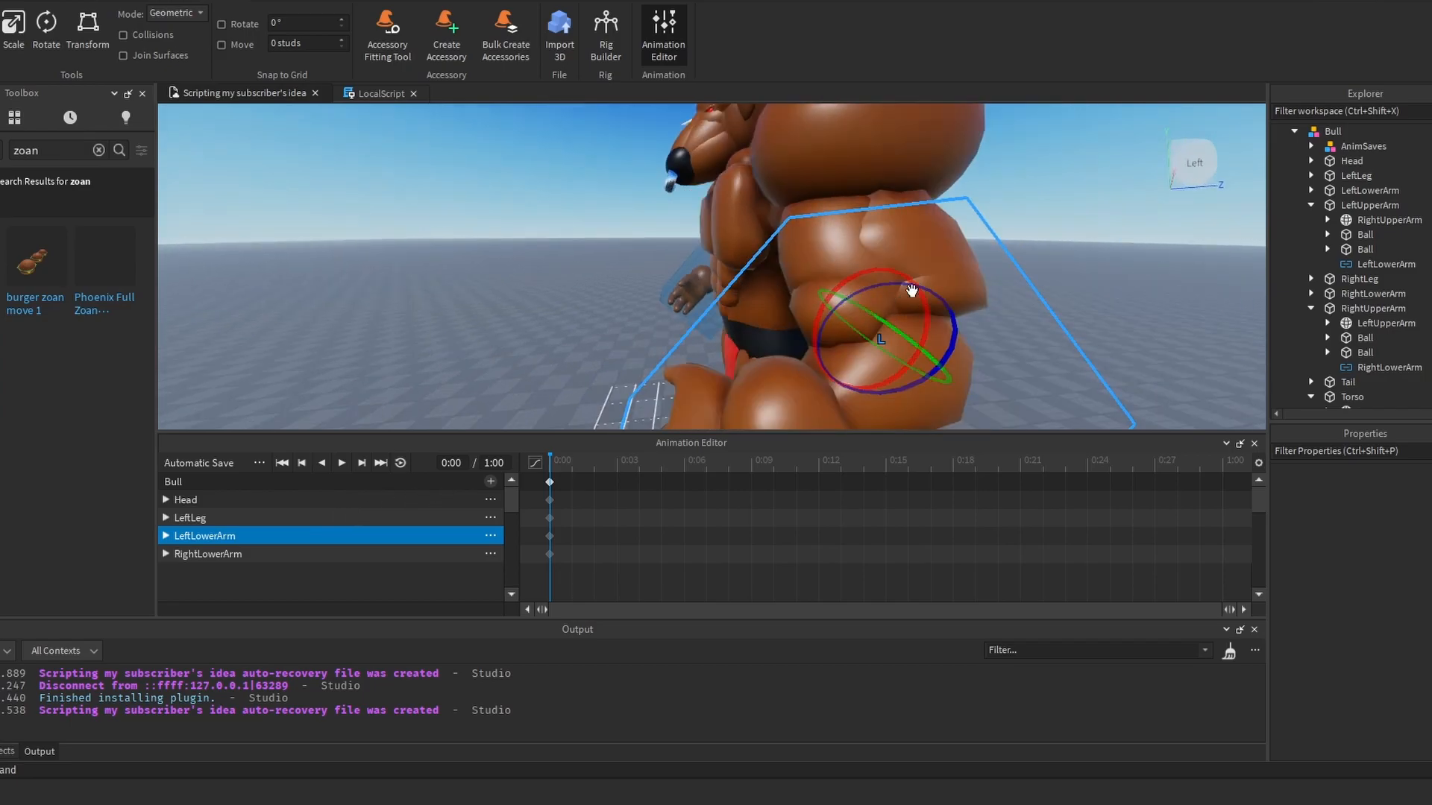
left_click_drag(873, 273, 858, 276)
right_click_drag(858, 276, 821, 288)
key("a")
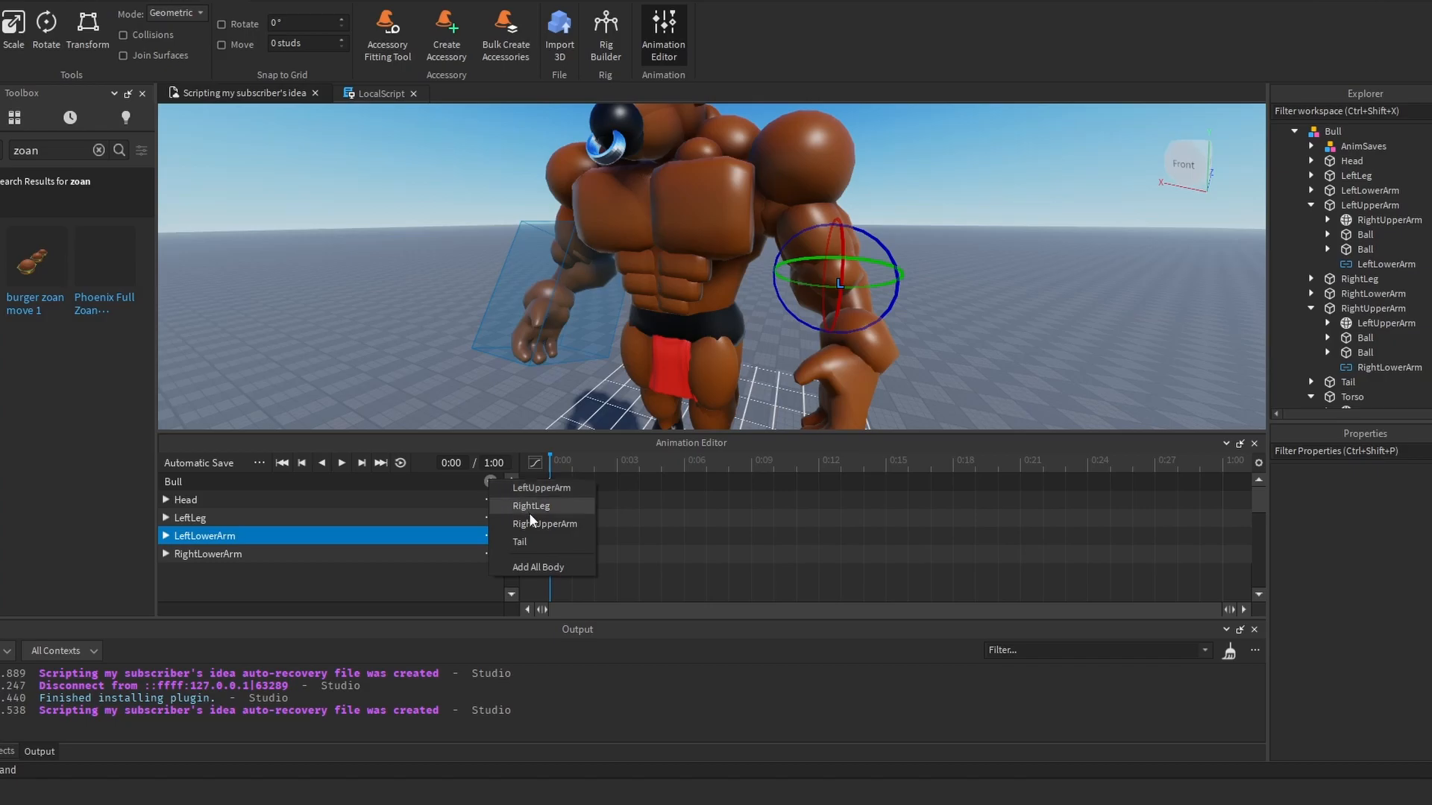
Step: Add the Tail track and all remaining body tracks to the Bull animation
left_click(531, 542)
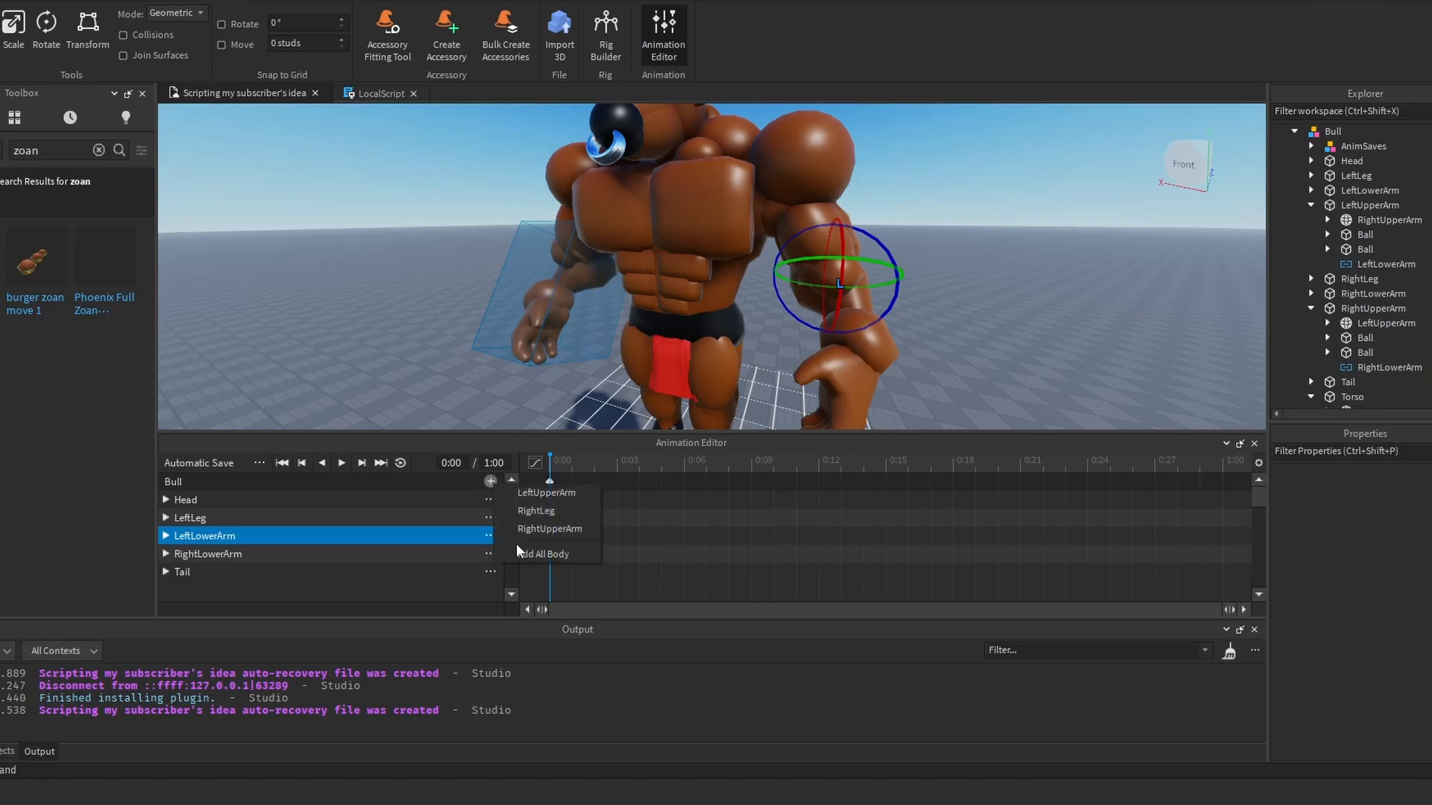
left_click(527, 554)
right_click(558, 438)
Step: Select the tail on the model and rotate it about its base to test the pivot
left_click(442, 281)
right_click_drag(442, 280, 411, 282)
key("d")
scroll(411, 282, "up", 1)
left_click(540, 233)
right_click_drag(540, 233, 622, 230)
mouse_move(600, 245)
left_mouse_down()
mouse_move(605, 193)
mouse_move(622, 259)
left_mouse_up()
scroll(623, 258, "down", 1)
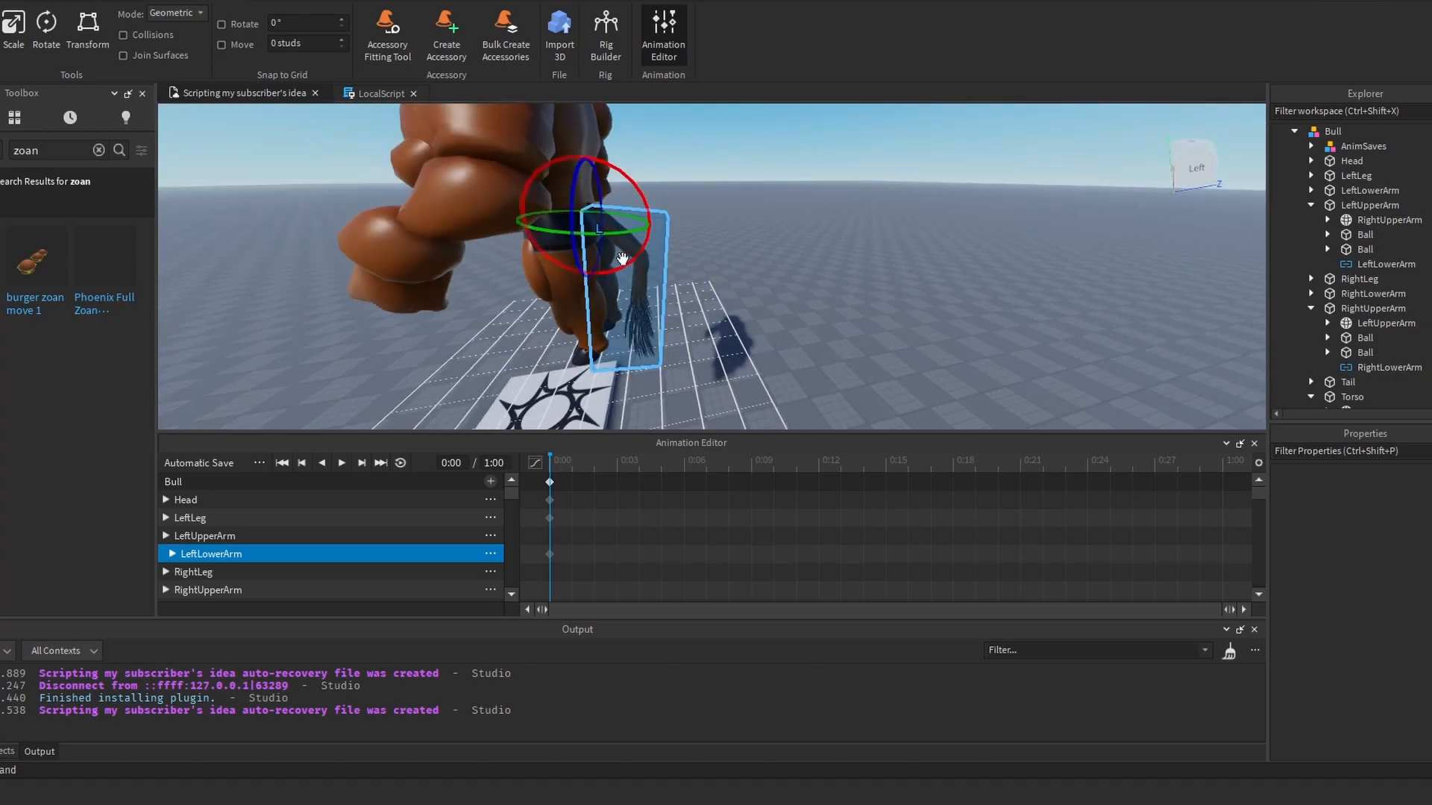
scroll(622, 259, "down", 3)
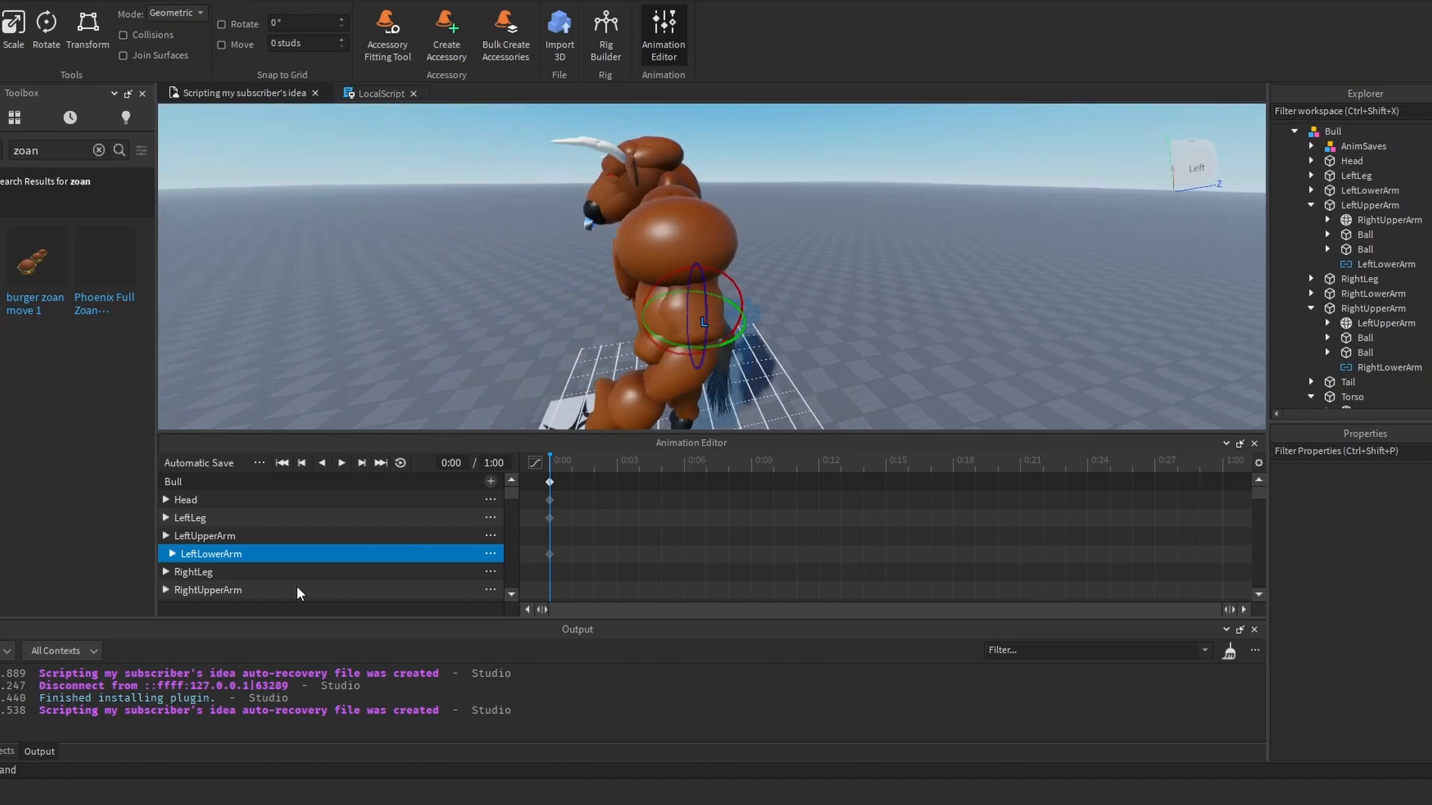
Step: Select the RightLeg track and rotate the right leg about its hip
left_click(281, 578)
right_click_drag(688, 378, 692, 379)
left_click_drag(779, 271, 779, 248)
scroll(776, 278, "down", 3)
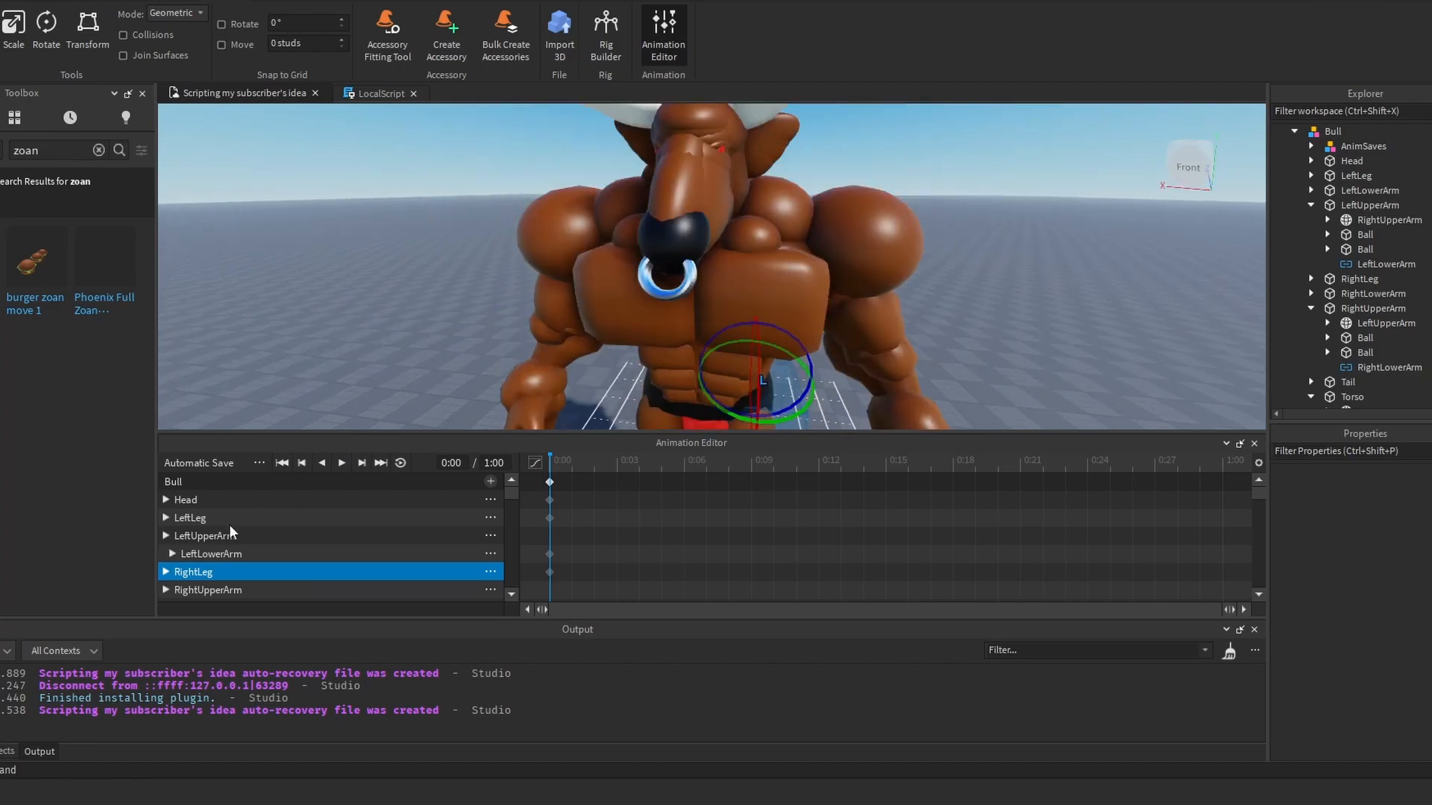
Step: Raise the Bull's upper arms forward from the shoulders to test their pivots
left_click(223, 590)
right_click_drag(735, 291, 773, 289)
left_click_drag(717, 289, 722, 216)
right_click_drag(720, 224, 690, 230)
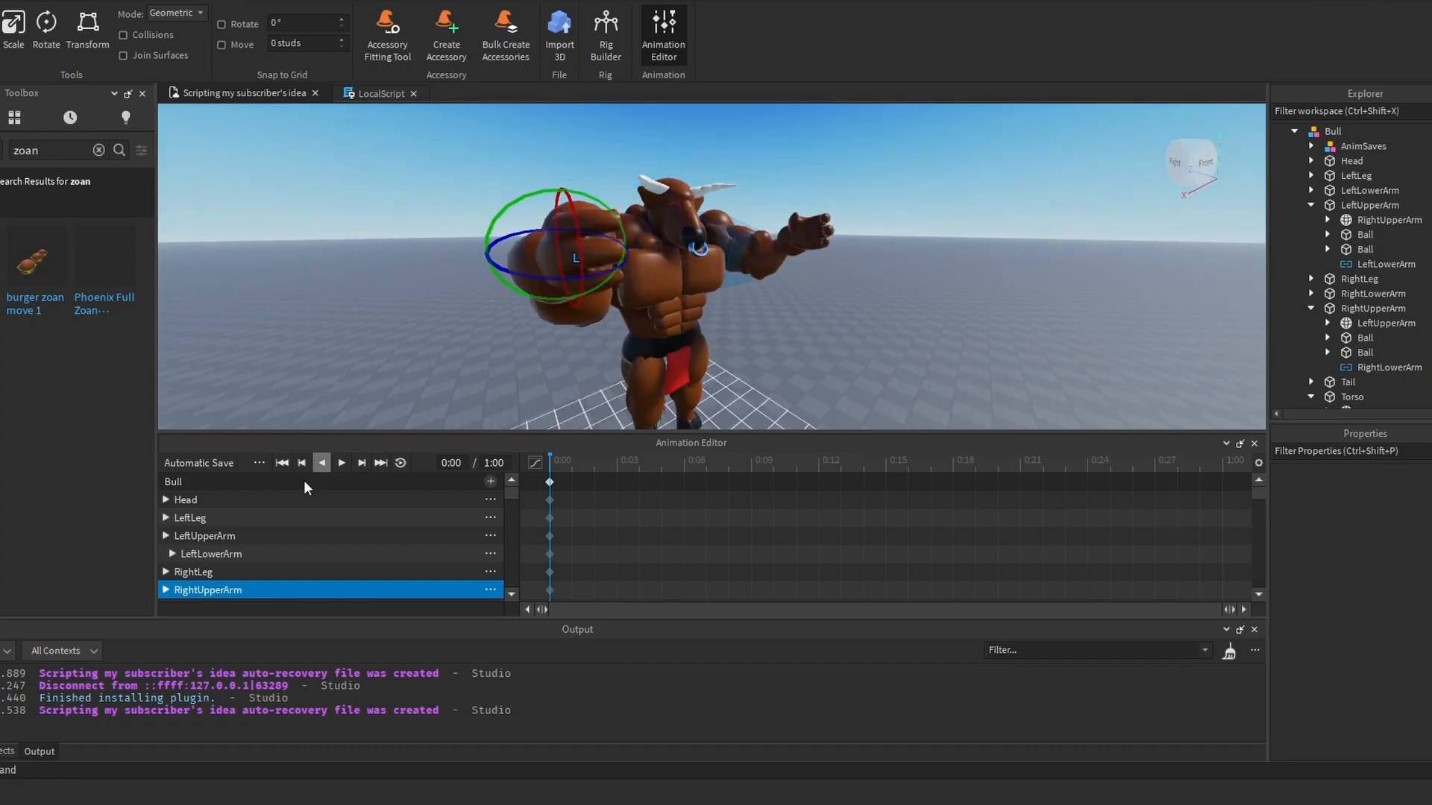
scroll(224, 563, "down", 2)
scroll(217, 544, "up", 2)
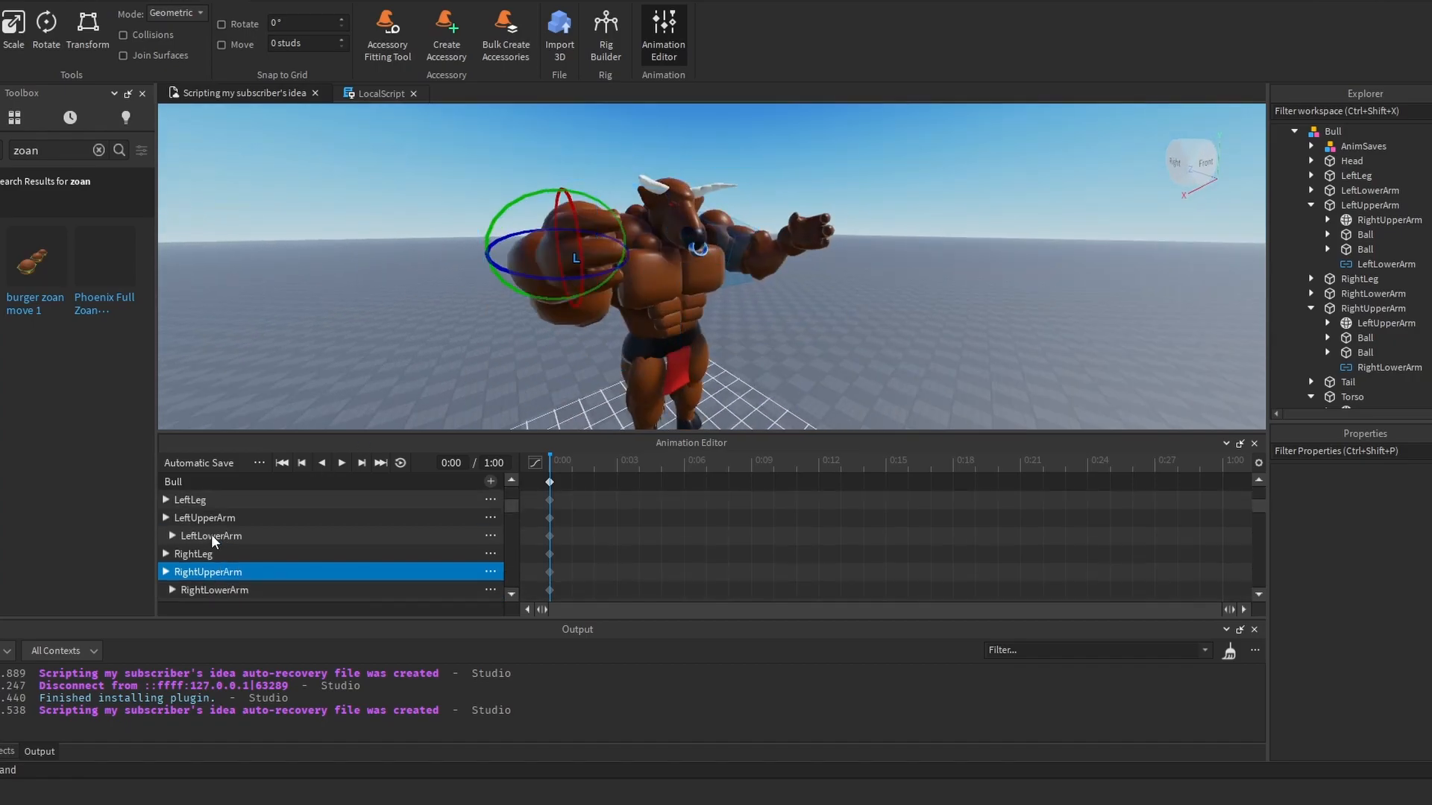
Step: Select the Head track and tilt the head about the neck joint
left_click(203, 500)
right_click_drag(843, 237, 746, 249)
key("d")
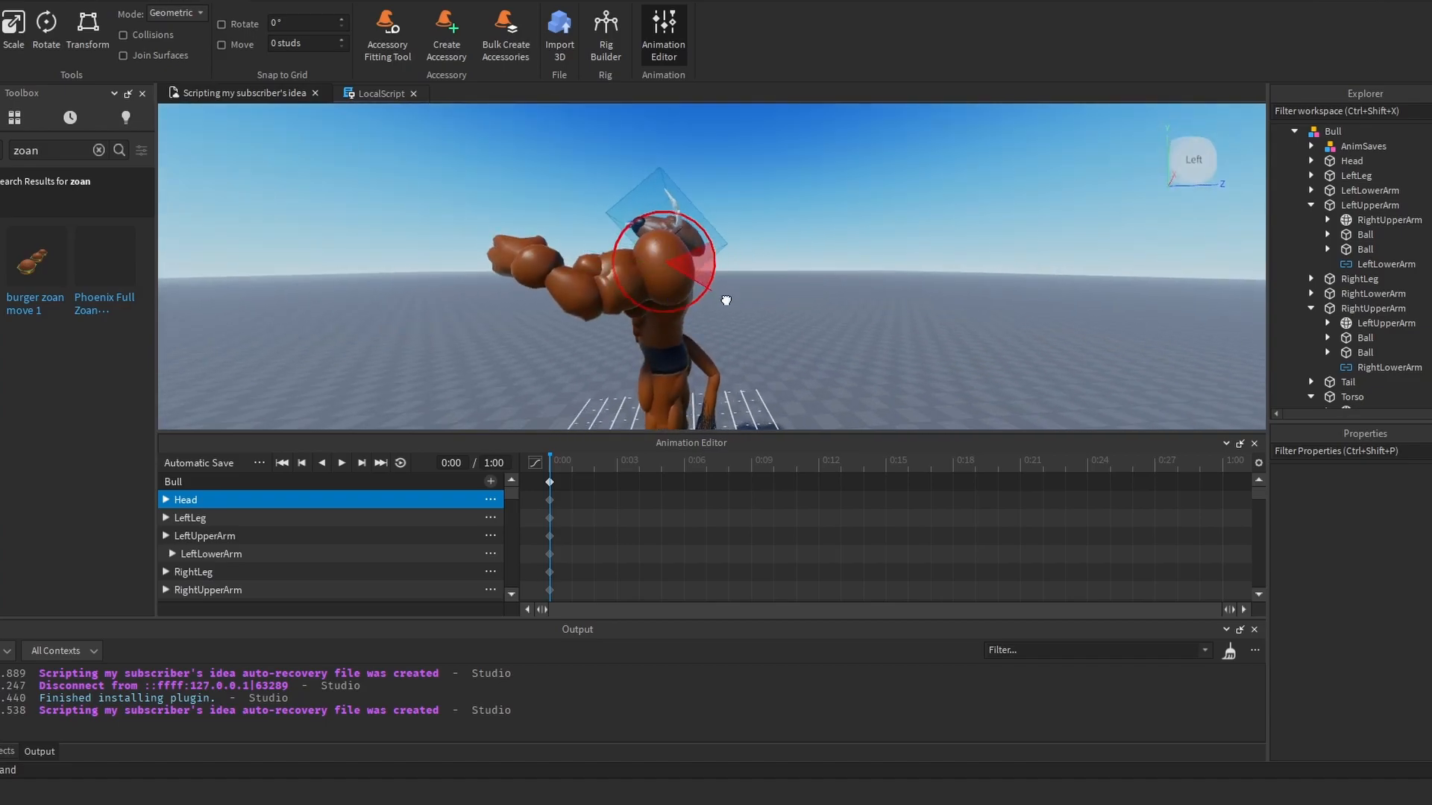
right_click_drag(737, 297, 884, 254)
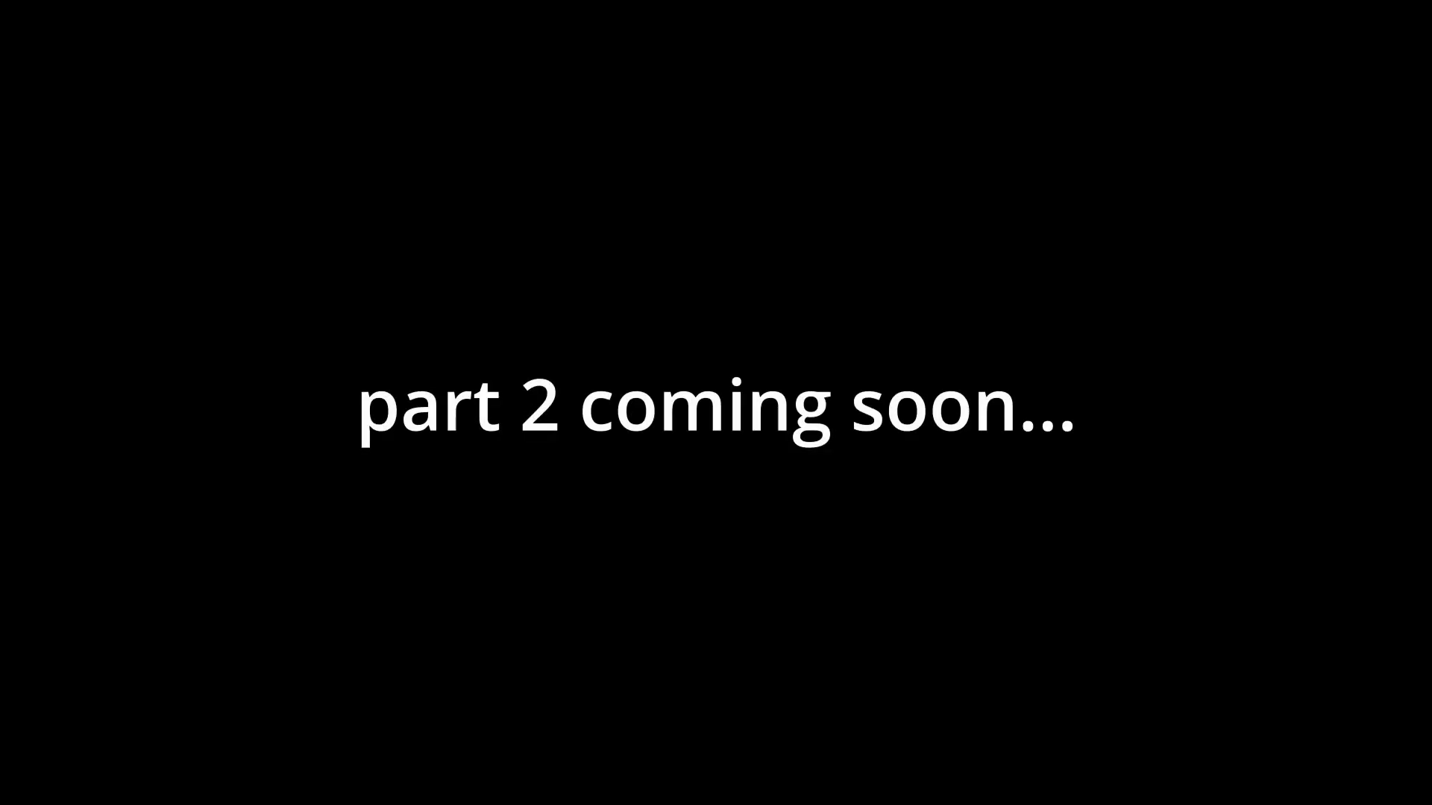